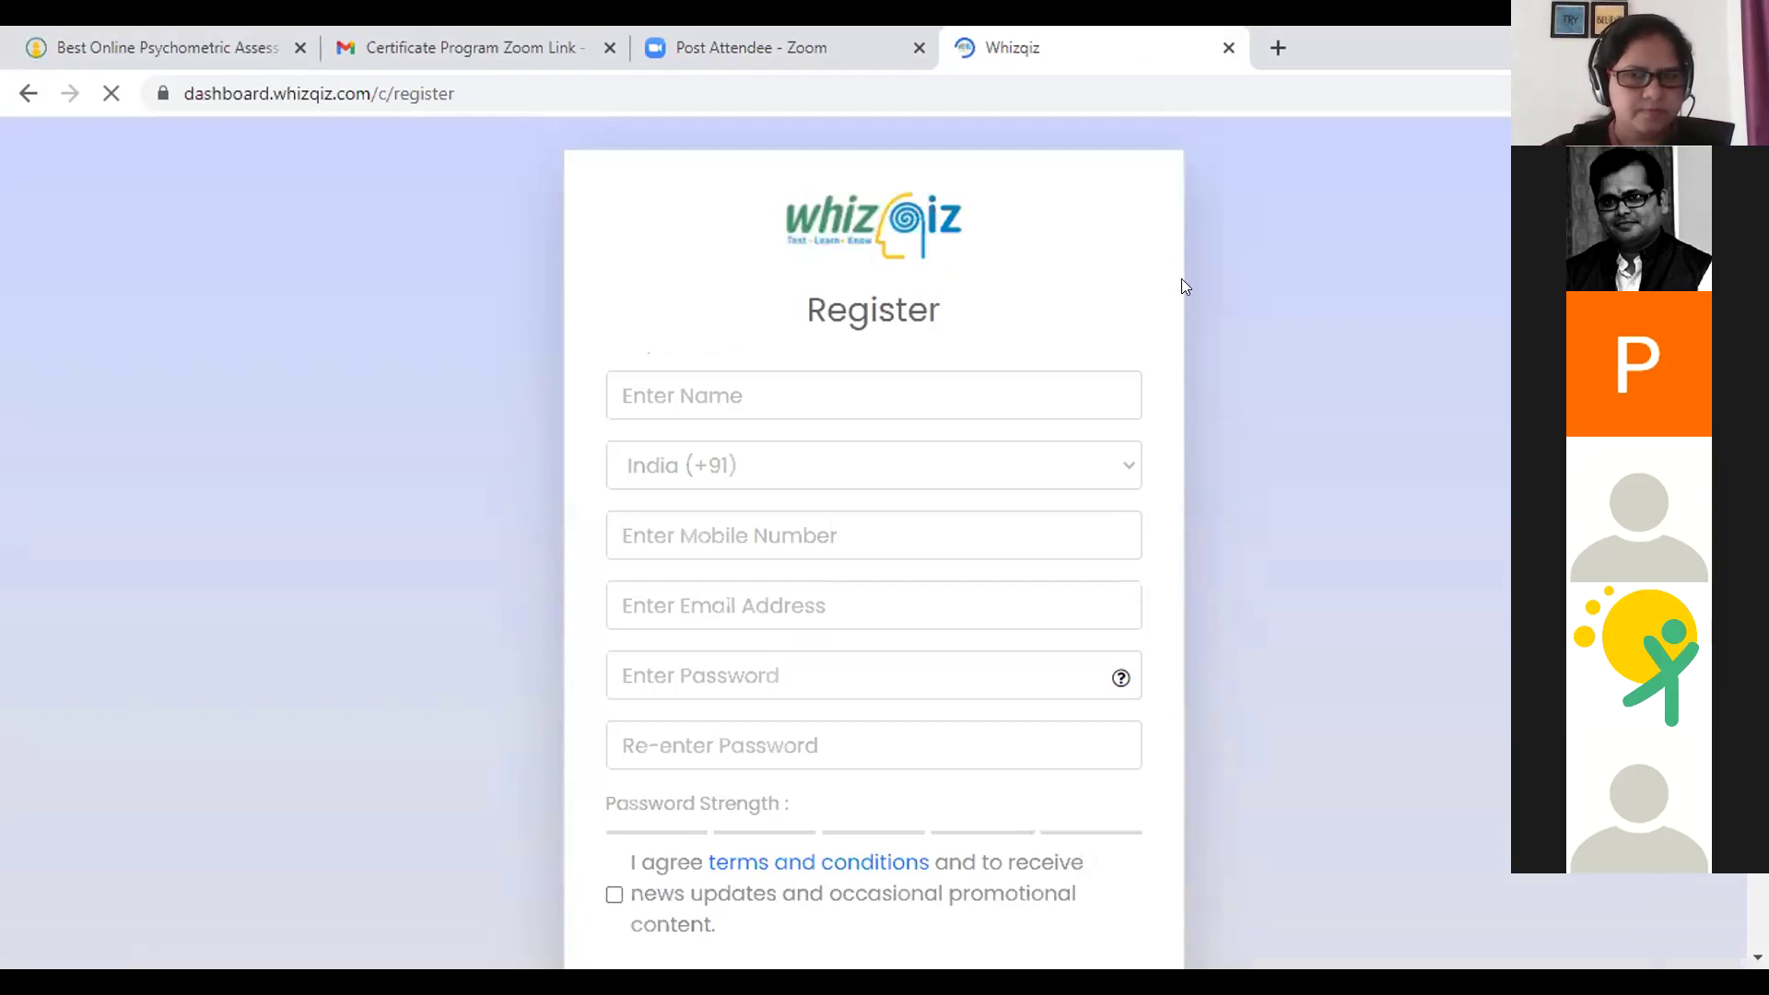
Enter the registrant's full name in the Enter Name field, correcting a typo.
scroll(1181, 281, down, 2)
scroll(1198, 369, down, 1)
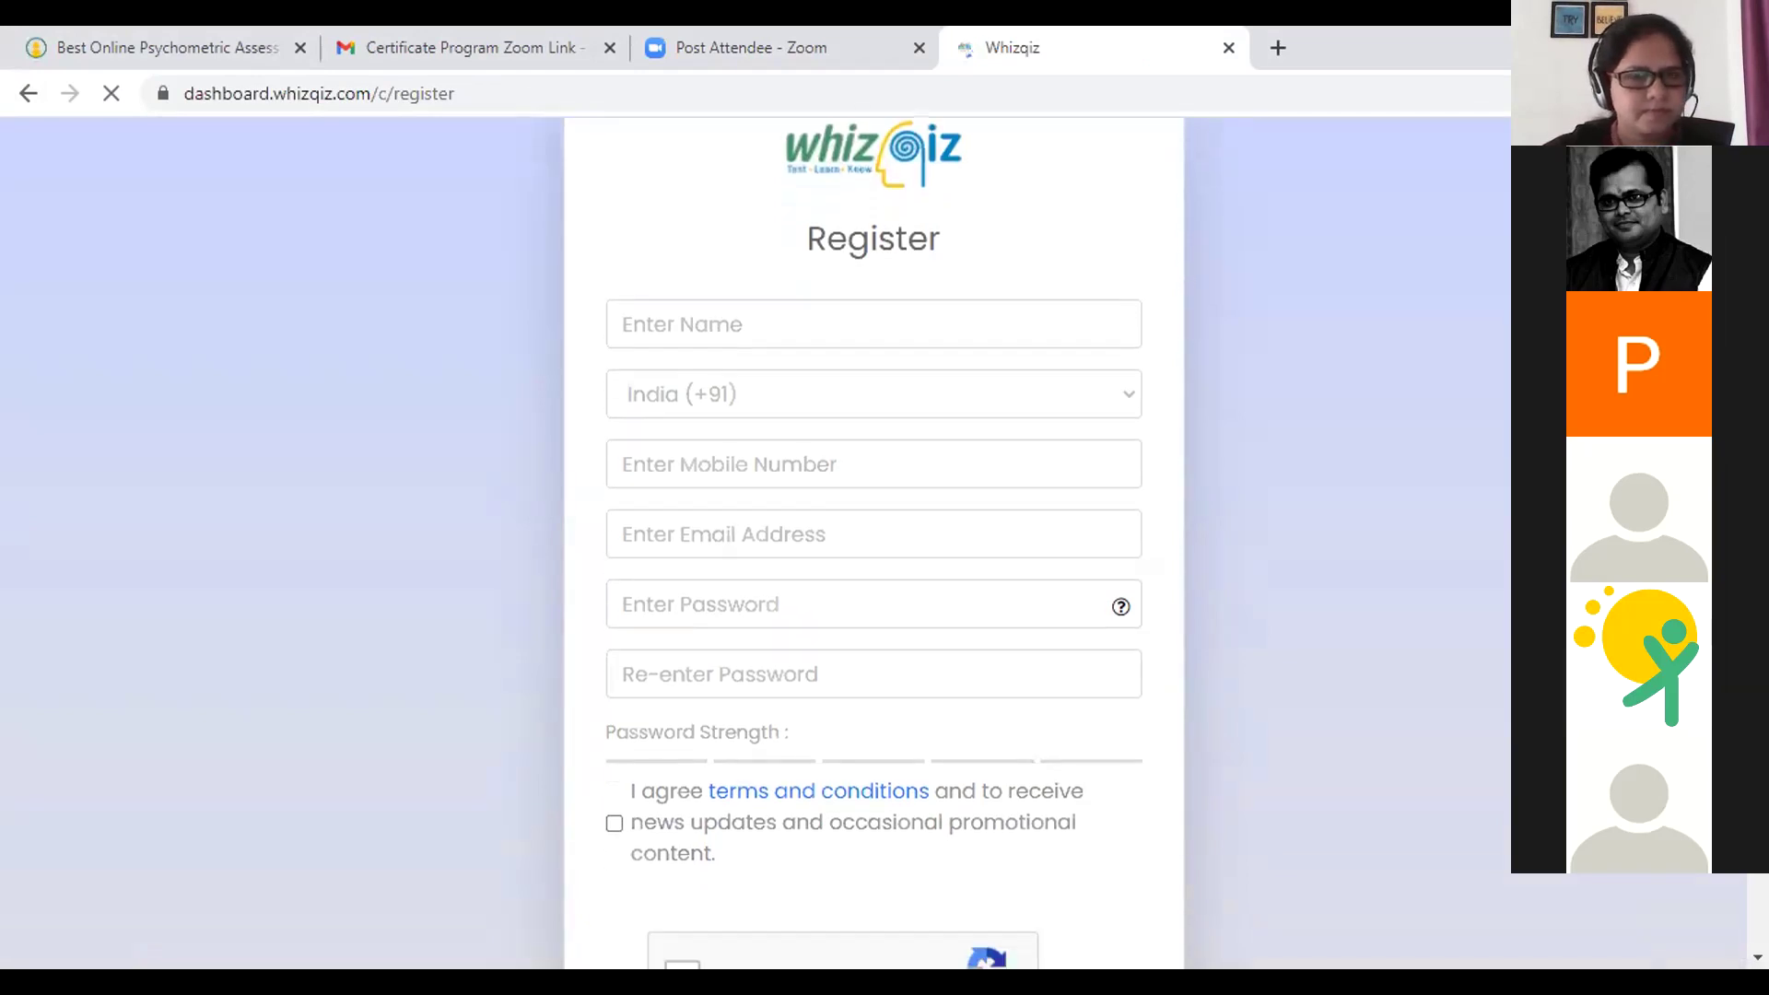
click(899, 306)
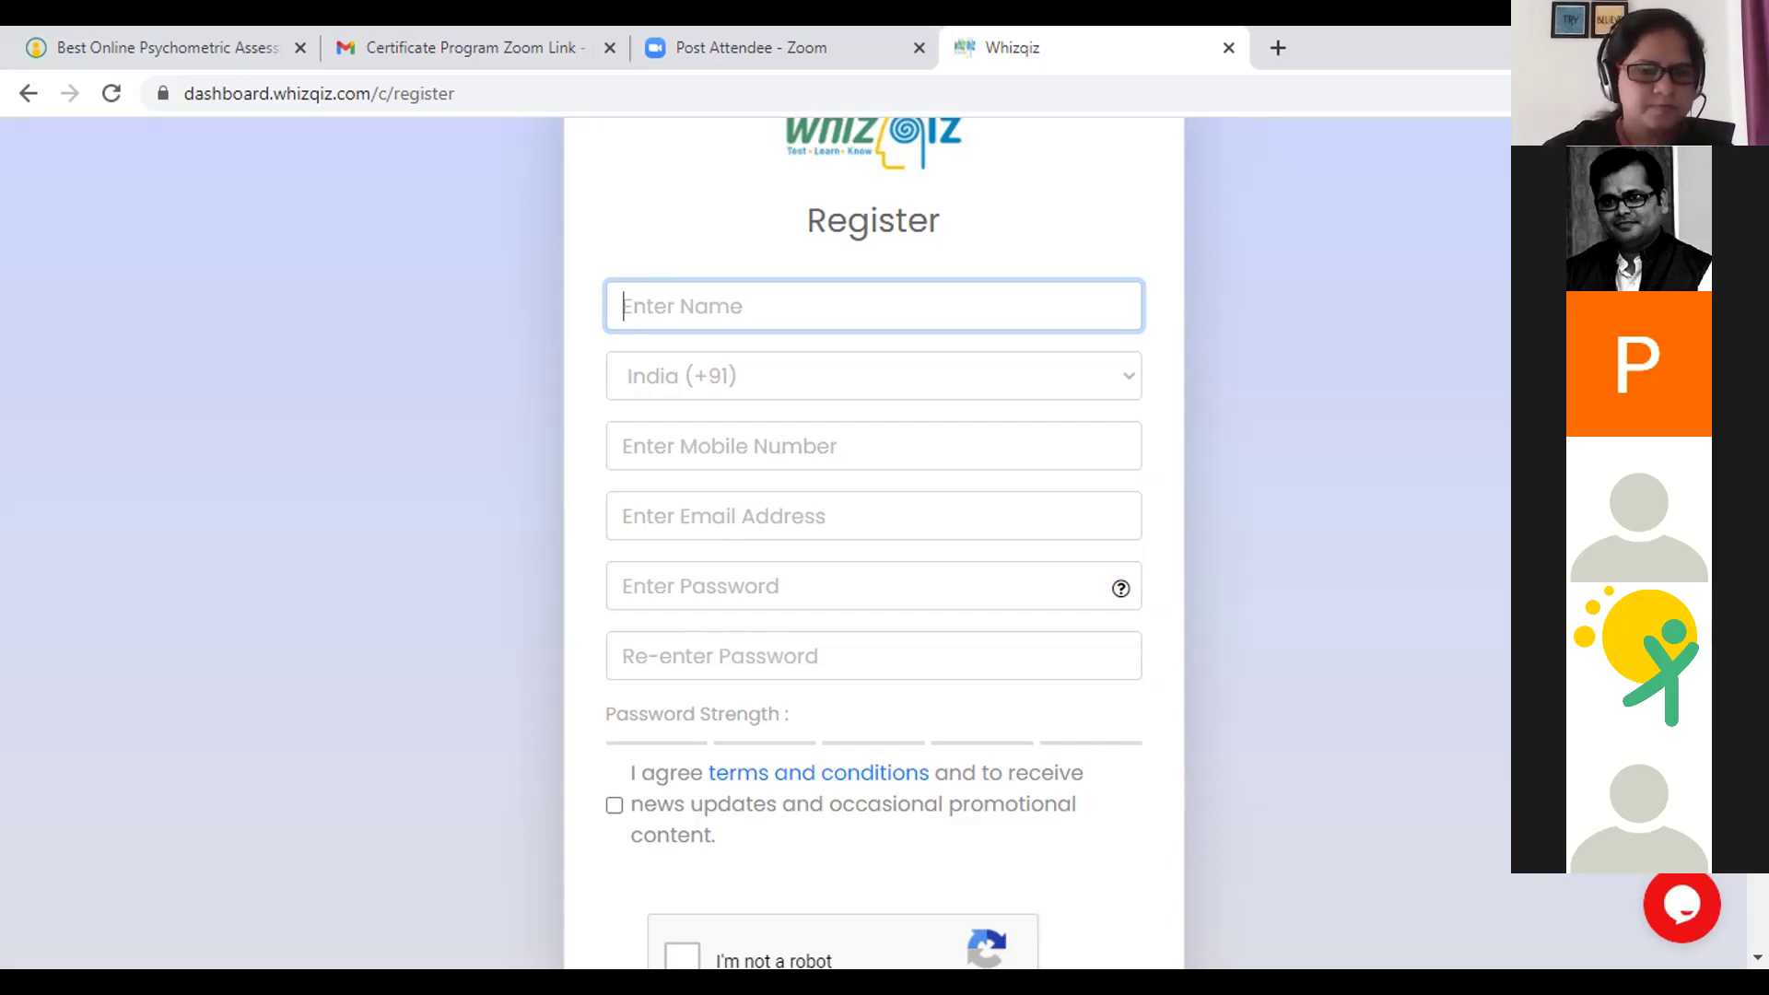
scroll(874, 544, up, 1)
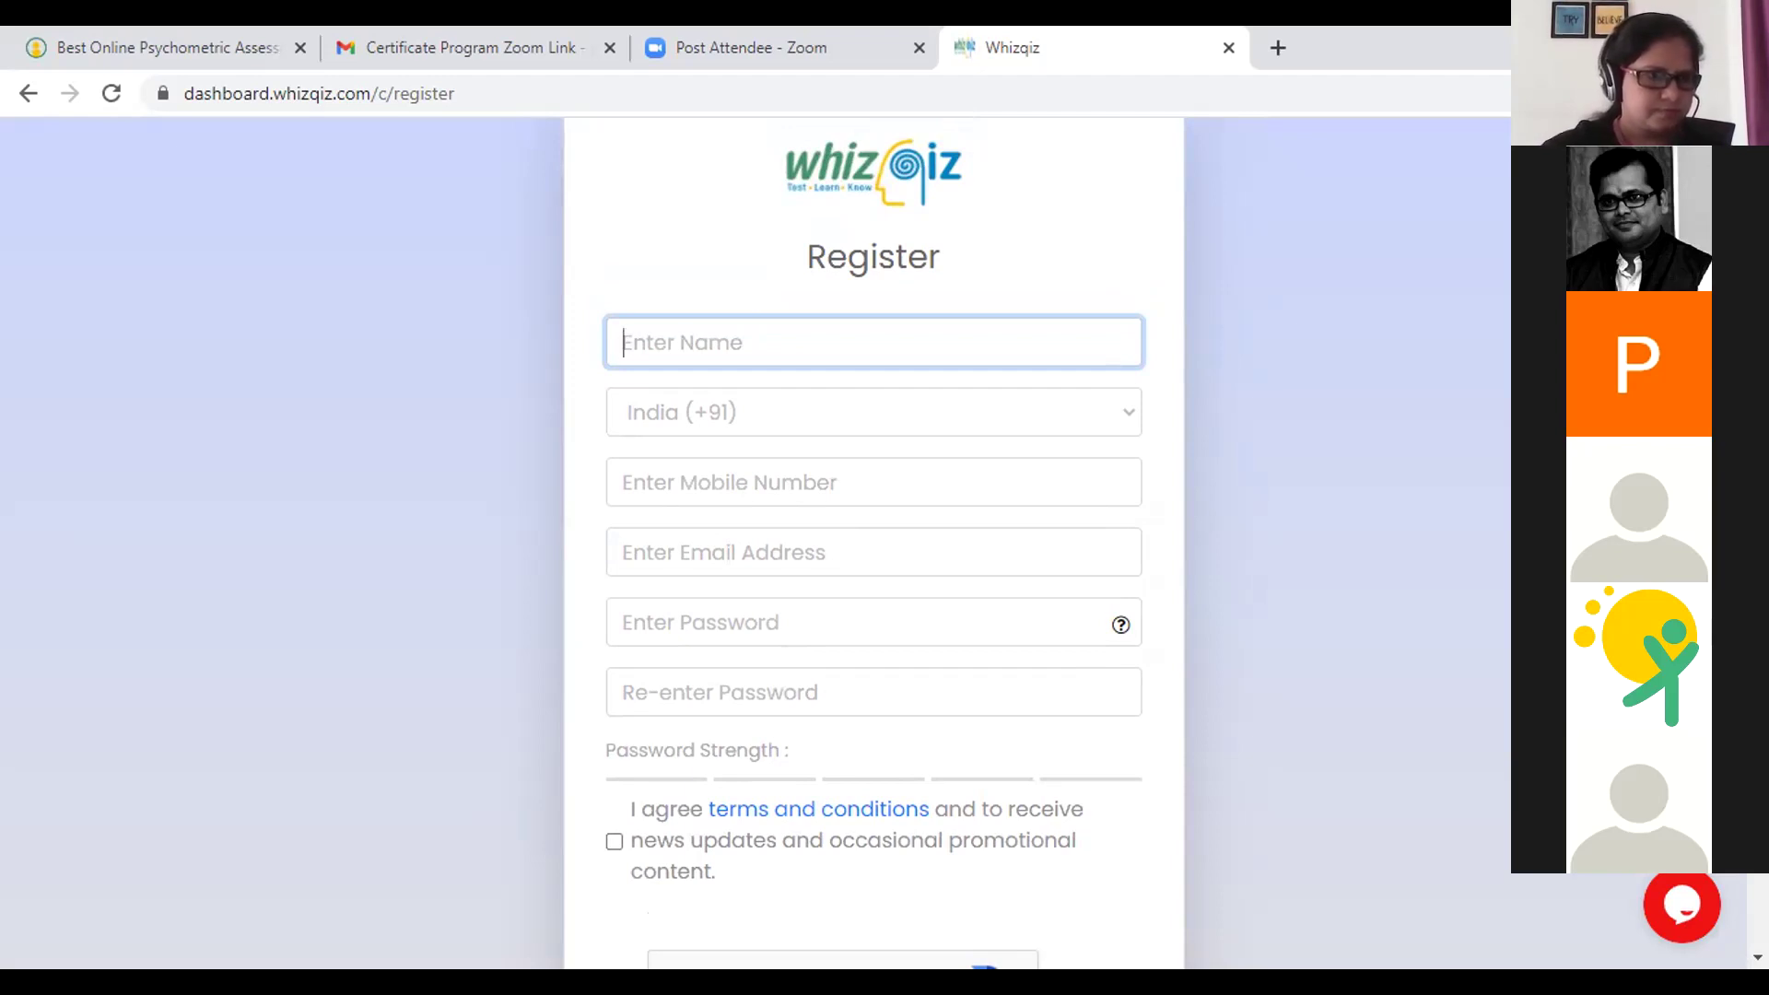
scroll(874, 553, up, 1)
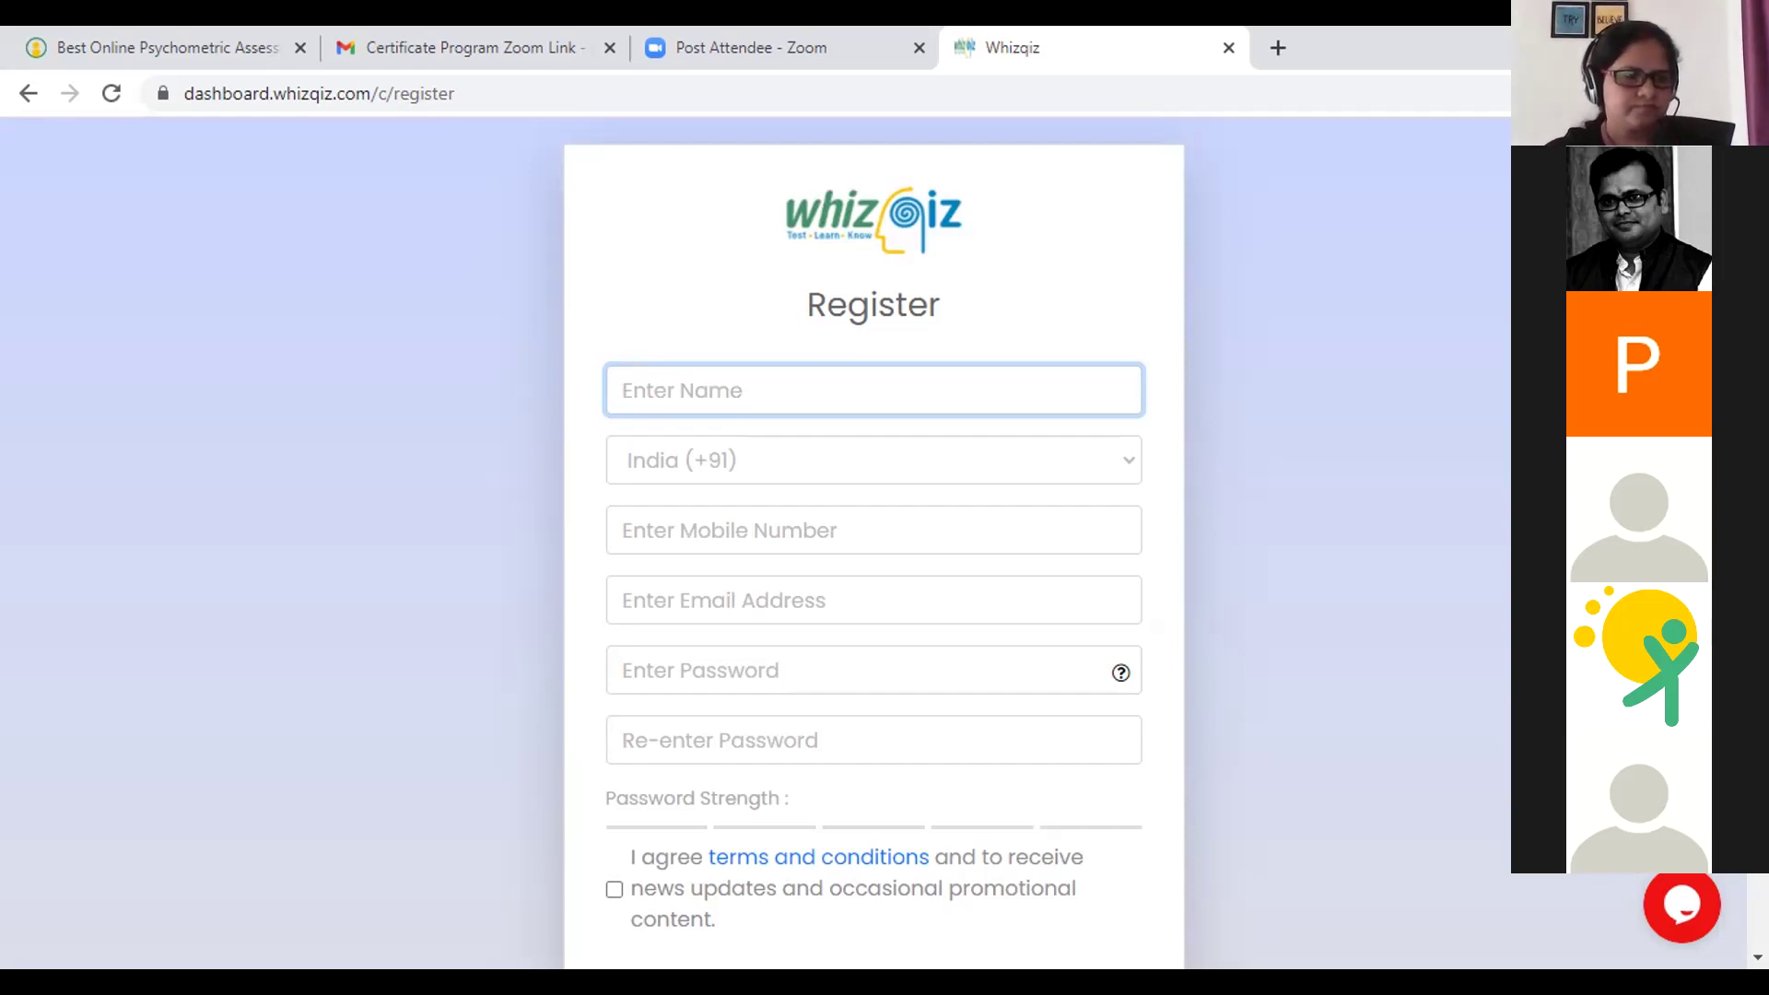
scroll(873, 525, down, 1)
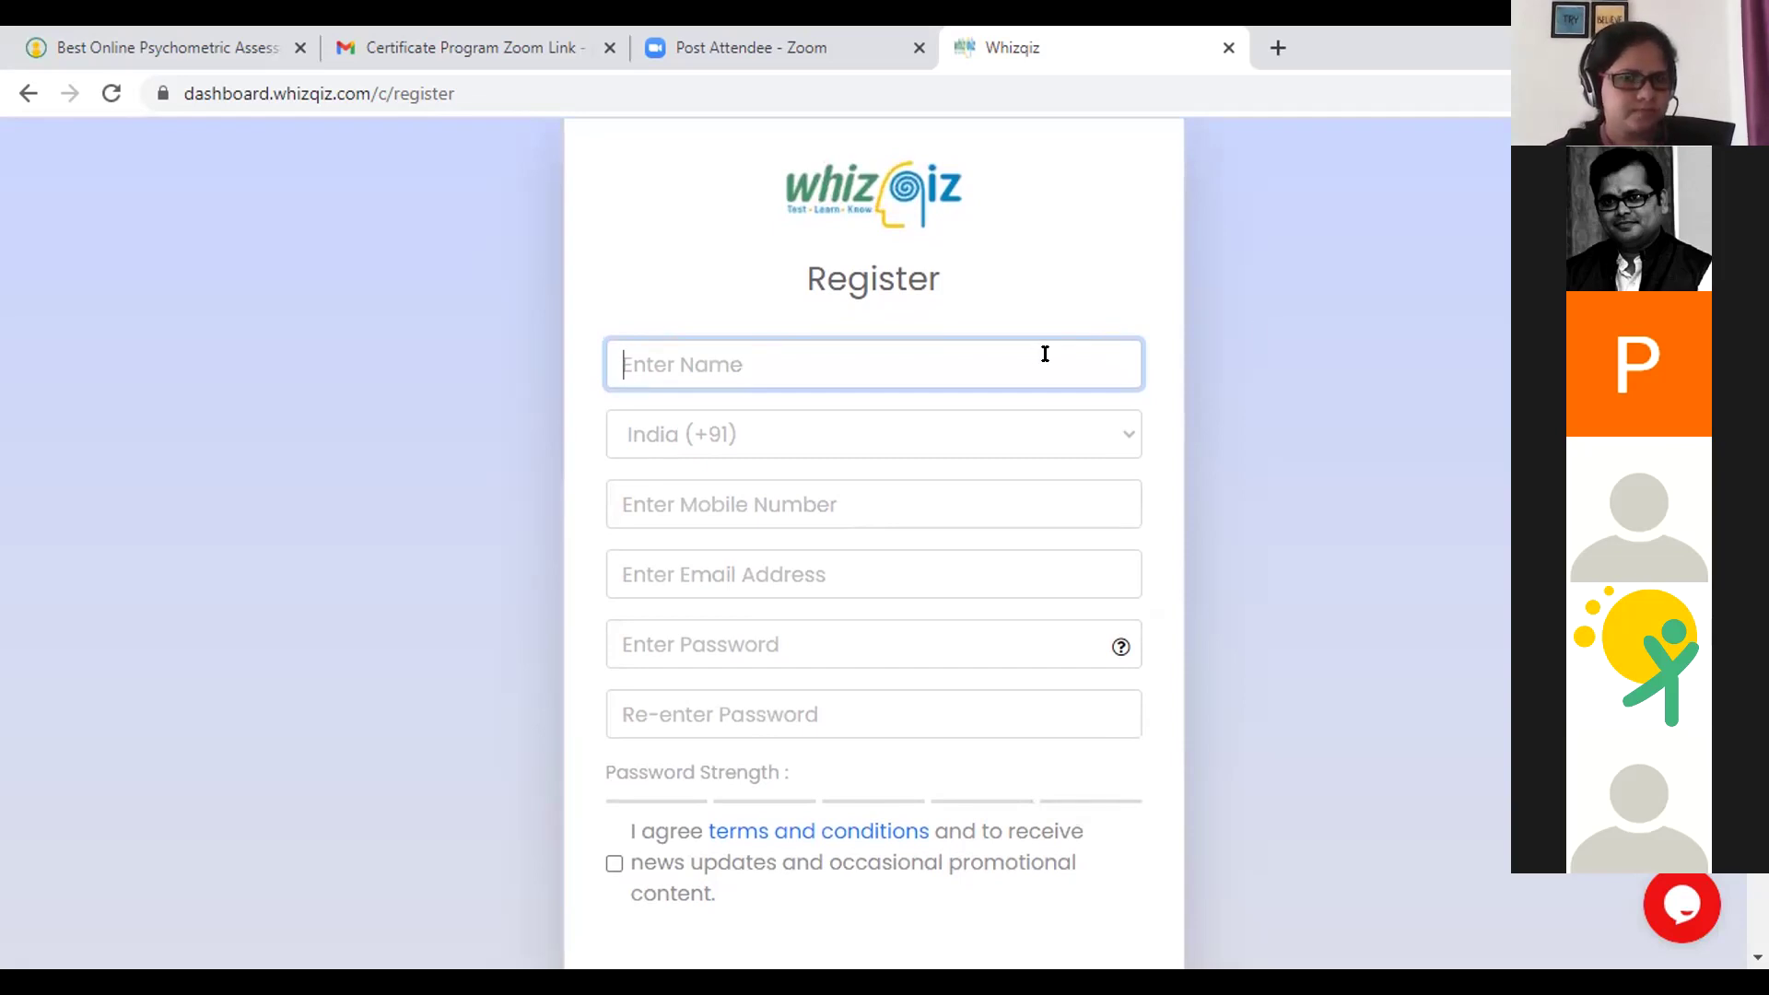
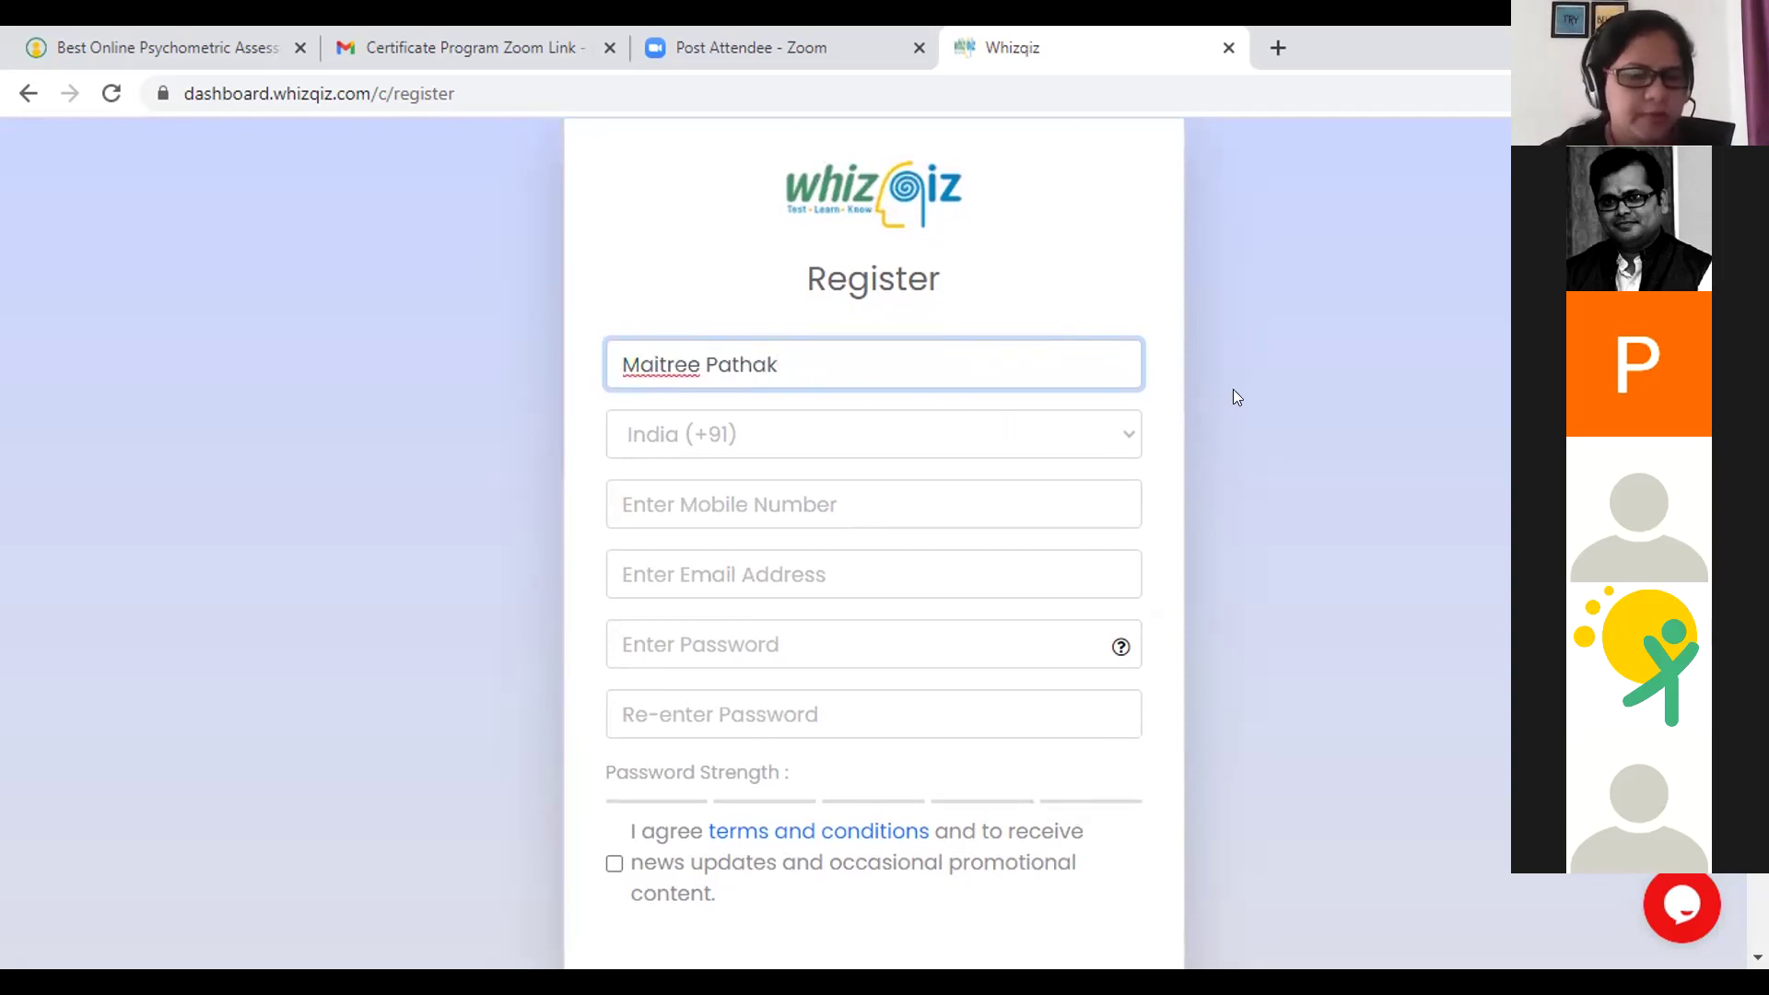
click(1232, 472)
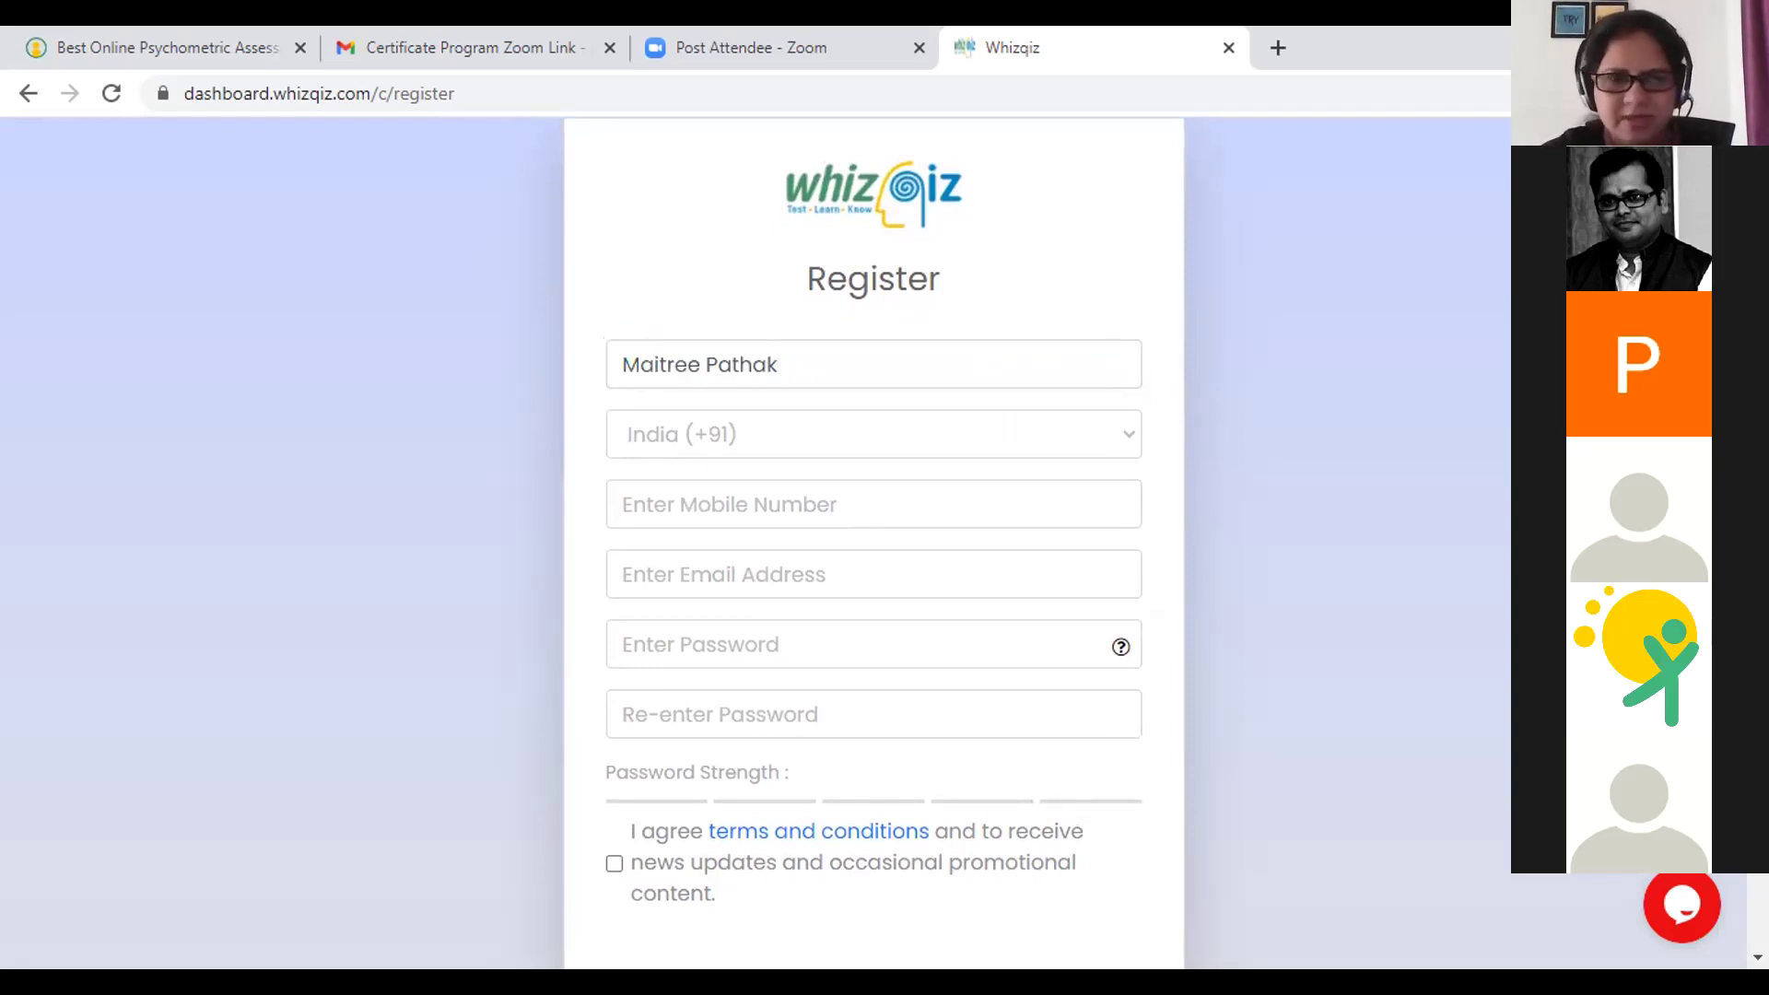
Step through the mobile number, e-mail and password fields, dismissing the saved-password suggestion.
scroll(876, 543, down, 1)
click(742, 419)
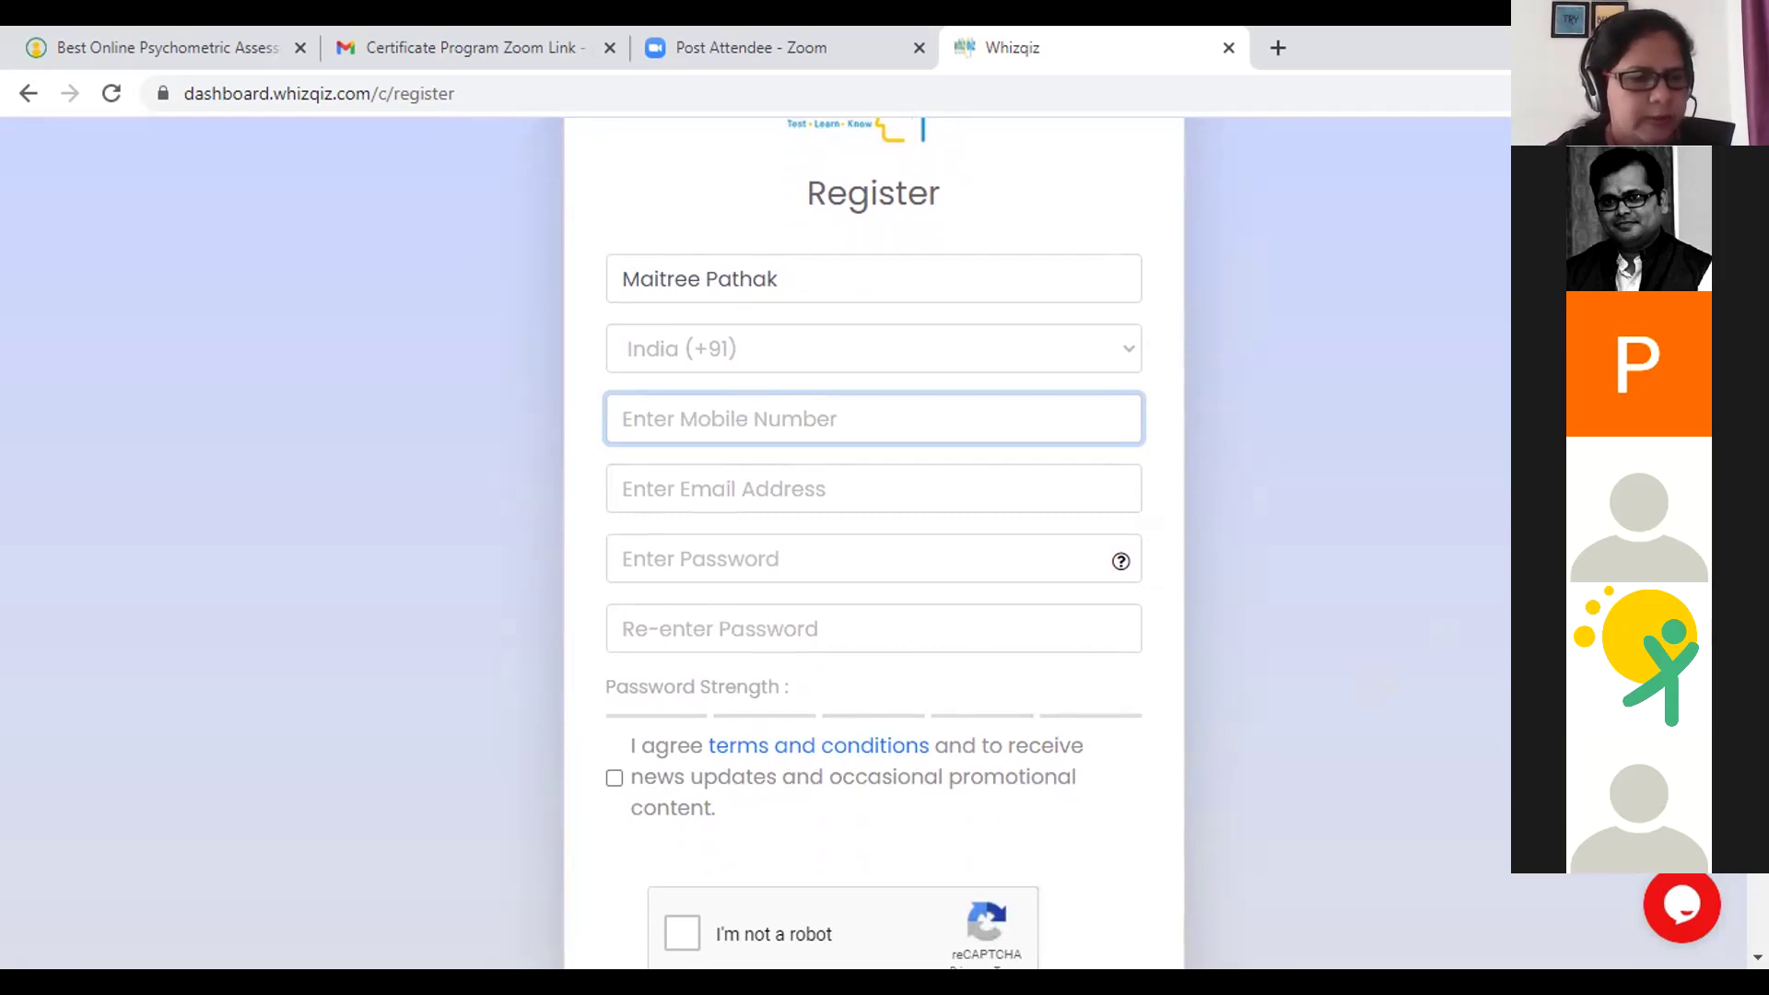
scroll(874, 544, down, 1)
scroll(953, 514, up, 1)
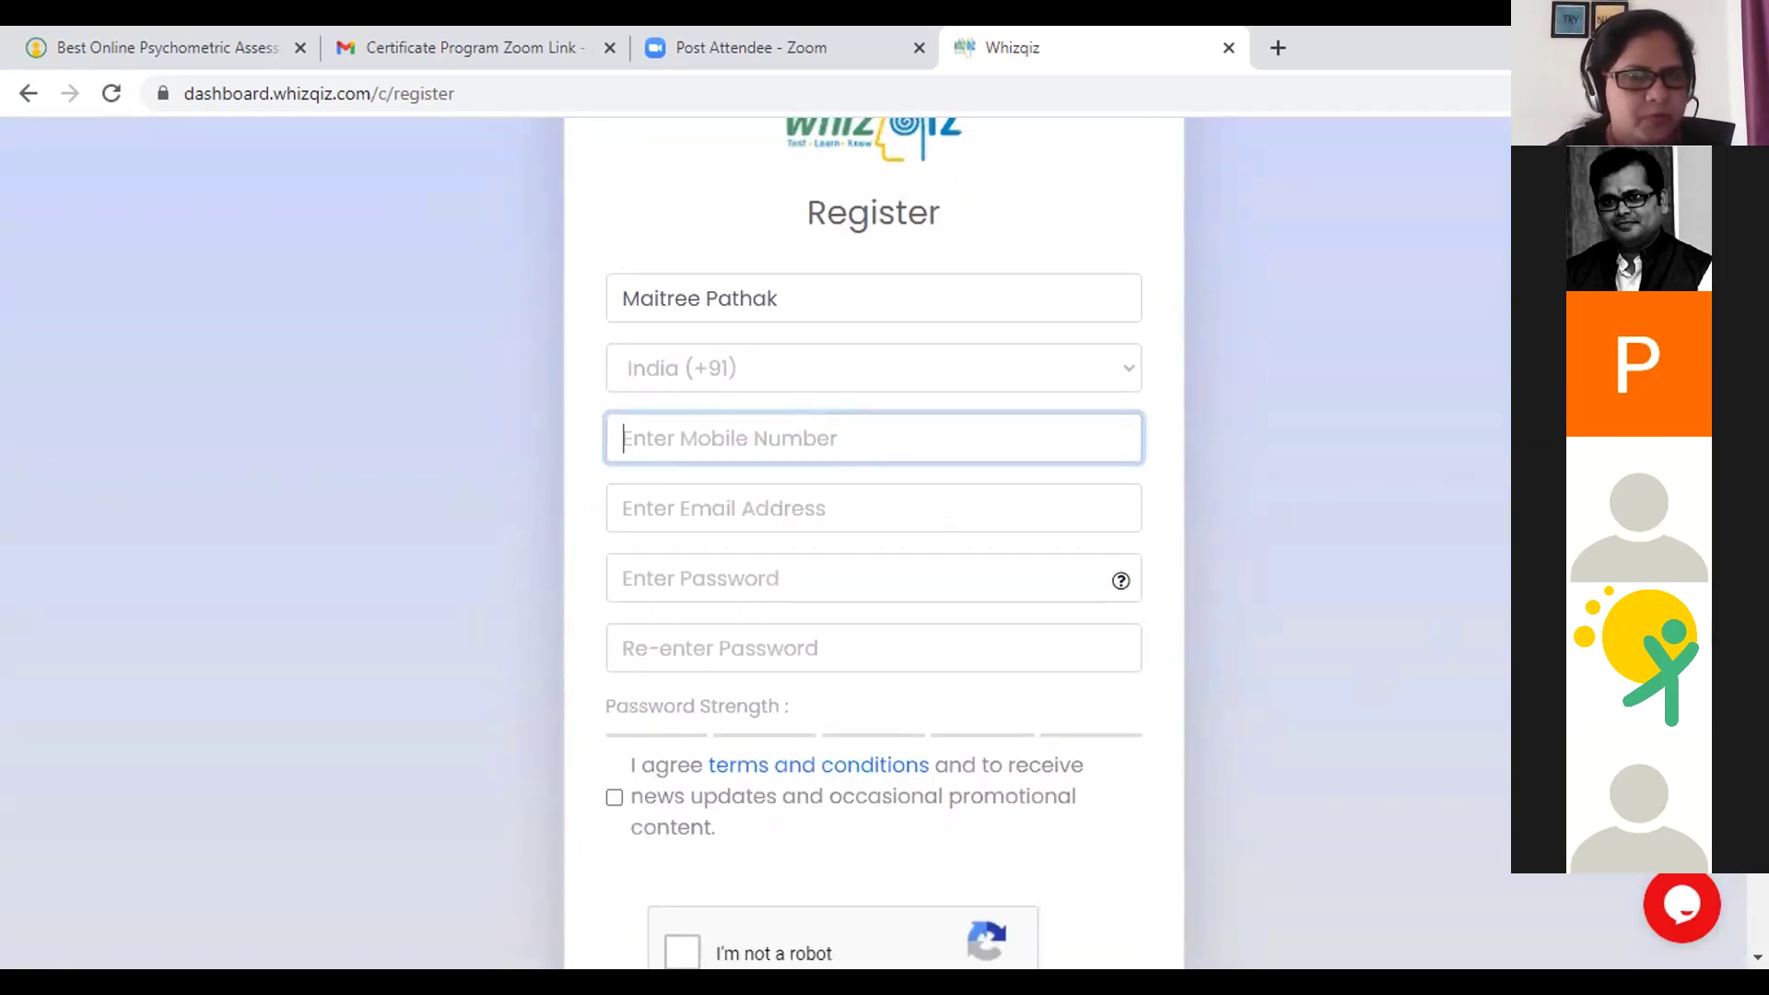
click(953, 513)
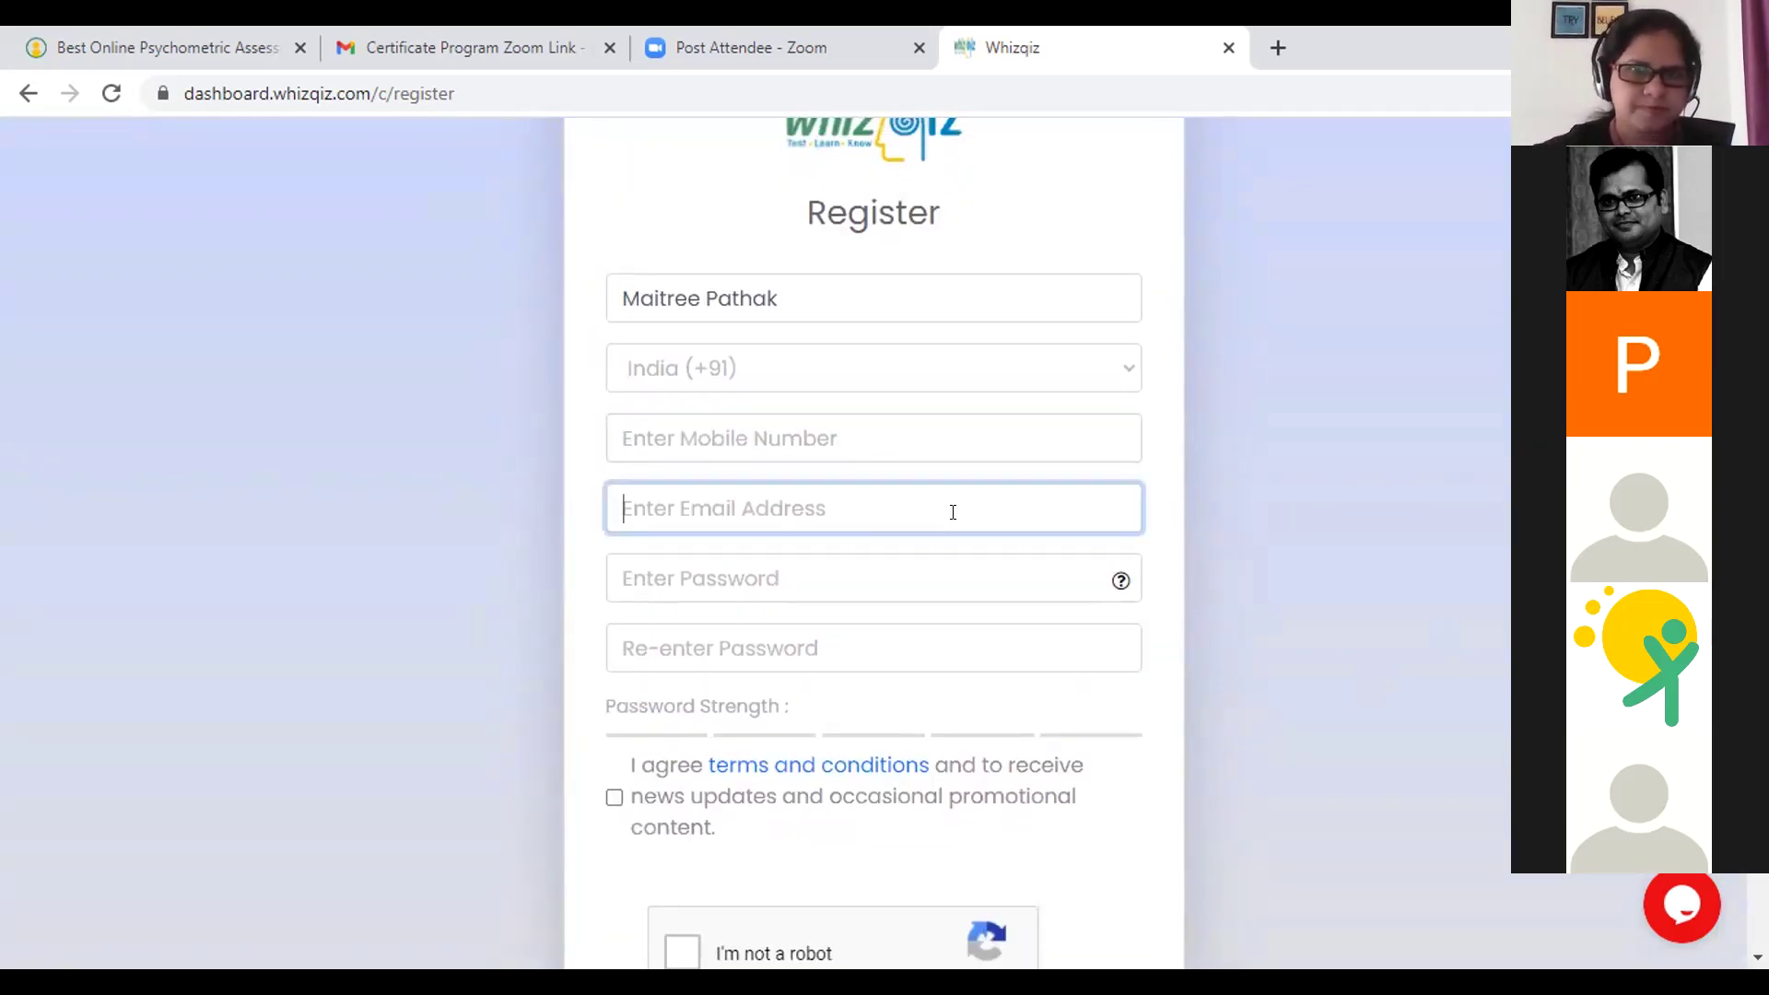
click(788, 438)
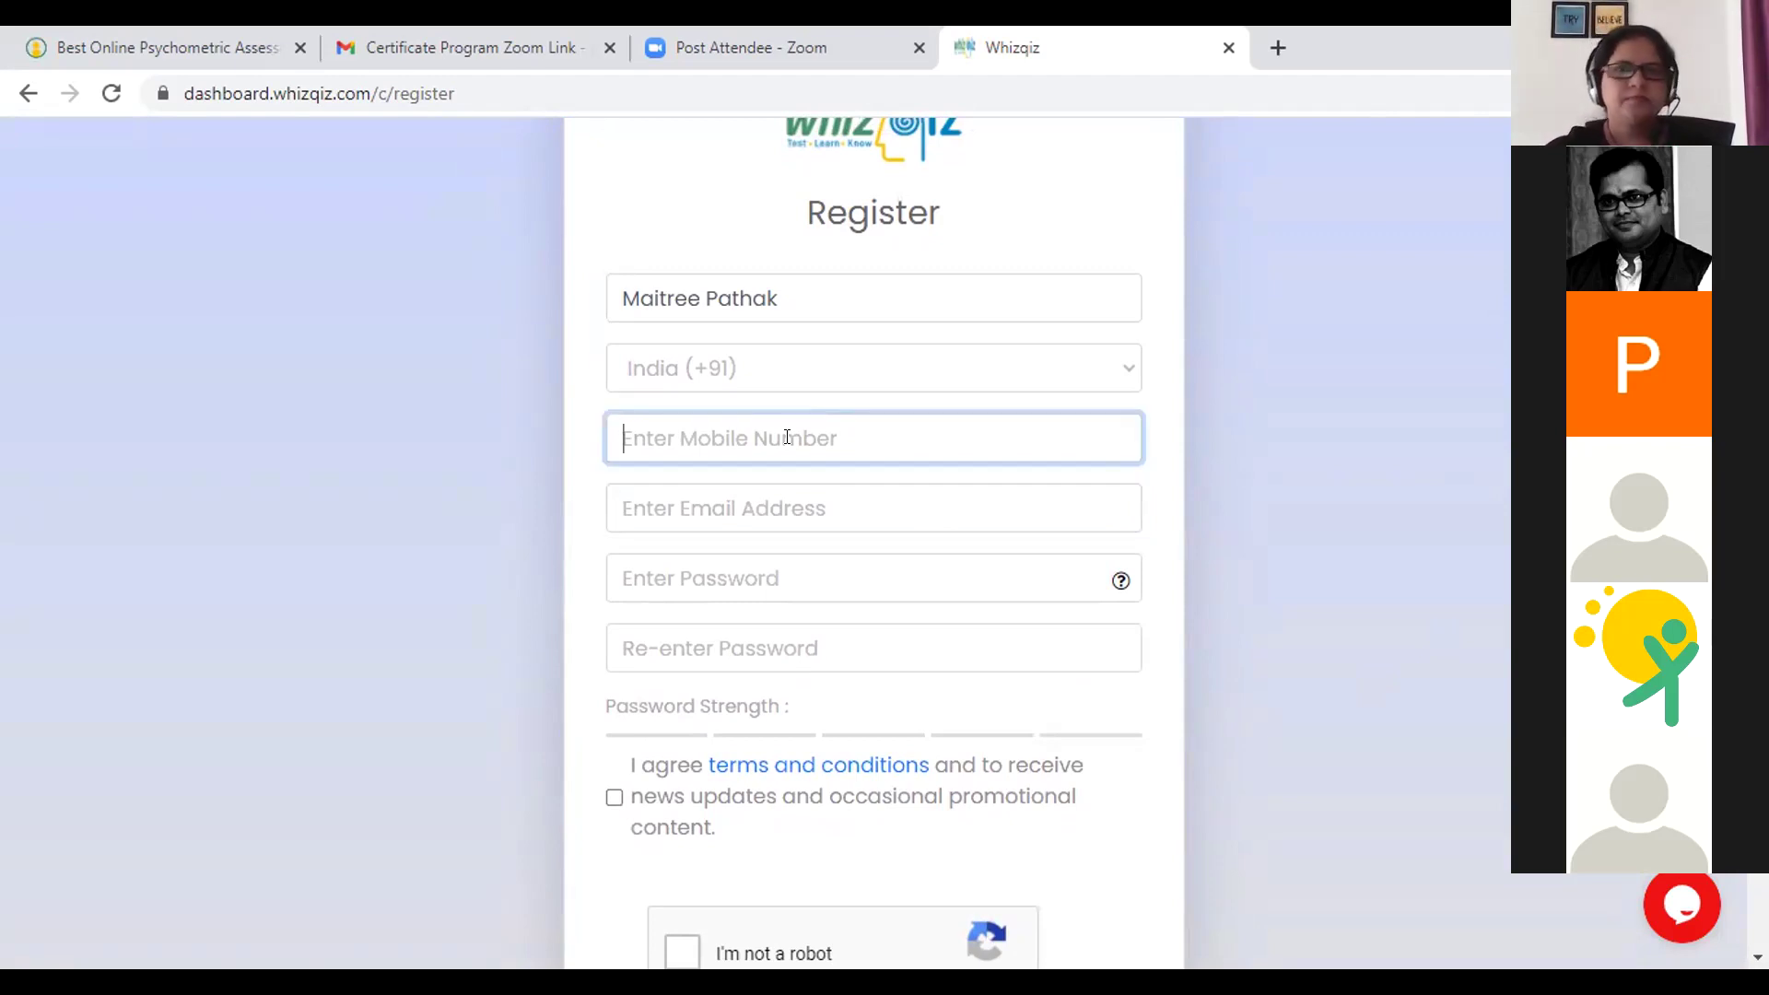
click(741, 518)
click(703, 576)
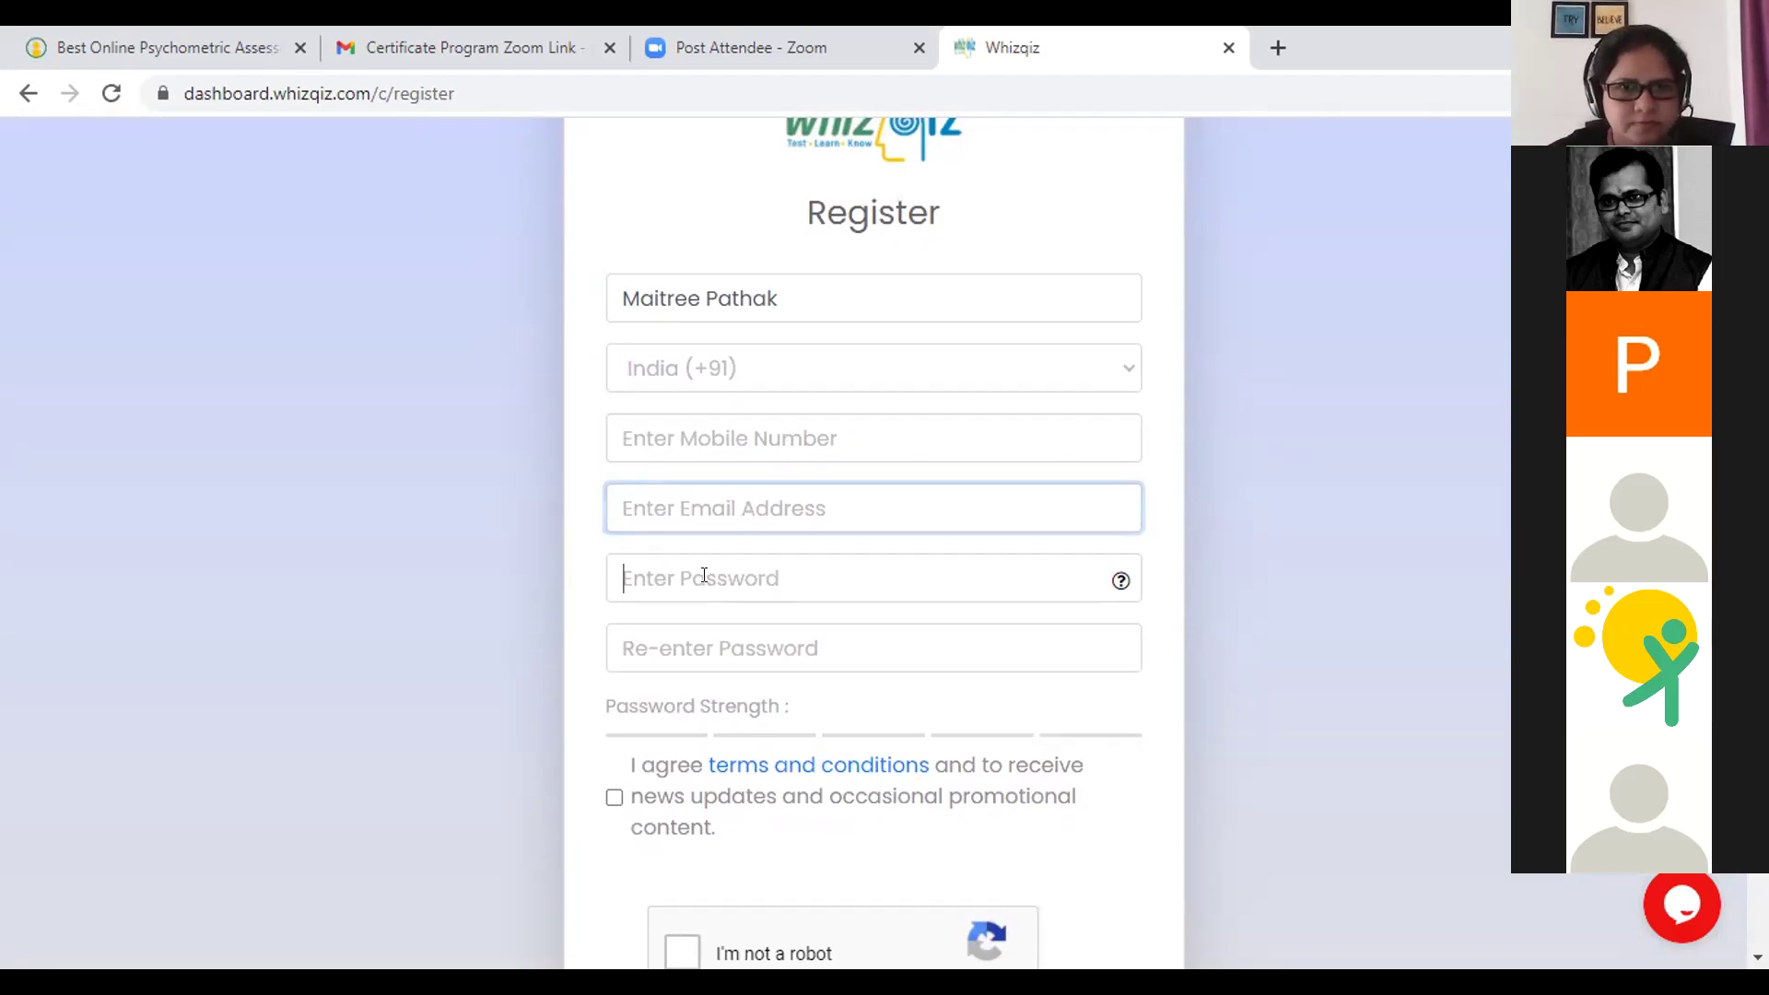
click(958, 698)
Accept the terms and conditions and complete the I'm not a robot verification.
scroll(1291, 680, down, 2)
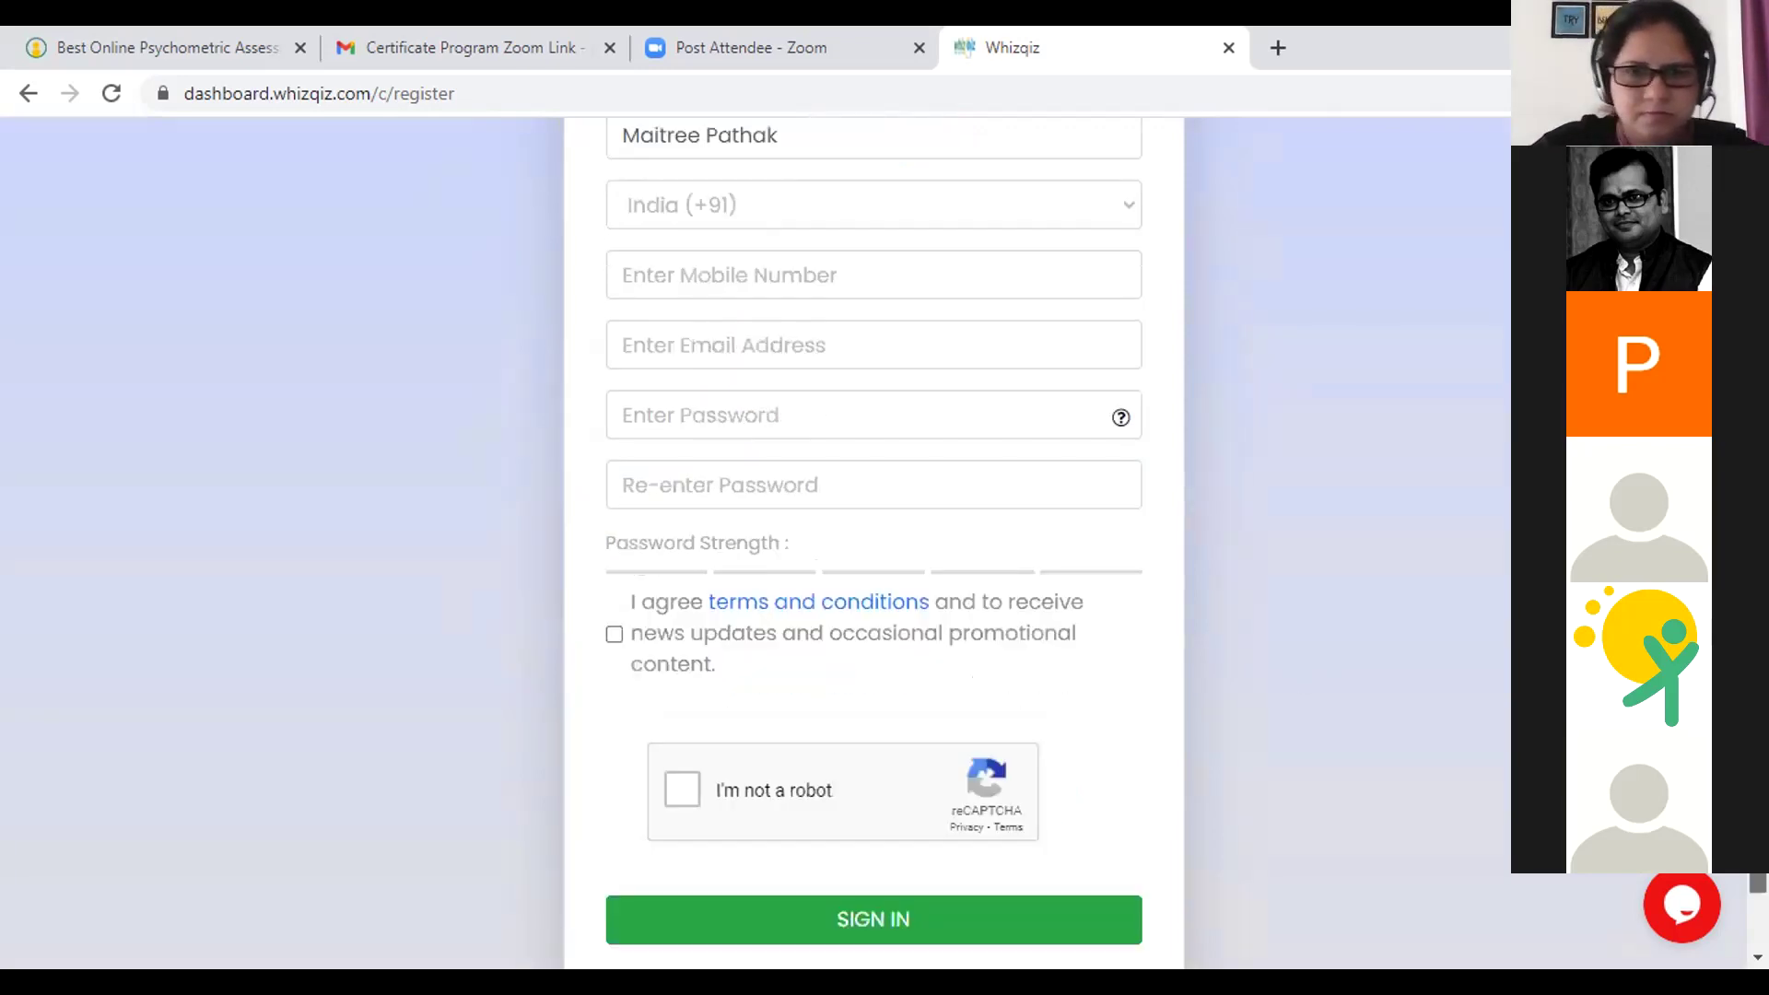
click(614, 631)
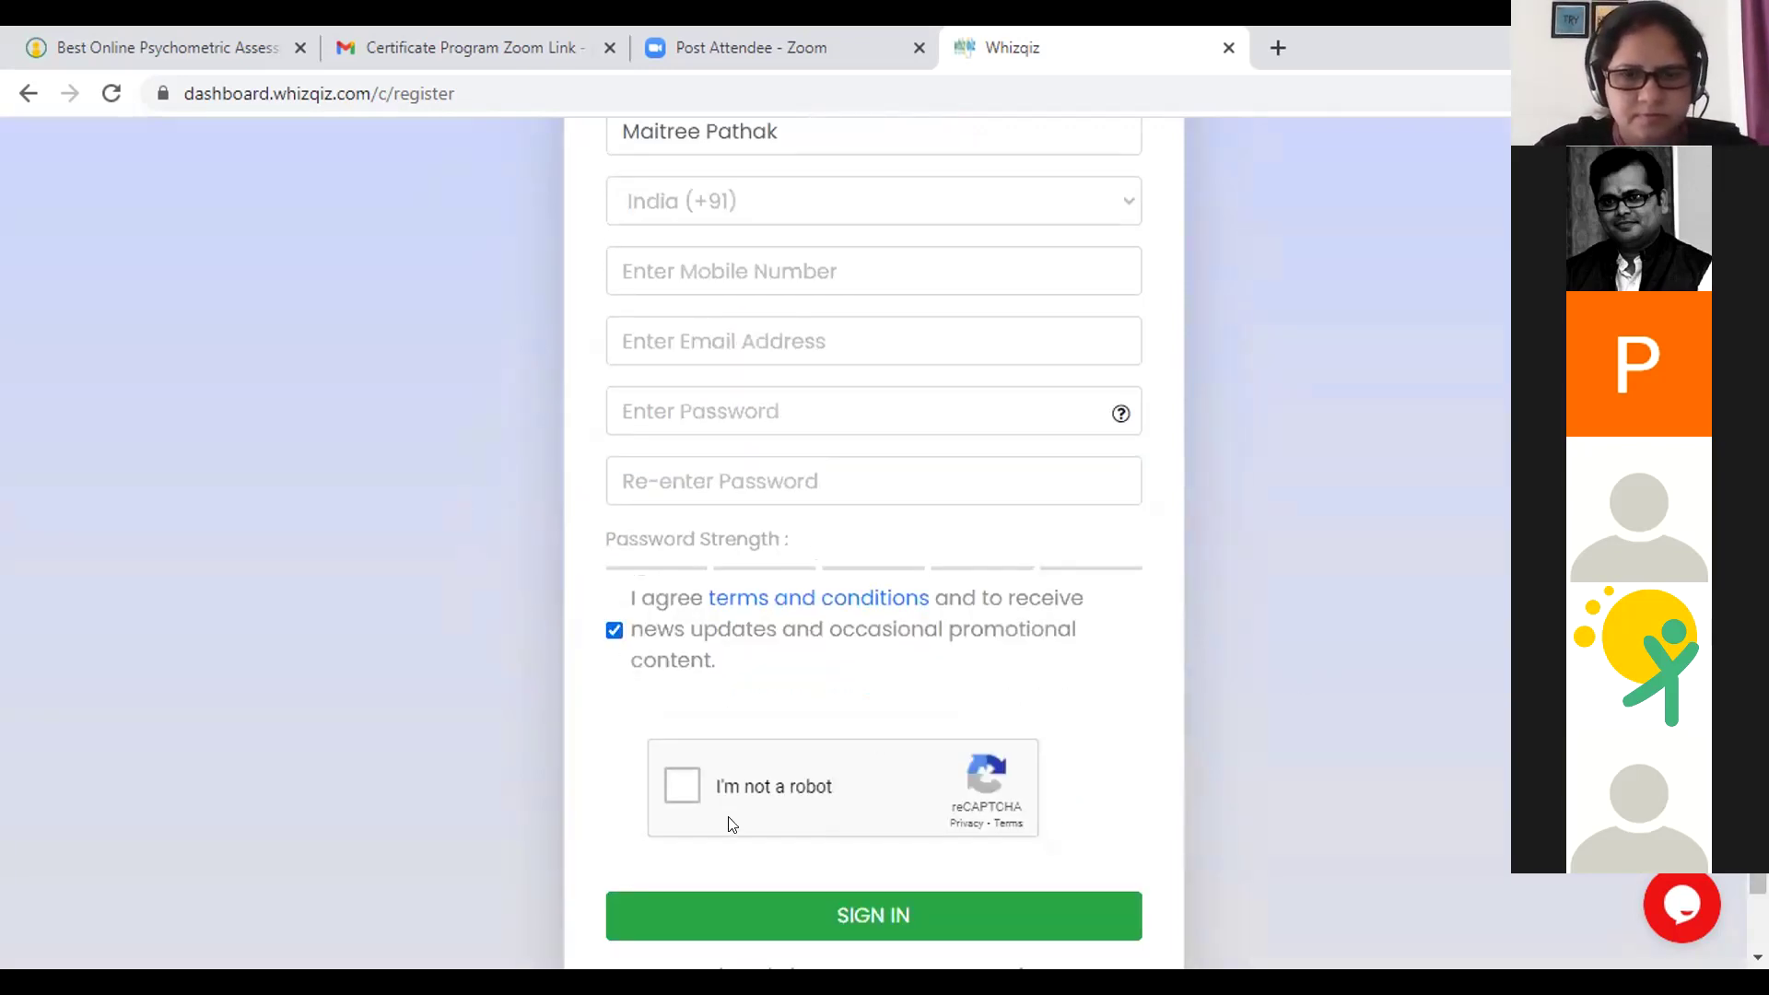
click(682, 786)
scroll(674, 789, down, 1)
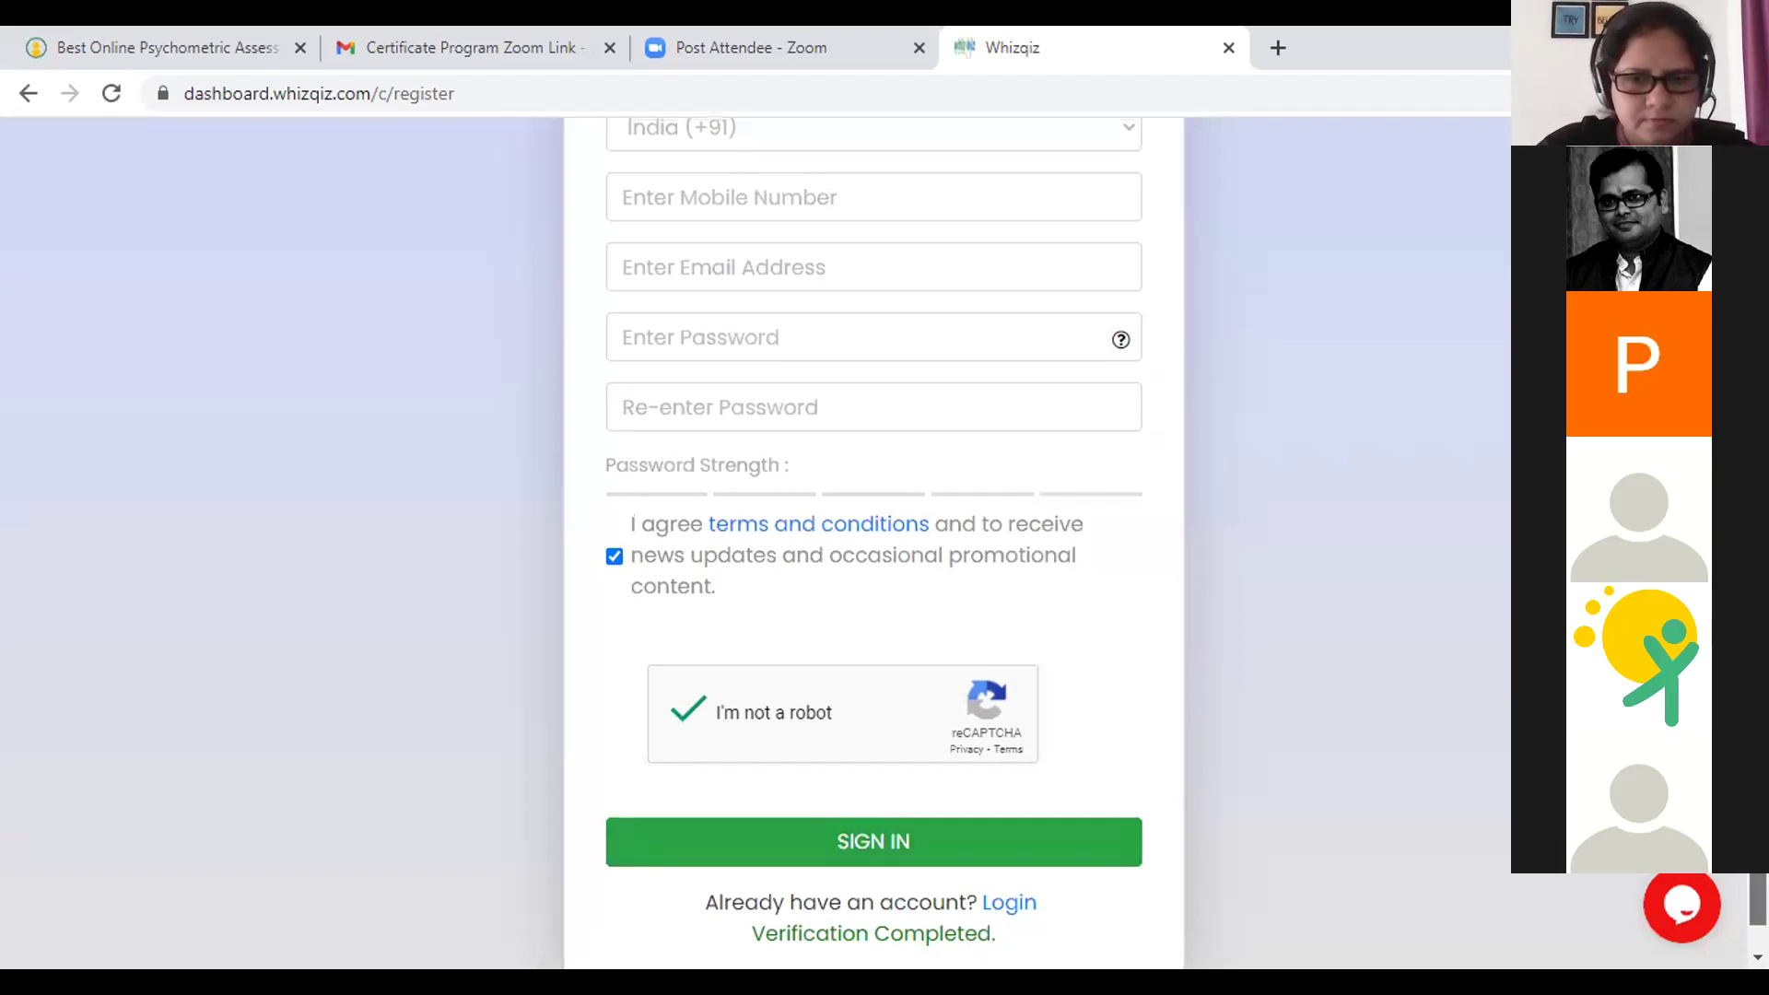
scroll(873, 553, up, 4)
Replace the name with a different registrant's full name, capitalising the surname.
drag(780, 396, 585, 407)
key(BackSpace)
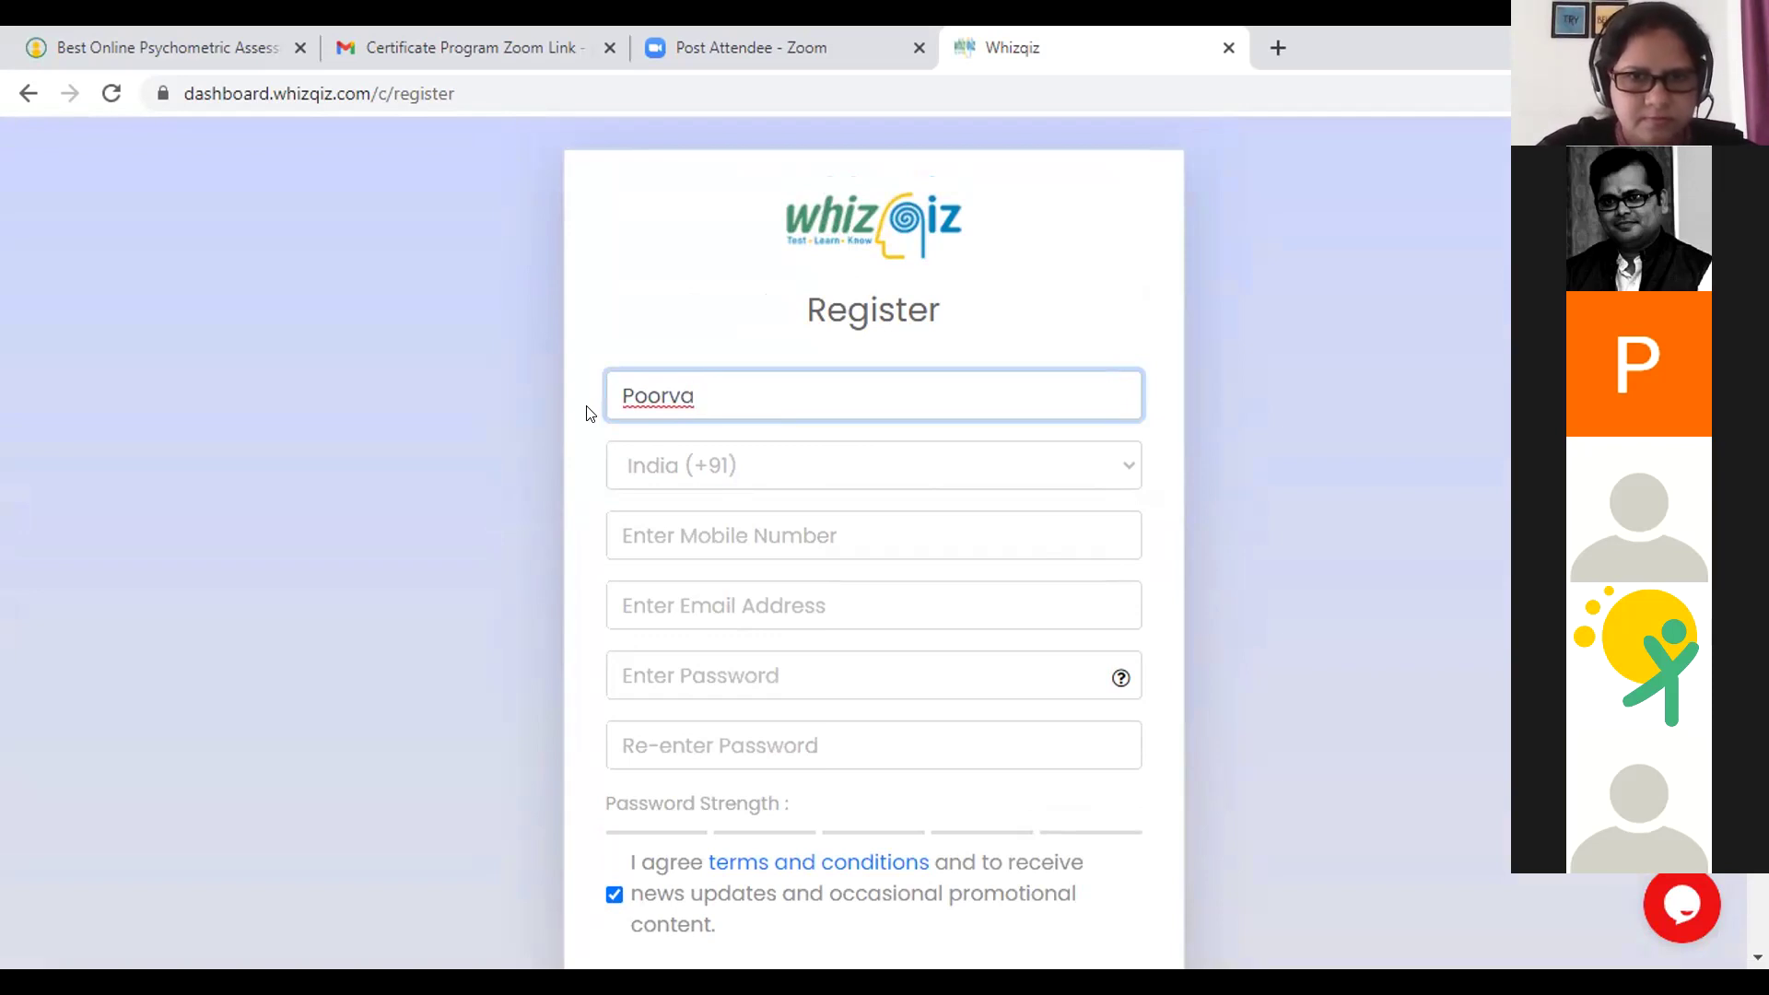
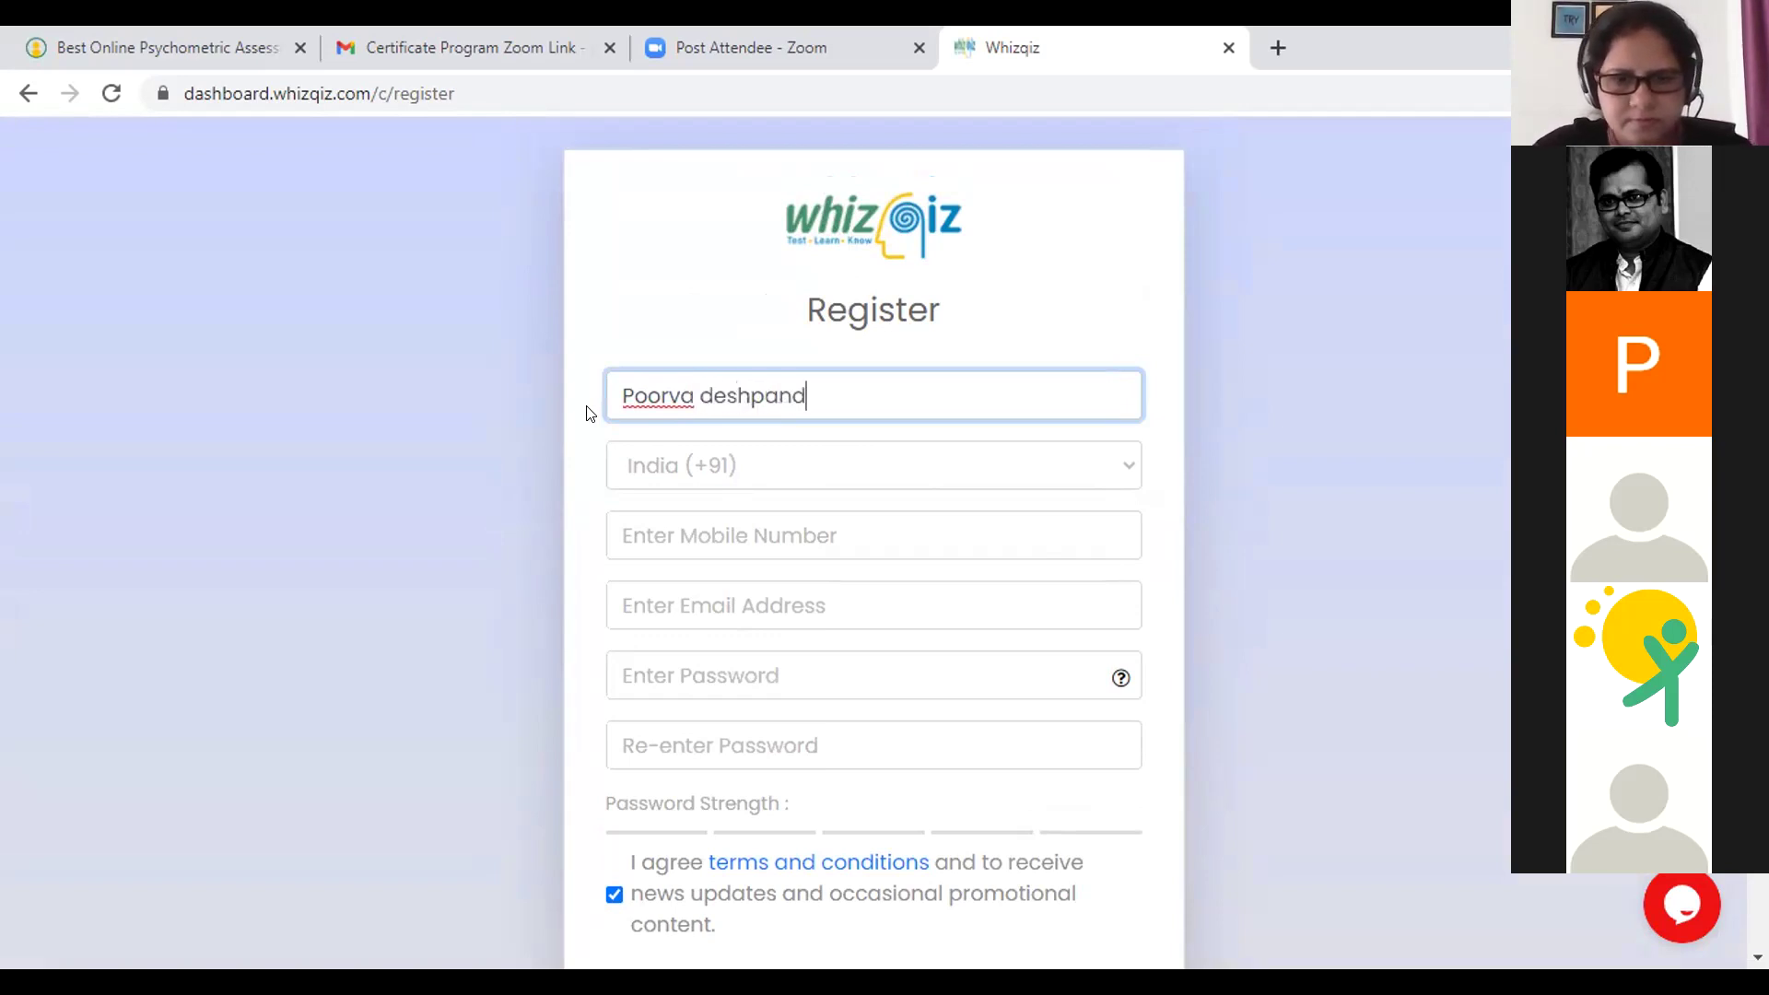
click(702, 395)
key(Delete)
text(D)
Enter the registrant's mobile number and e-mail address.
click(800, 536)
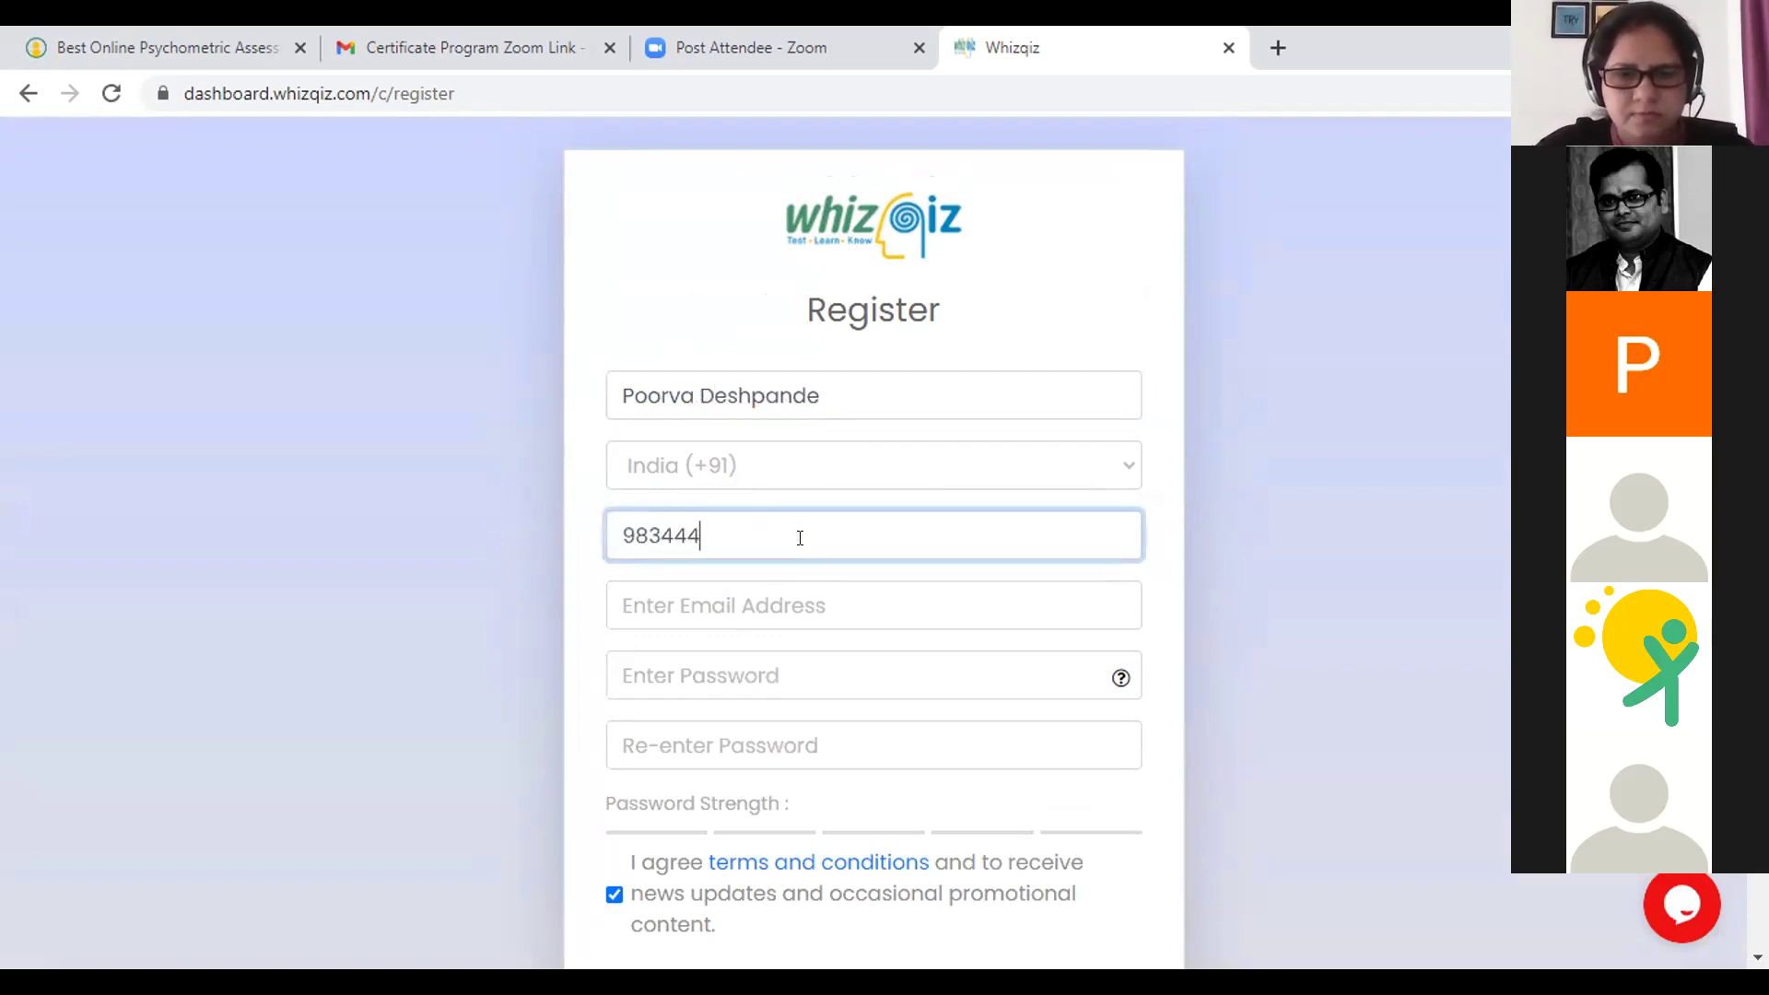
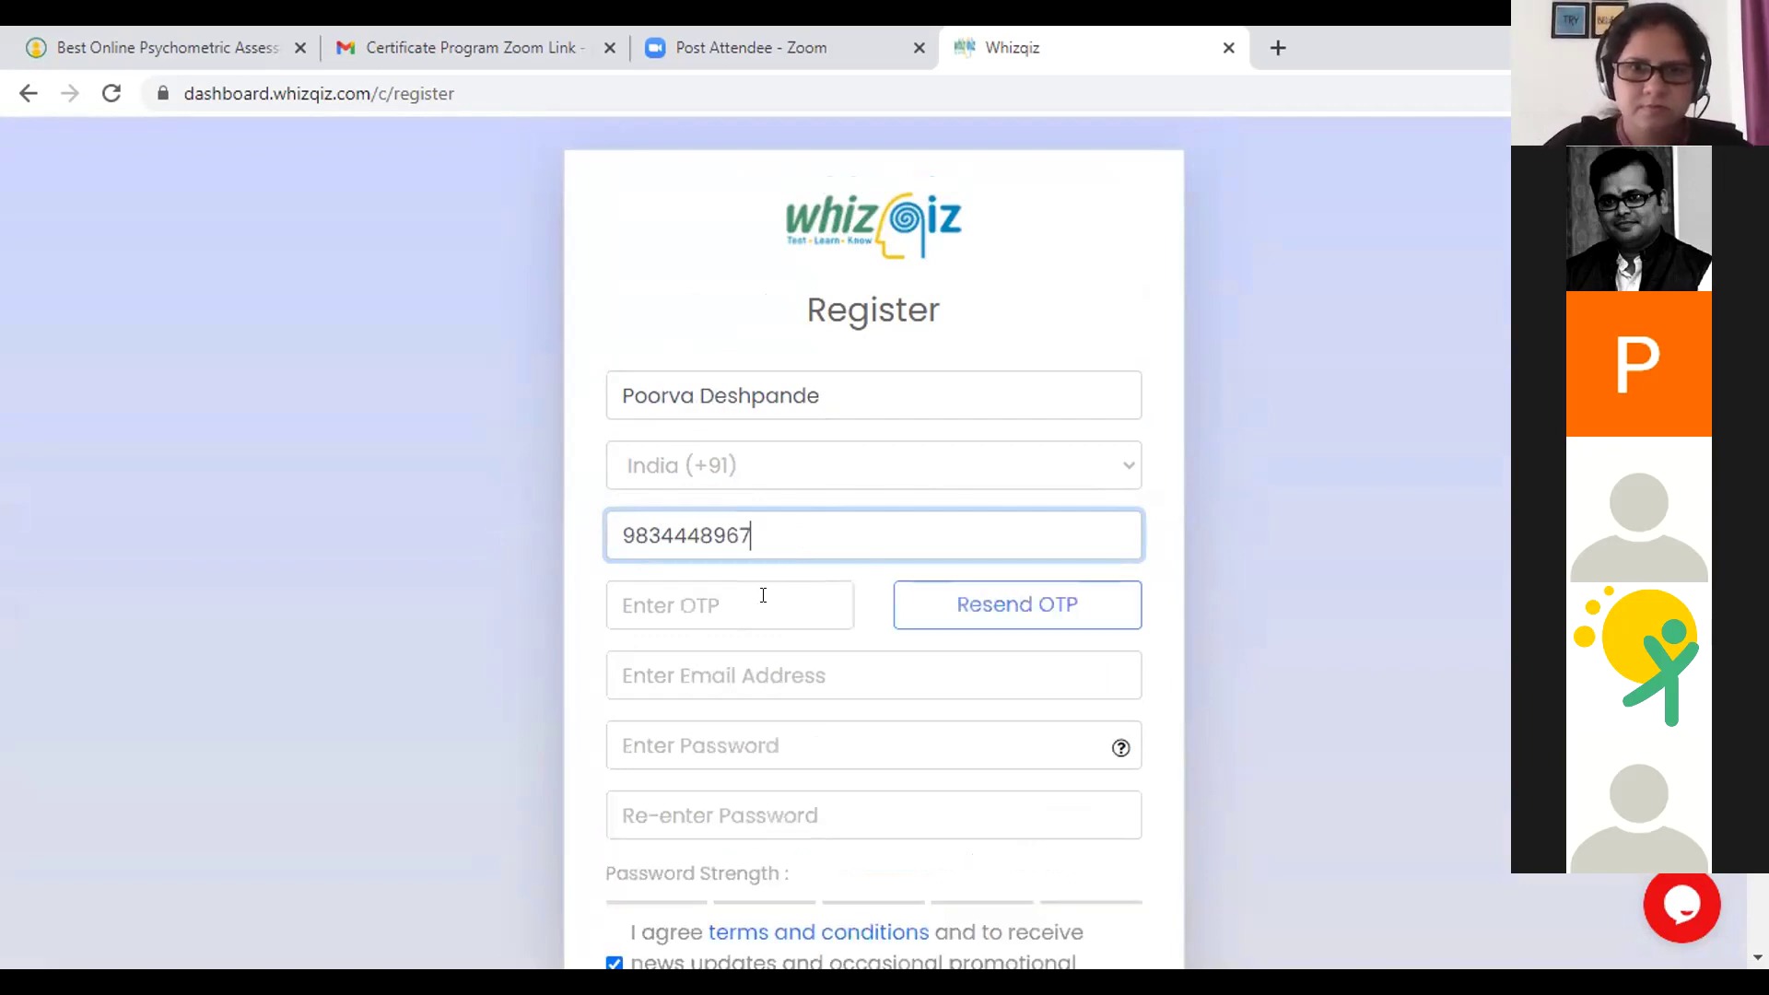
scroll(1013, 626, down, 1)
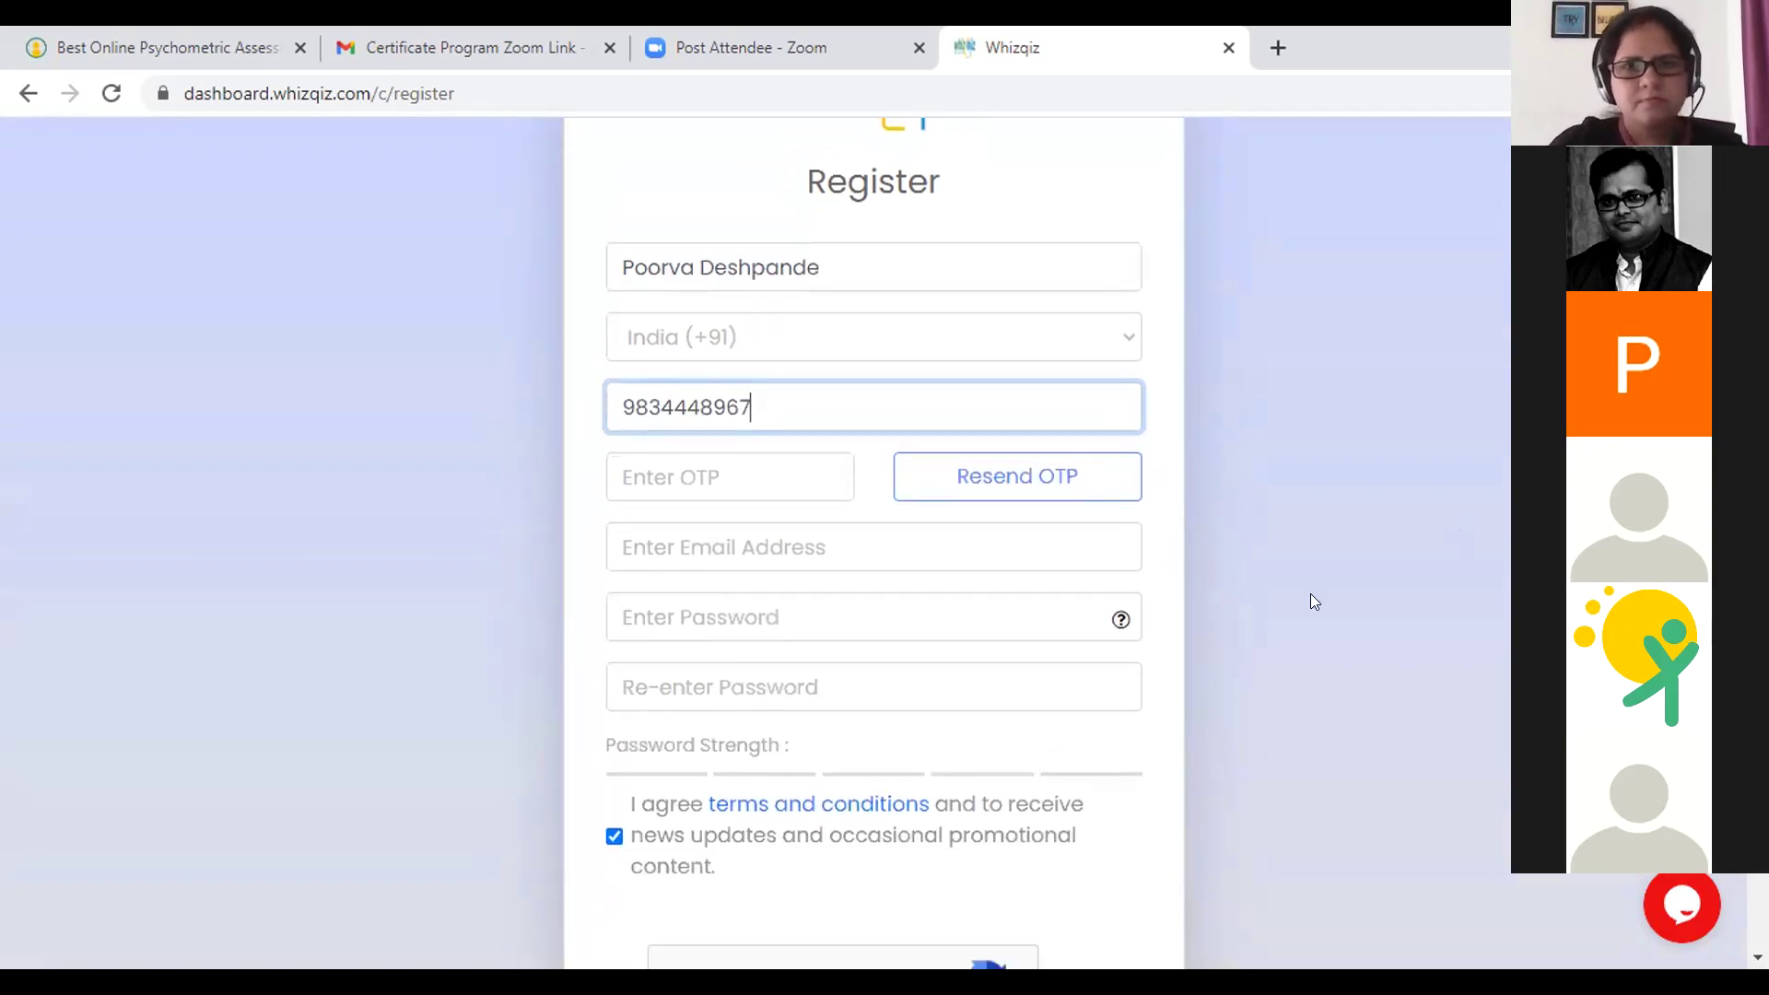
click(1010, 554)
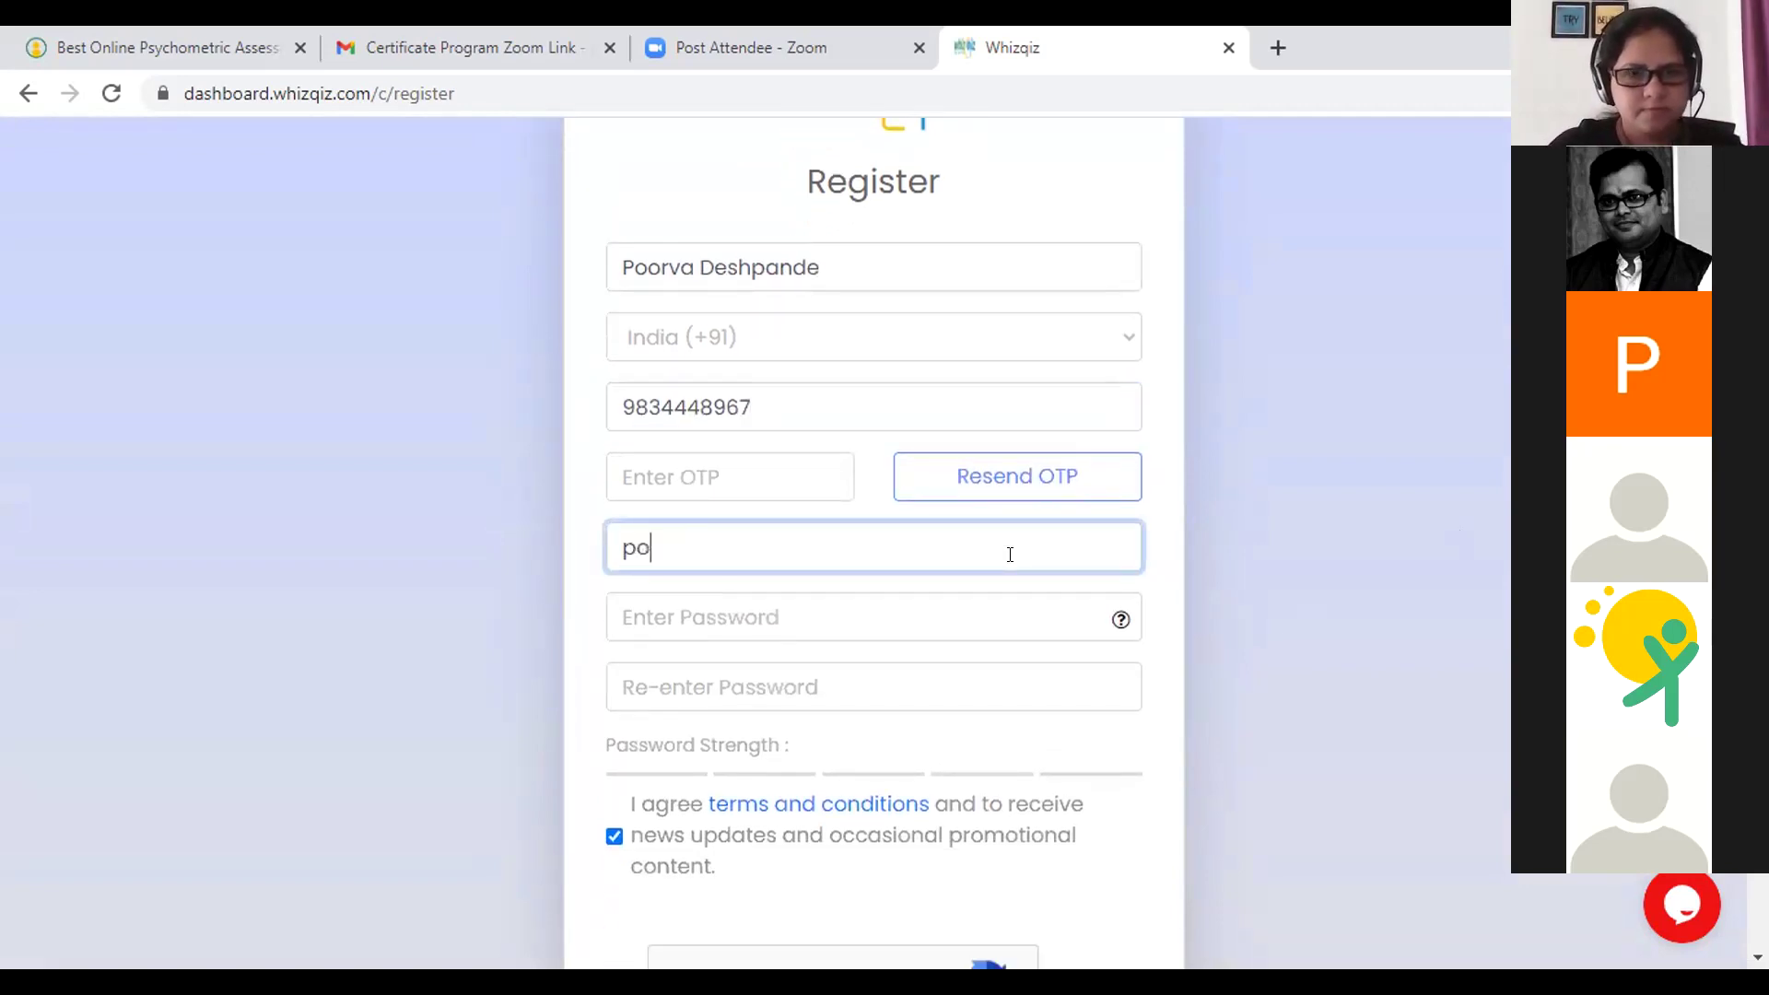
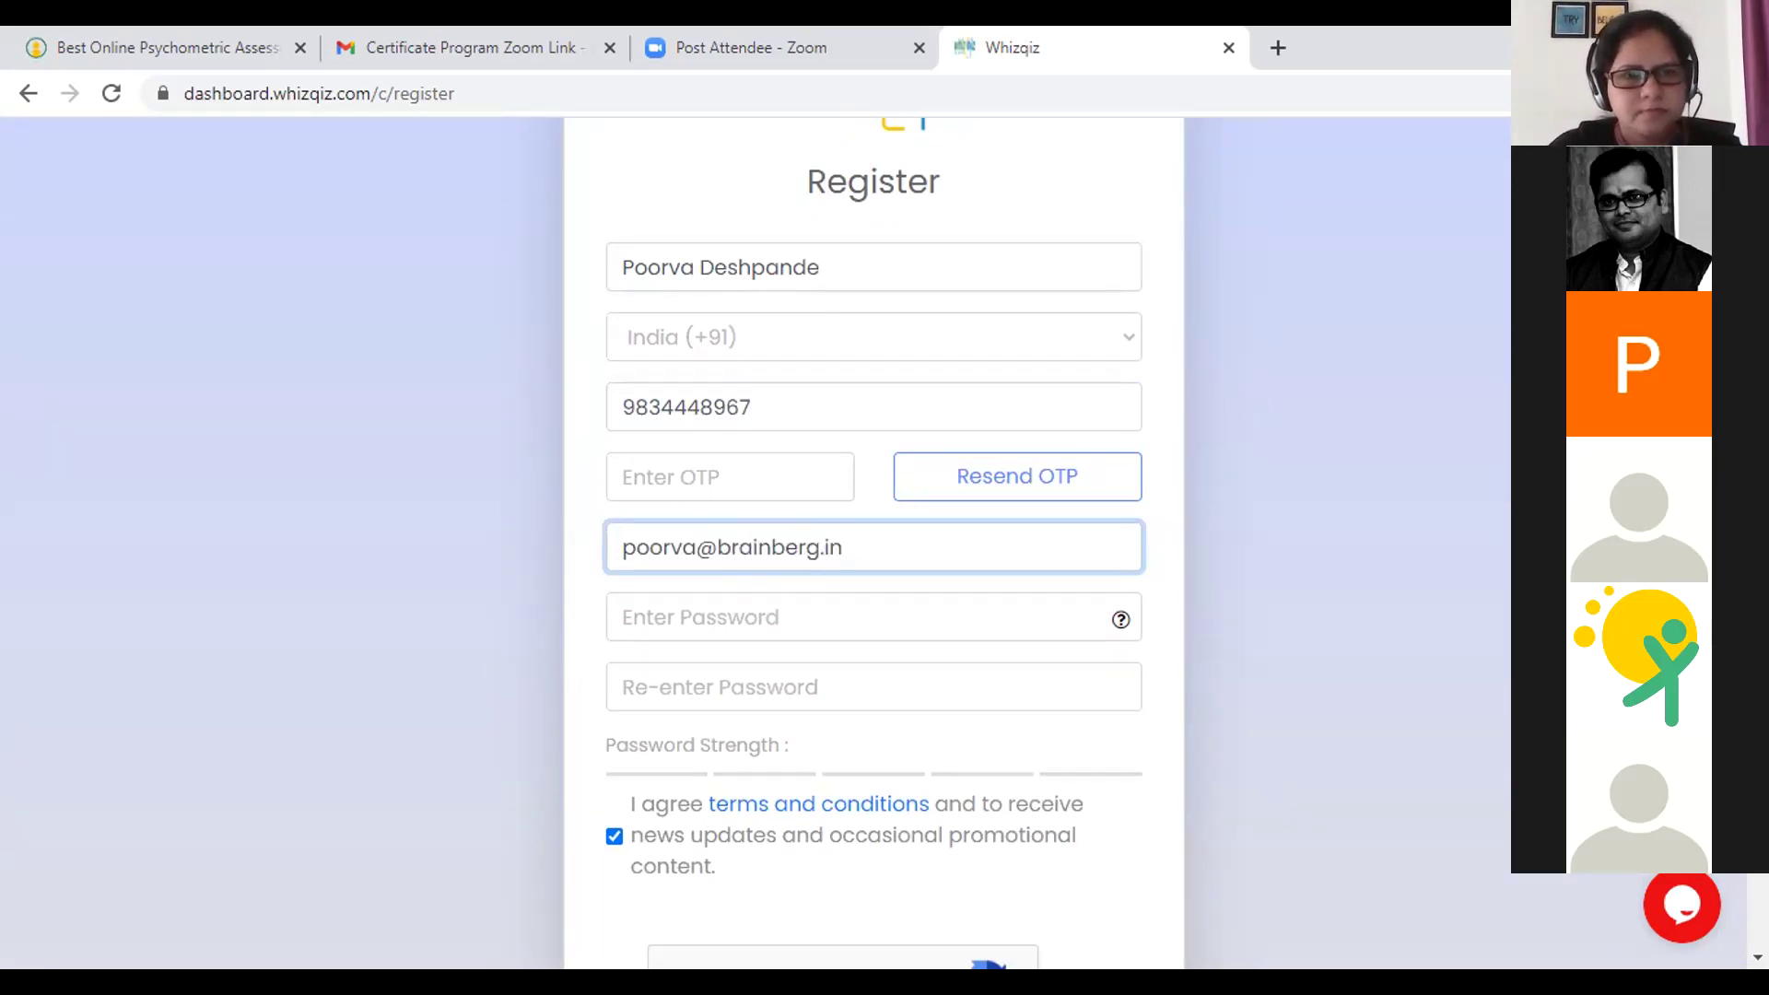
scroll(874, 544, down, 1)
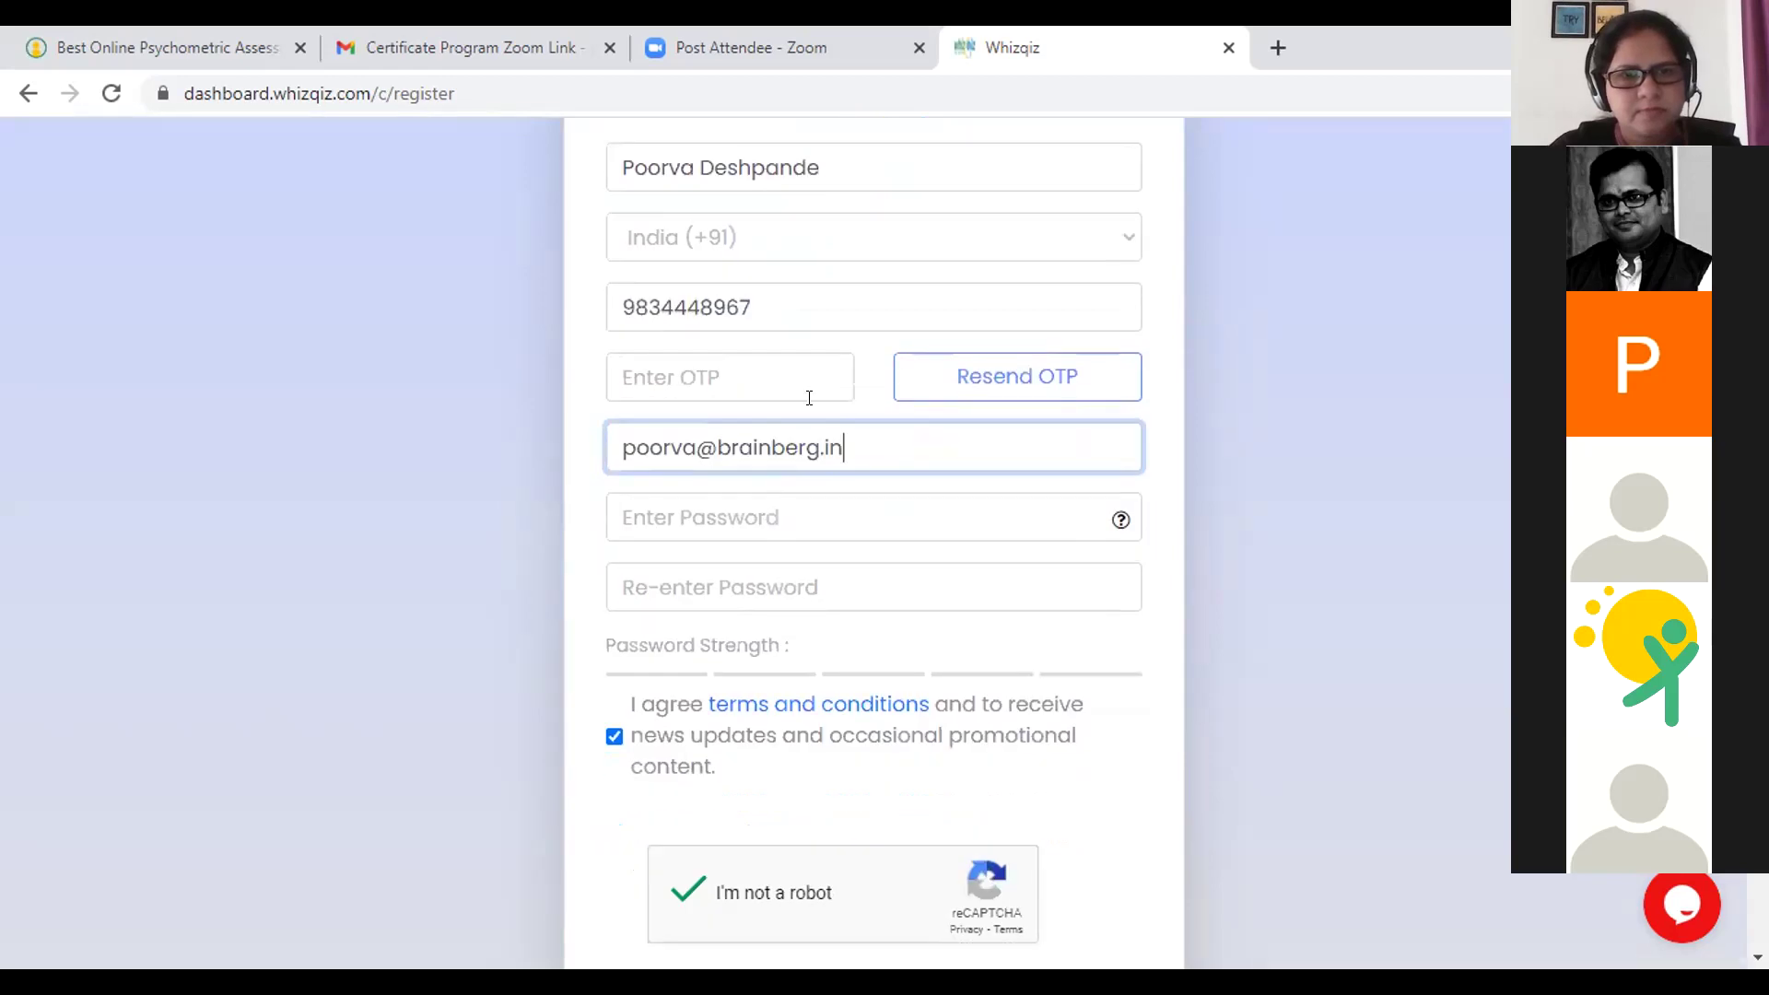
Enter the account password and confirm it in the second password field.
click(807, 500)
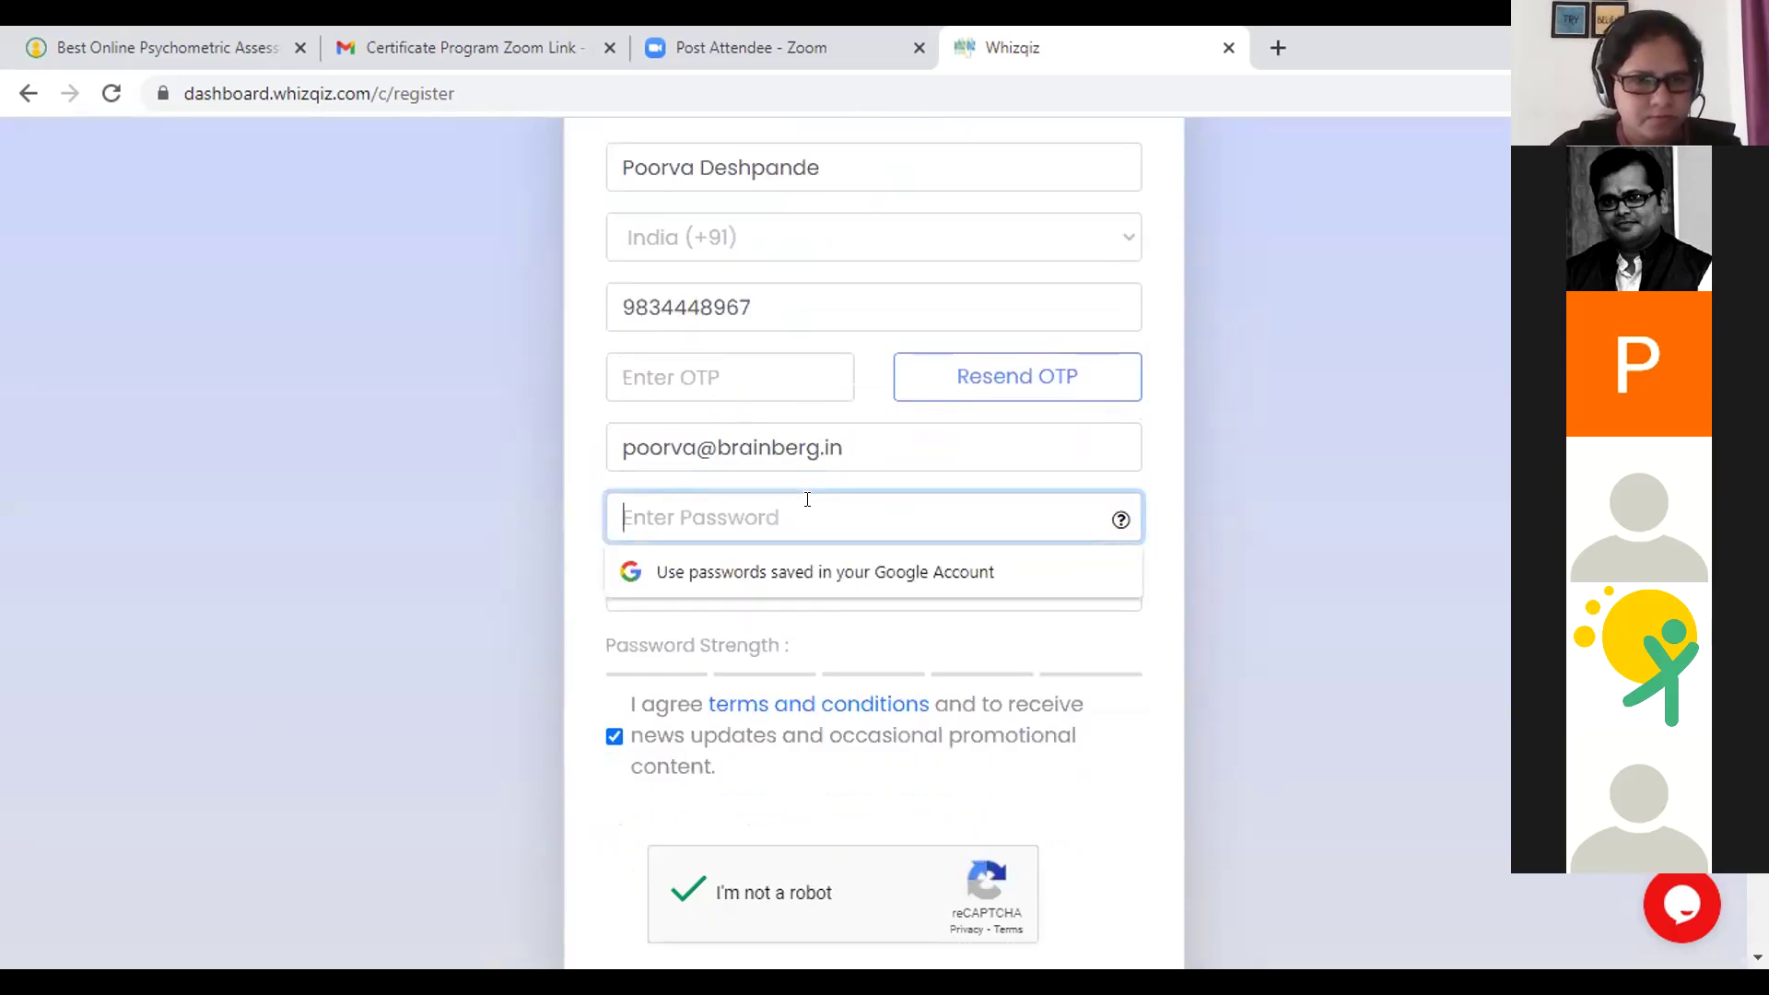
text(•••••••••)
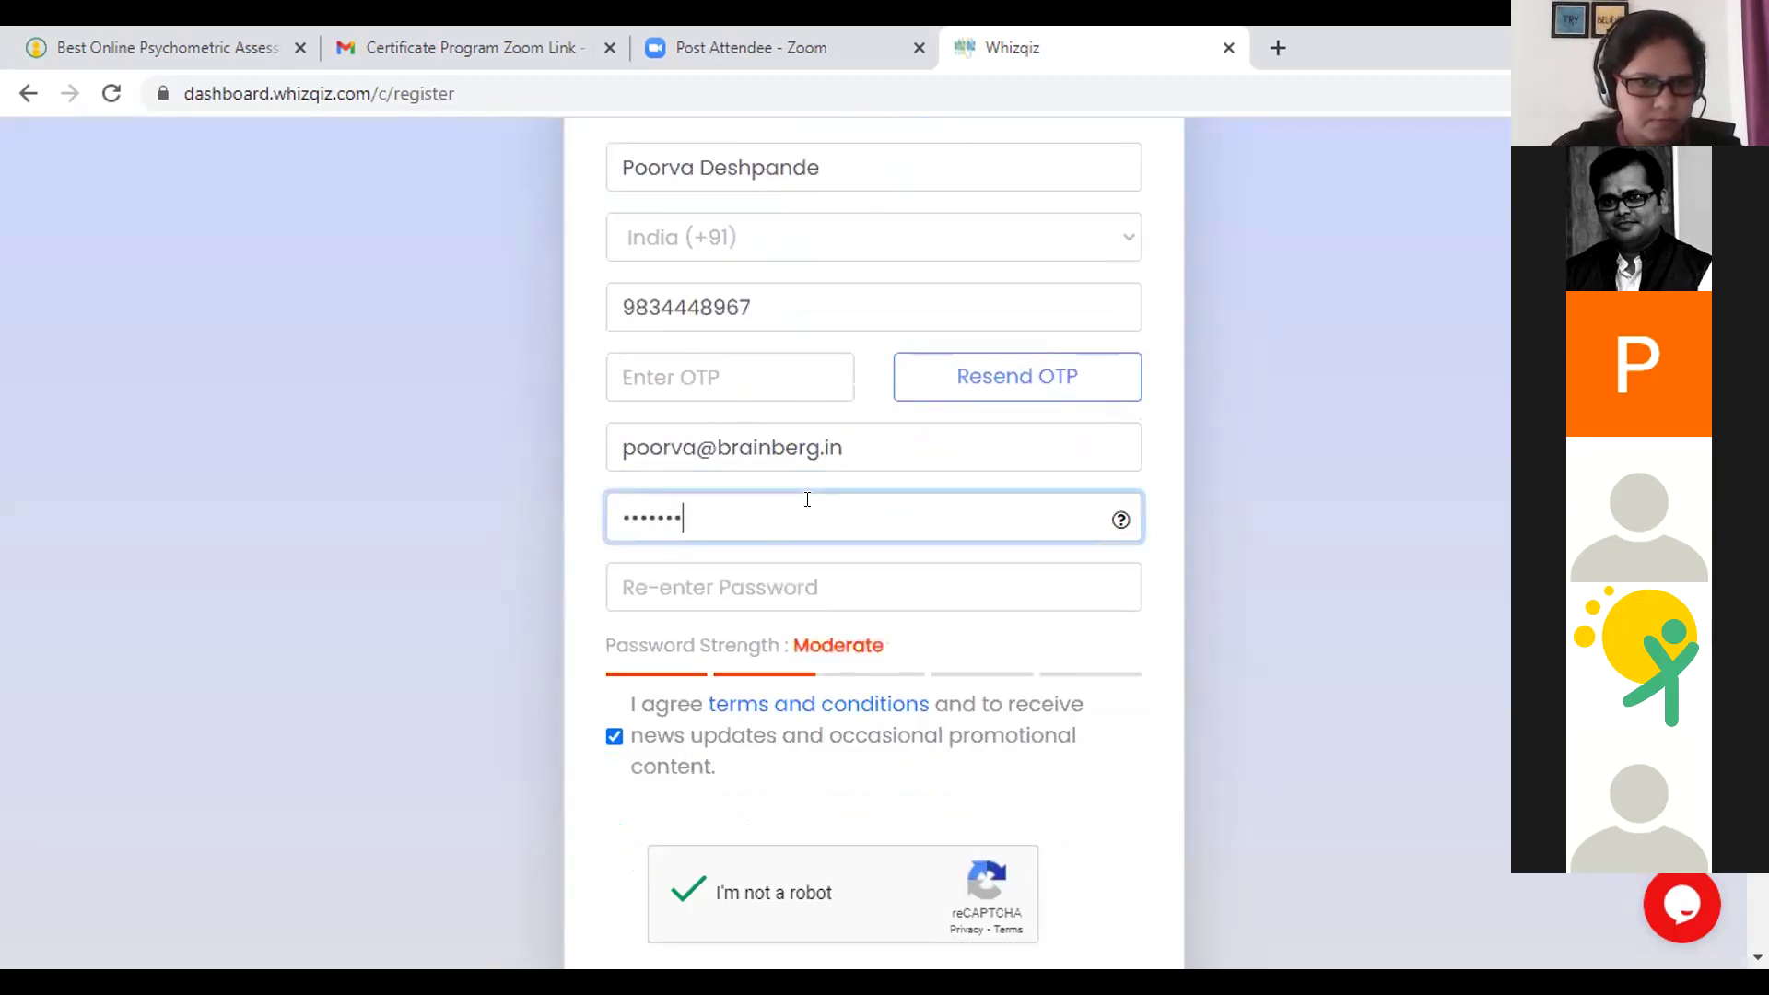
click(760, 586)
text(•••••)
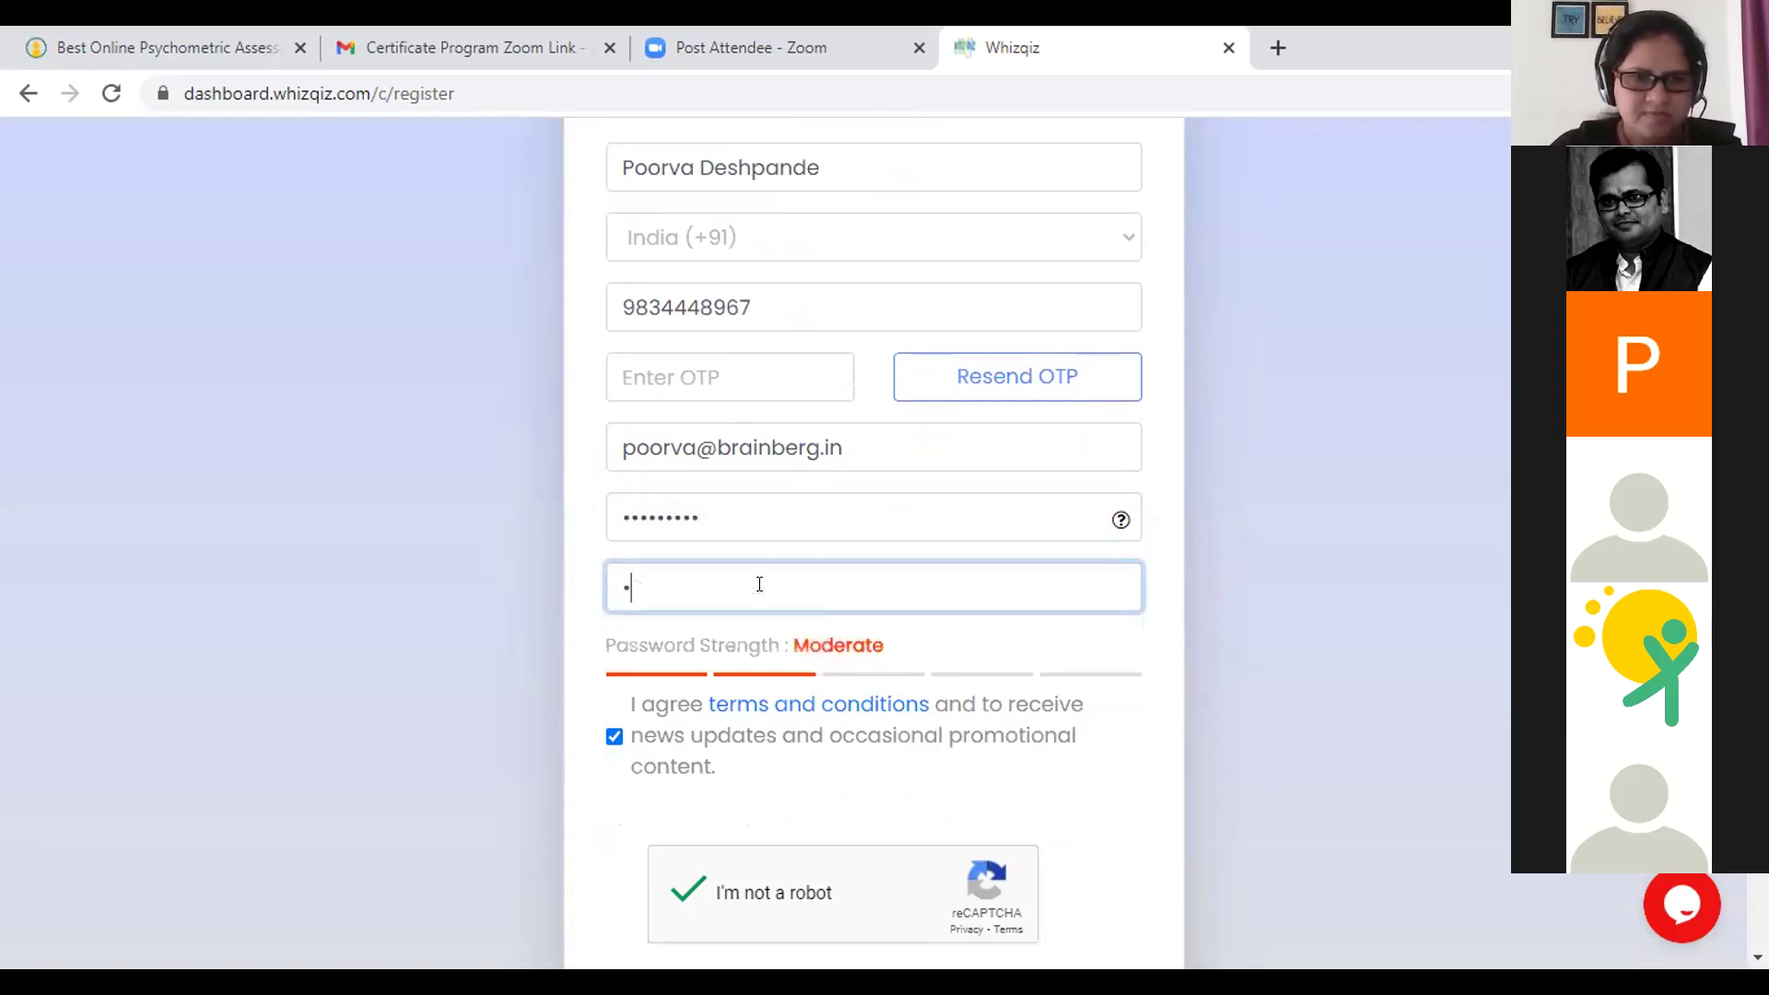
text(••••)
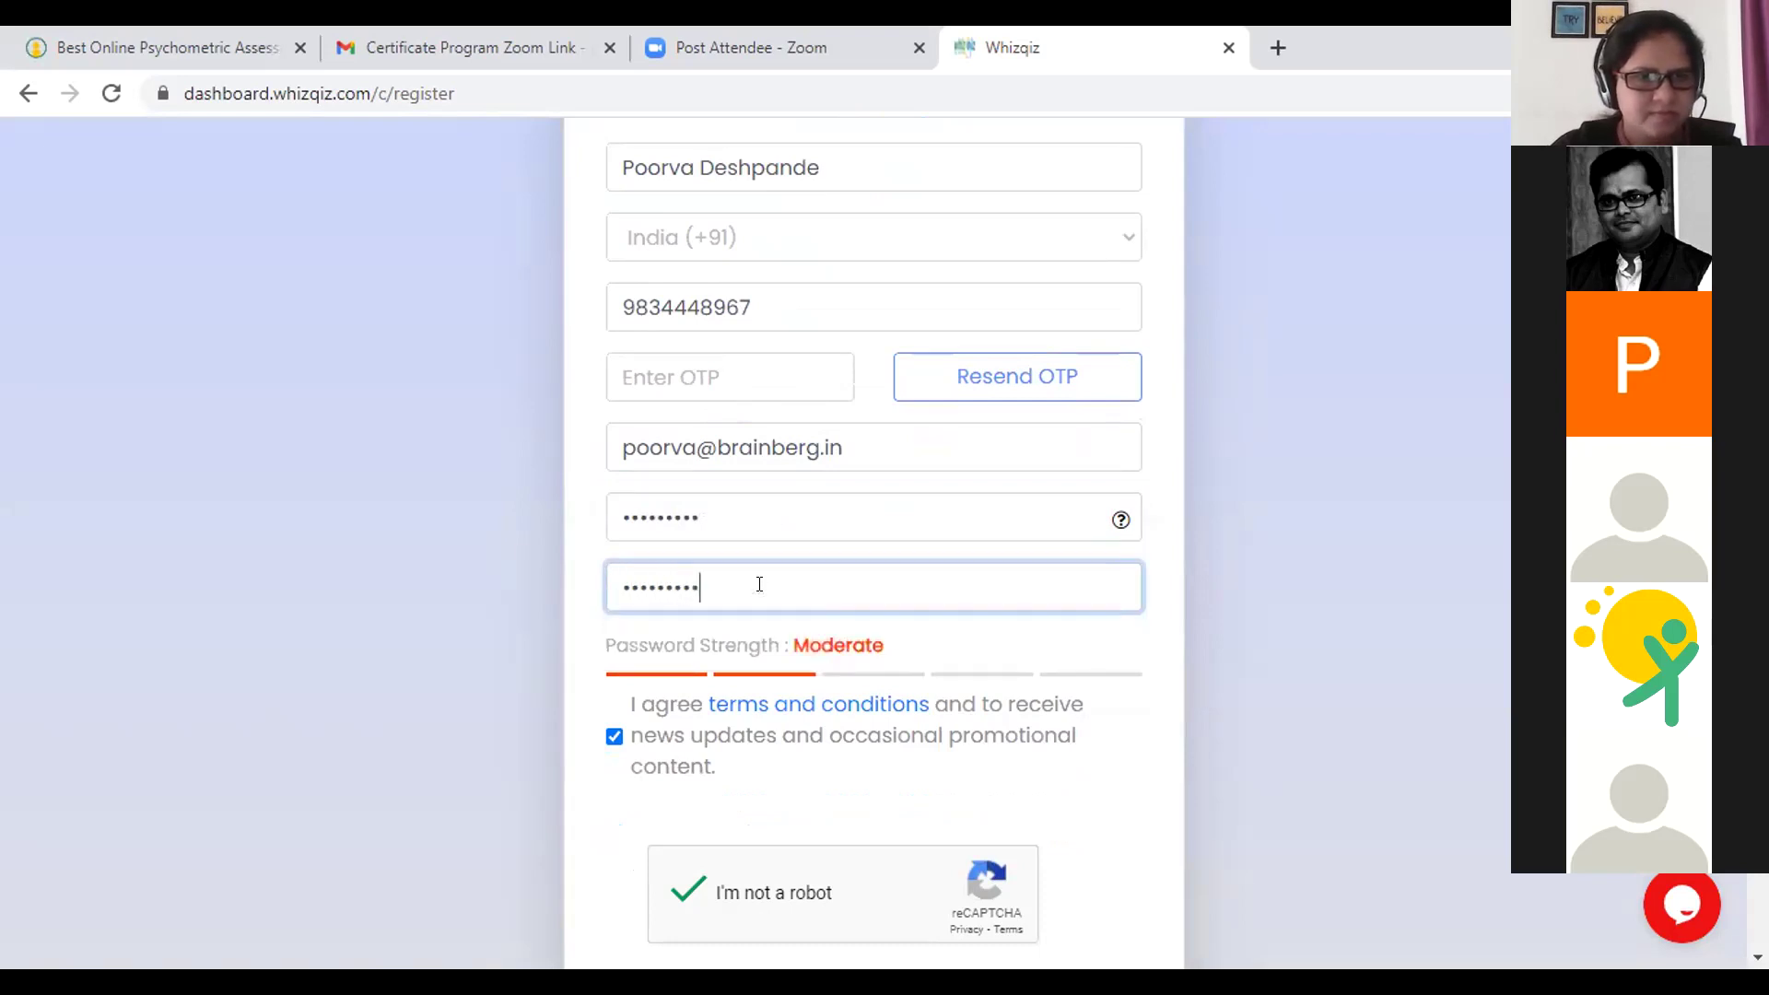
scroll(1098, 841, down, 2)
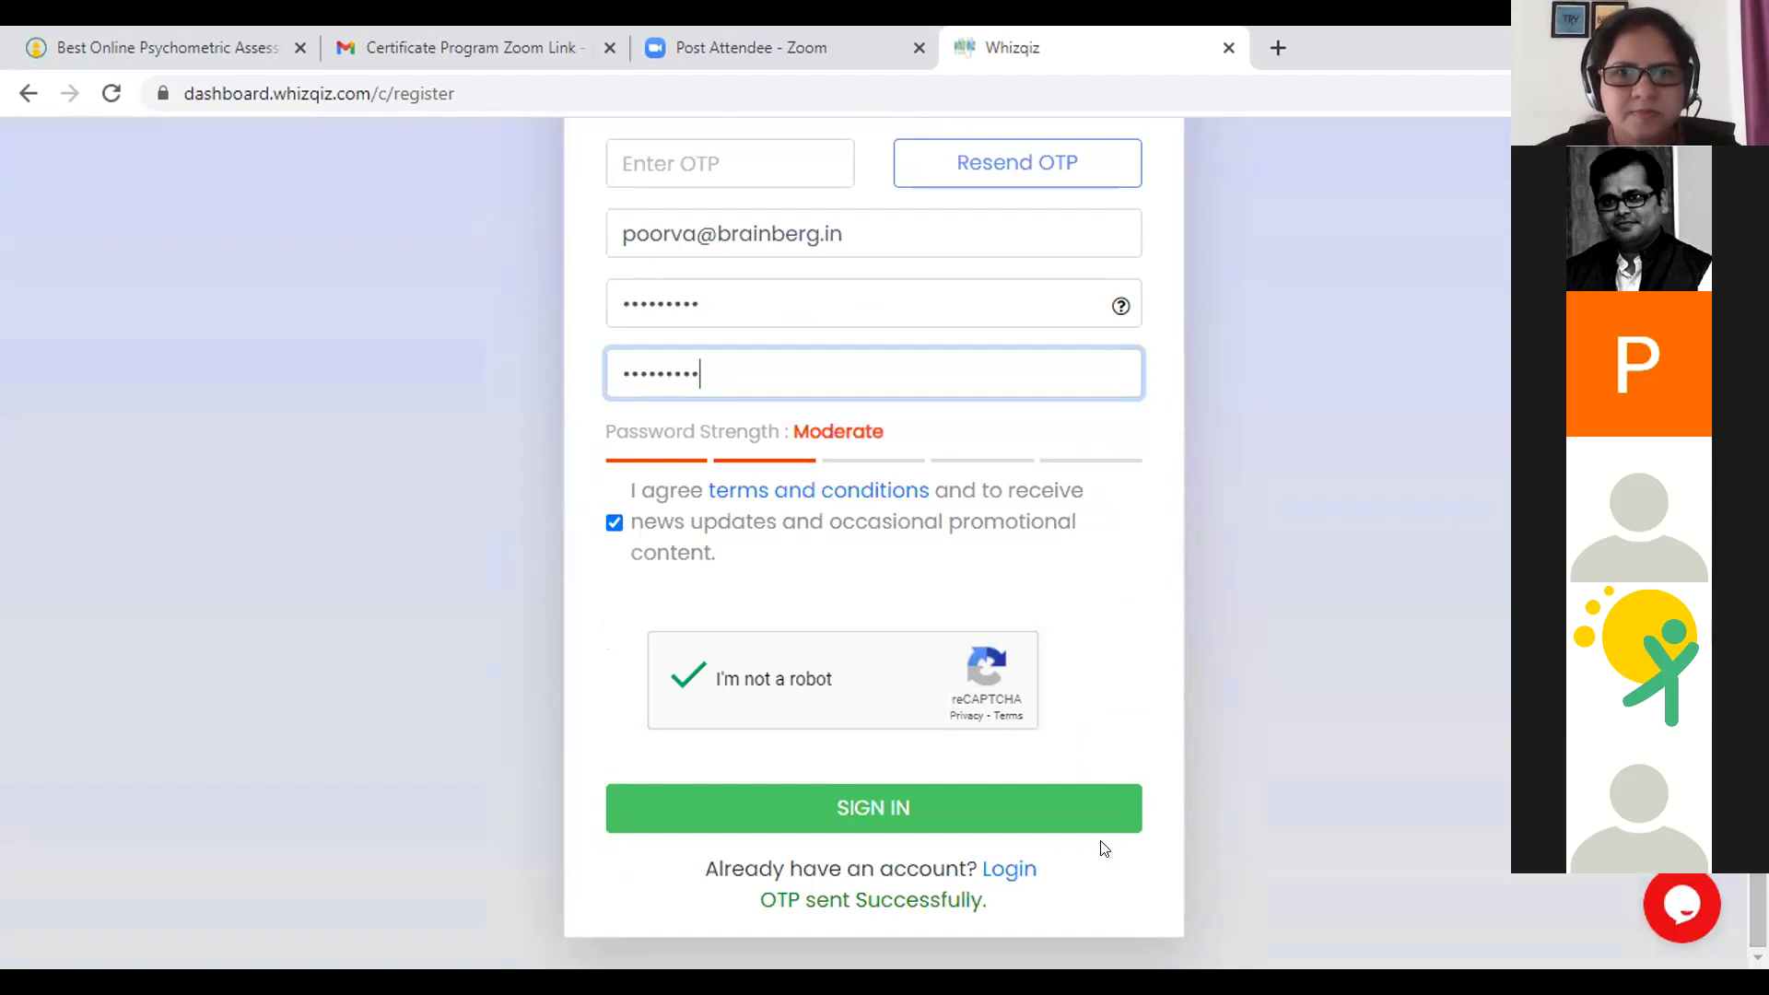
Submit the form with SIGN IN, then use Resend OTP to get a new code.
click(958, 811)
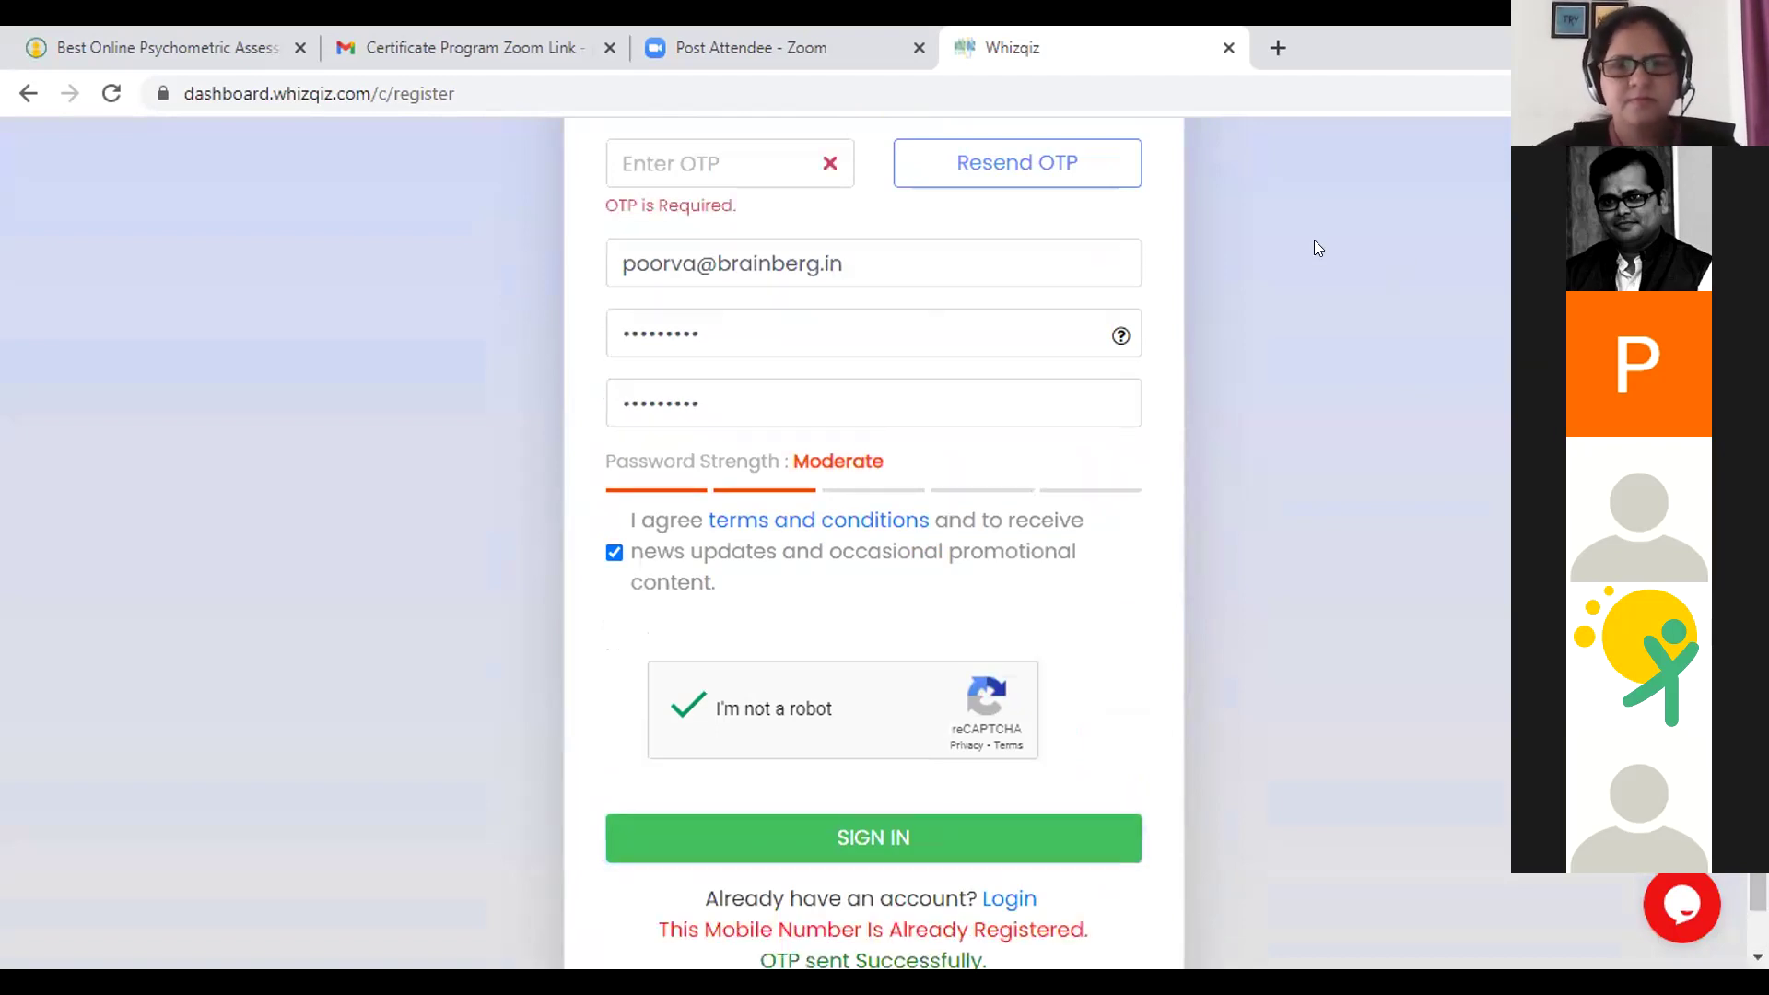
scroll(953, 759, up, 2)
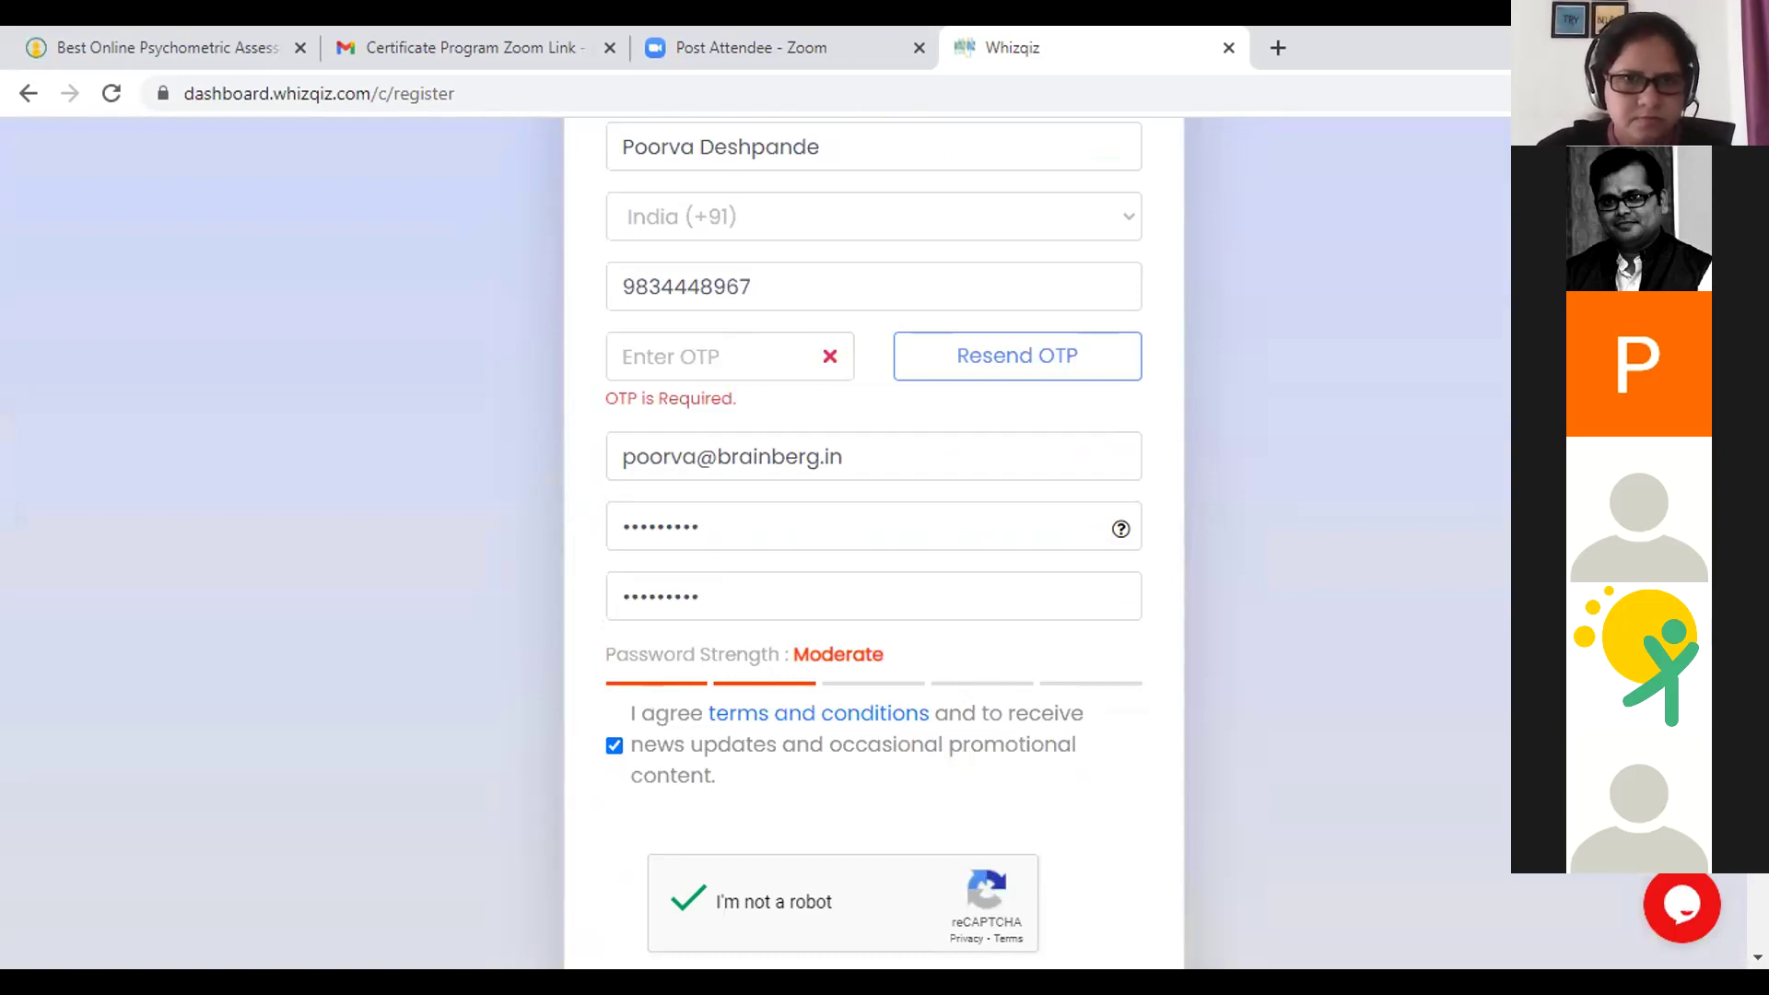
click(1106, 347)
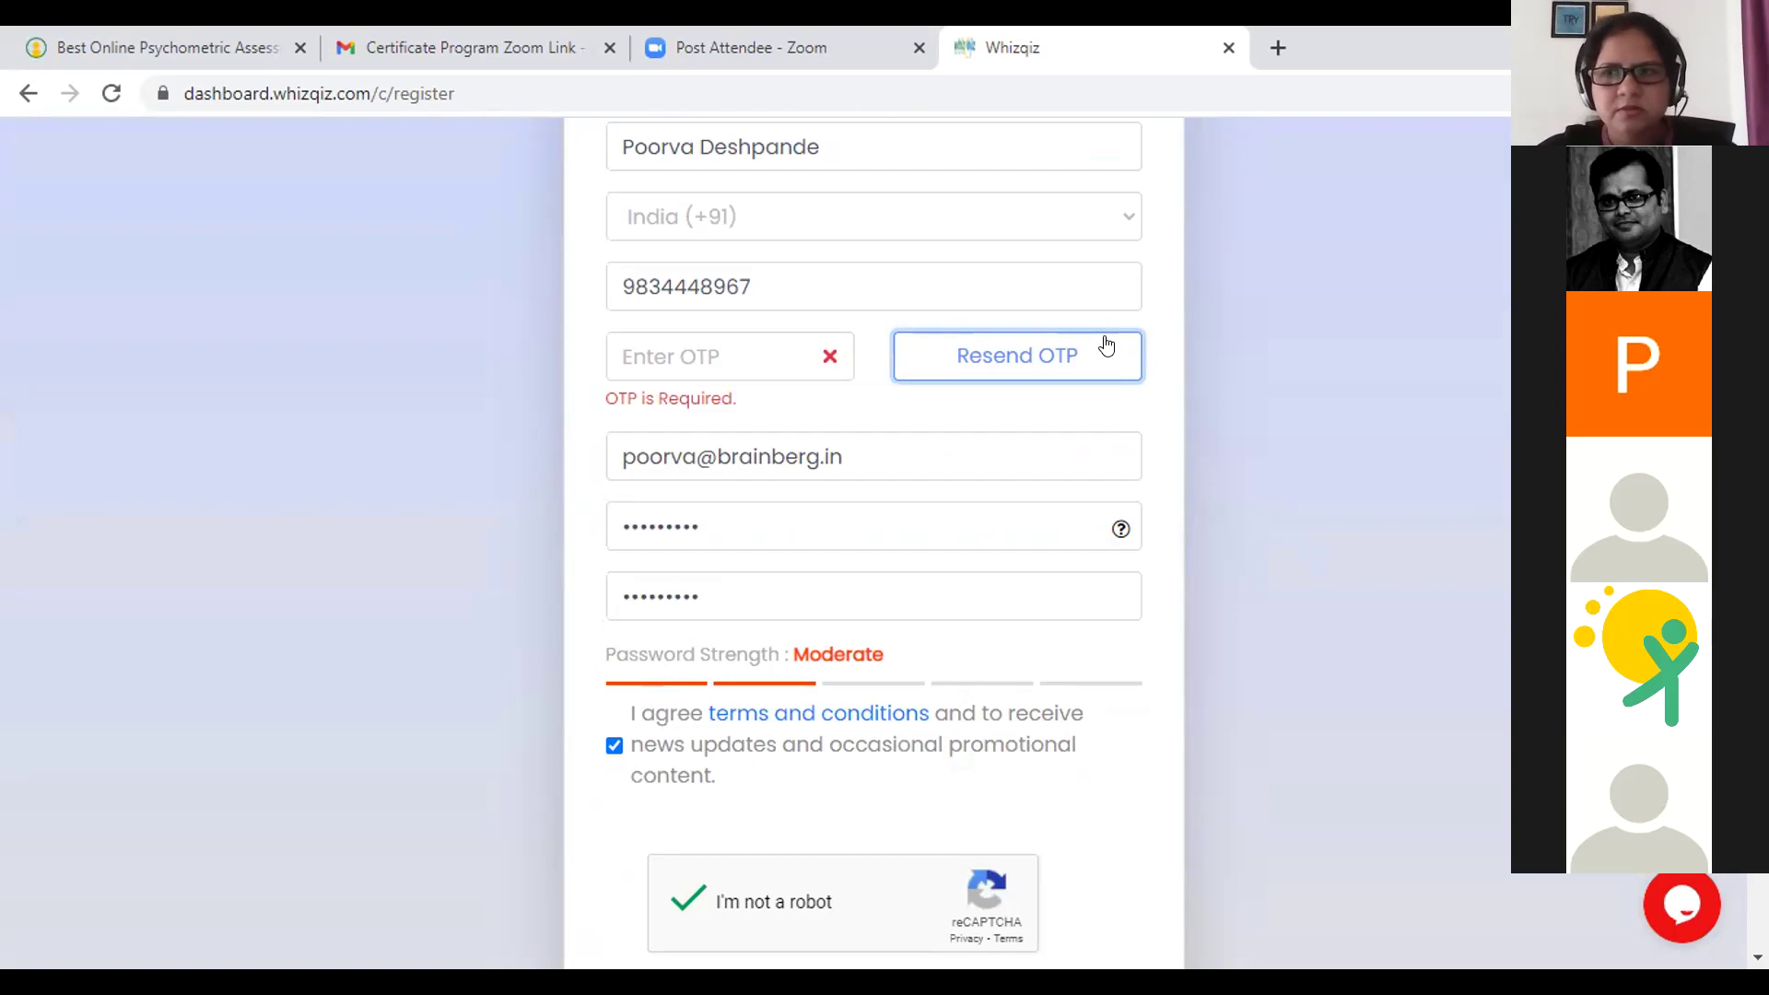
click(1106, 345)
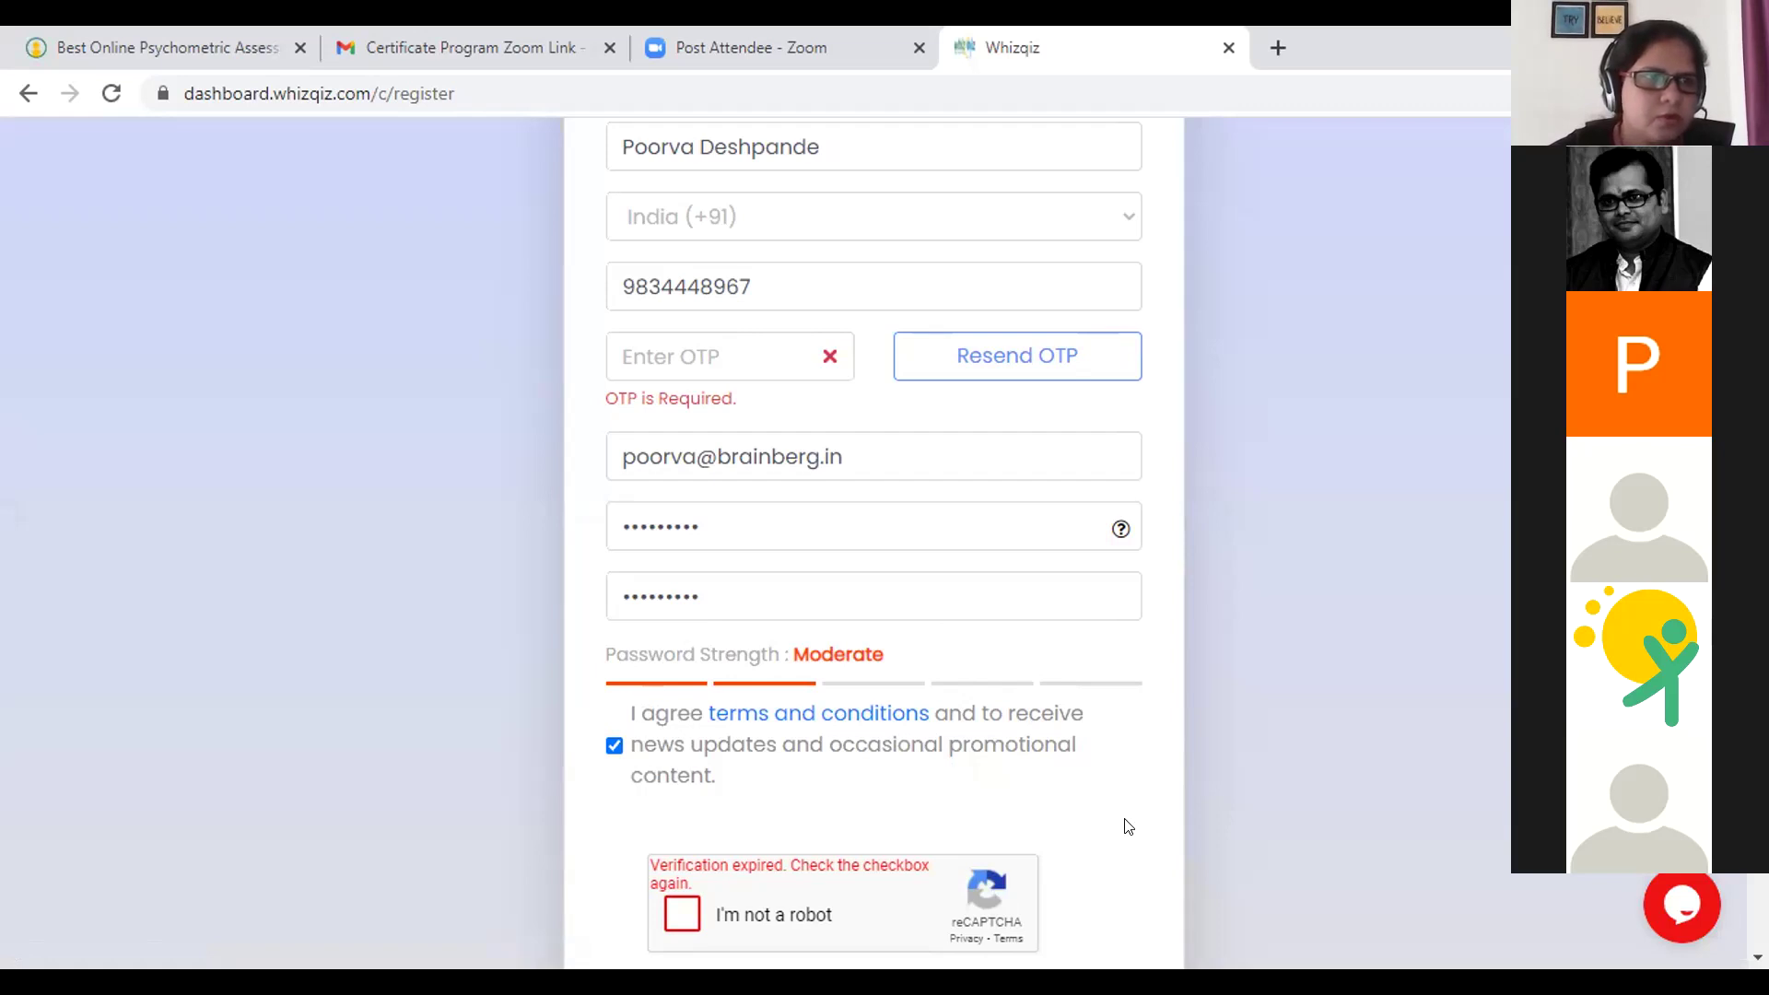
Enter the received one-time code in the Enter OTP field.
click(682, 351)
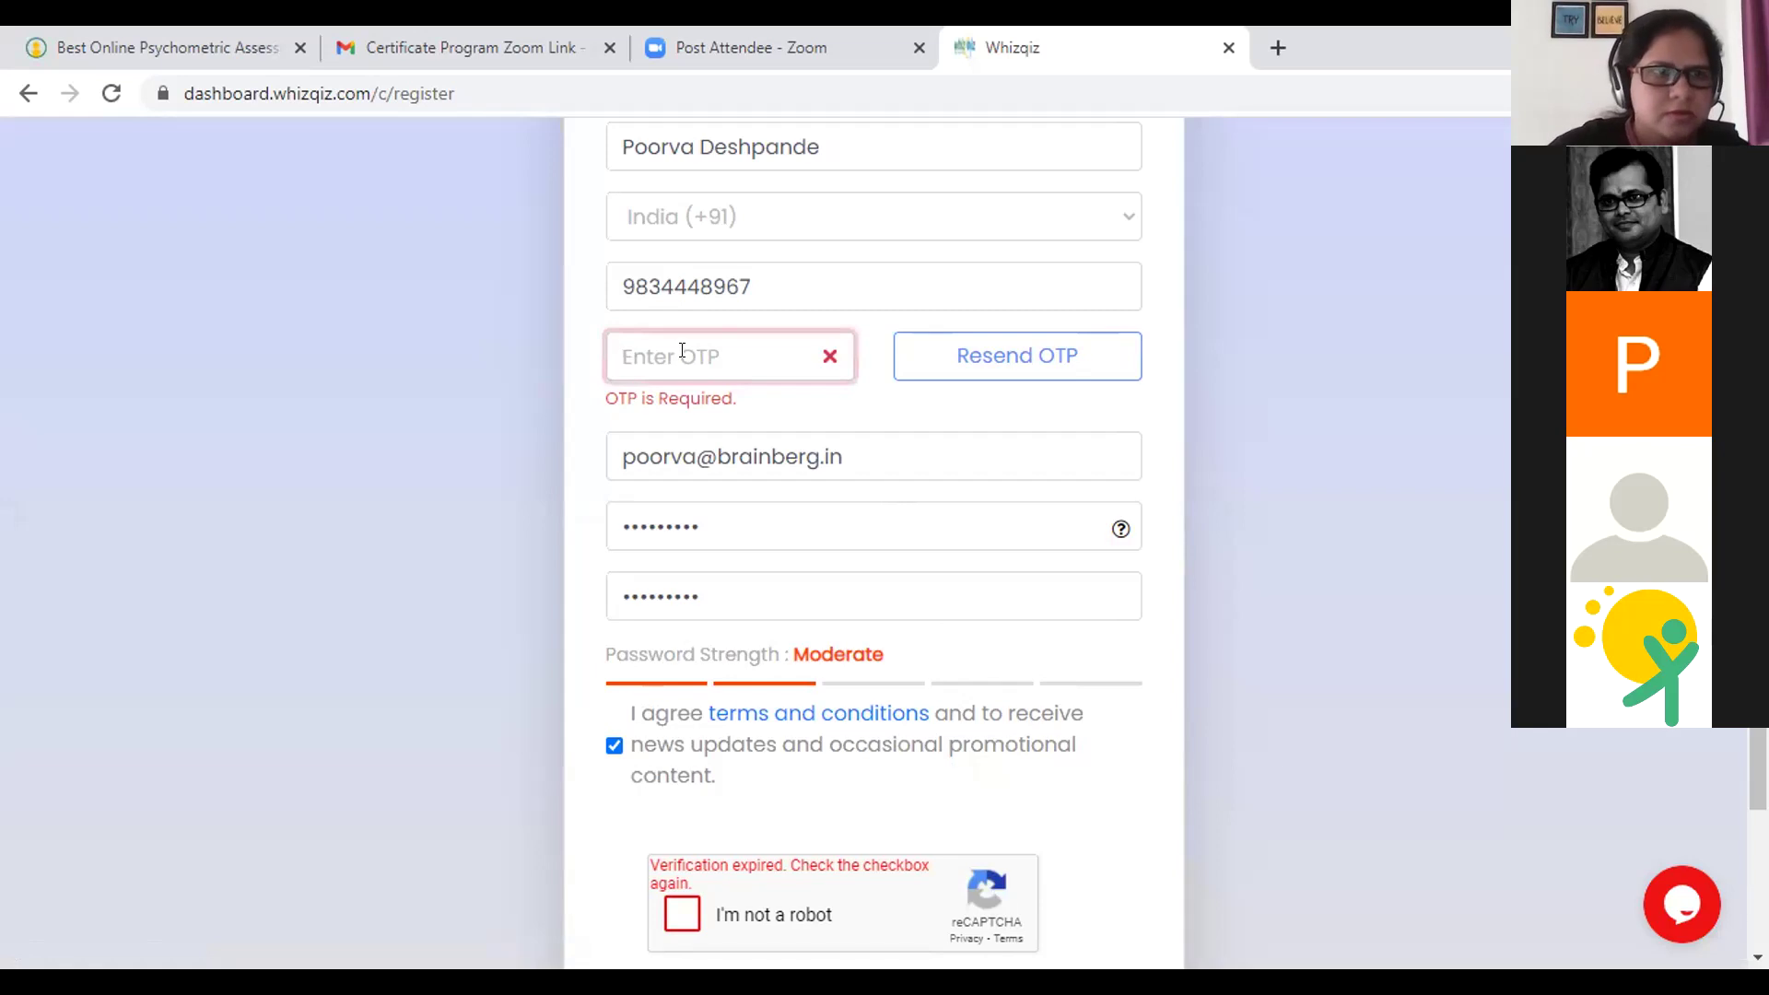
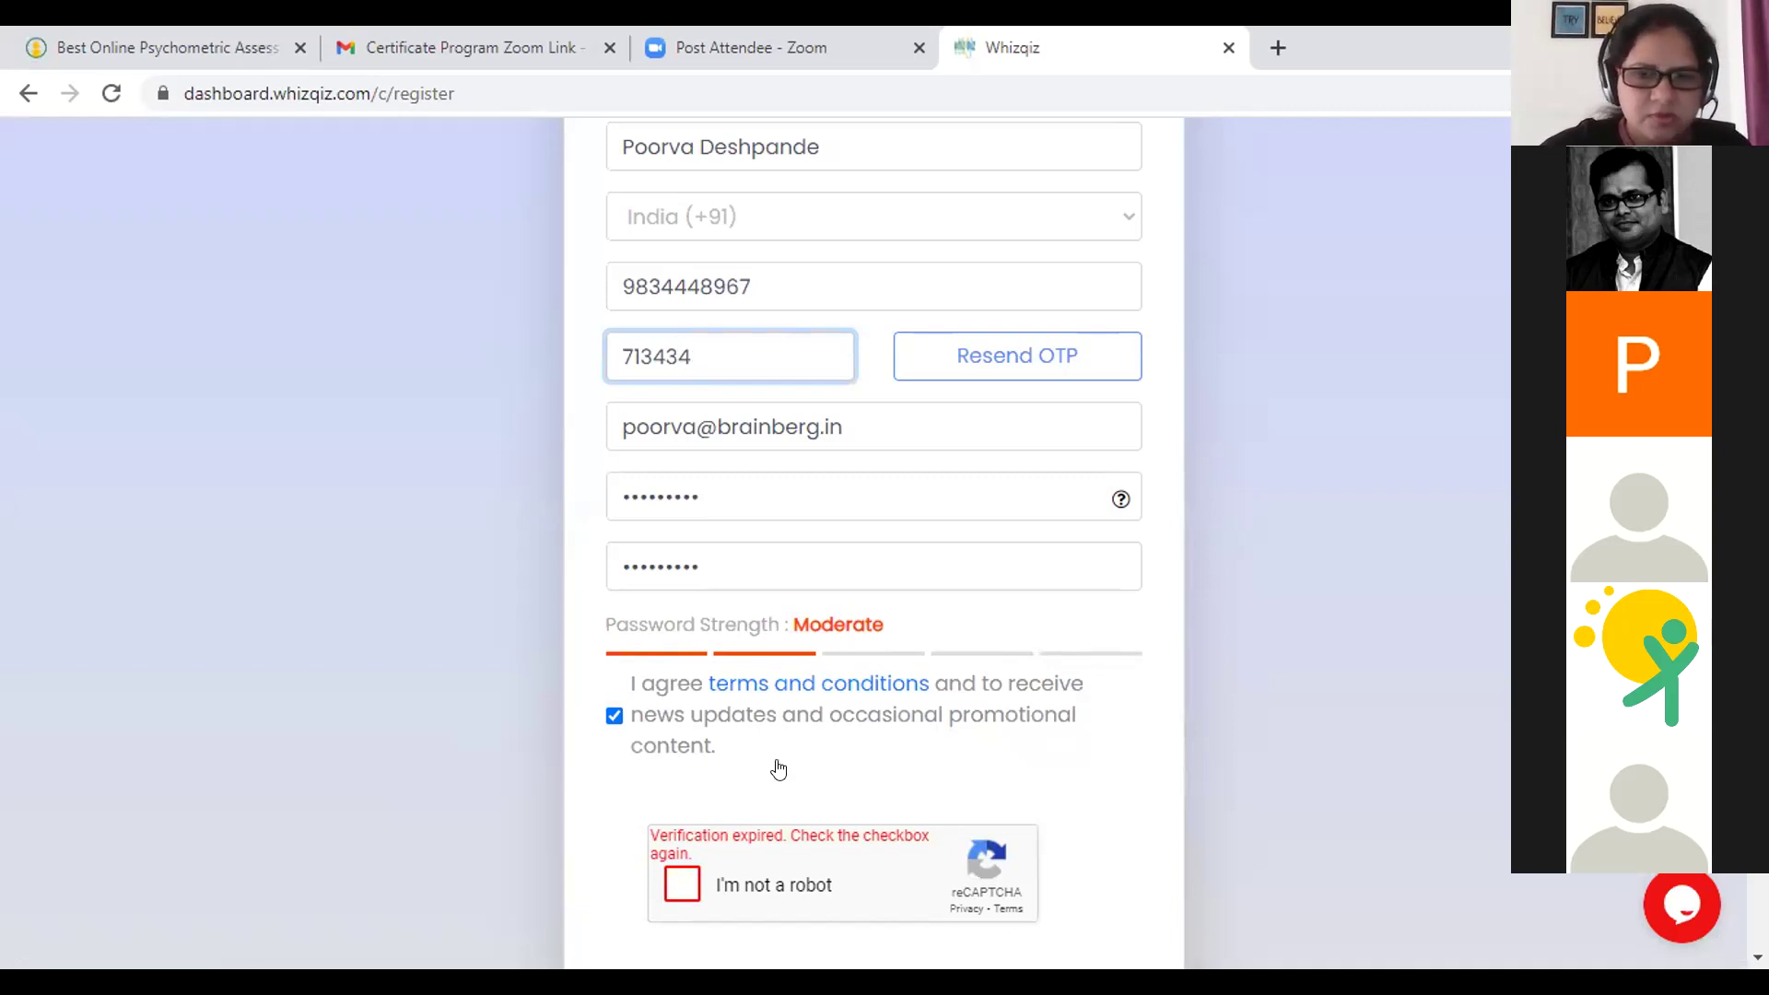
Redo the robot check and submit, which reports OTP Verification Failed.
click(682, 882)
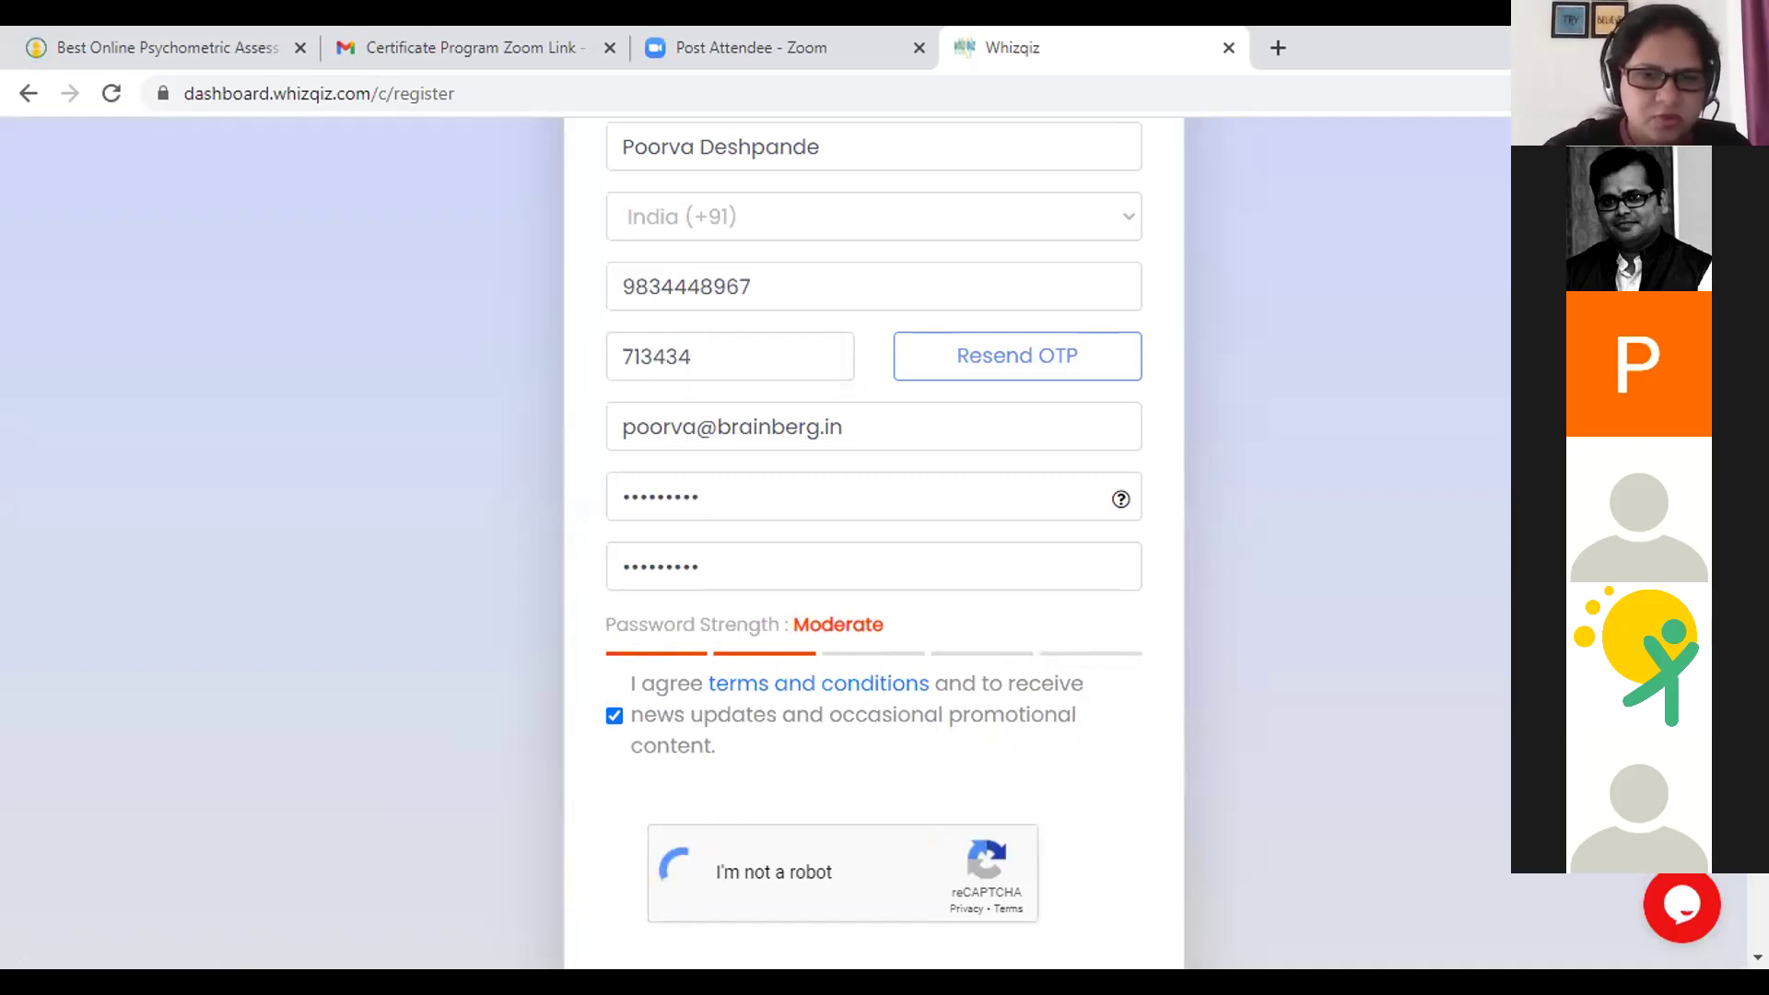
scroll(967, 820, down, 2)
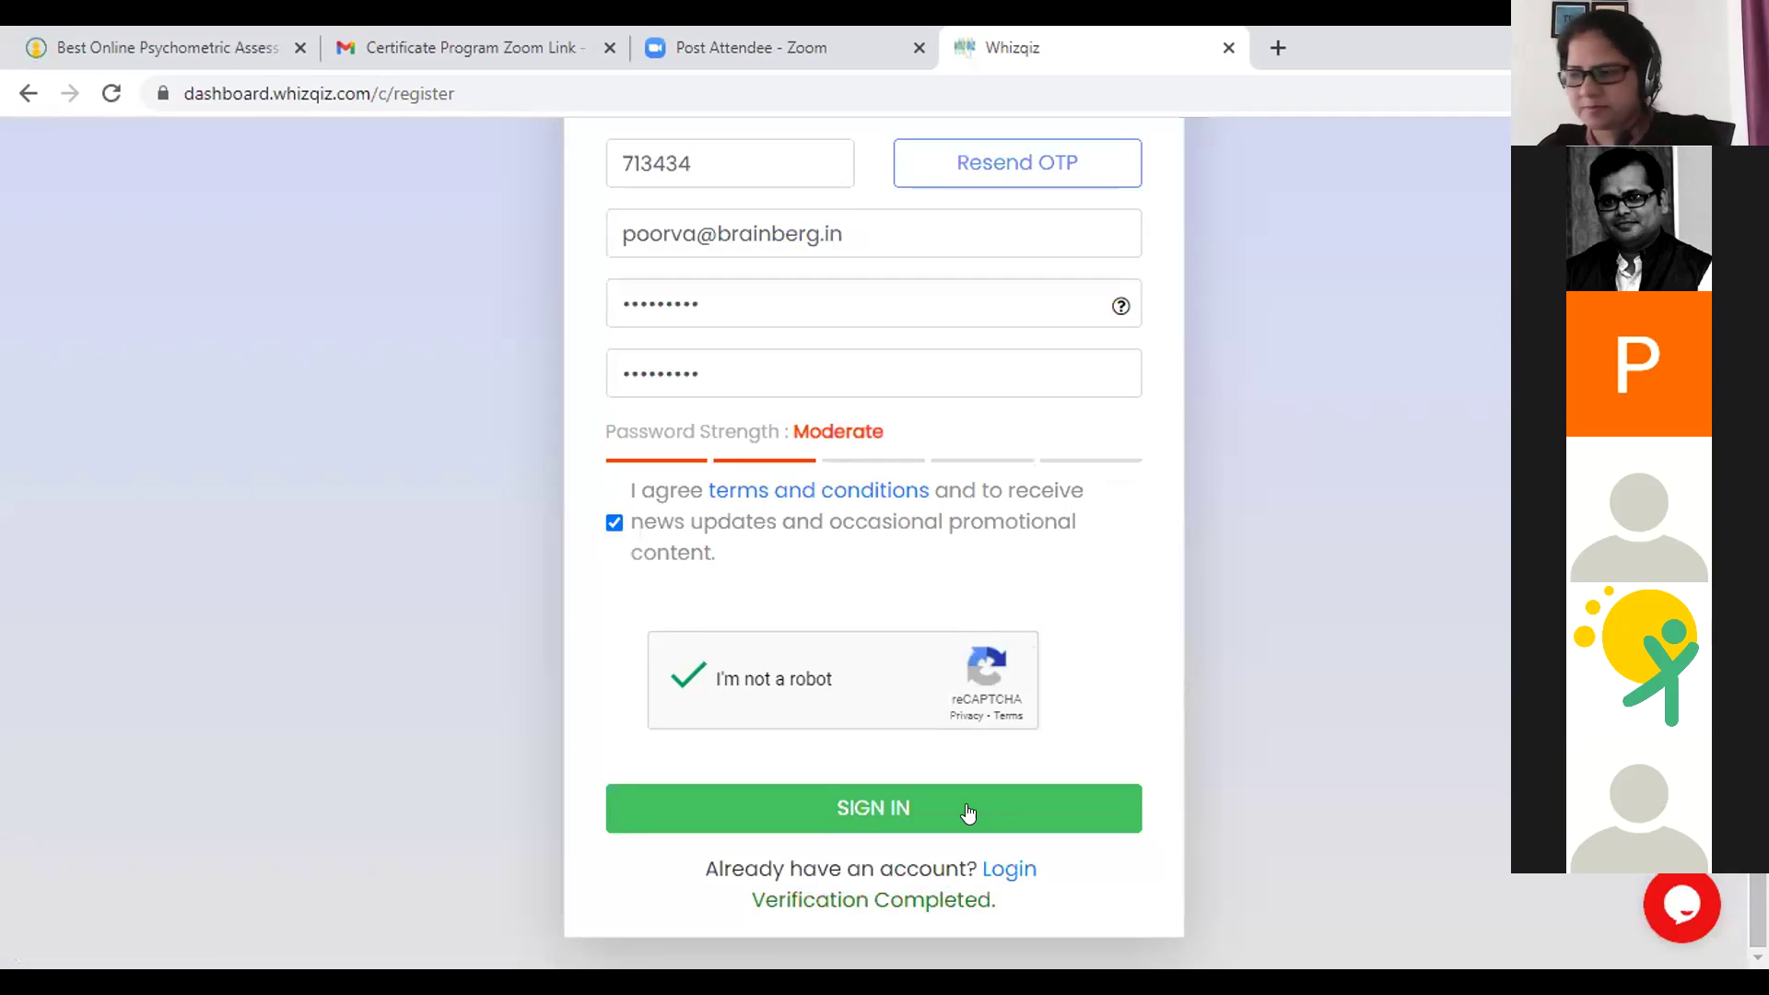
click(966, 811)
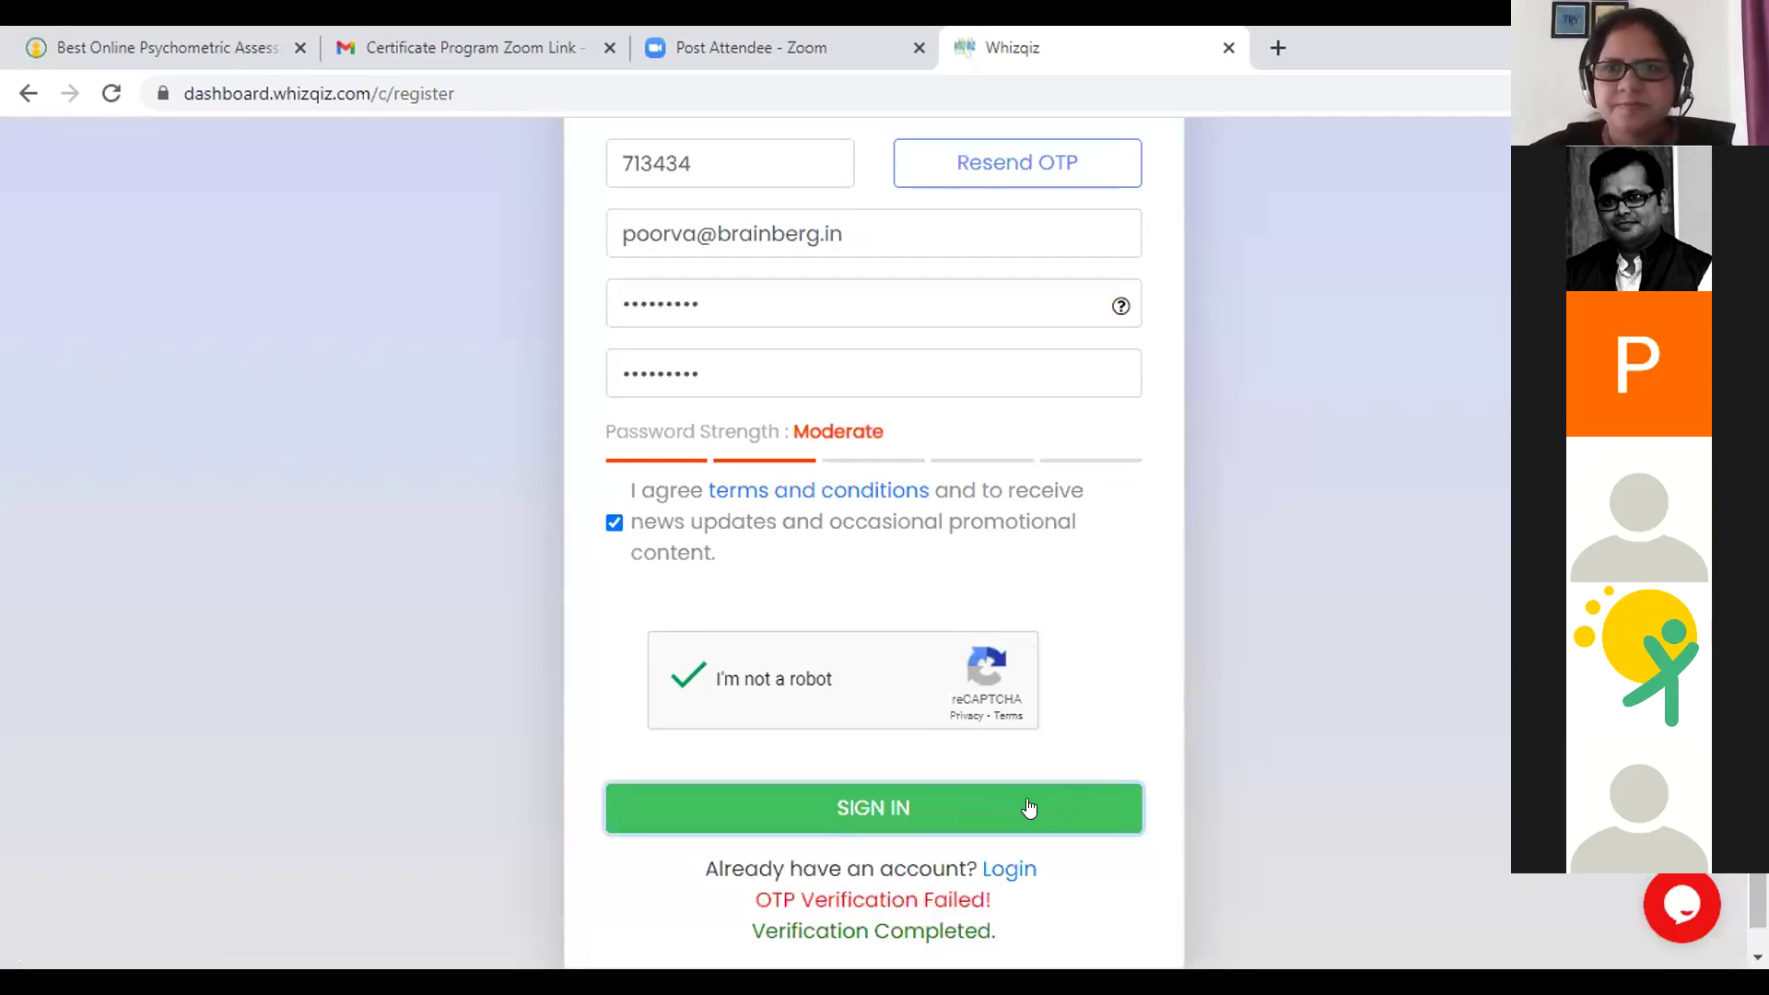
scroll(1355, 676, up, 2)
scroll(874, 543, up, 1)
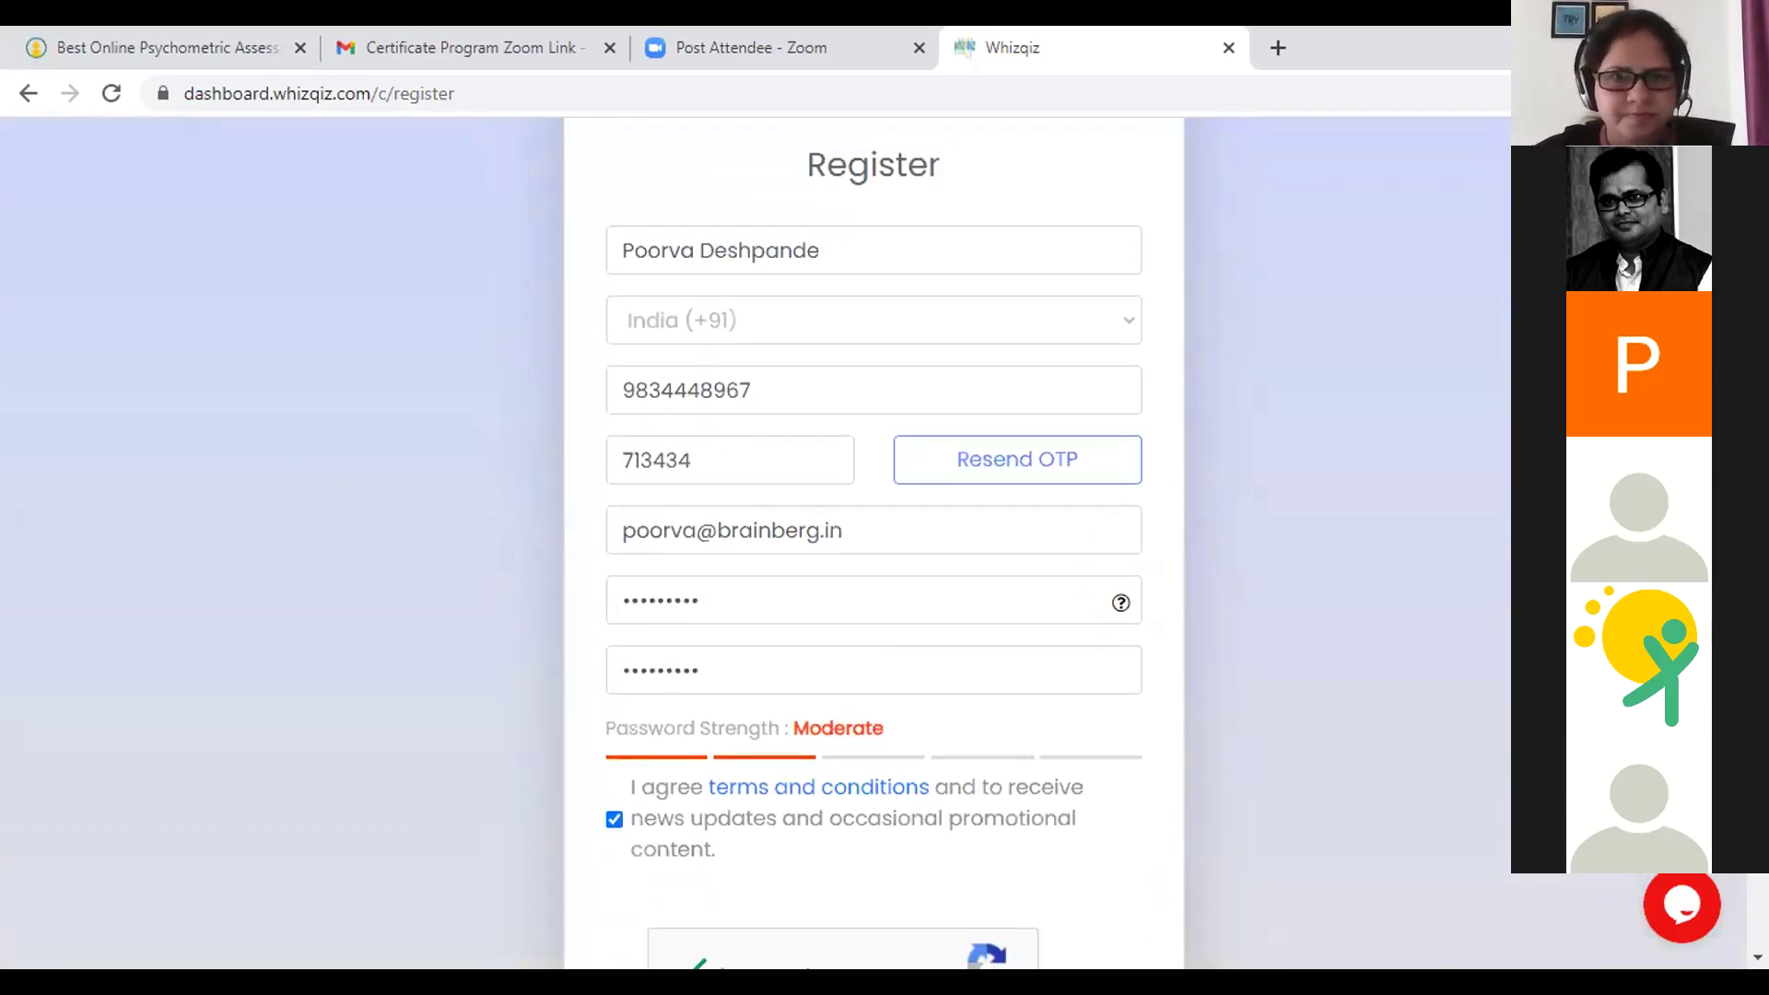
scroll(780, 656, down, 3)
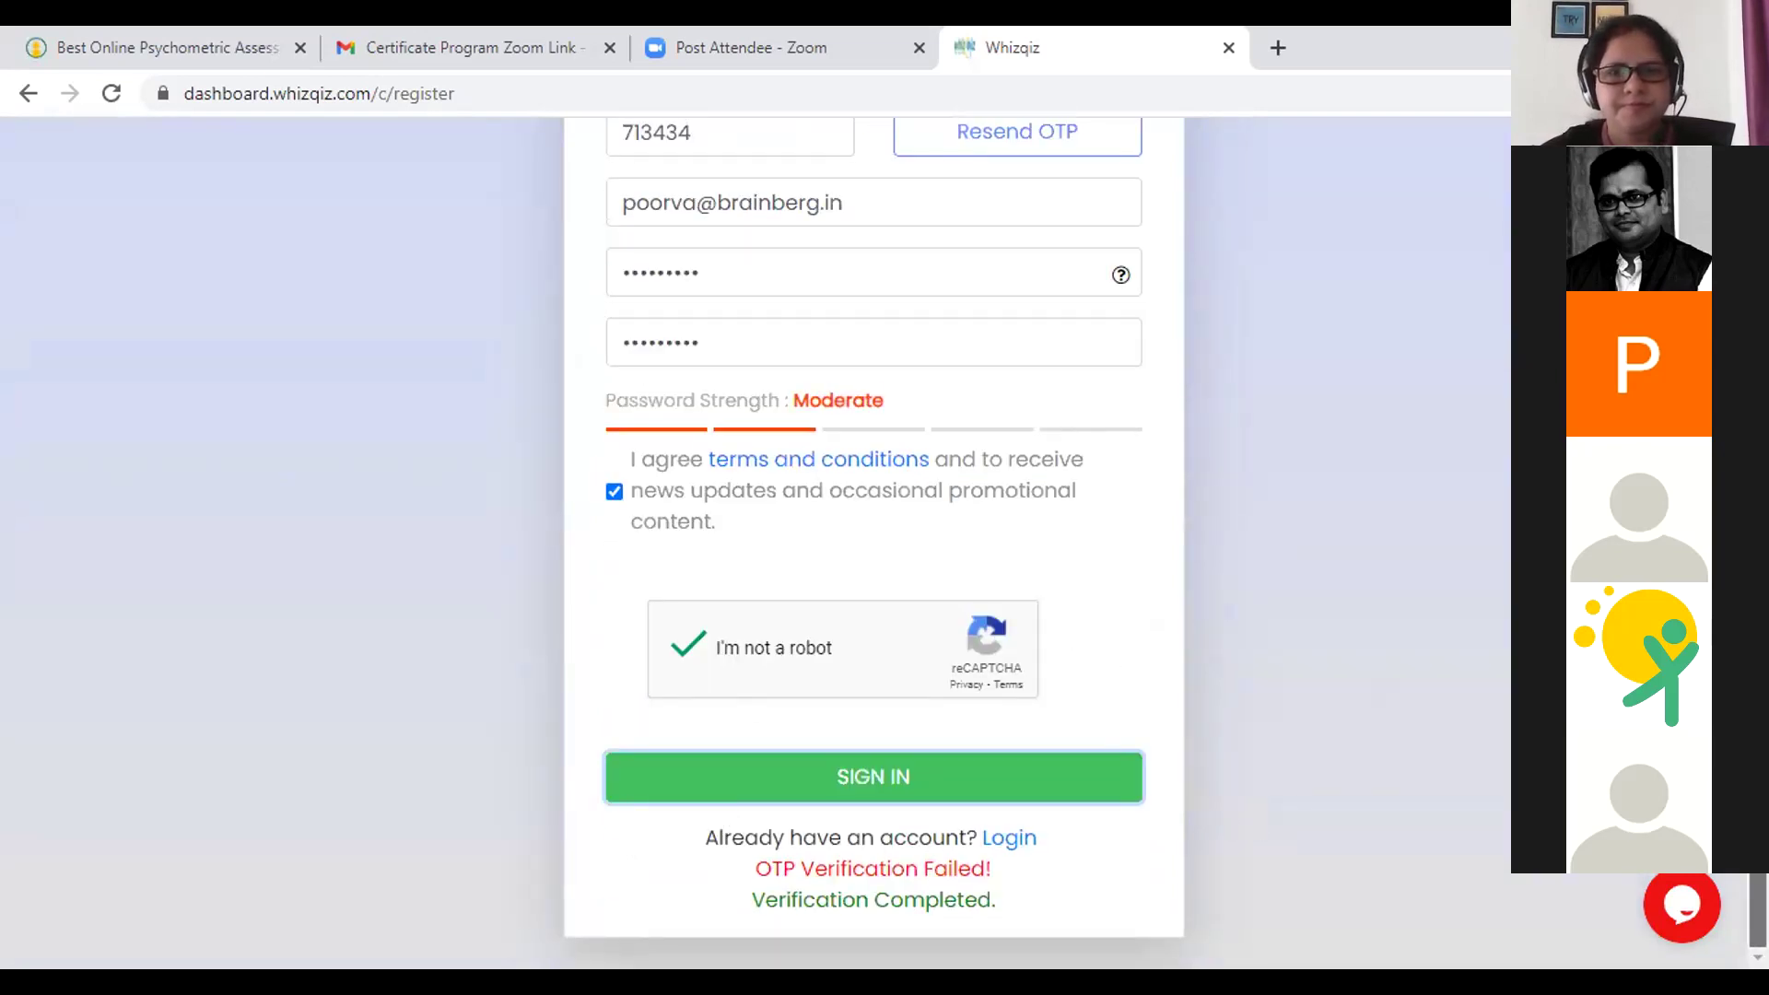
scroll(1757, 912, up, 3)
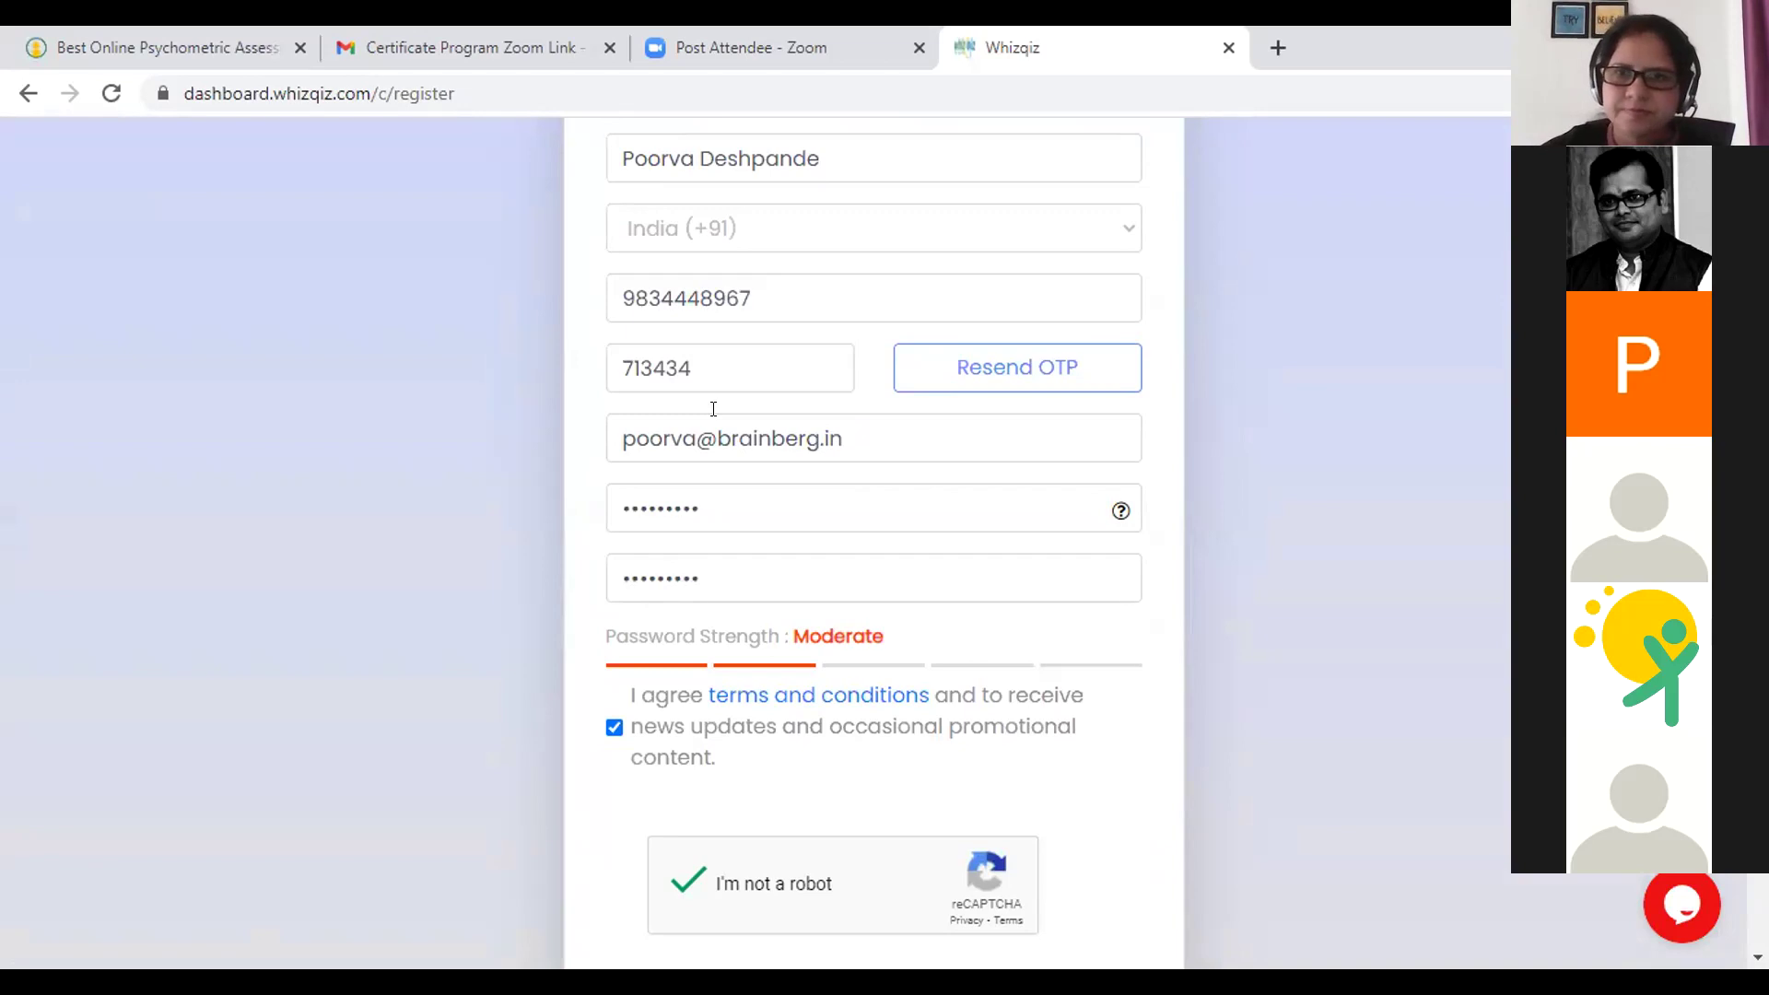
Overwrite the OTP with the correct code and submit to reach the thank-you page.
drag(693, 368, 586, 388)
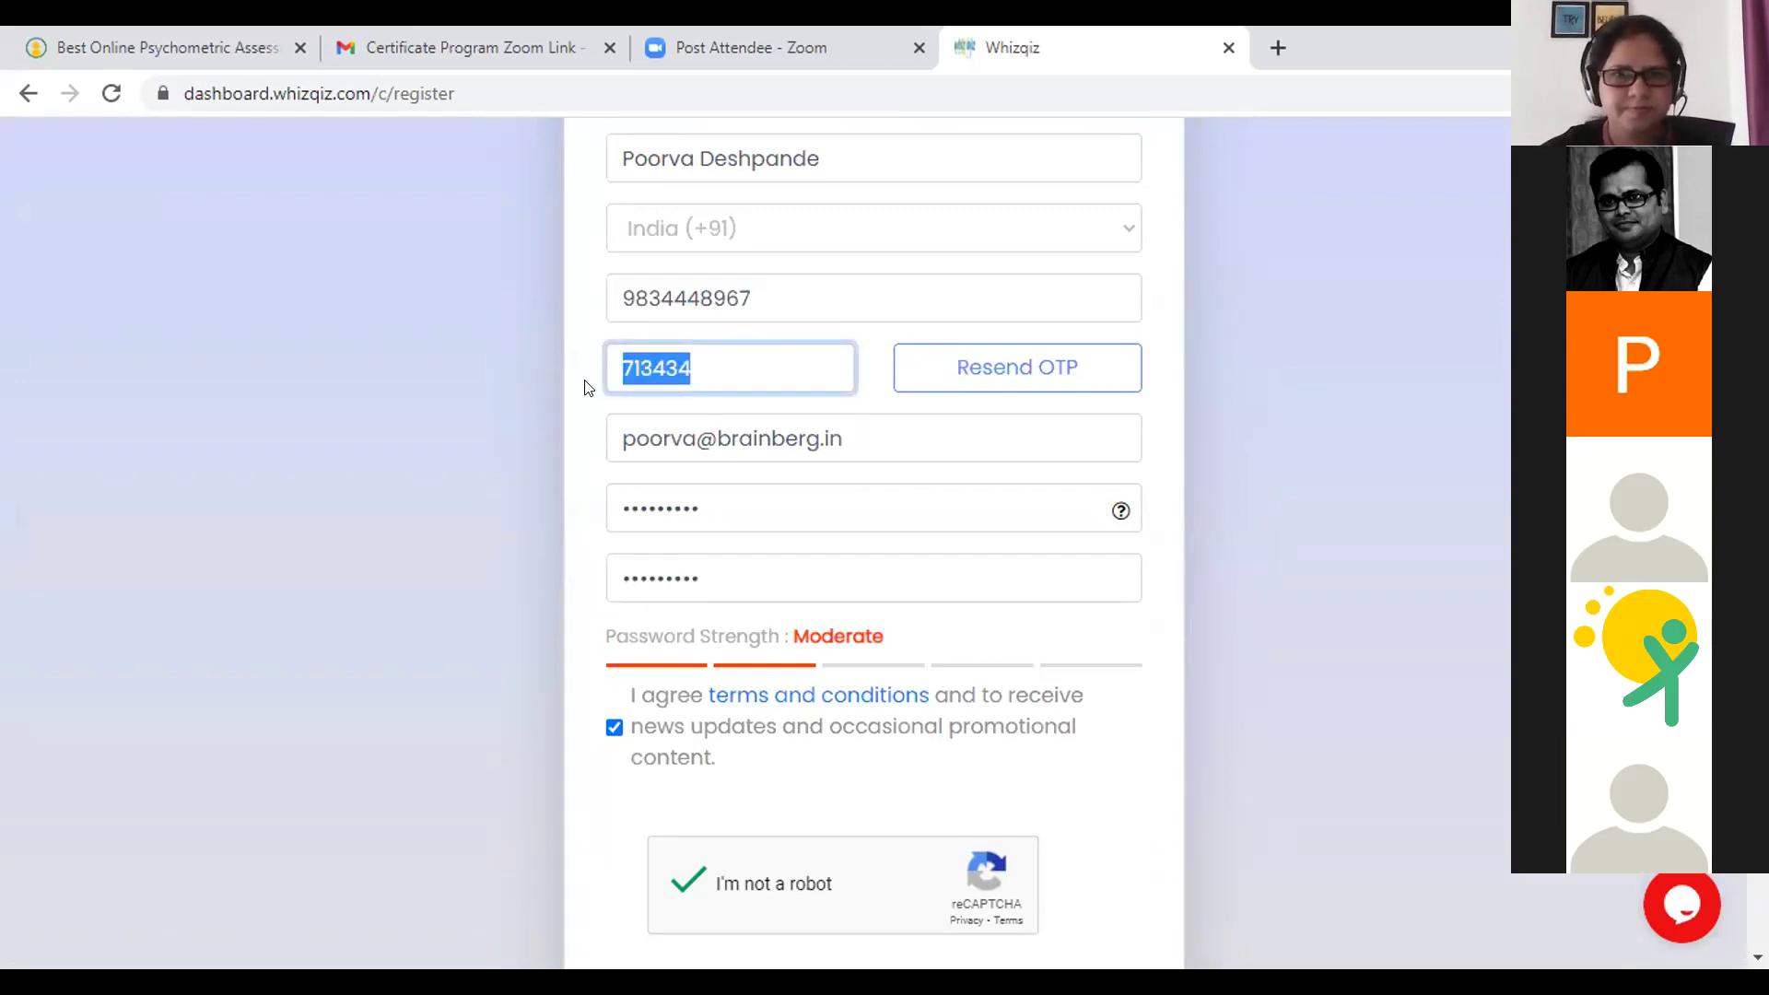
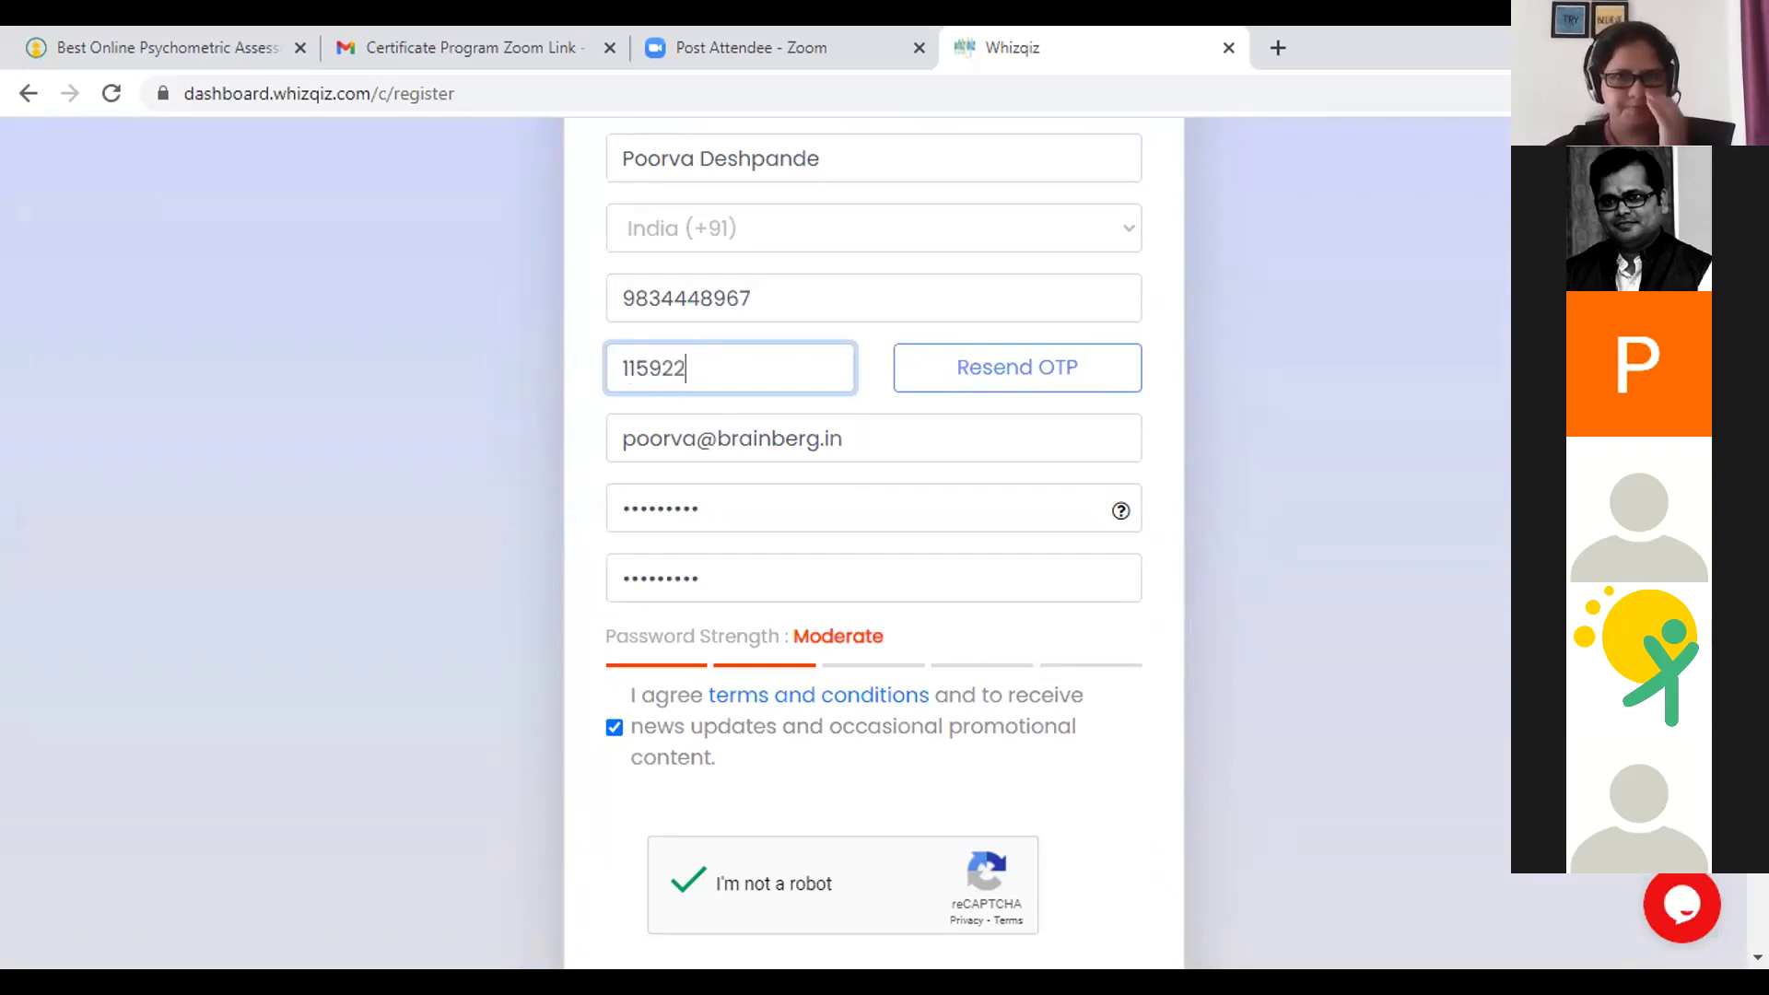
scroll(940, 783, down, 3)
click(940, 784)
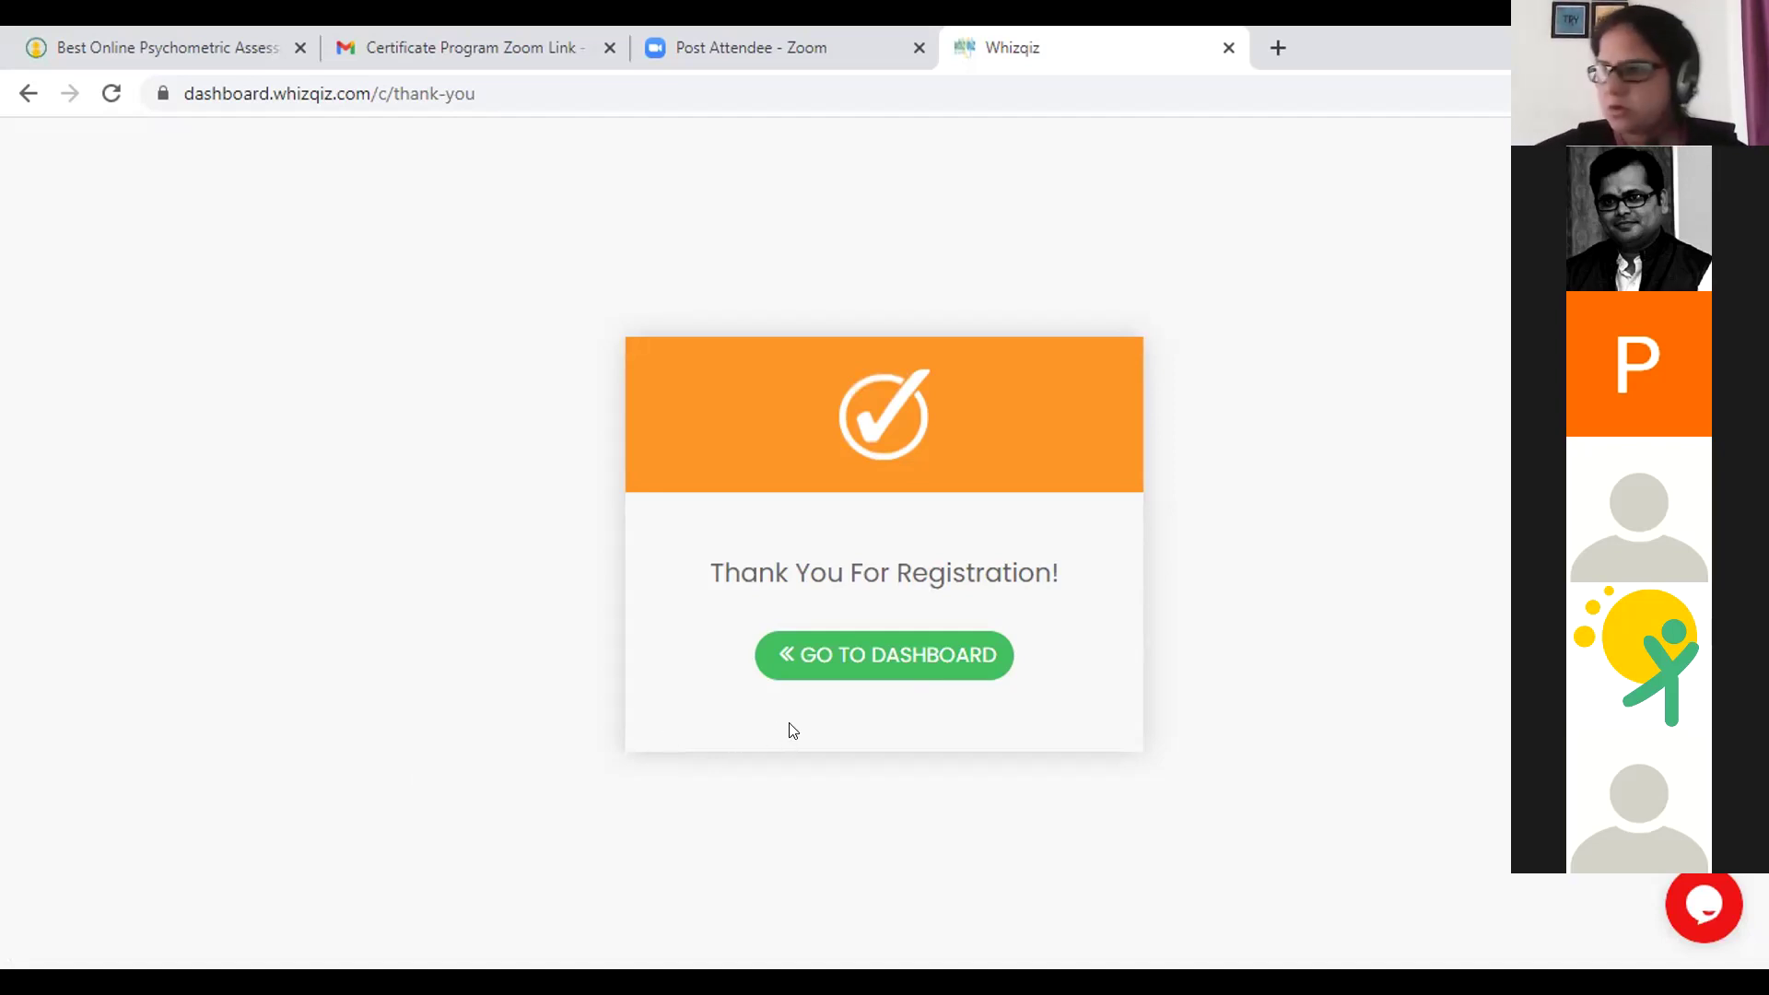
From Go To Dashboard, save a configuration with Company set to Brainberg.
click(841, 660)
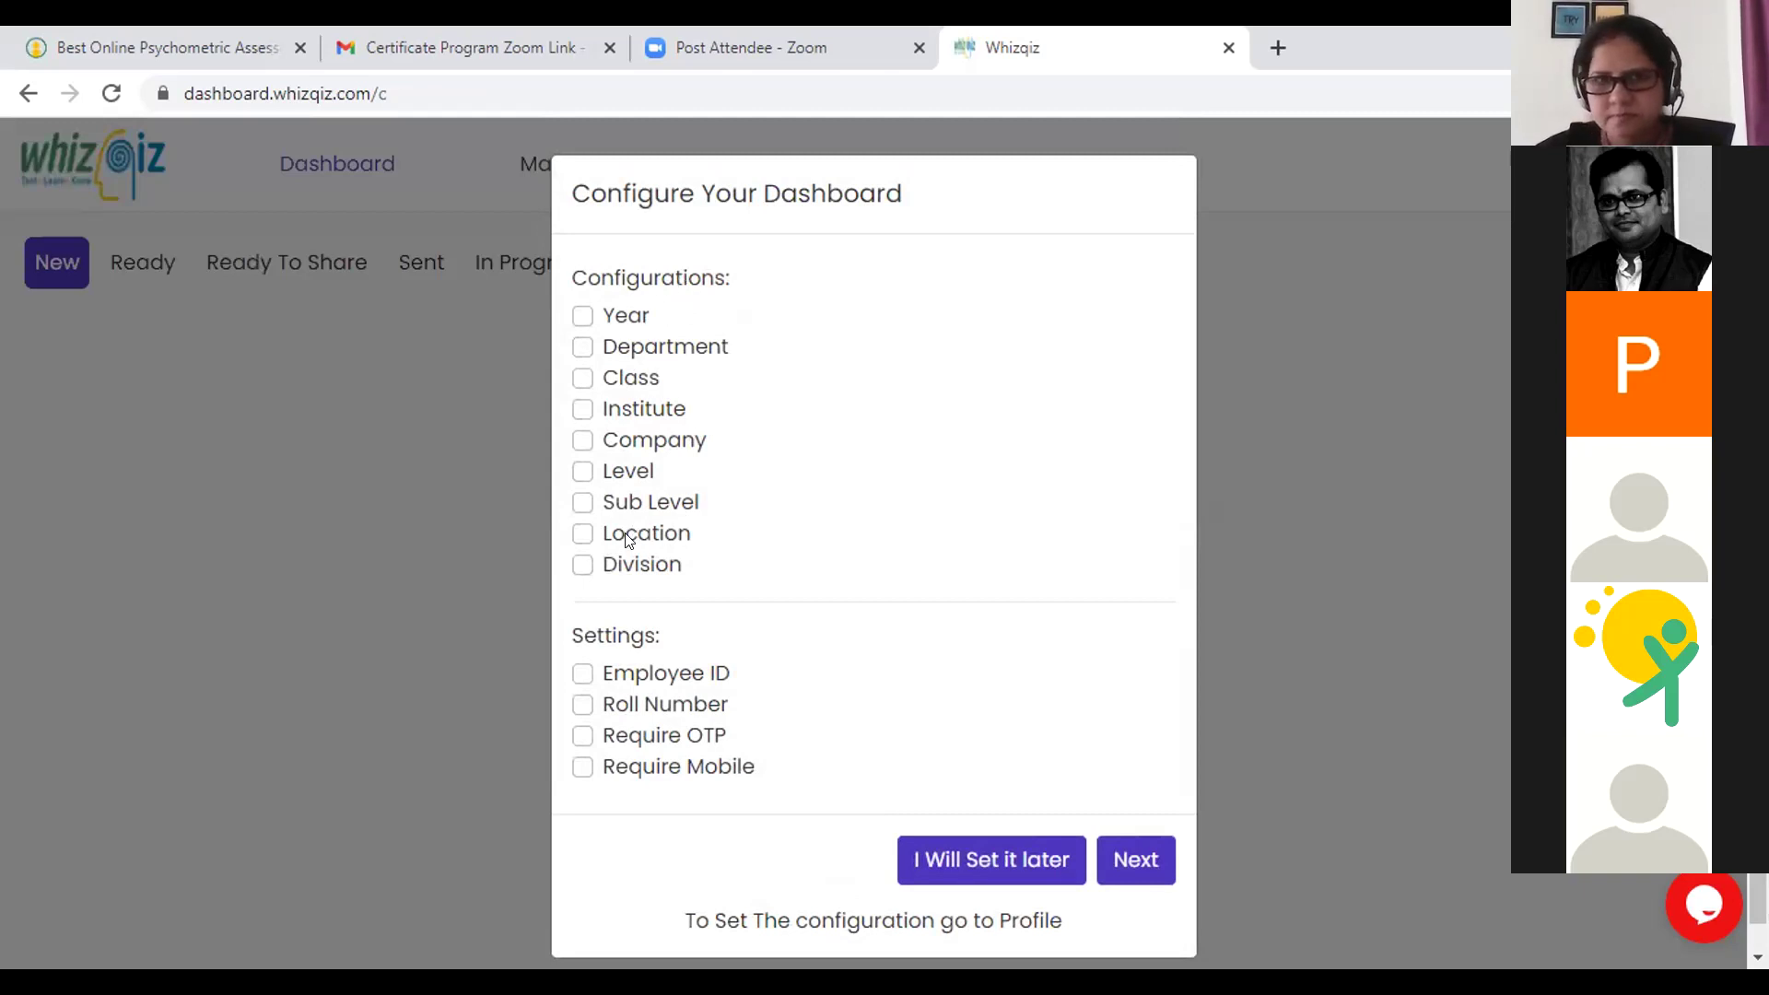
click(674, 440)
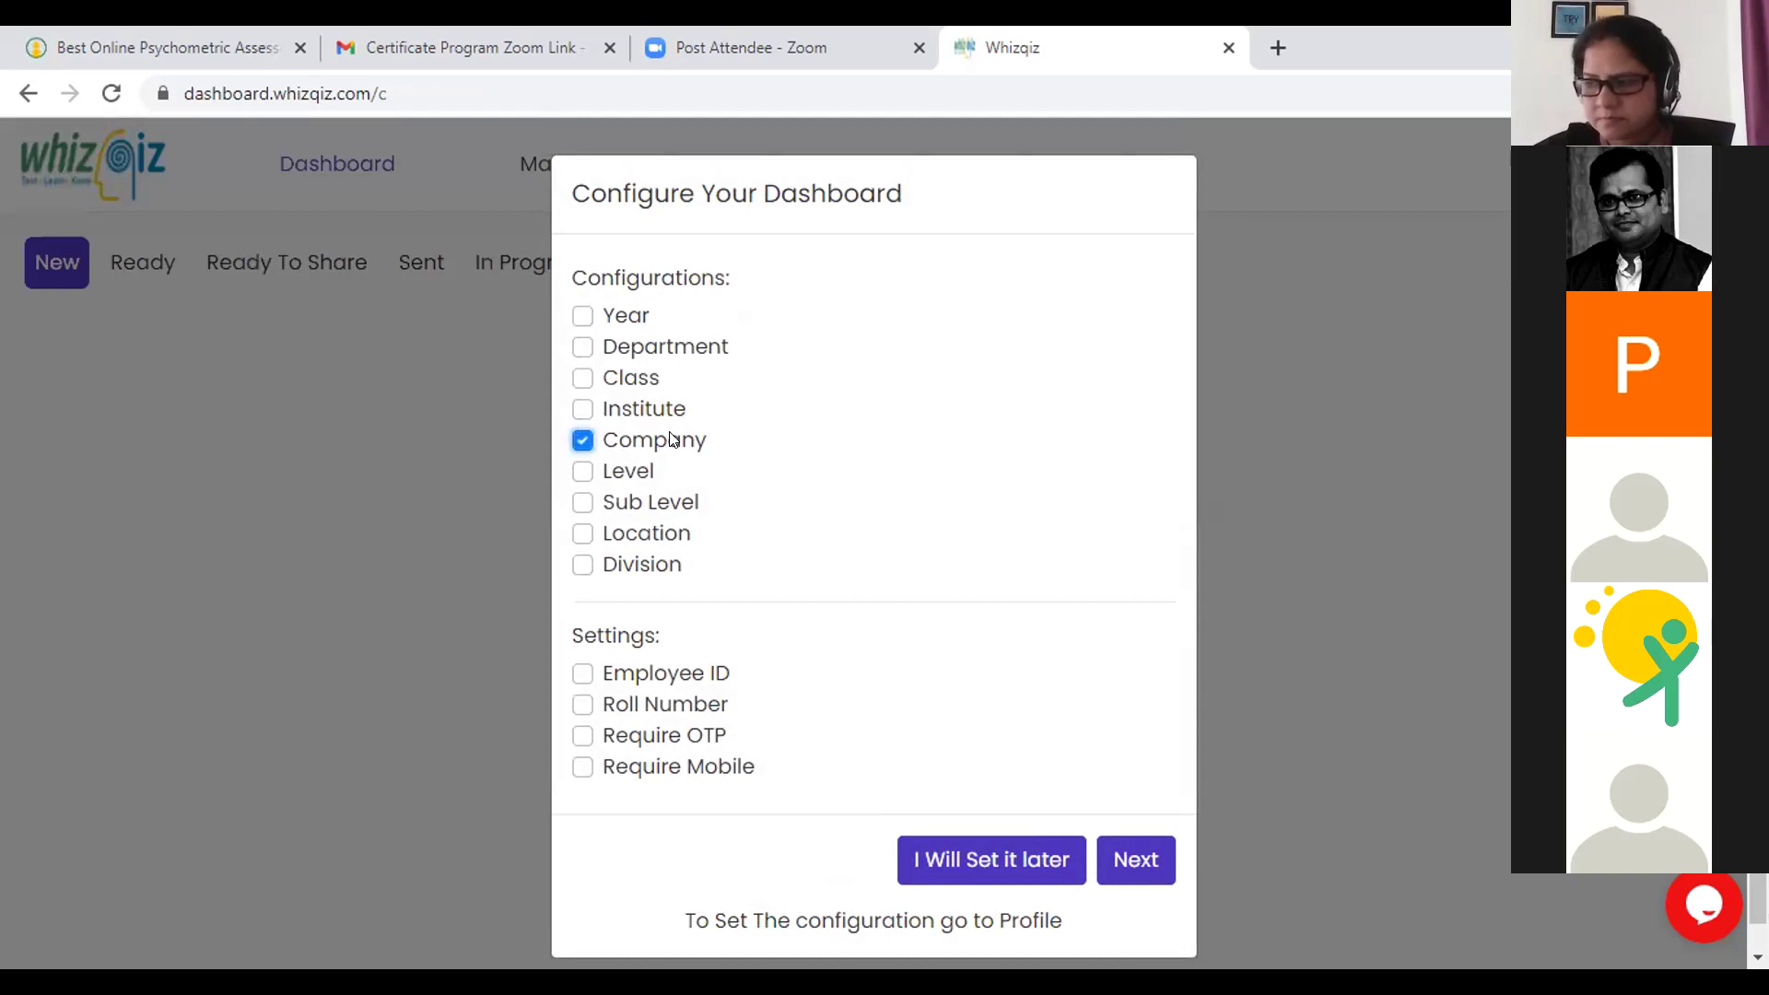
click(1129, 846)
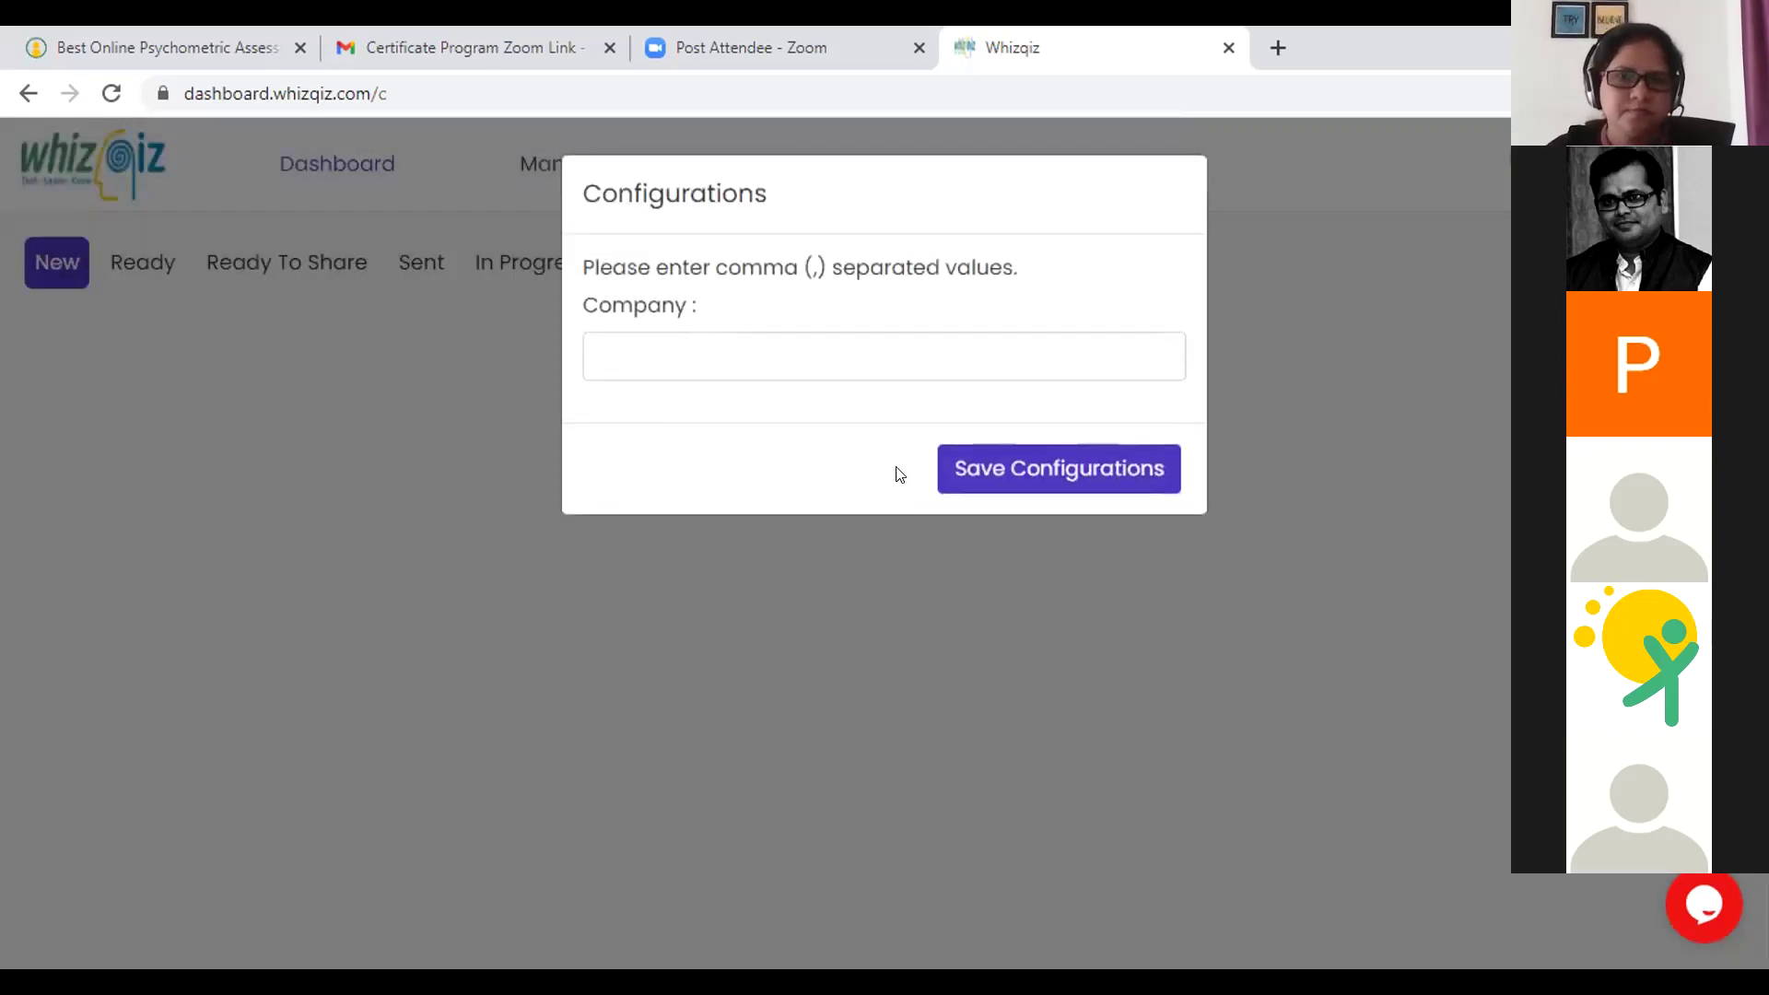
click(809, 346)
text(B)
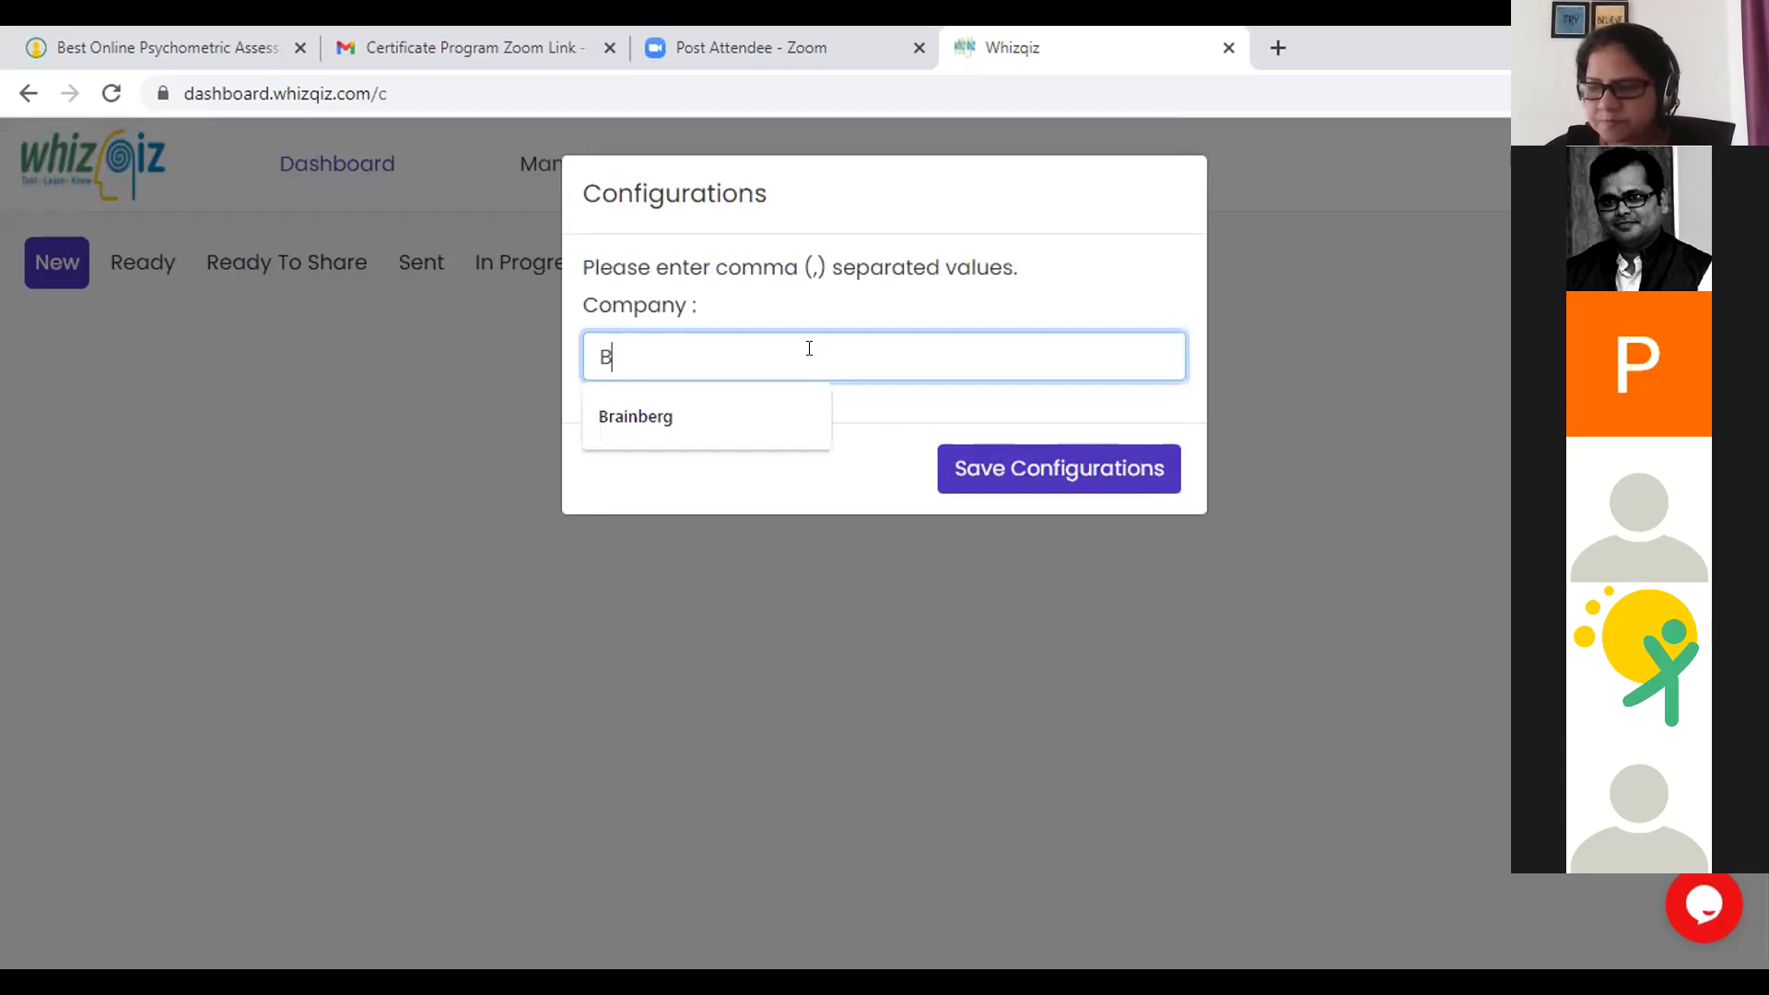
click(770, 415)
click(977, 468)
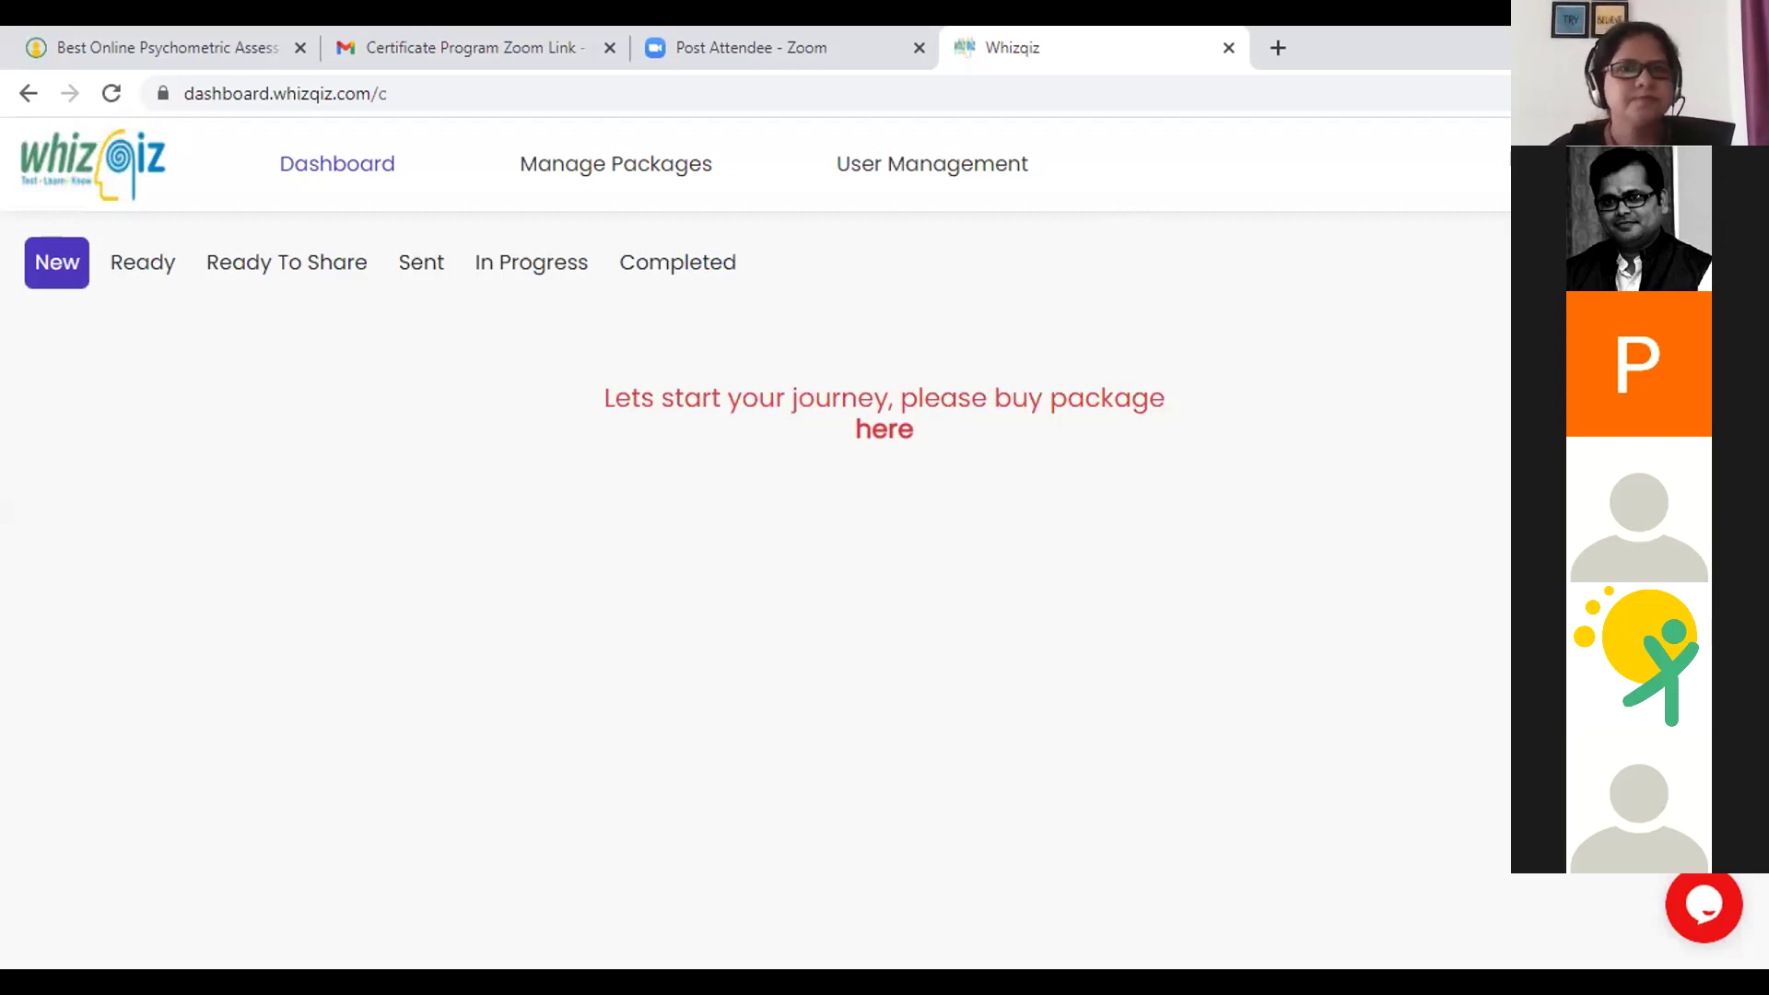
Look through the profile's Edit Configuration form, then return to the Dashboard.
click(1530, 163)
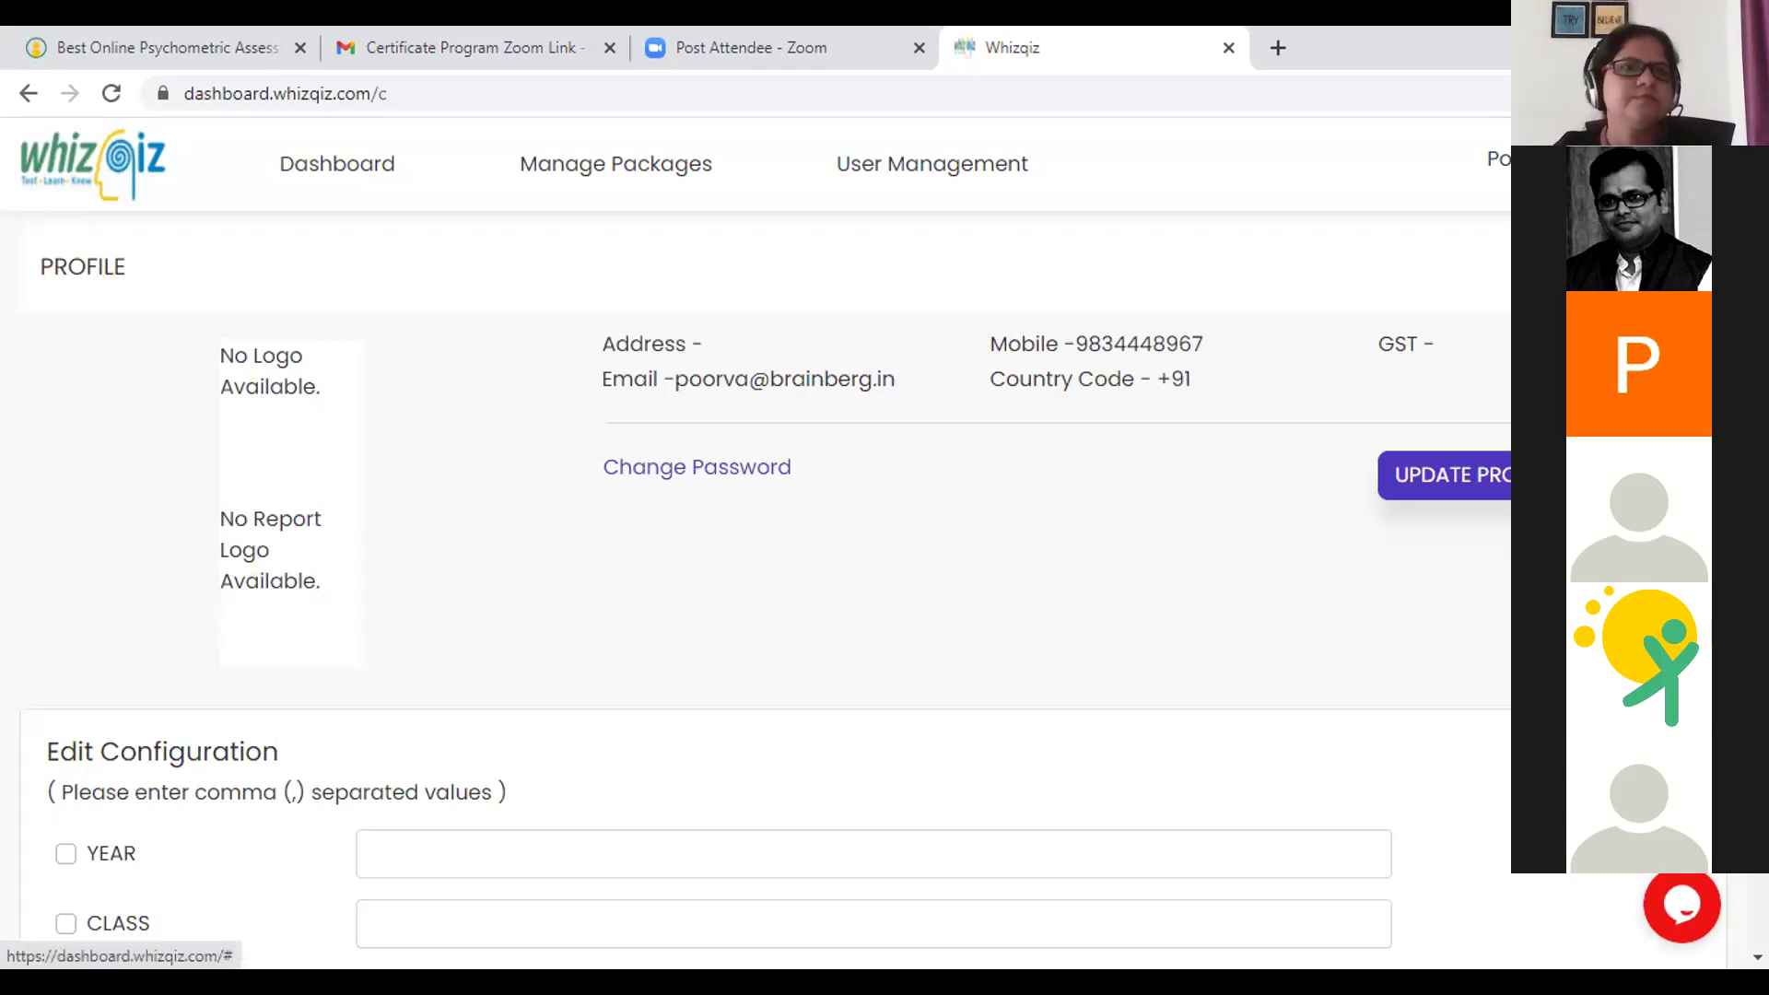
scroll(178, 383, down, 6)
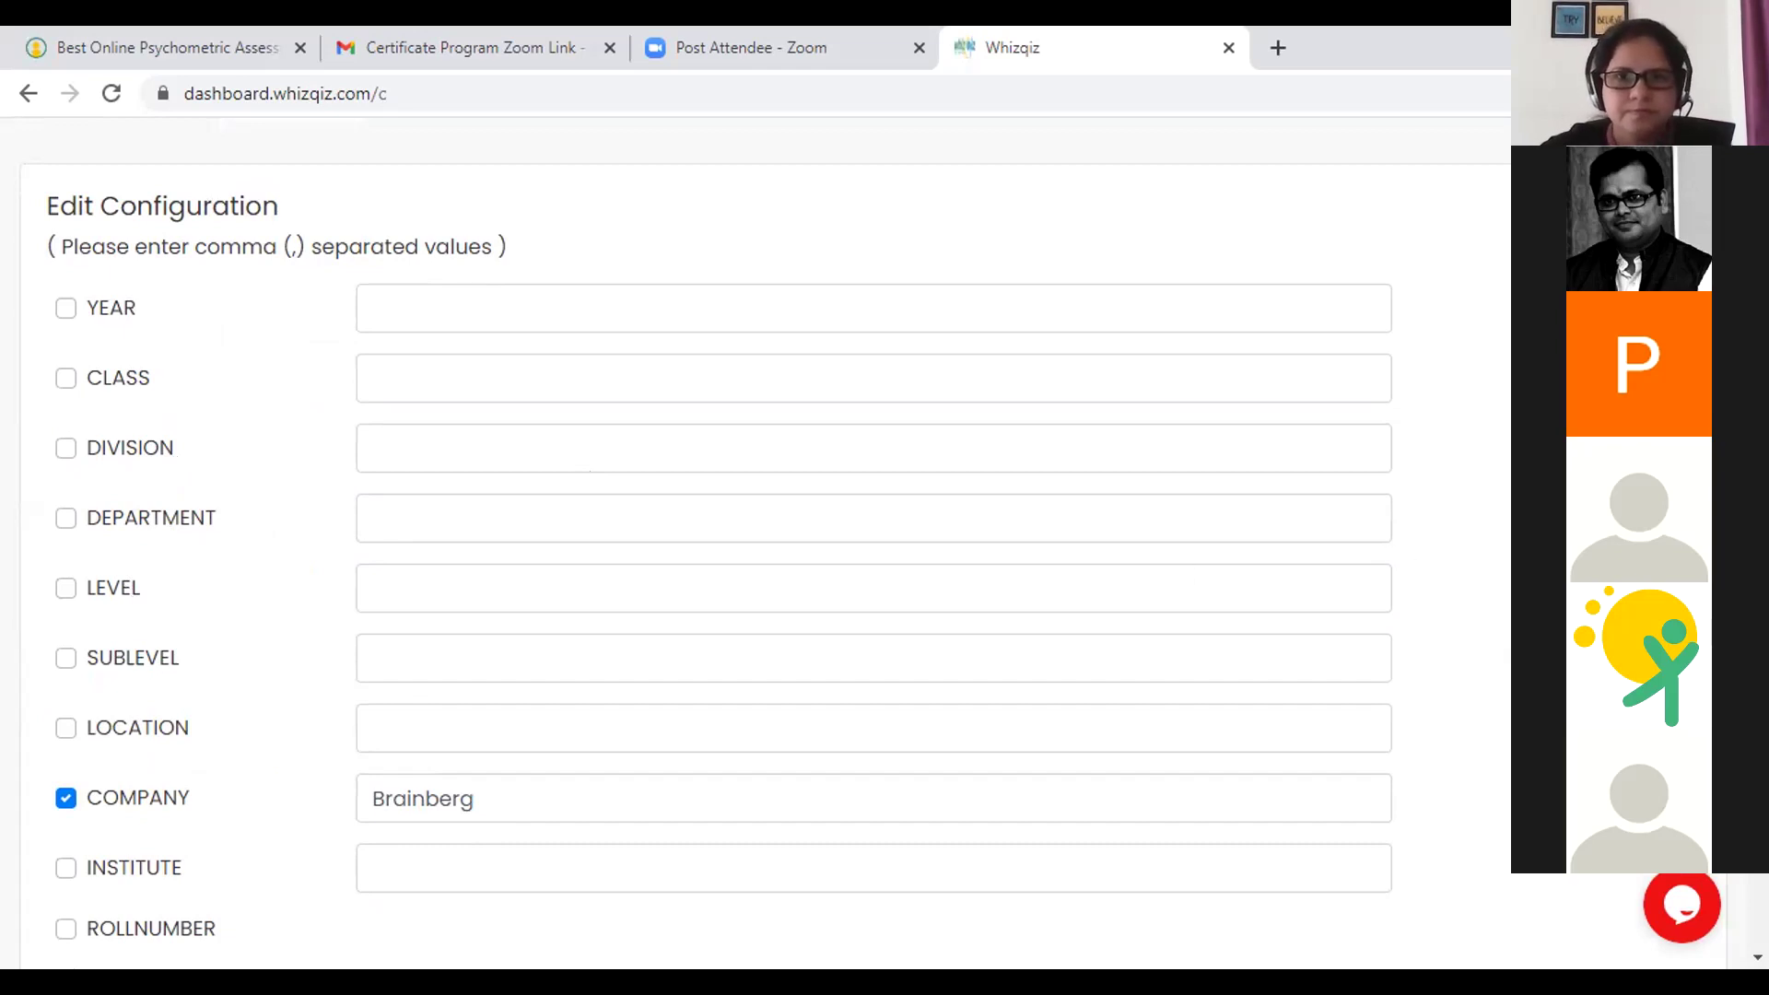
scroll(1387, 550, down, 2)
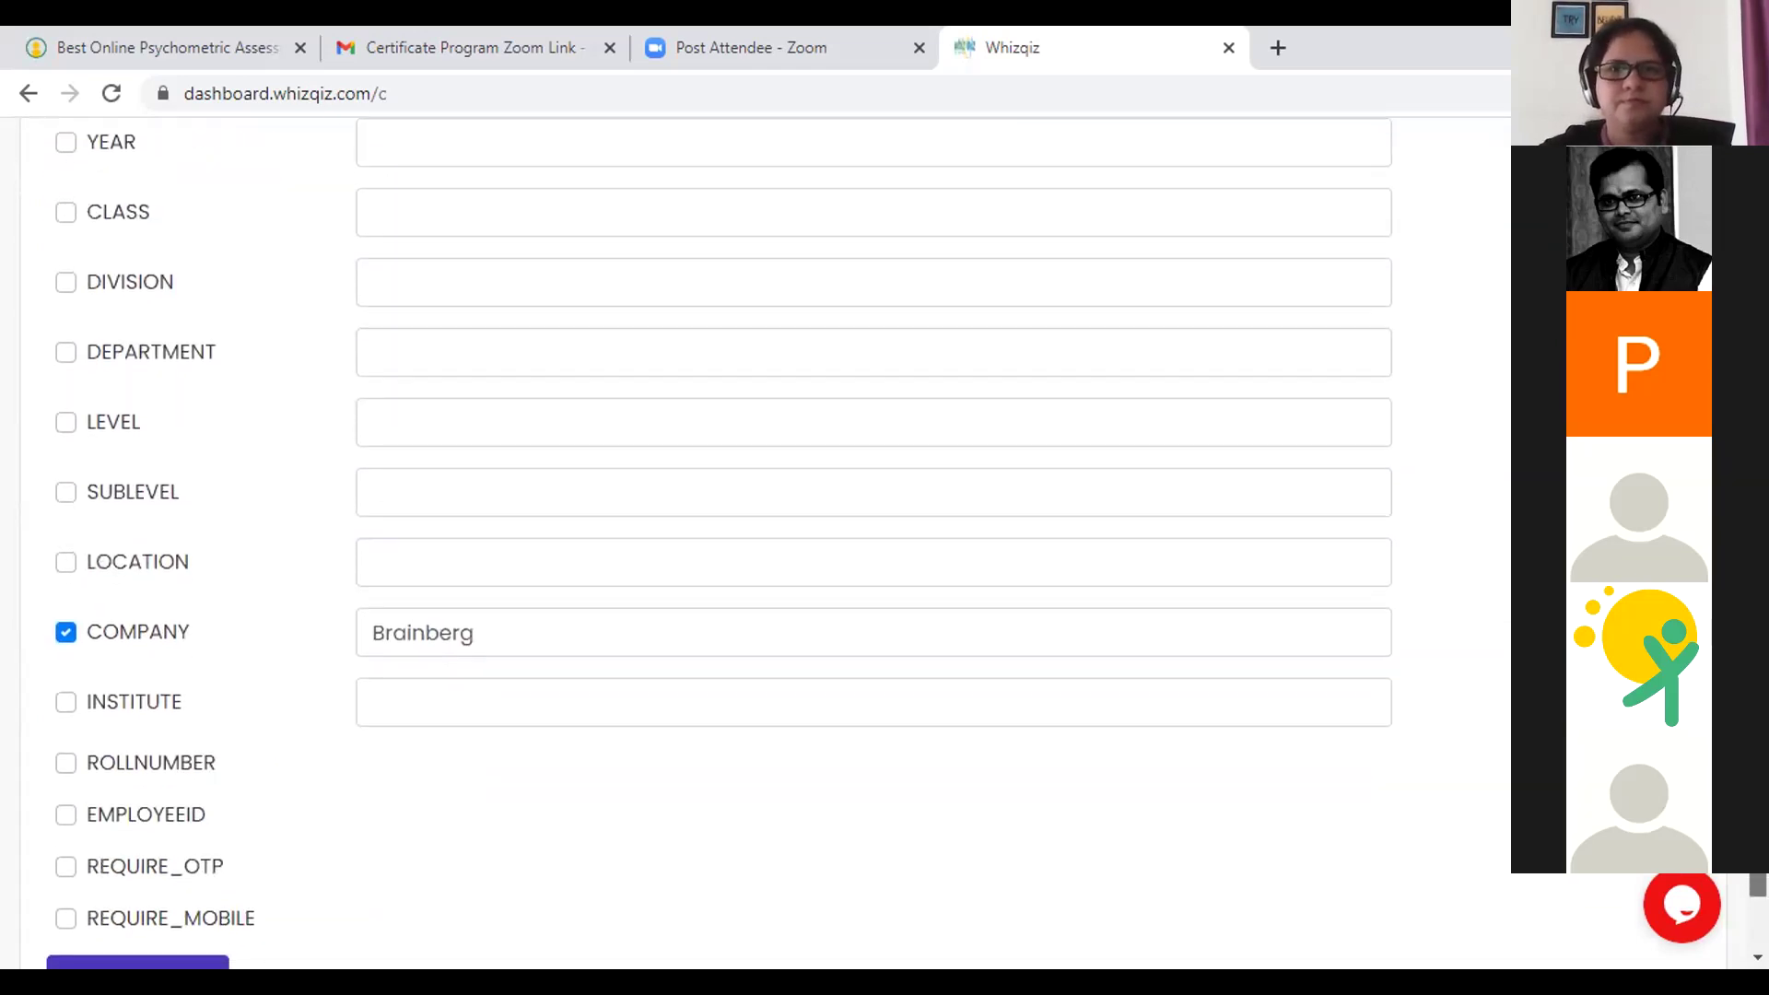
scroll(907, 538, down, 1)
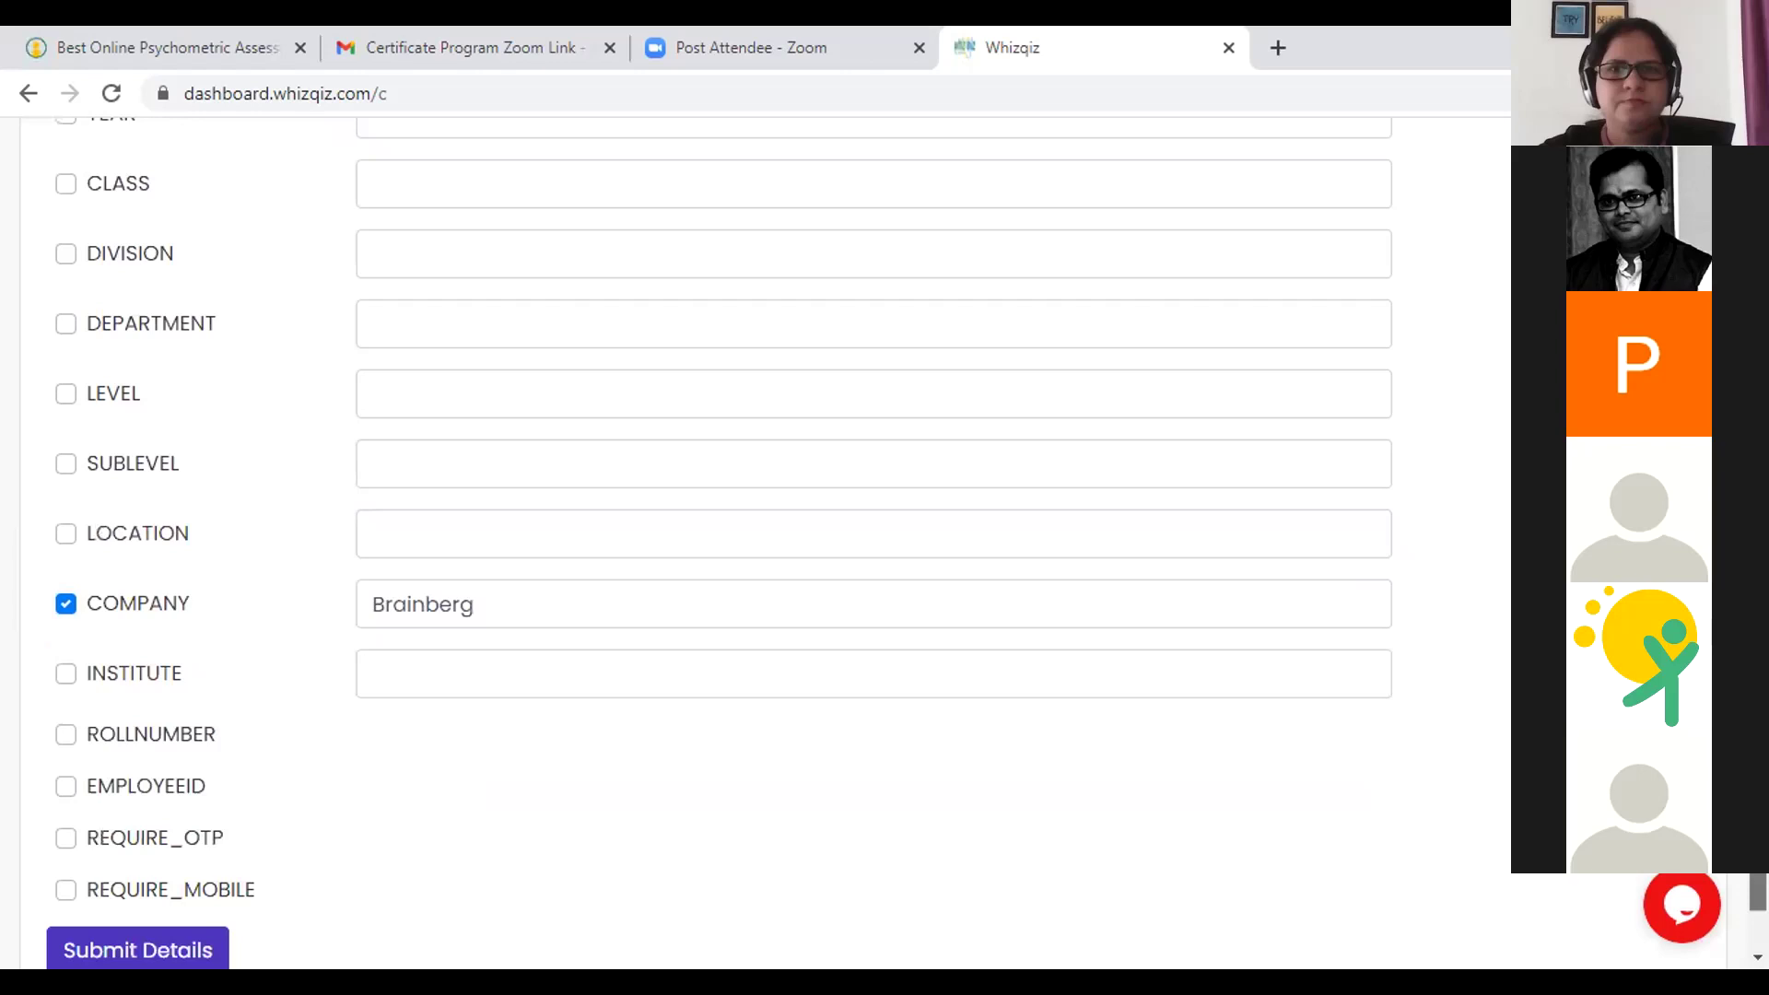
scroll(692, 226, down, 2)
scroll(692, 226, up, 8)
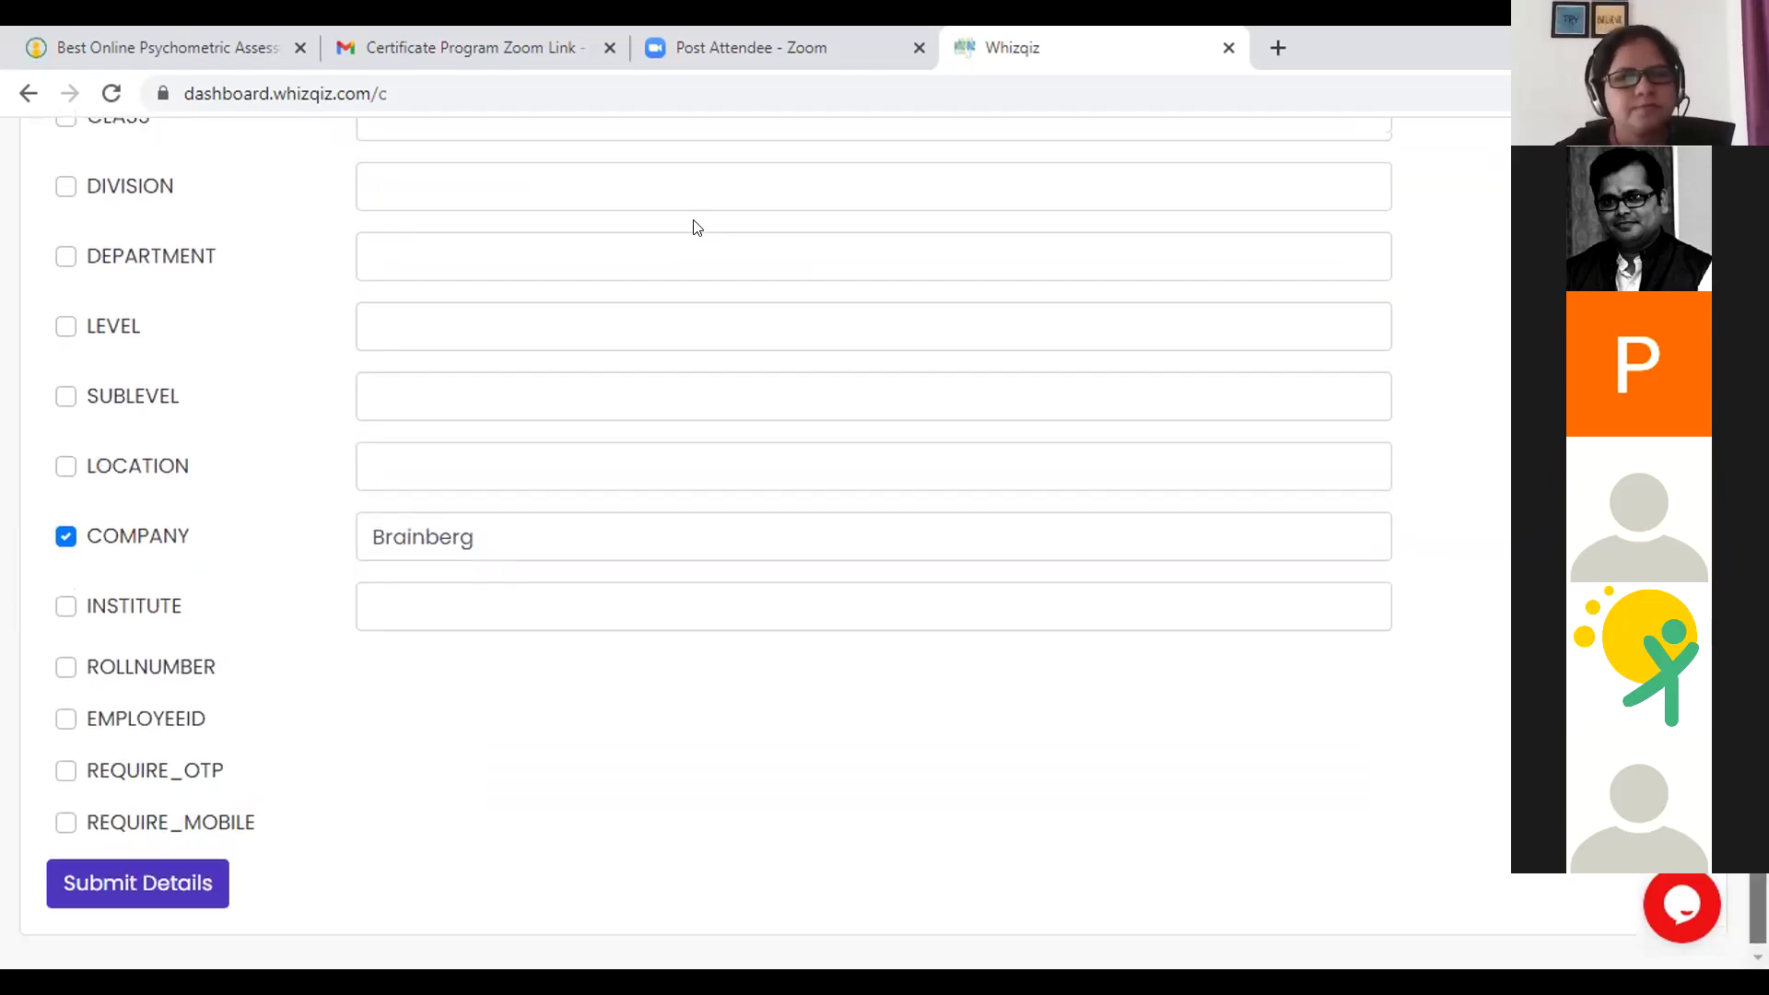
scroll(331, 191, up, 2)
click(330, 189)
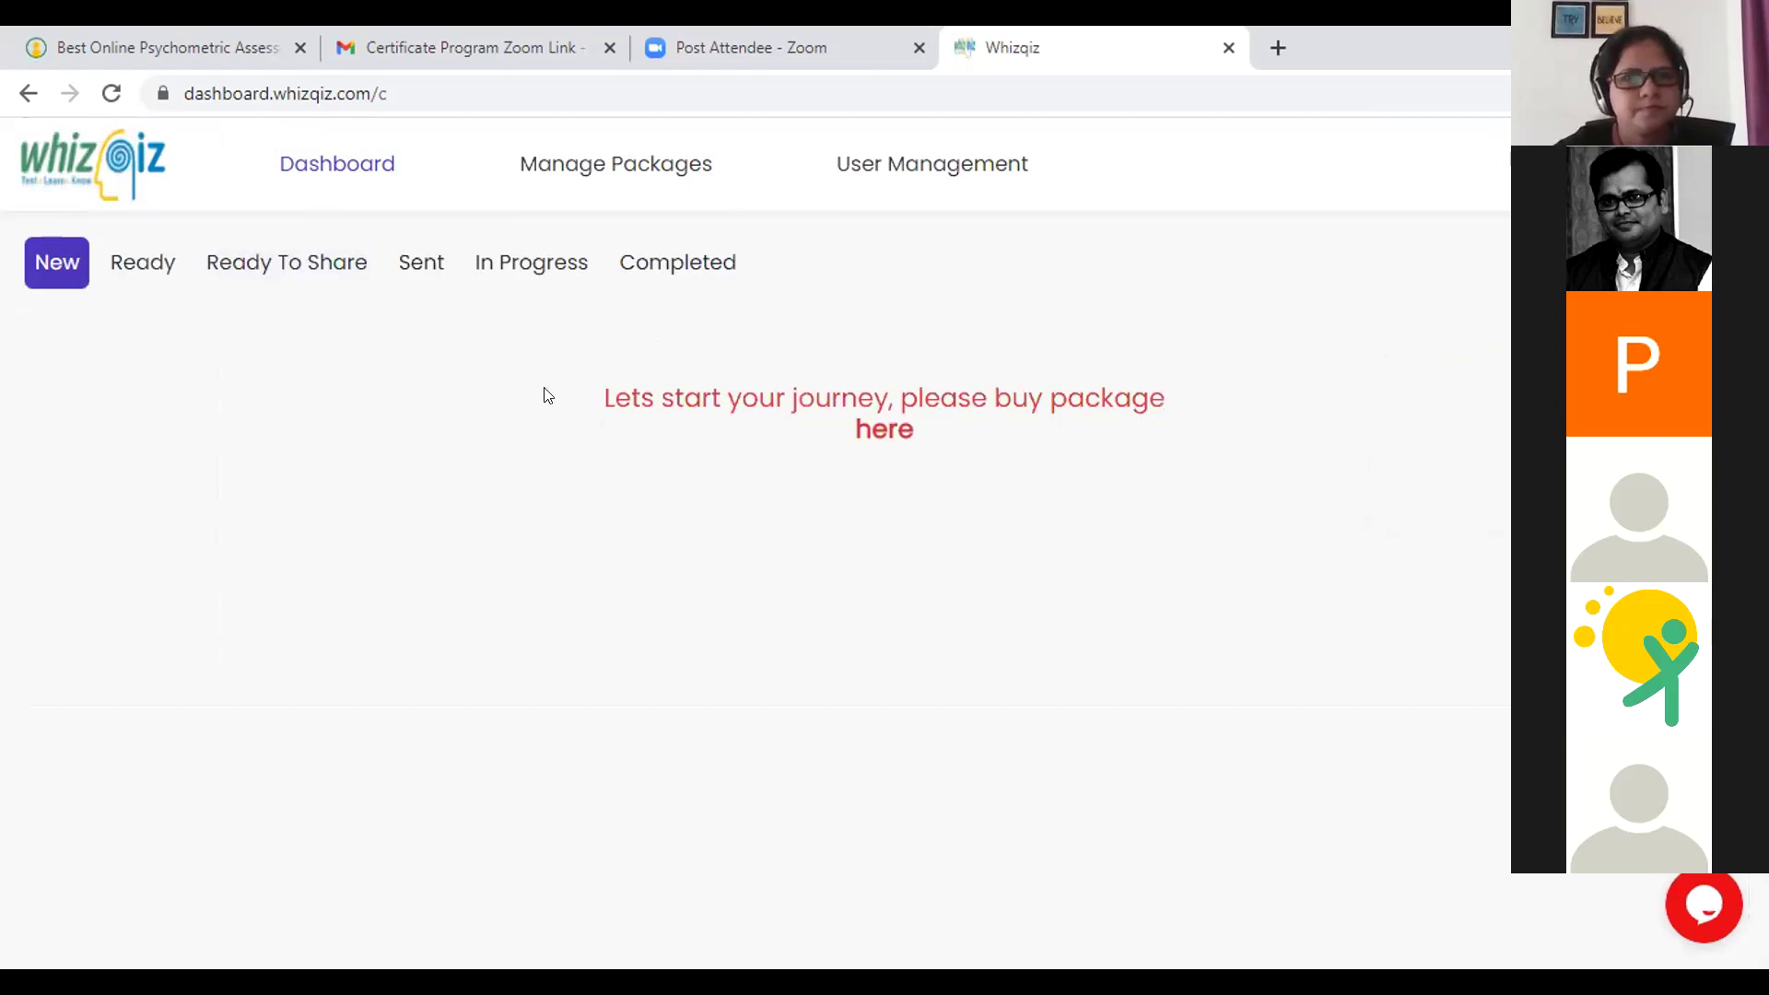
In Manage Packages, choose BUY NOW on the 10 ASSESSMENT PACK card.
click(616, 185)
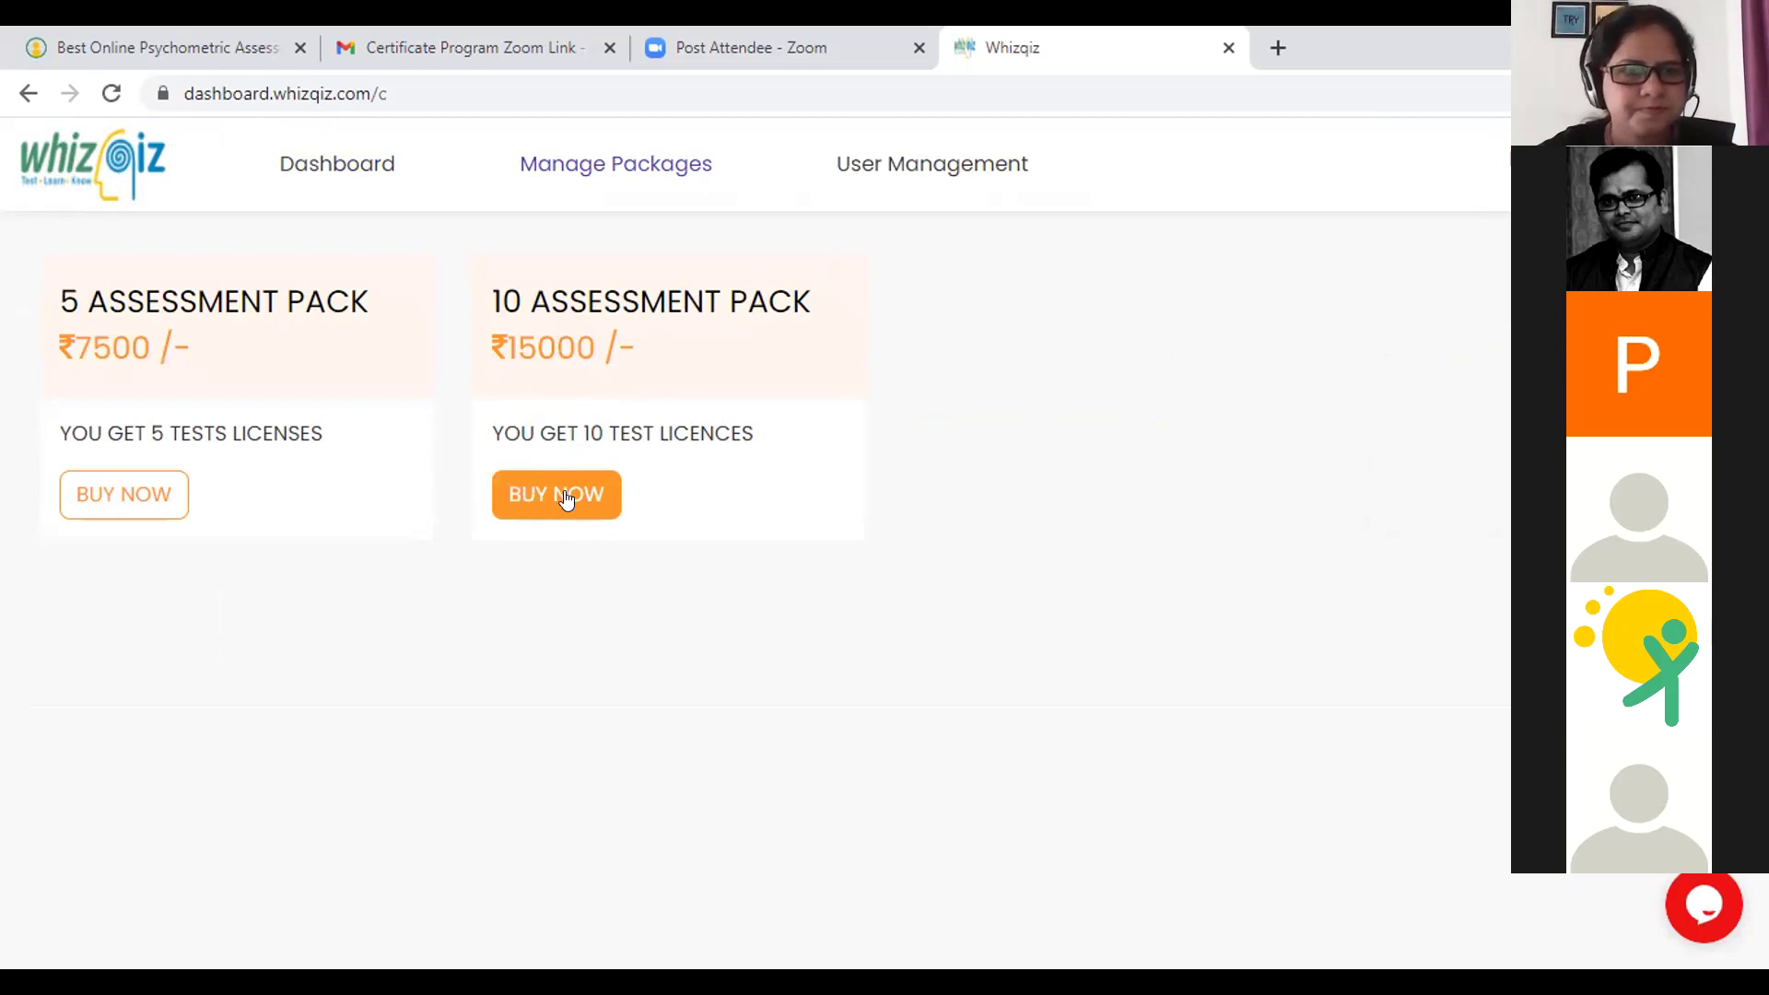
click(565, 496)
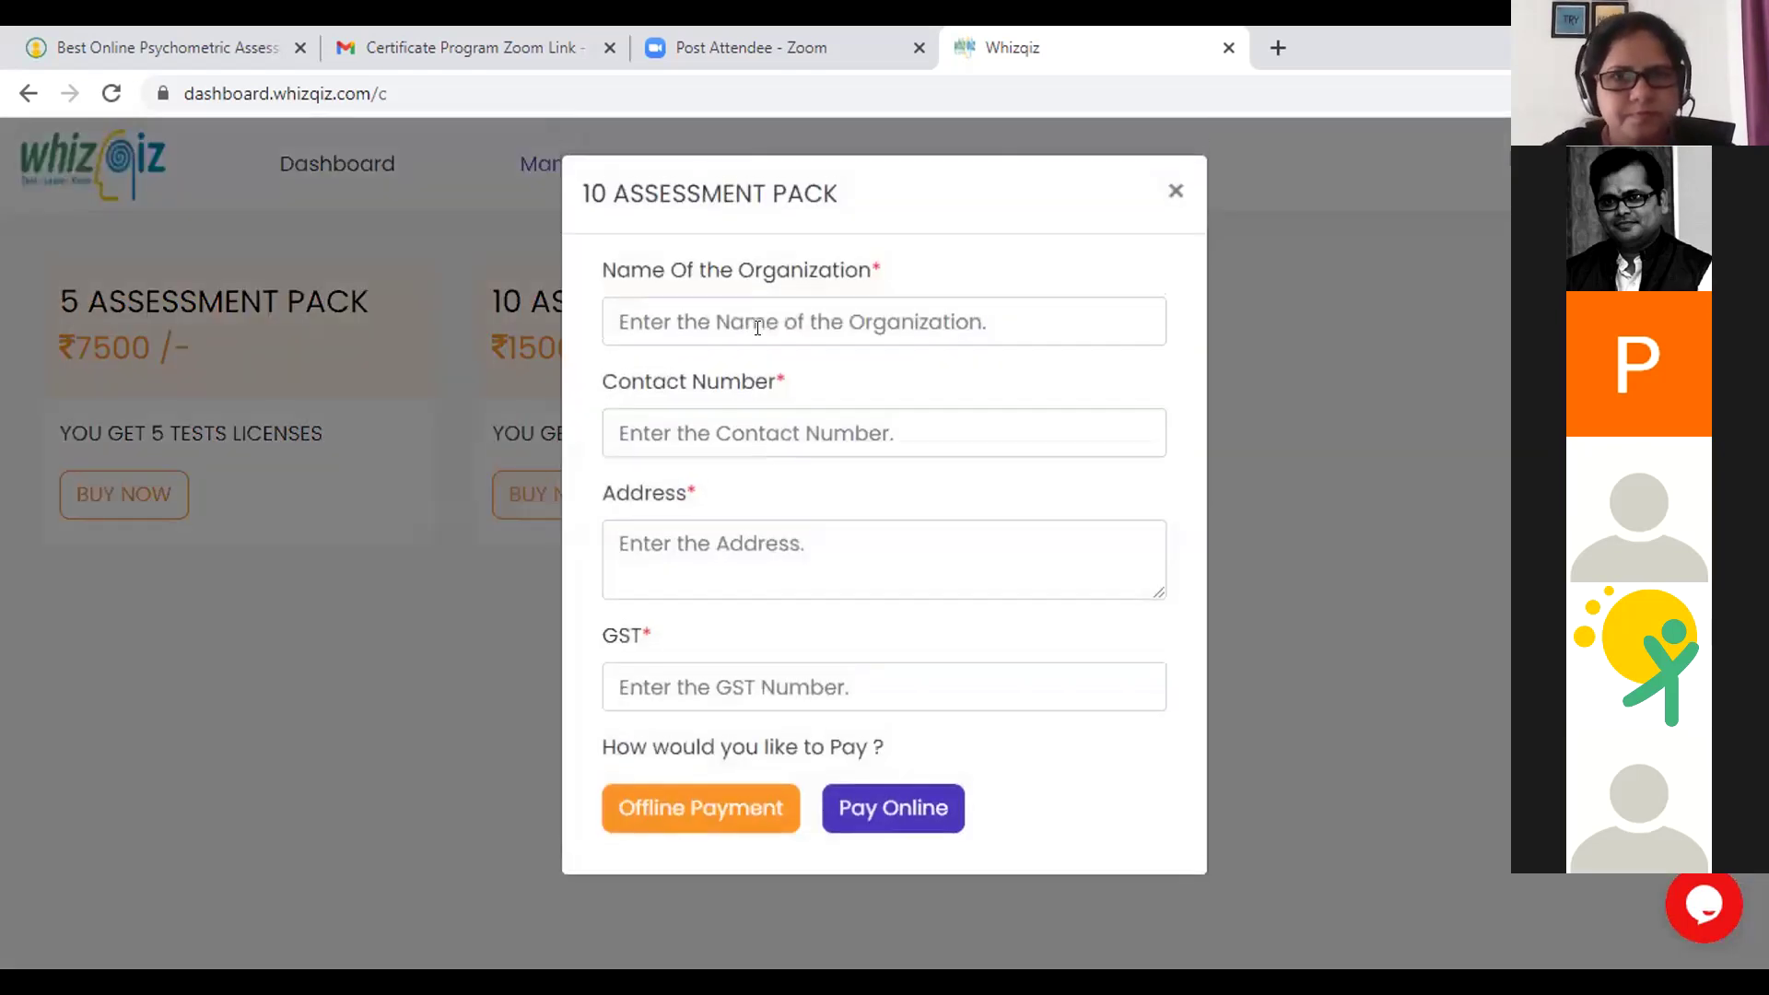
Fill the order form with organisation Brainberg, the contact number and the address.
click(758, 327)
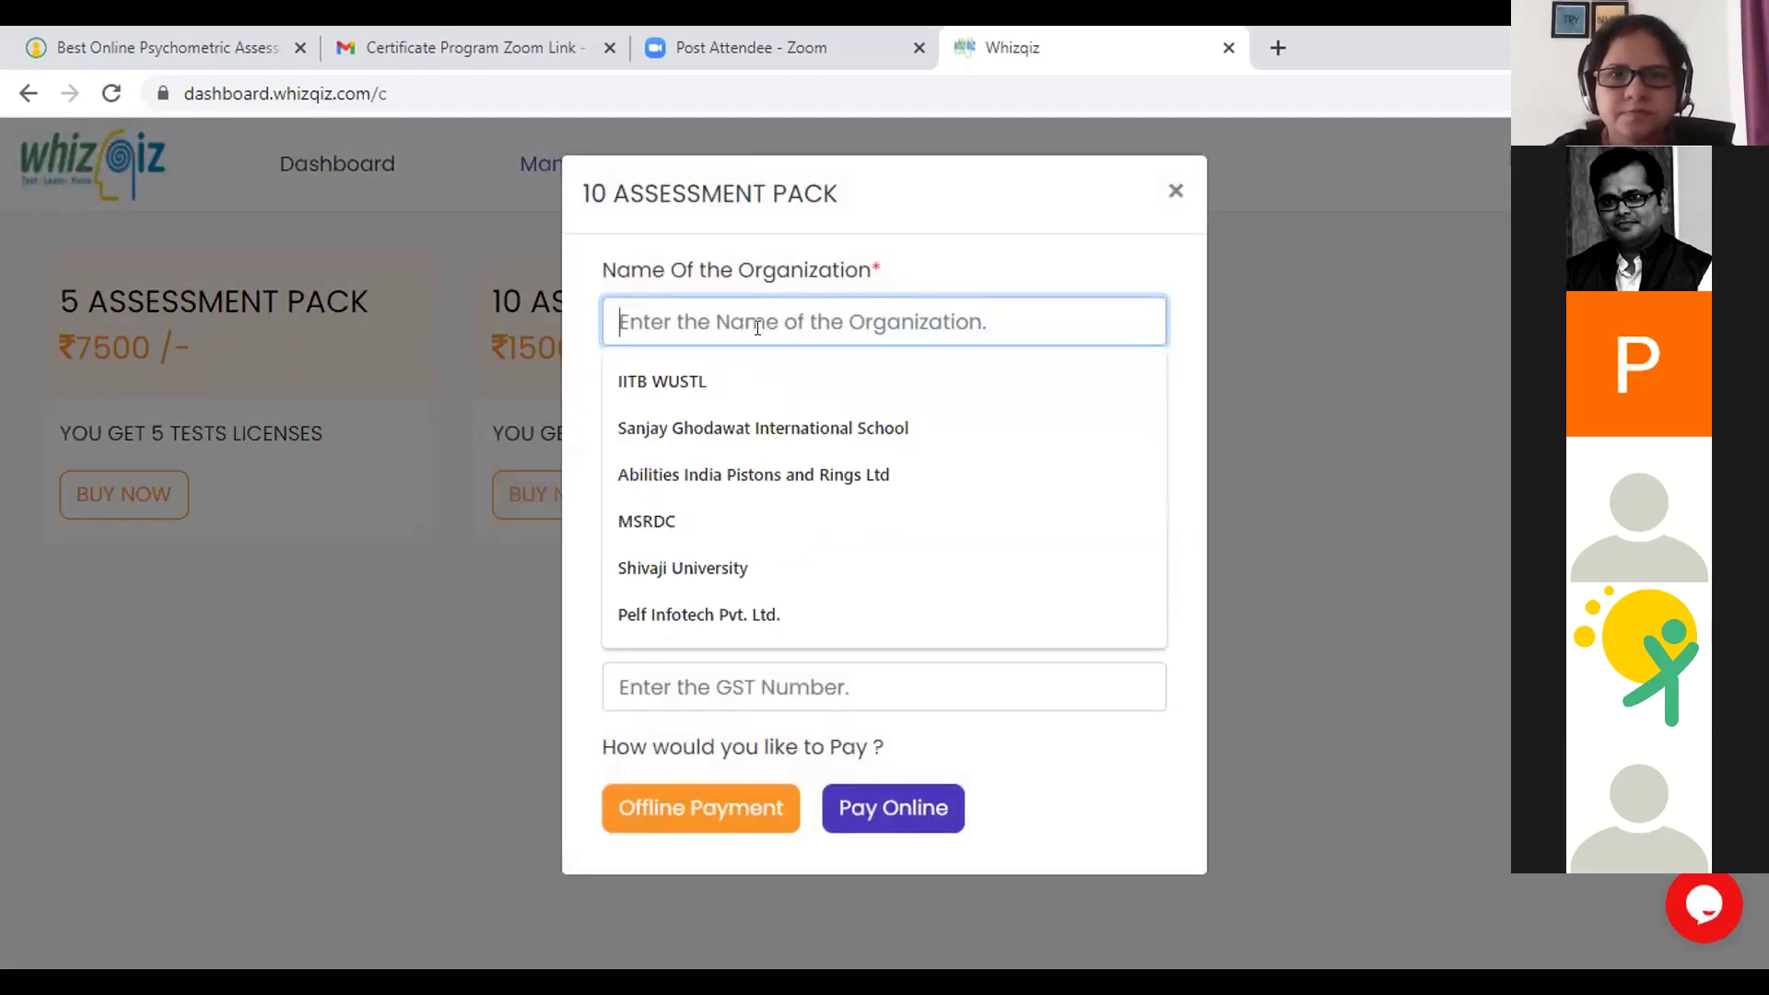
text(B)
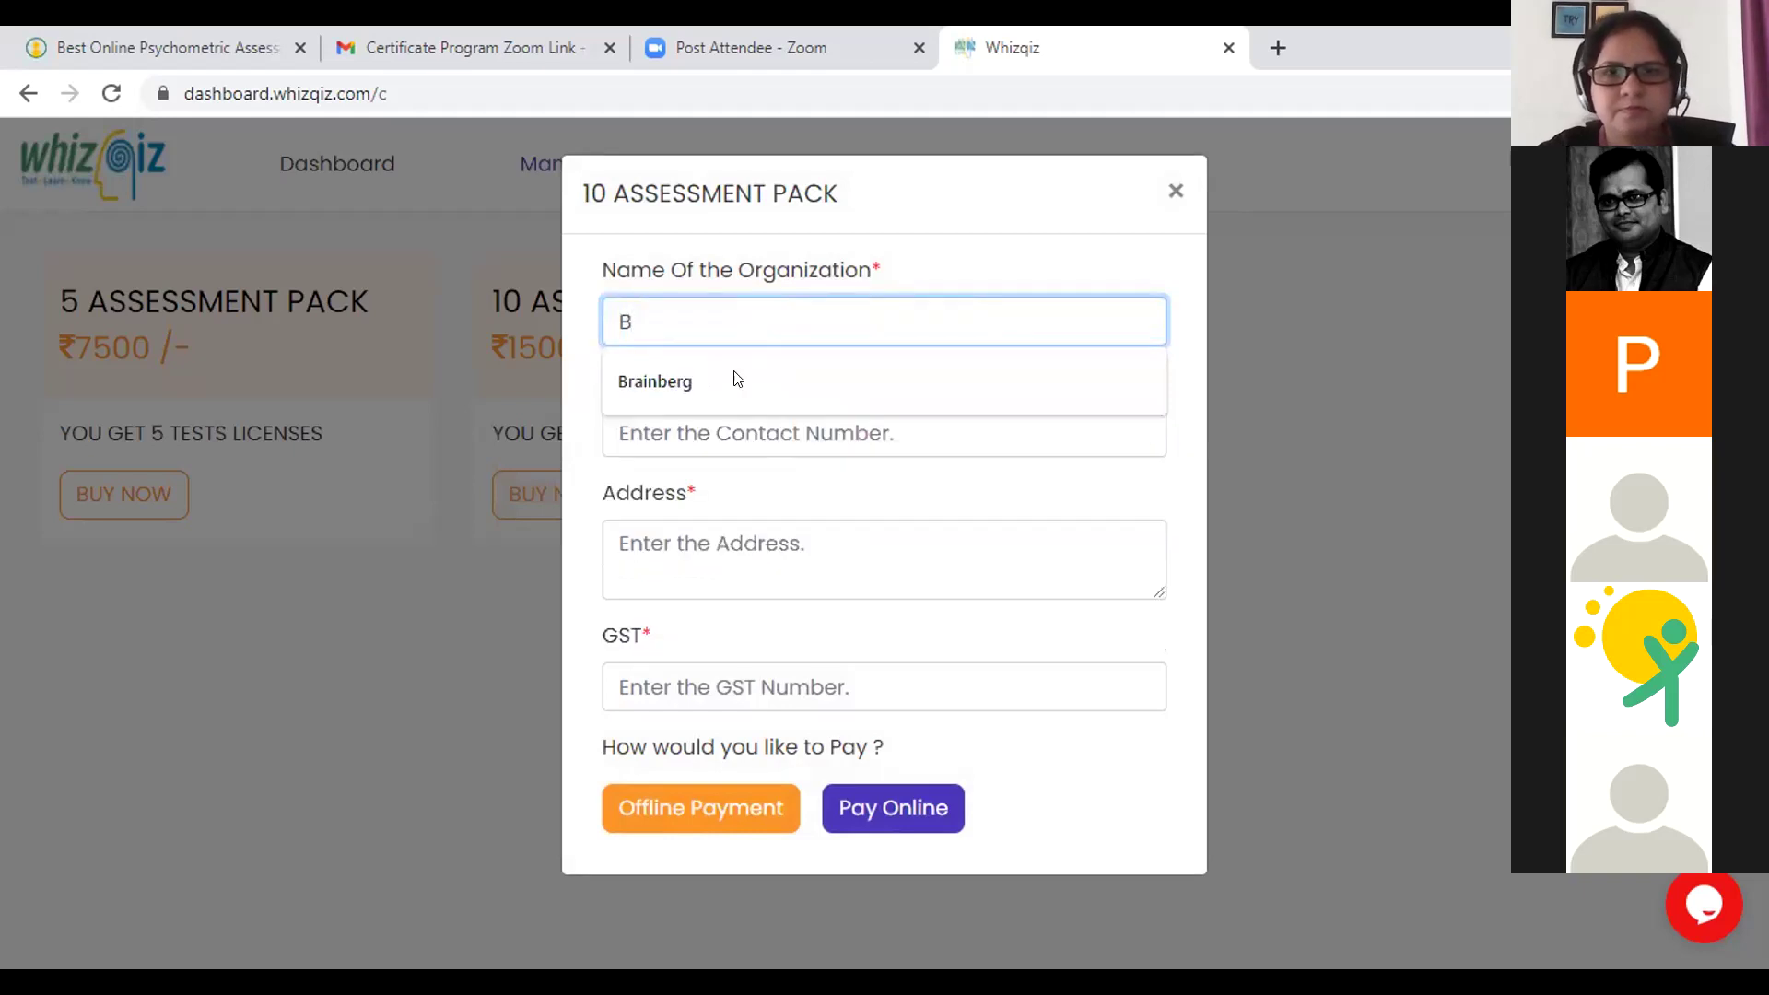
click(737, 380)
click(723, 426)
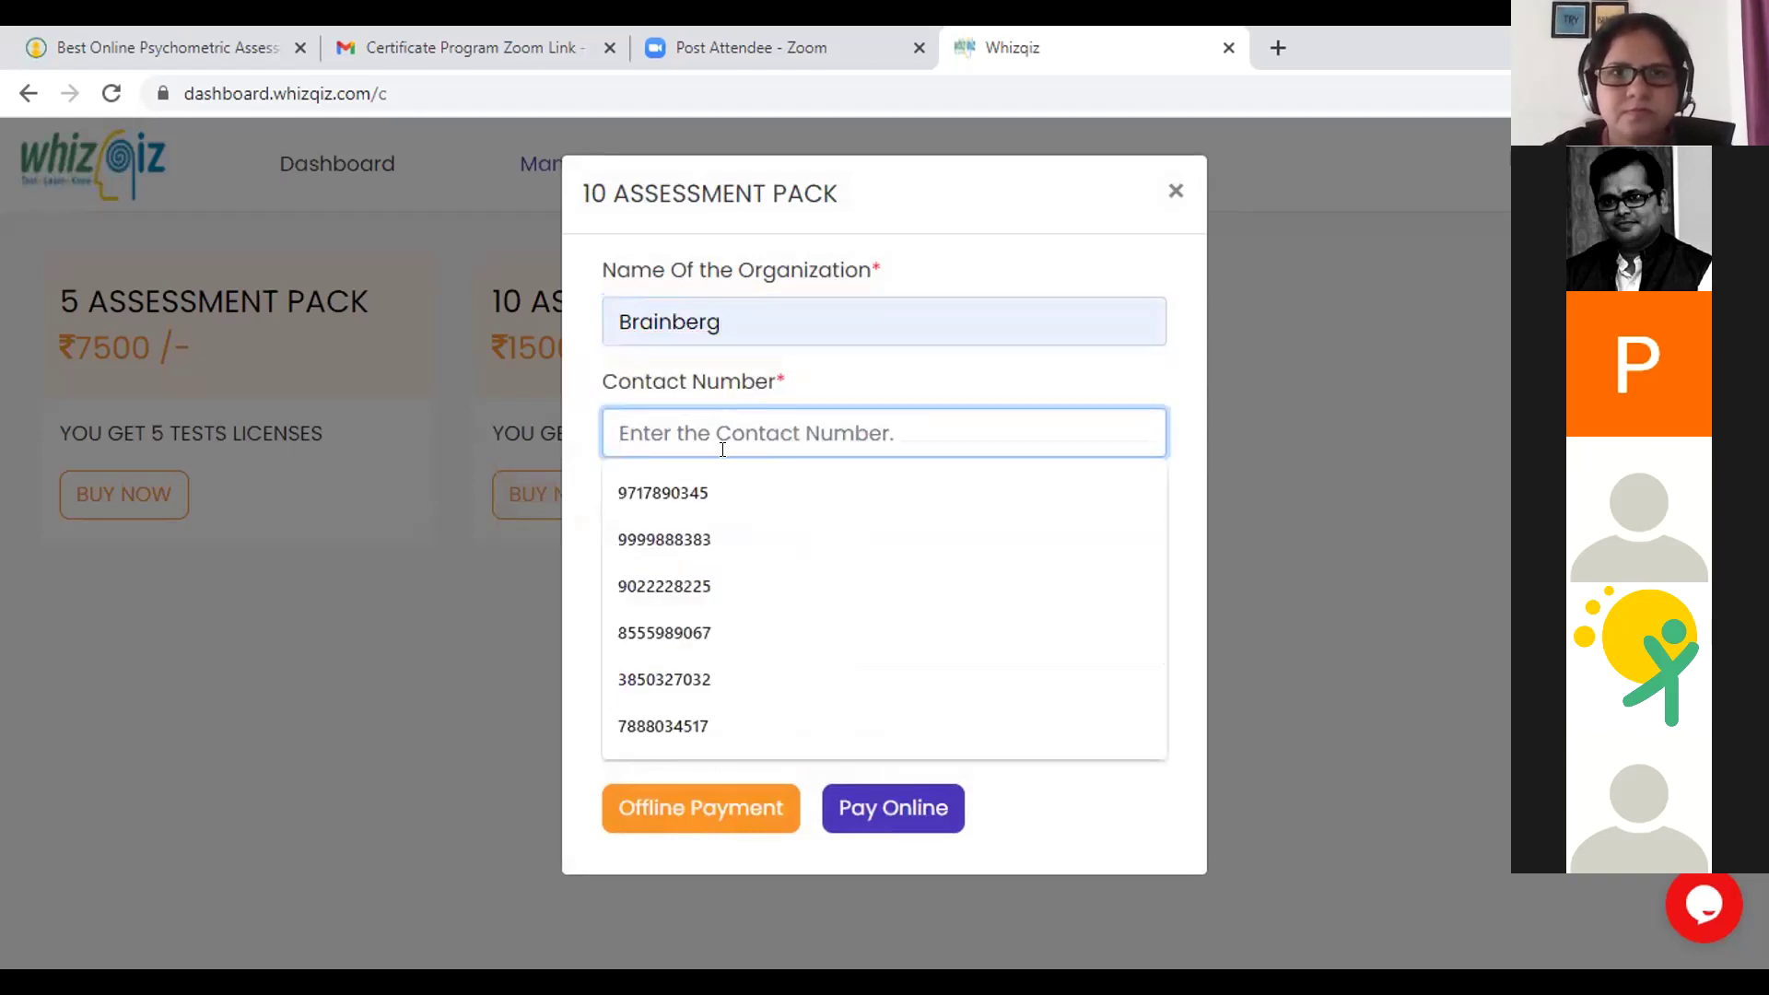
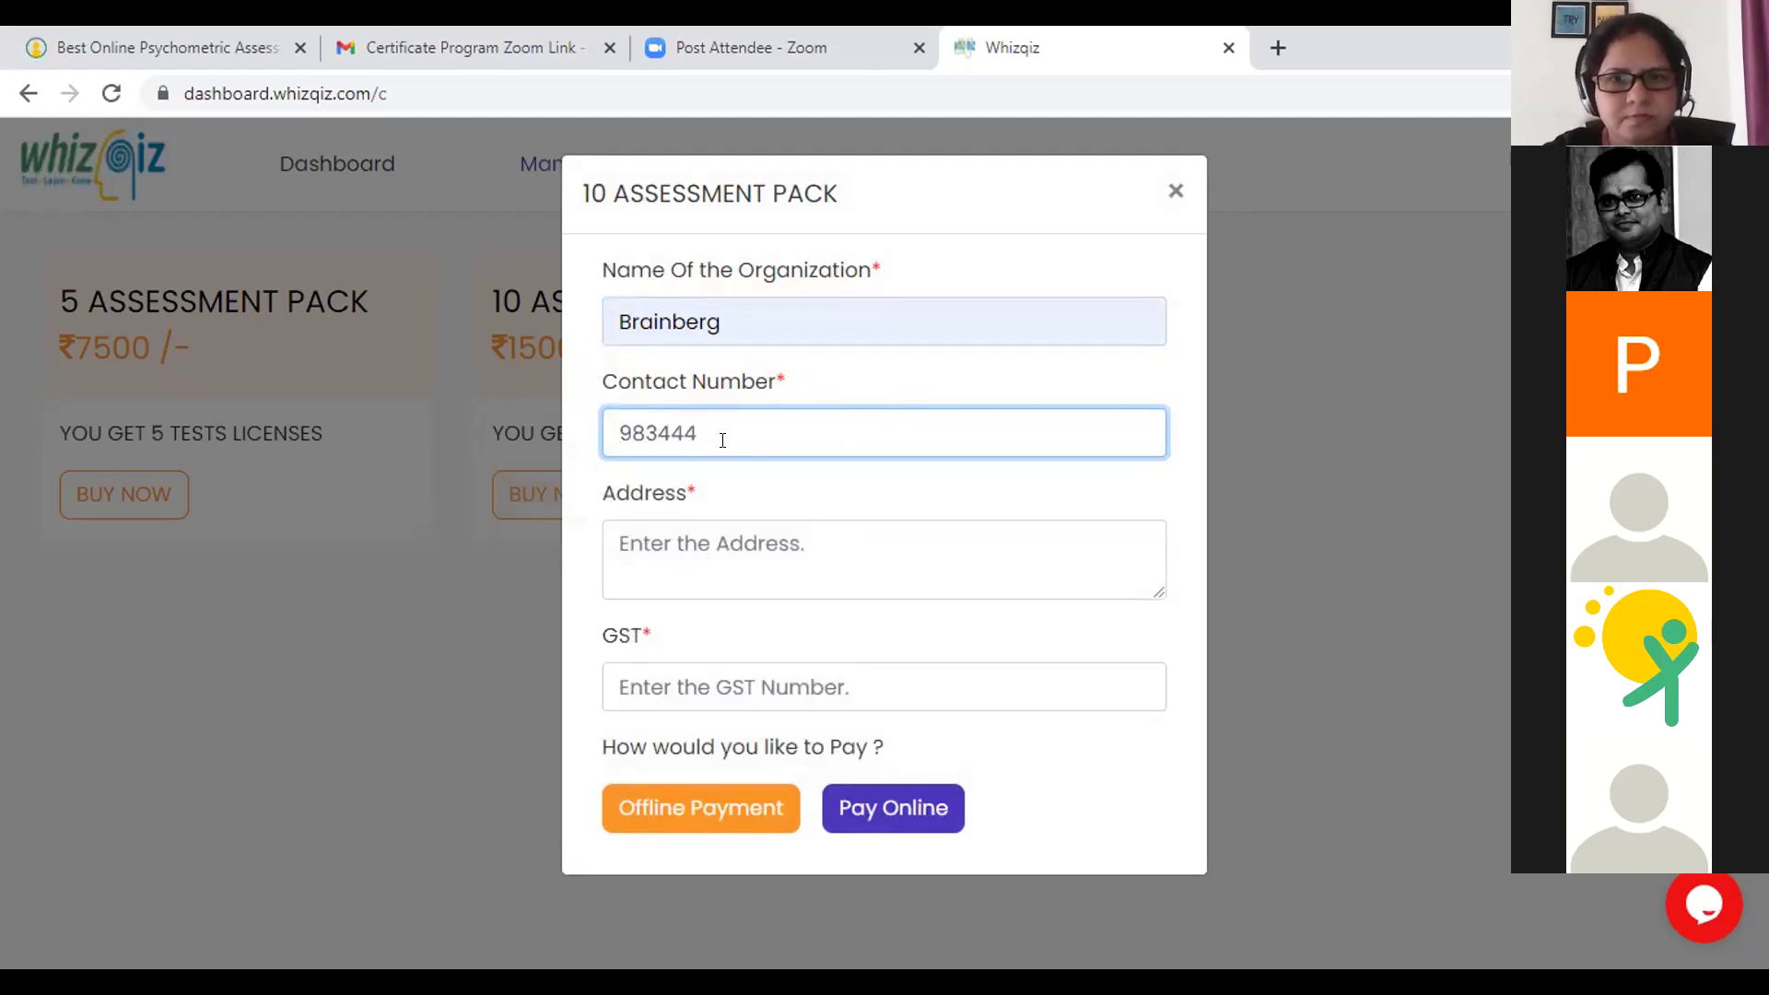
click(739, 536)
text(Pune)
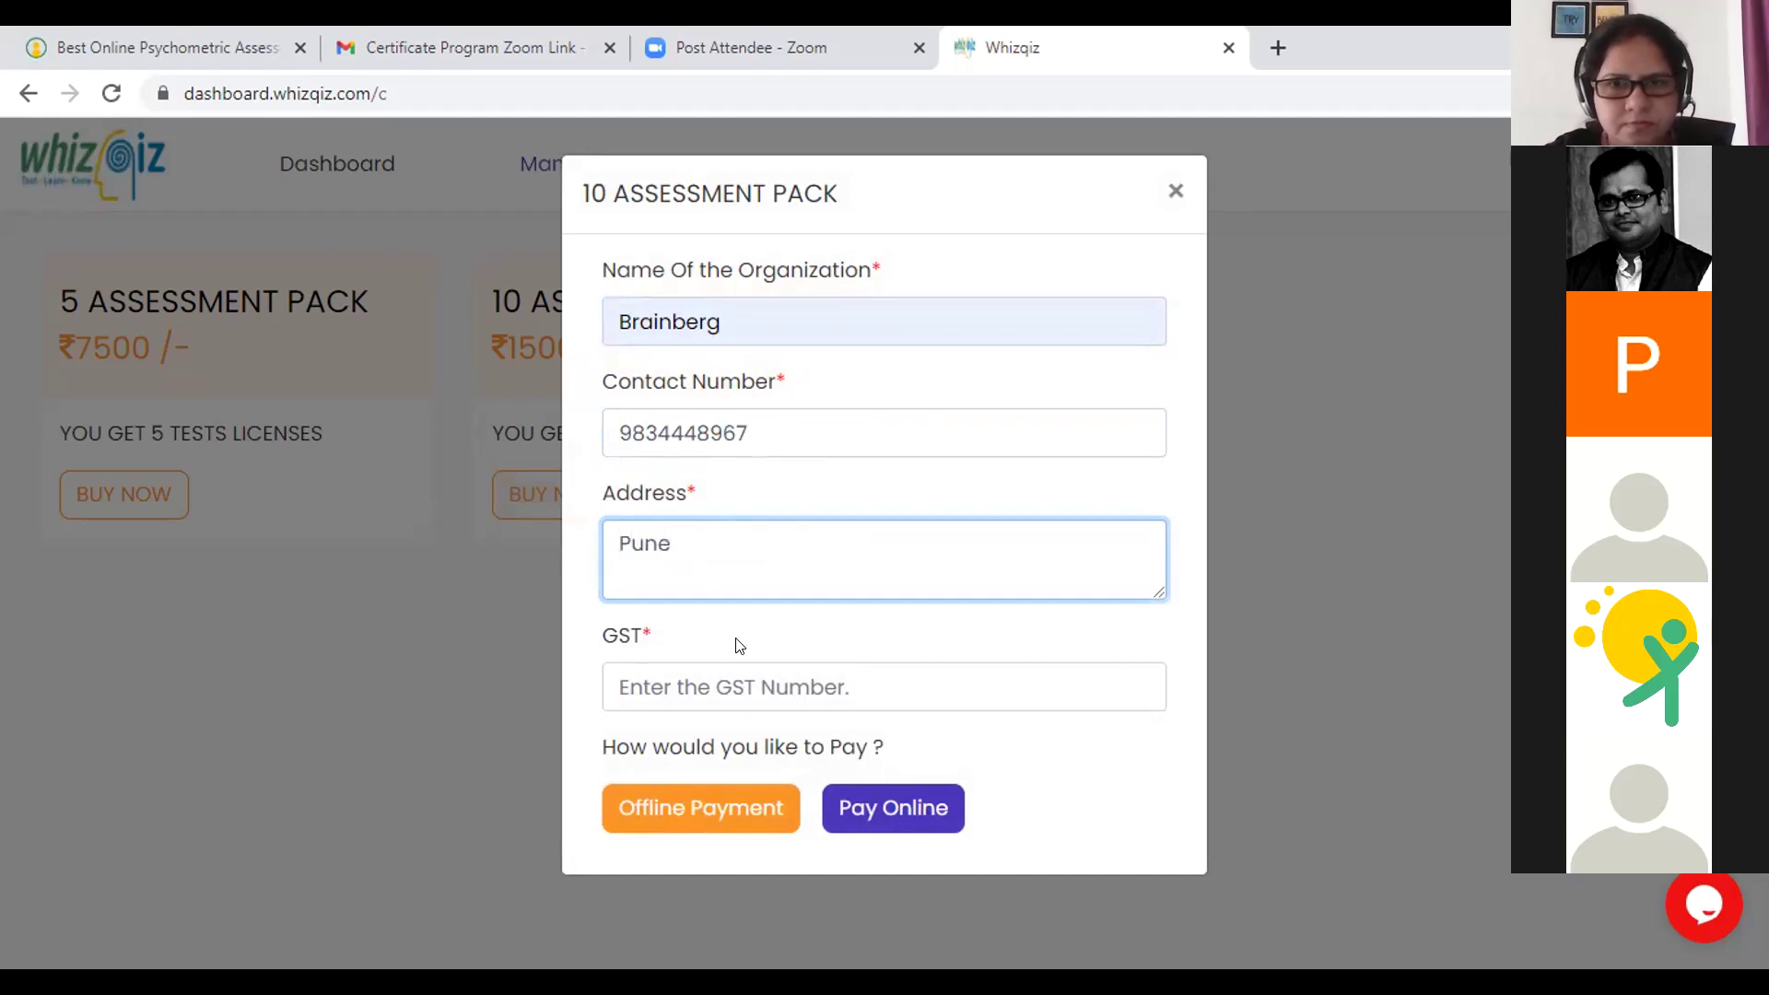
Autofill the GST number from a saved entry and try submitting with Offline Payment.
click(743, 684)
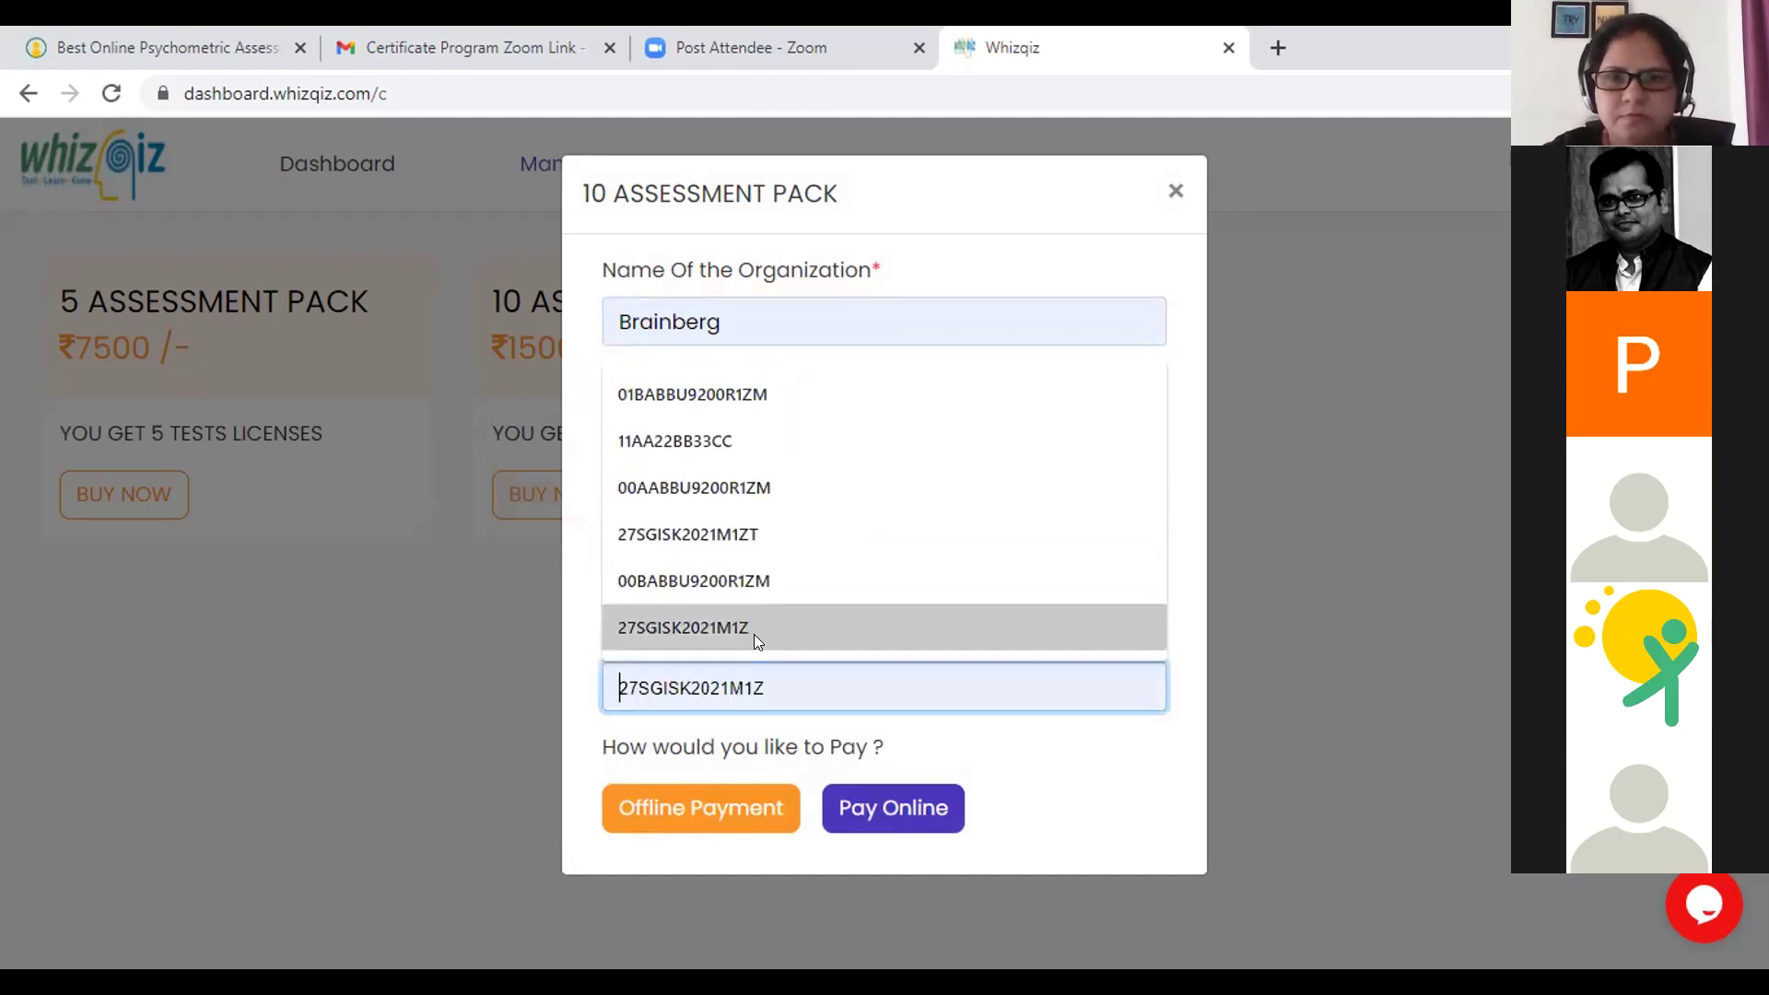
click(753, 634)
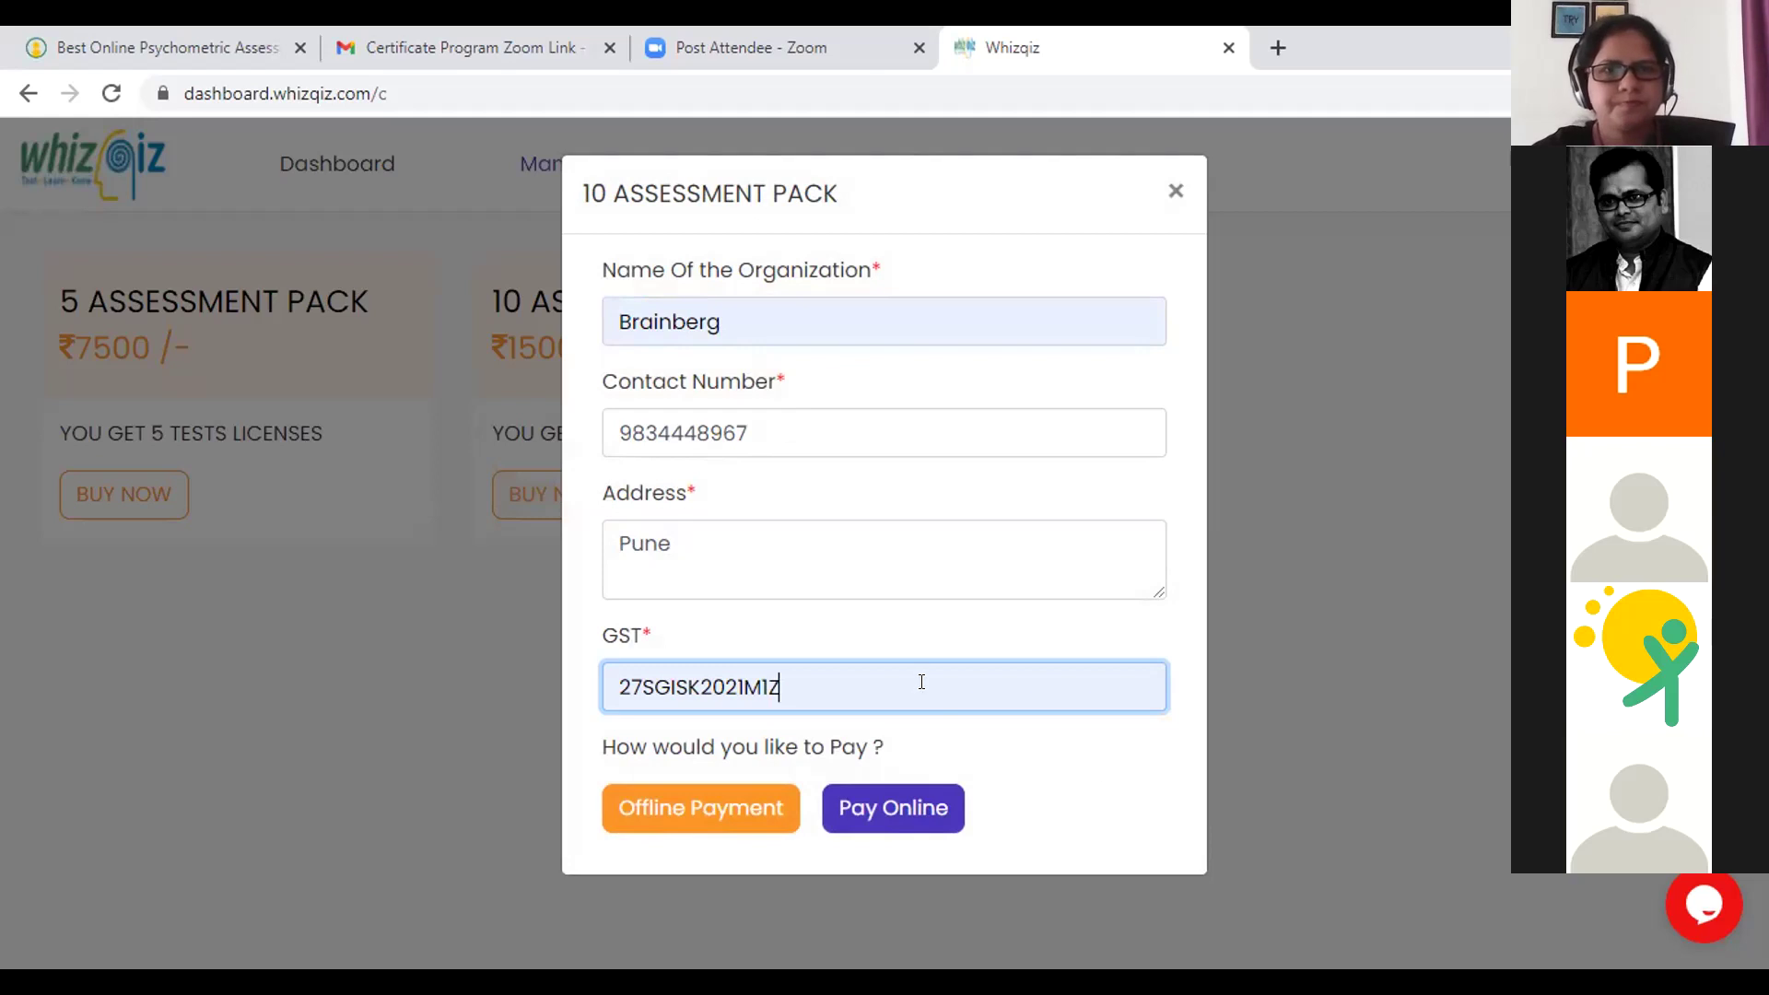
drag(784, 687, 572, 680)
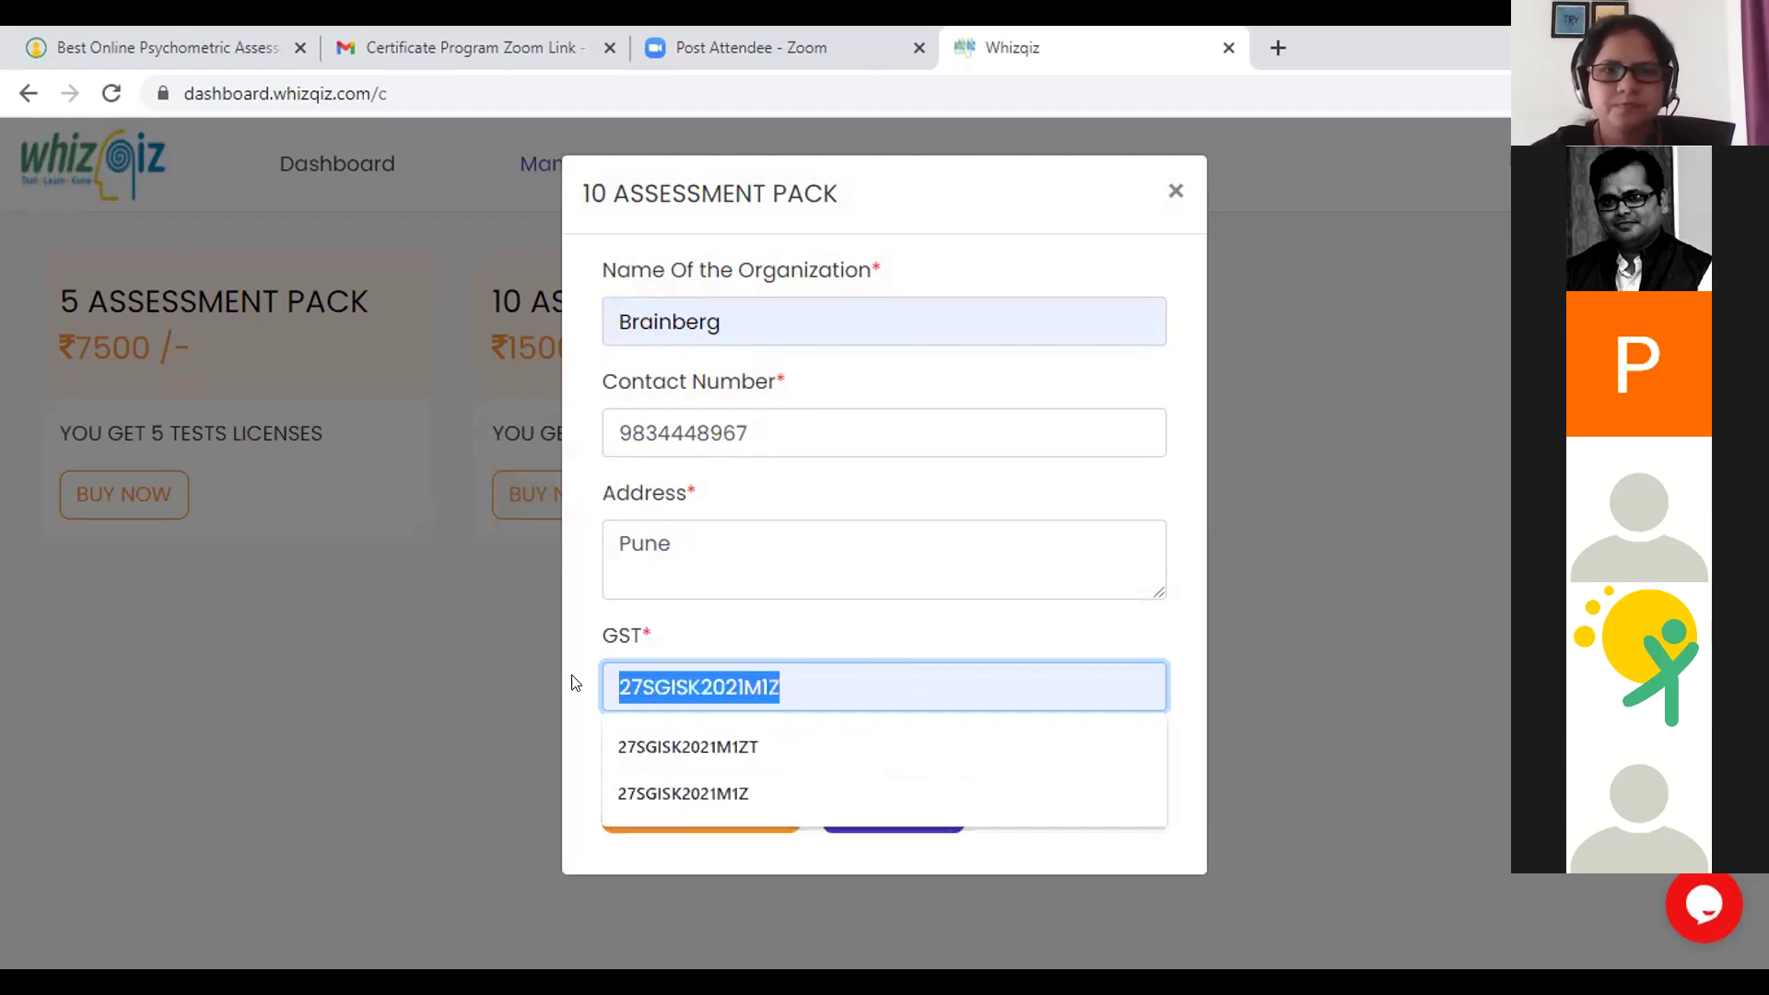
click(588, 687)
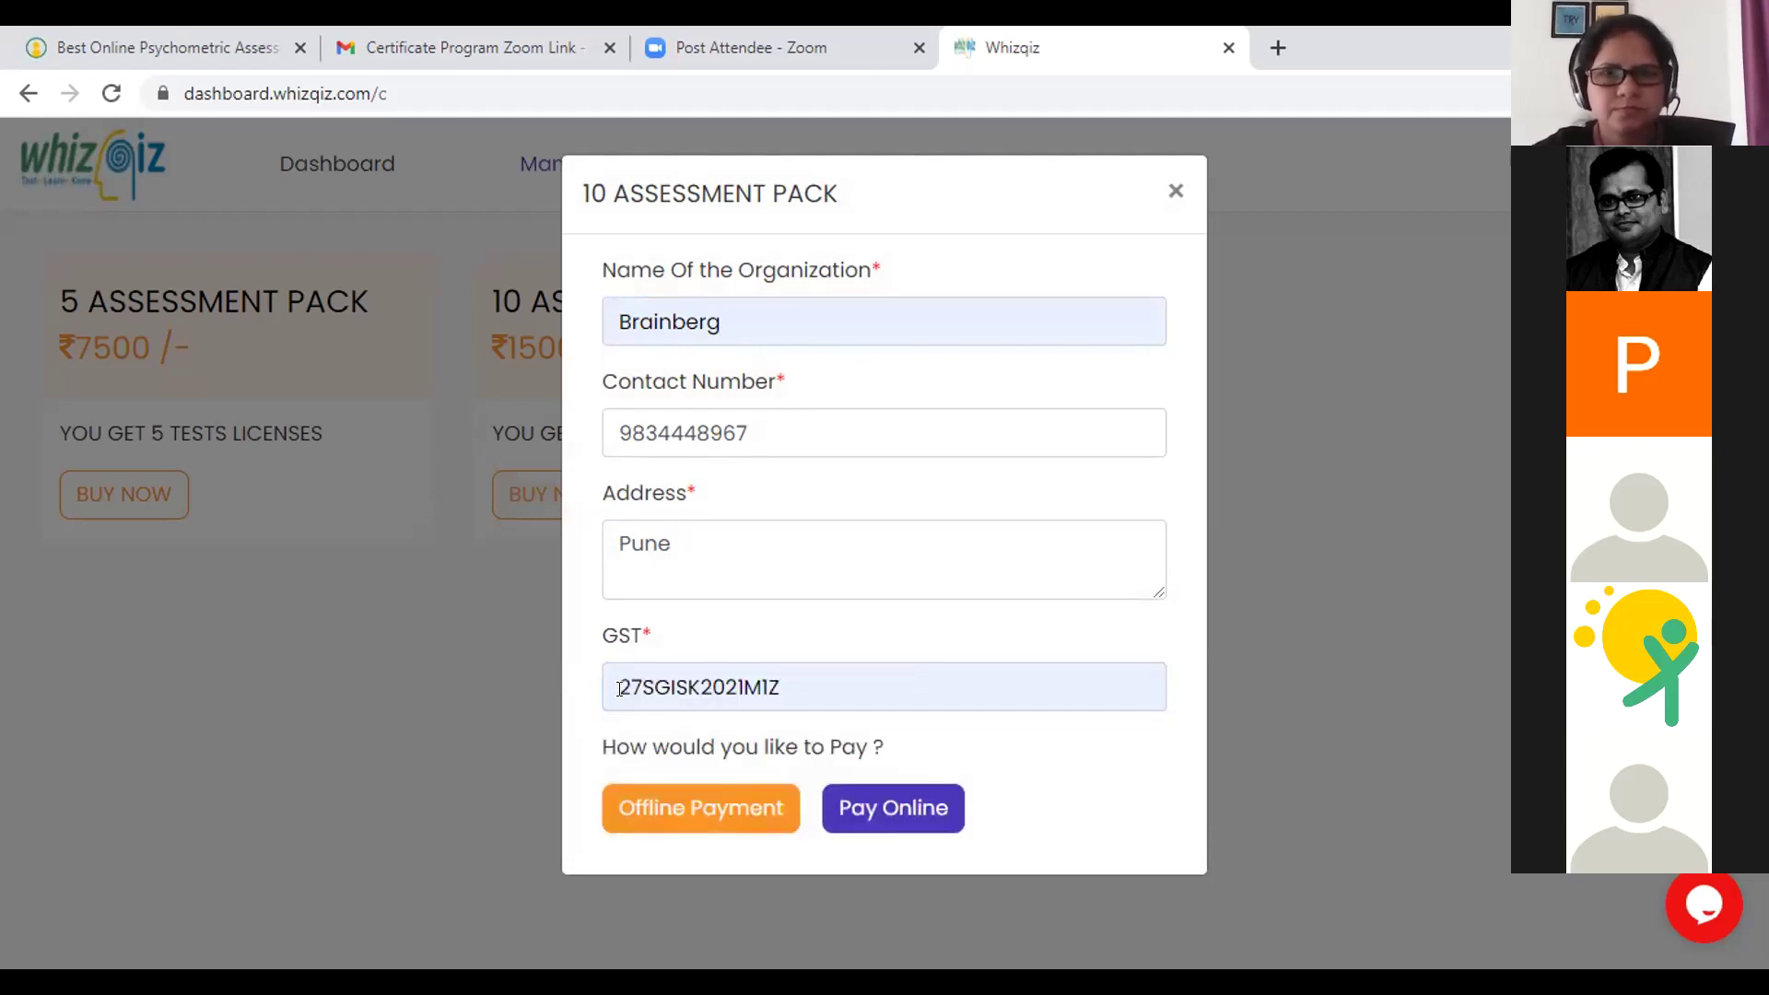
click(620, 688)
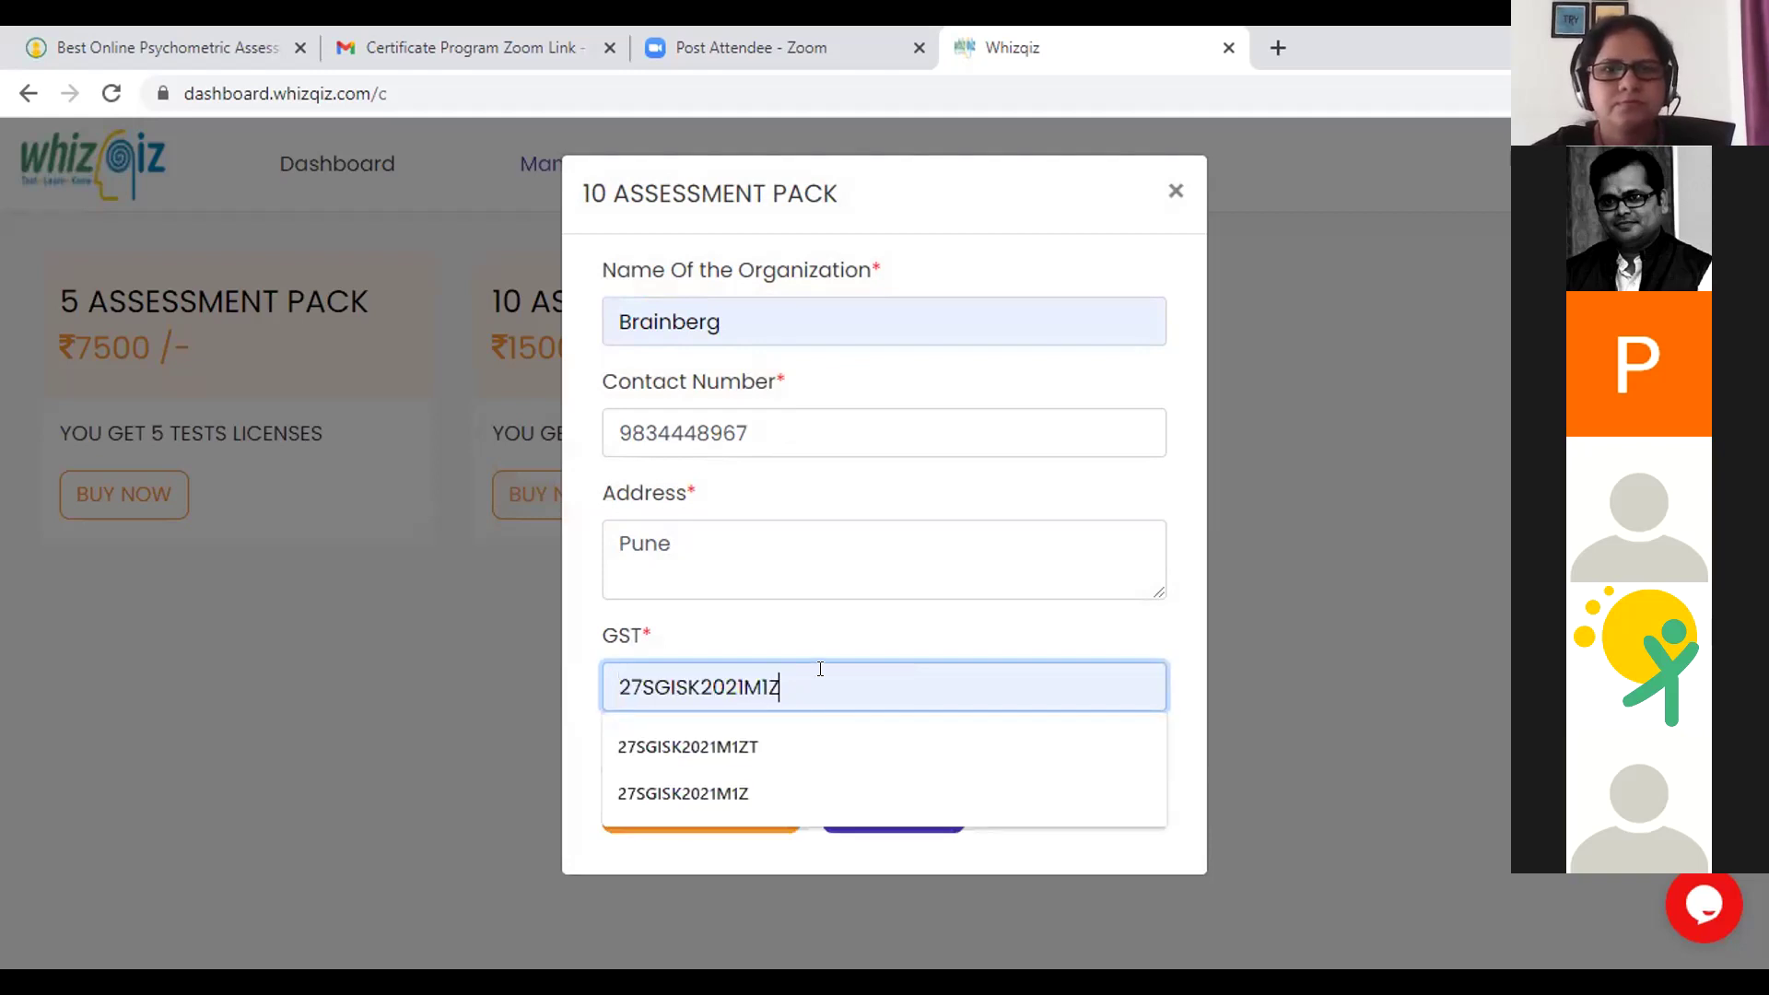
click(921, 624)
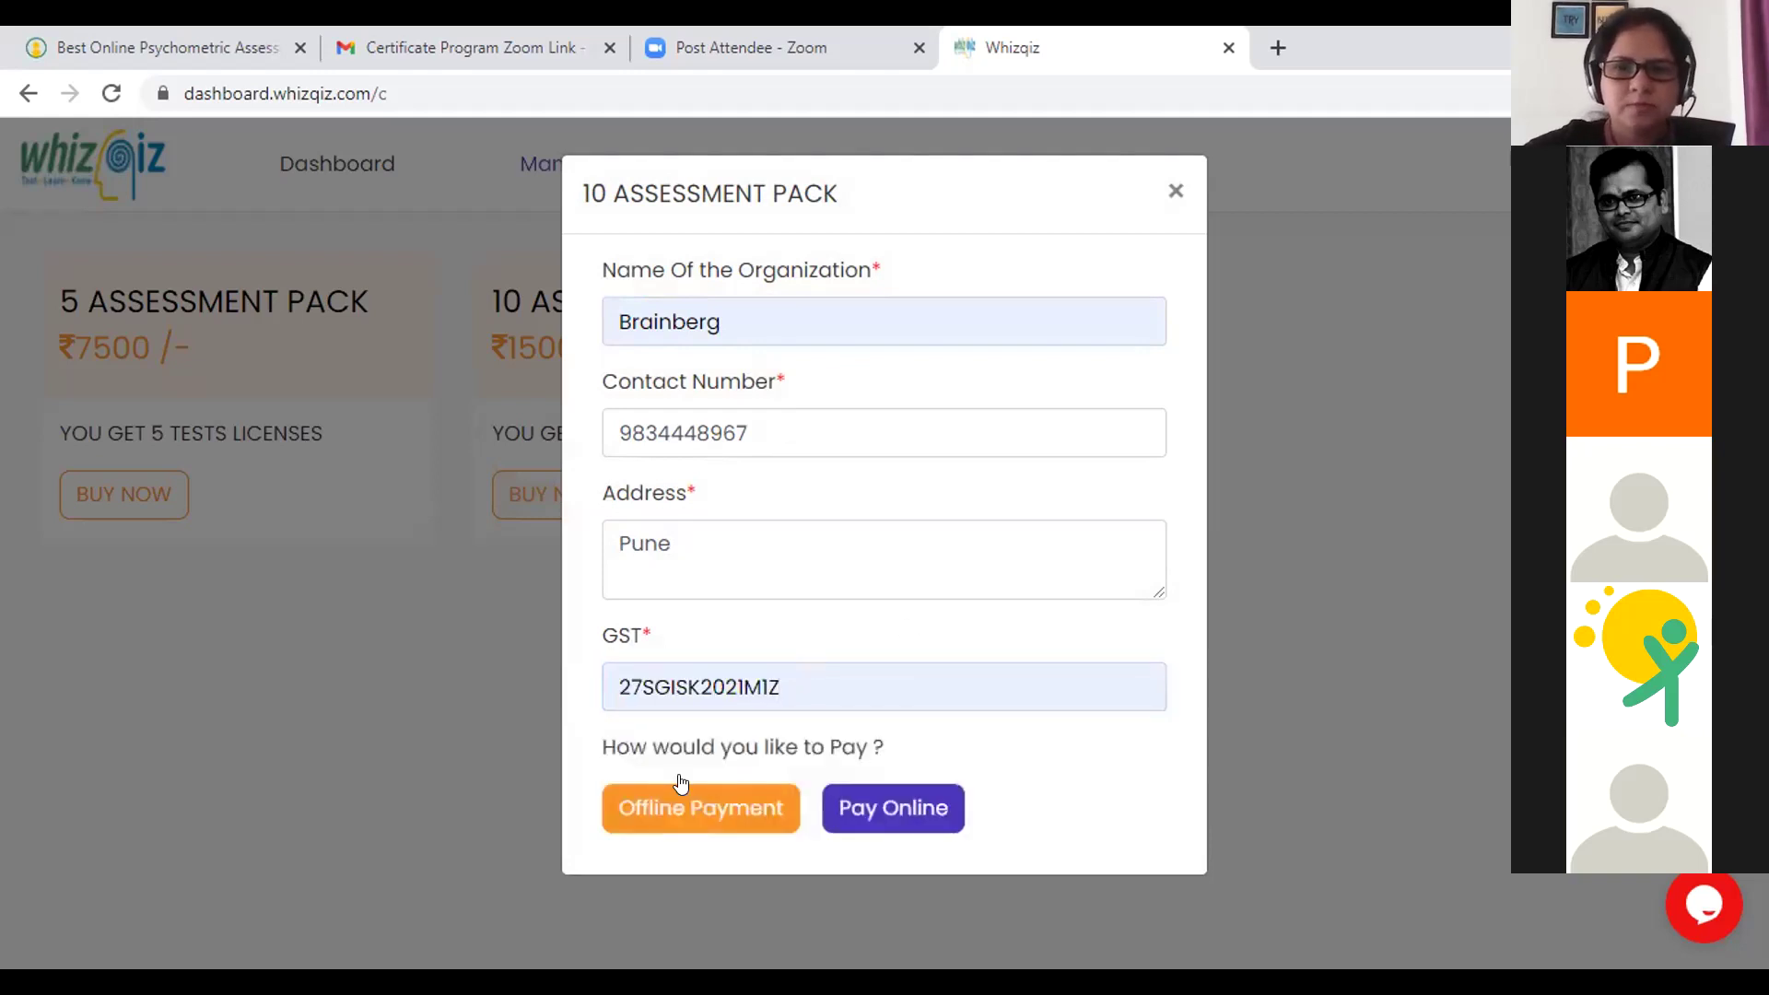
click(726, 811)
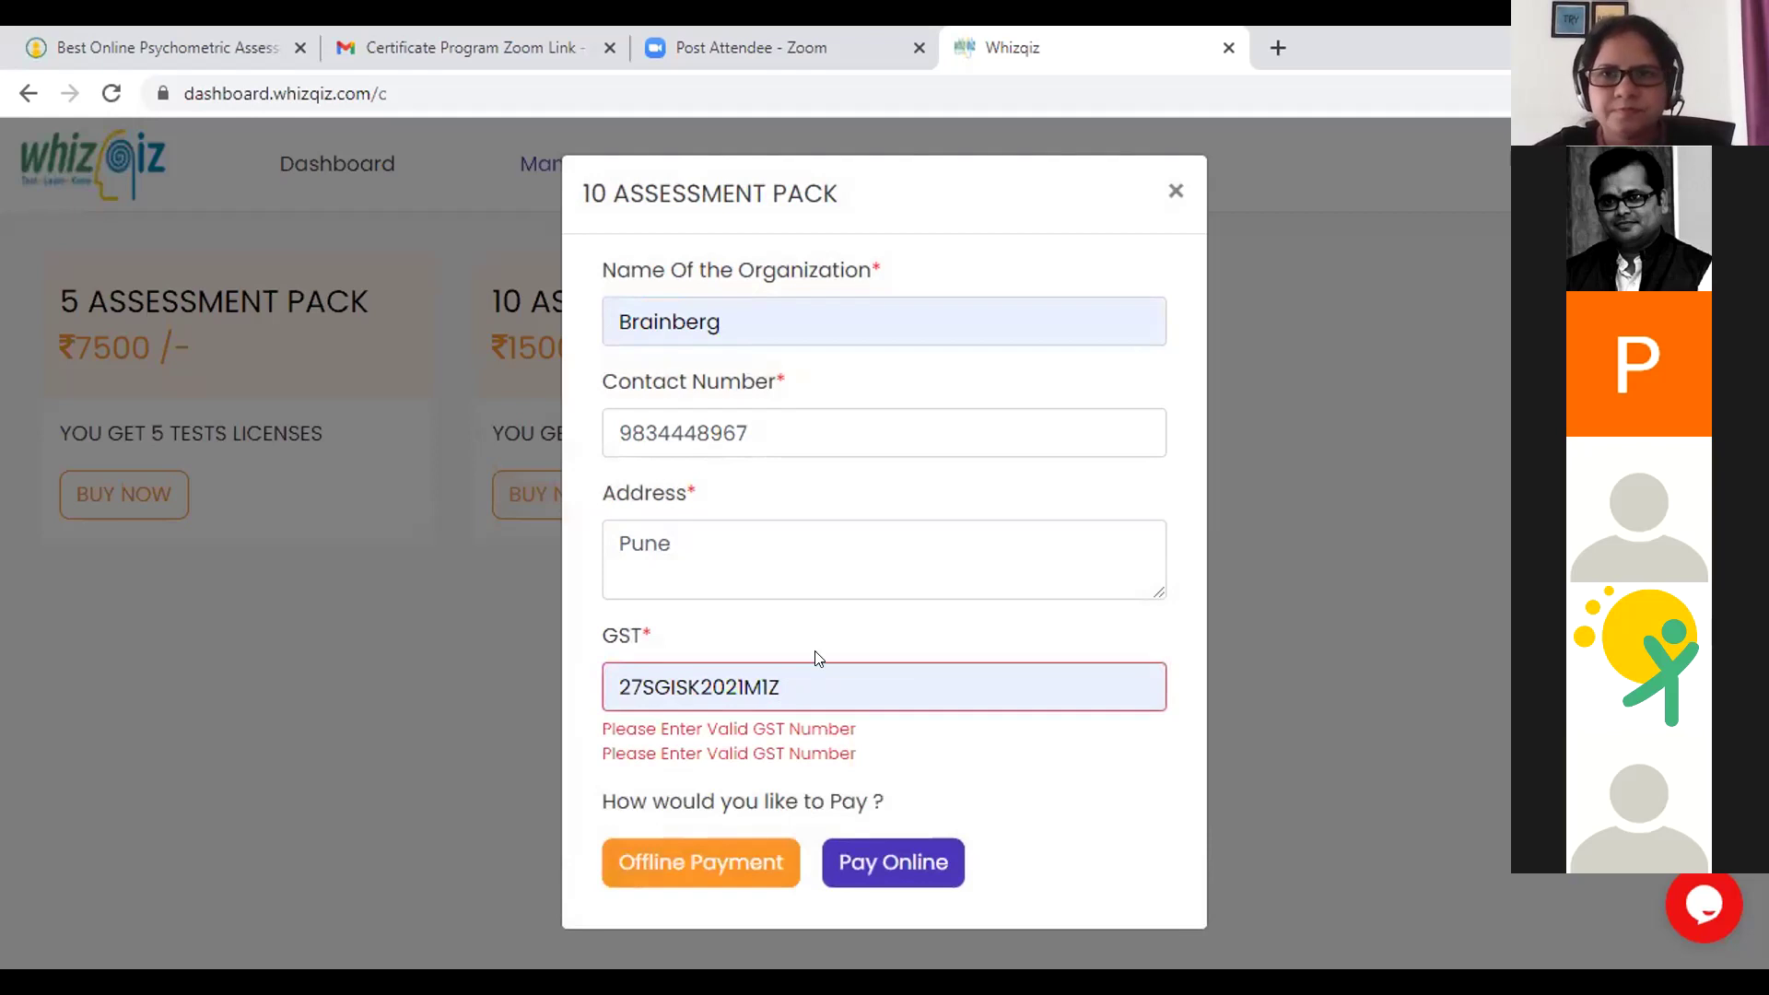
Replace the rejected GST value with another saved number and place the offline-payment order.
click(655, 686)
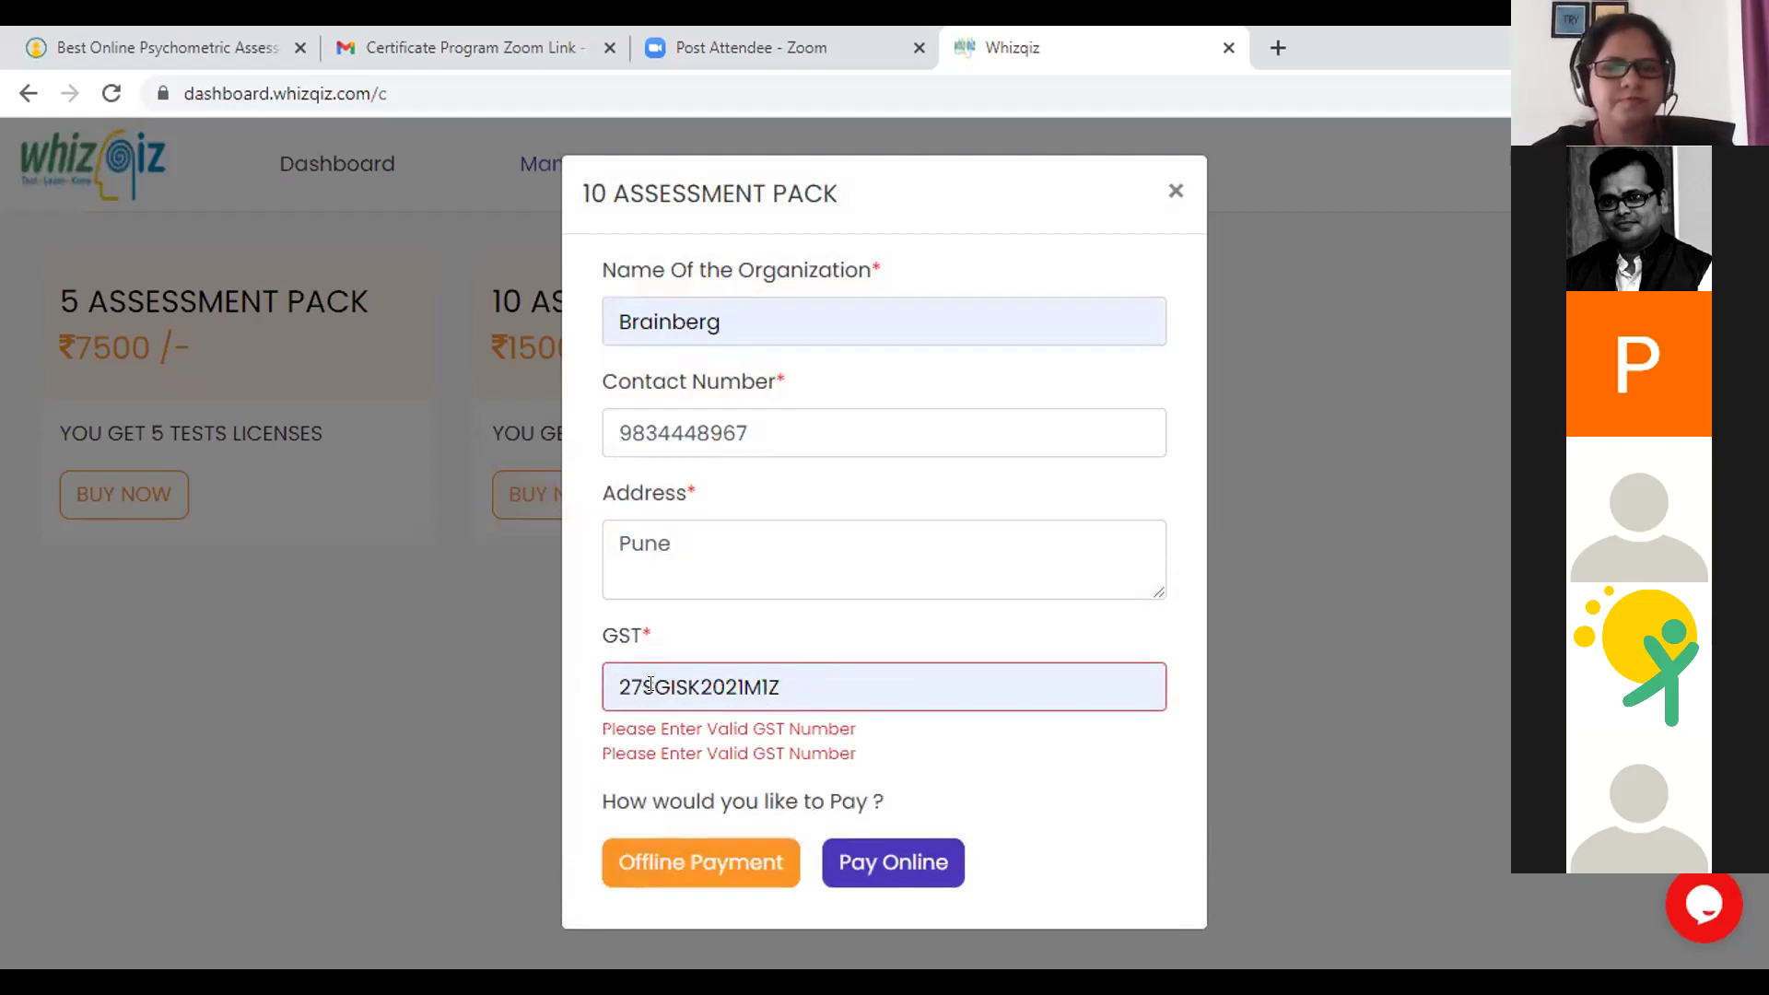
drag(798, 668, 551, 658)
key(BackSpace)
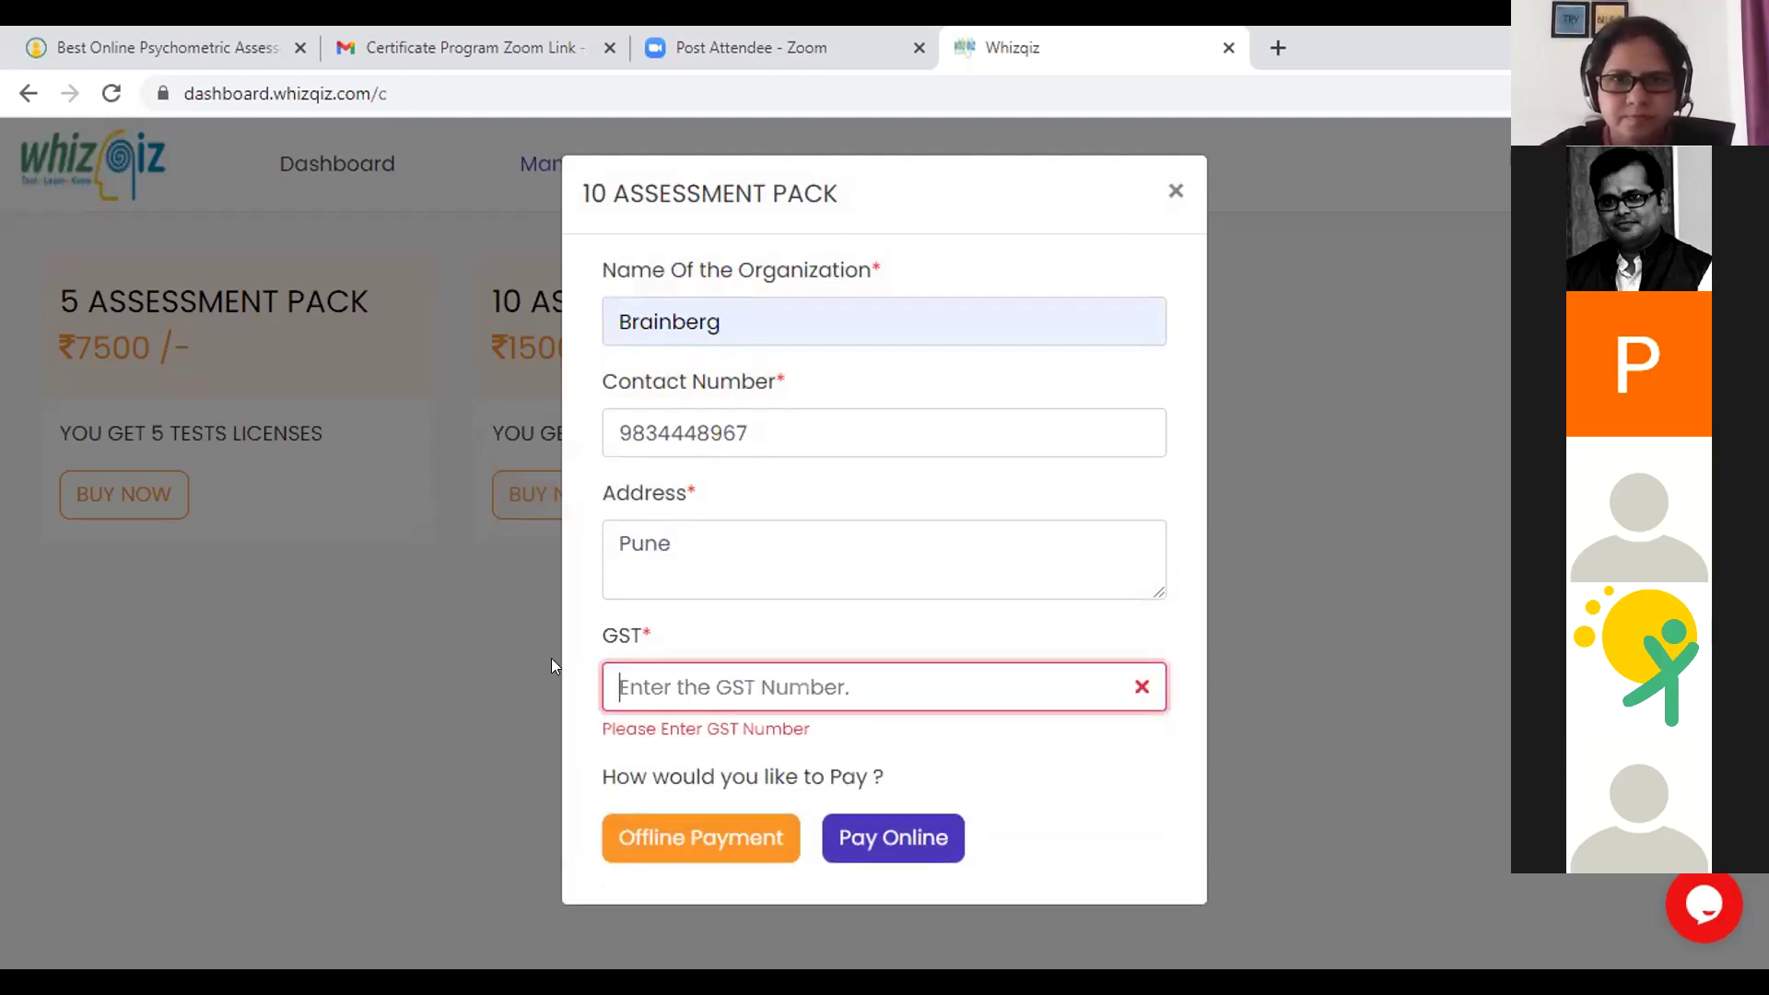
click(642, 668)
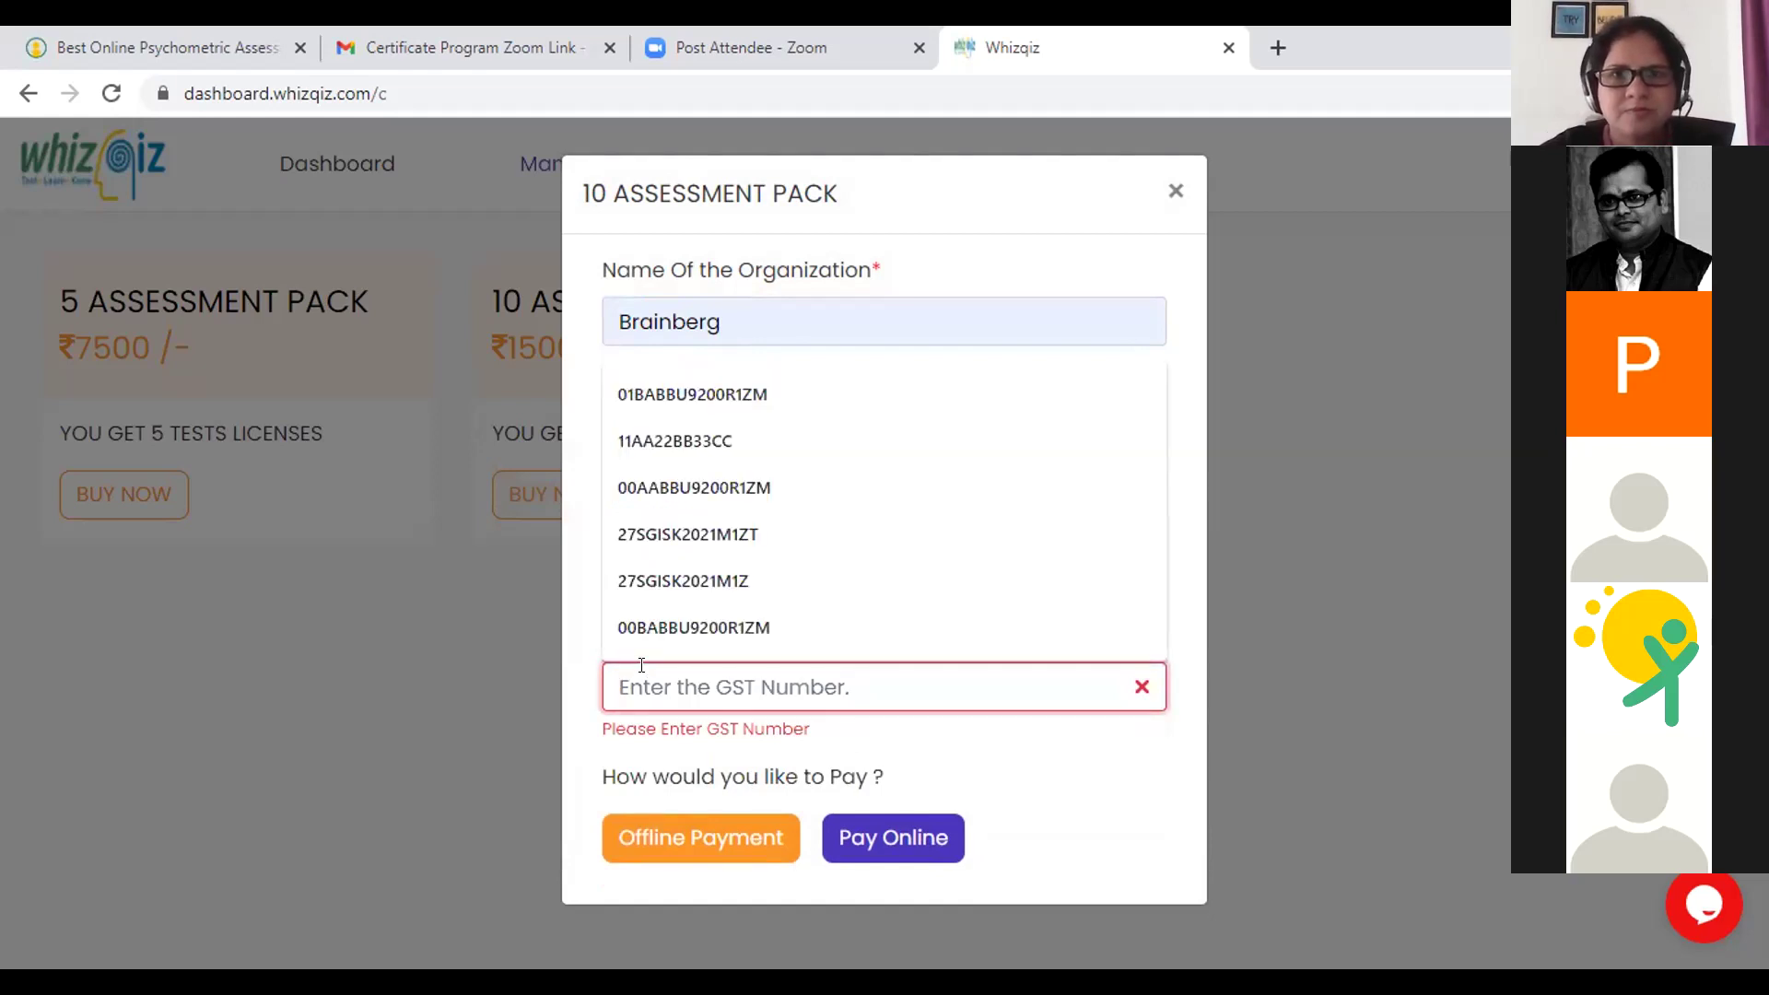
click(735, 400)
click(664, 689)
click(691, 805)
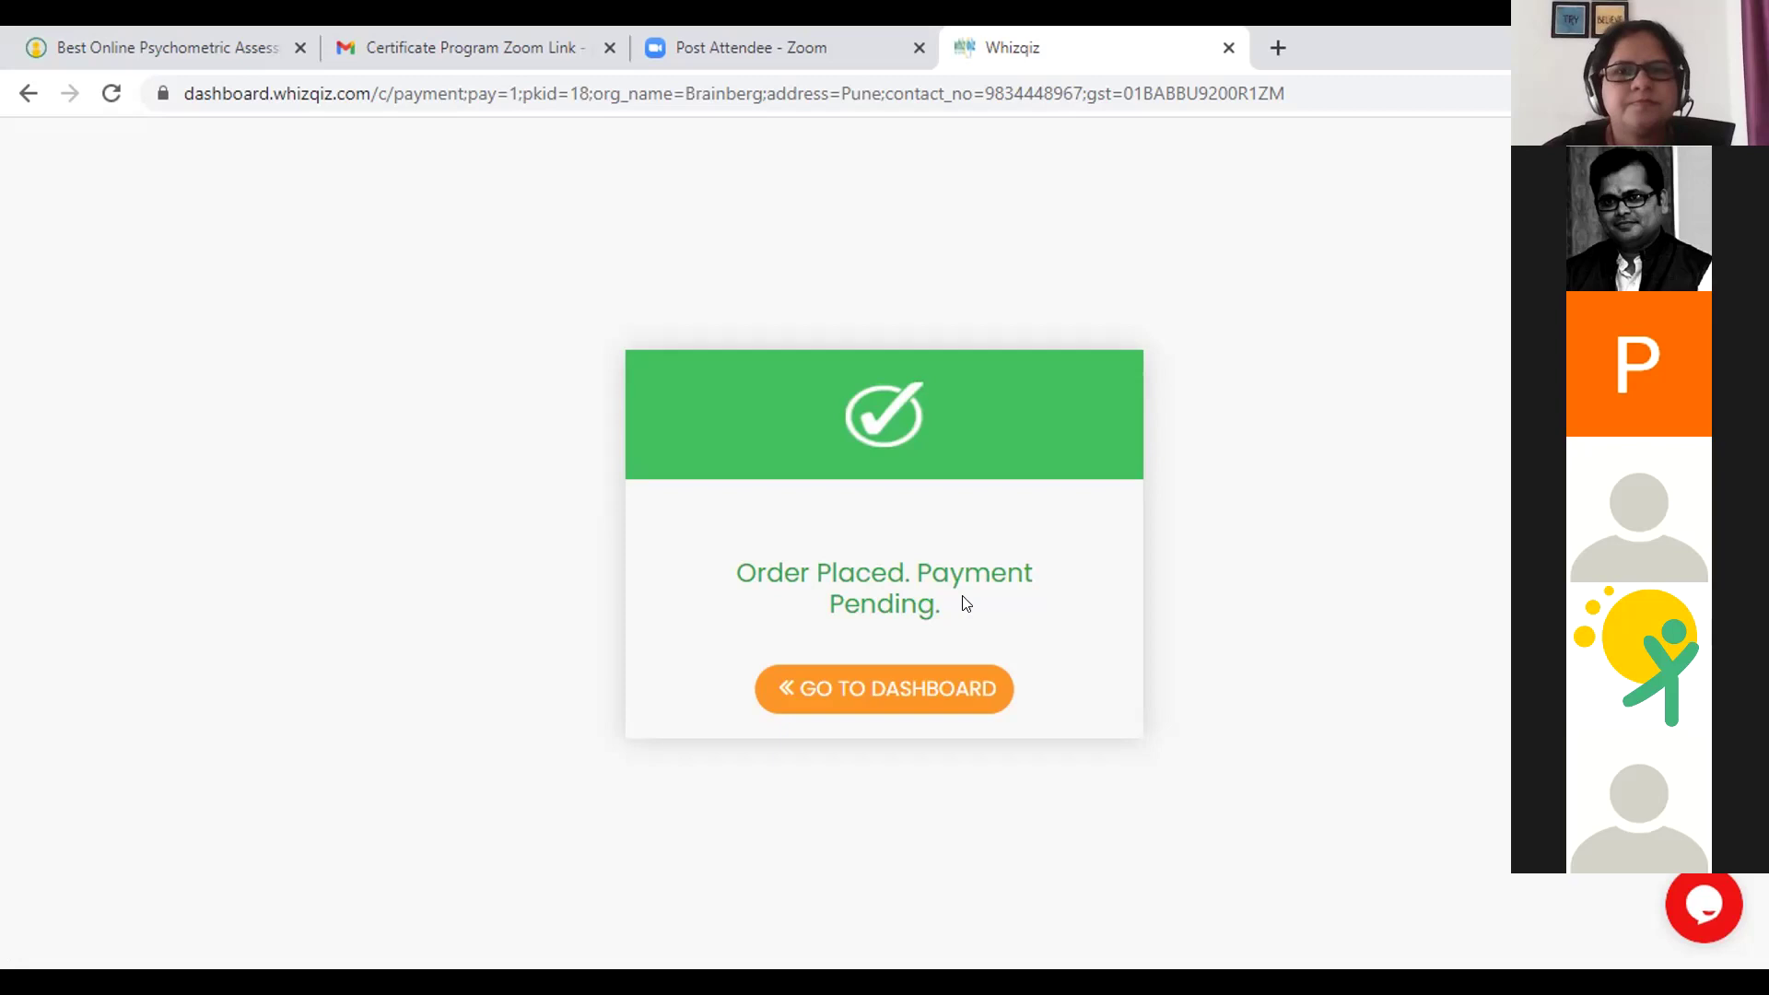
Review the placed order in order history, then return to the dashboard's 10 New subjects.
click(884, 687)
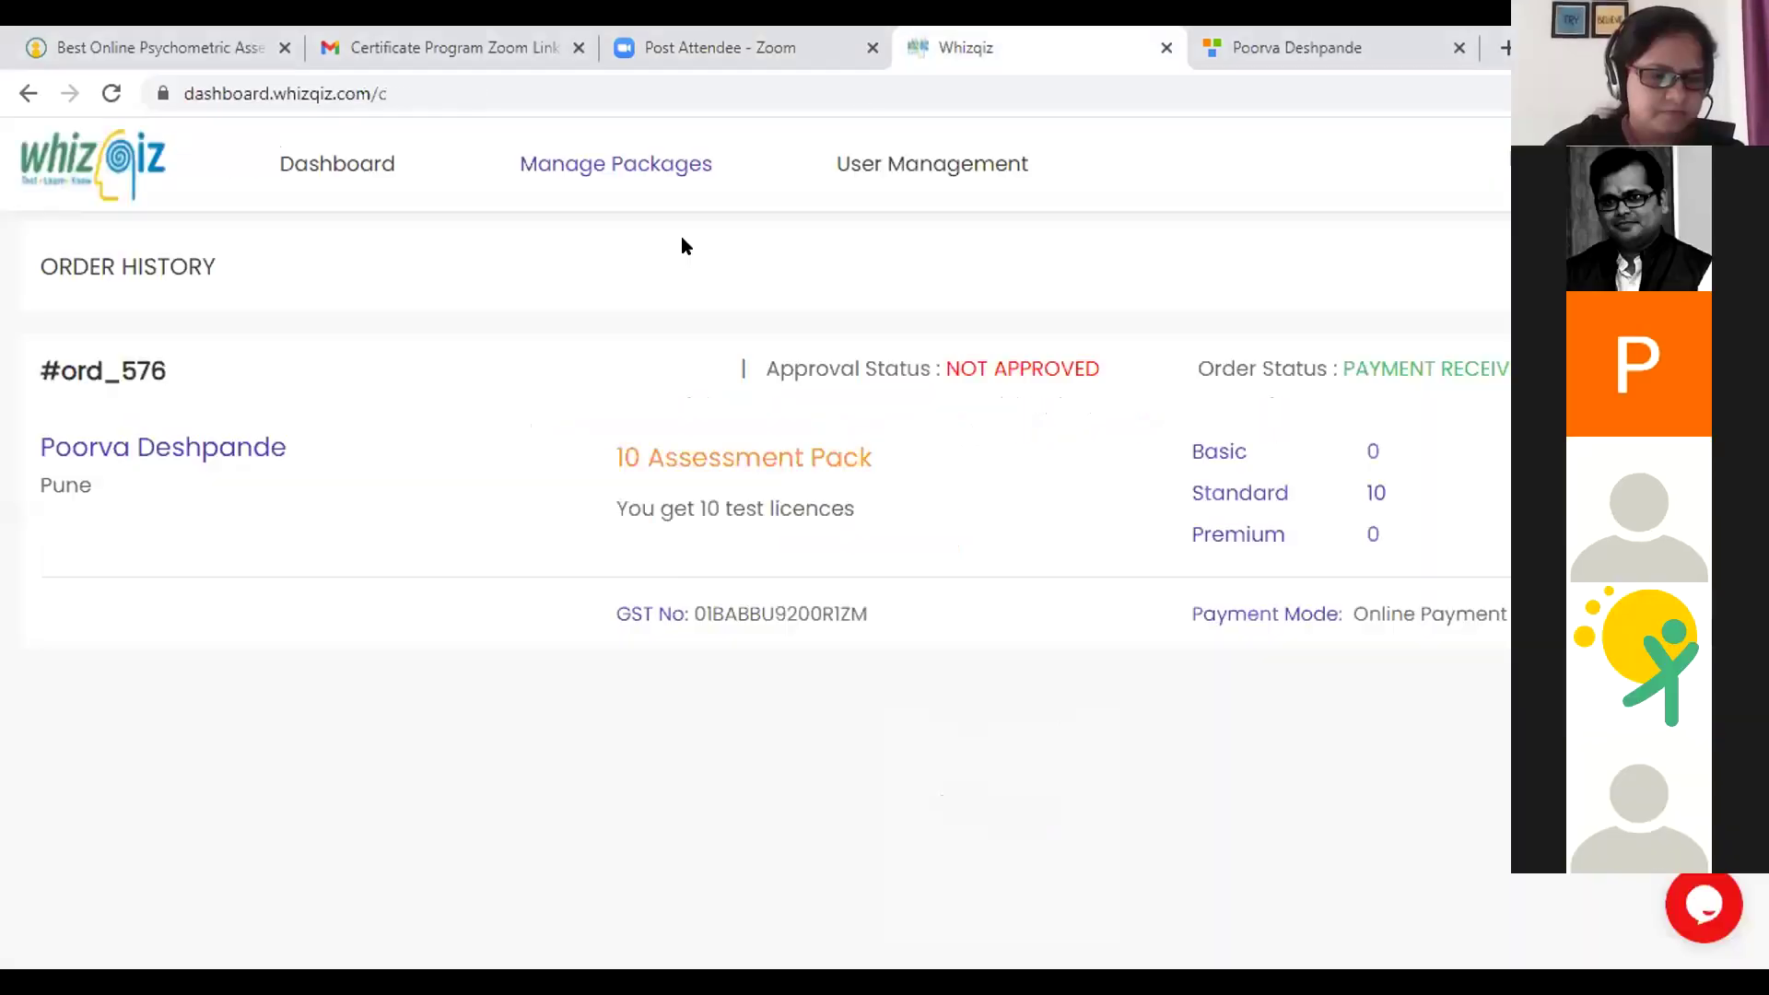
click(312, 164)
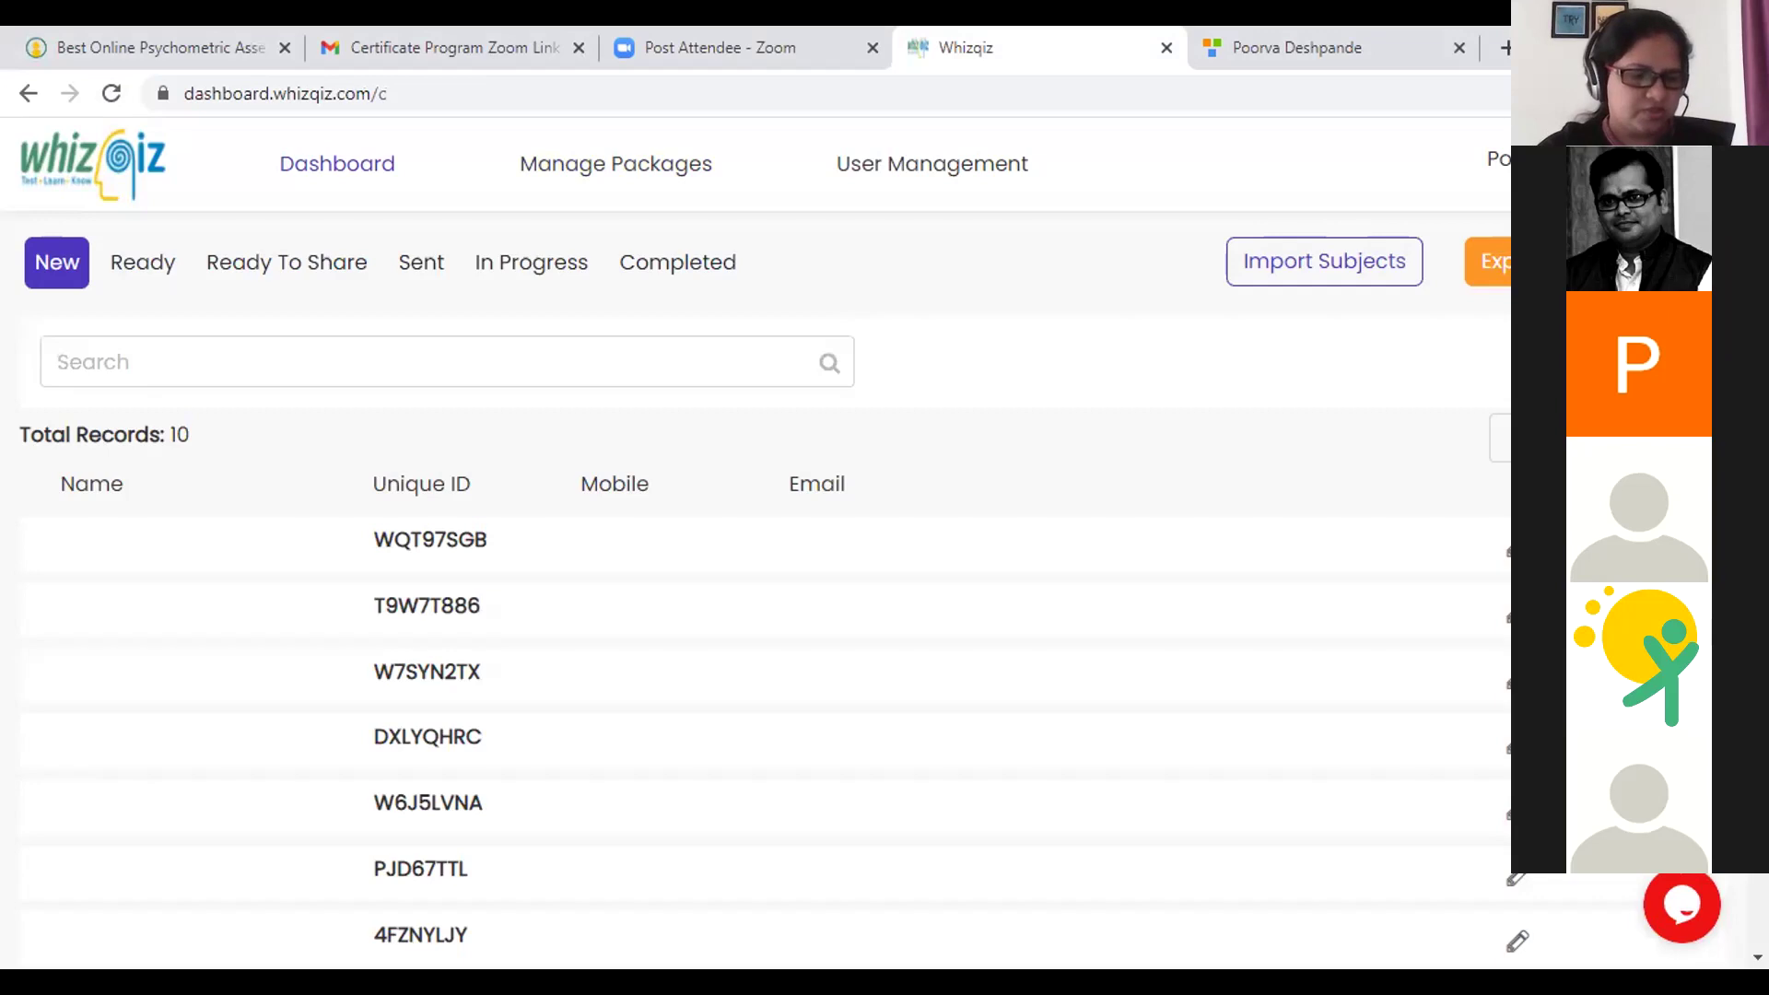
Look over the New subjects list, checking subject ID WQT97SGB and the 10-record total.
scroll(585, 526, down, 2)
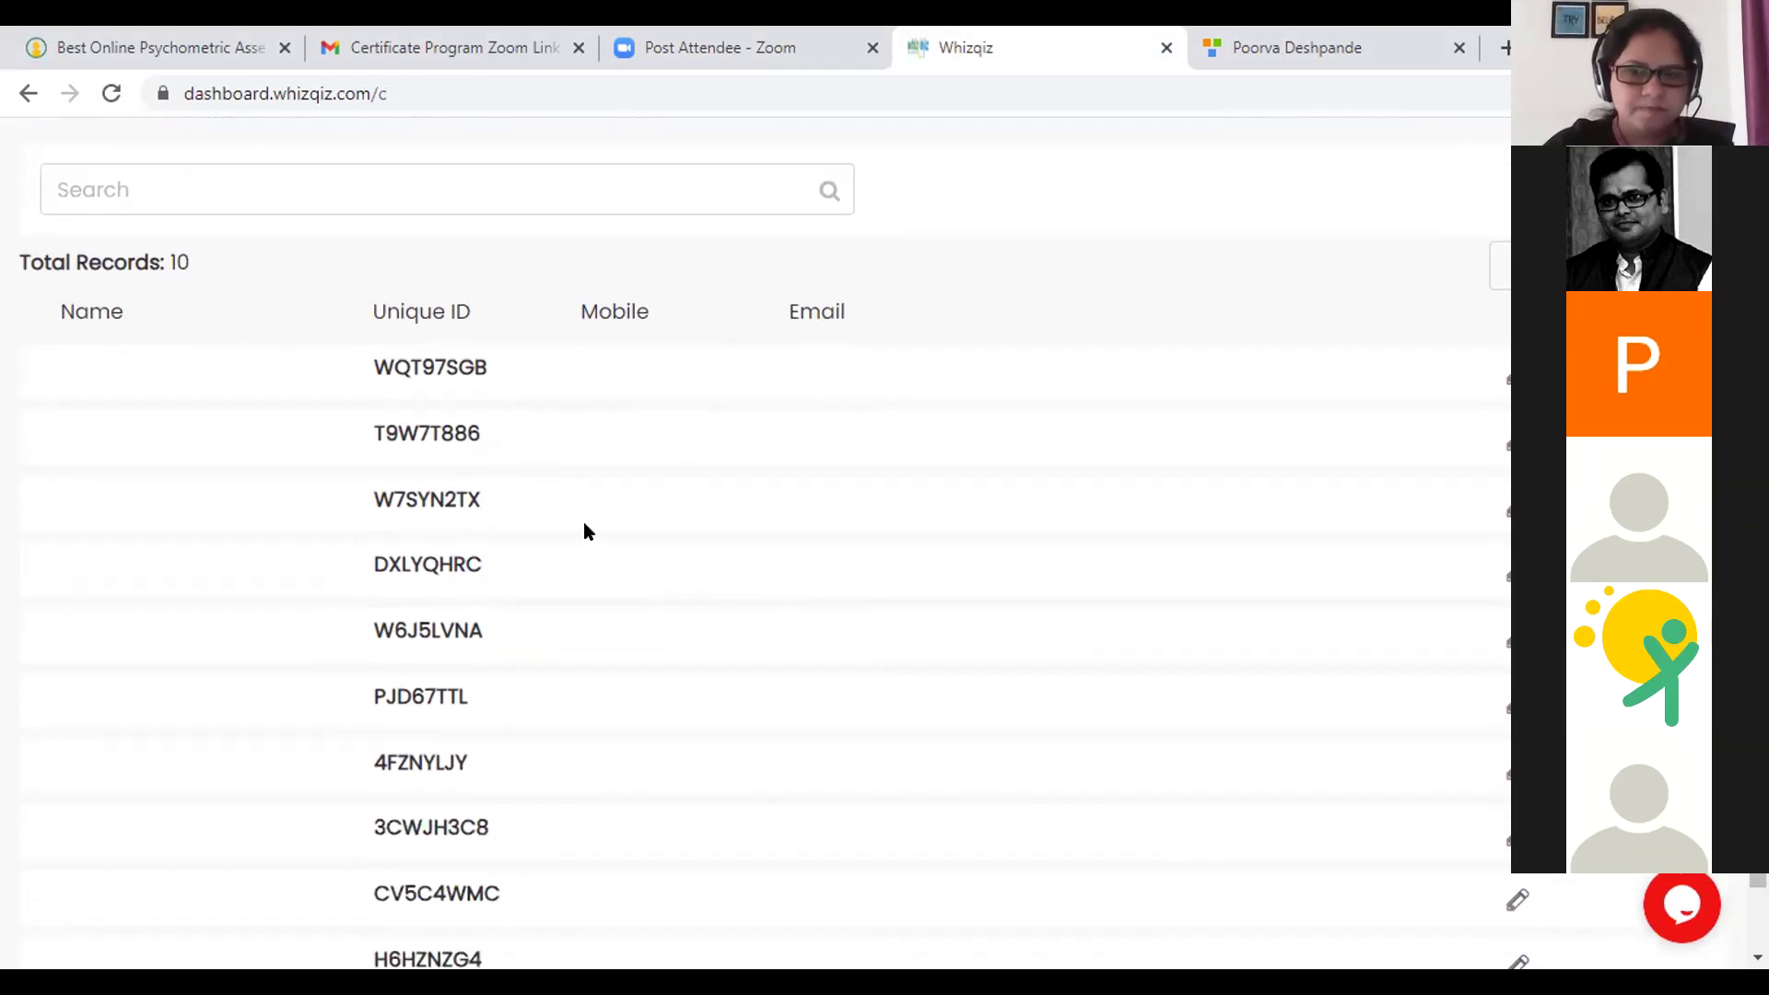
drag(366, 369, 501, 375)
click(501, 375)
scroll(501, 375, down, 1)
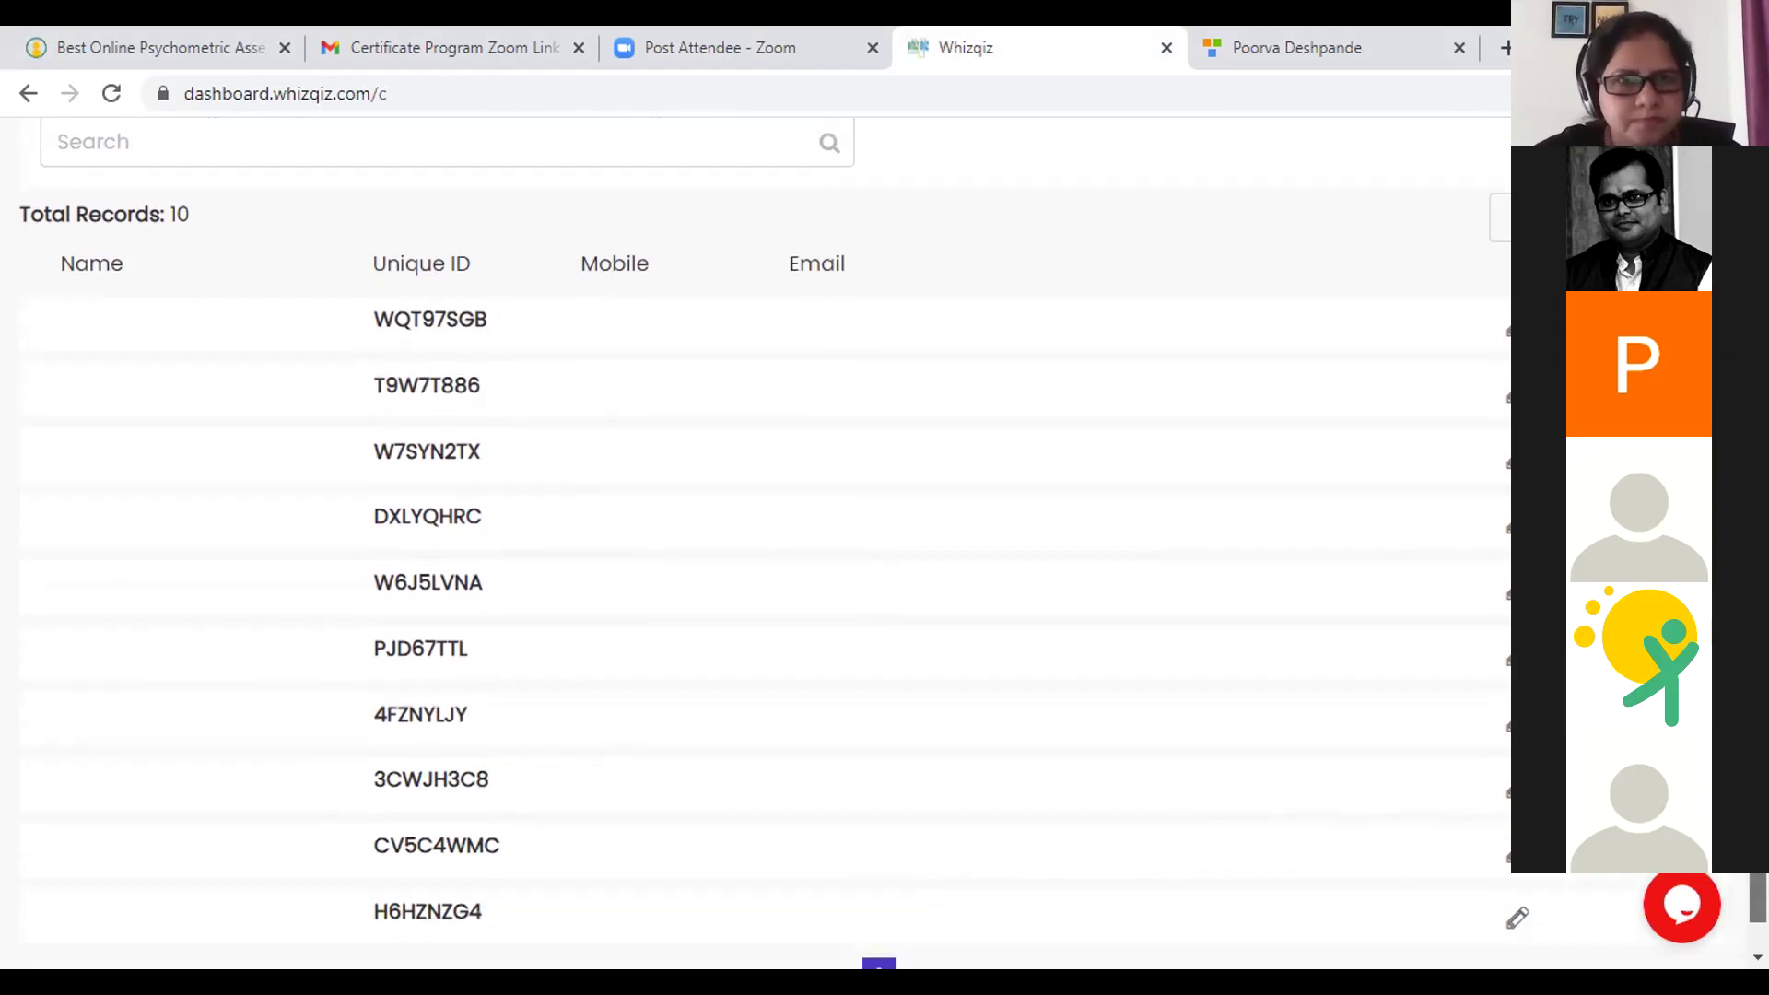
scroll(502, 375, up, 1)
scroll(765, 544, down, 1)
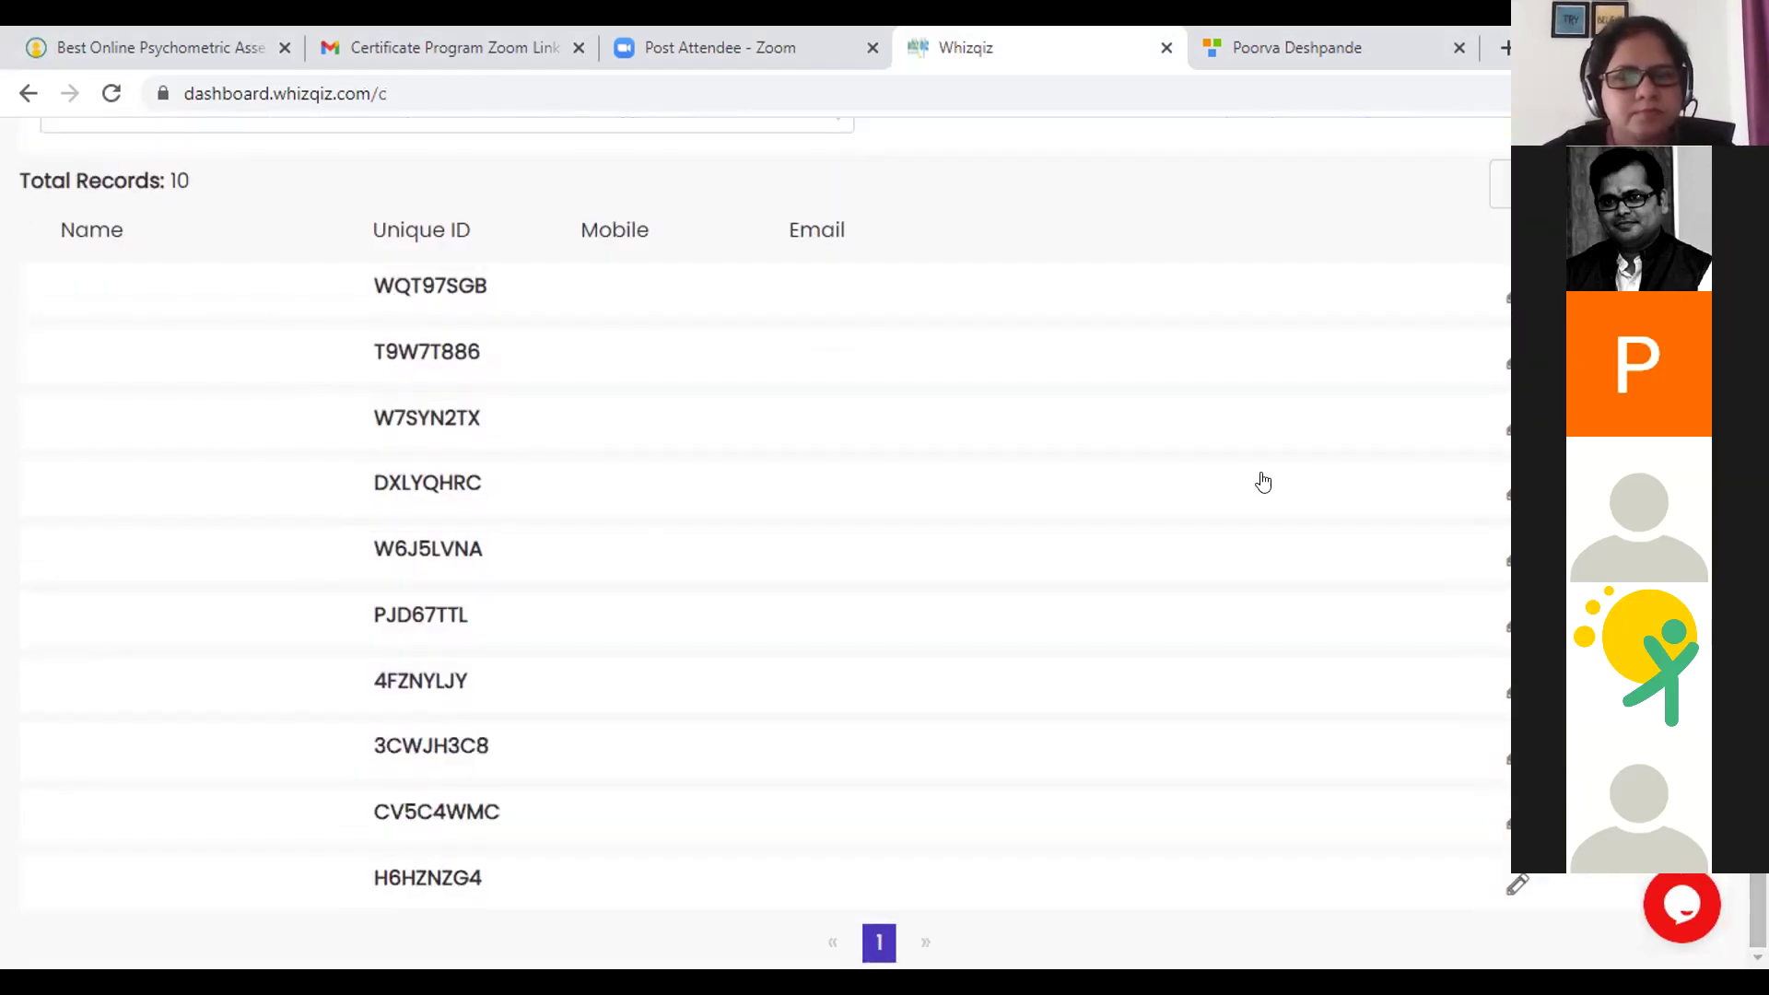
drag(190, 181, 160, 175)
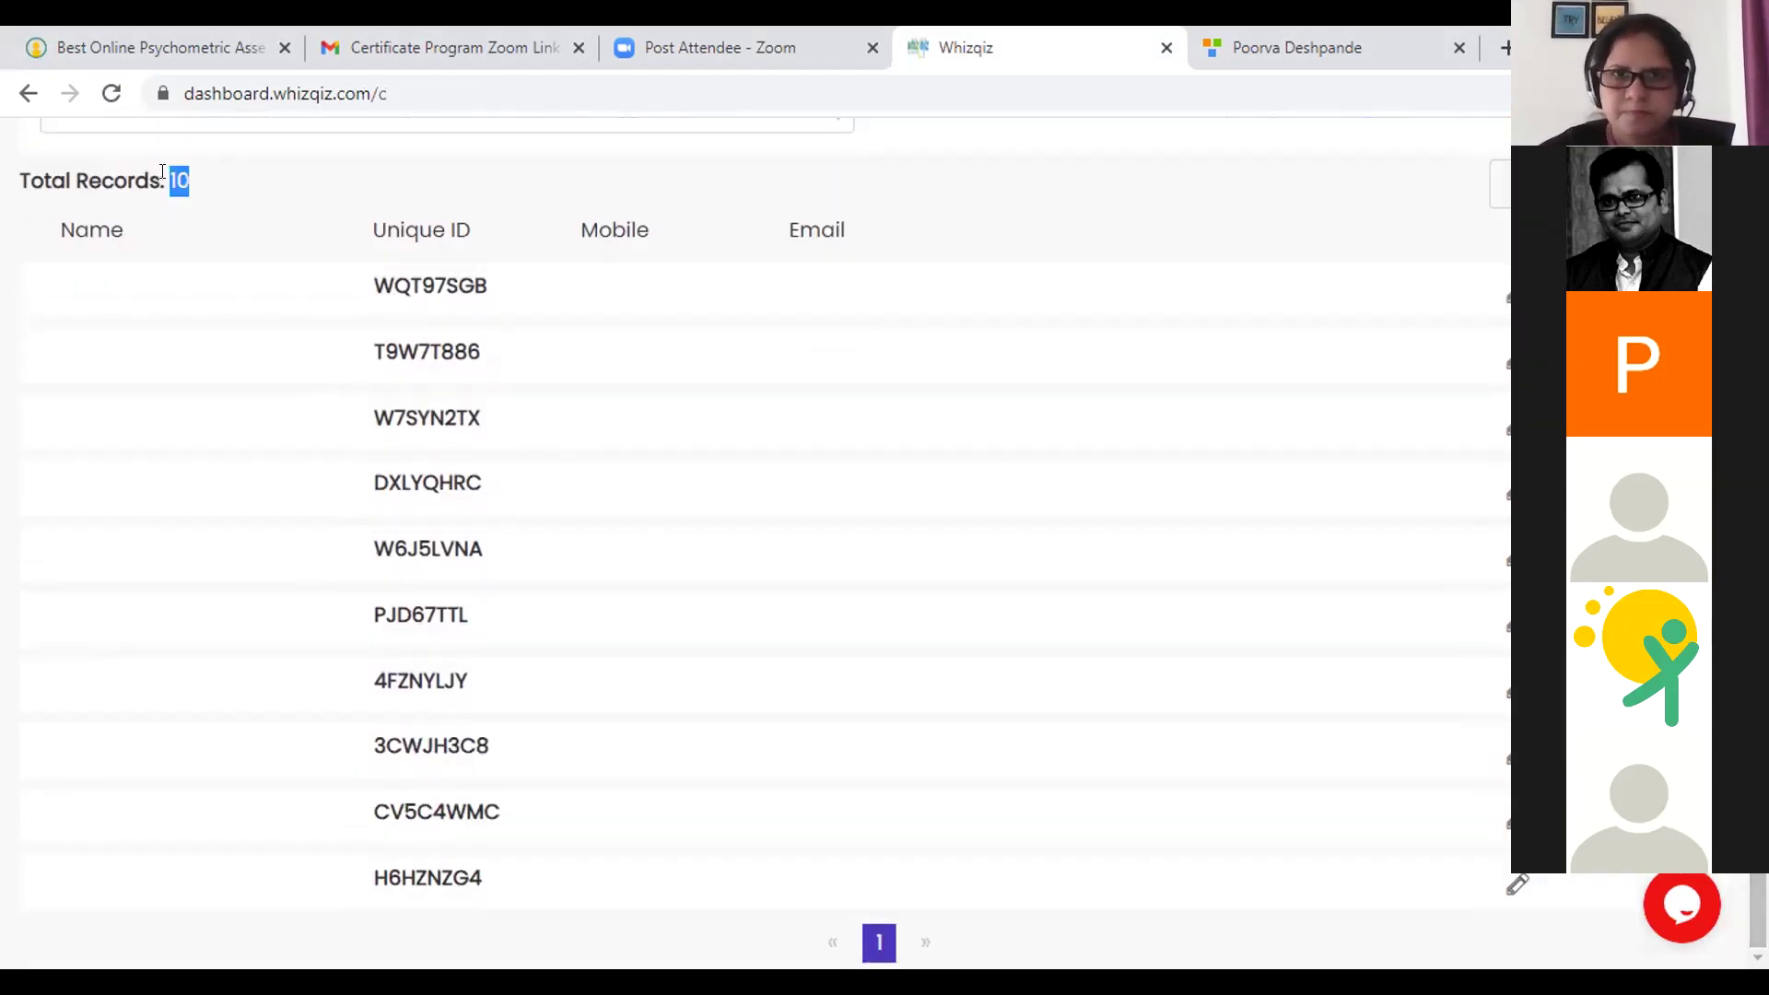
click(467, 254)
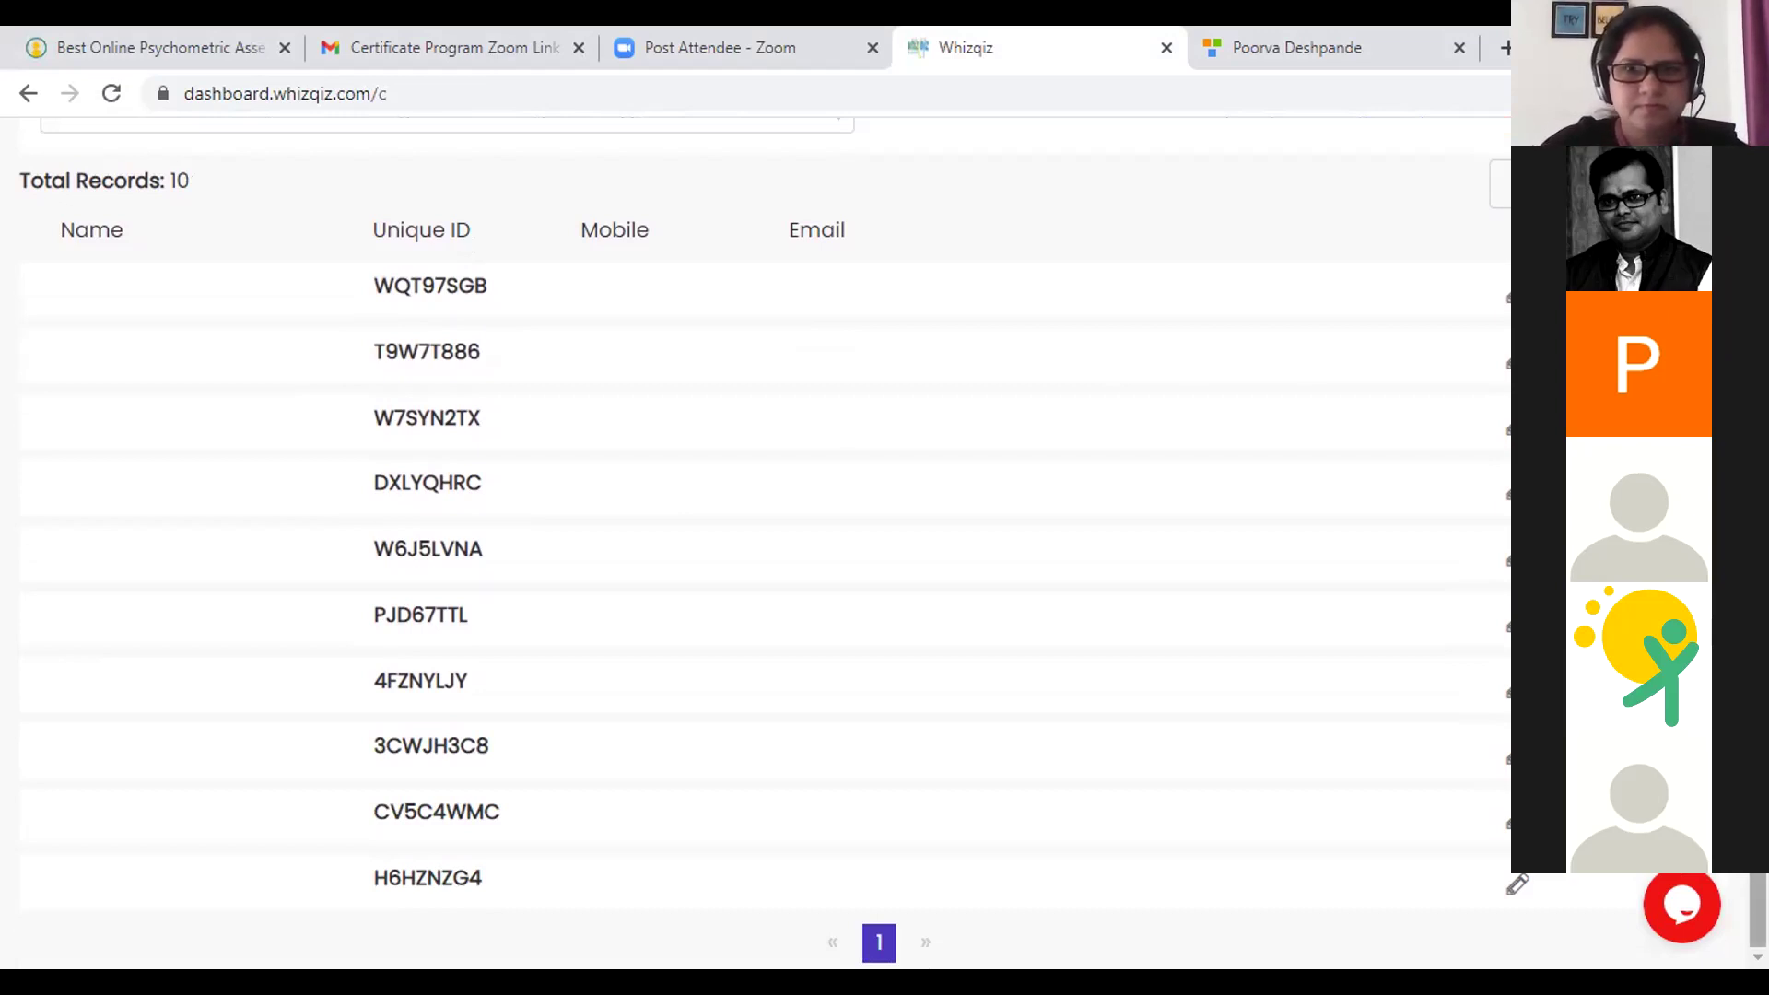
Open Manage Packages to see the 5 Assessment Pack (₹7500) and 10 Assessment Pack (₹15000).
scroll(1306, 364, up, 2)
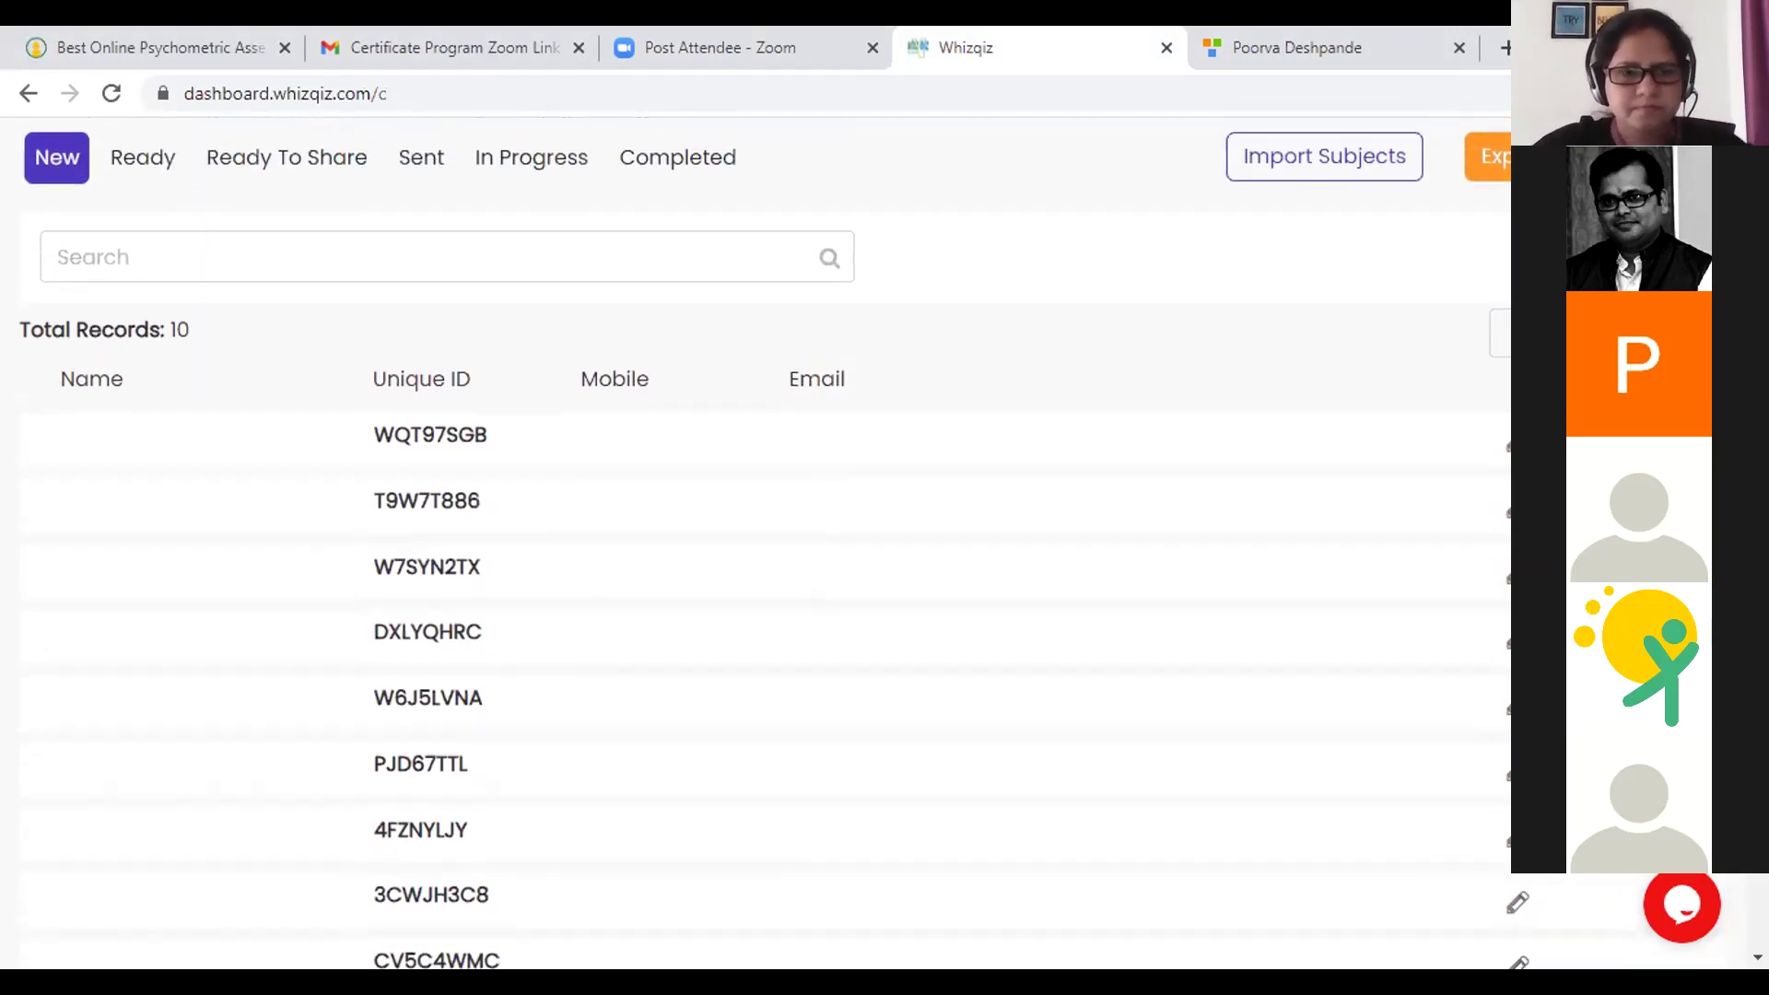
scroll(765, 544, up, 1)
scroll(644, 122, up, 1)
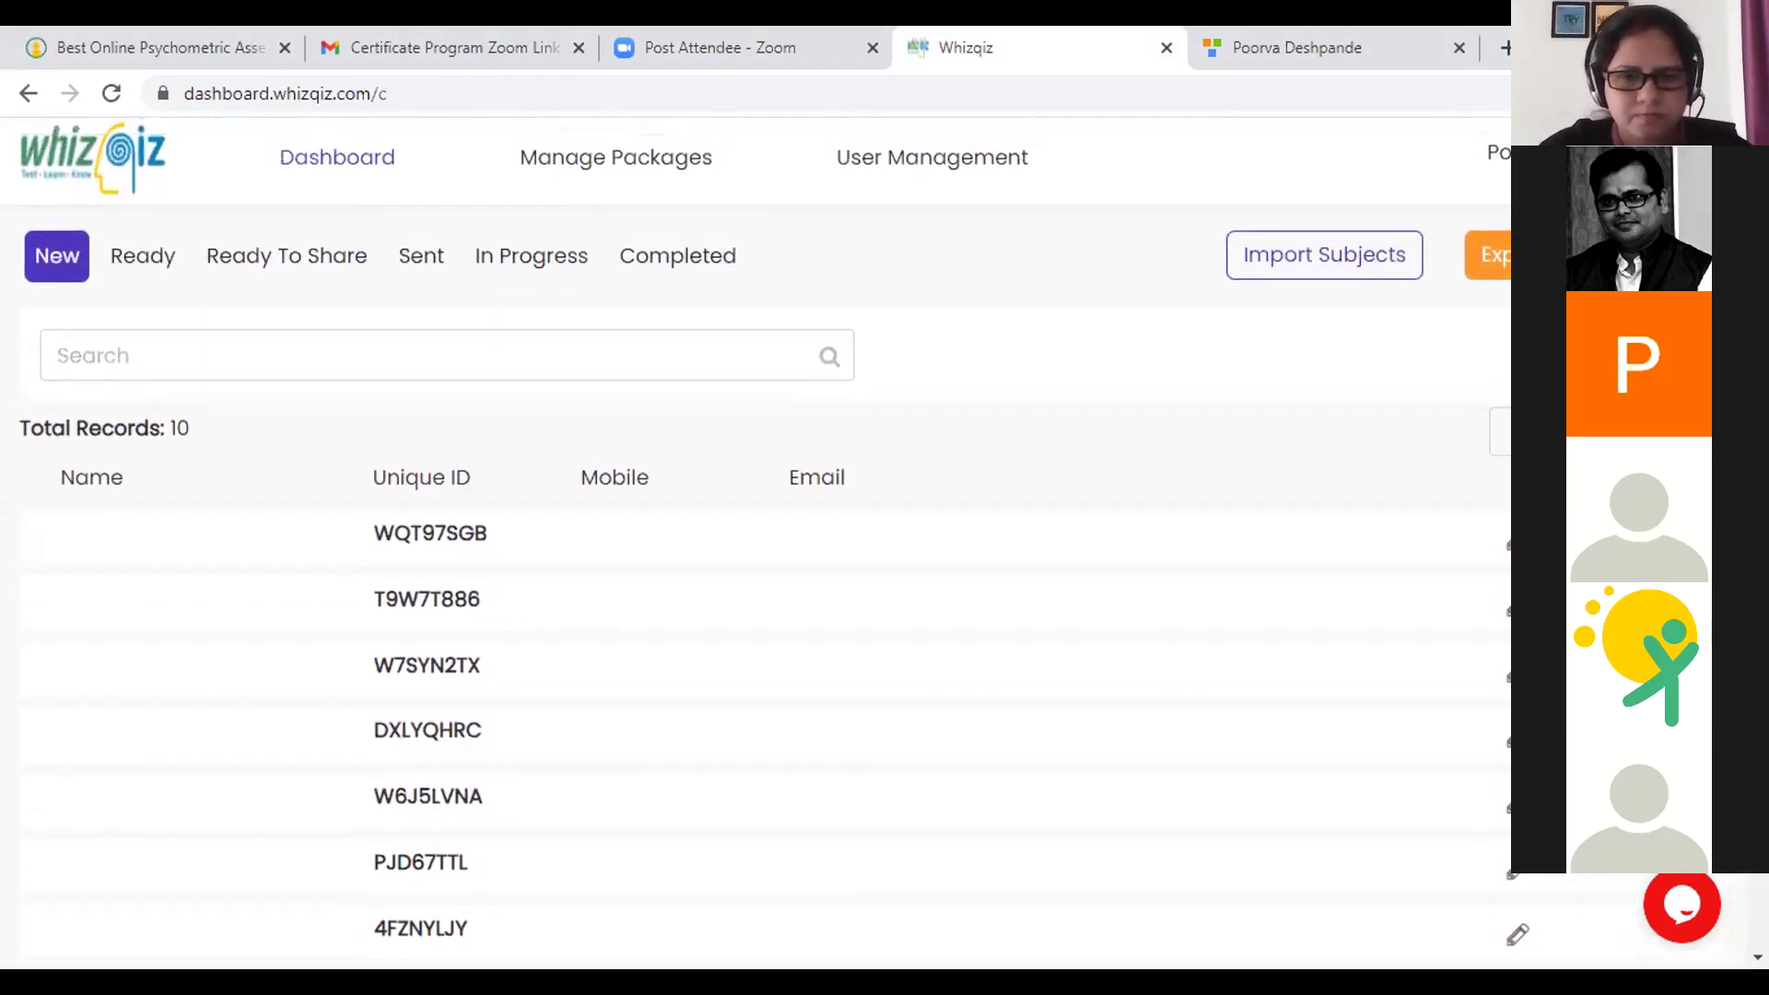
click(674, 163)
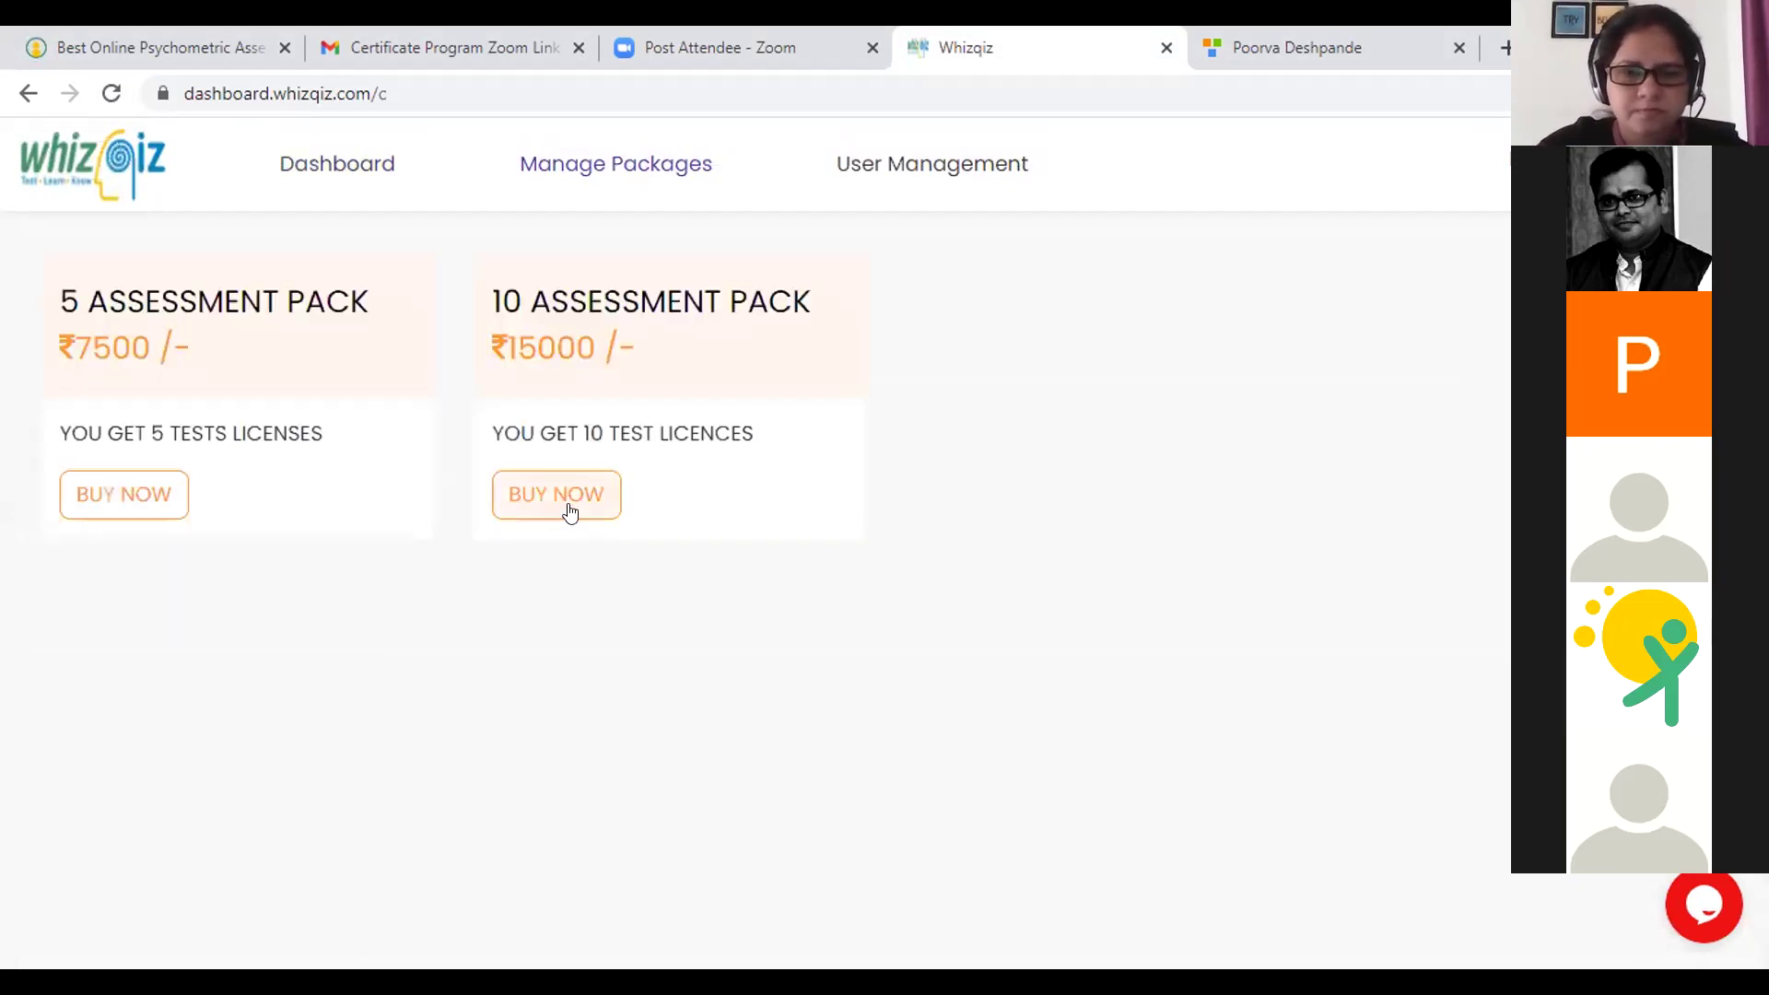
Preview the 10 Assessment Pack purchase form, close it without ordering, and open Order History.
click(569, 498)
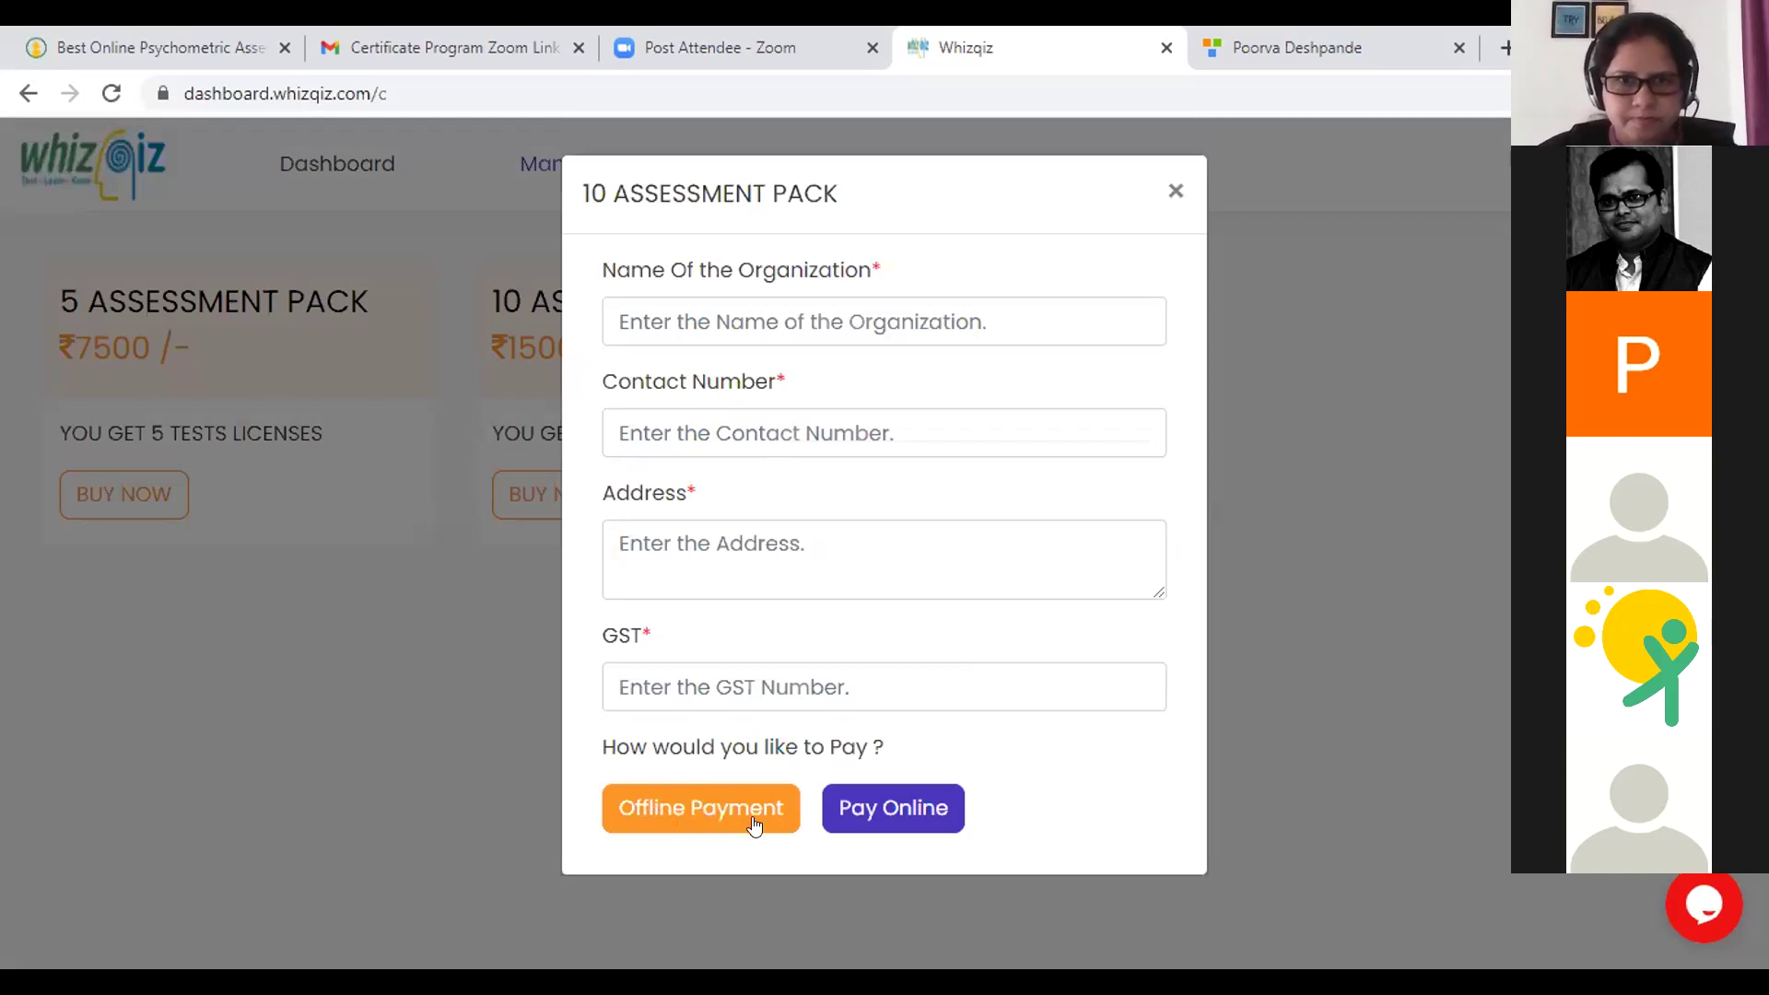
click(1175, 191)
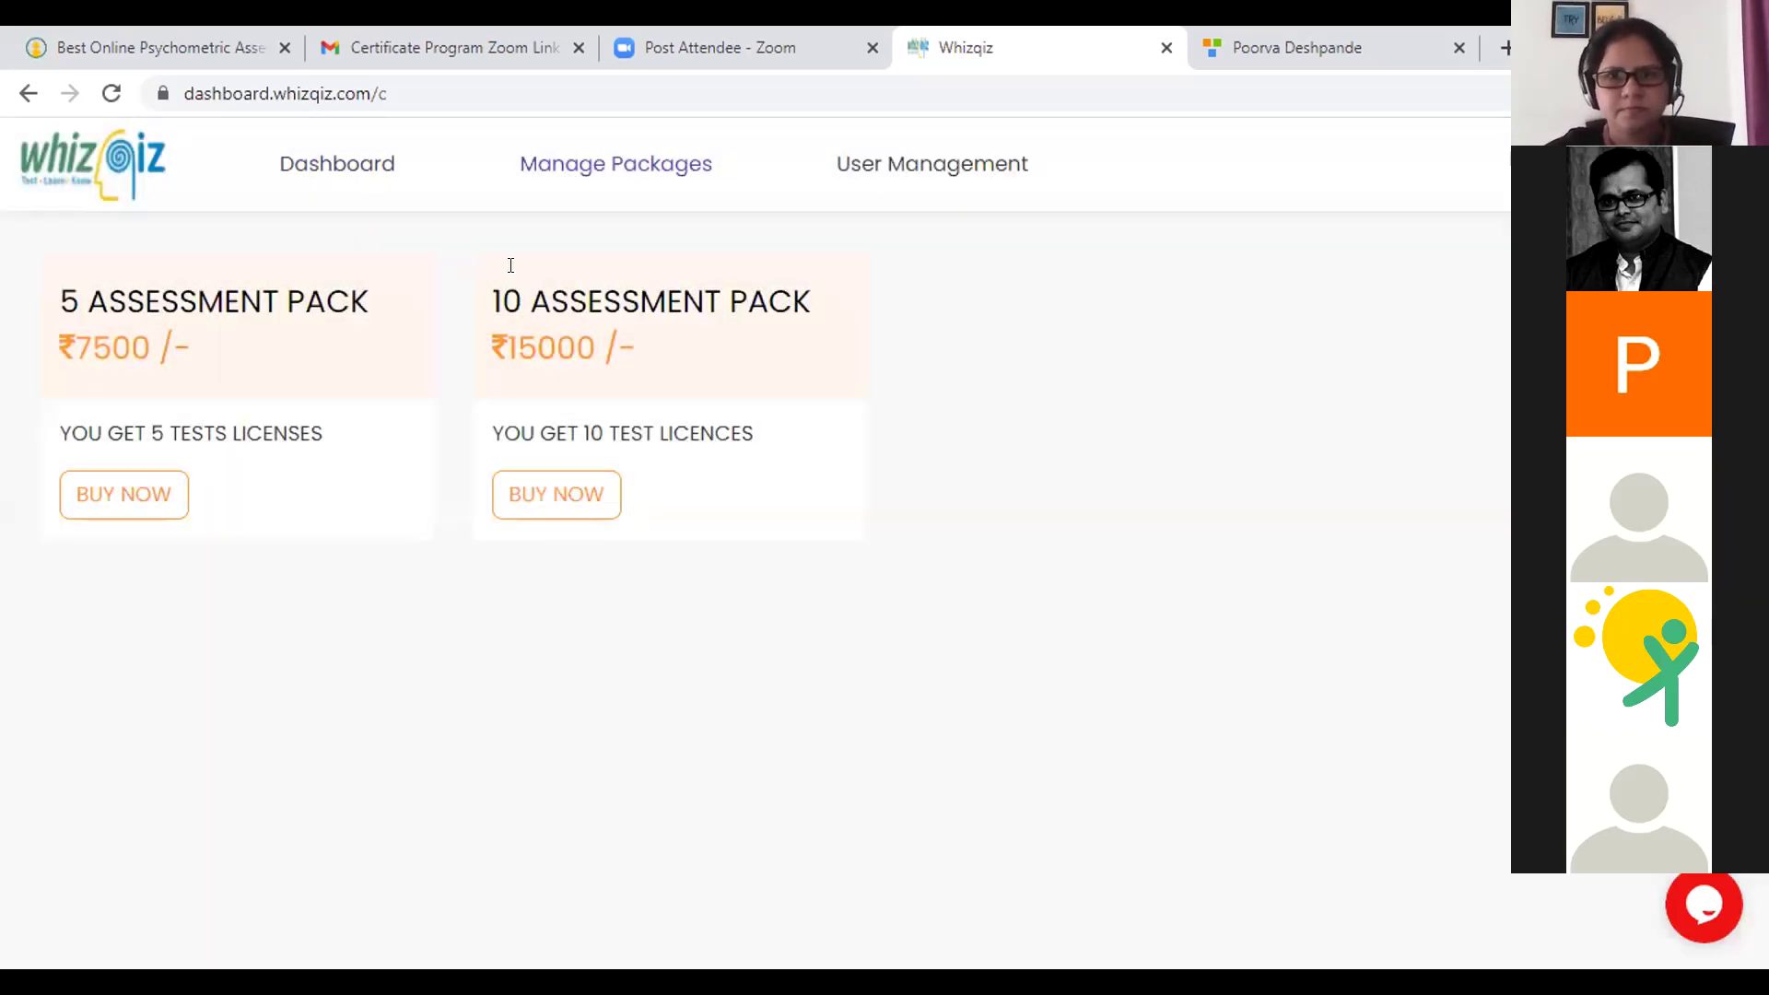
click(643, 147)
Check the approved past order's number, then return to the dashboard's New subjects list.
drag(61, 371, 178, 385)
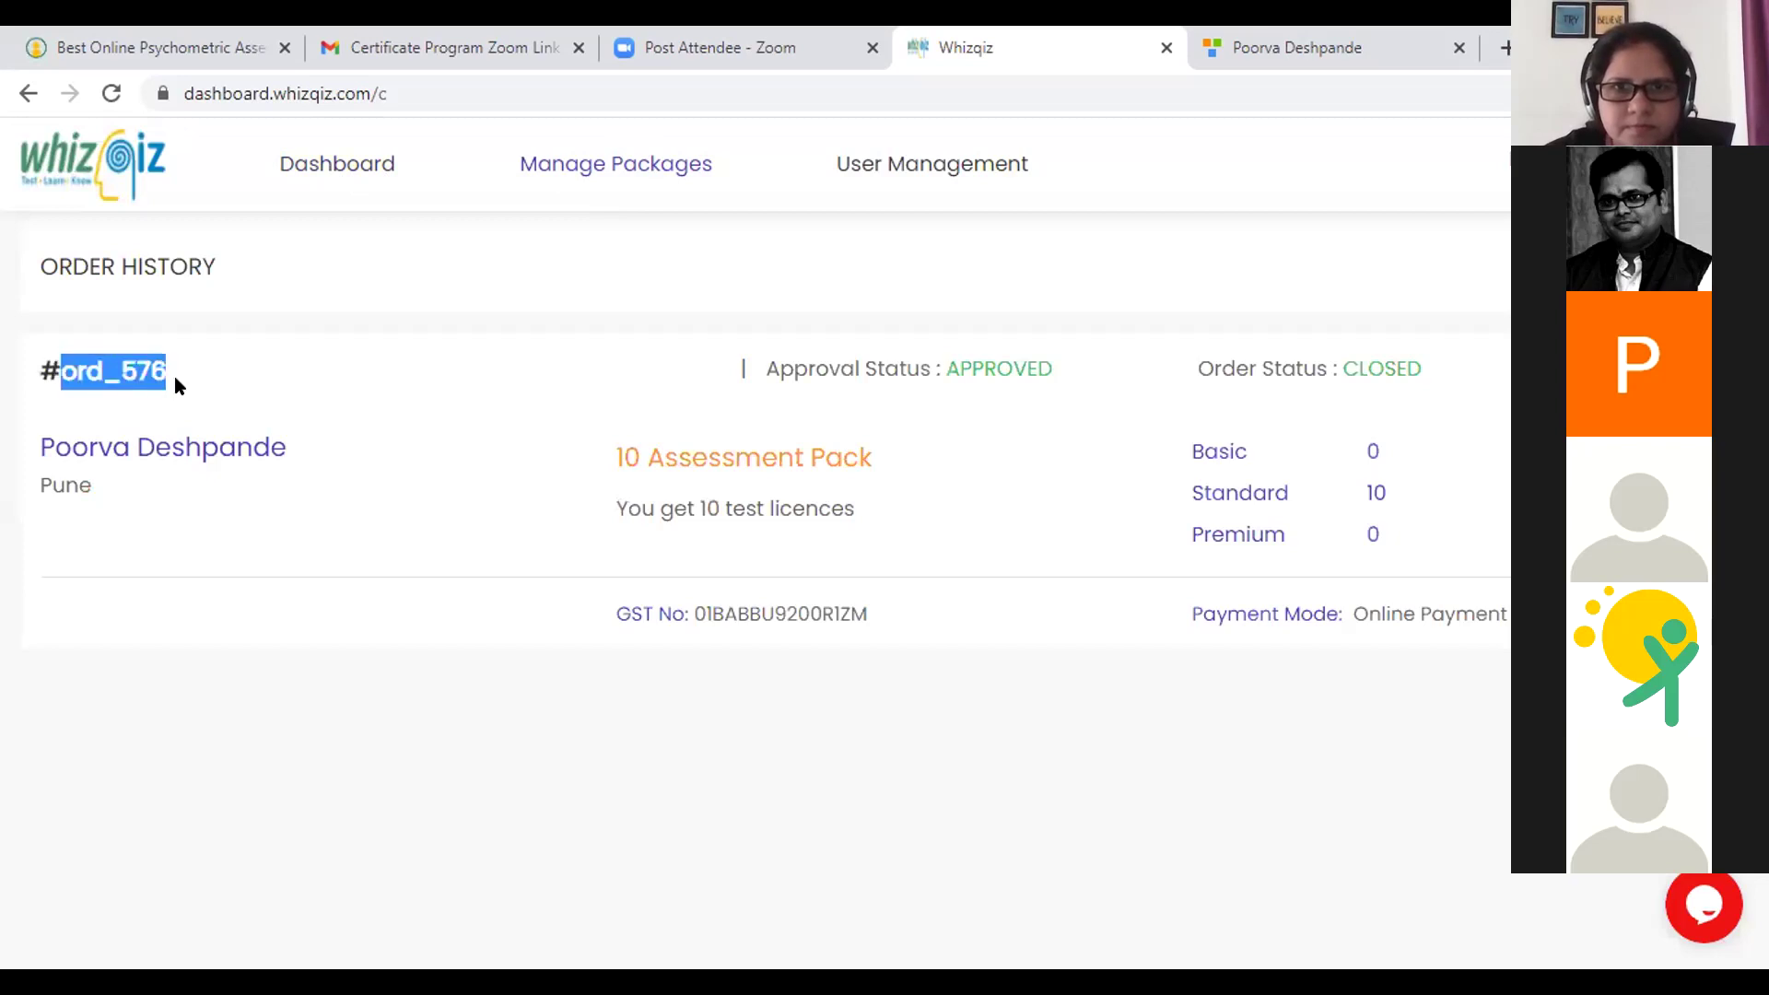
click(200, 380)
drag(55, 369, 175, 383)
click(175, 385)
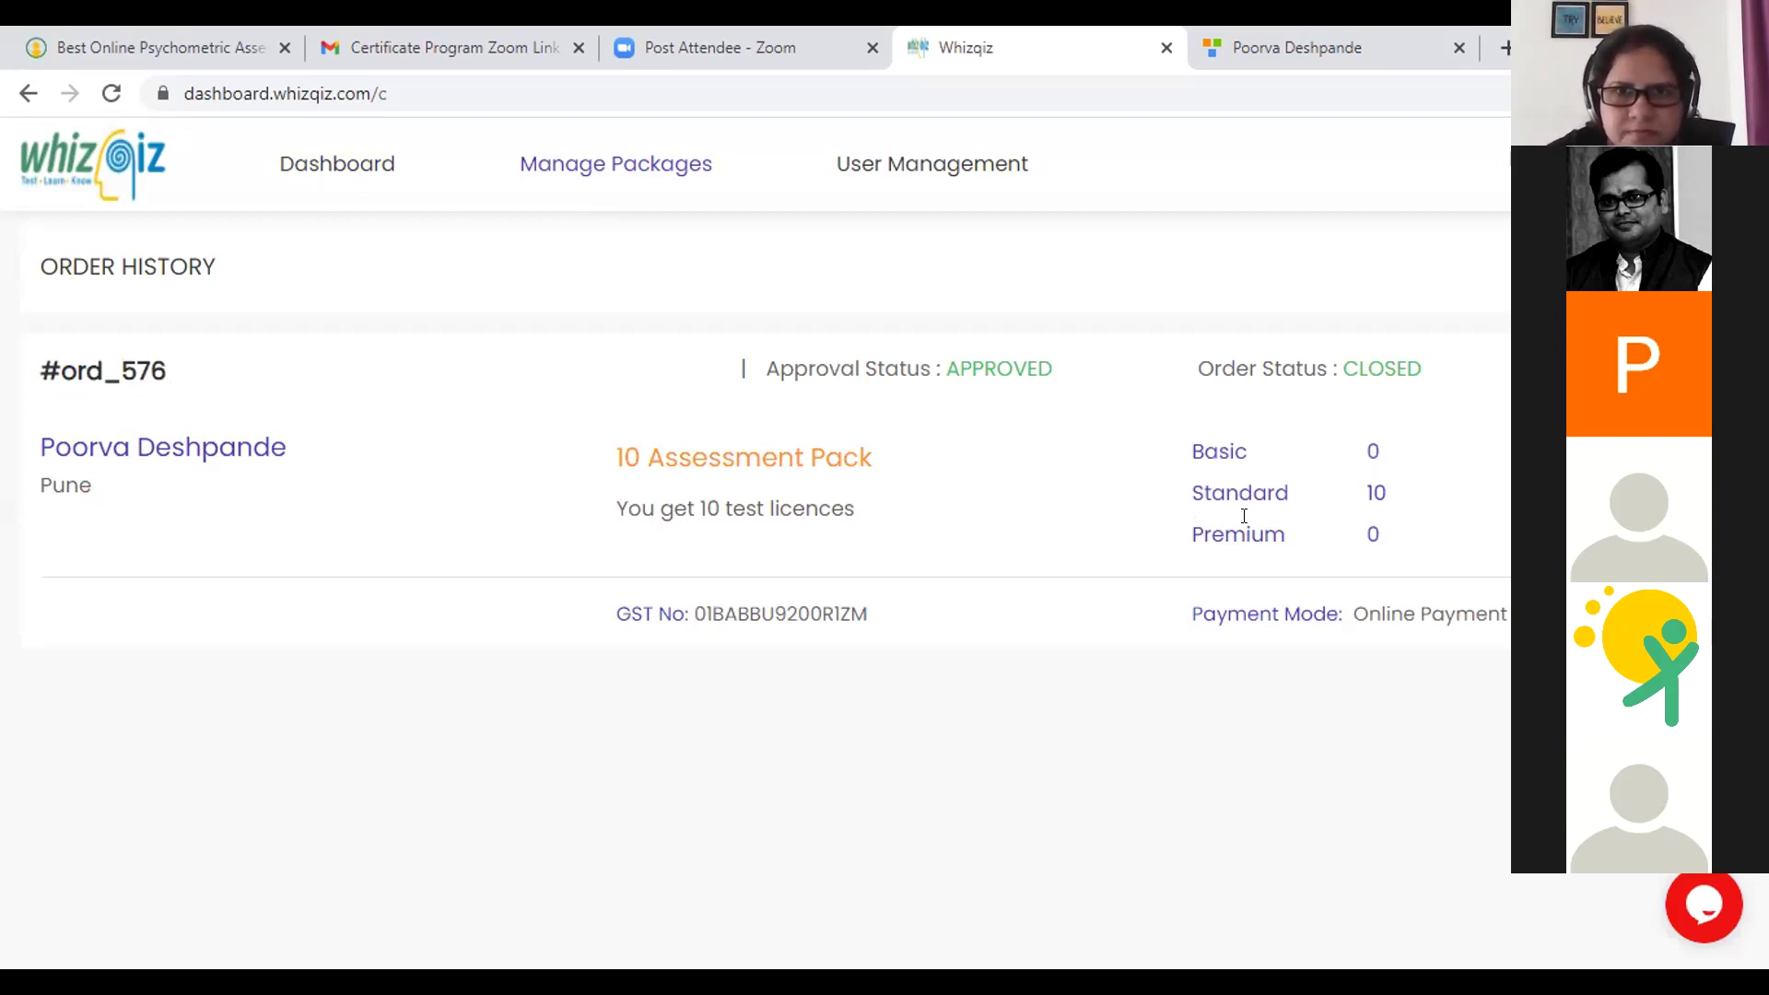
click(350, 183)
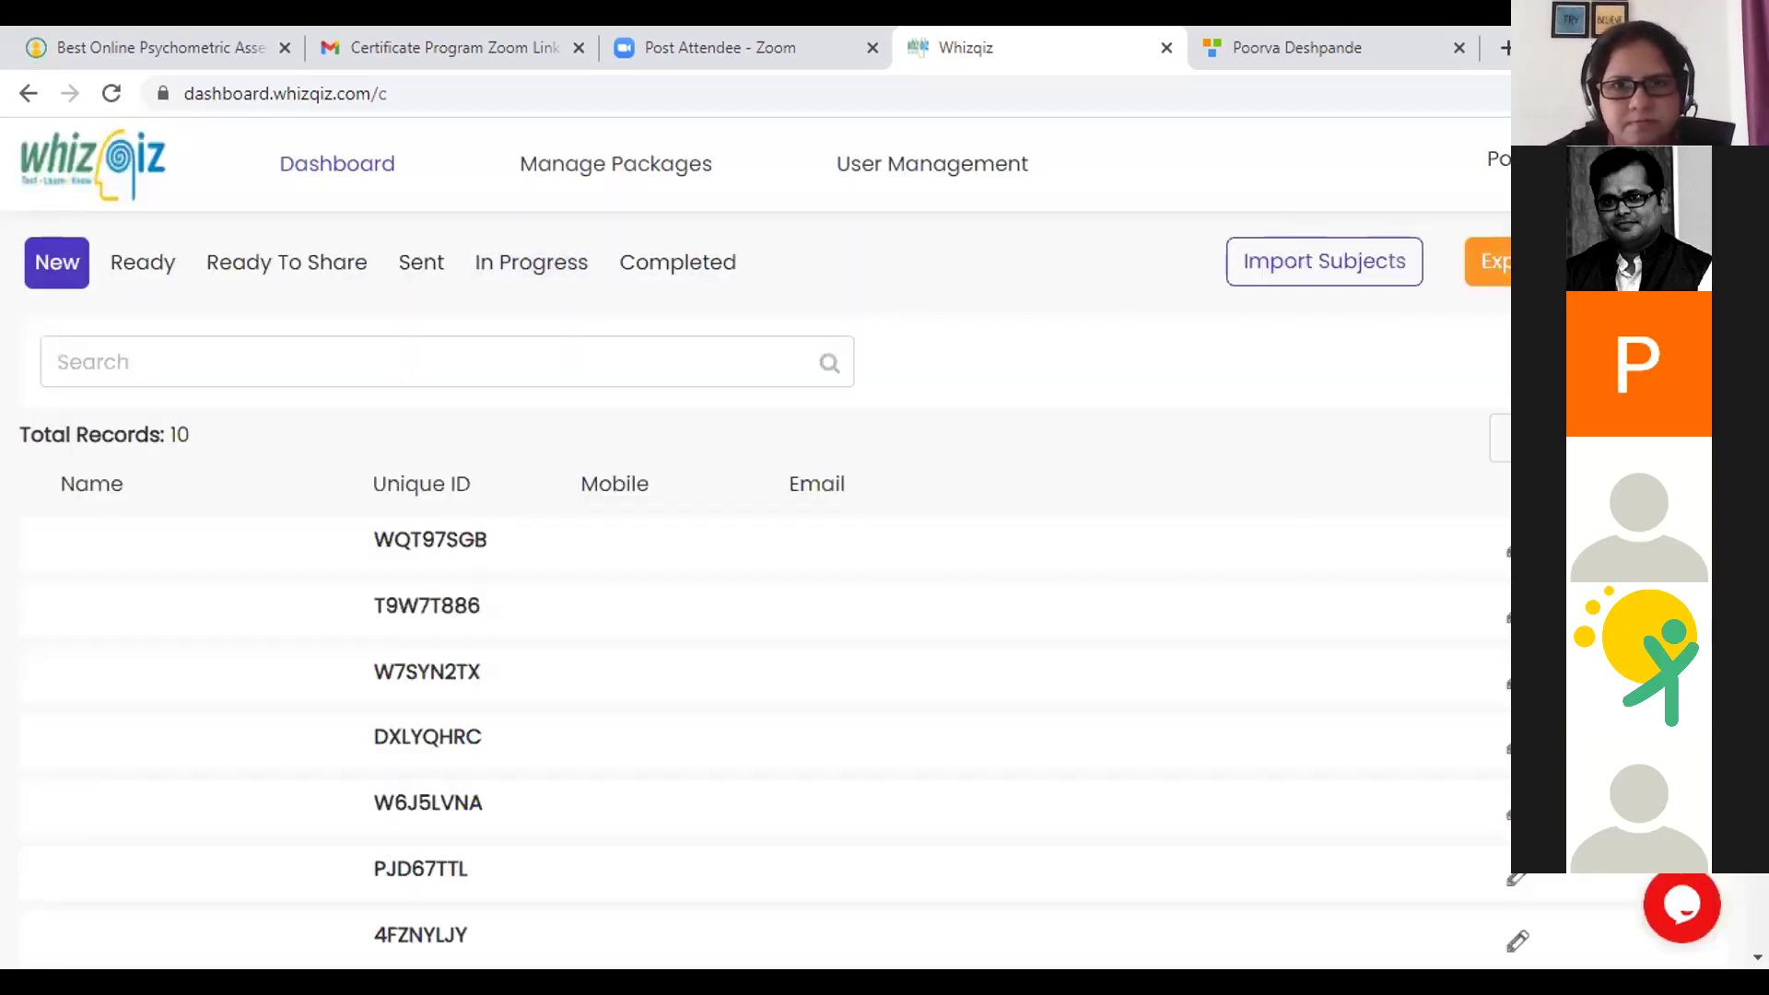
Edit the first subject, filling the name, e-mail and mobile number from autofill suggestions.
scroll(756, 553, down, 3)
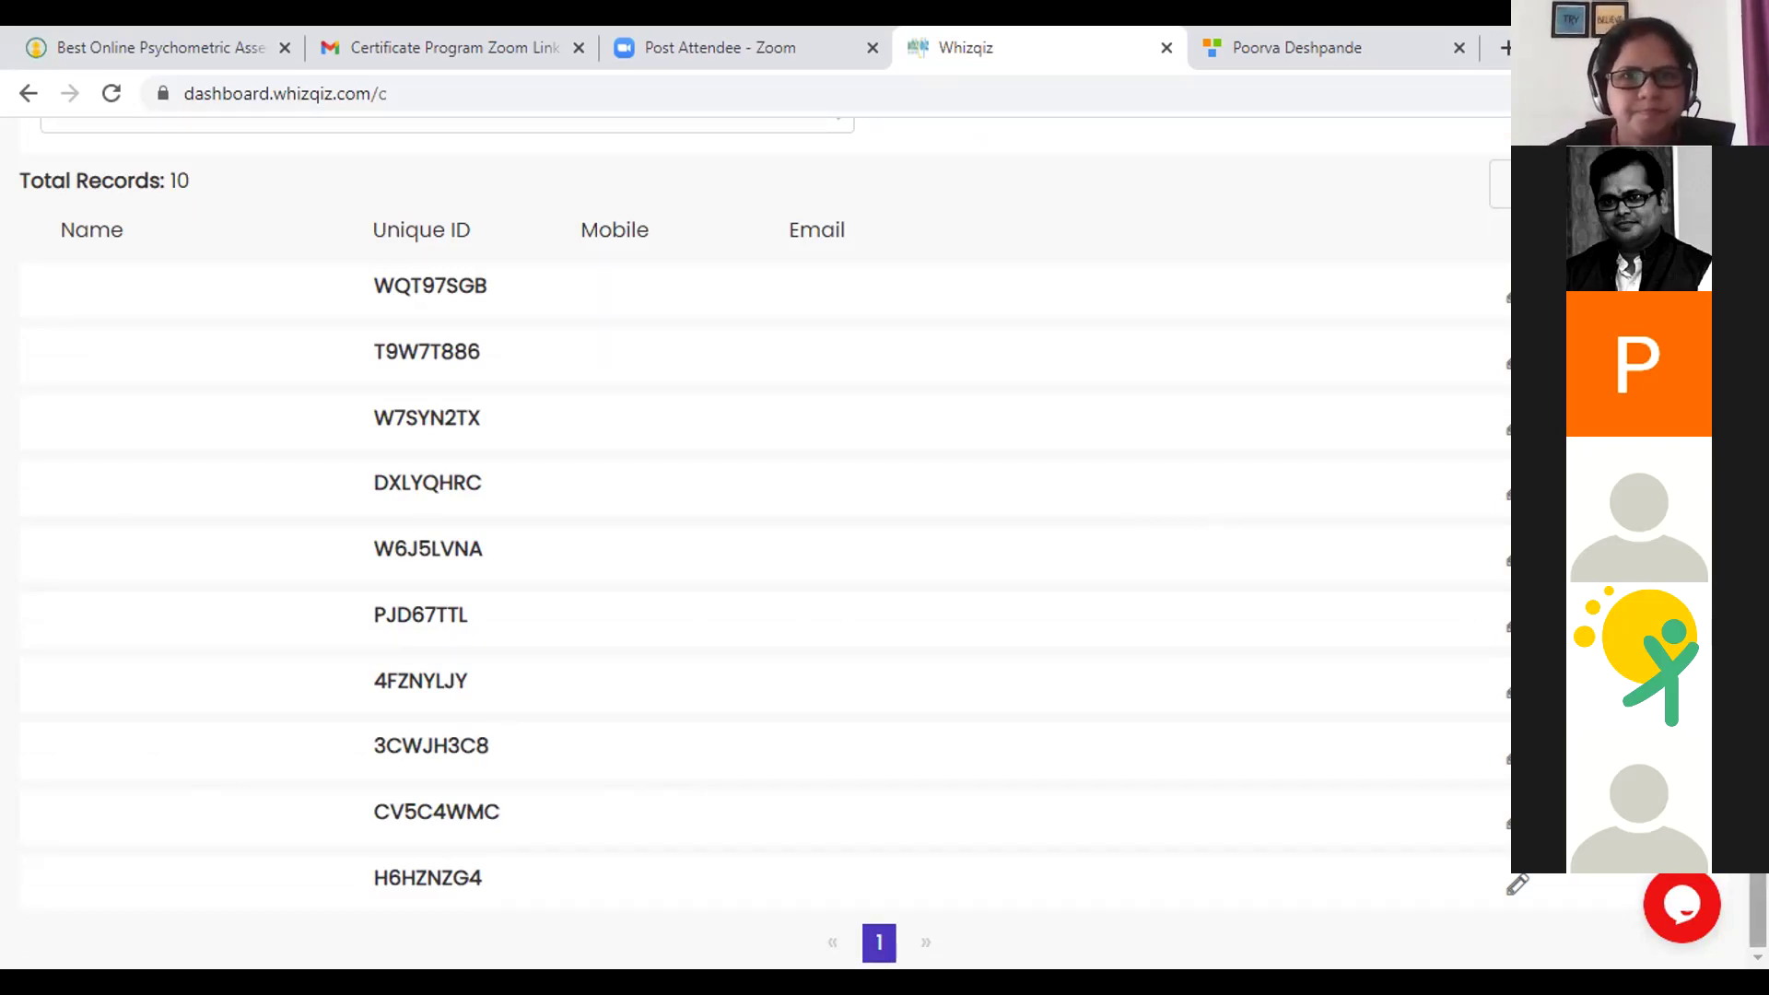
scroll(1205, 505, up, 2)
scroll(1479, 604, up, 1)
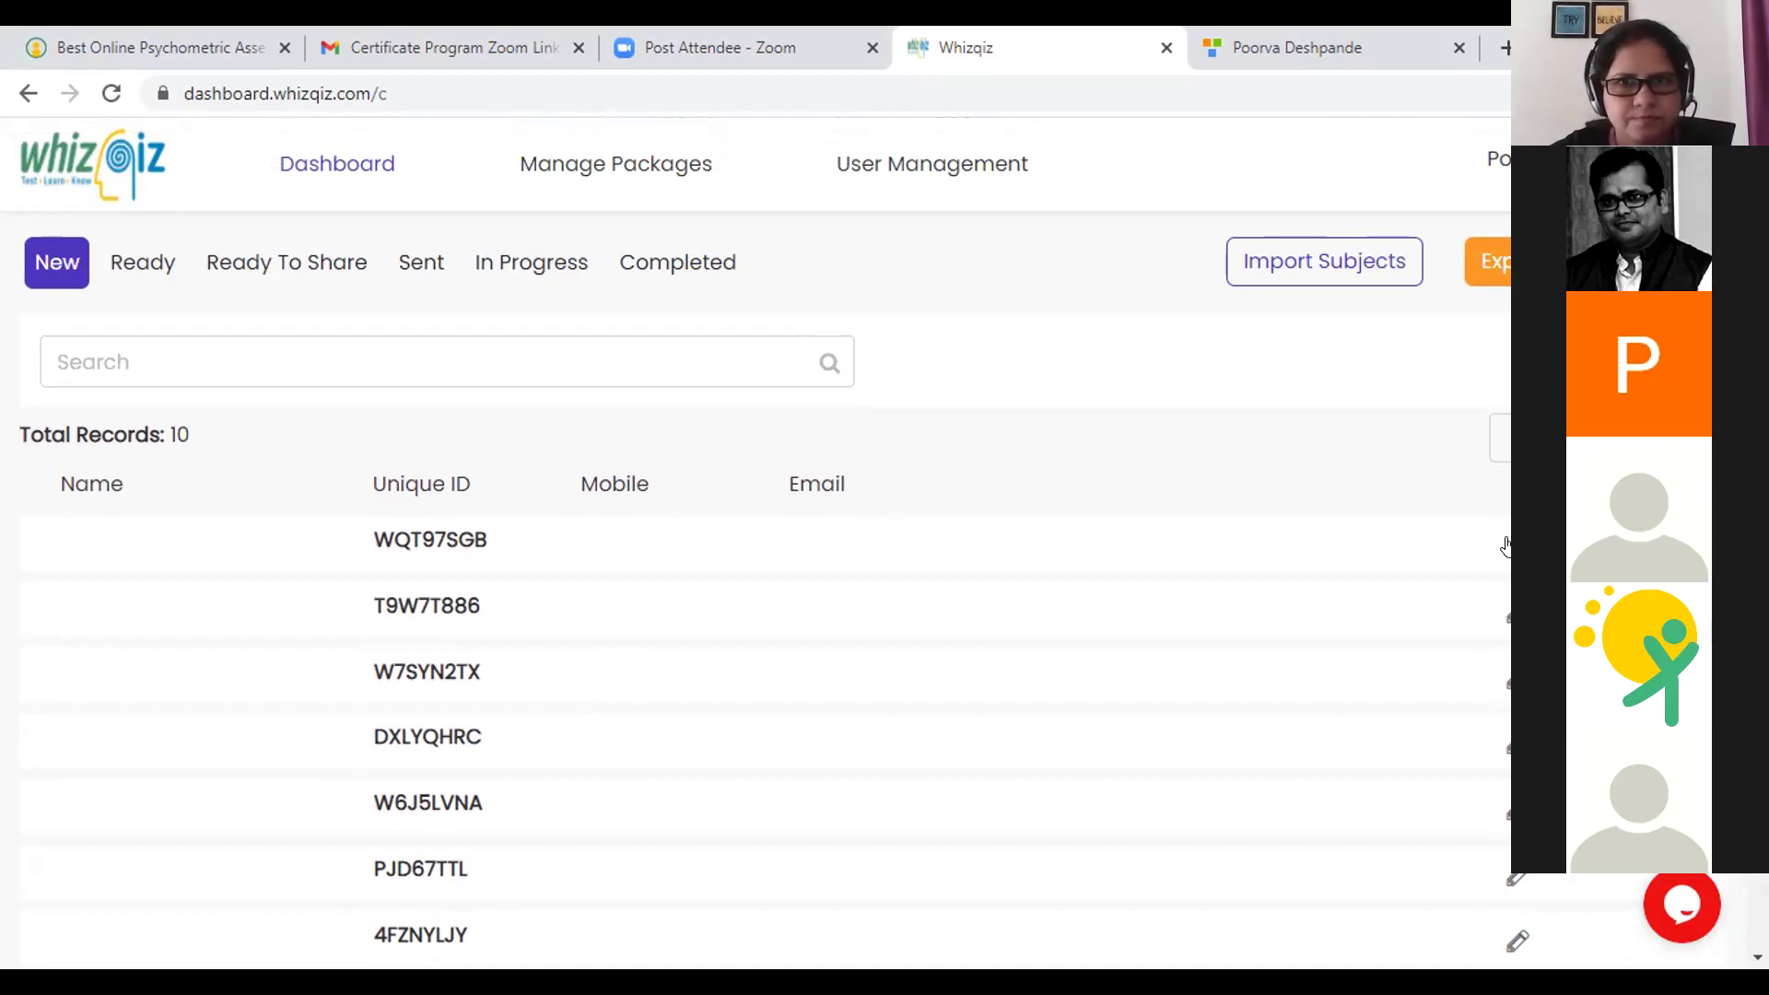
click(1507, 546)
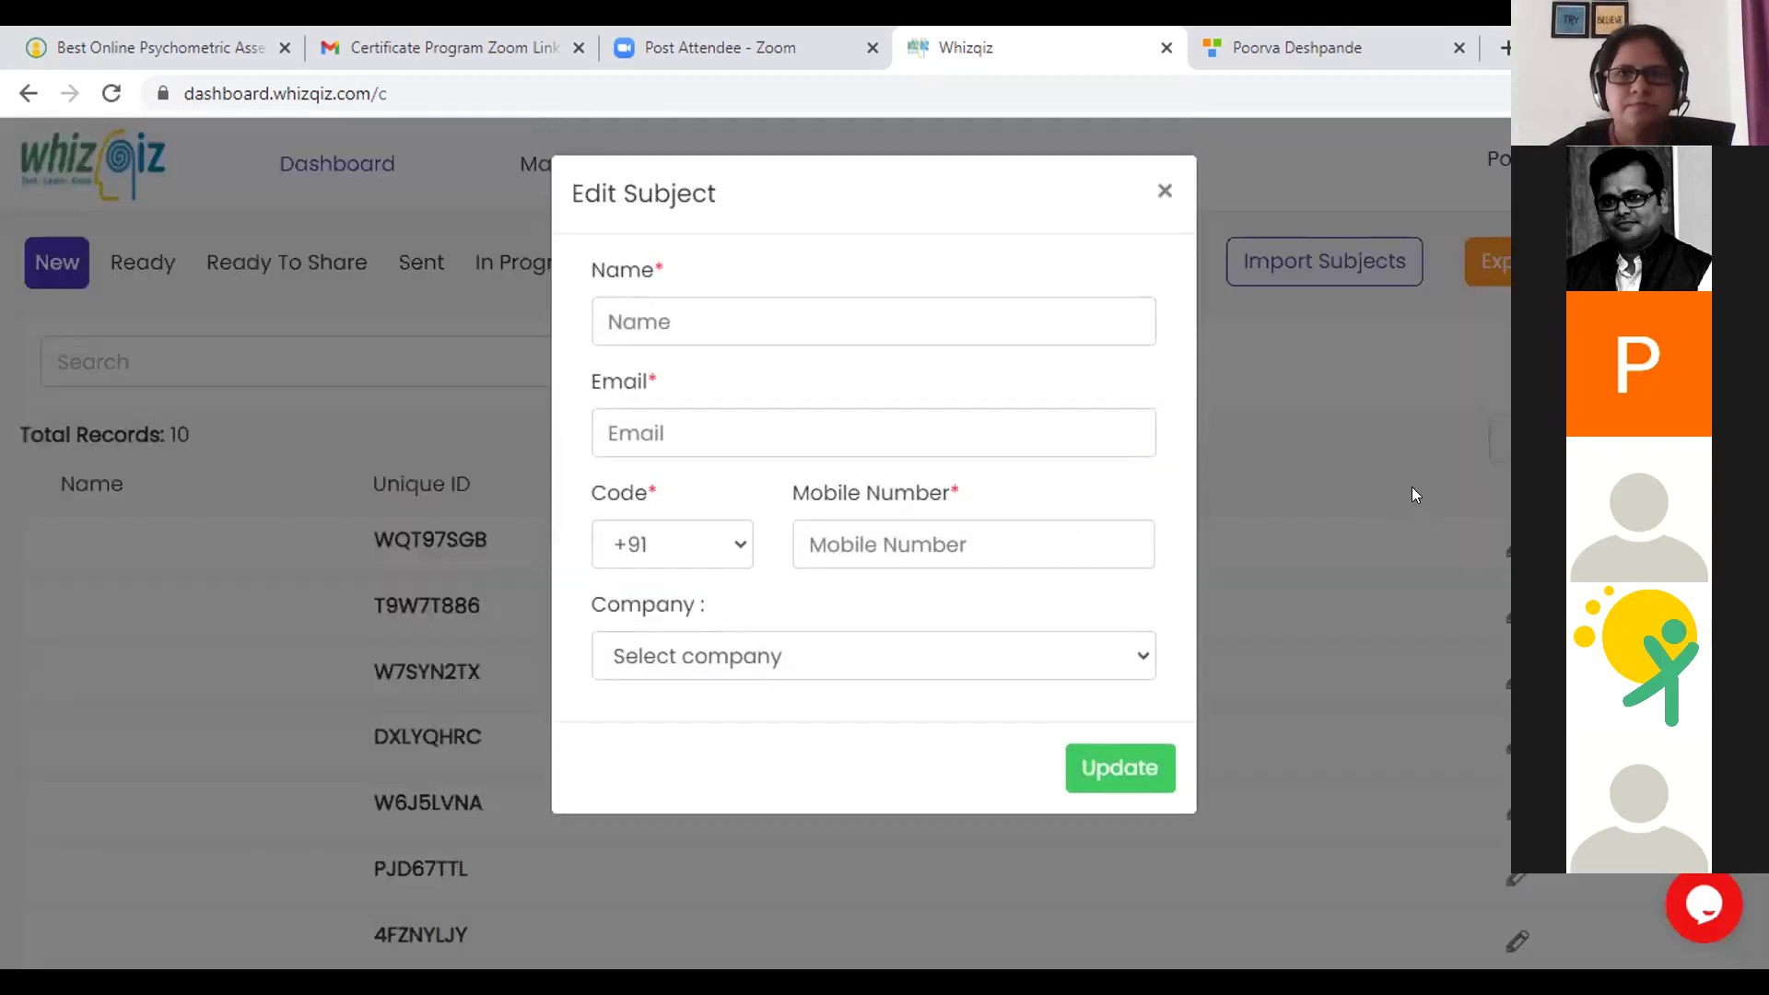
click(1015, 293)
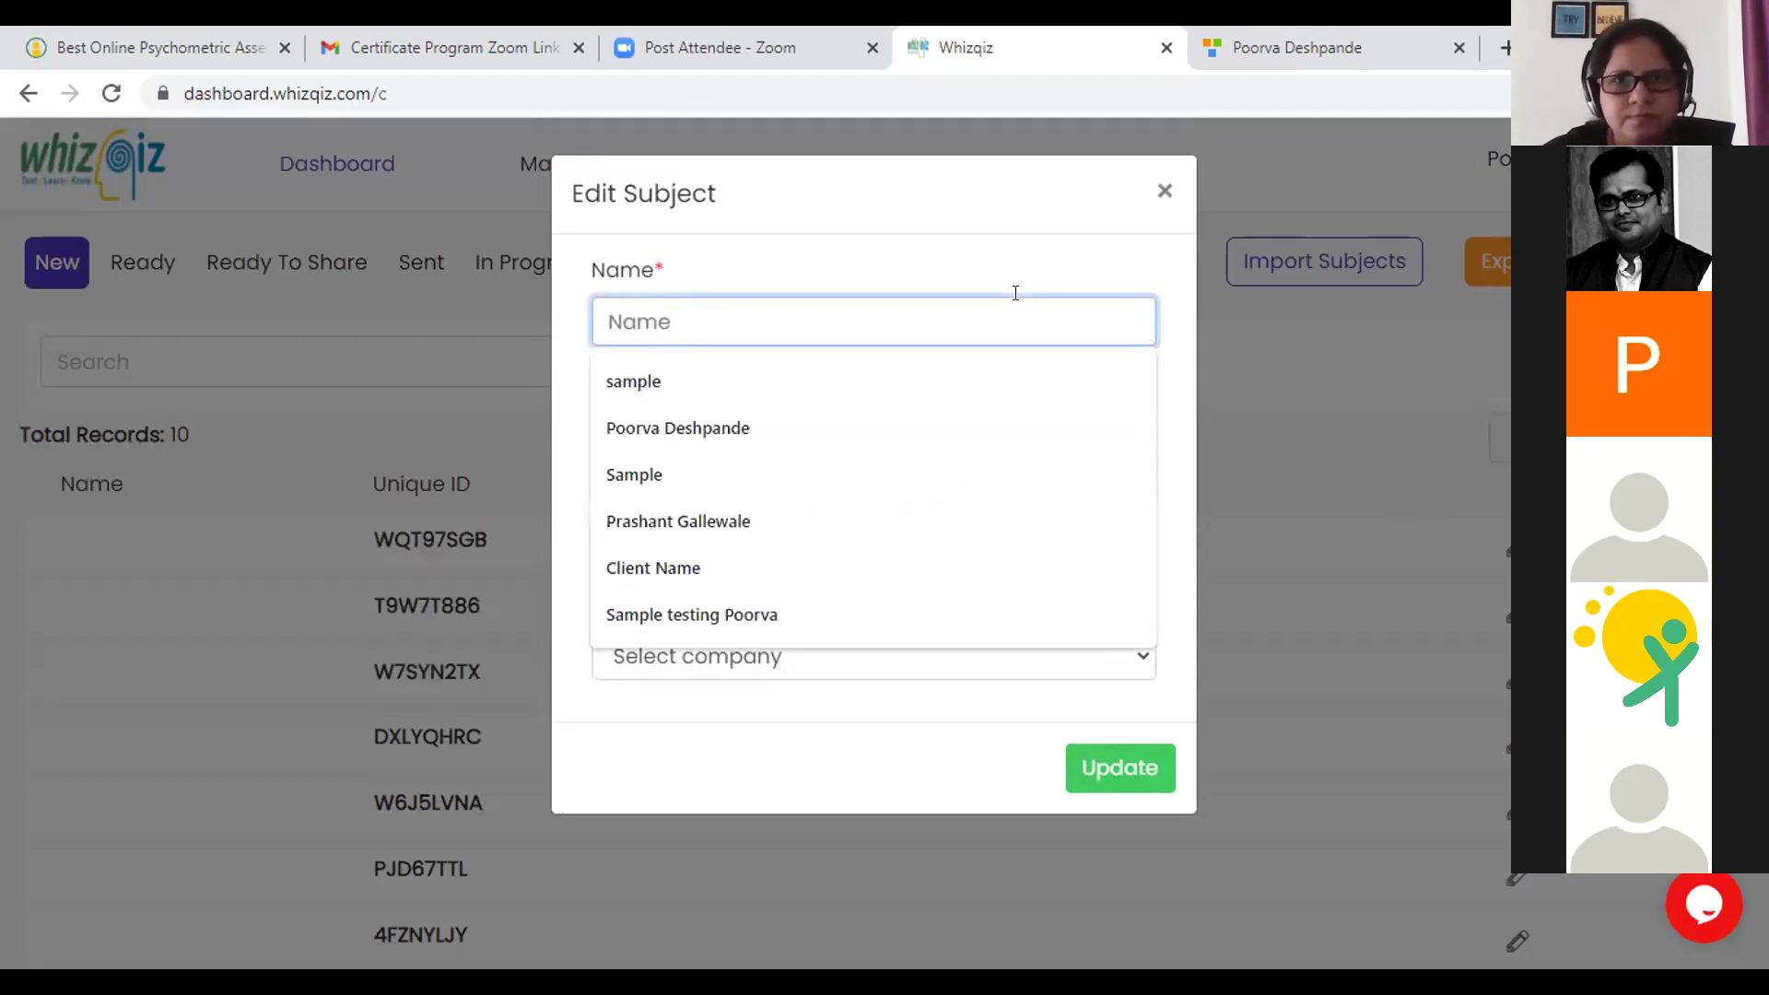
text(Poorva)
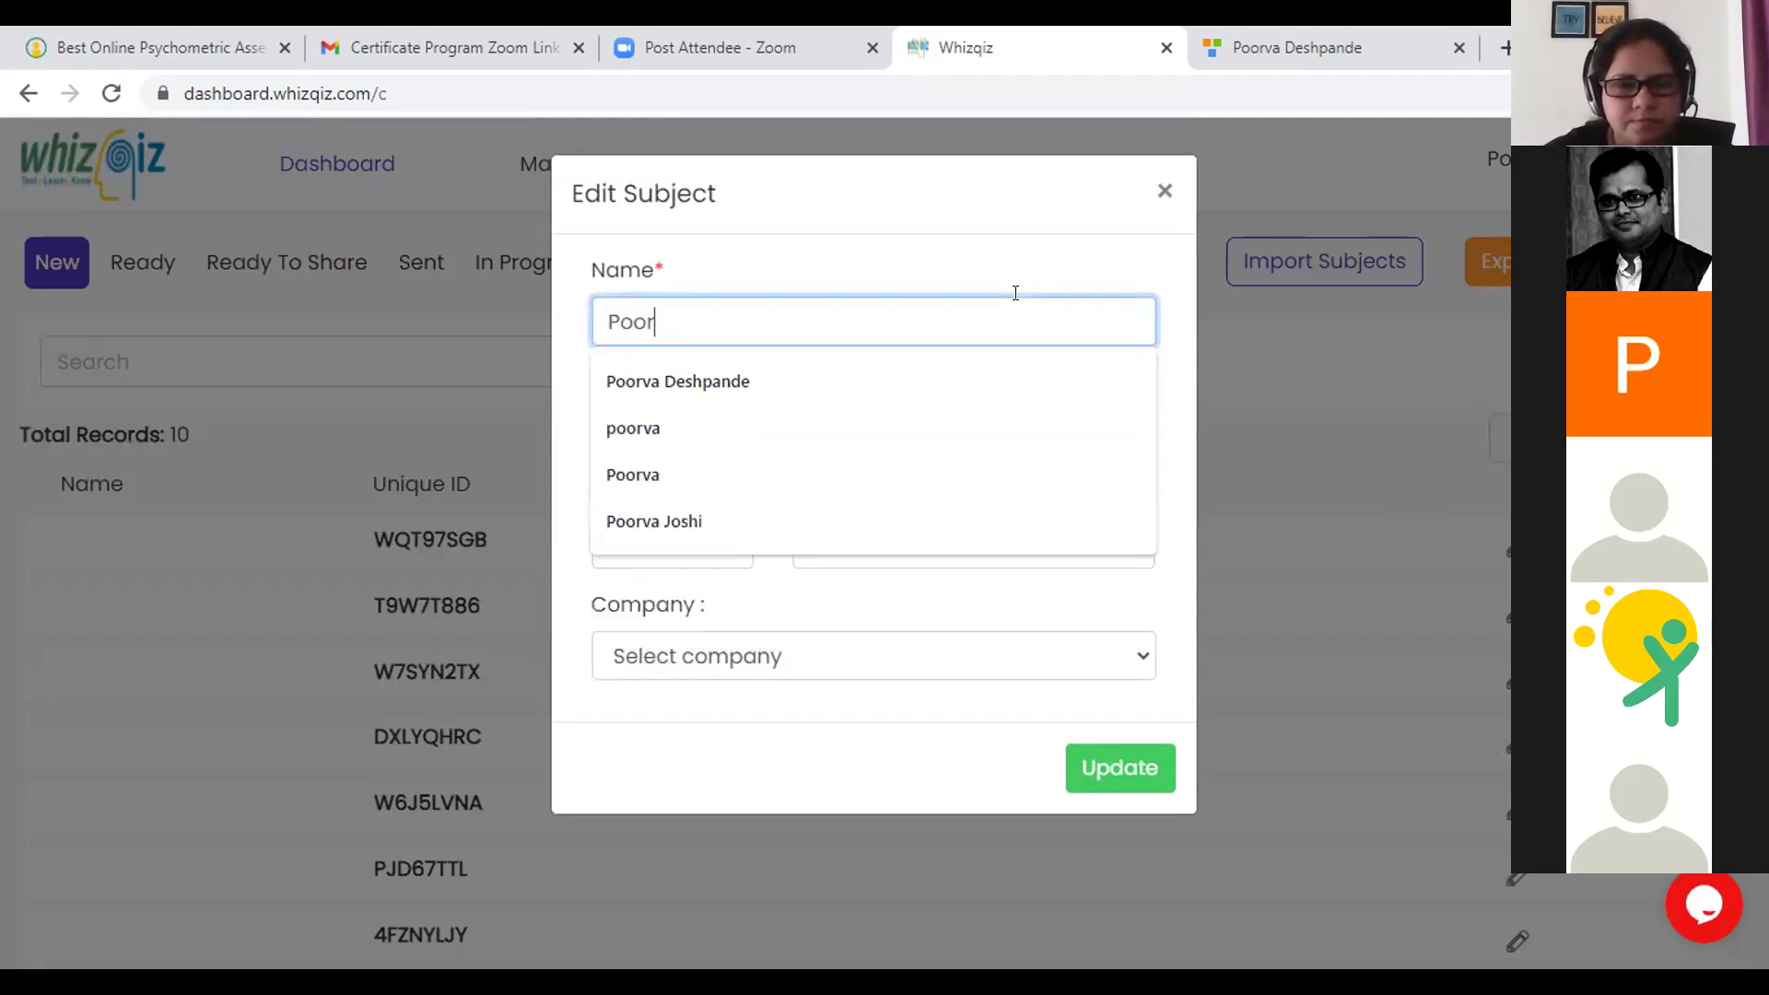
click(942, 380)
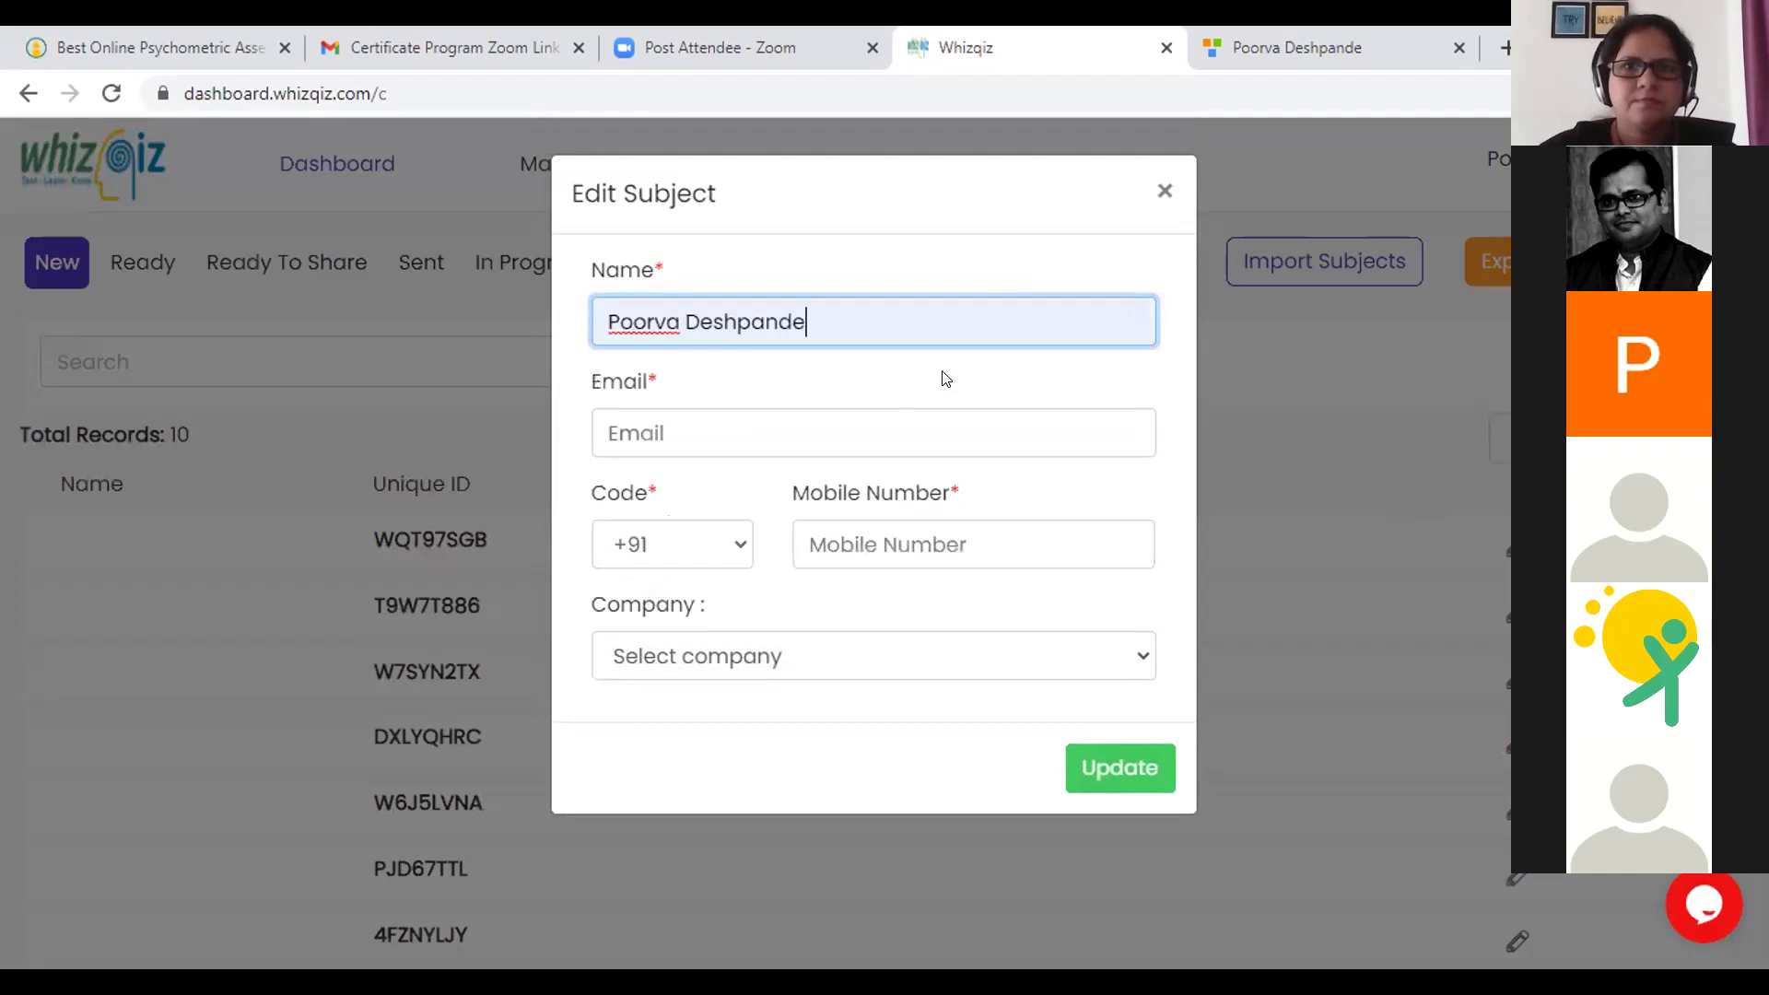
key(Tab)
click(820, 501)
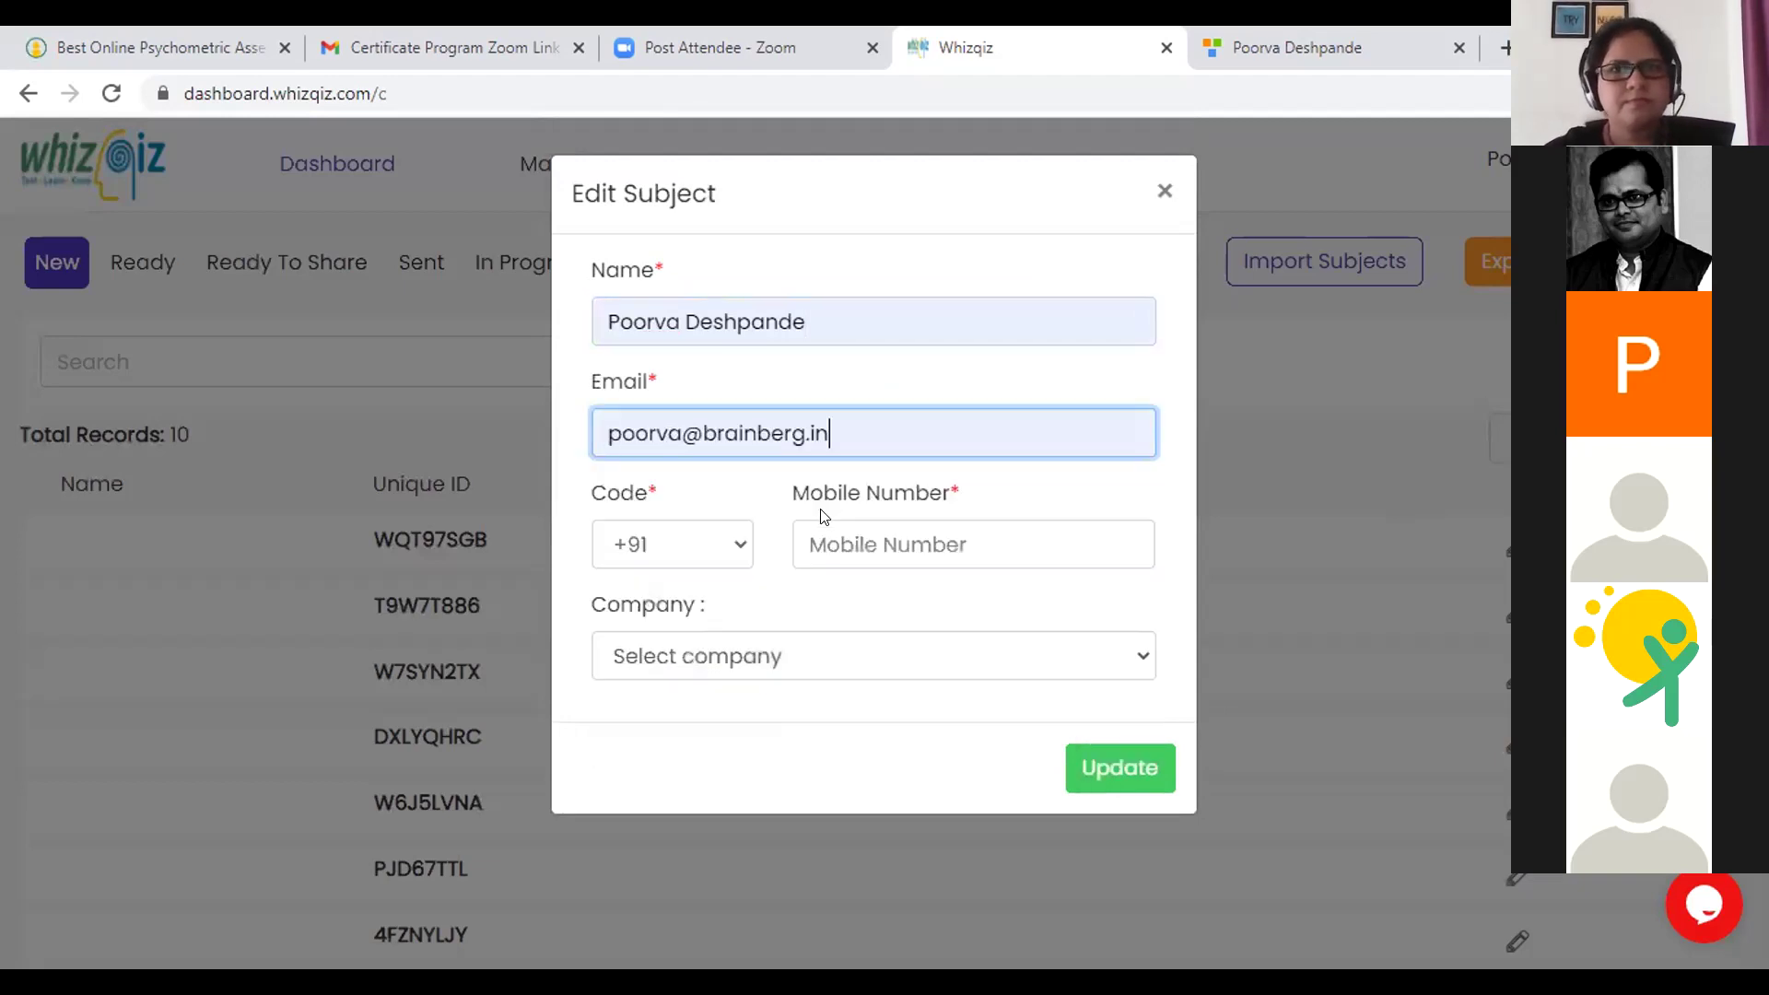
click(863, 539)
click(872, 590)
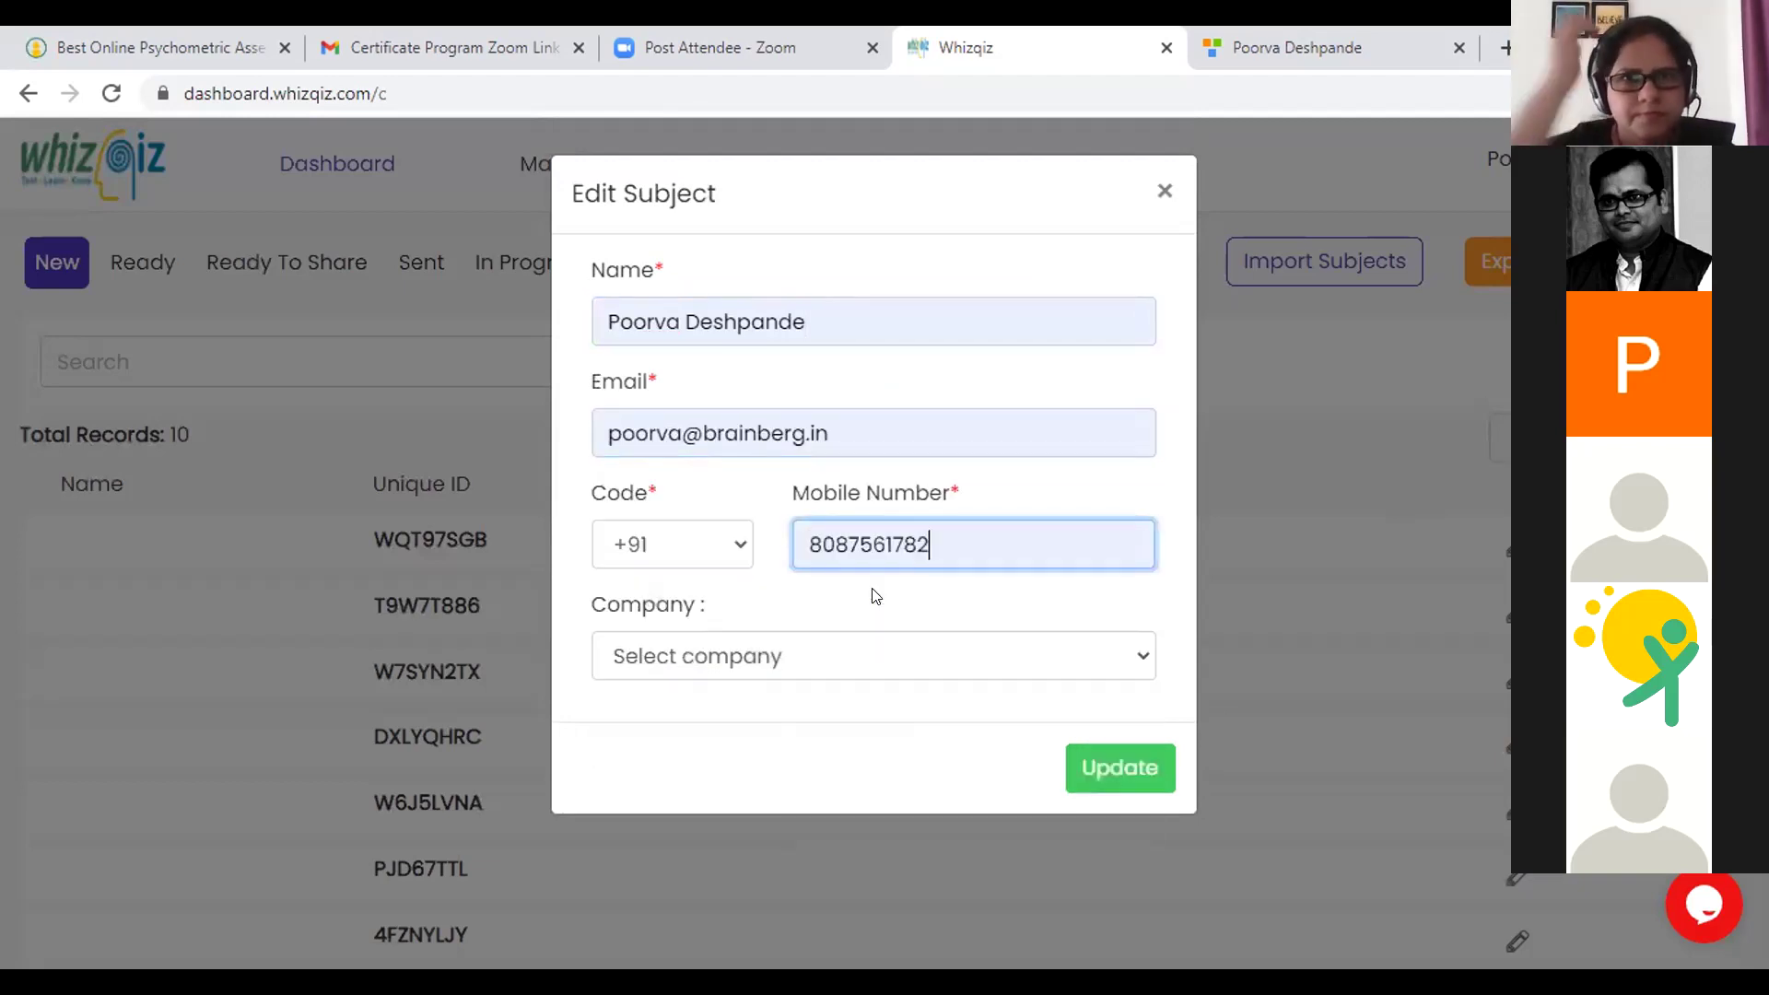
Set the subject's company to Brainberg and save the update.
click(817, 656)
click(800, 730)
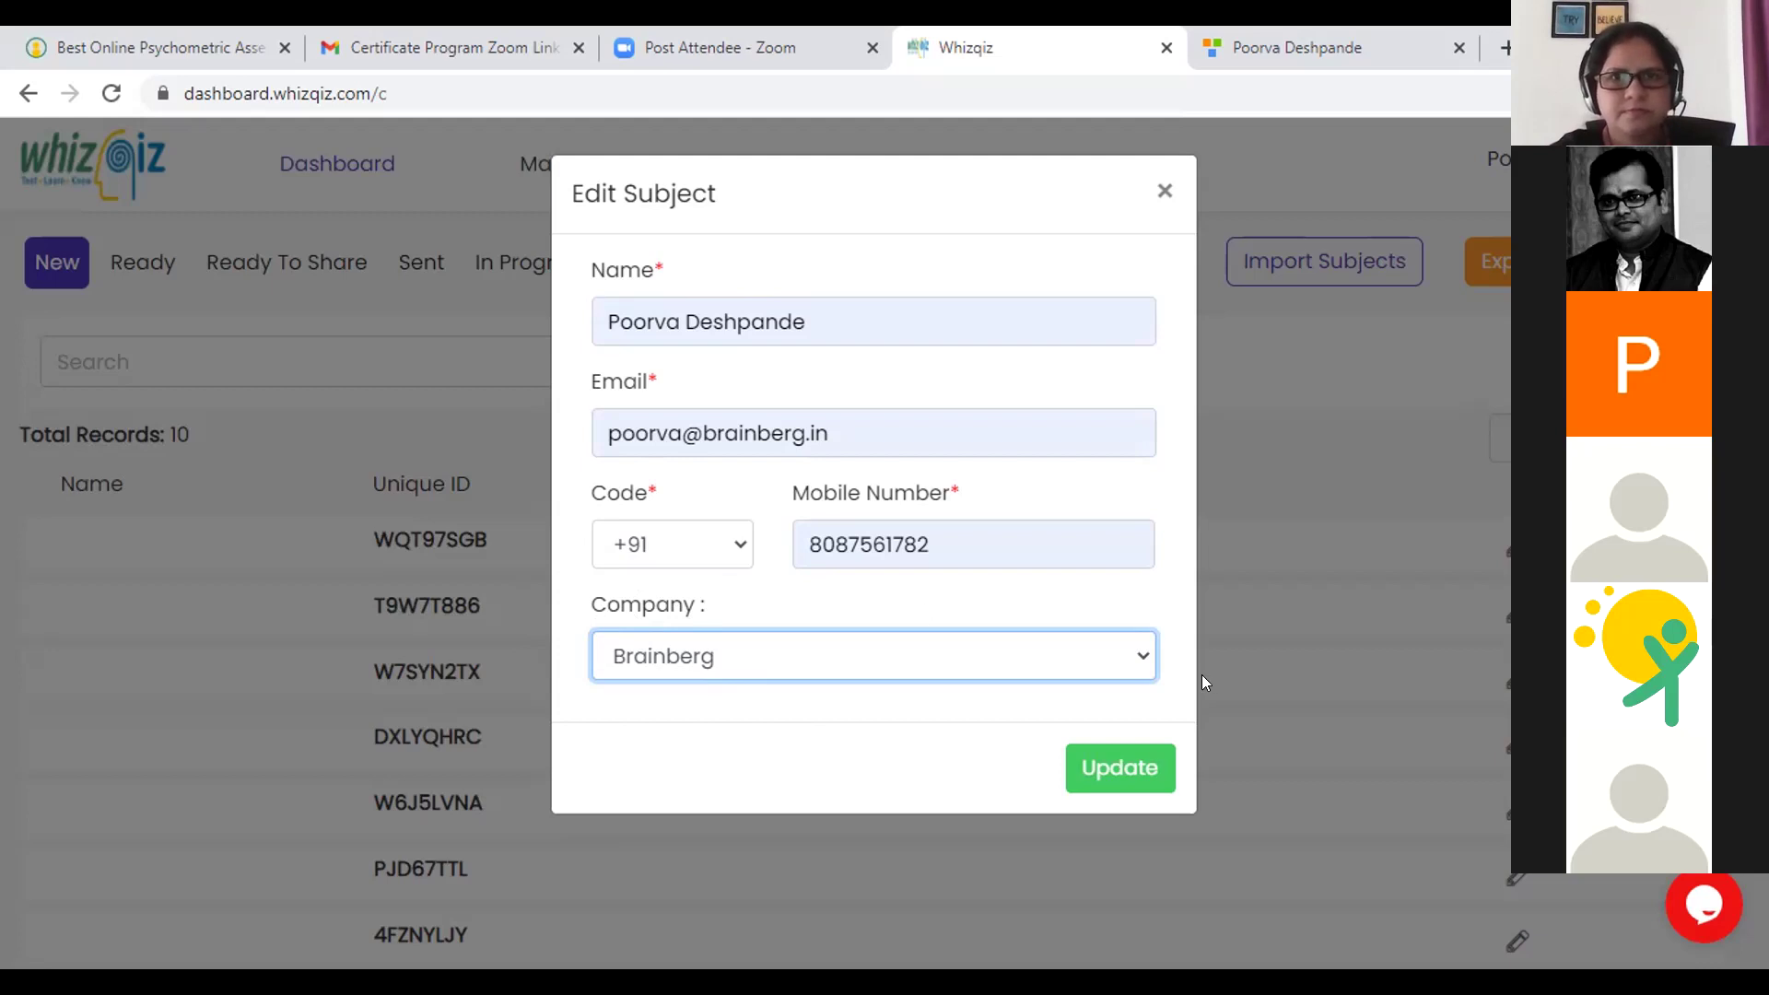
click(795, 648)
click(795, 648)
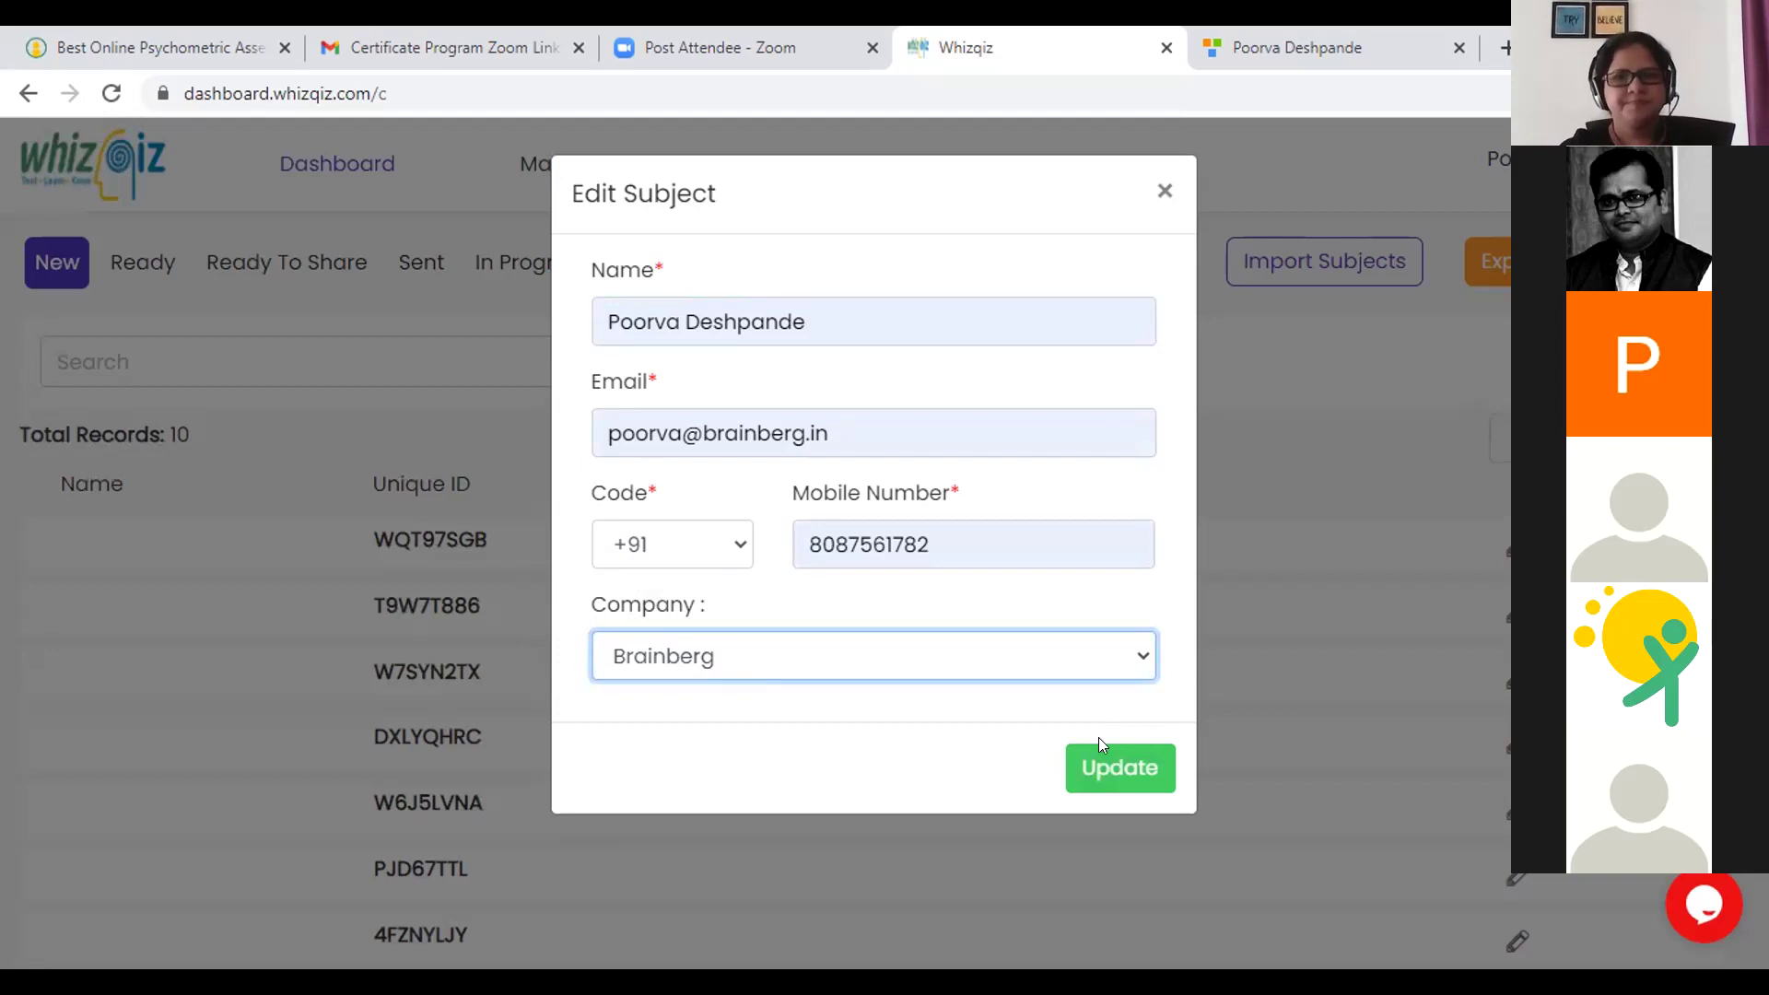
click(1147, 768)
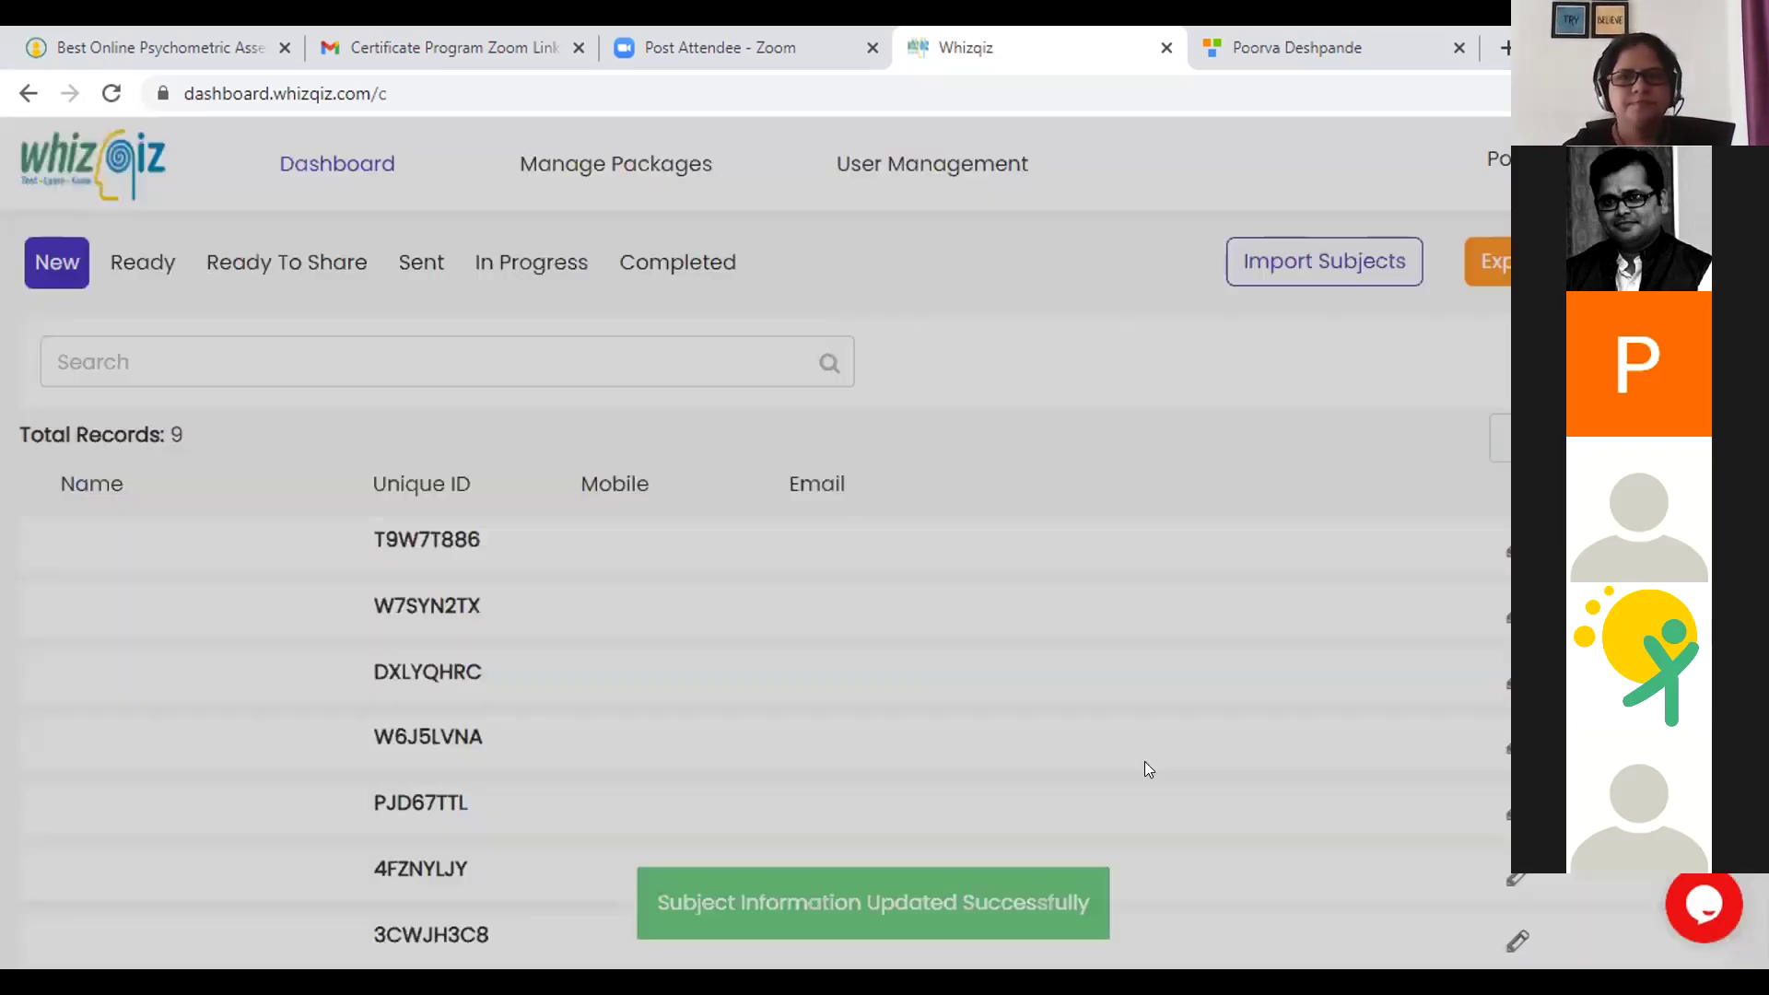
Switch between the New and Ready subject lists to find the ready subject.
scroll(754, 252, down, 1)
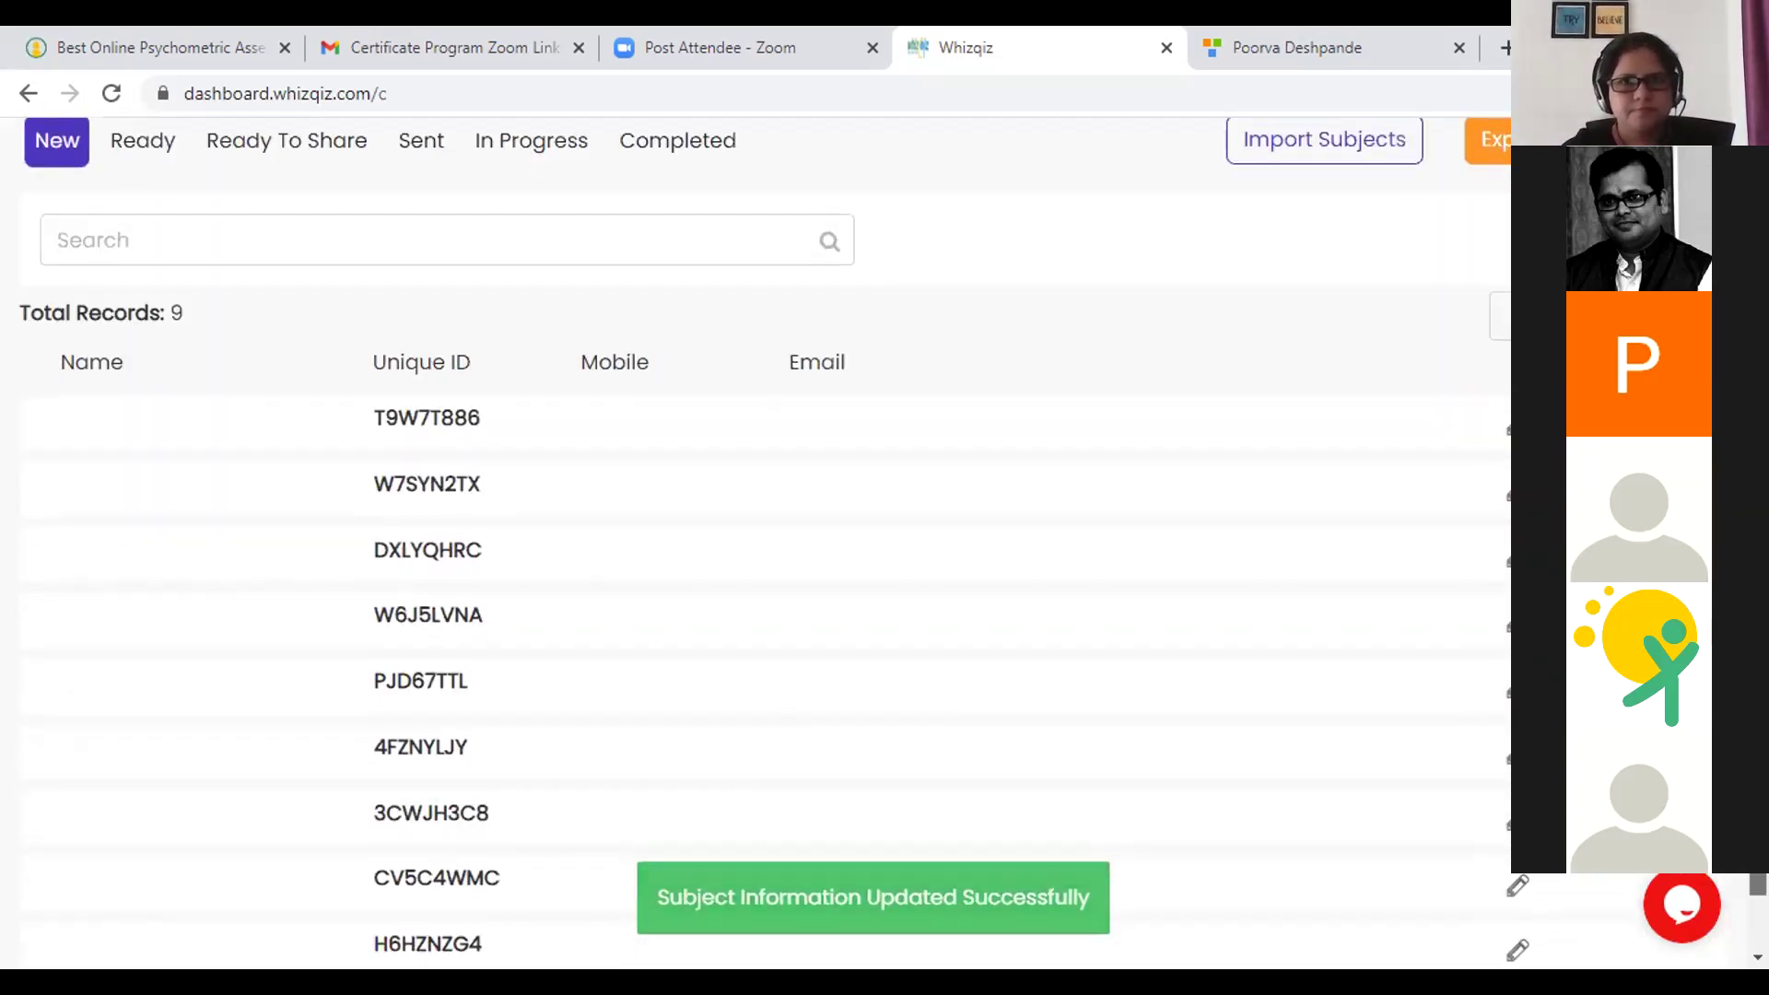
click(135, 143)
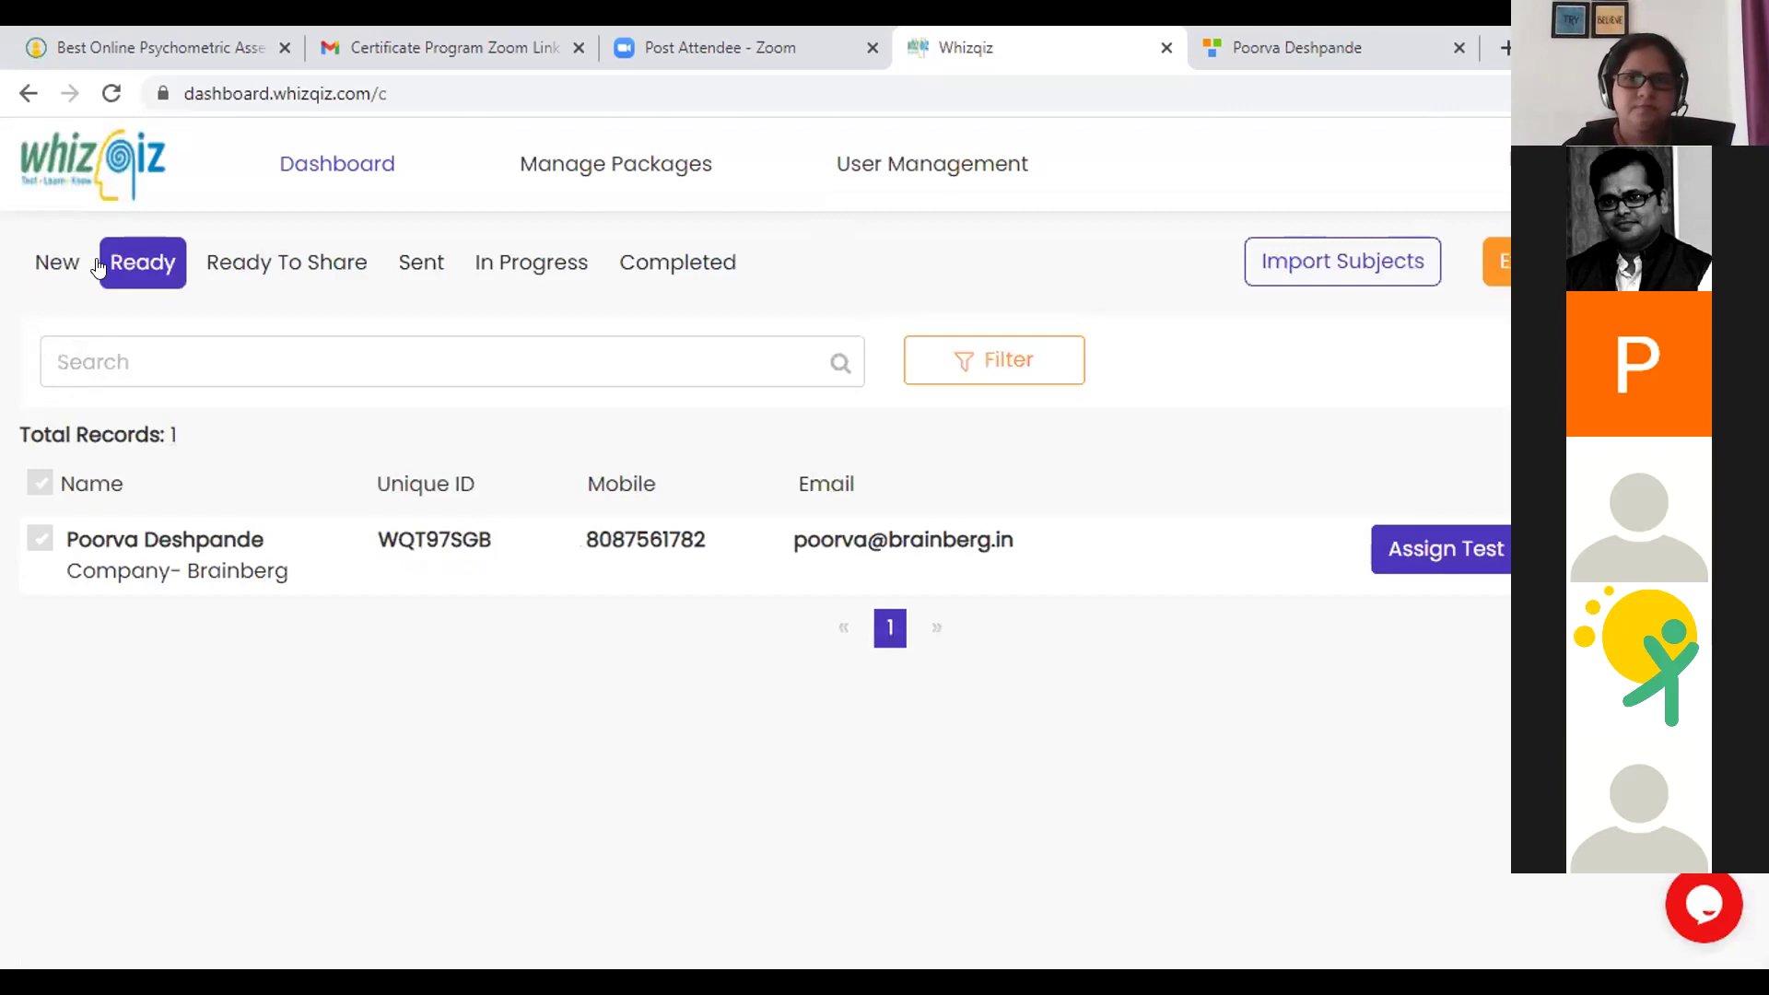
click(58, 267)
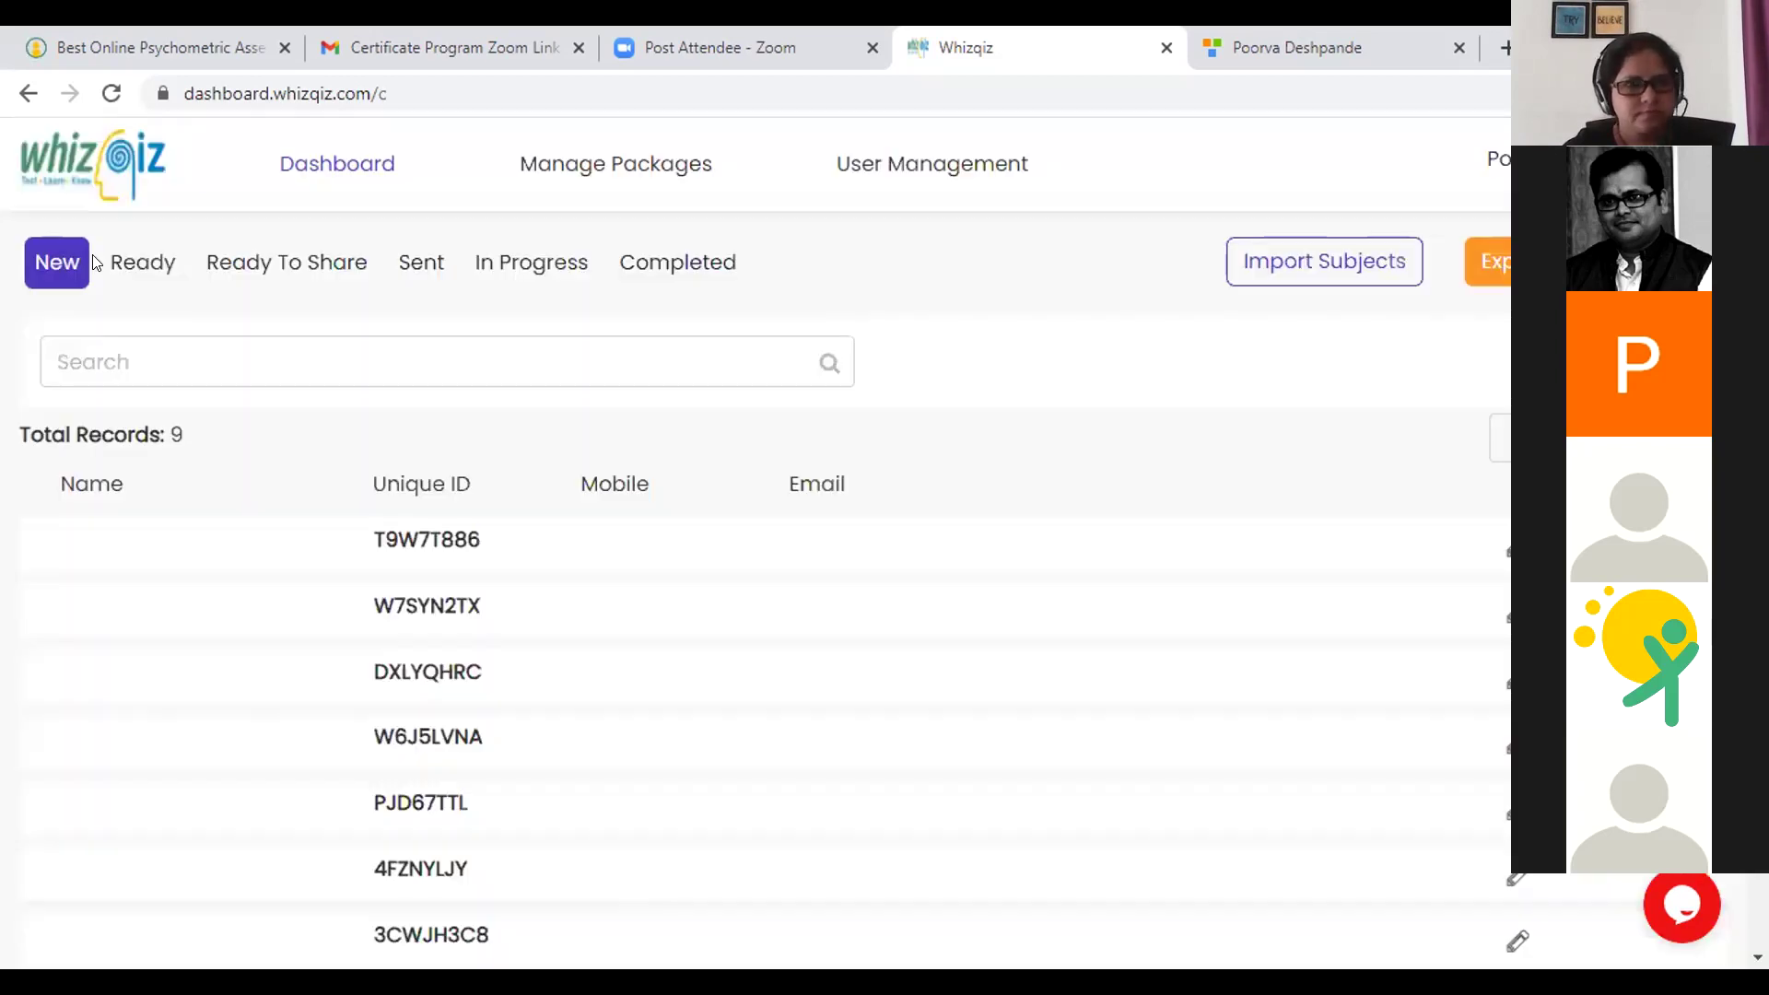
click(141, 266)
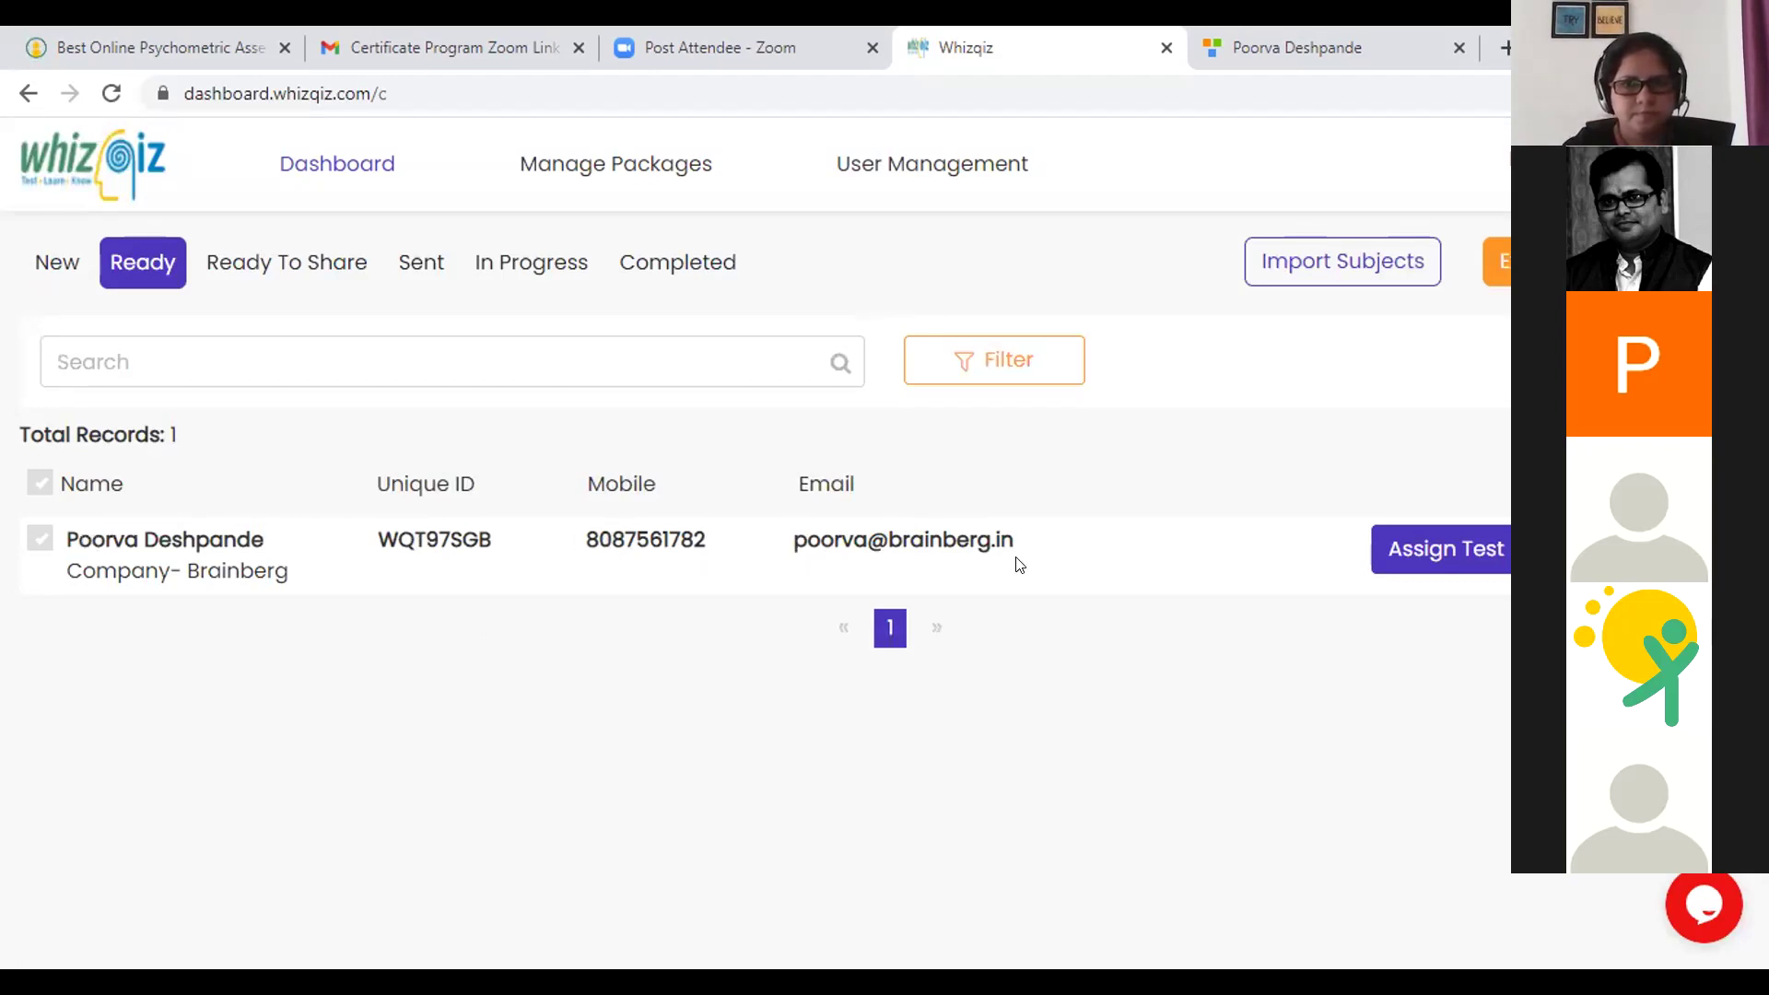
Assign the Aptitude & Career Interest Test to the ready subject.
click(1435, 548)
click(1145, 288)
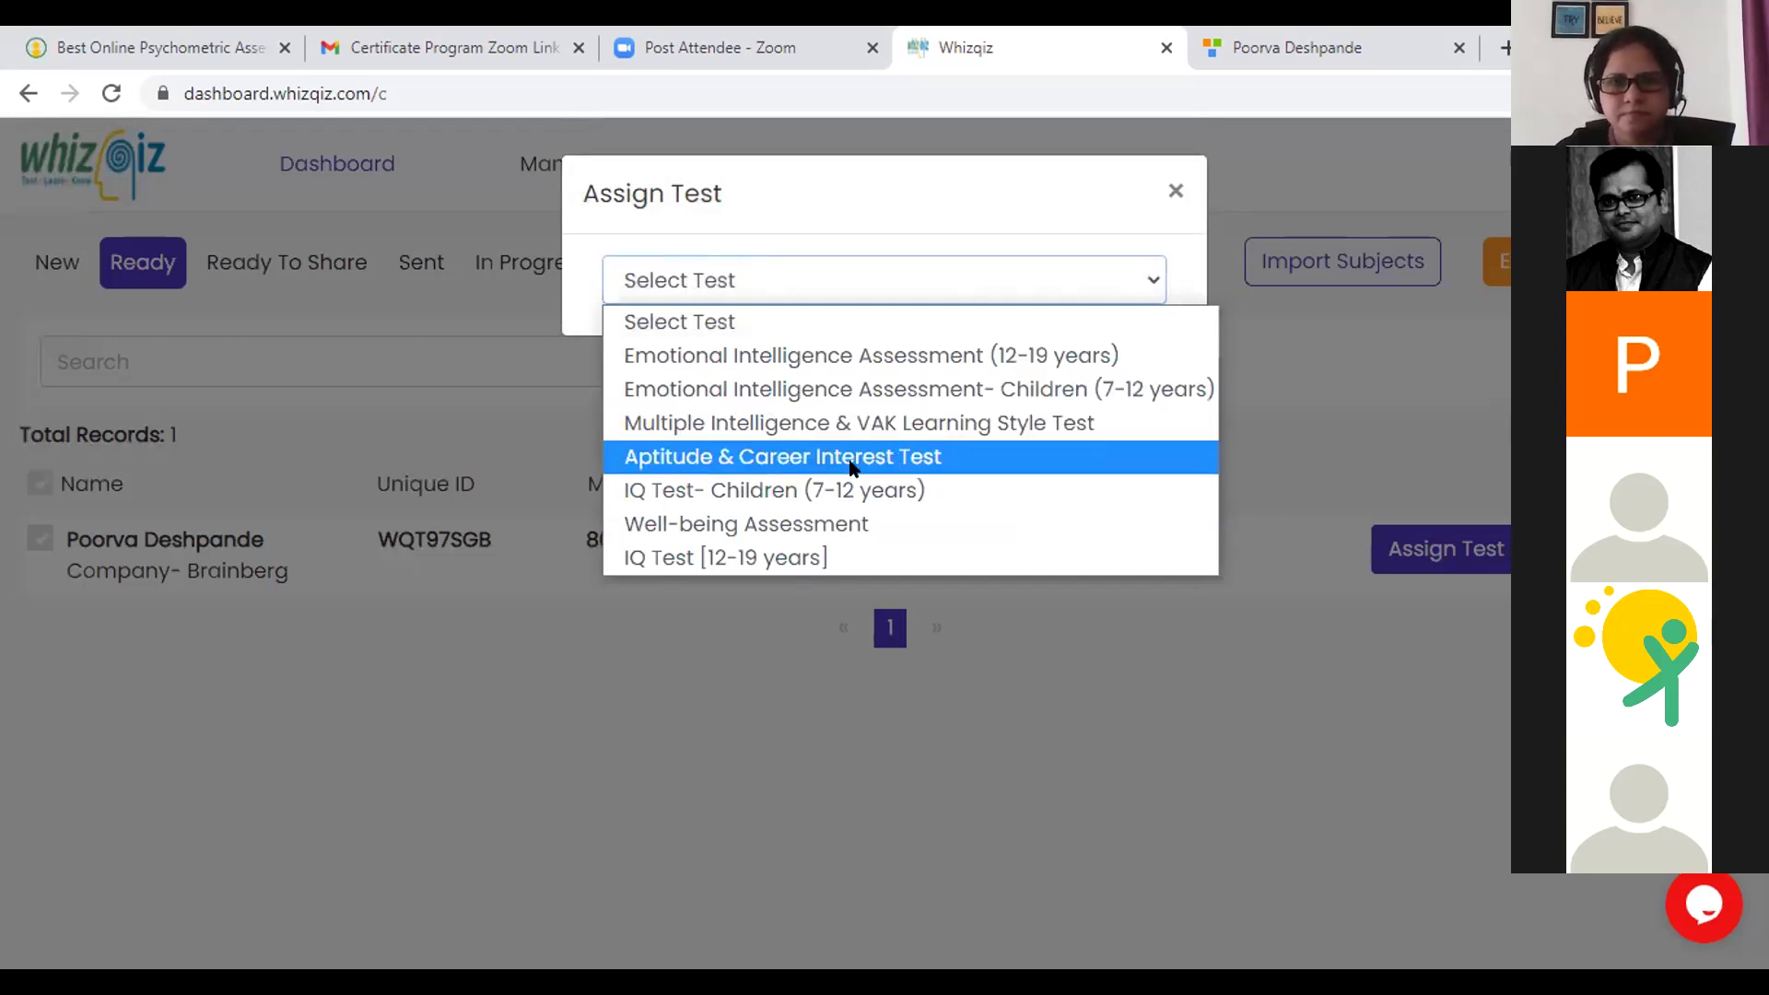
click(818, 456)
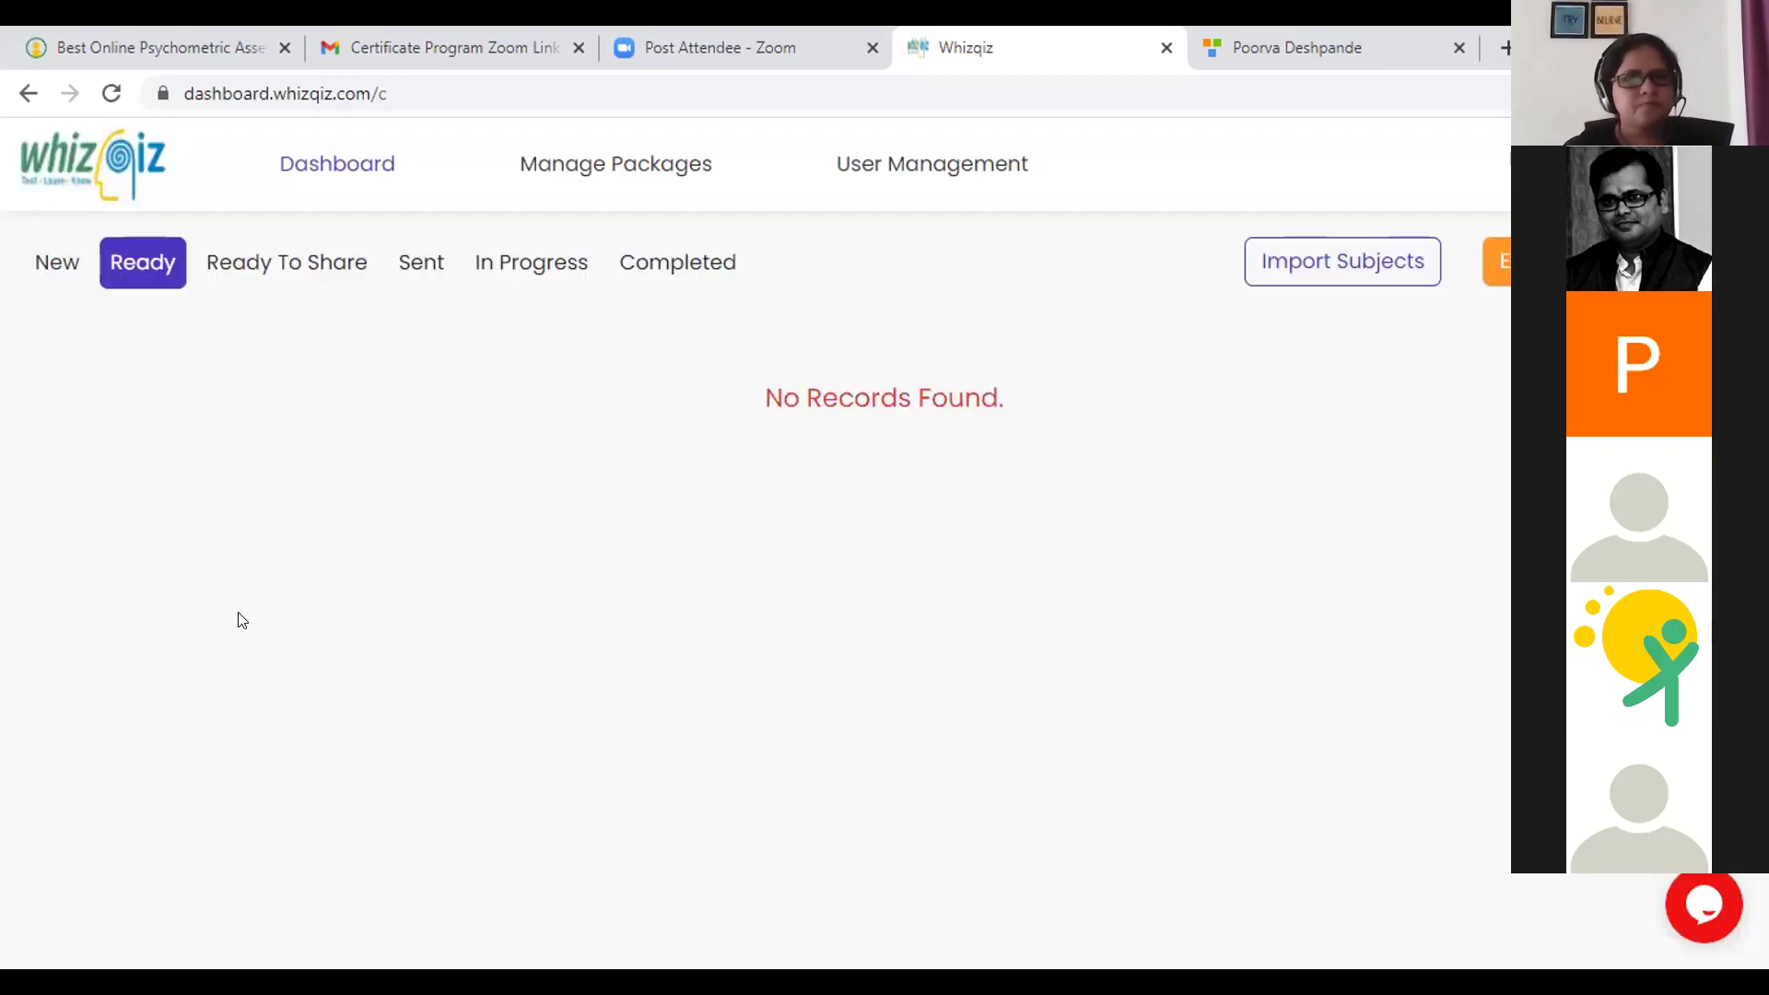
Reopen the subject's test assignment and edit forms, closing both without changes.
click(338, 285)
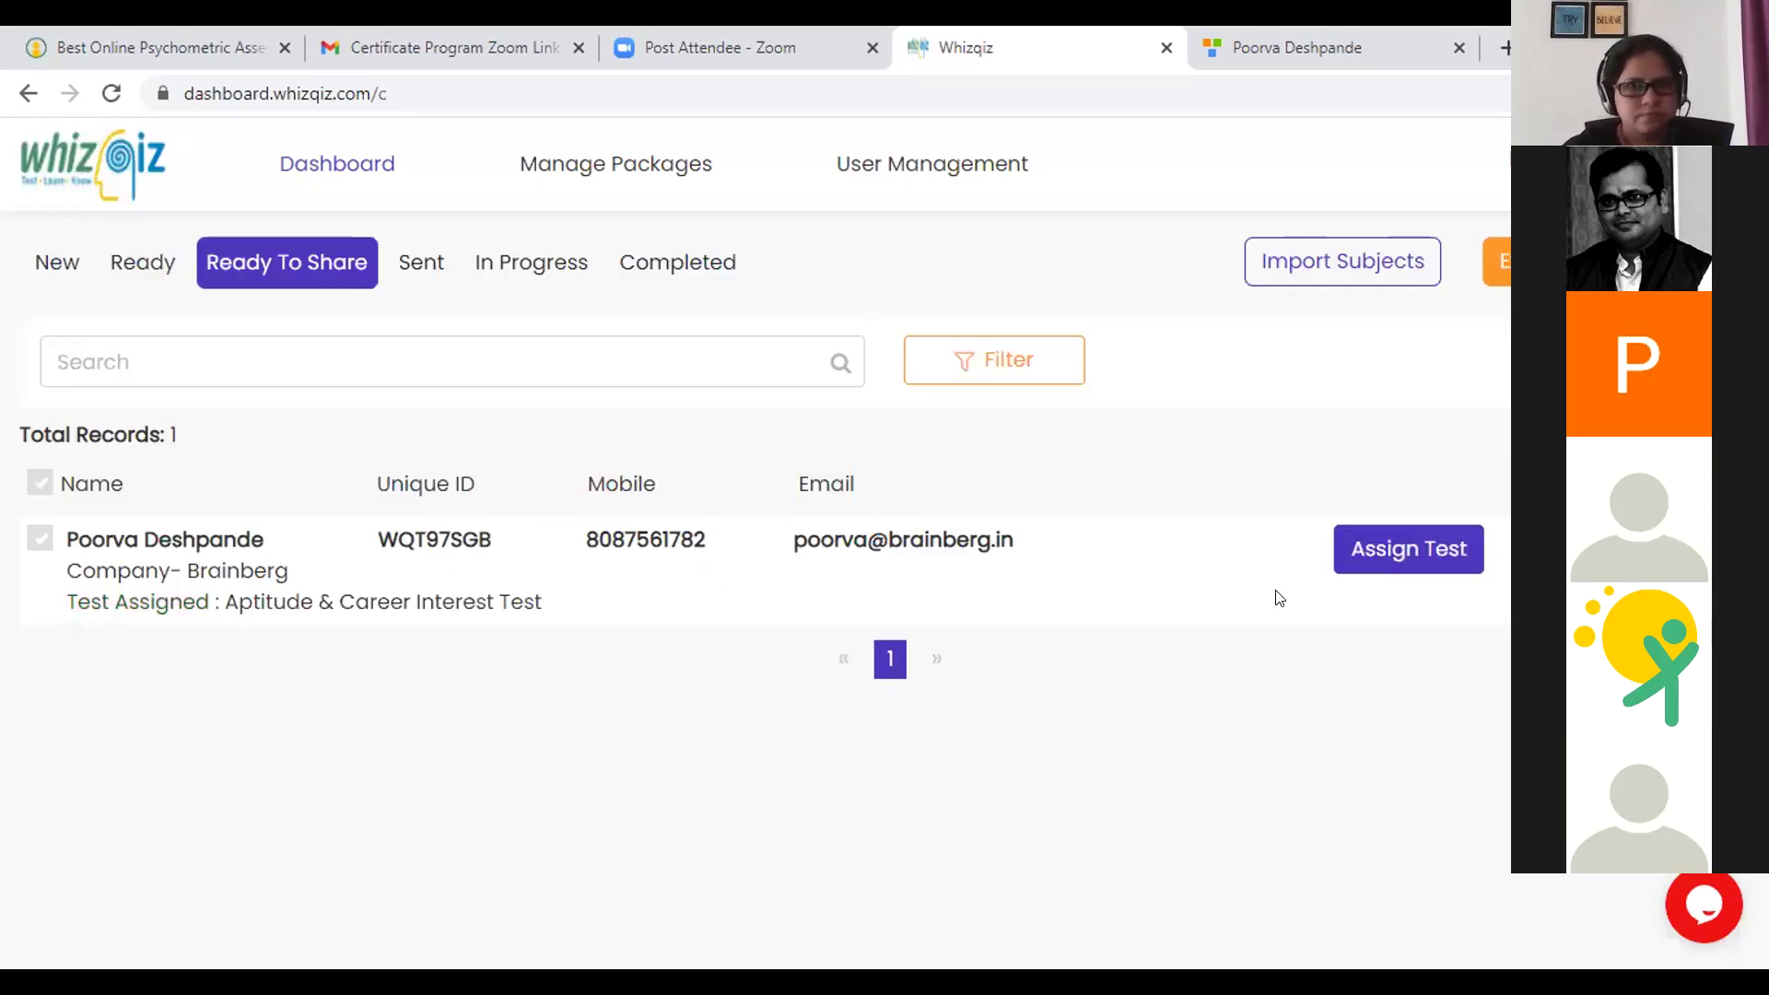
click(1401, 553)
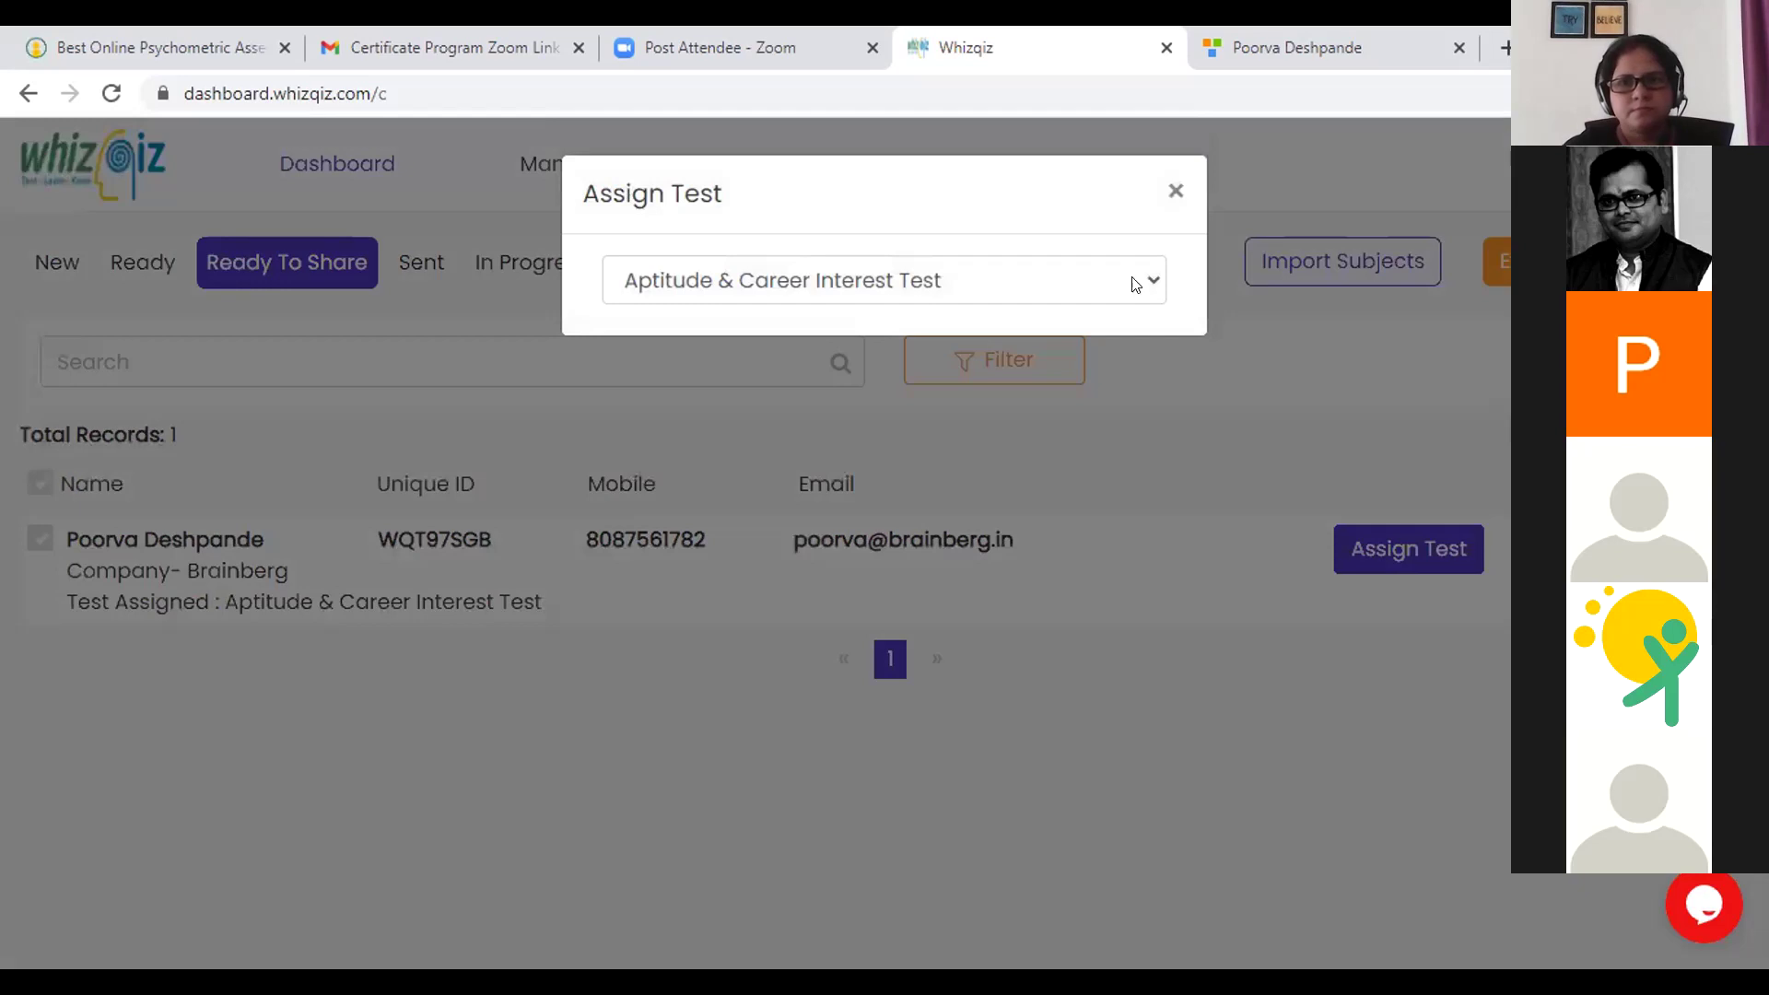
click(1146, 276)
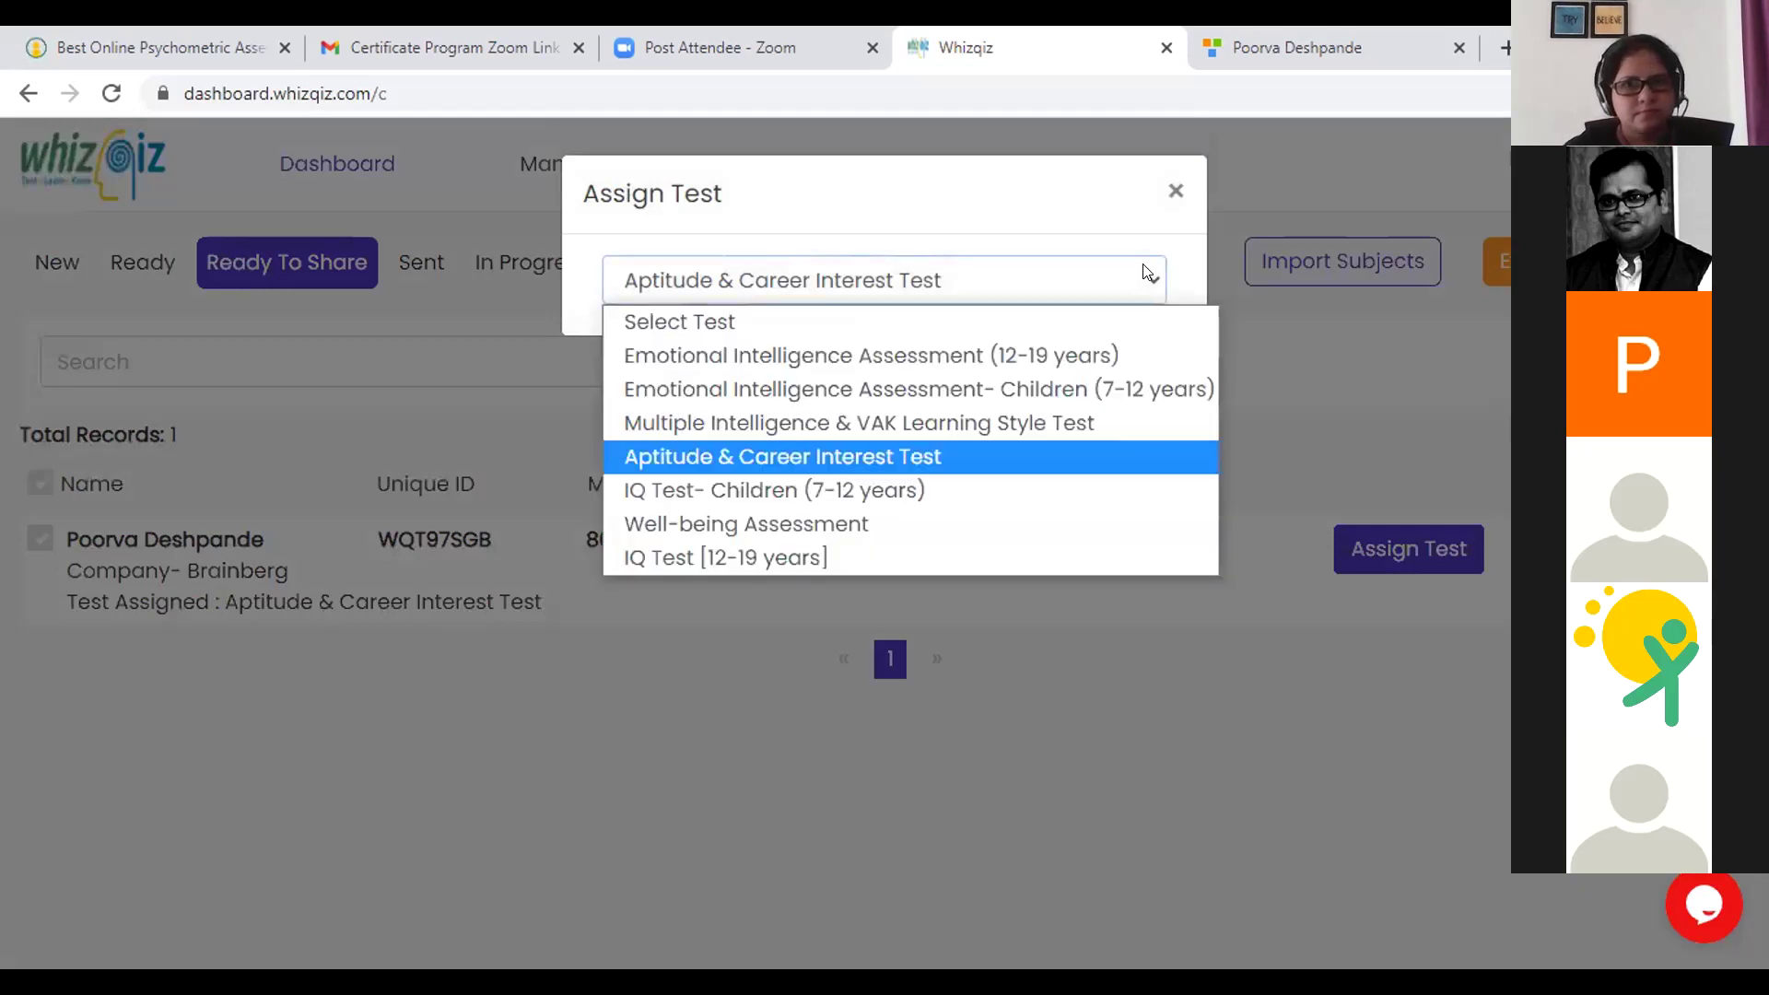
click(1147, 275)
click(1175, 194)
click(1380, 551)
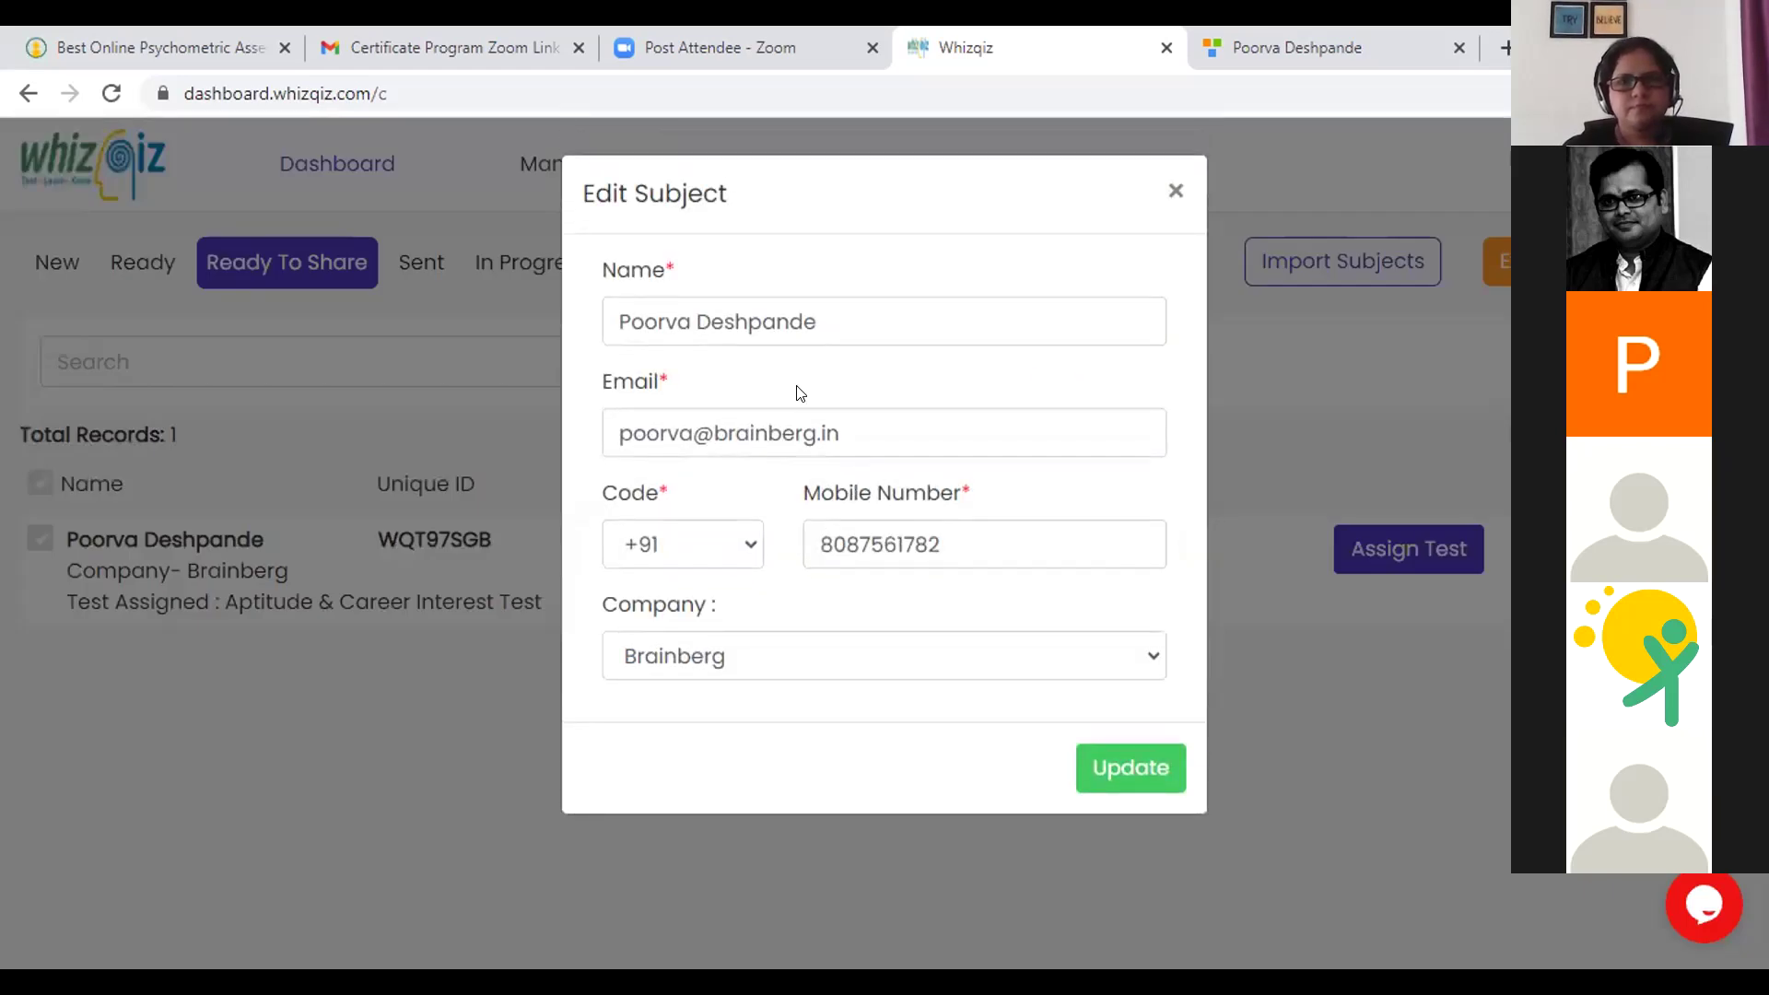
click(1176, 192)
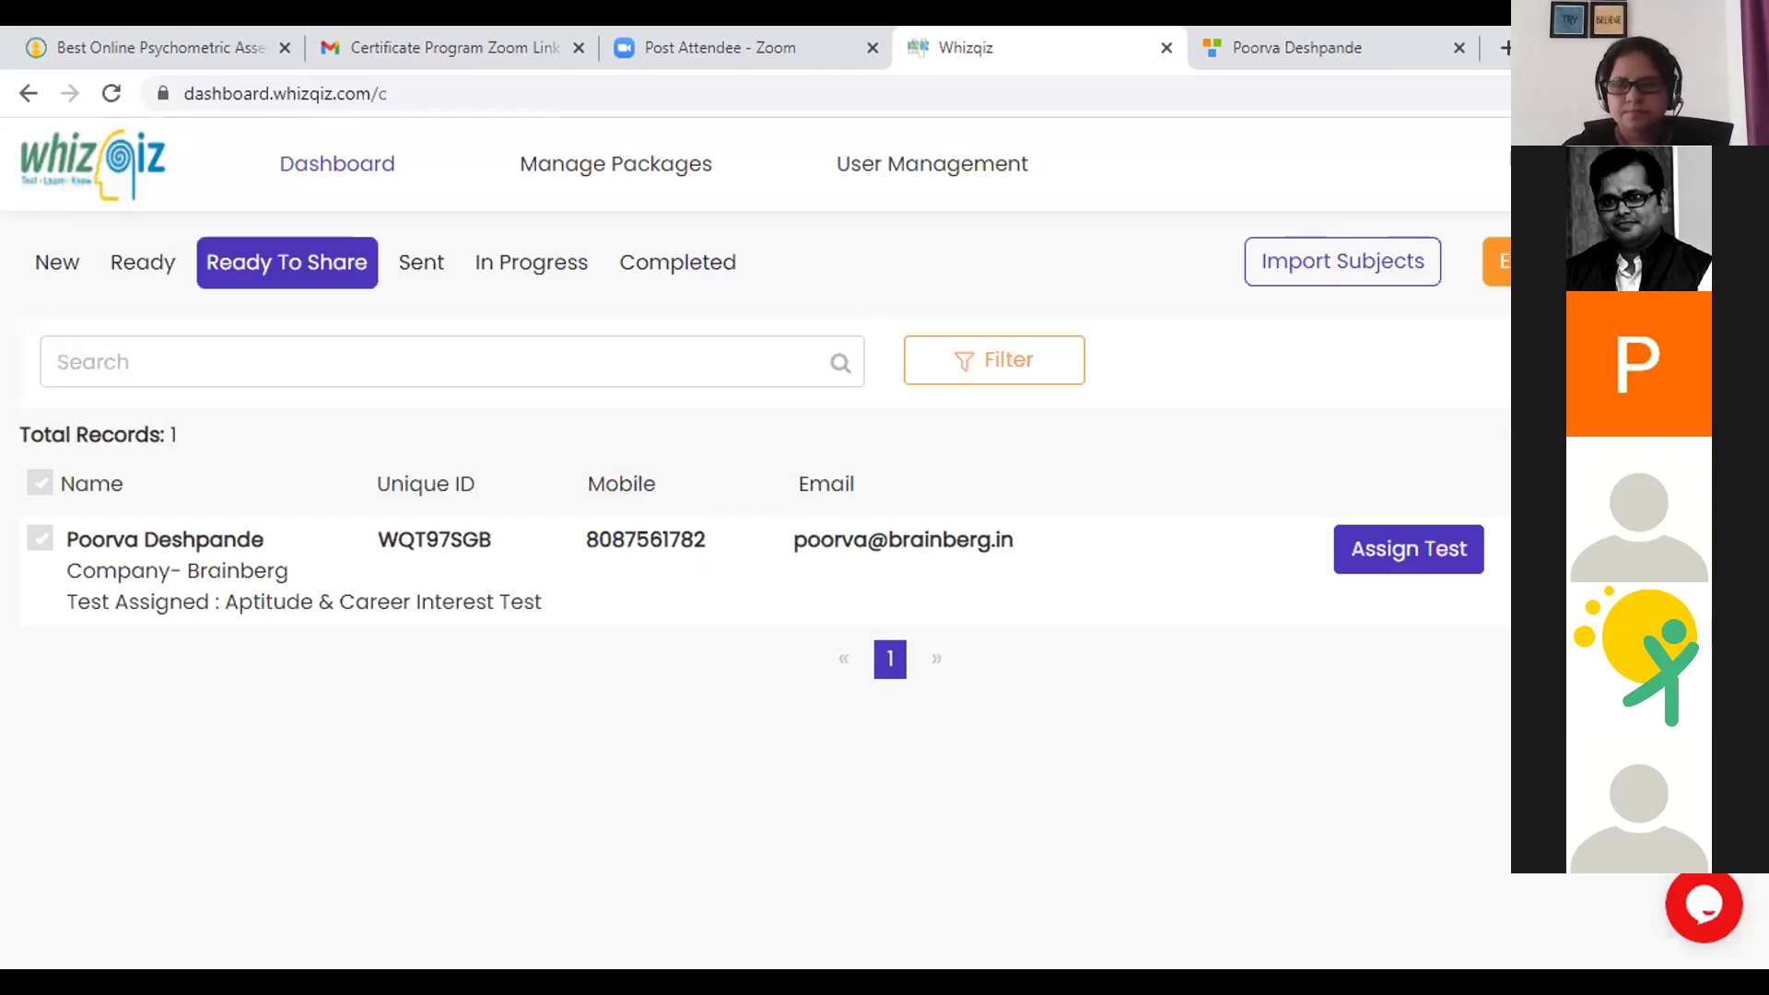
Set the subject's company to Brainberg, save it, and view the Sent list.
click(1409, 550)
click(1130, 658)
click(1128, 660)
click(1102, 667)
click(1086, 731)
click(1141, 767)
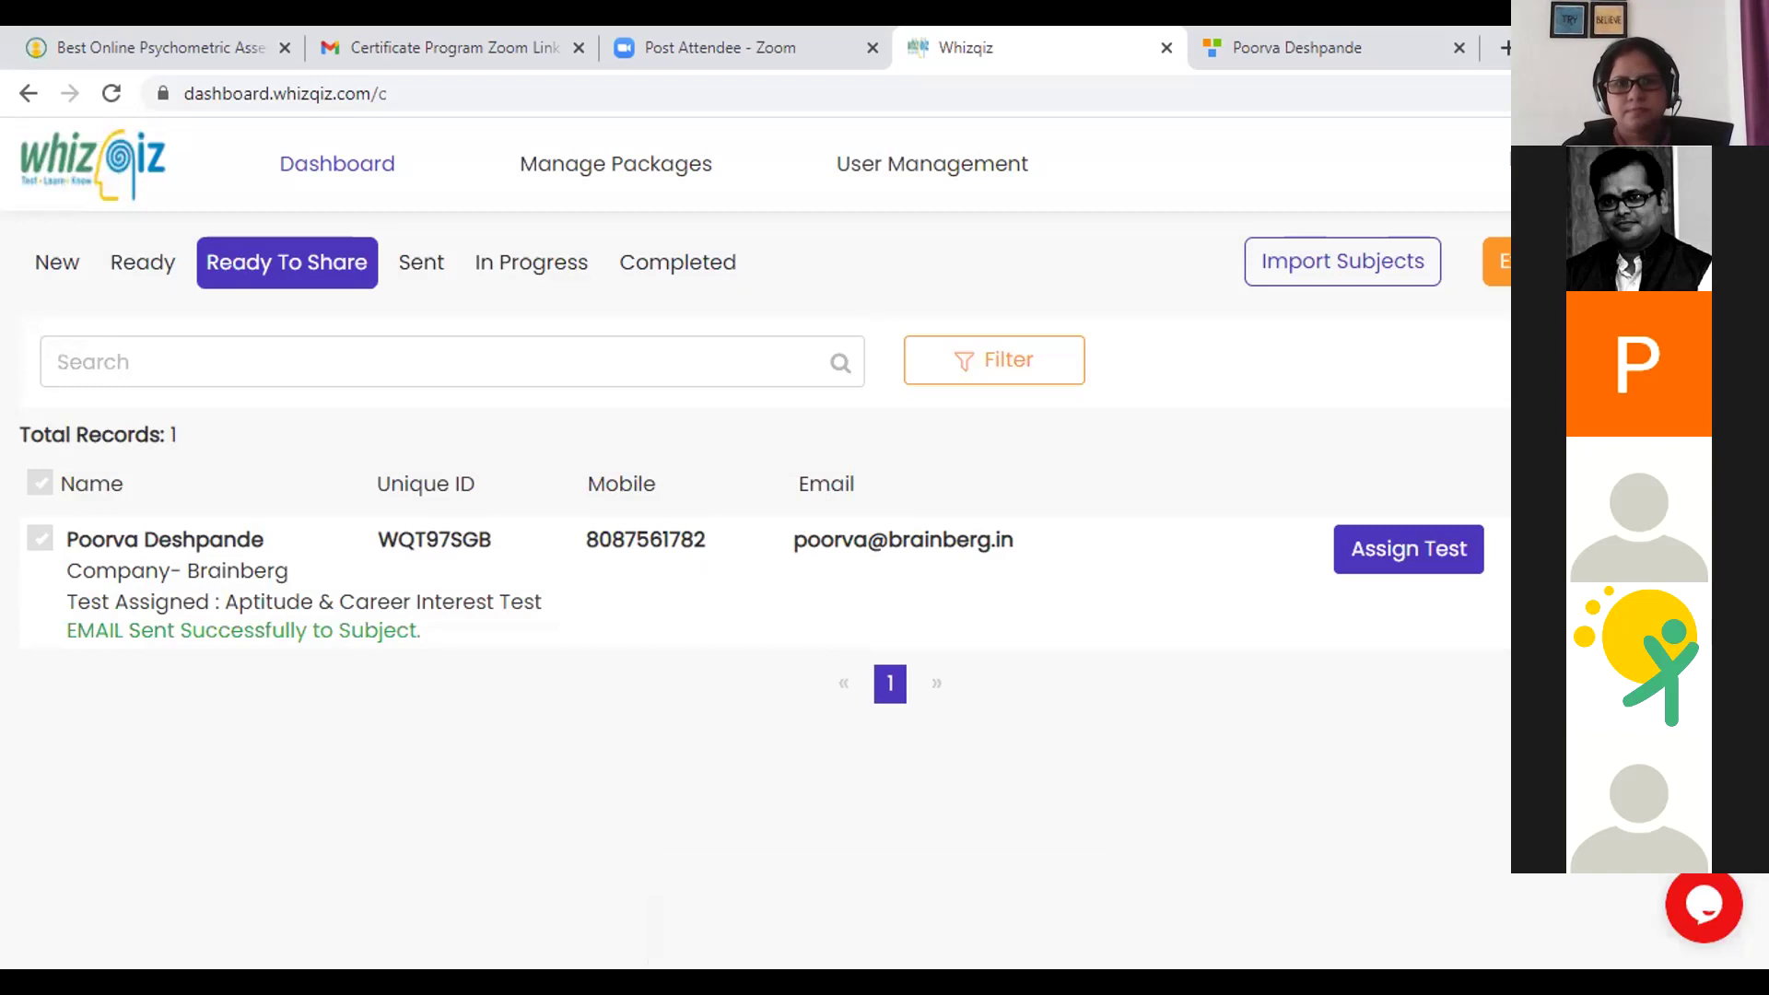
click(421, 262)
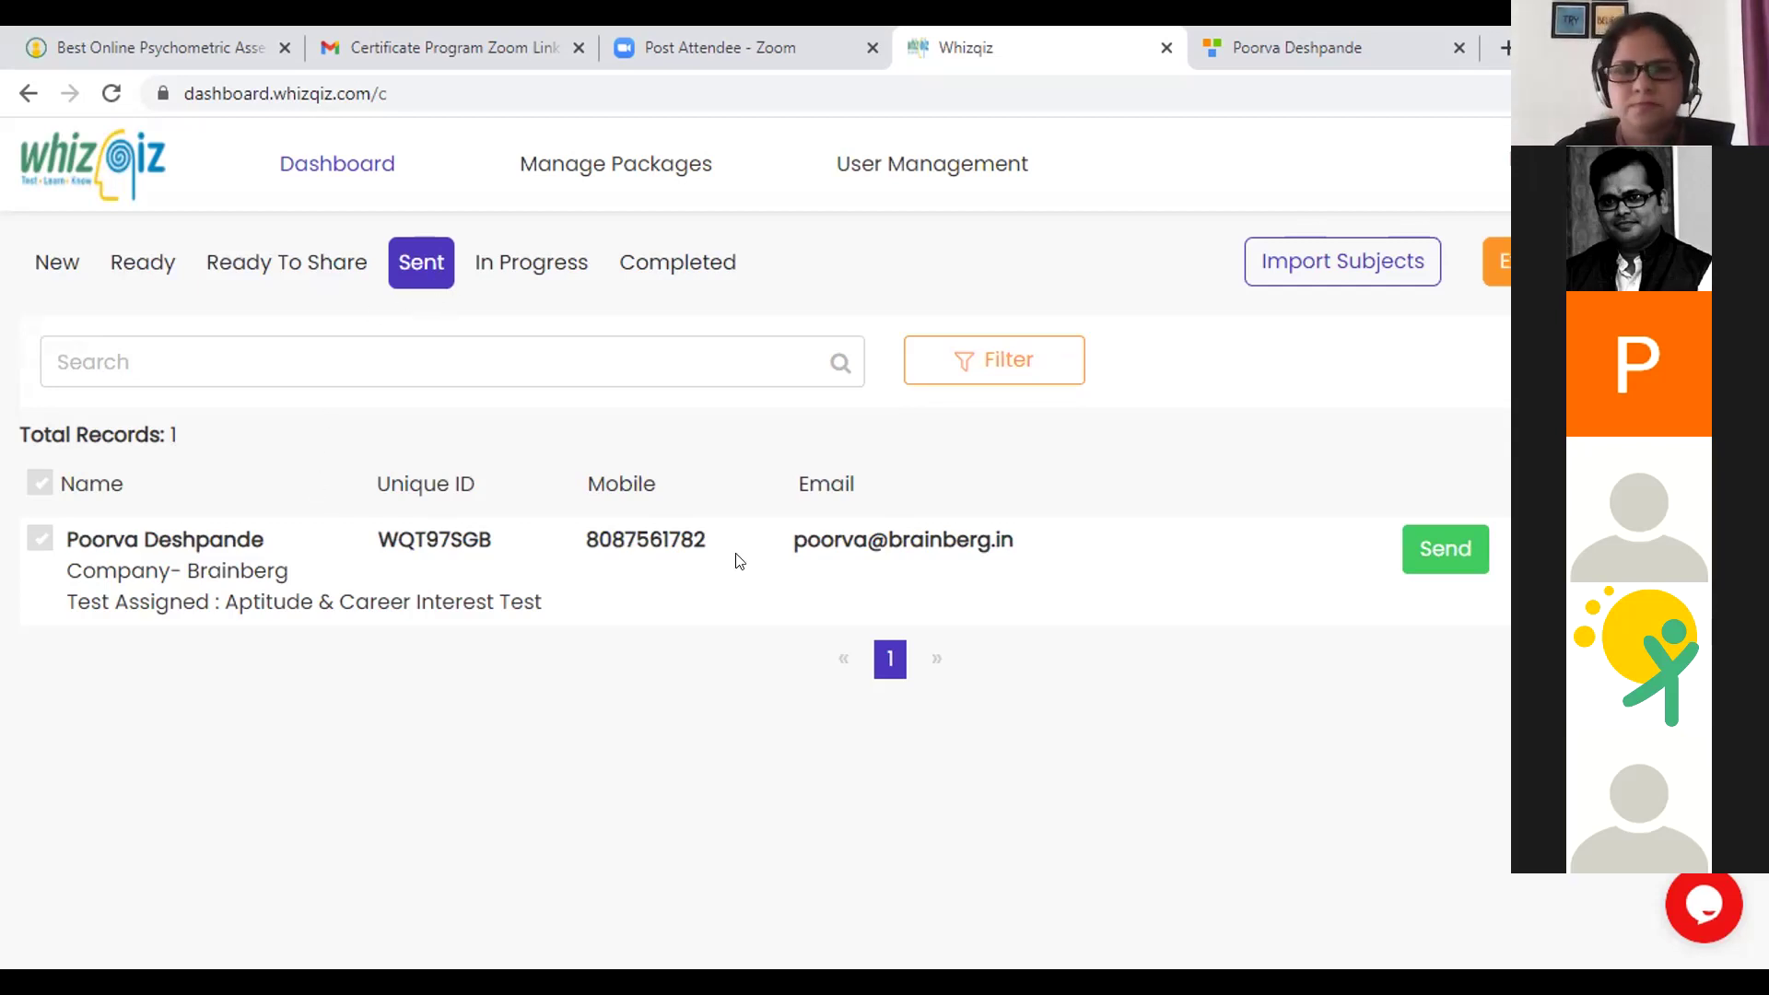
Inspect the subject's e-mail and company fields and the SMS/EMAIL send options, saving nothing.
click(922, 553)
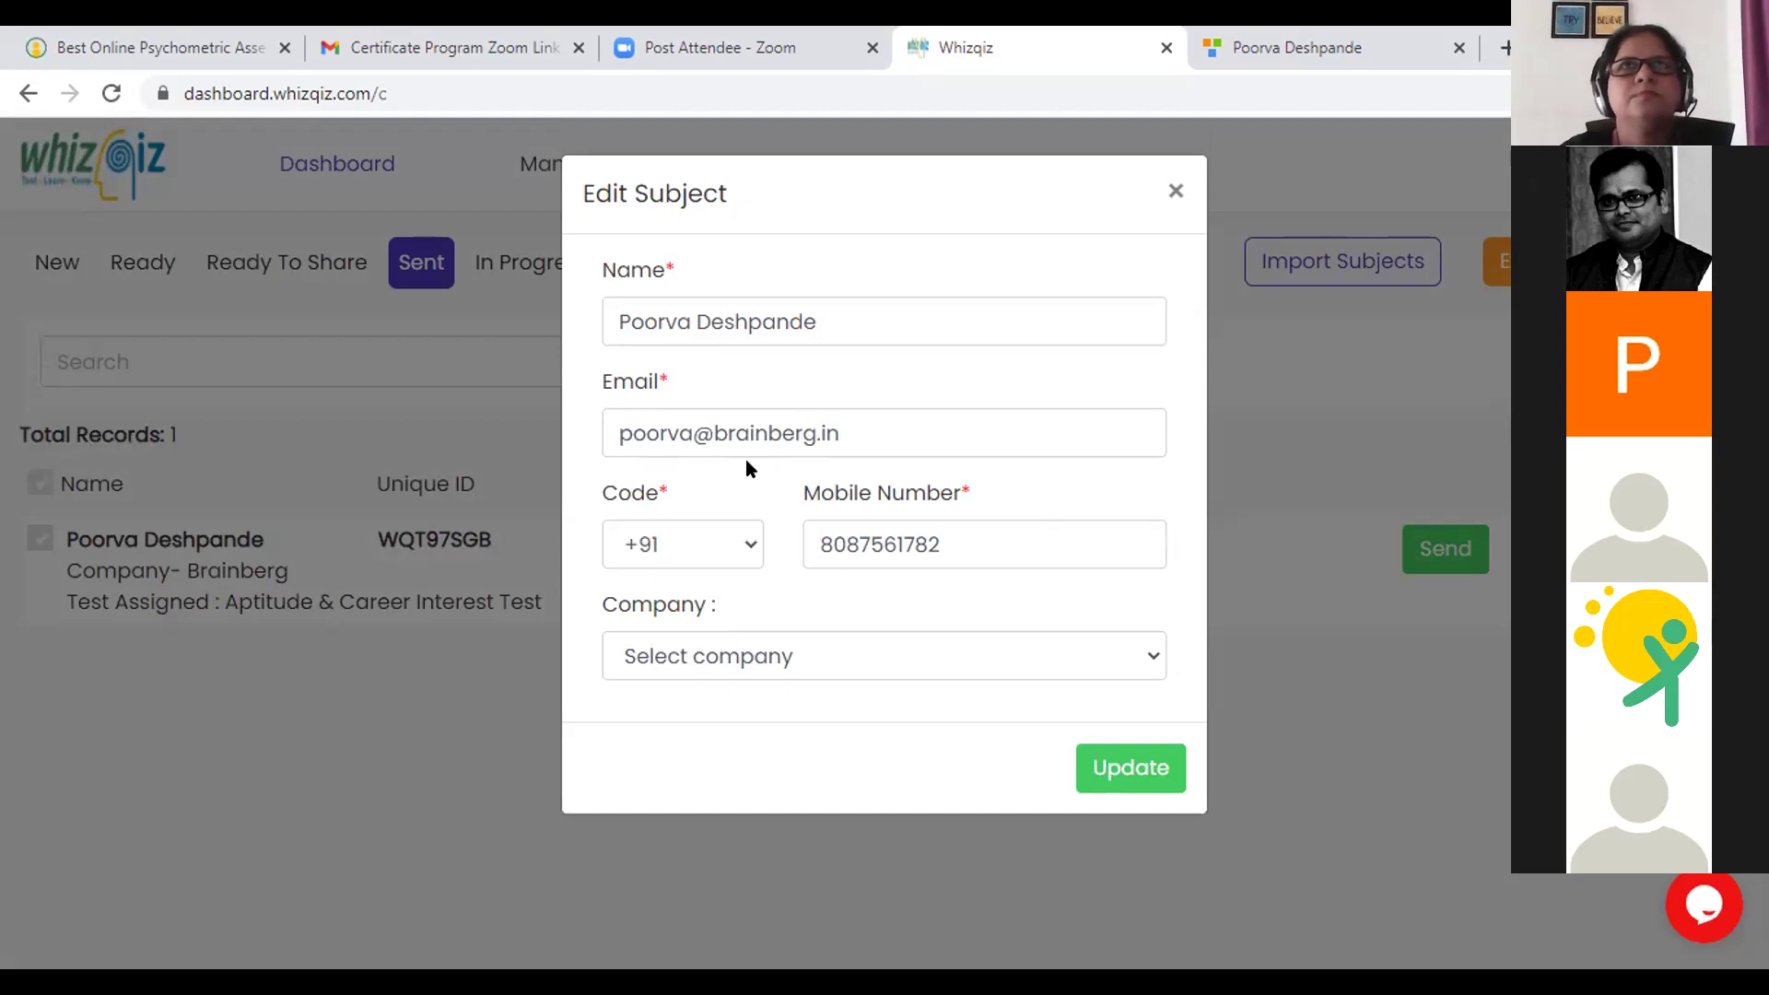
click(839, 431)
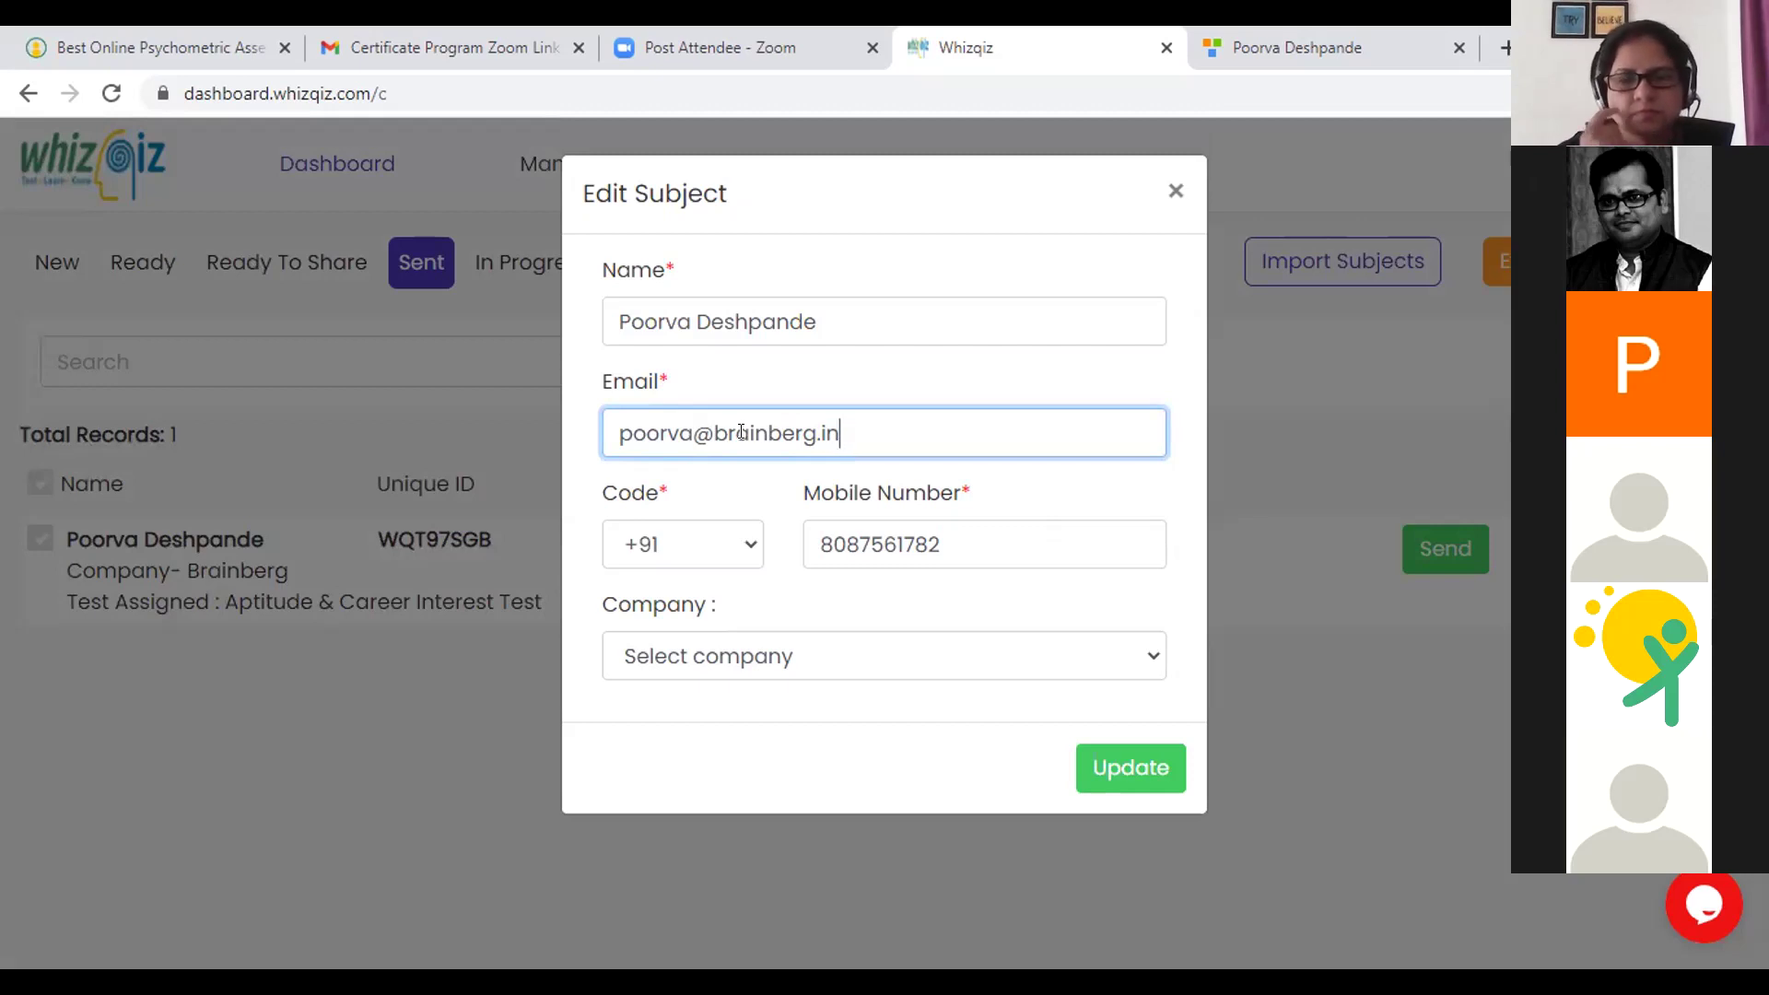
click(894, 660)
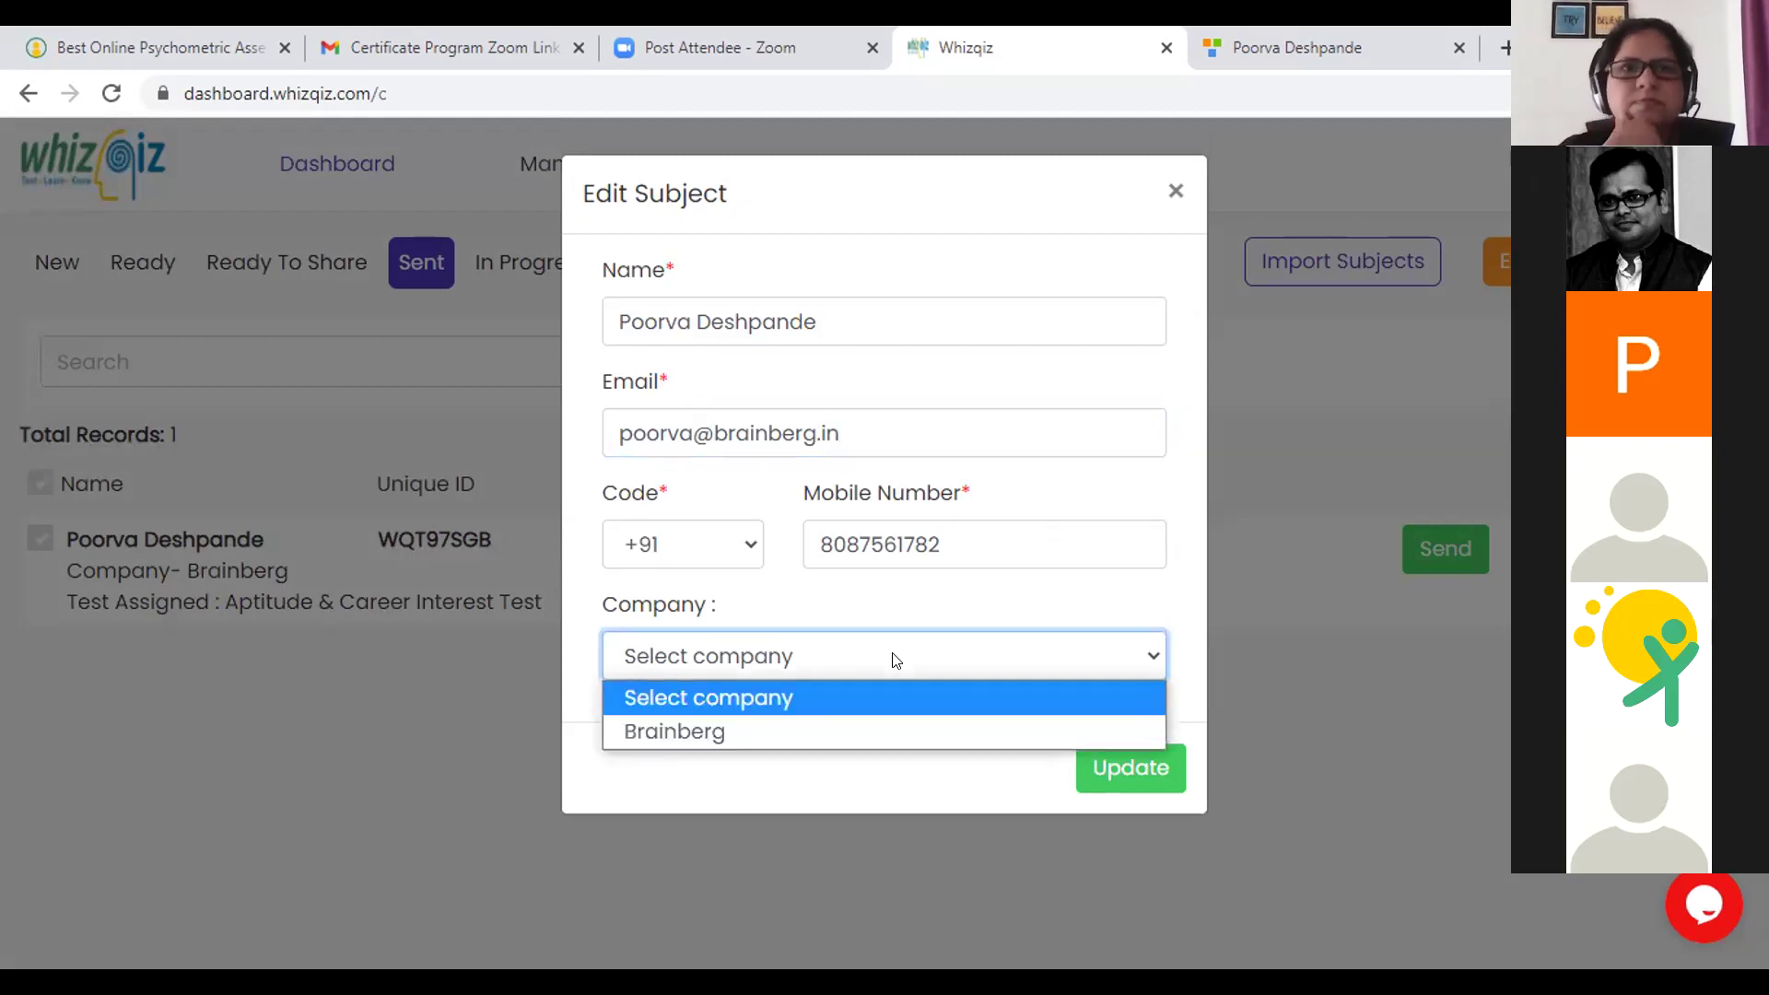
click(919, 657)
click(1176, 193)
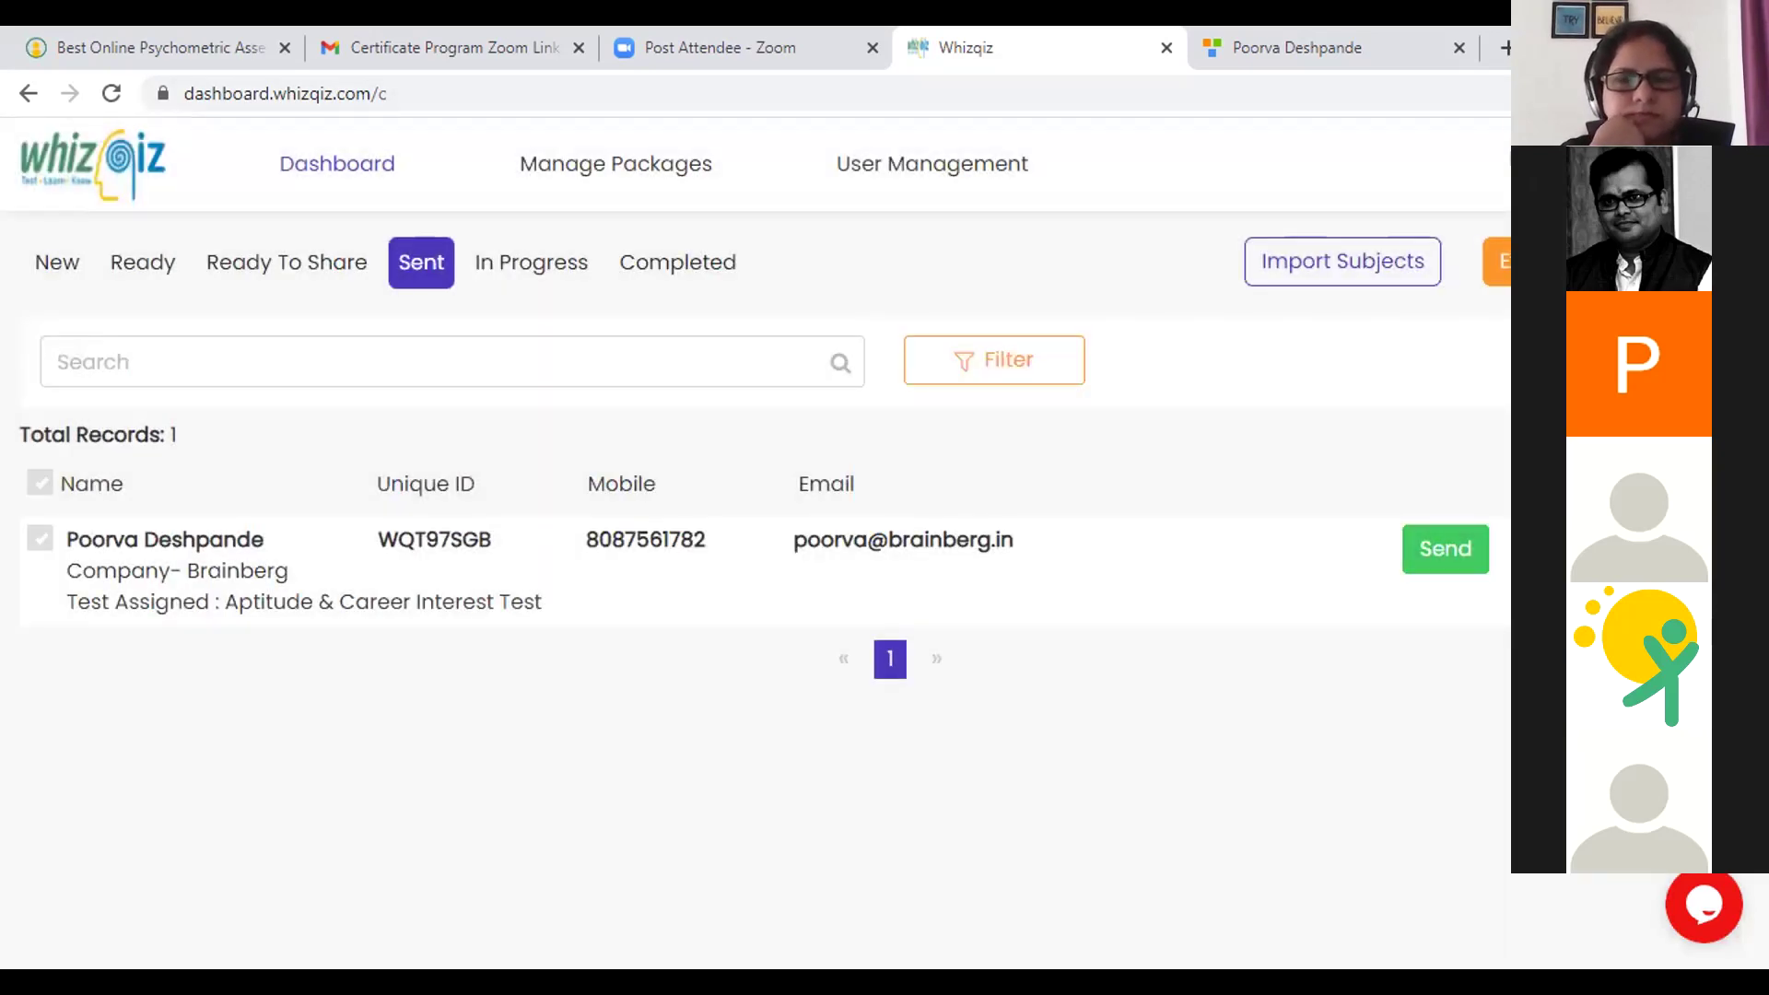
click(1439, 551)
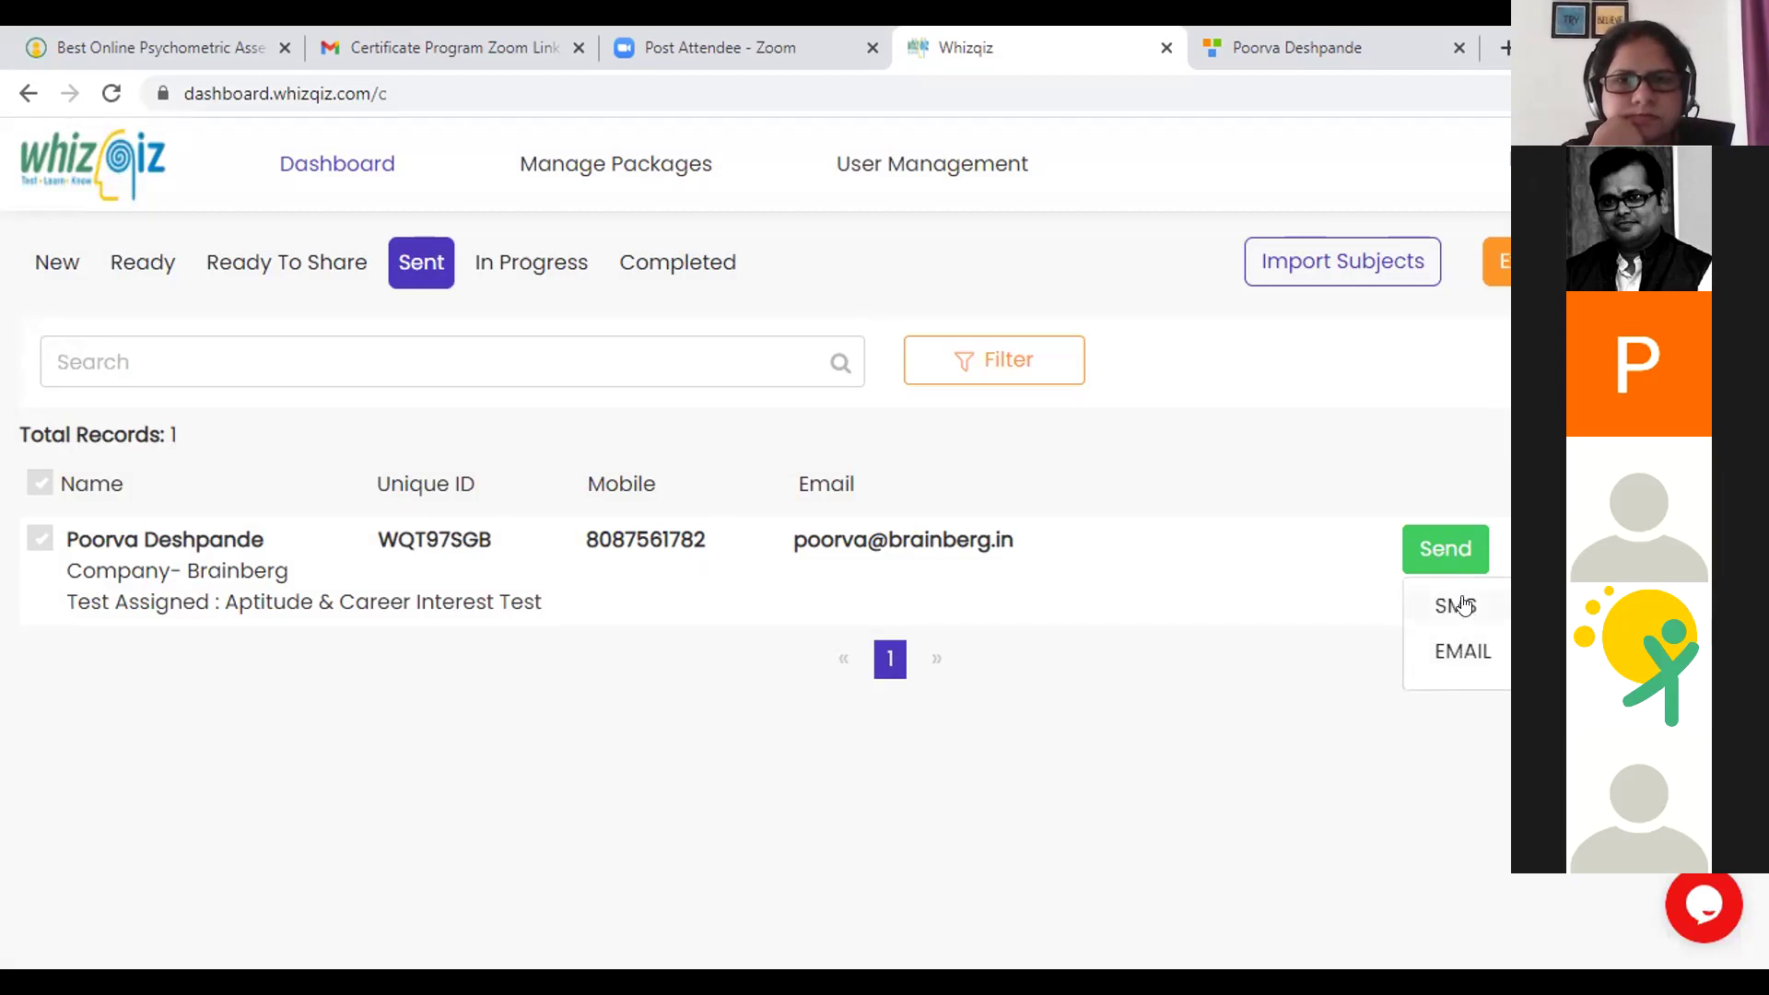
click(1289, 605)
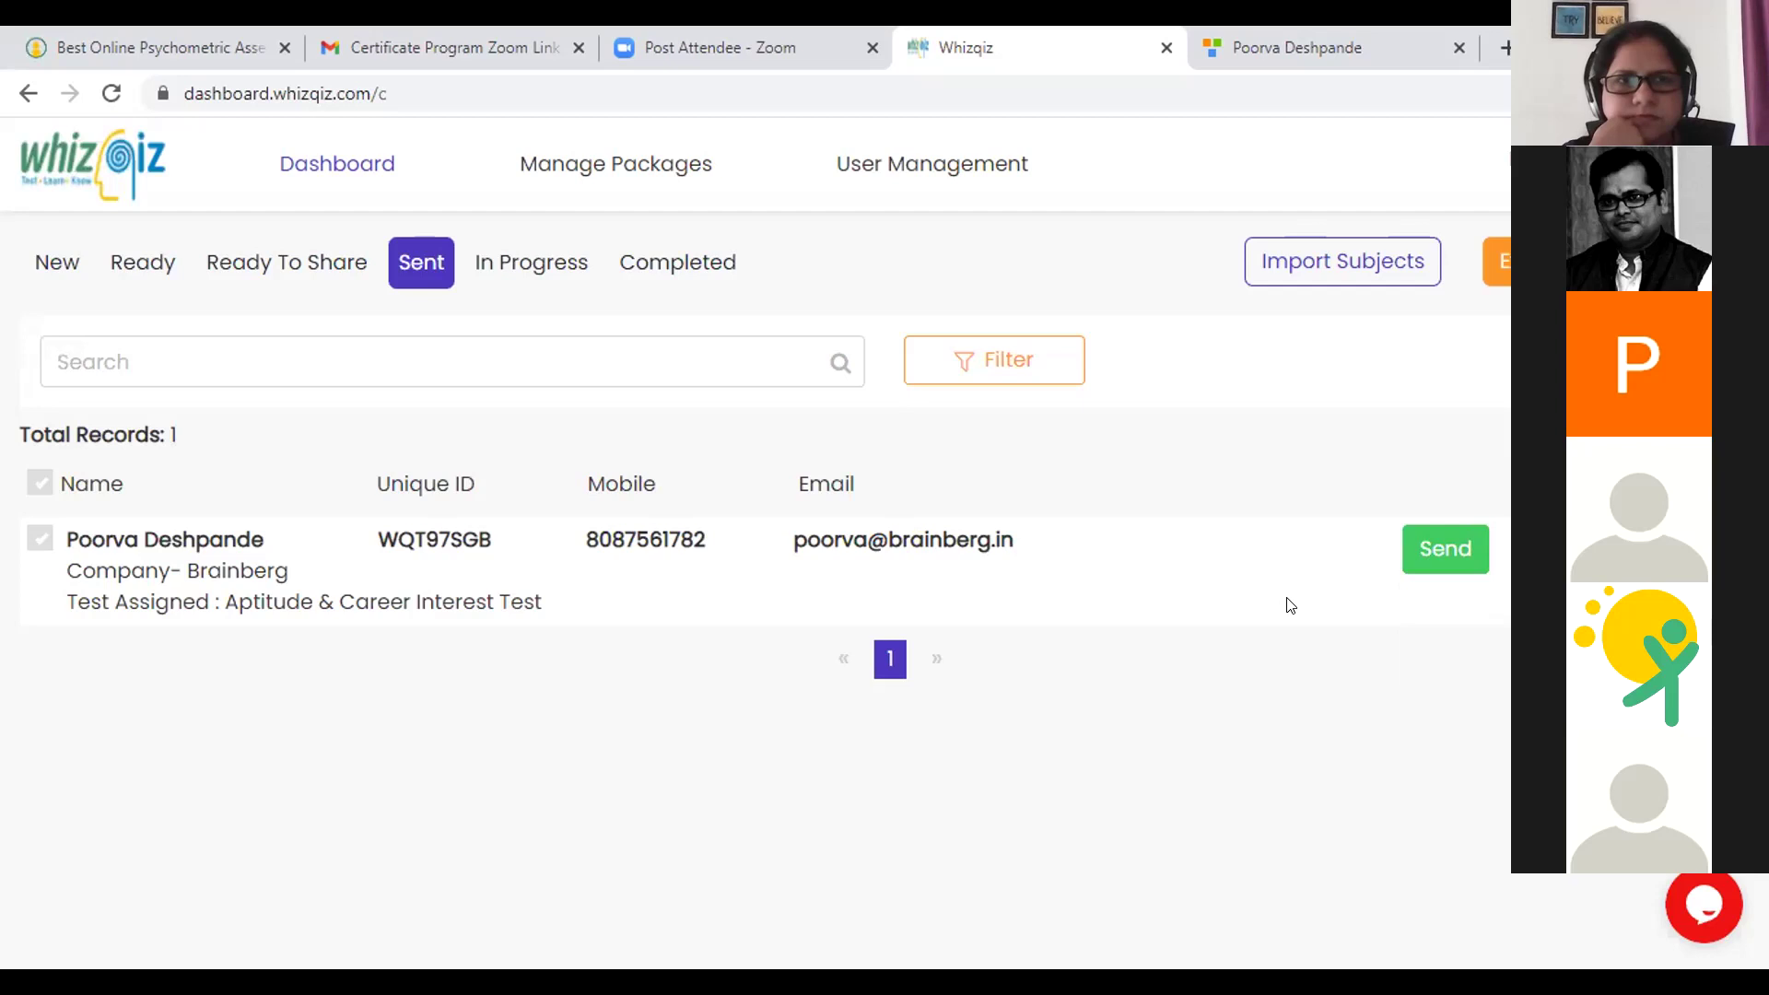
In Gmail's Updates tab, open and read the 'Your Test is ready at whizqiz.com' email.
click(517, 50)
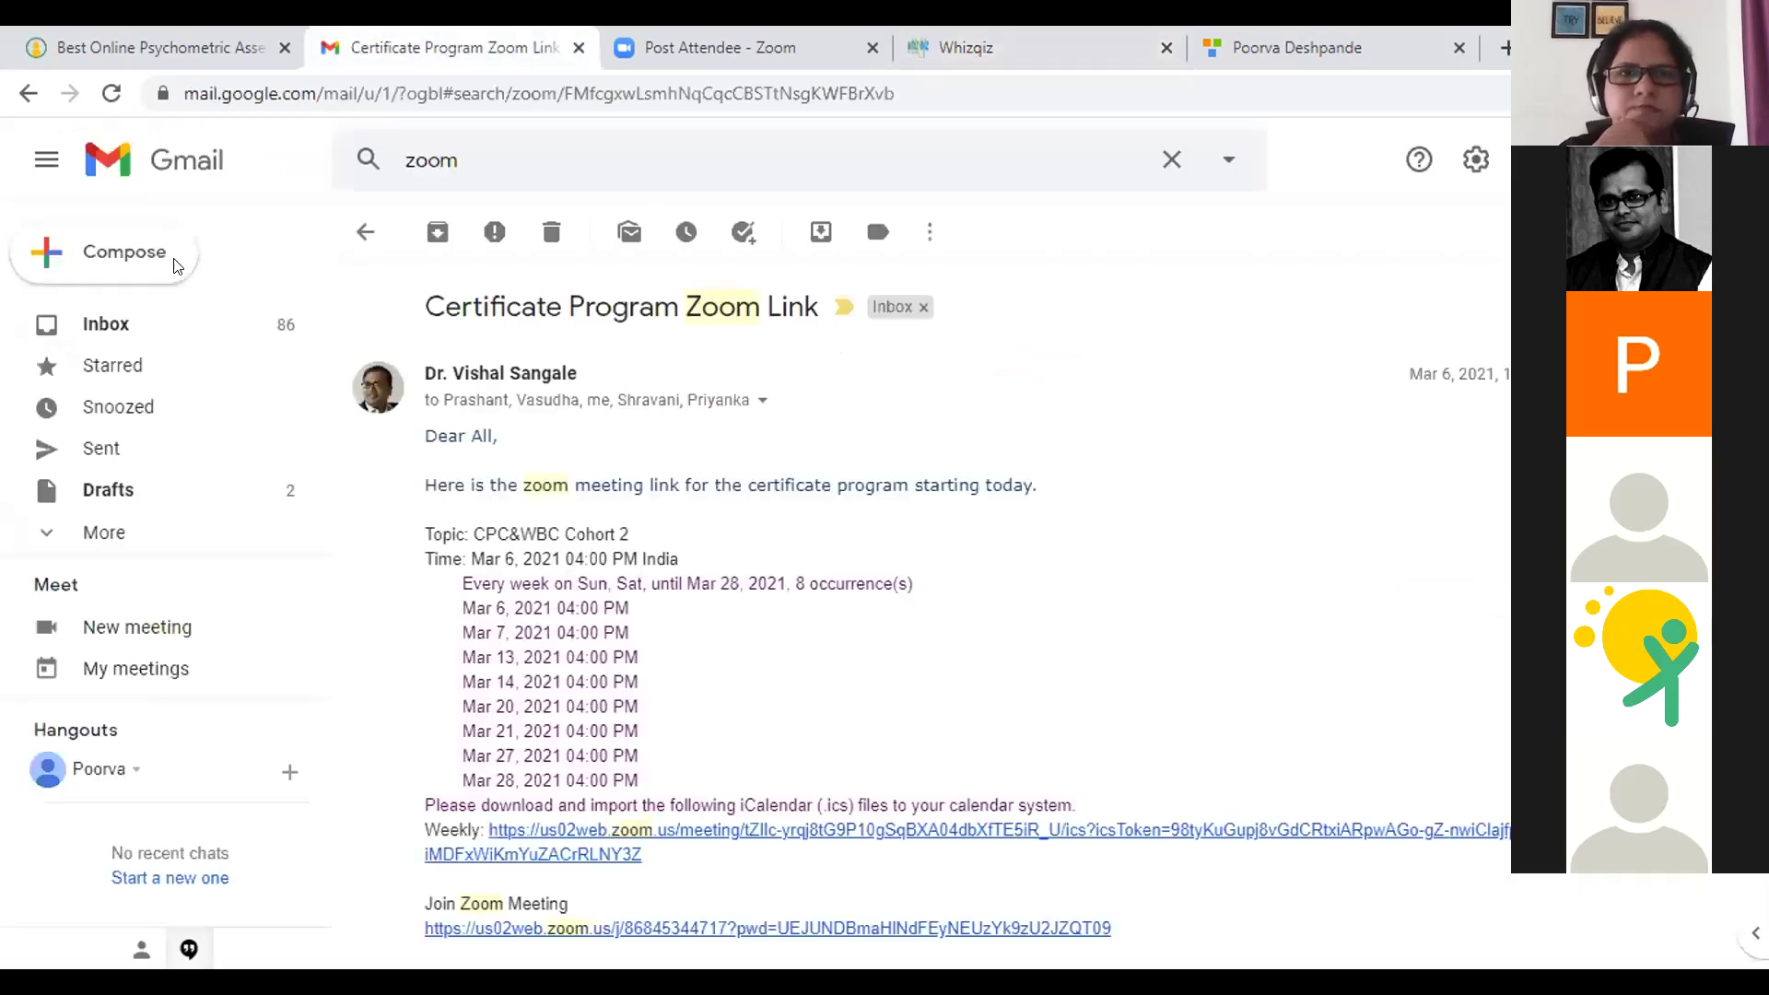
click(157, 330)
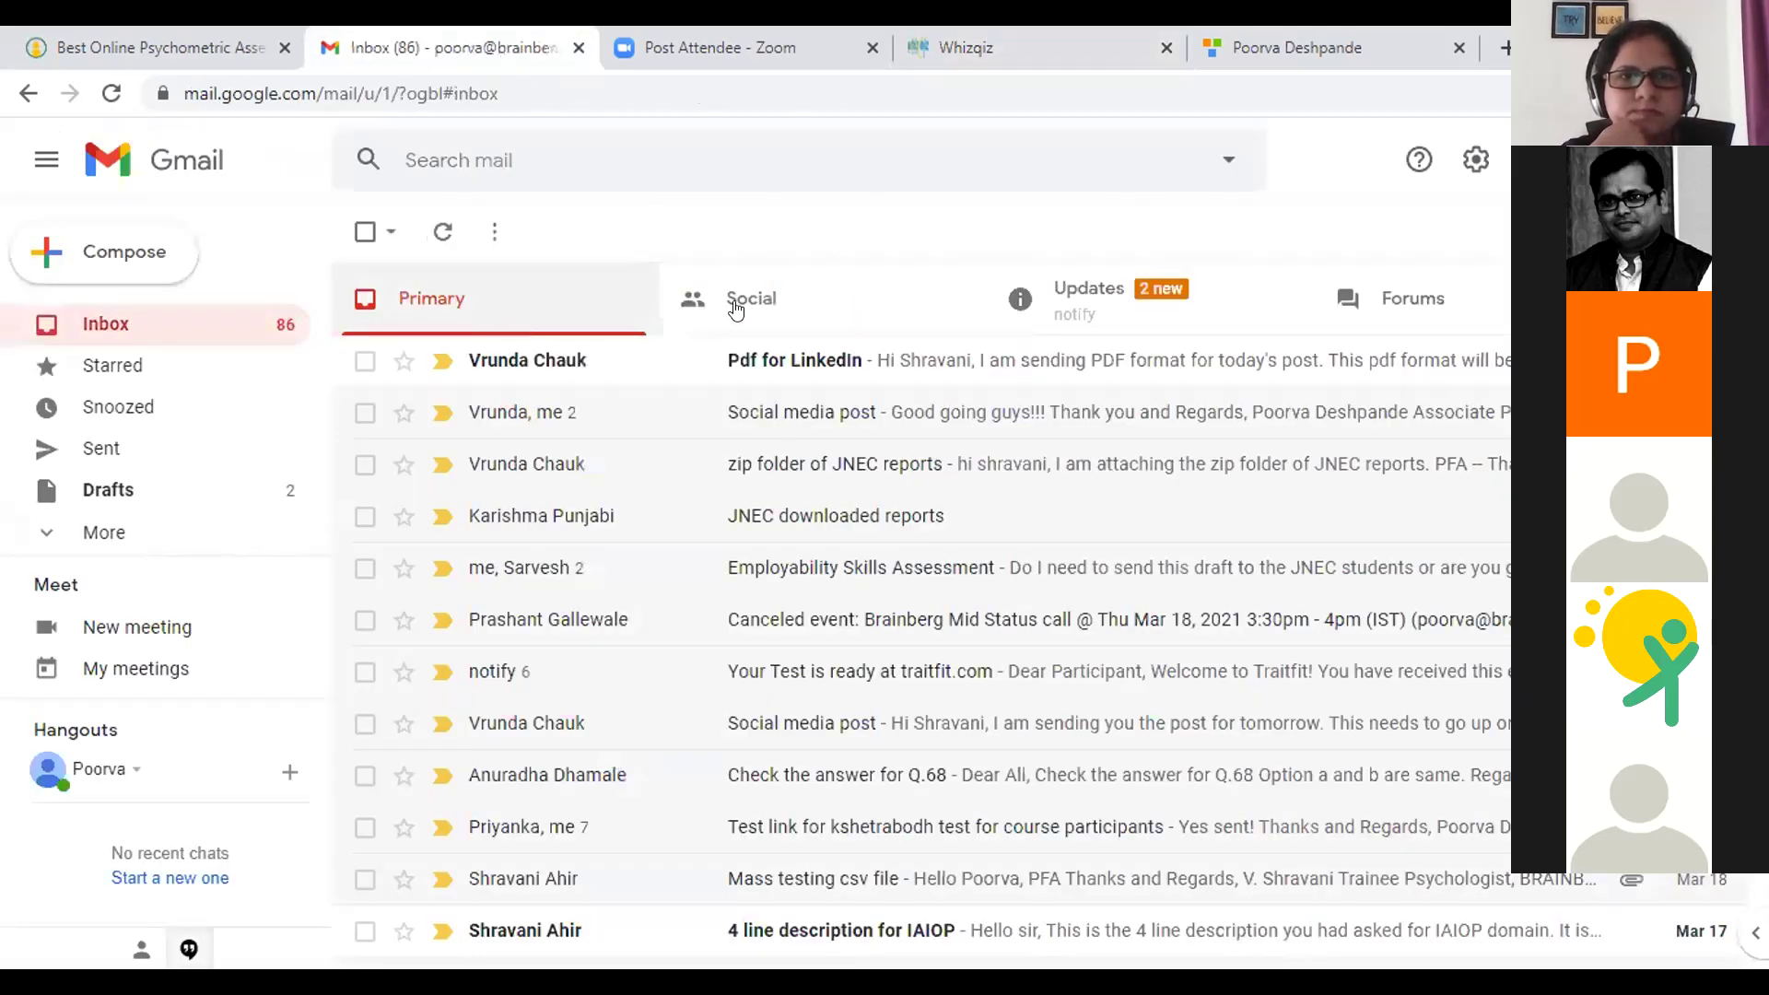
click(1069, 299)
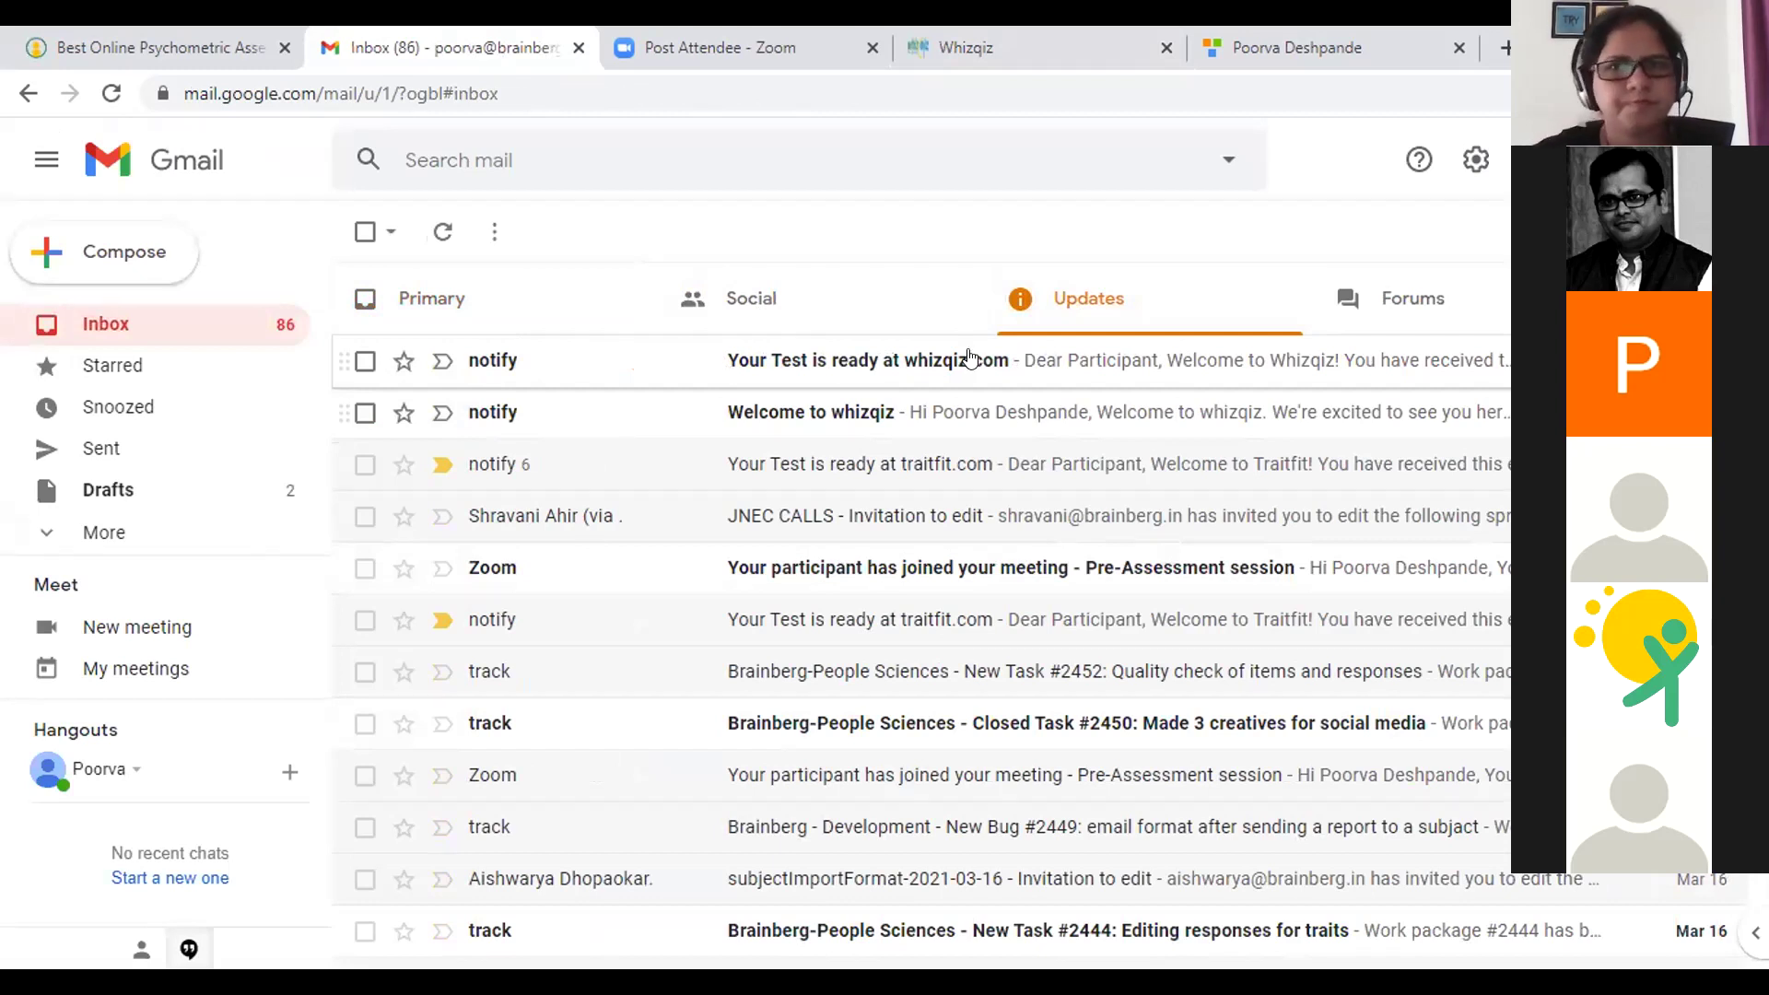
click(1111, 365)
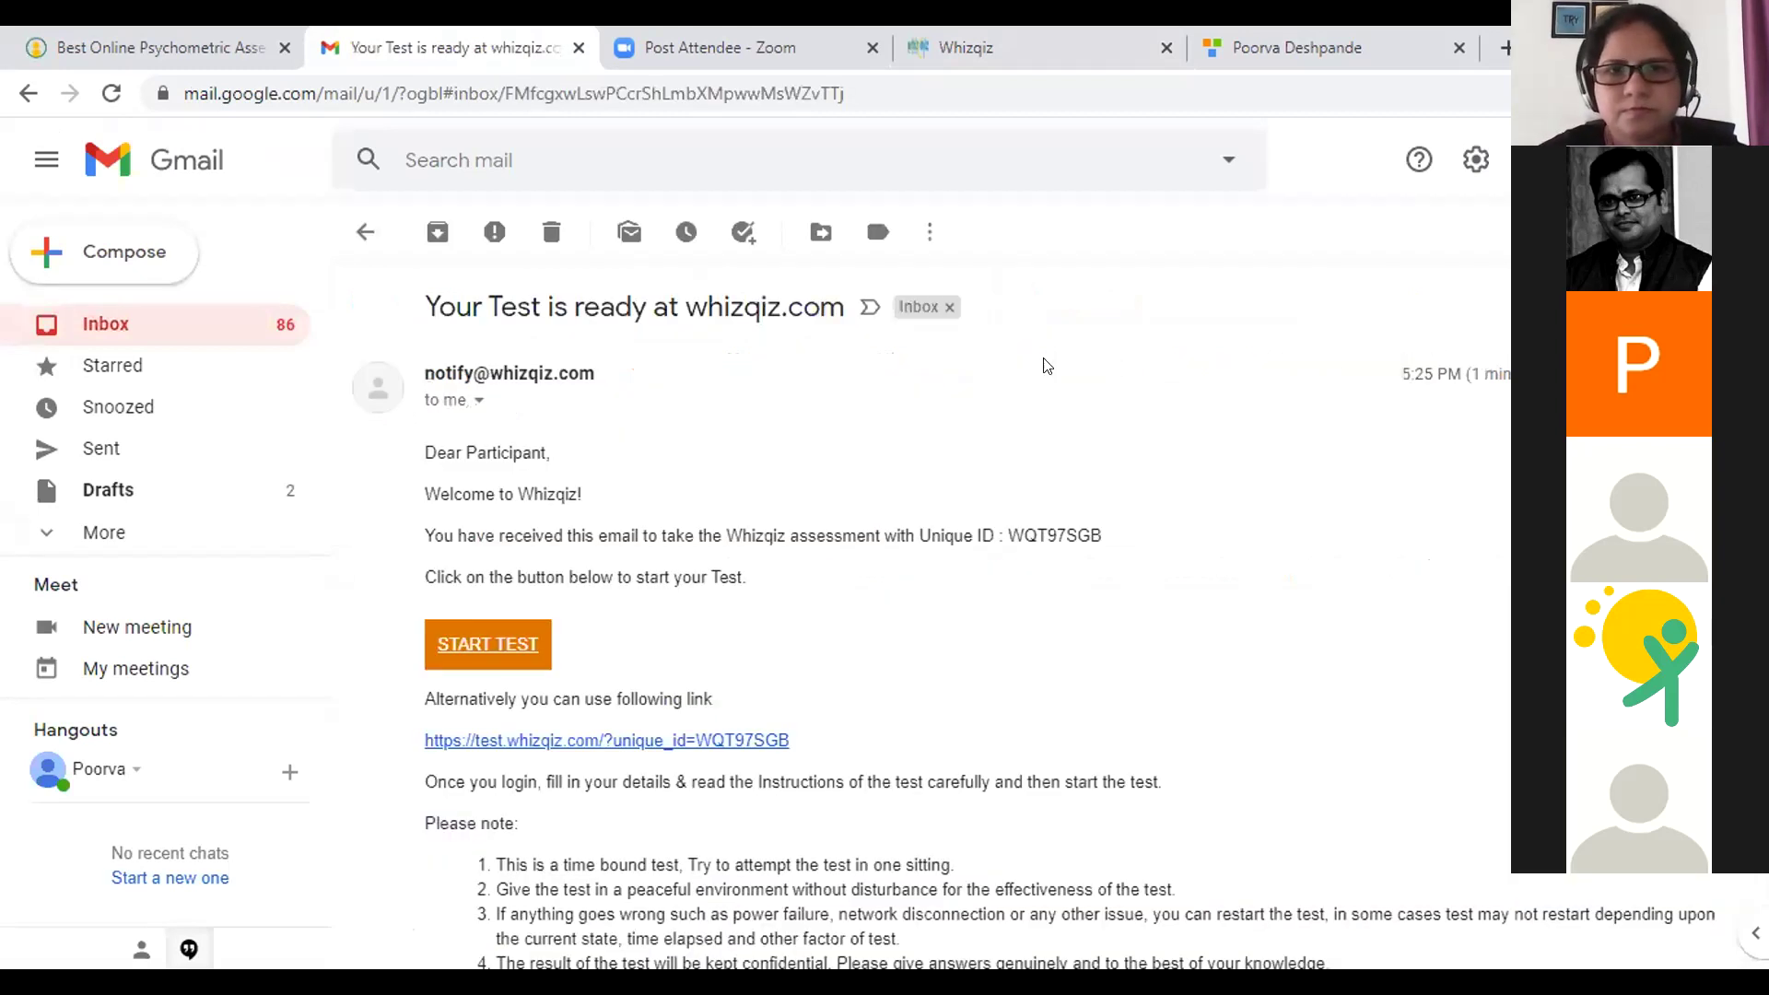
scroll(984, 412, down, 1)
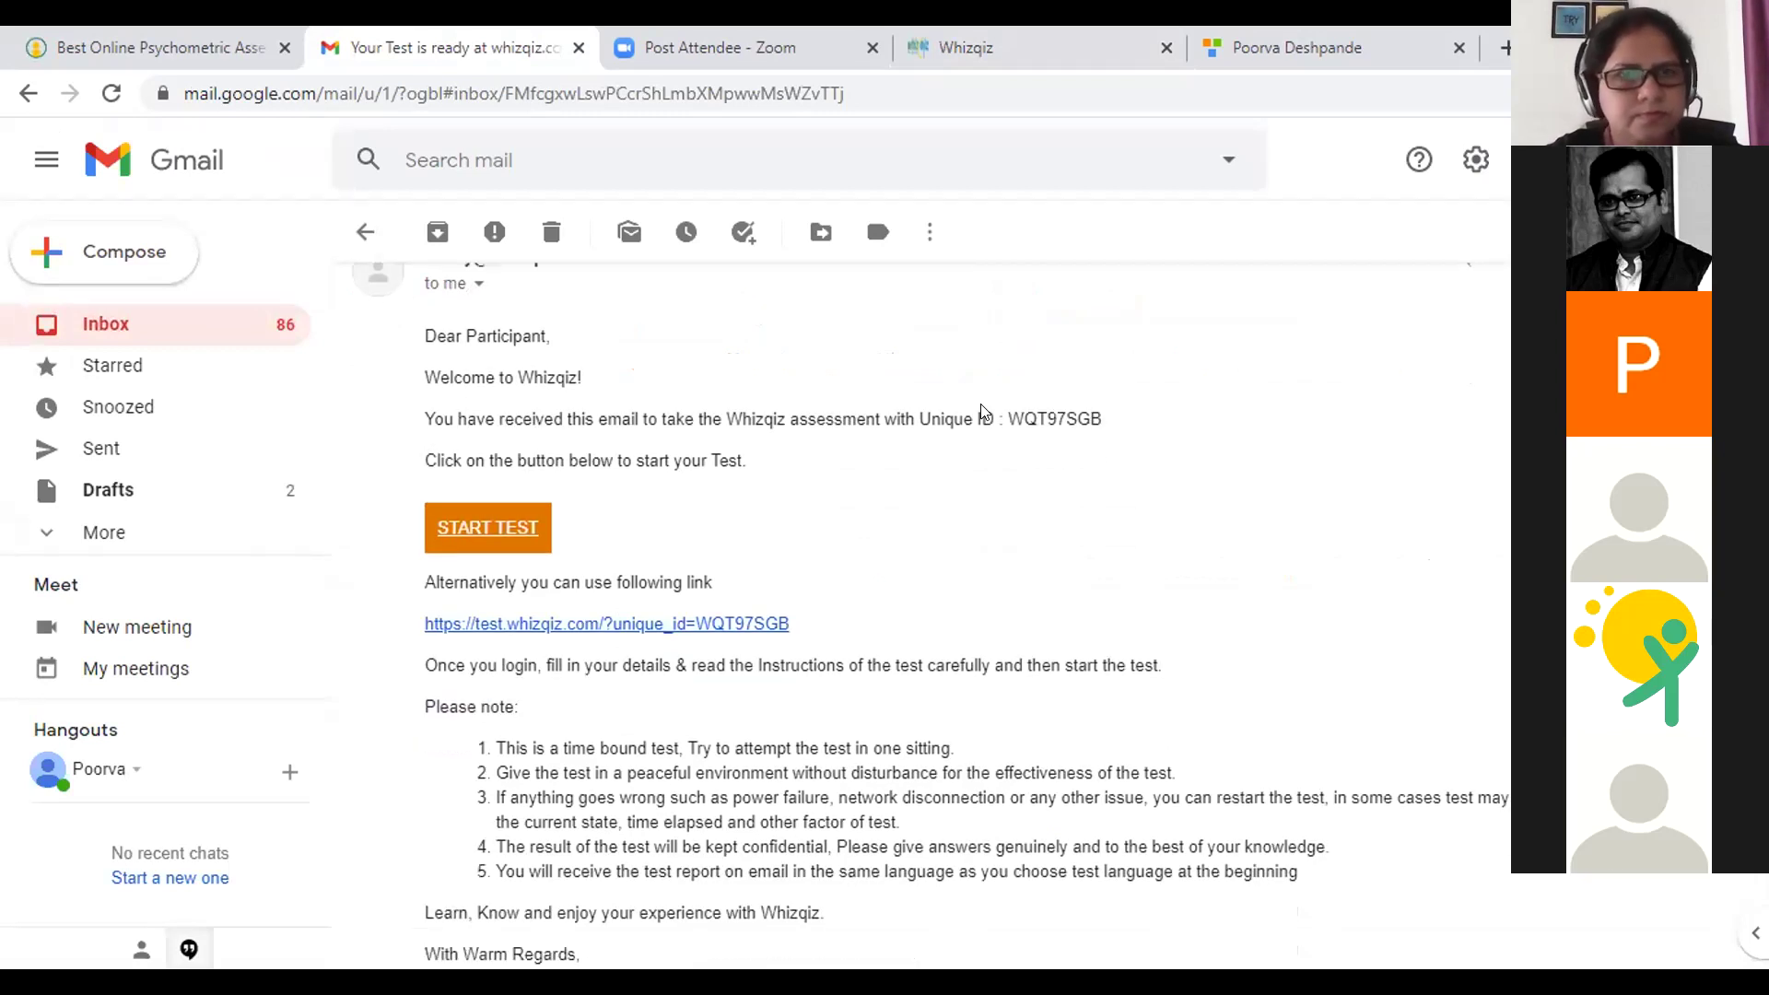
scroll(982, 411, down, 1)
scroll(982, 412, up, 1)
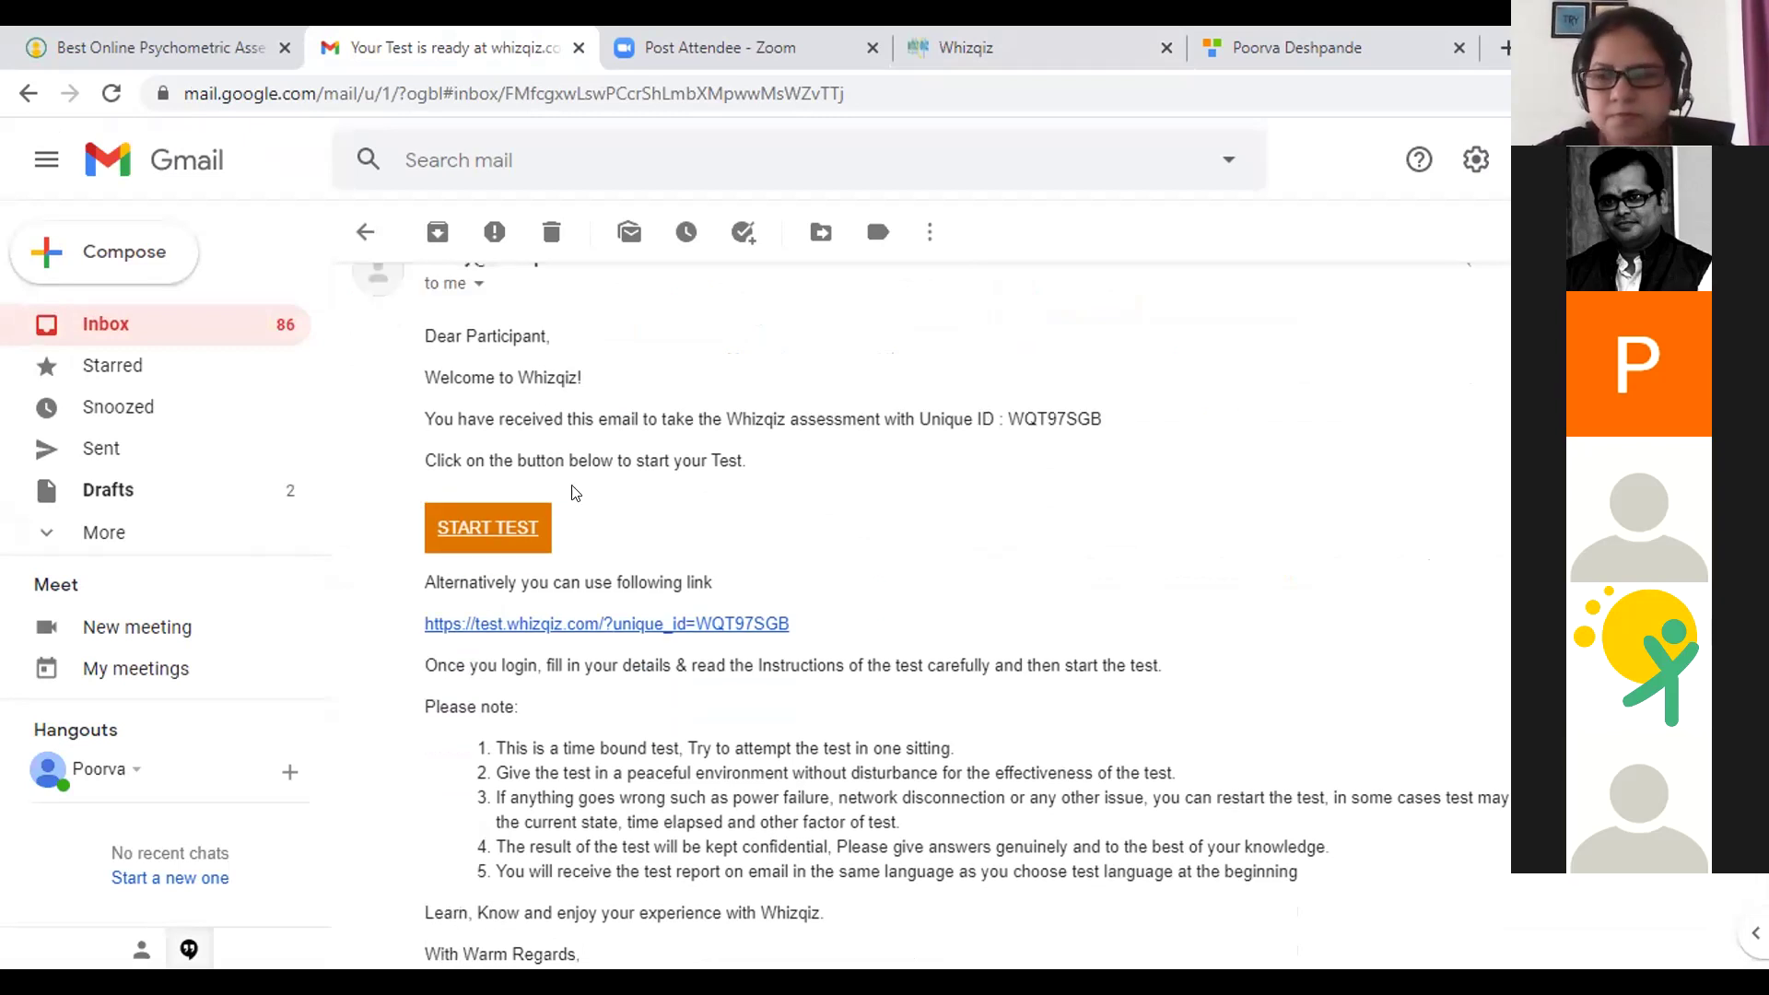
drag(425, 458, 756, 460)
click(444, 559)
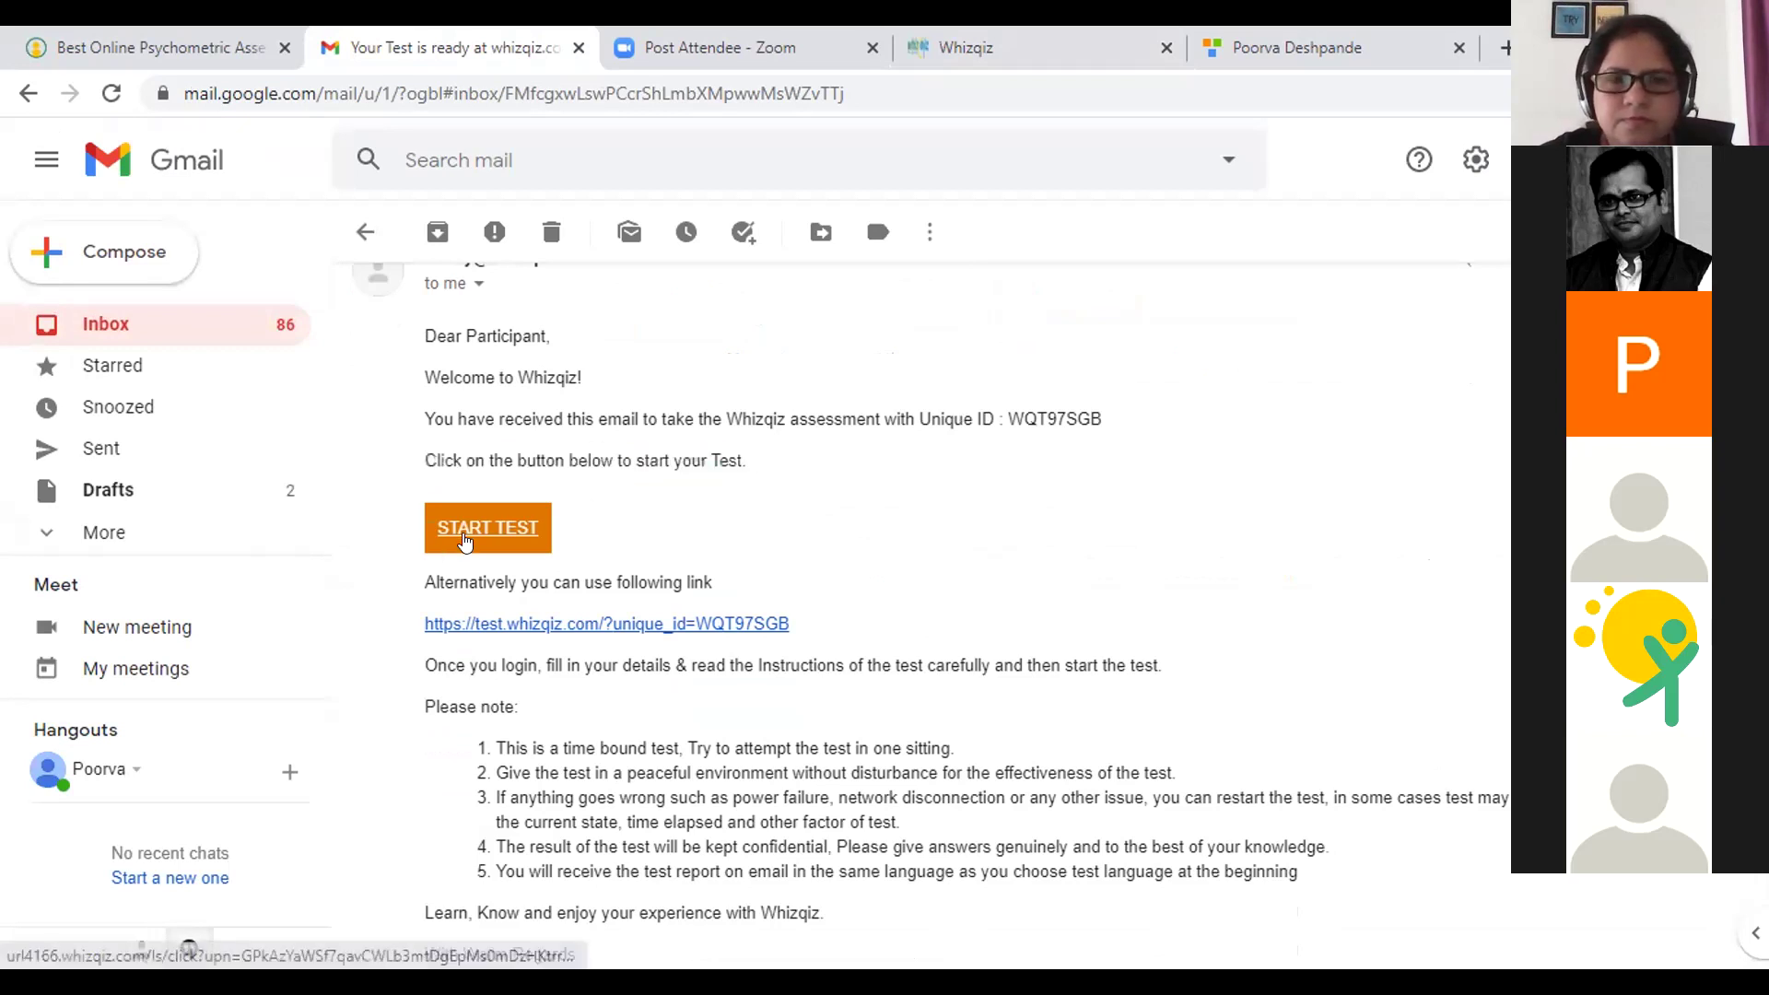
Follow the email's test link, reload the under-maintenance page, then close it.
click(474, 537)
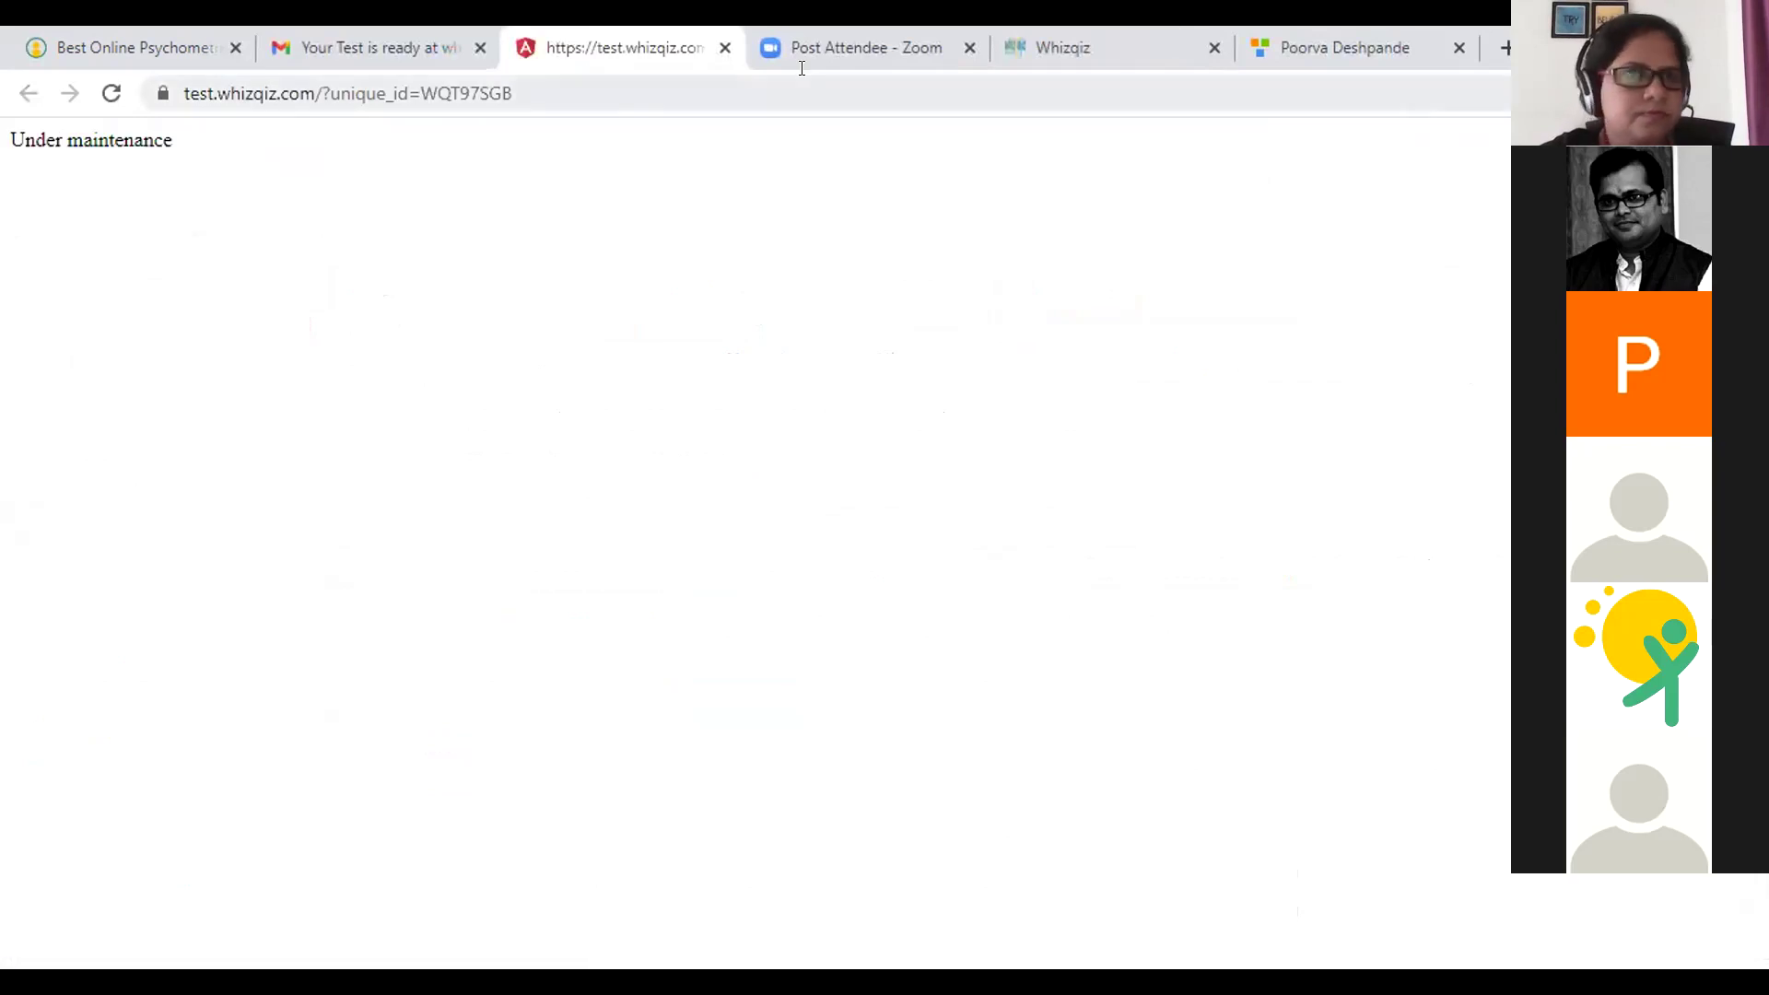
click(112, 93)
click(112, 93)
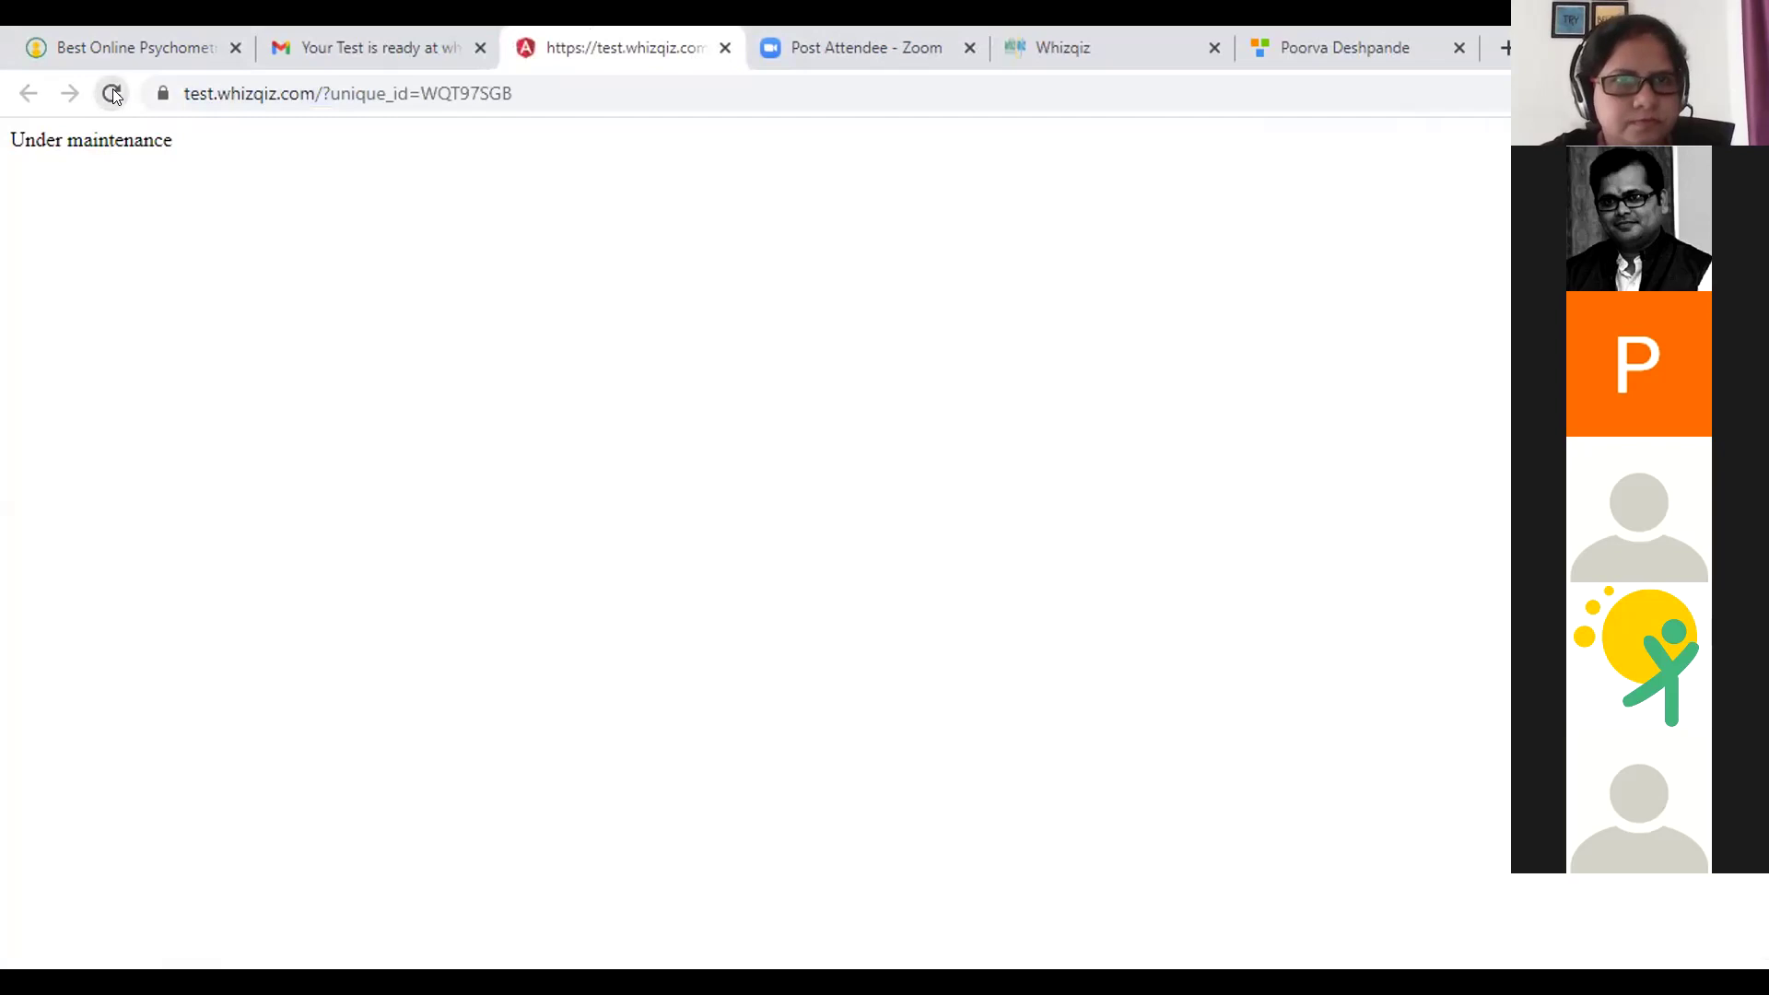
click(398, 53)
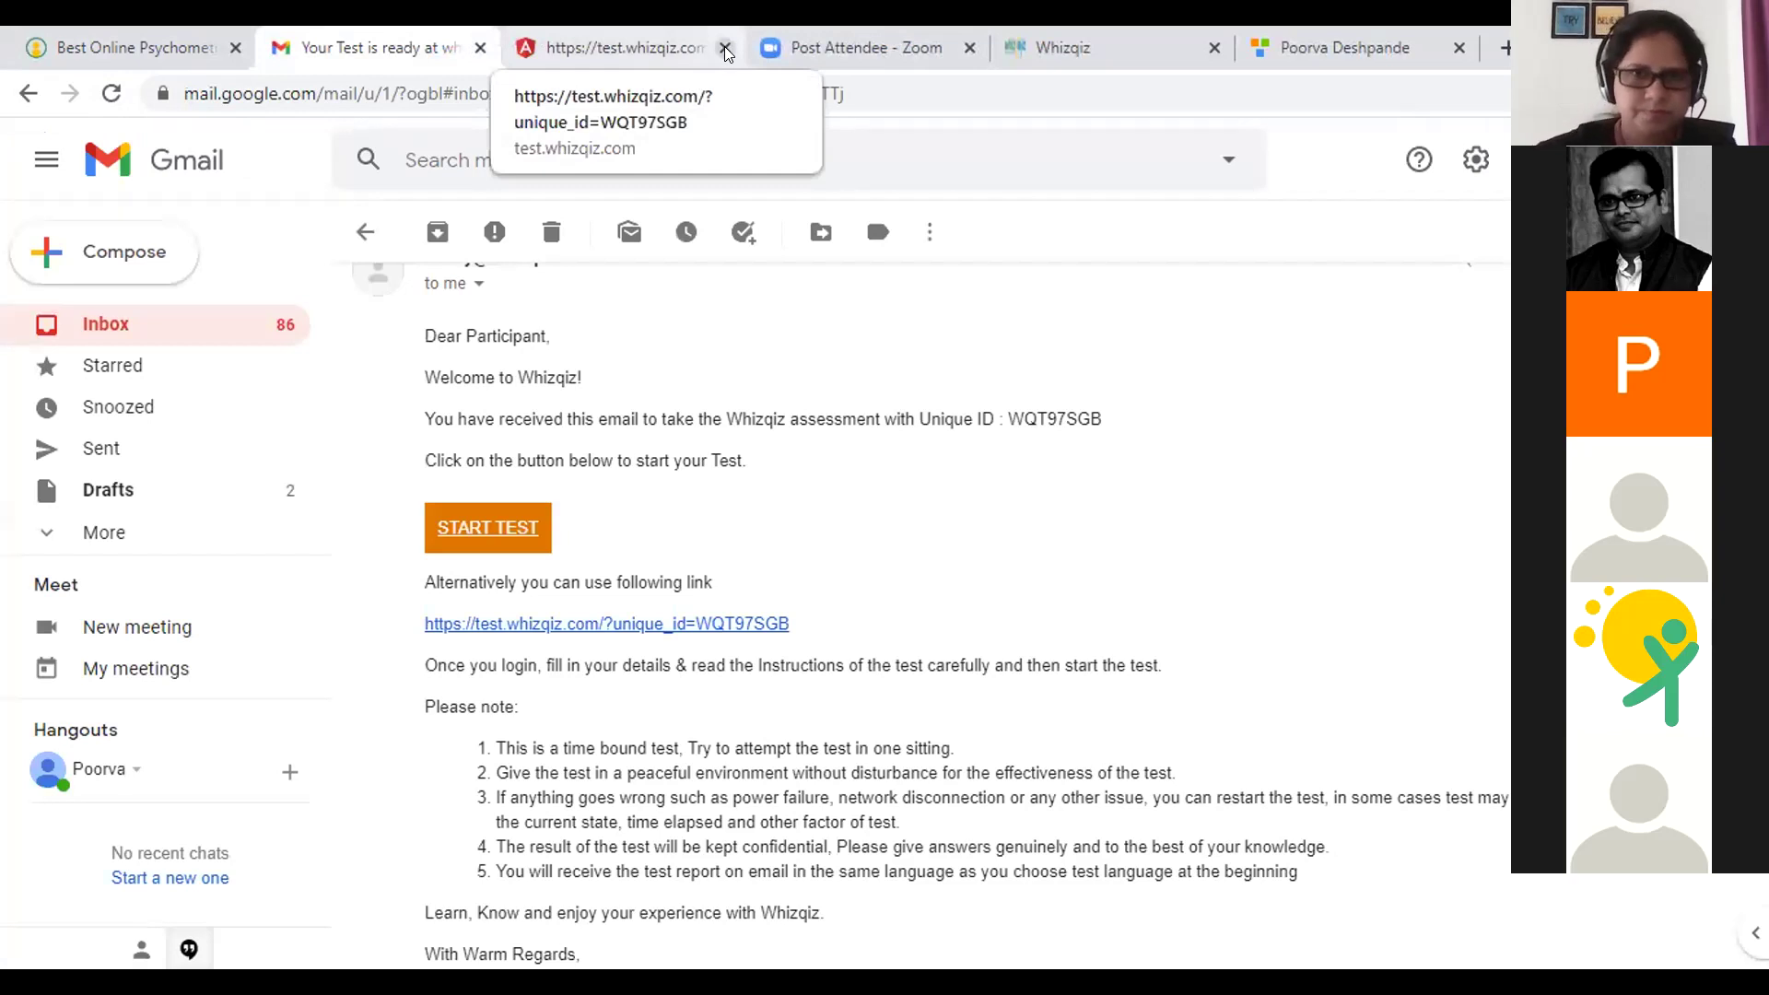
click(724, 48)
Back in Whizqiz, check the In Progress and Completed test lists, both showing no records.
click(819, 46)
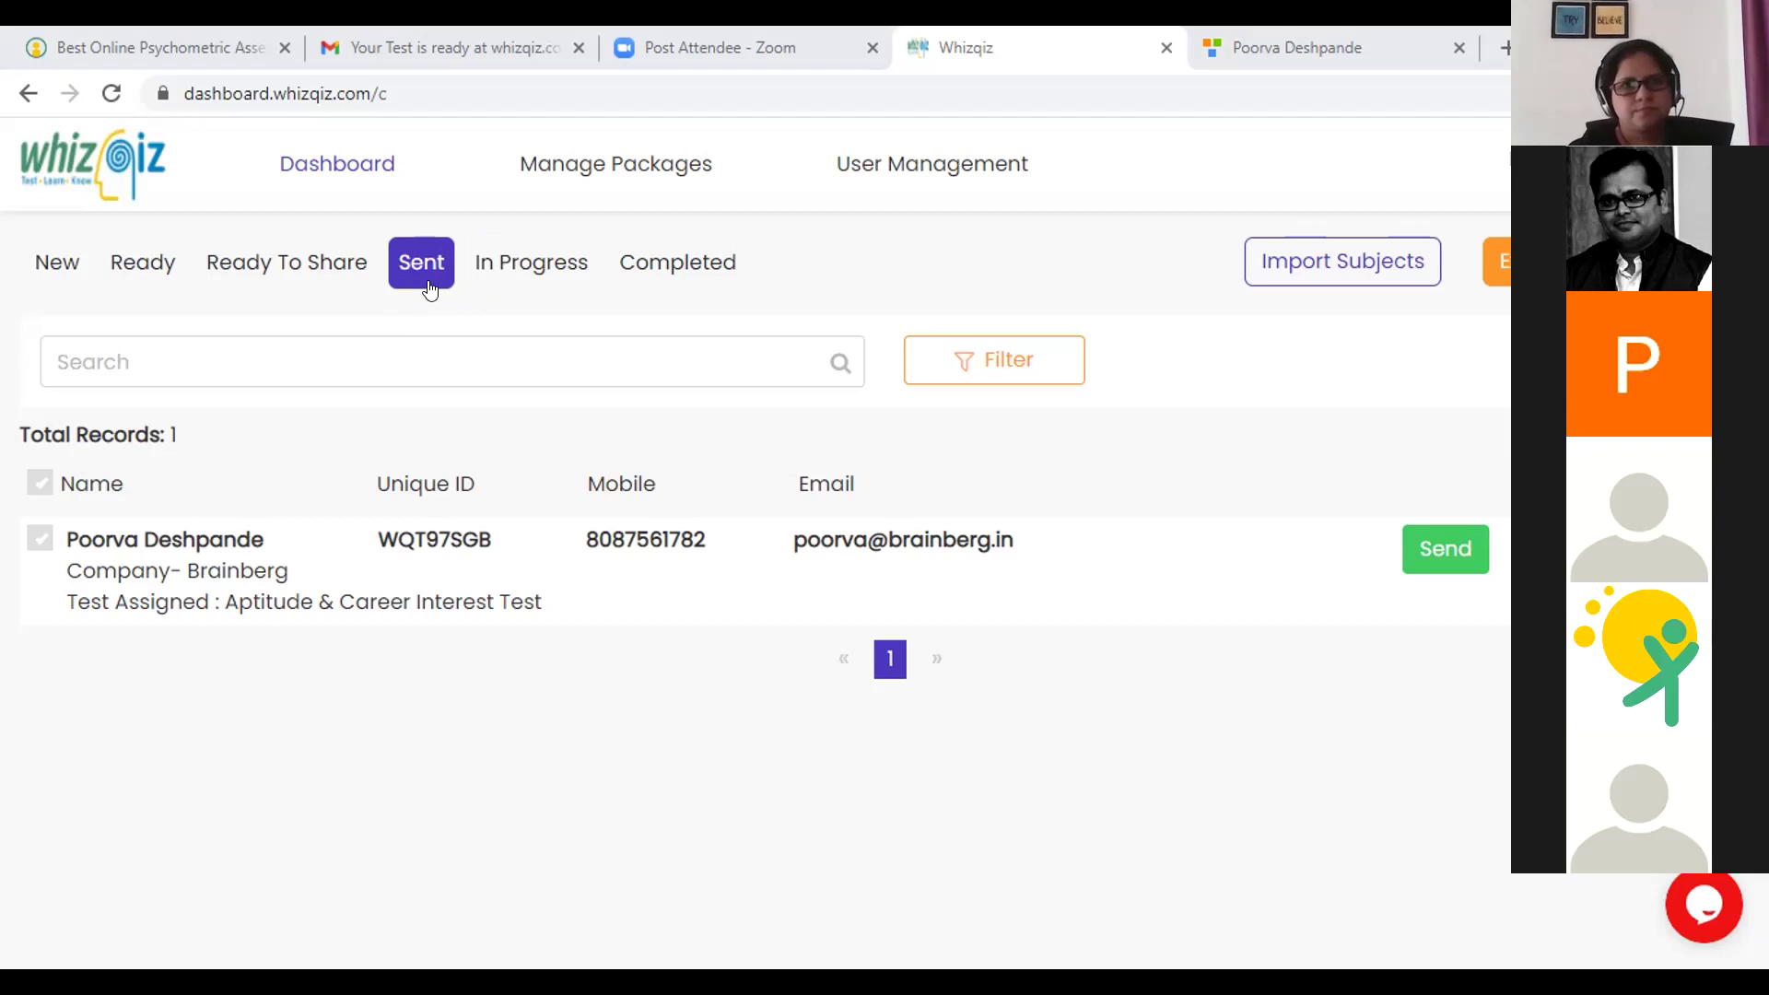
click(516, 256)
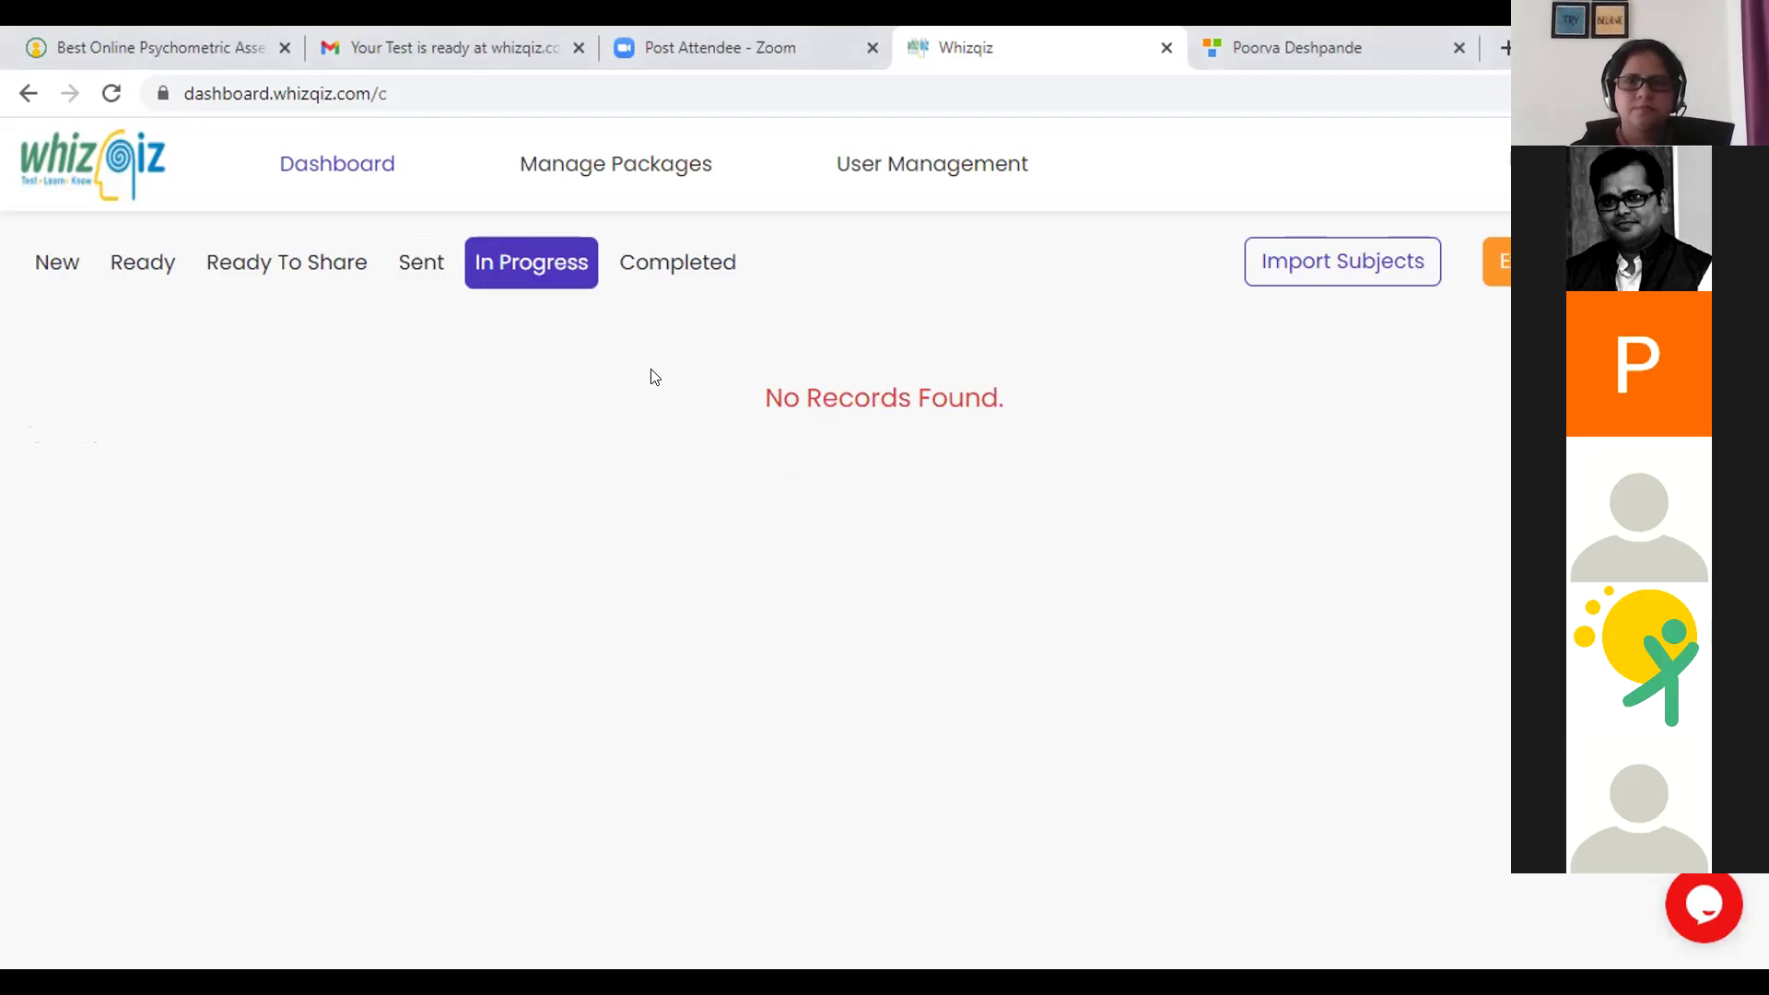
click(735, 265)
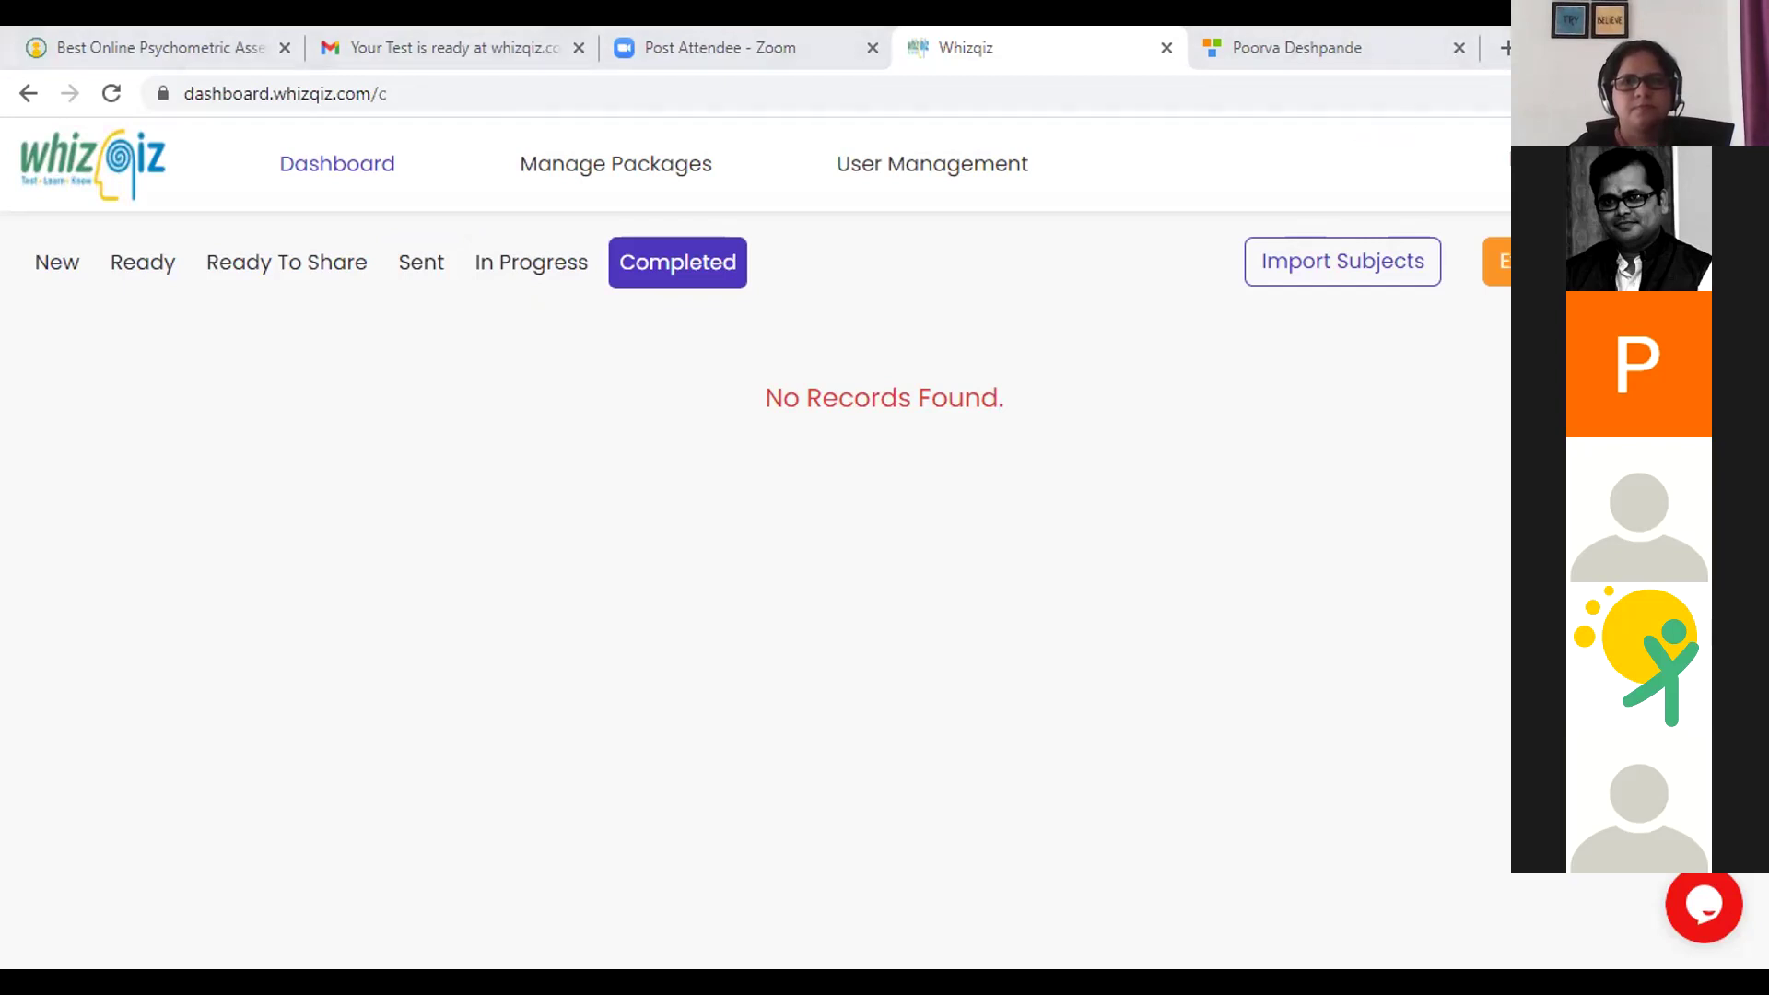
Open the Traitfit website in a new tab and choose Corporate Account Login.
click(1504, 46)
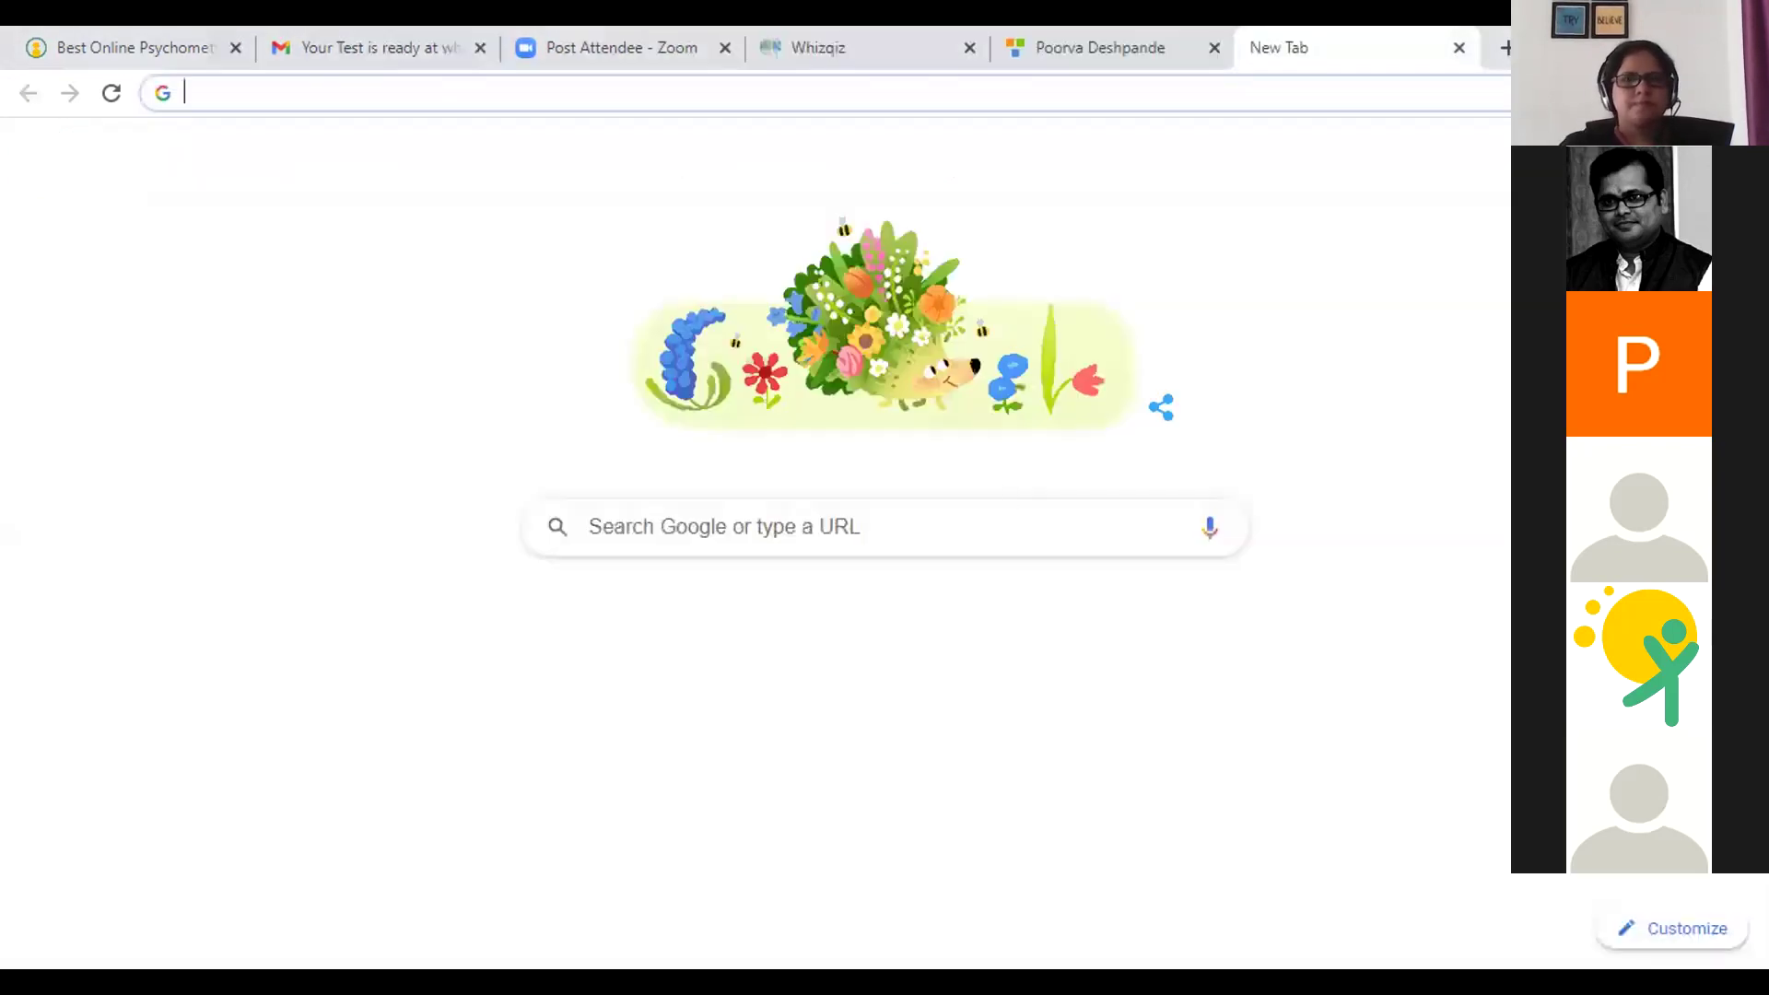
click(990, 679)
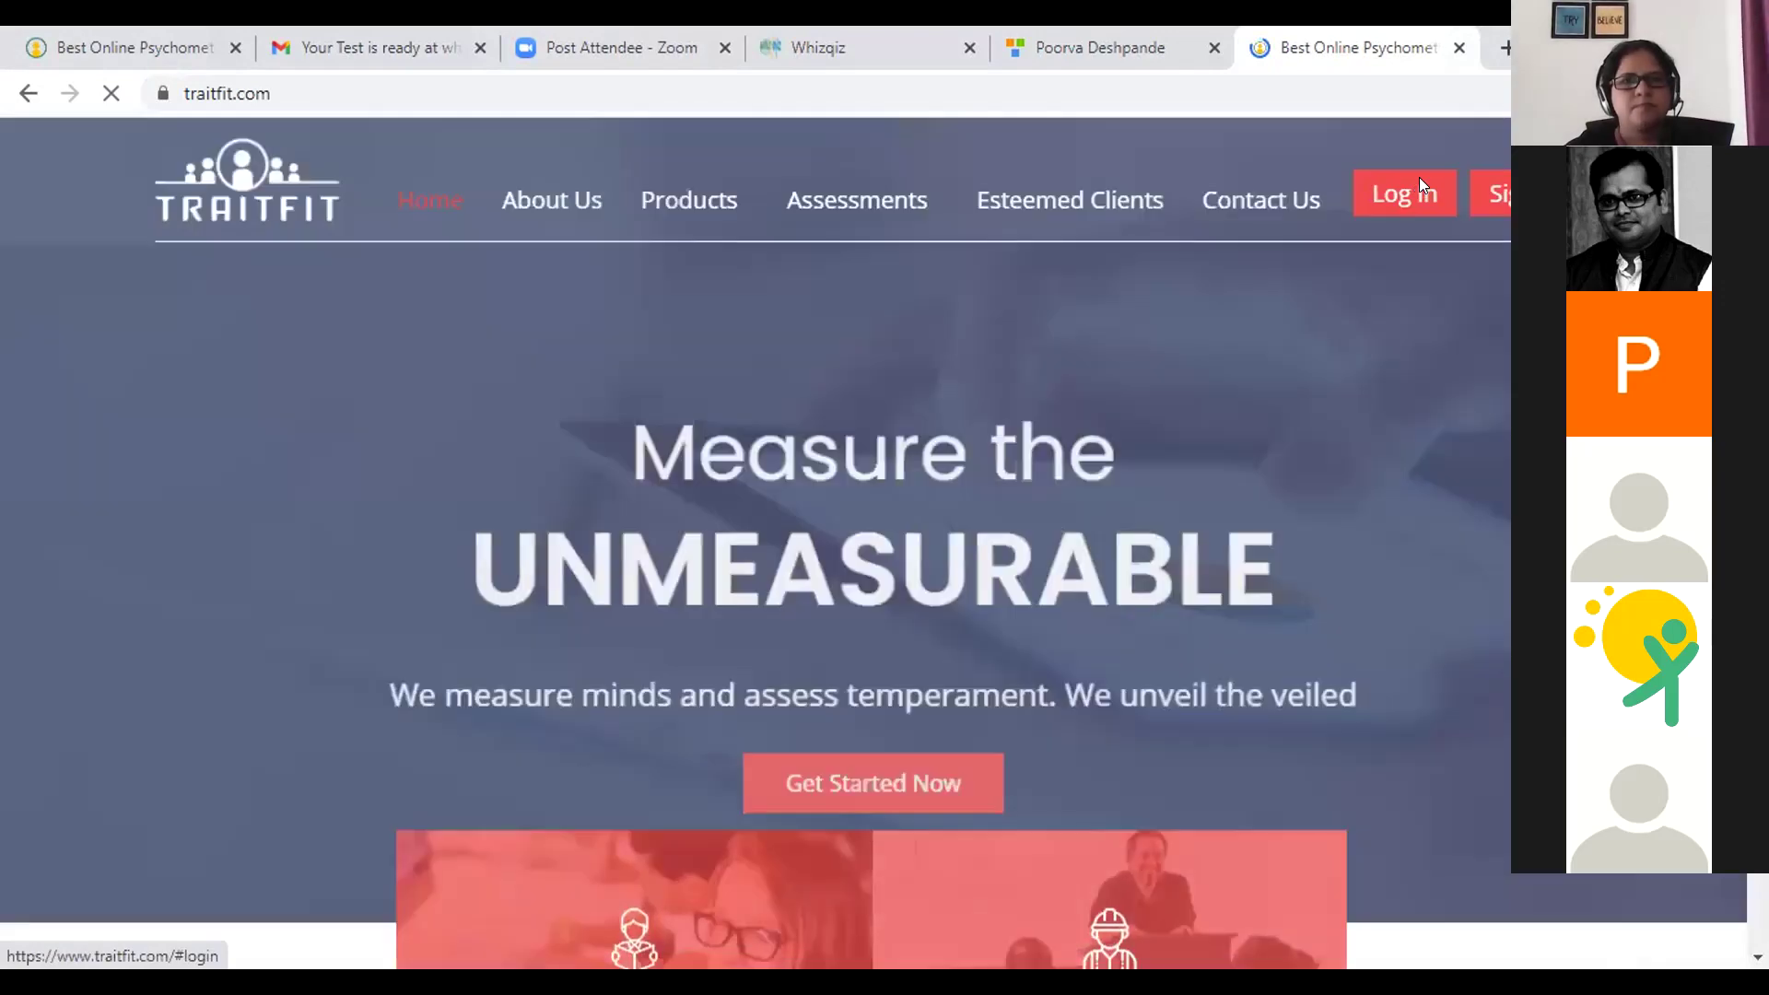
click(1419, 177)
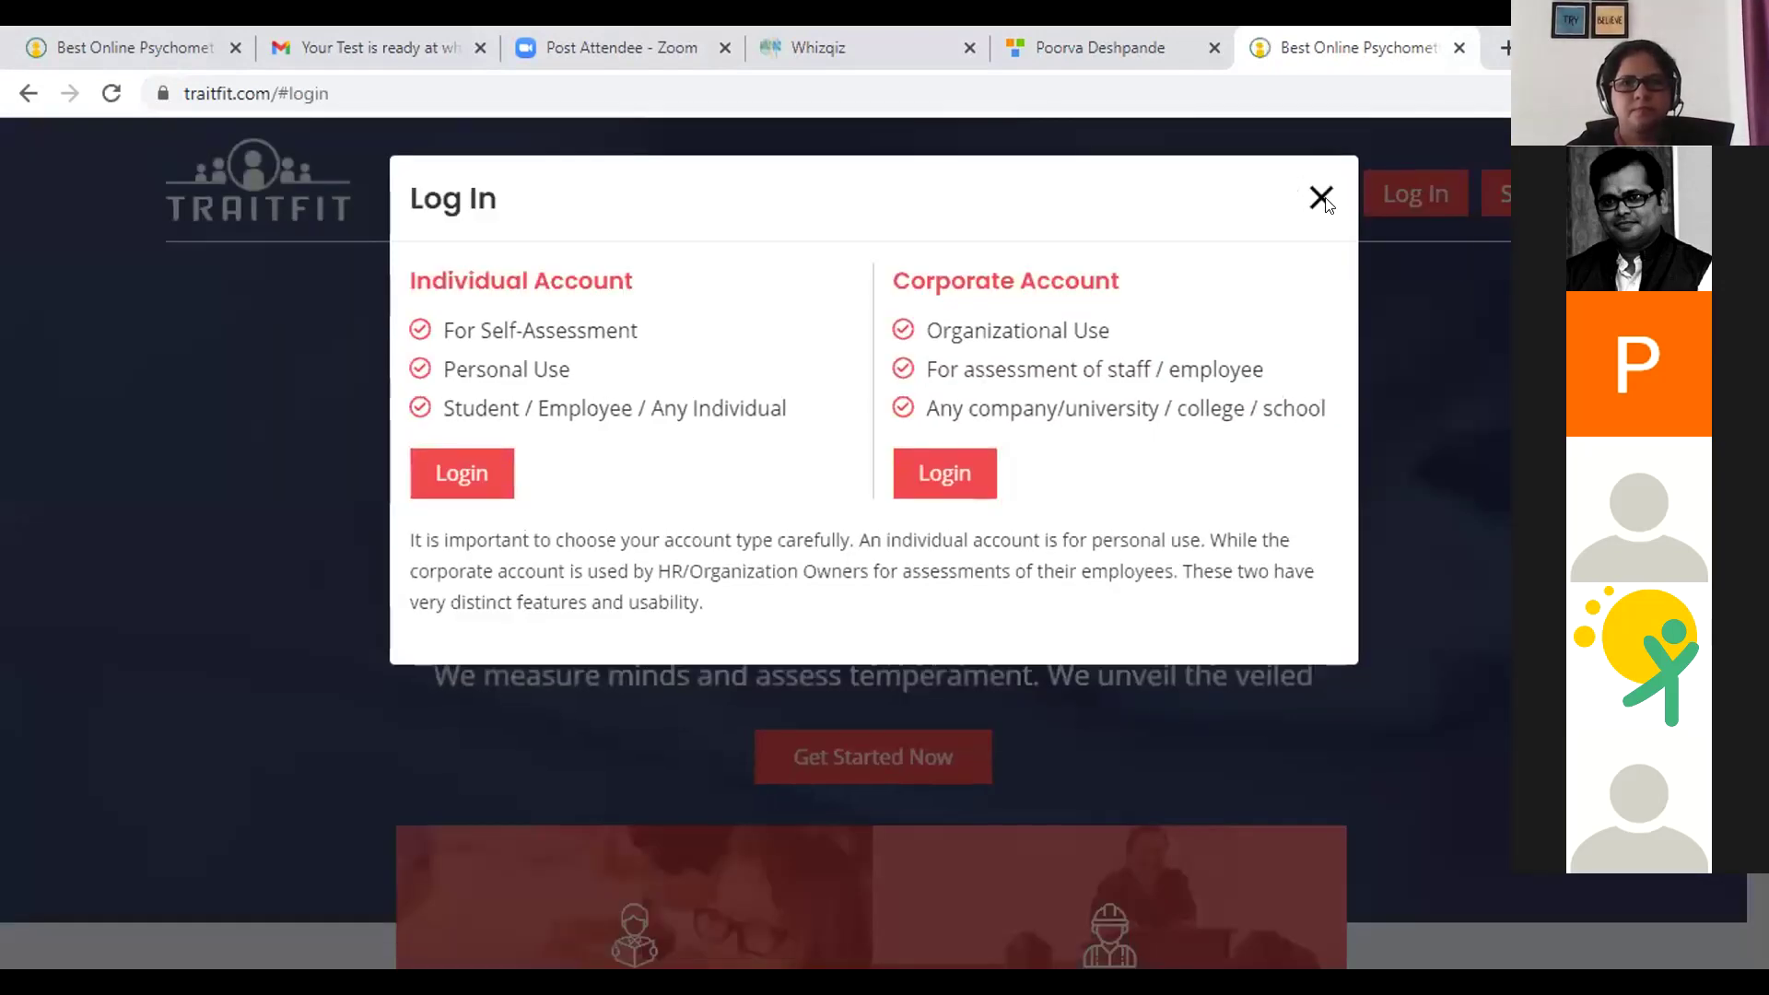
click(1319, 196)
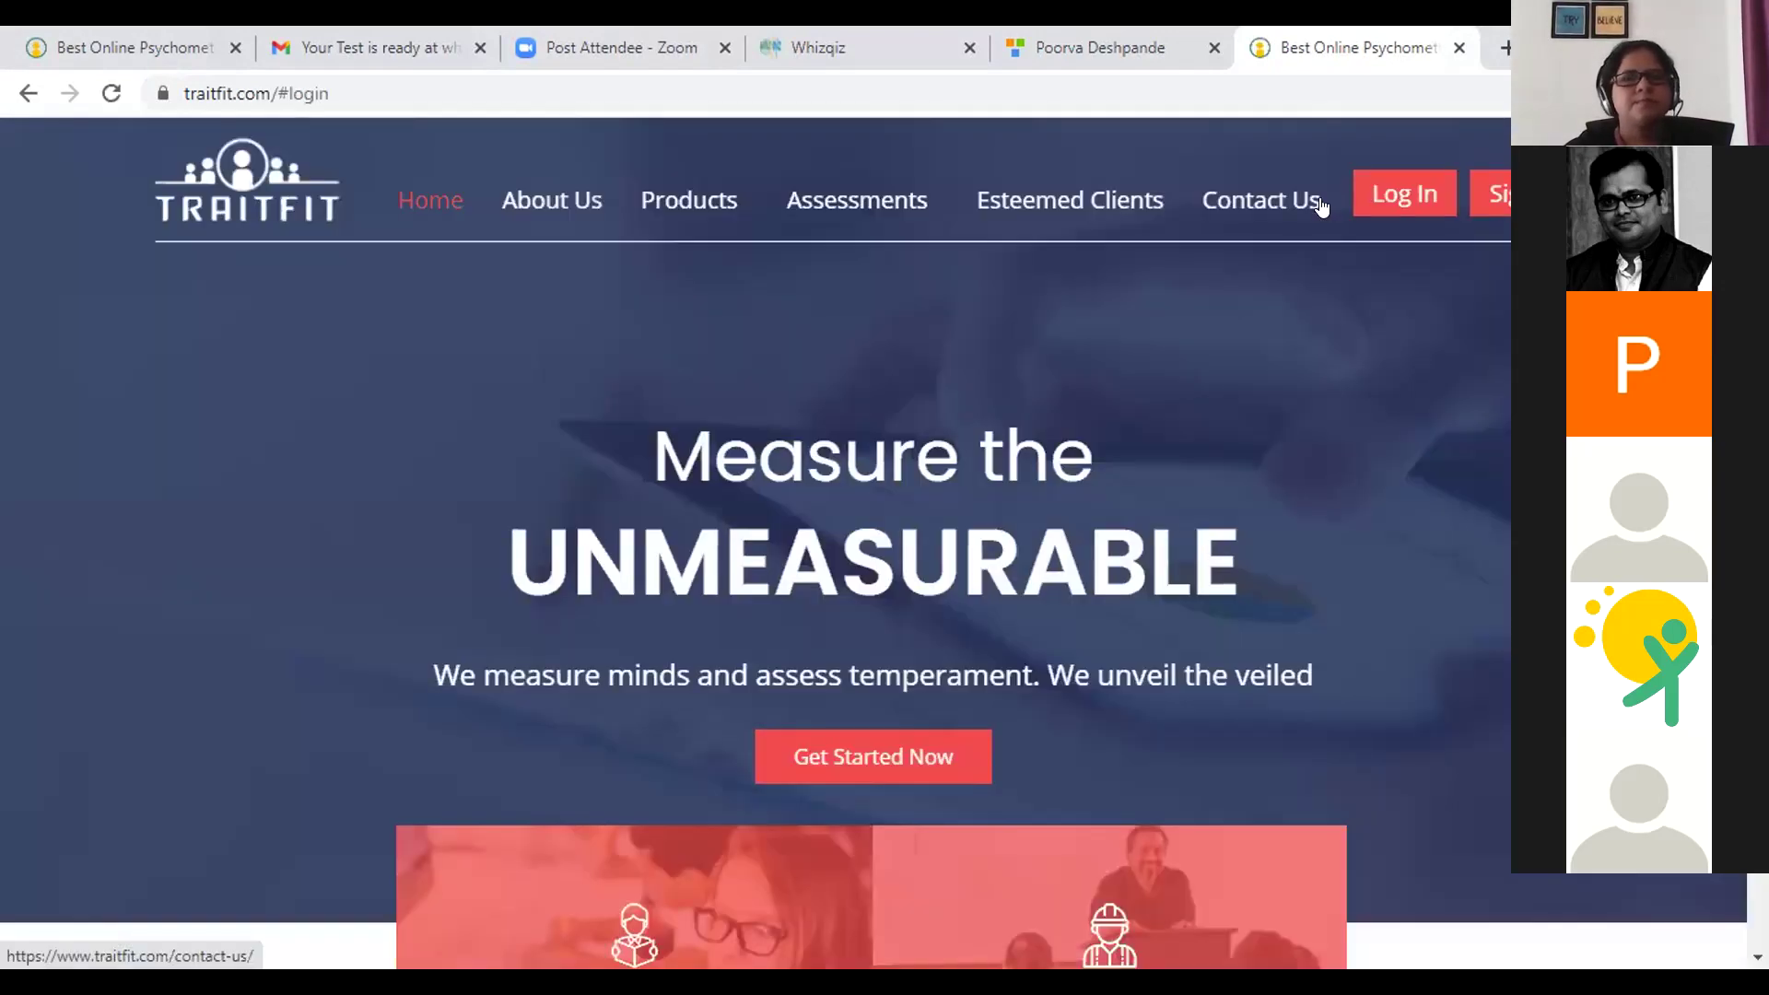
click(1504, 196)
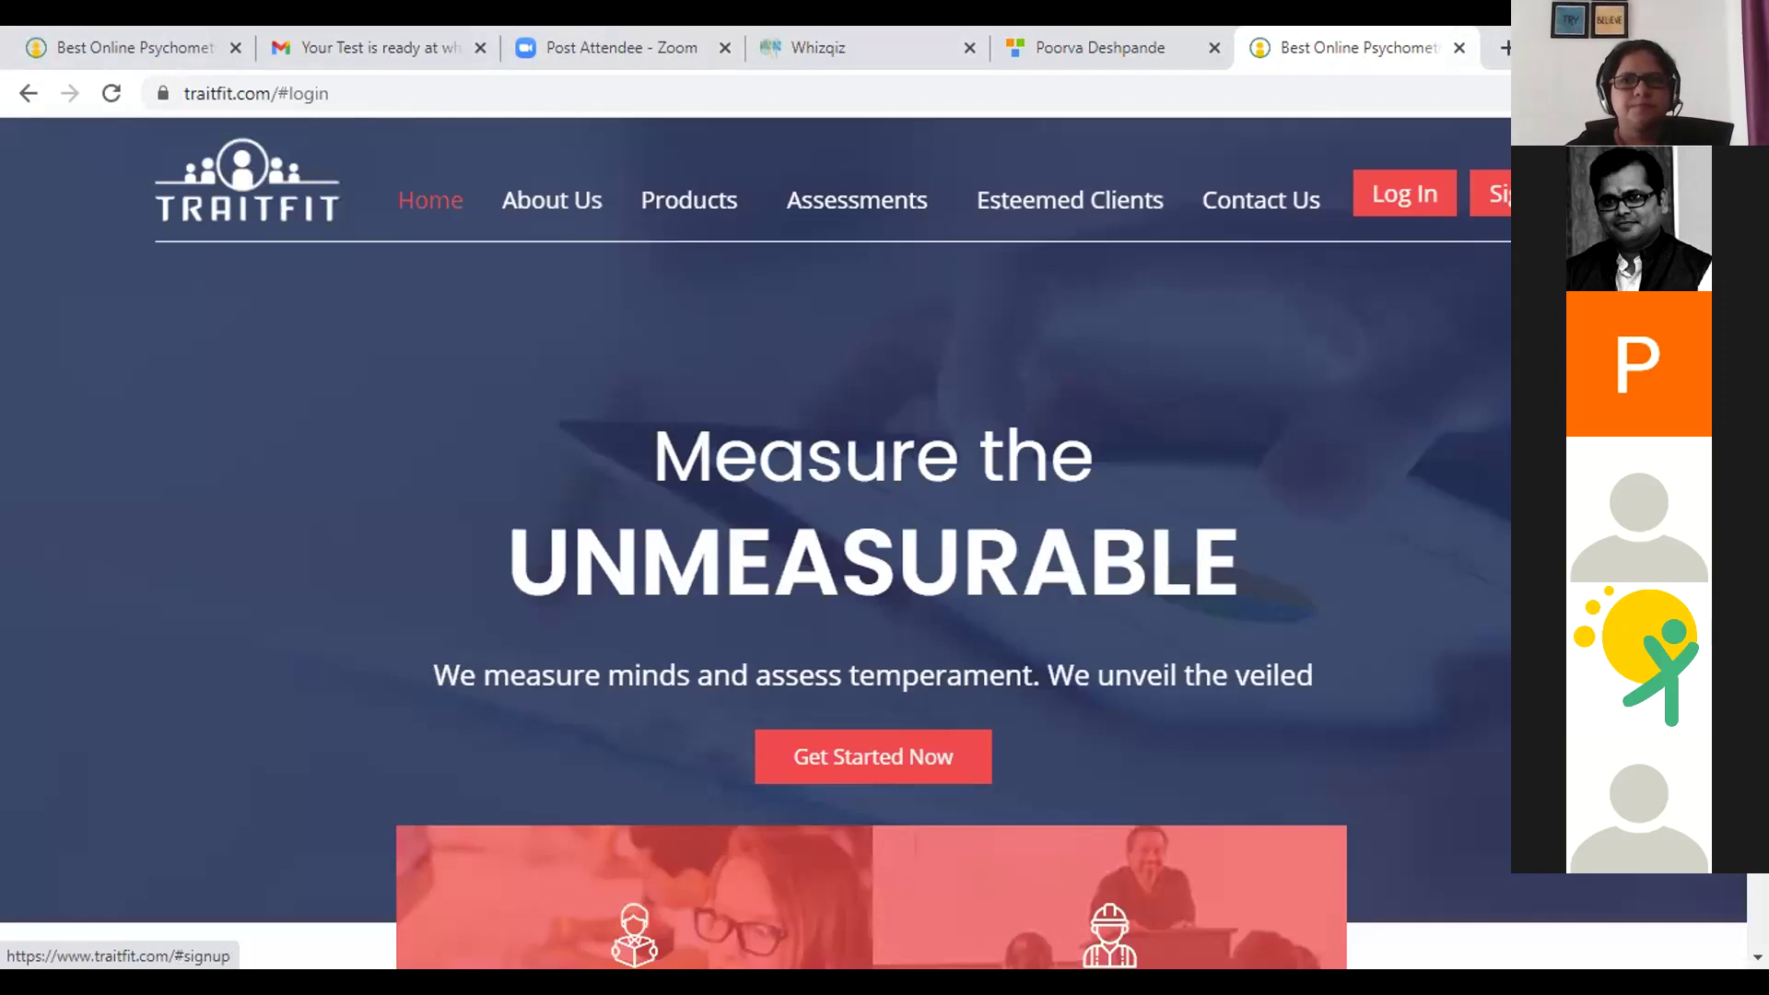
click(1419, 181)
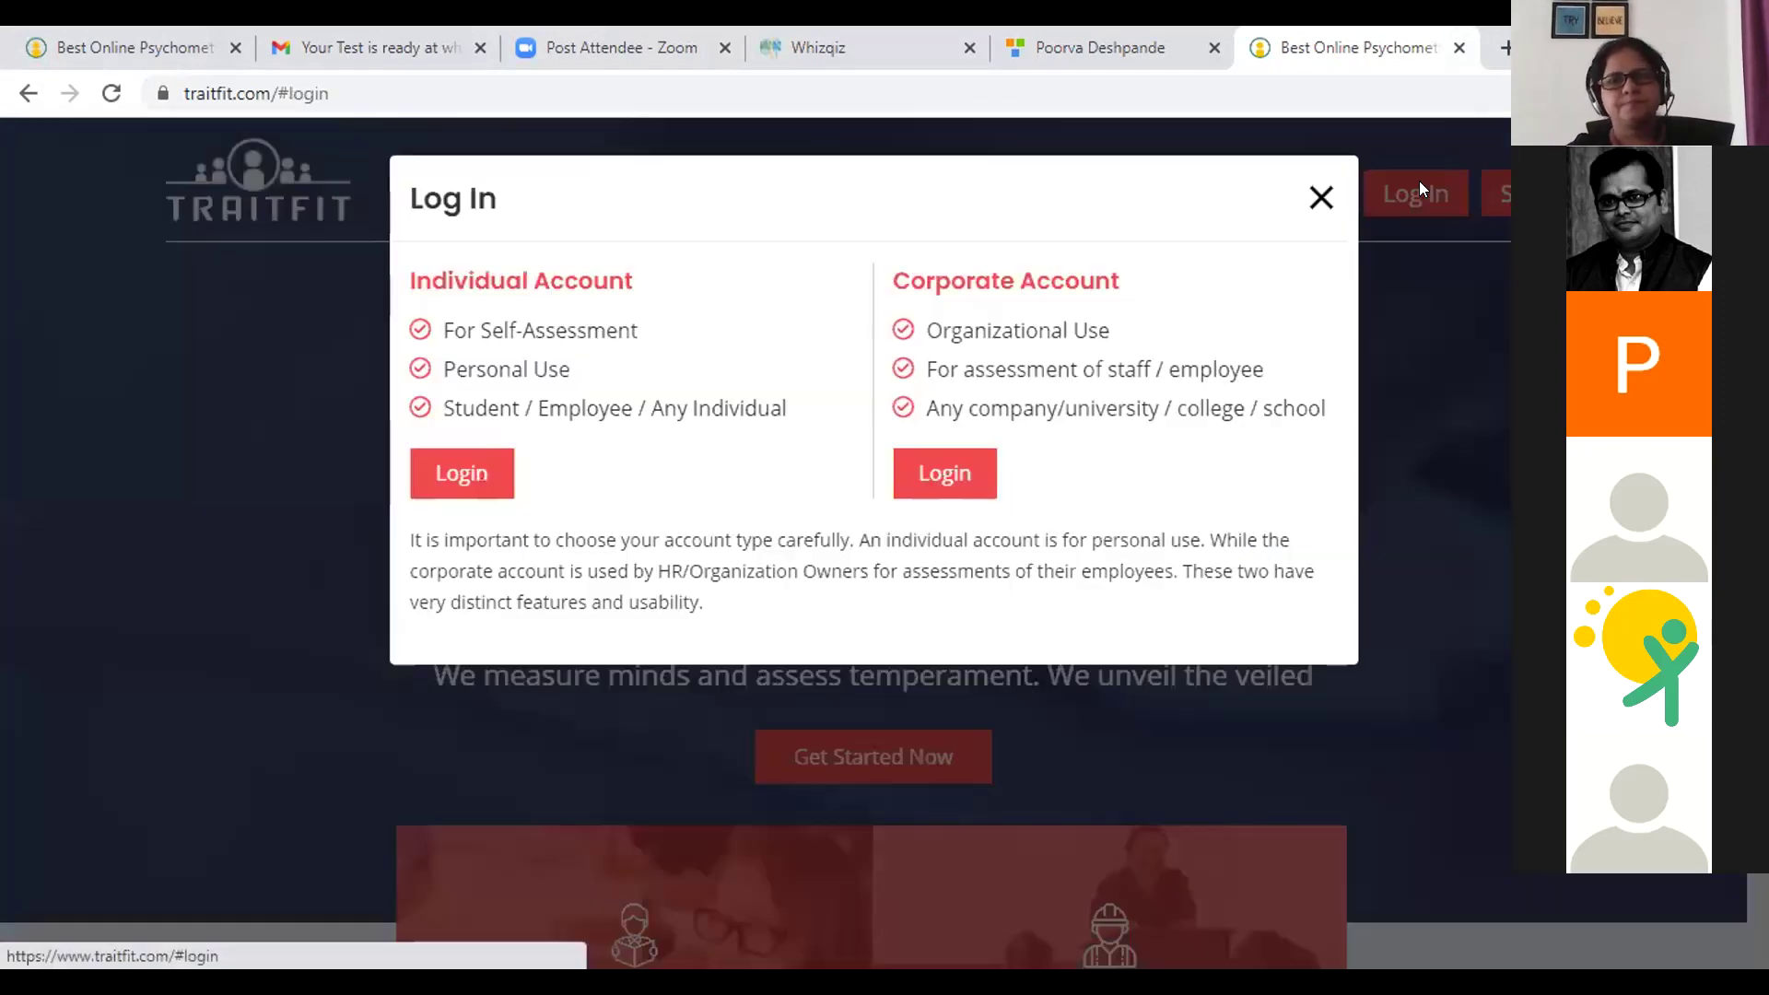
click(939, 476)
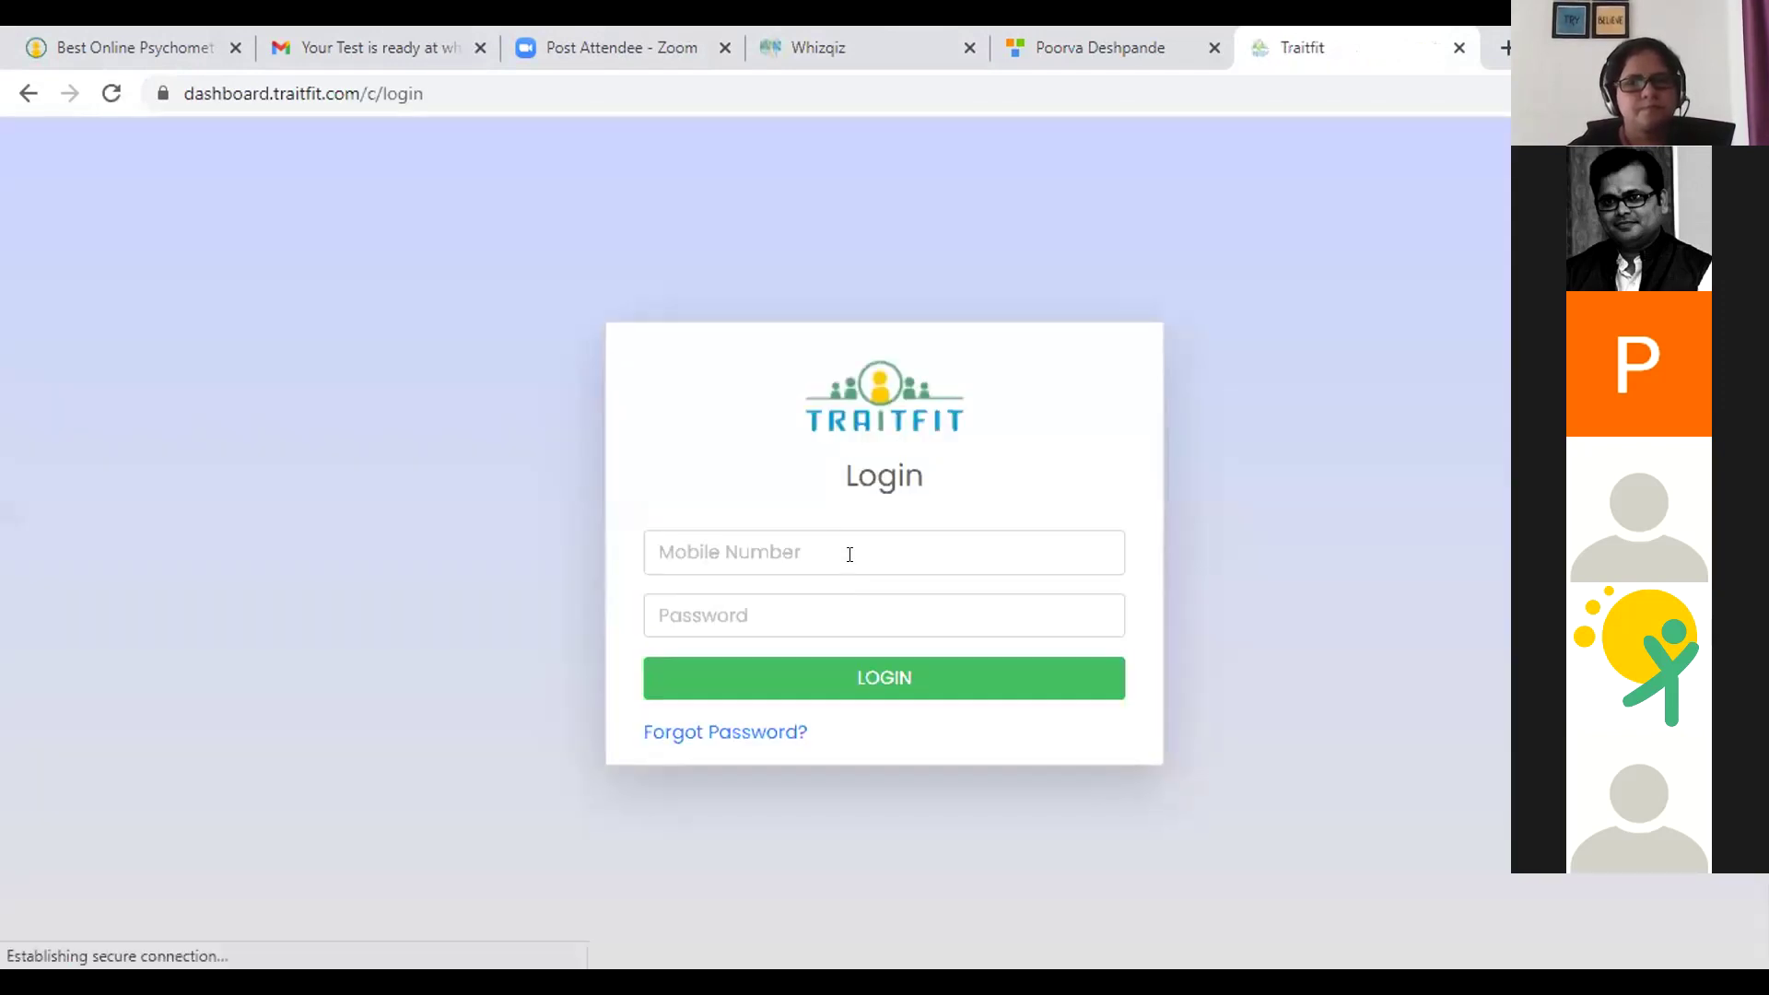
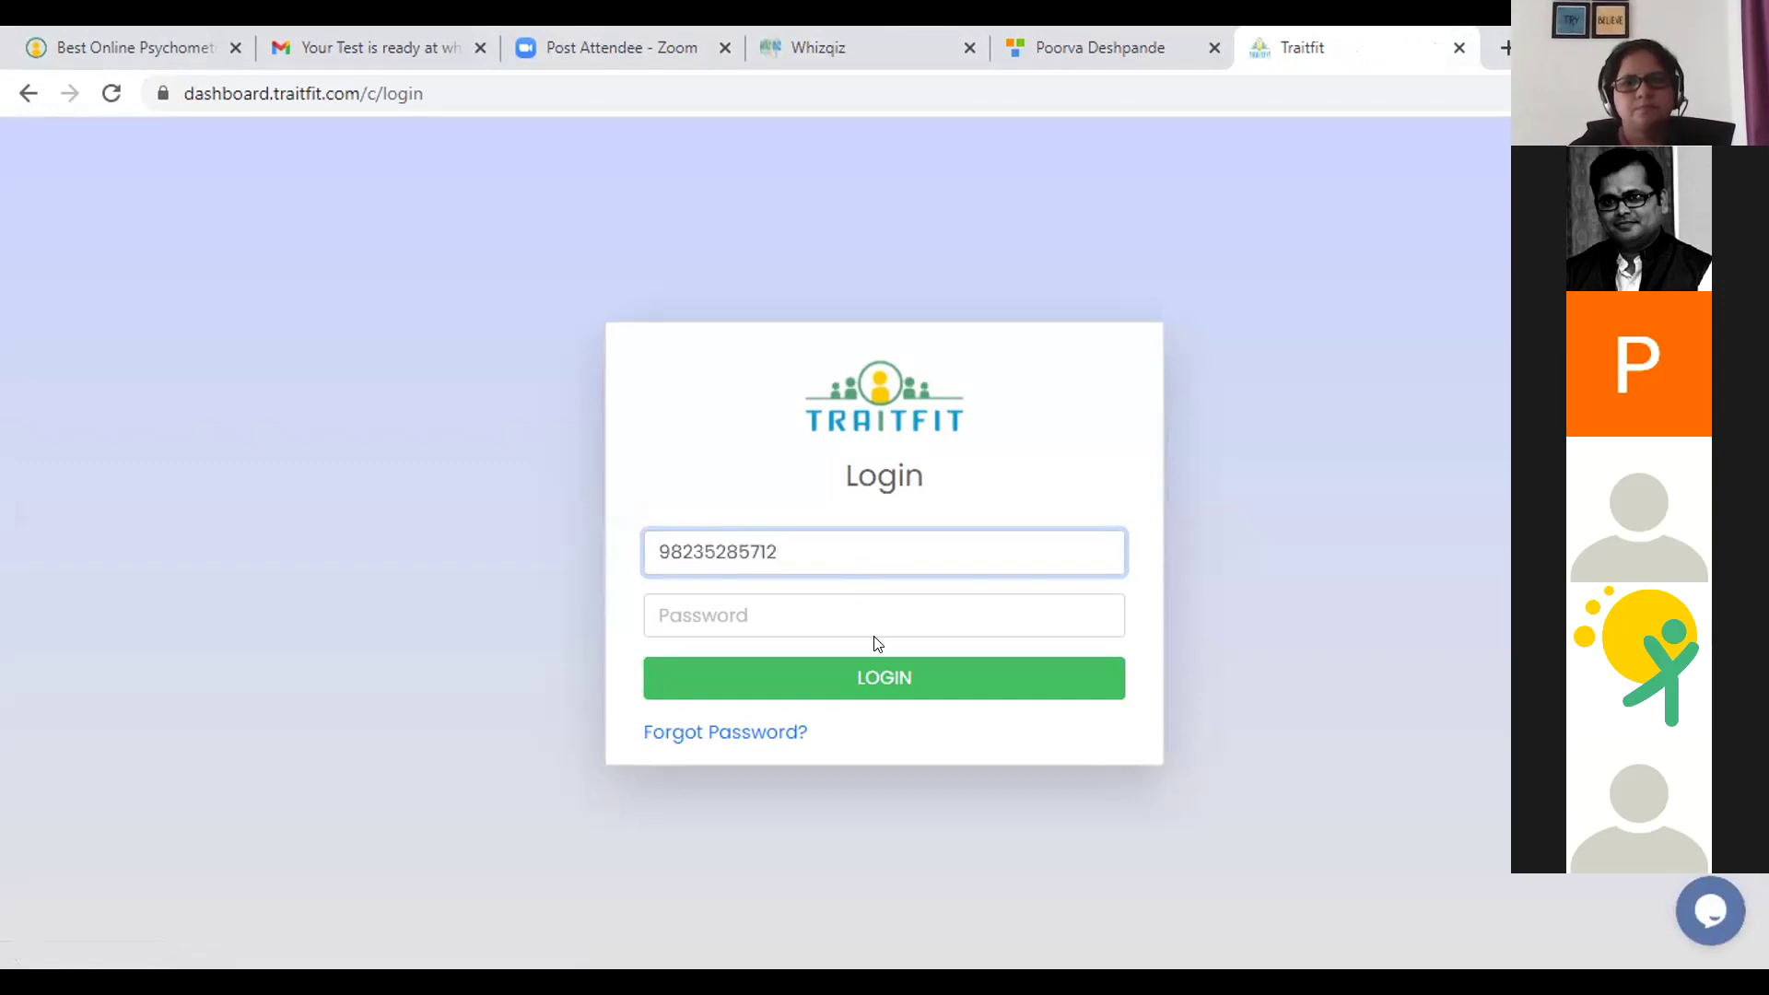
Sign in with the corporate account's mobile number and password.
click(901, 605)
text(••)
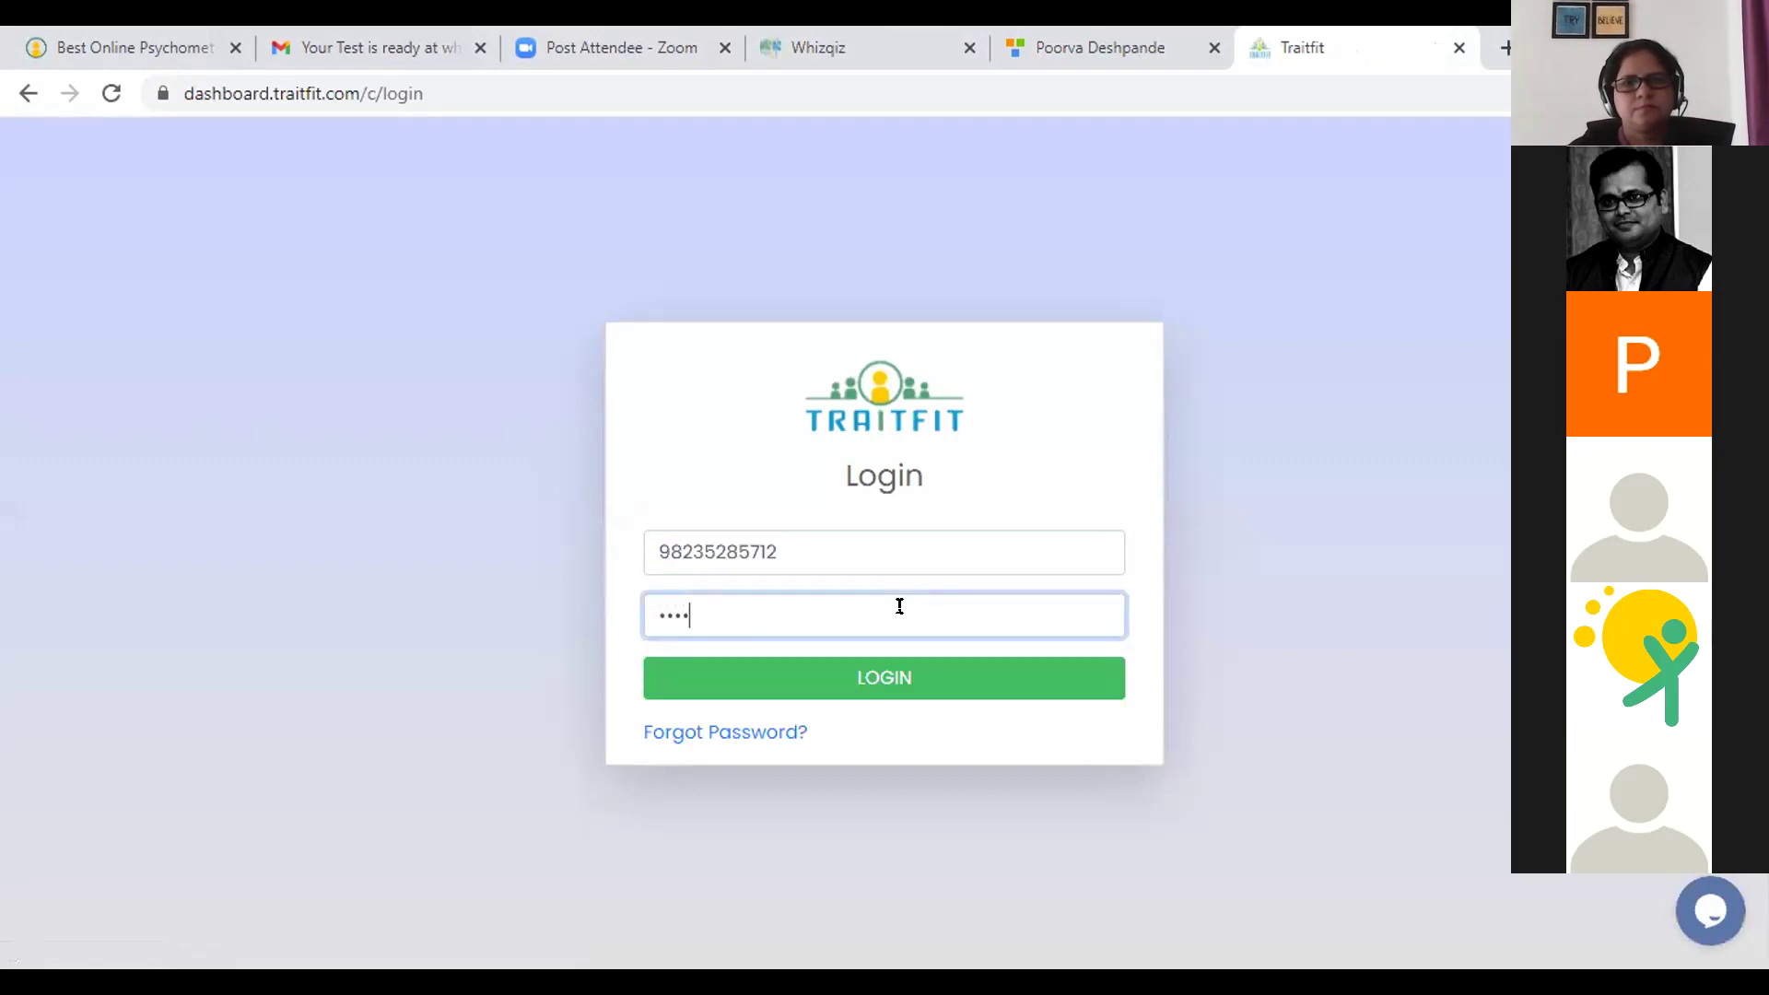
text(••••)
key(Return)
Open the Completed list and look at the first subject's Send Report options.
click(615, 233)
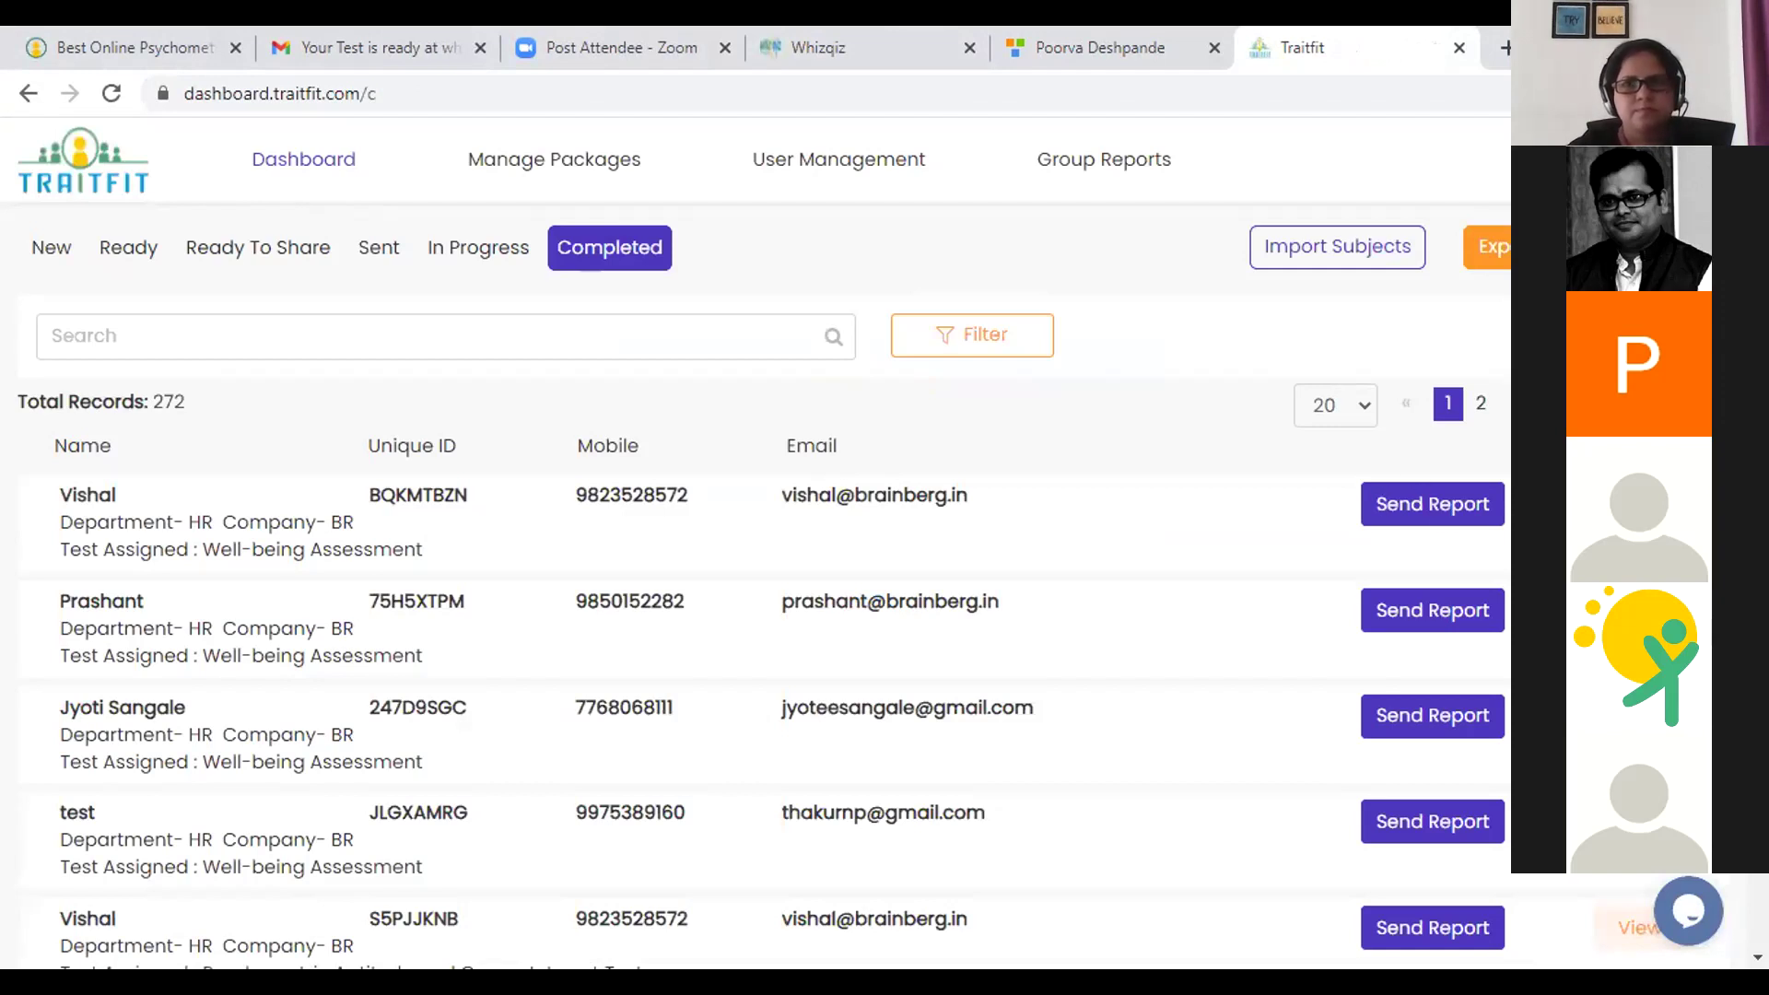
click(1438, 508)
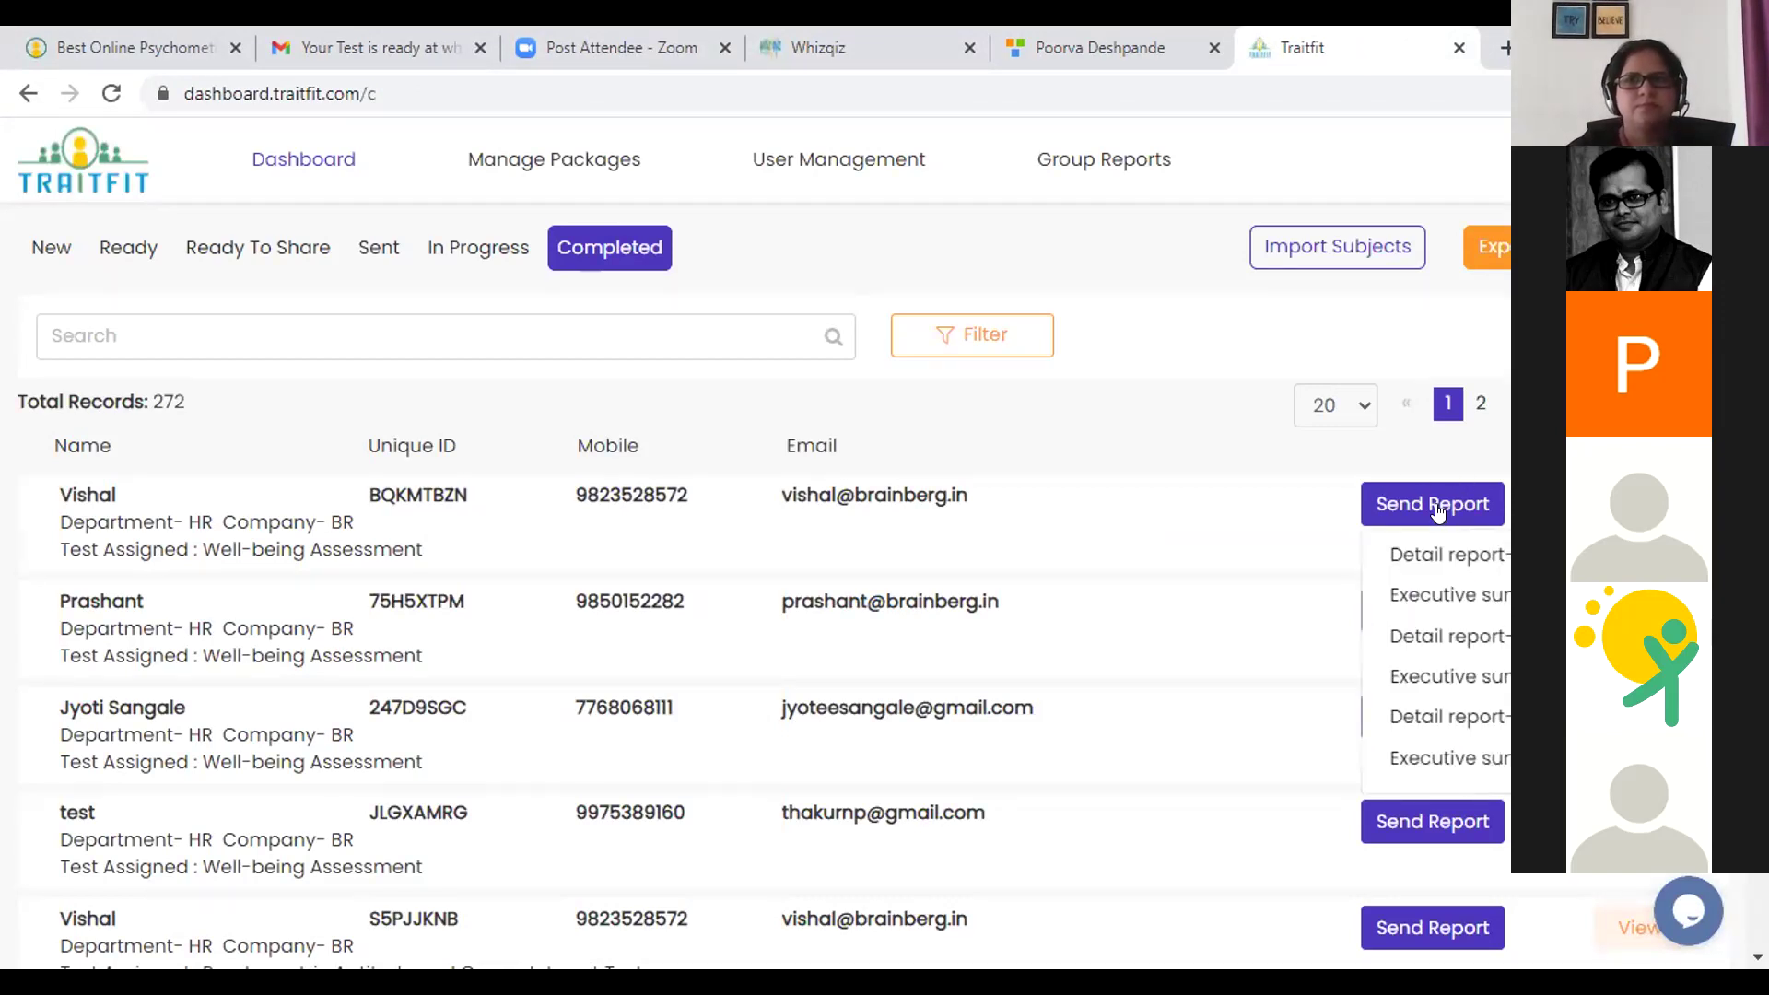
click(1320, 512)
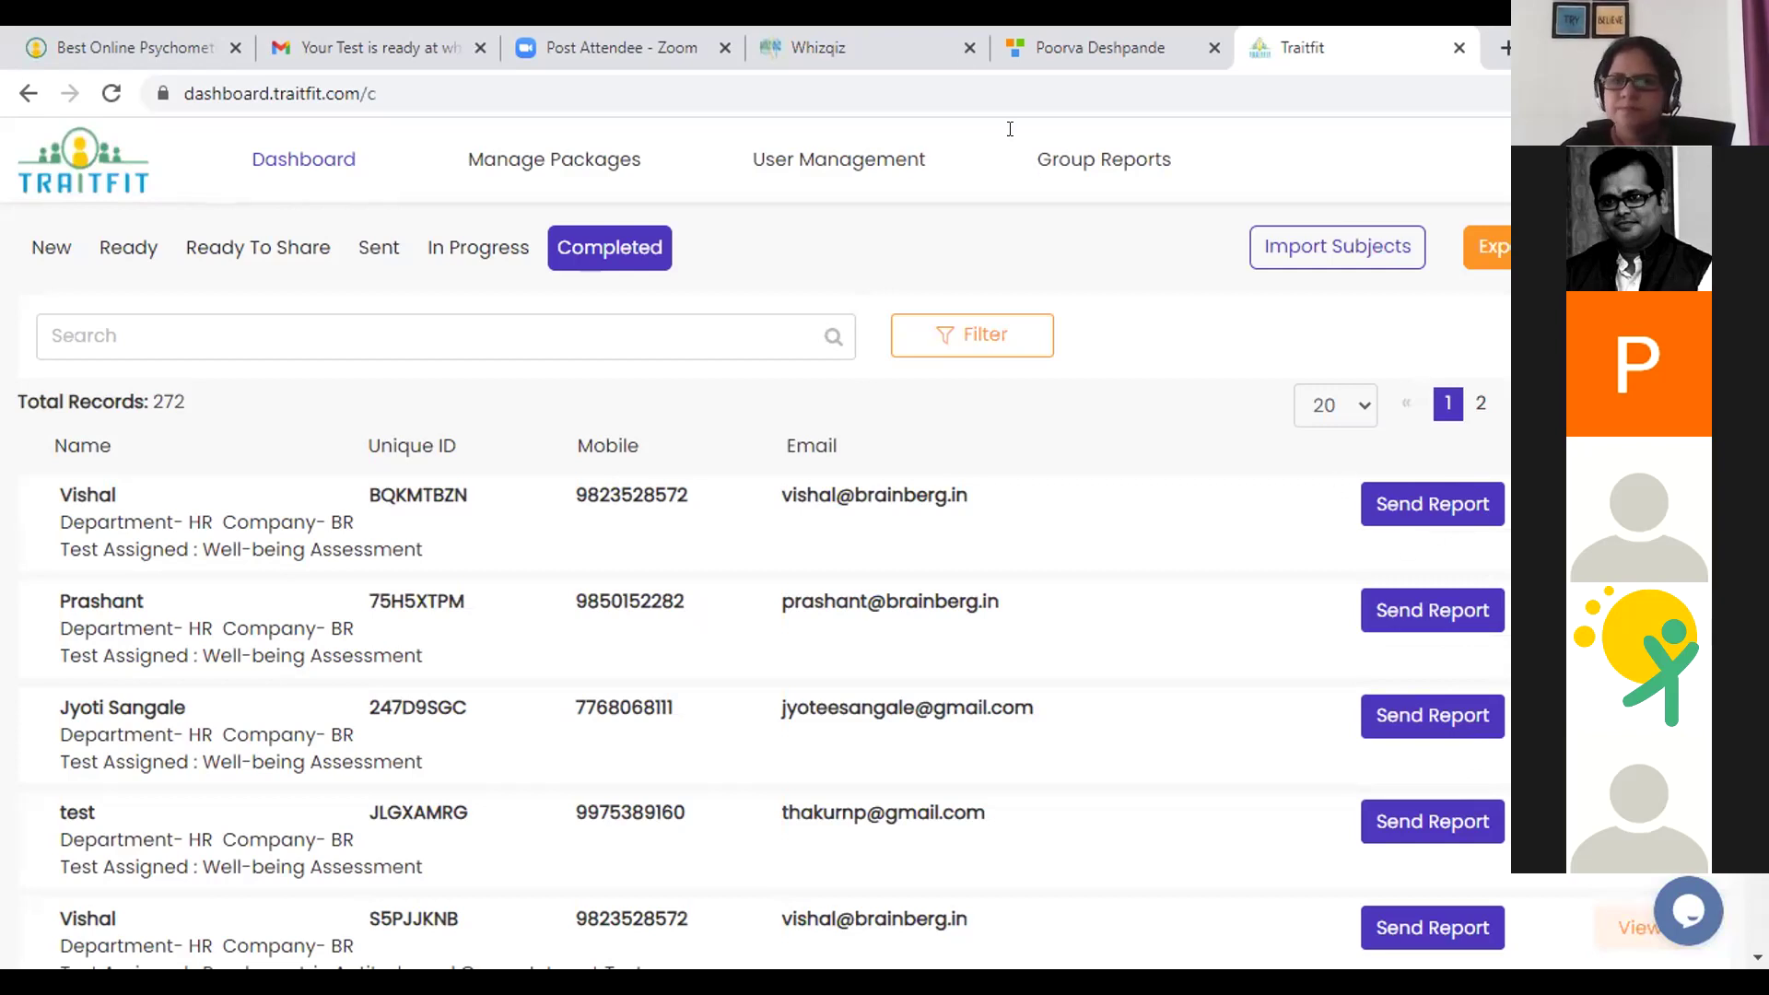
click(831, 41)
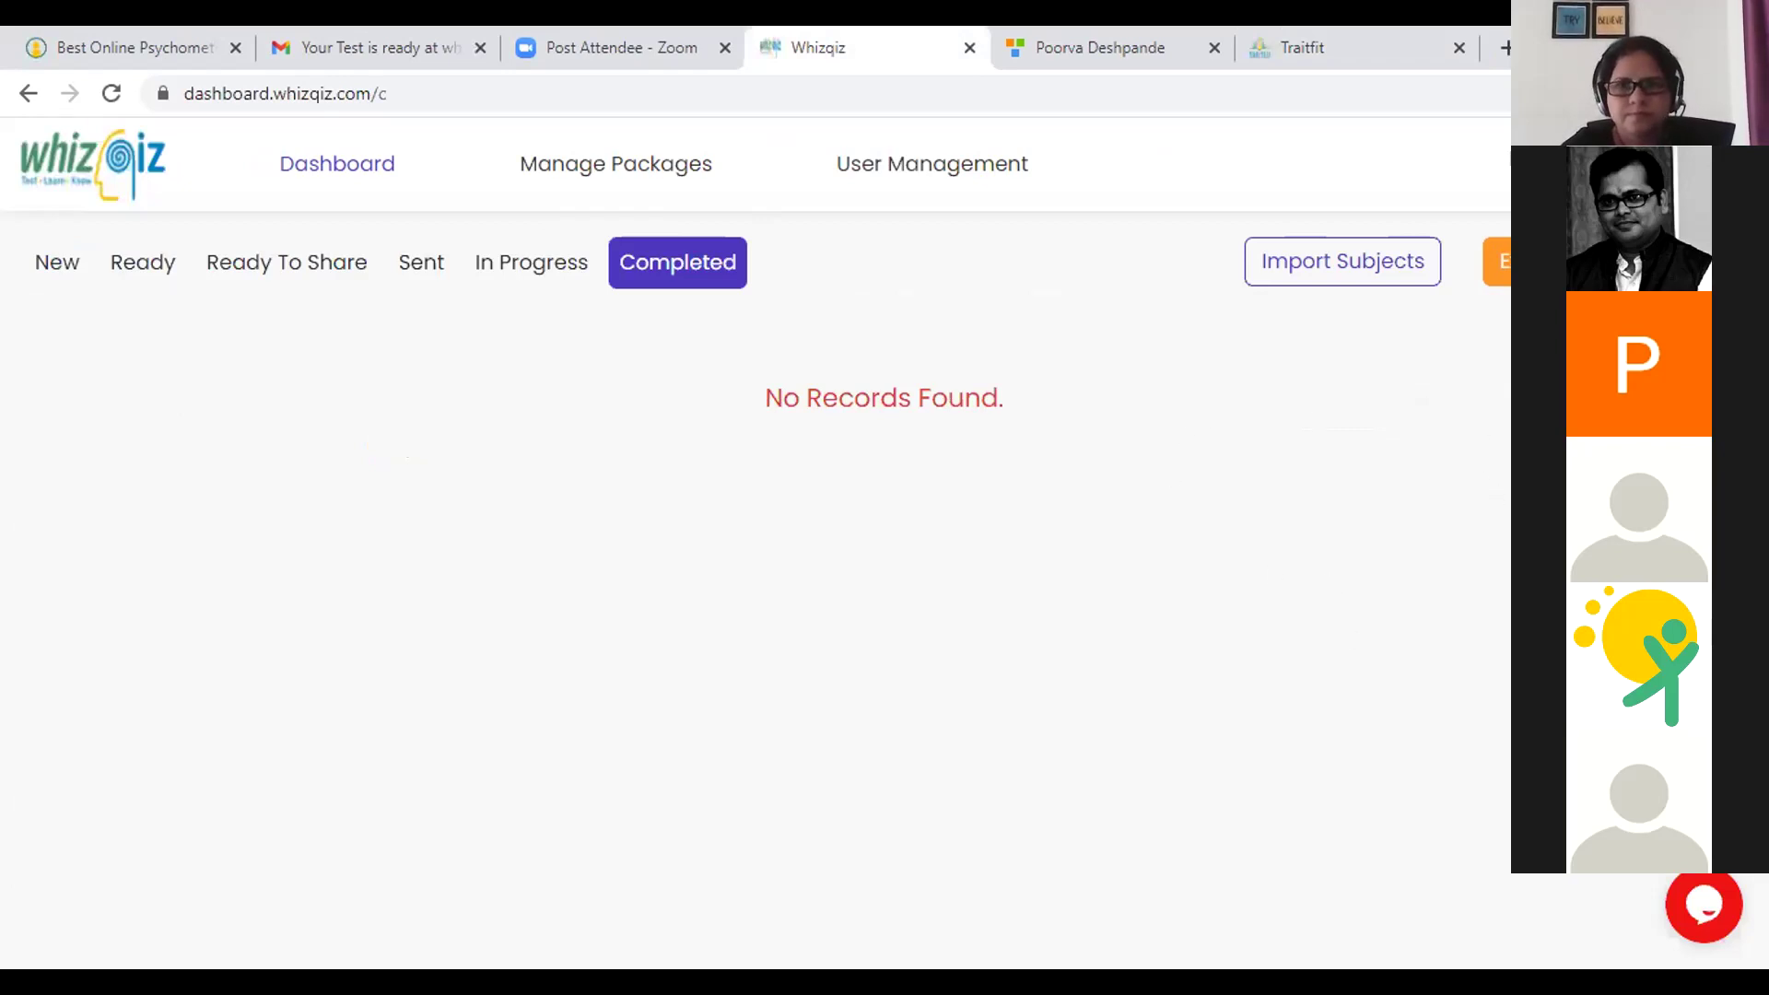
click(1296, 34)
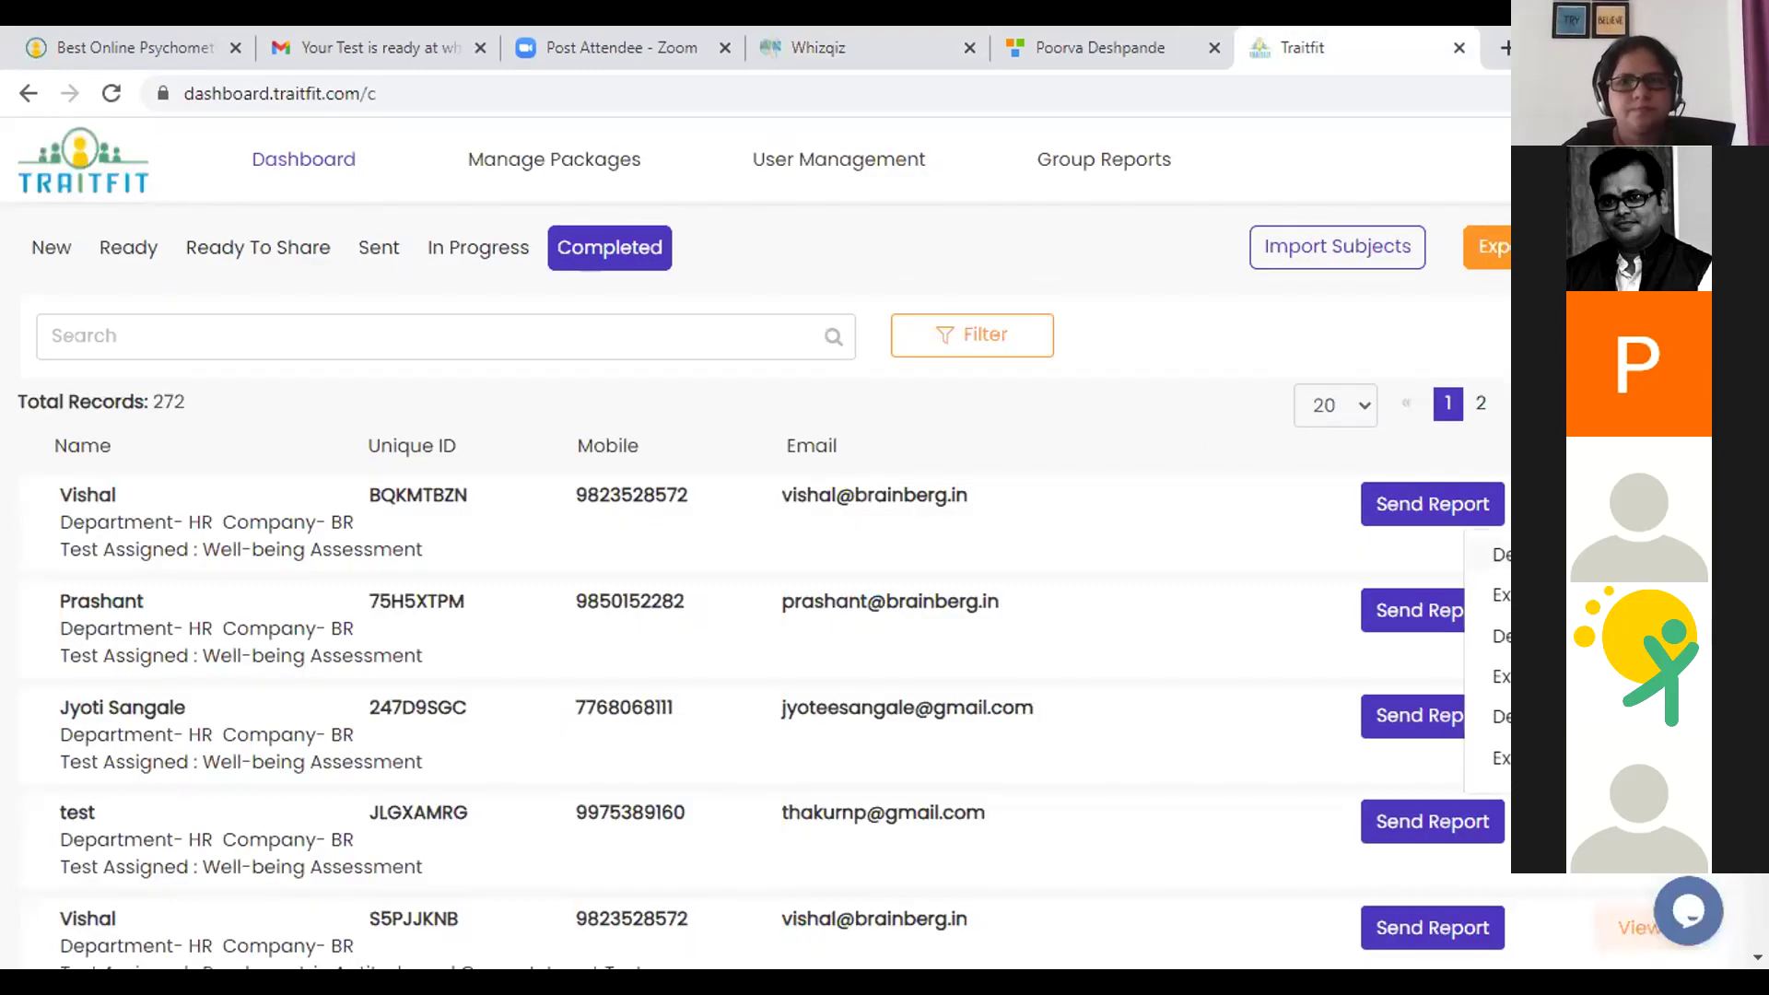
View and close the first subject's detailed report and executive summary PDFs.
click(1487, 554)
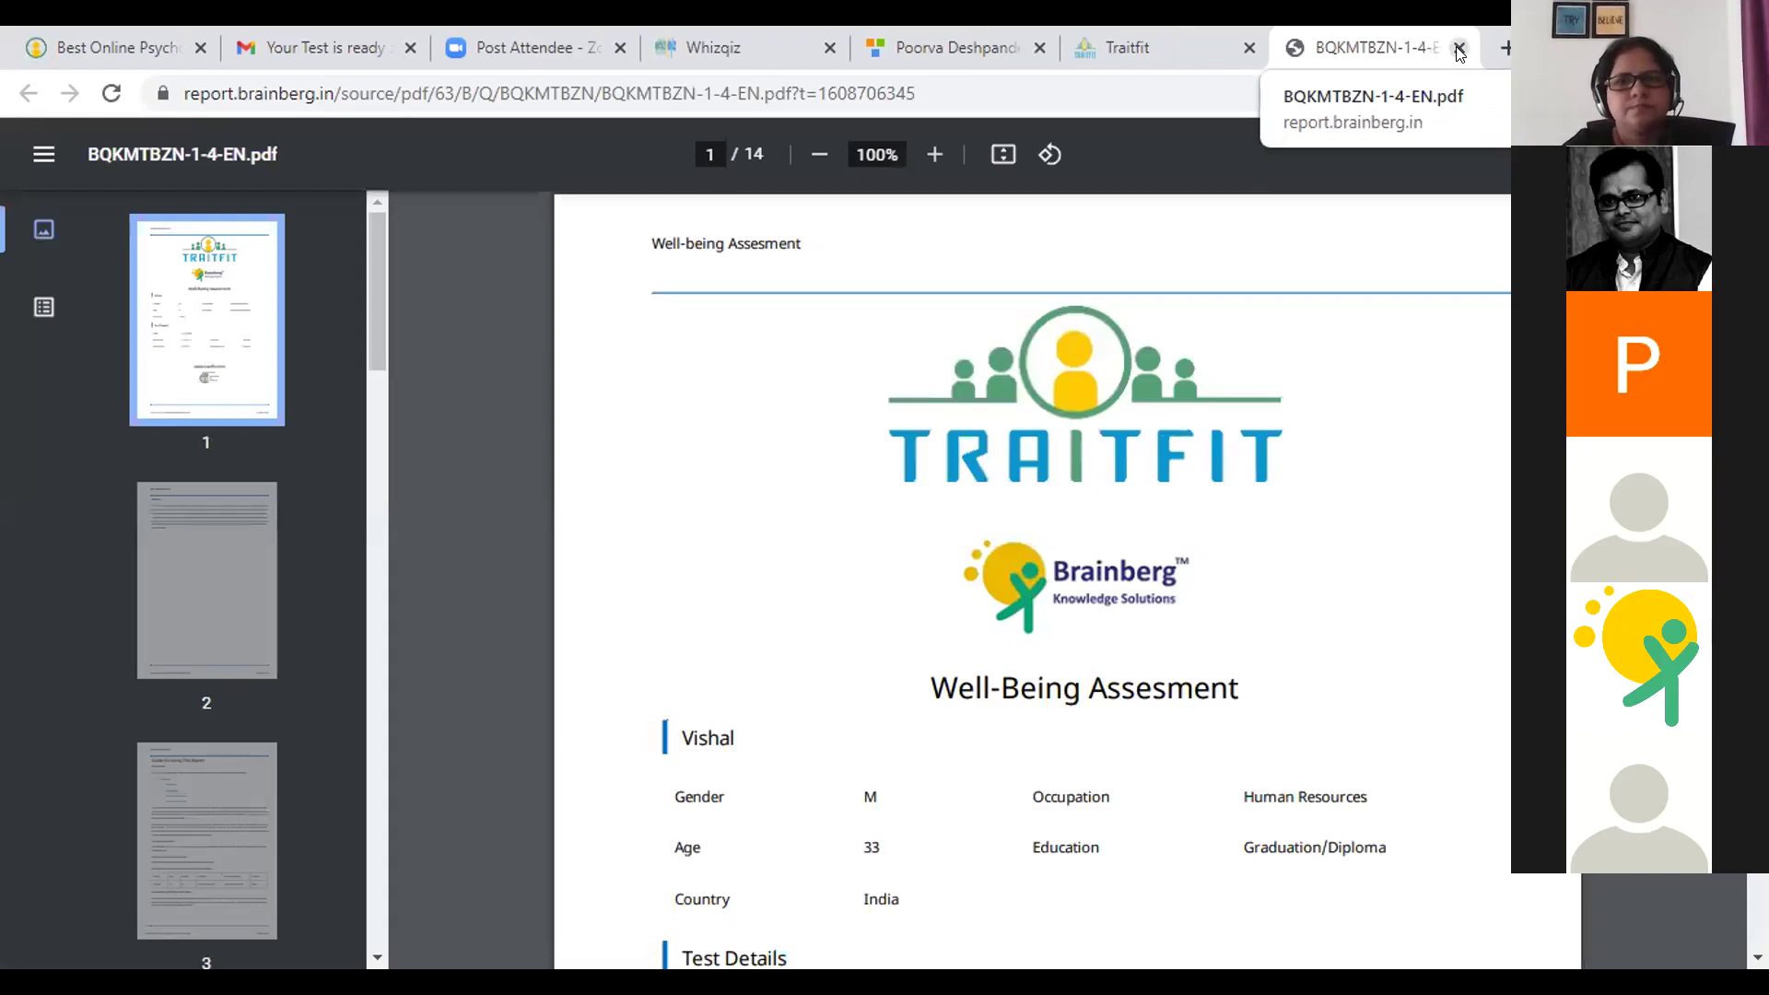
click(1460, 49)
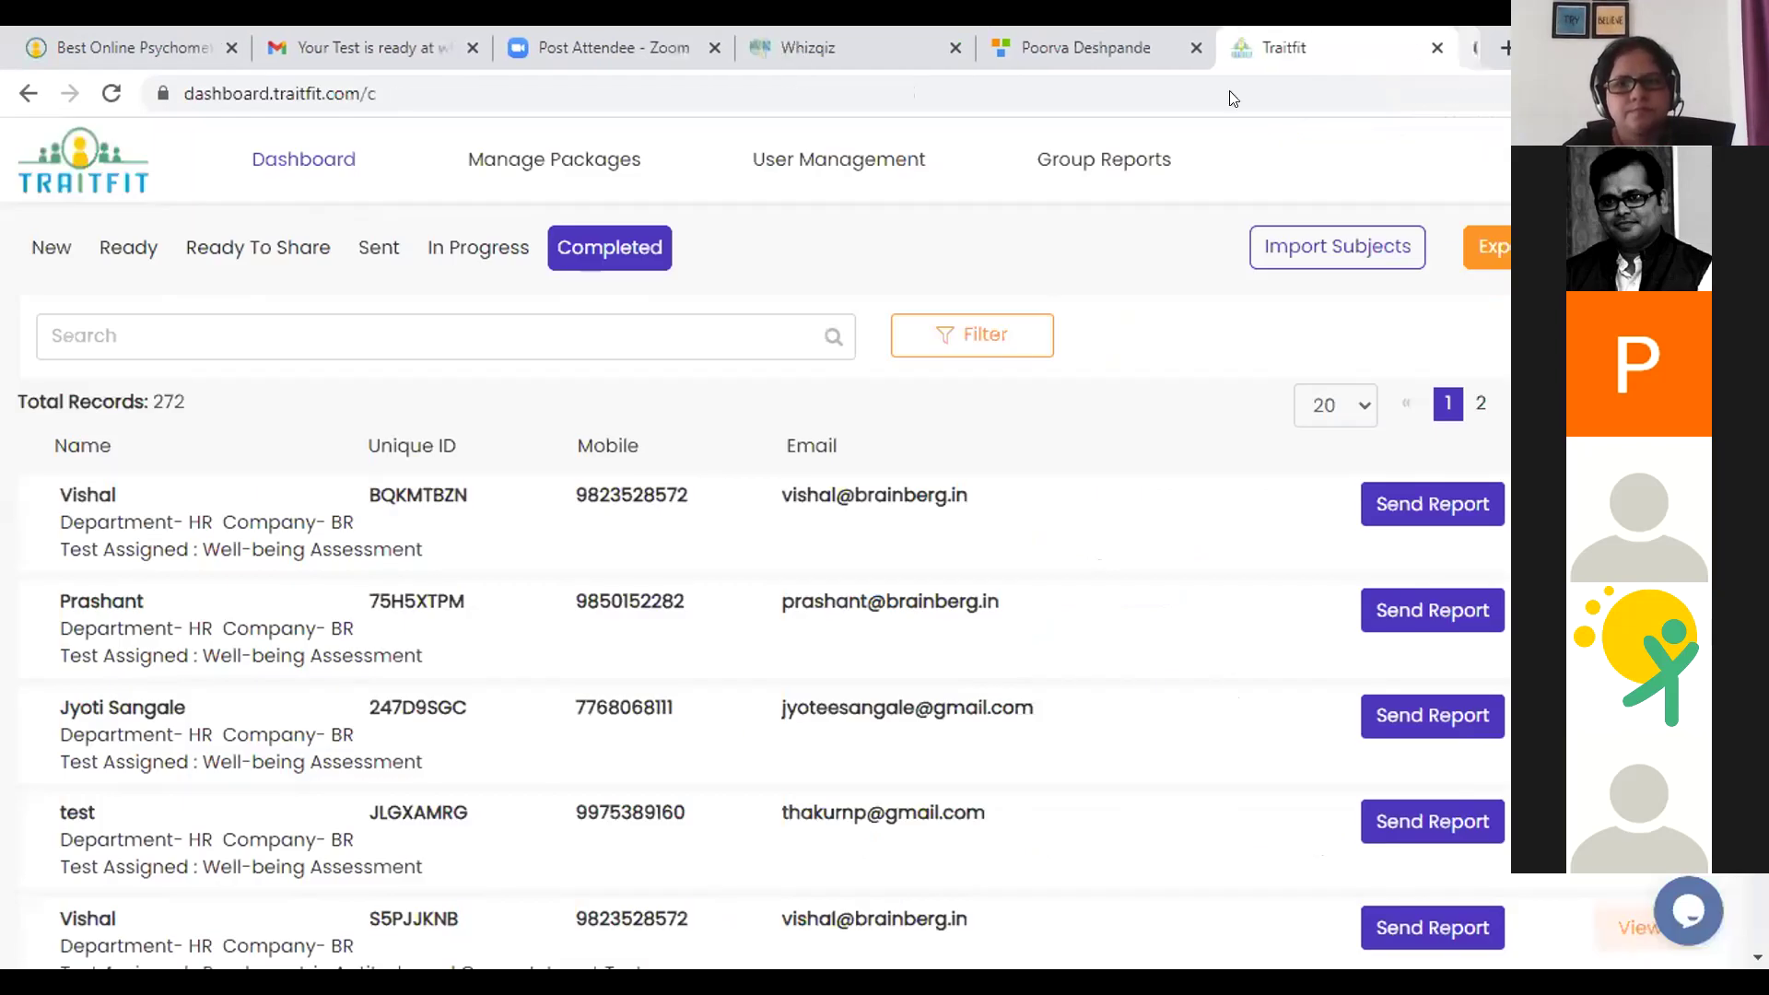
click(1535, 504)
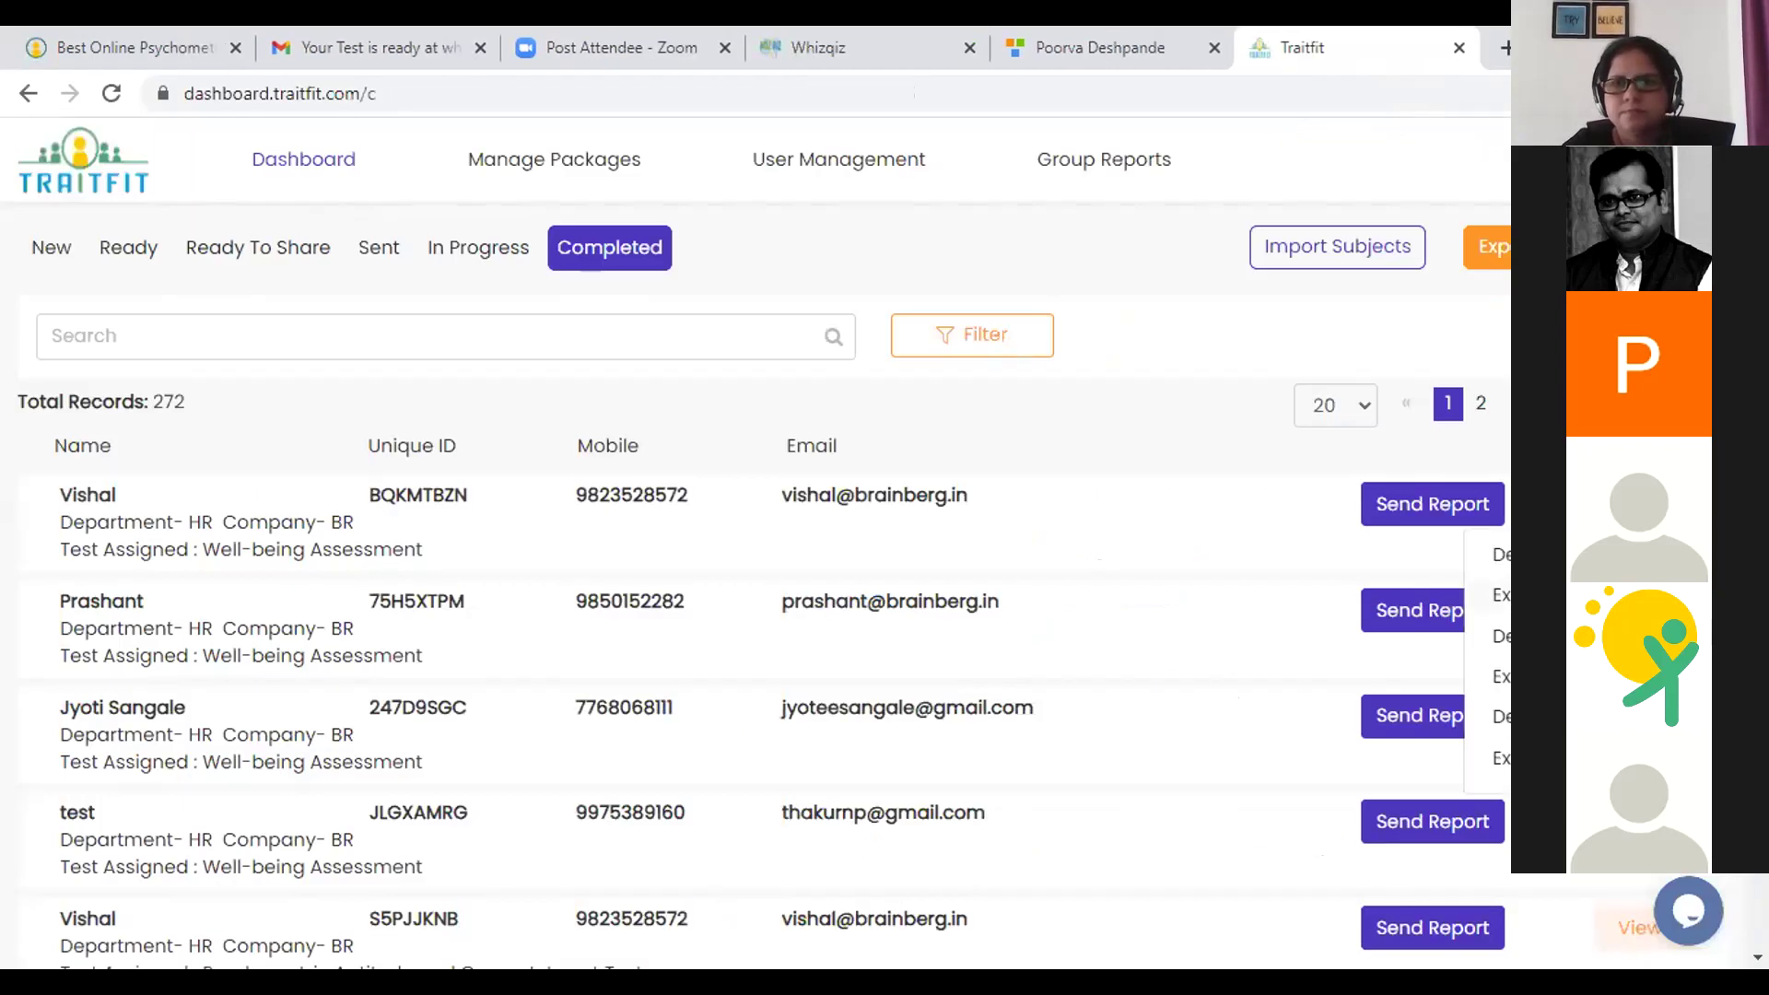
click(1498, 595)
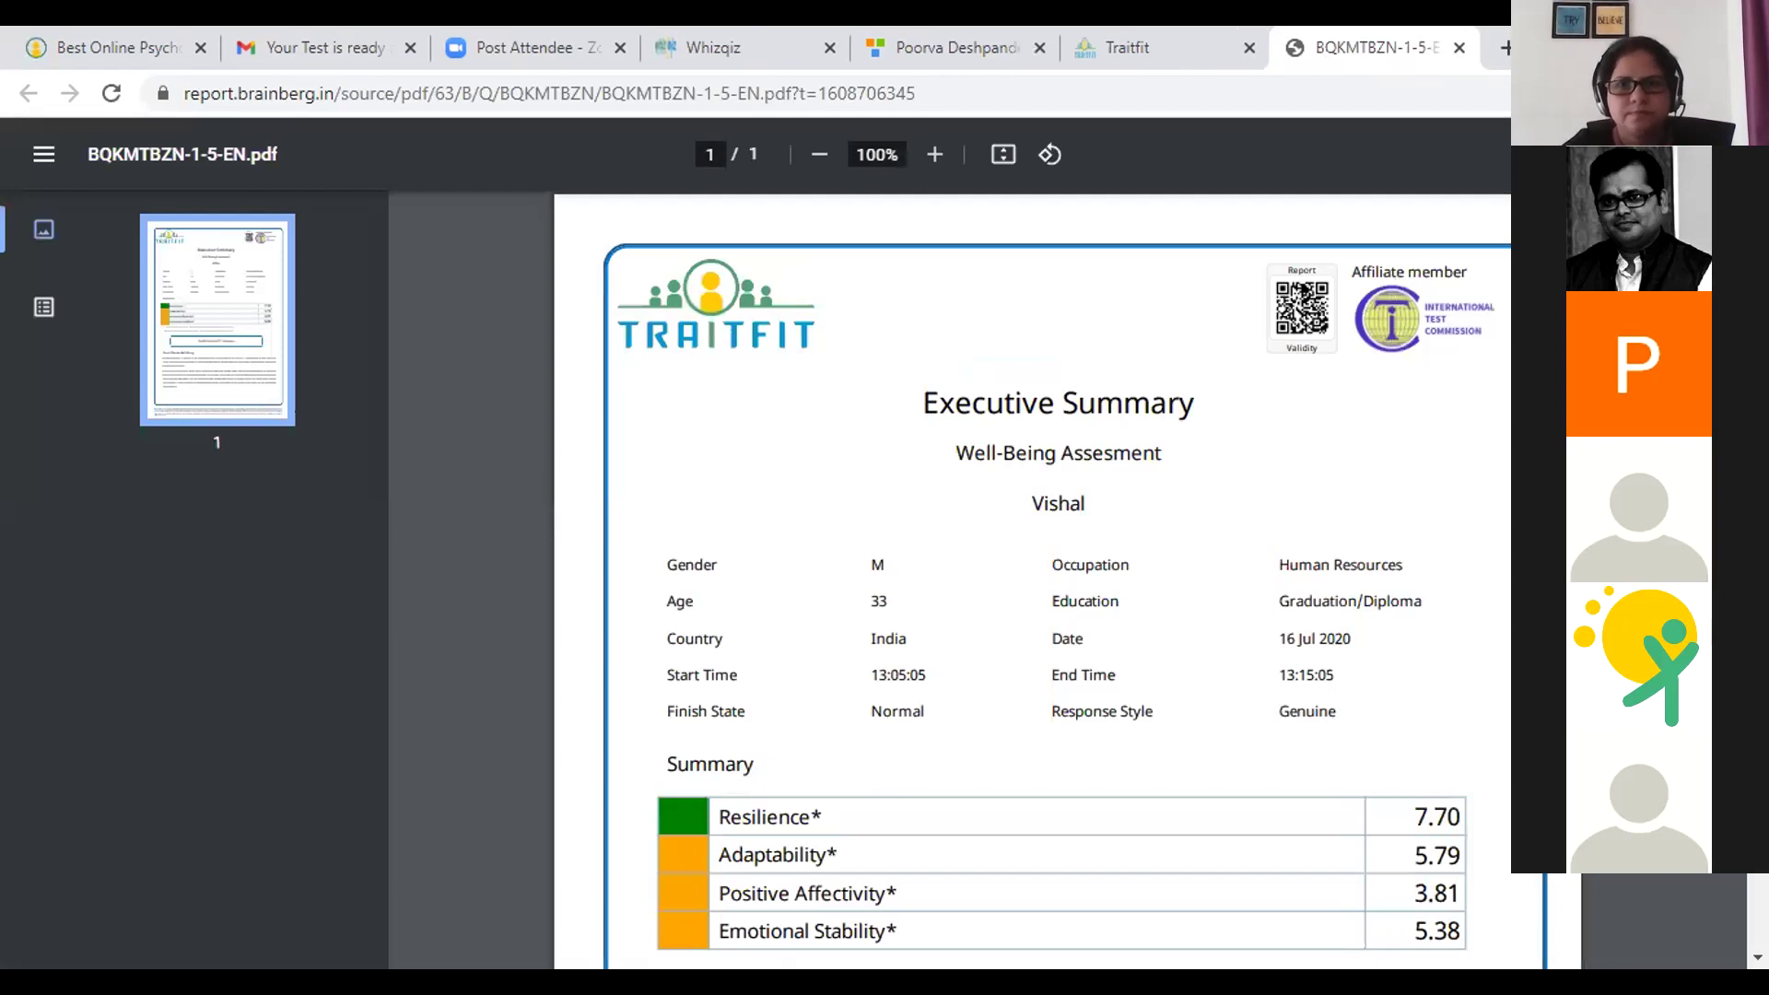
scroll(1486, 408, down, 4)
scroll(1439, 194, up, 5)
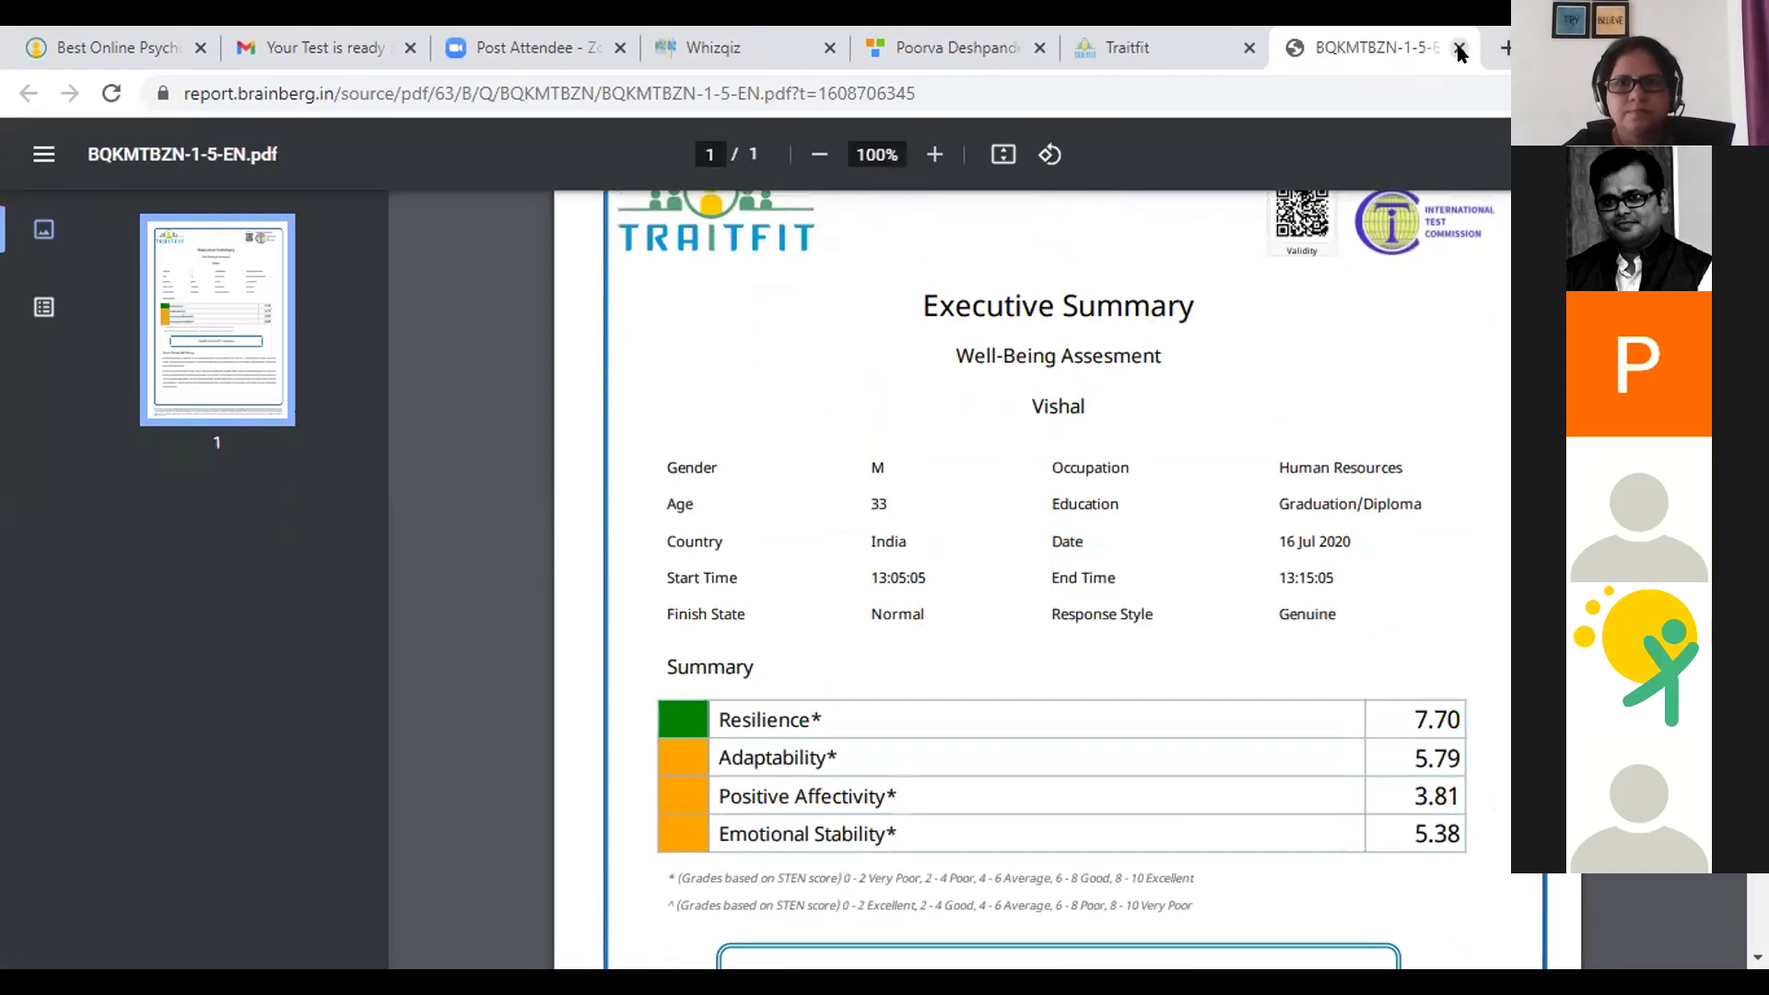
click(1460, 47)
Check the report options once more, then return to the Whizqiz tab.
click(1480, 516)
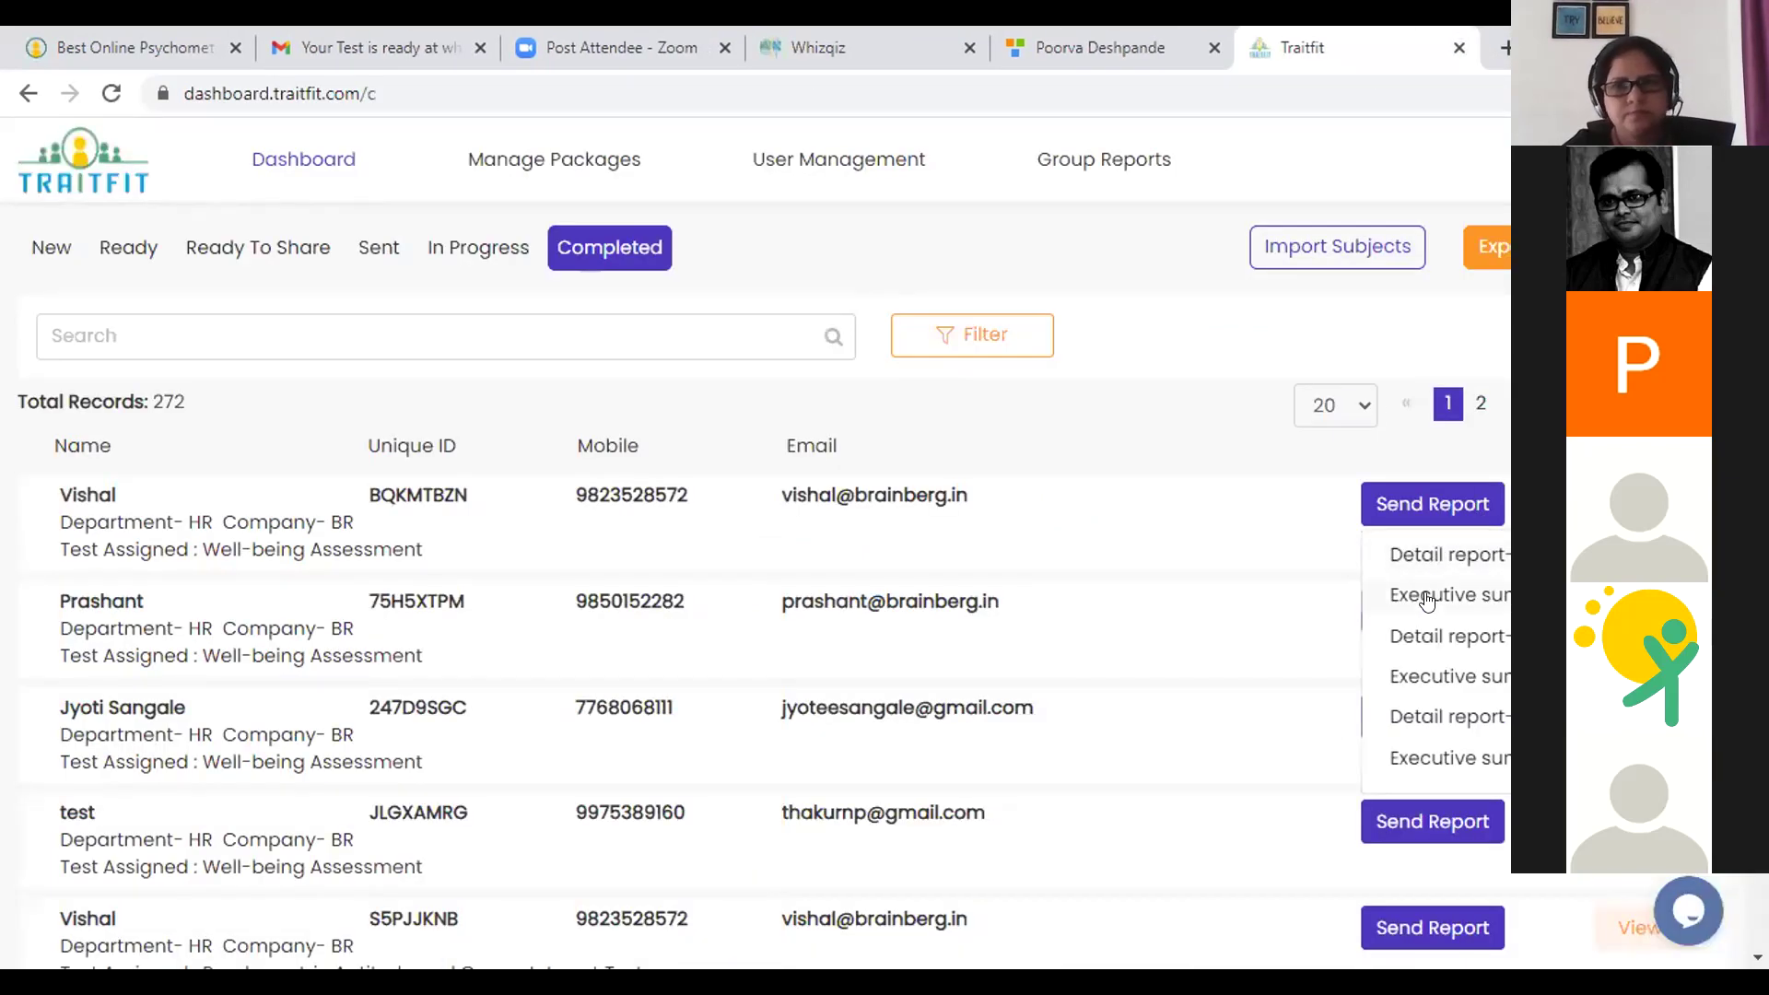
click(1296, 516)
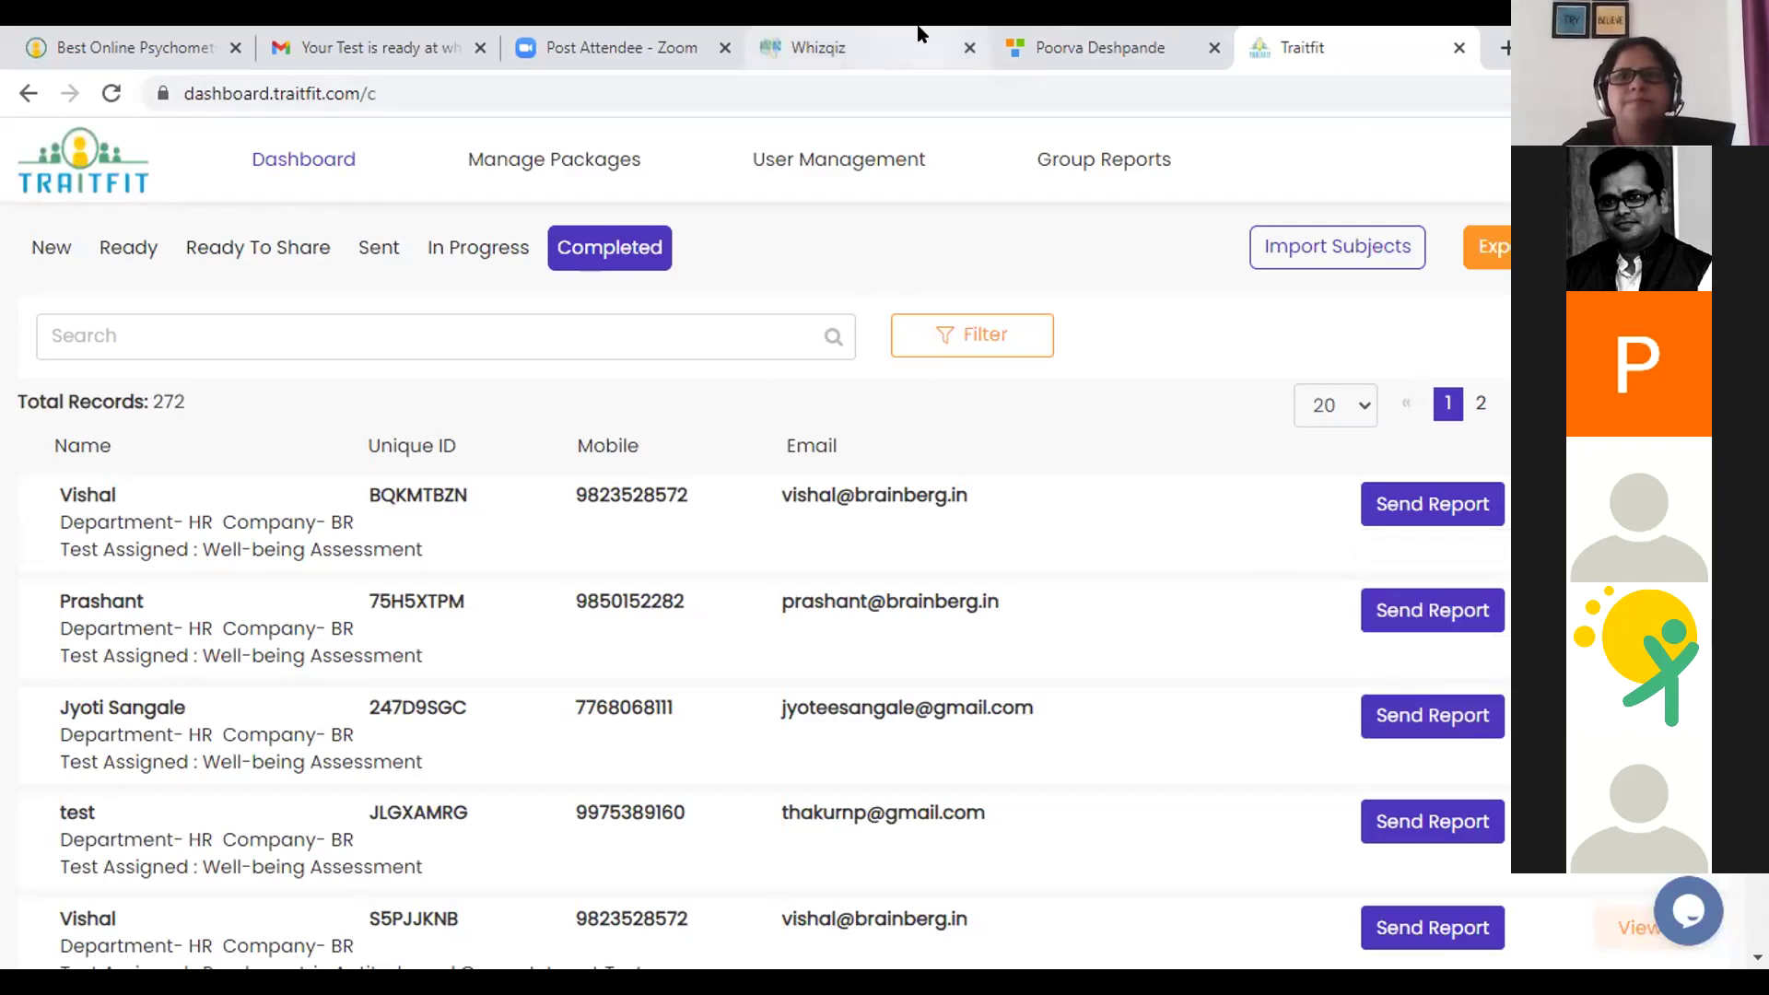
click(918, 34)
View the Sent, Completed and New subject lists in turn.
click(410, 265)
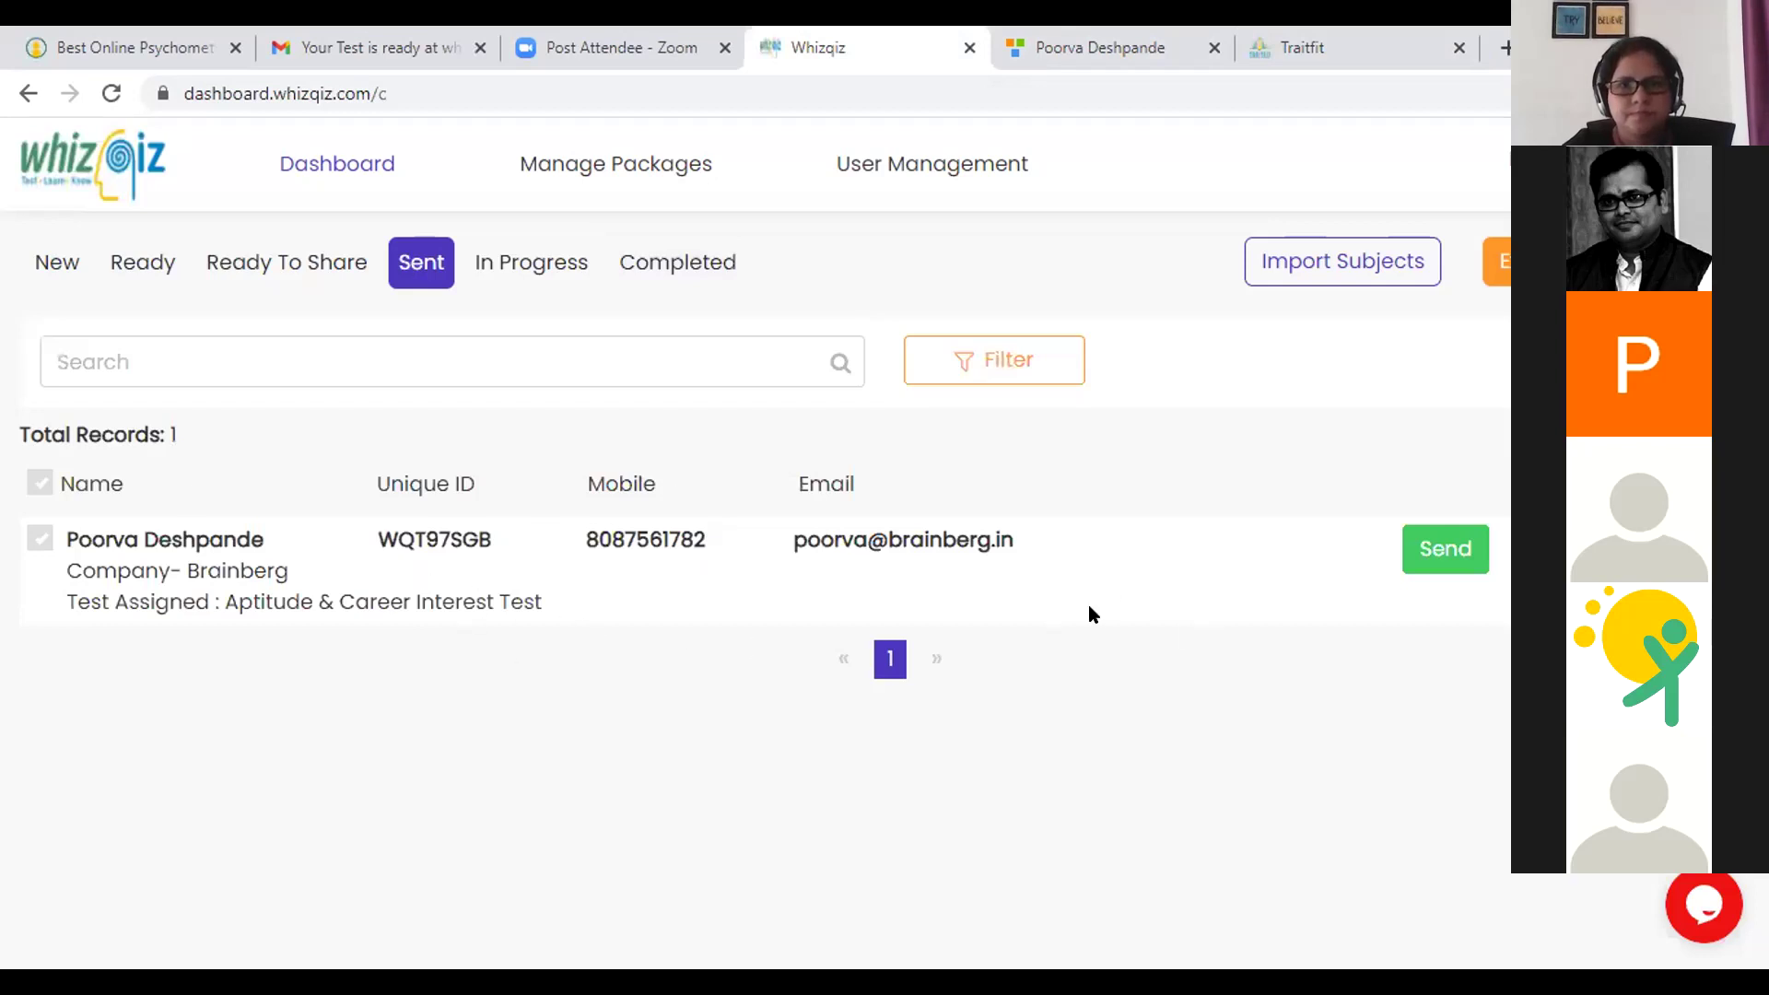
click(706, 269)
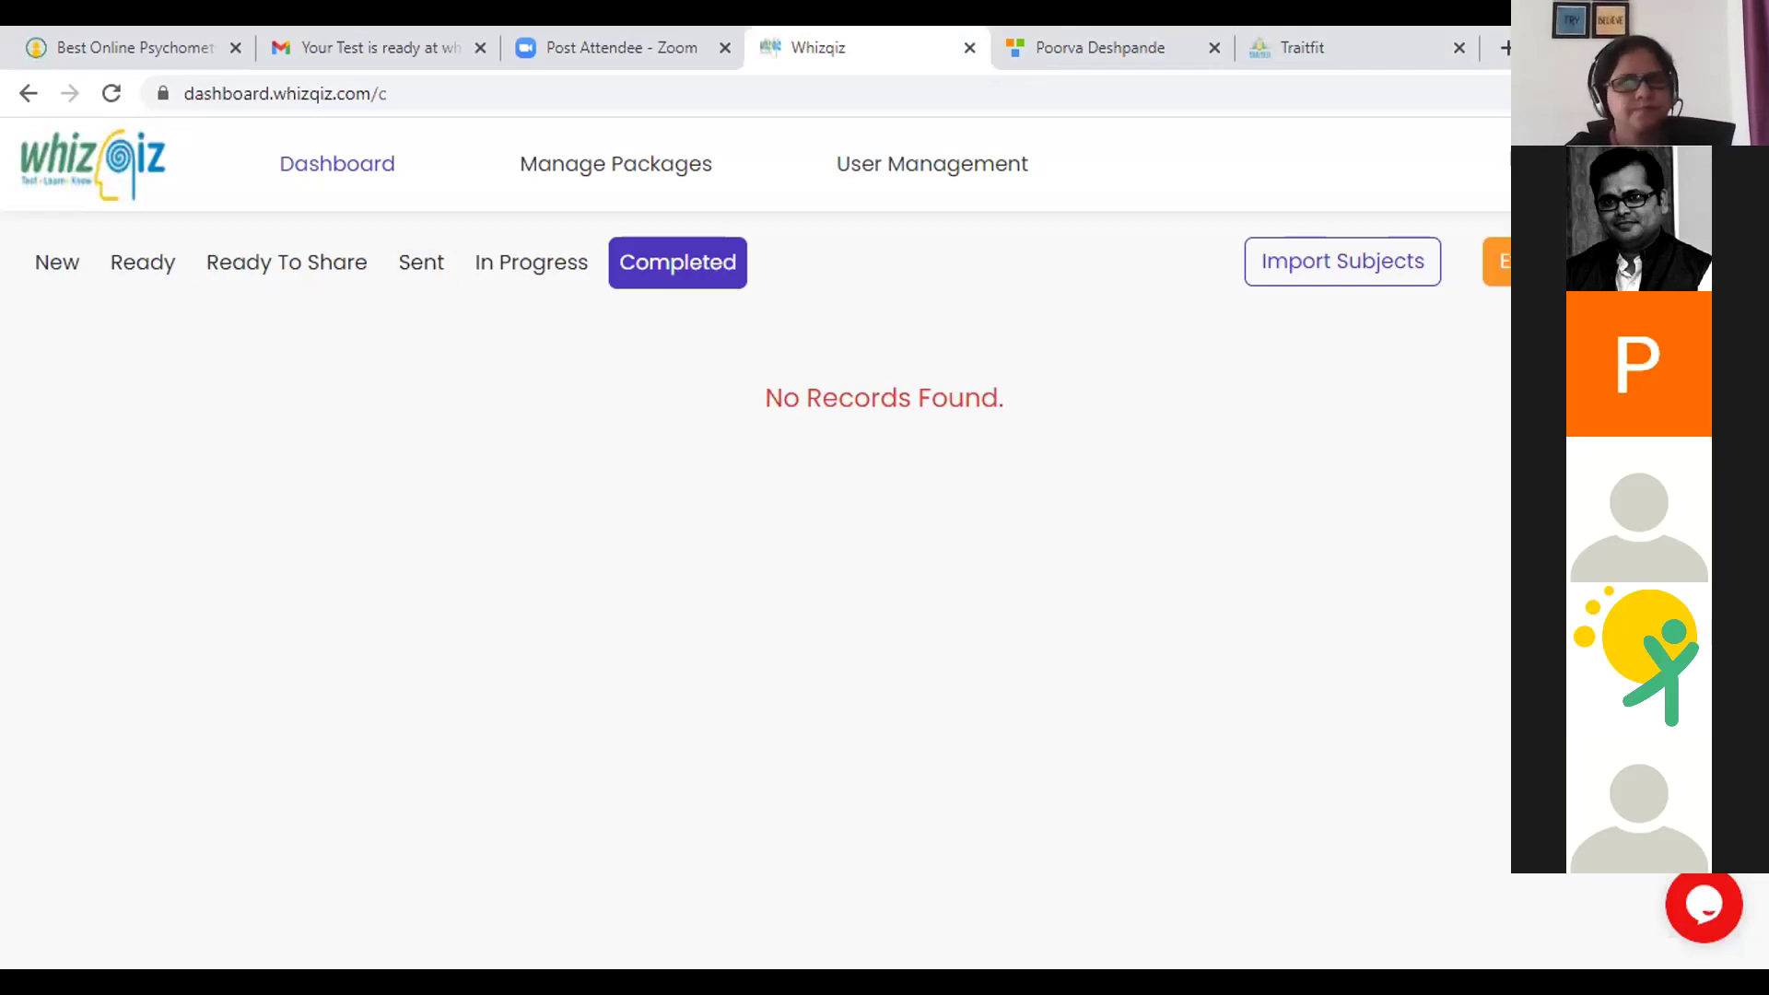
click(51, 266)
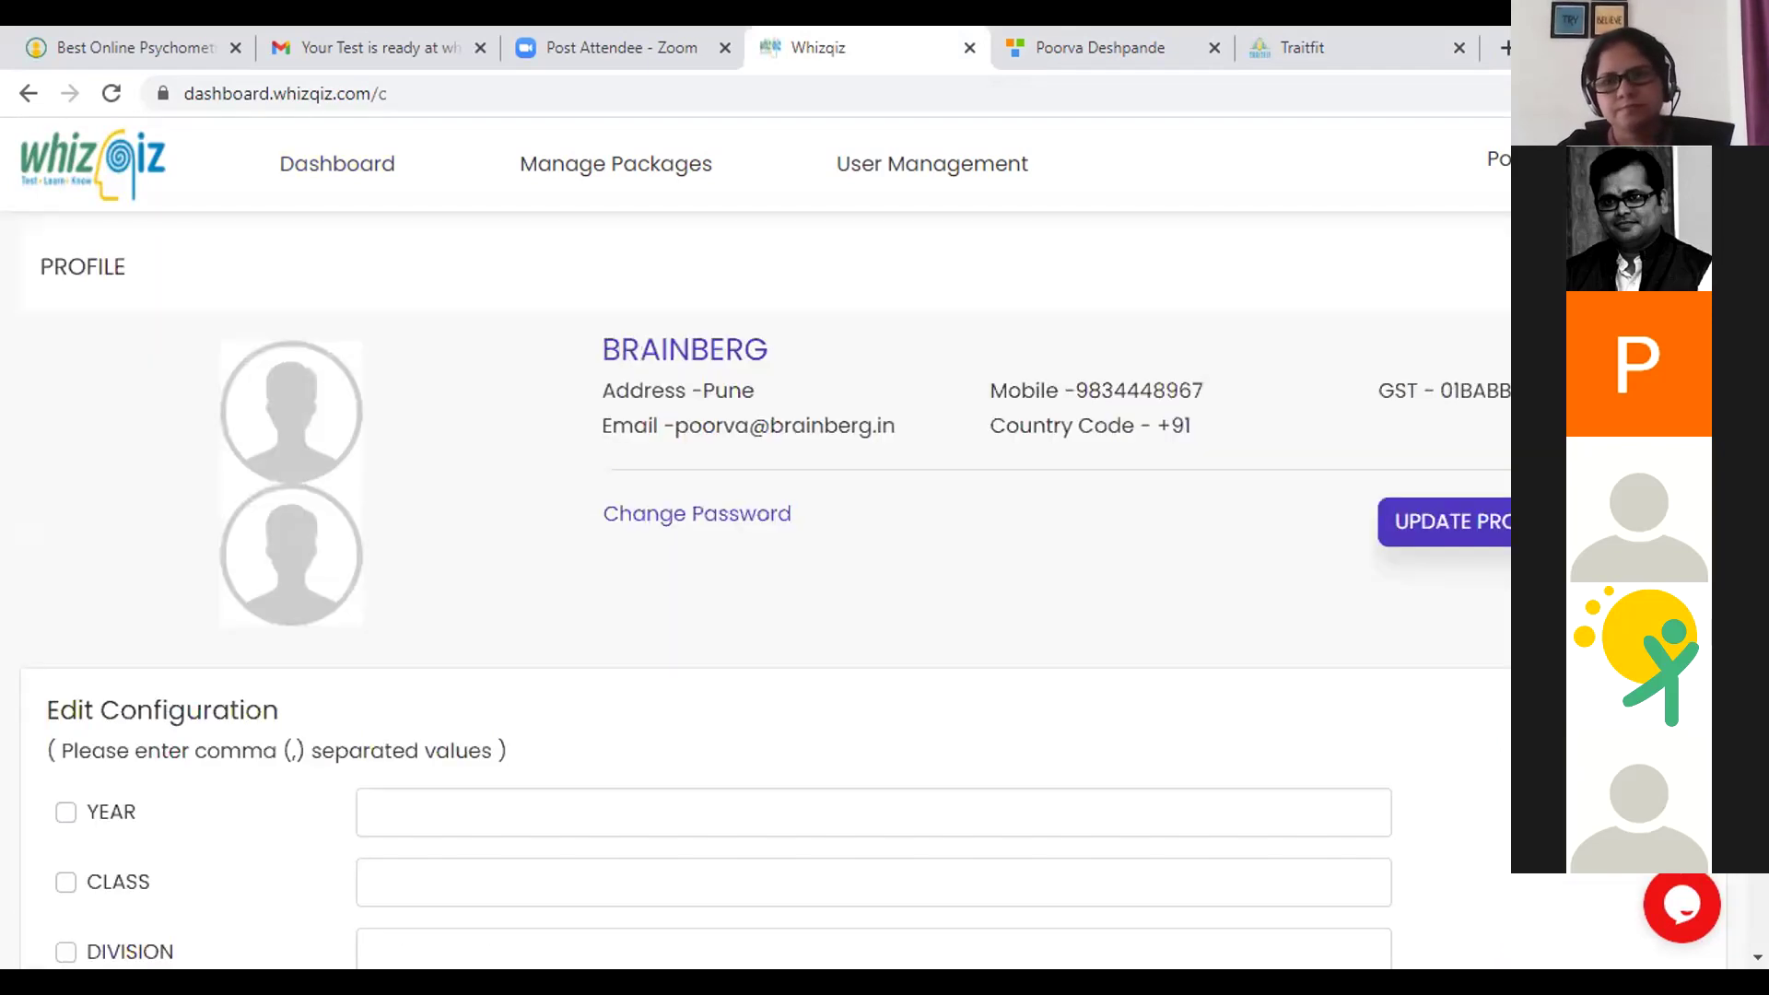
Make the organisation profile editable and start a logo upload, cancelling the file dialog.
scroll(1438, 418, down, 2)
scroll(1438, 418, up, 1)
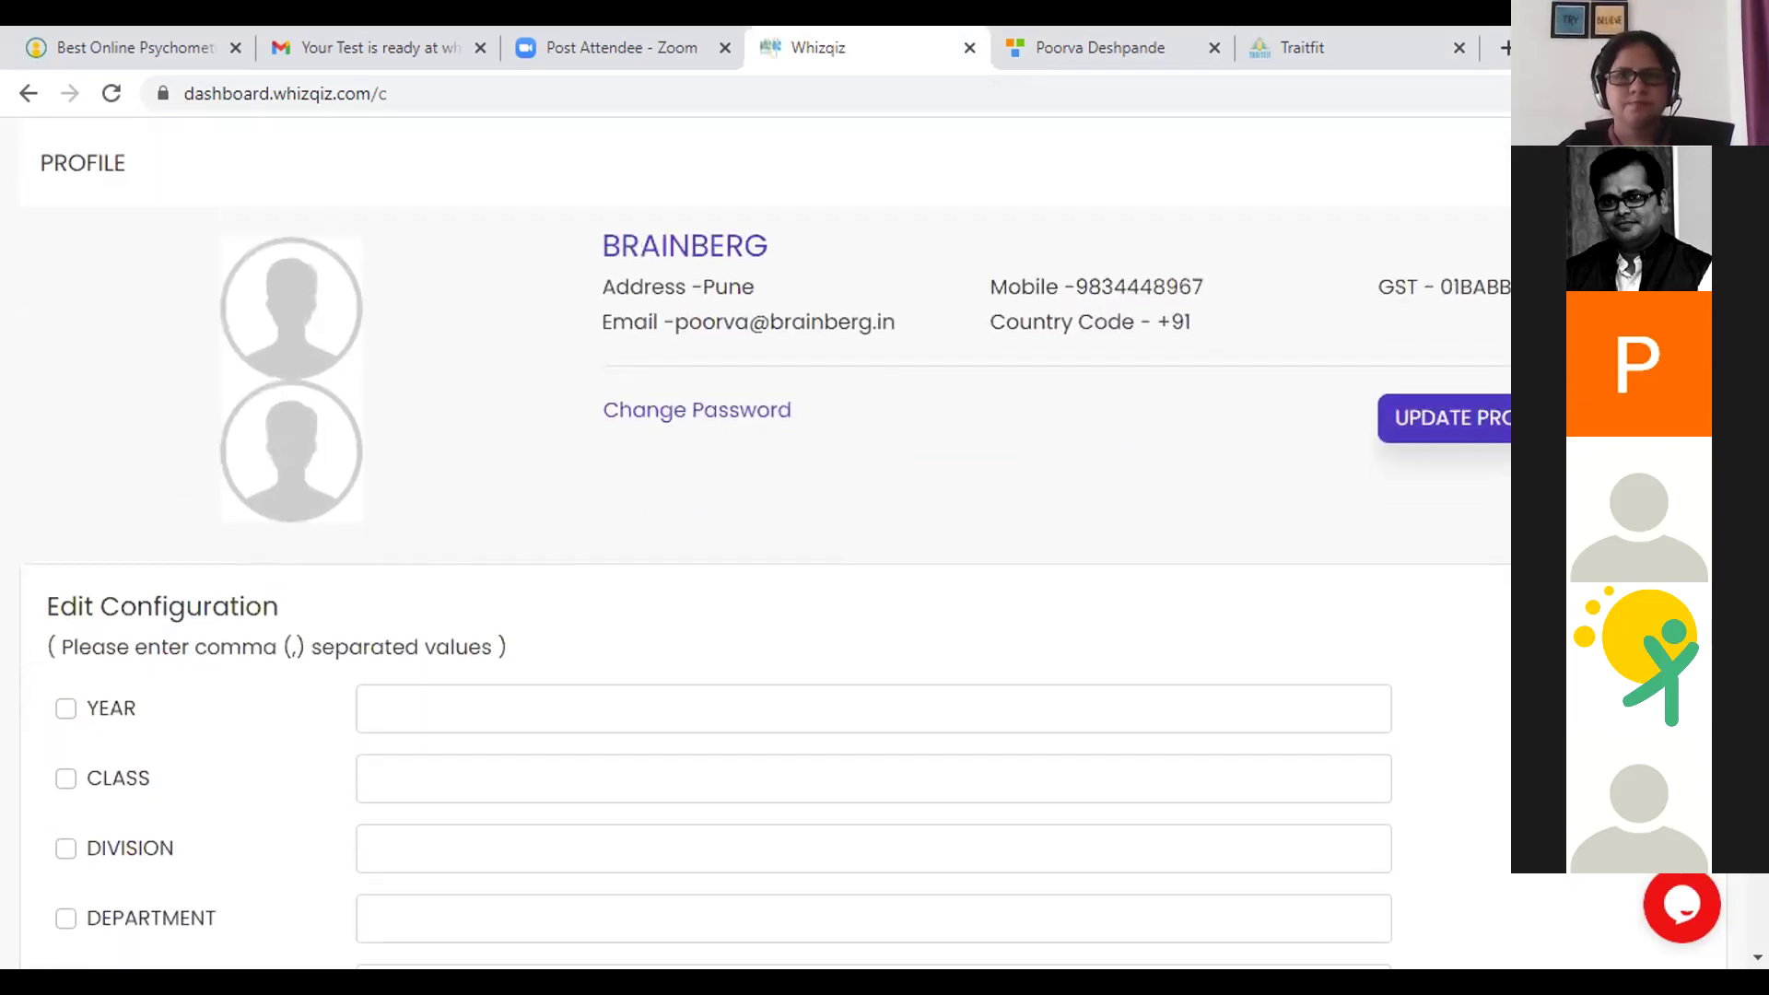
click(1440, 419)
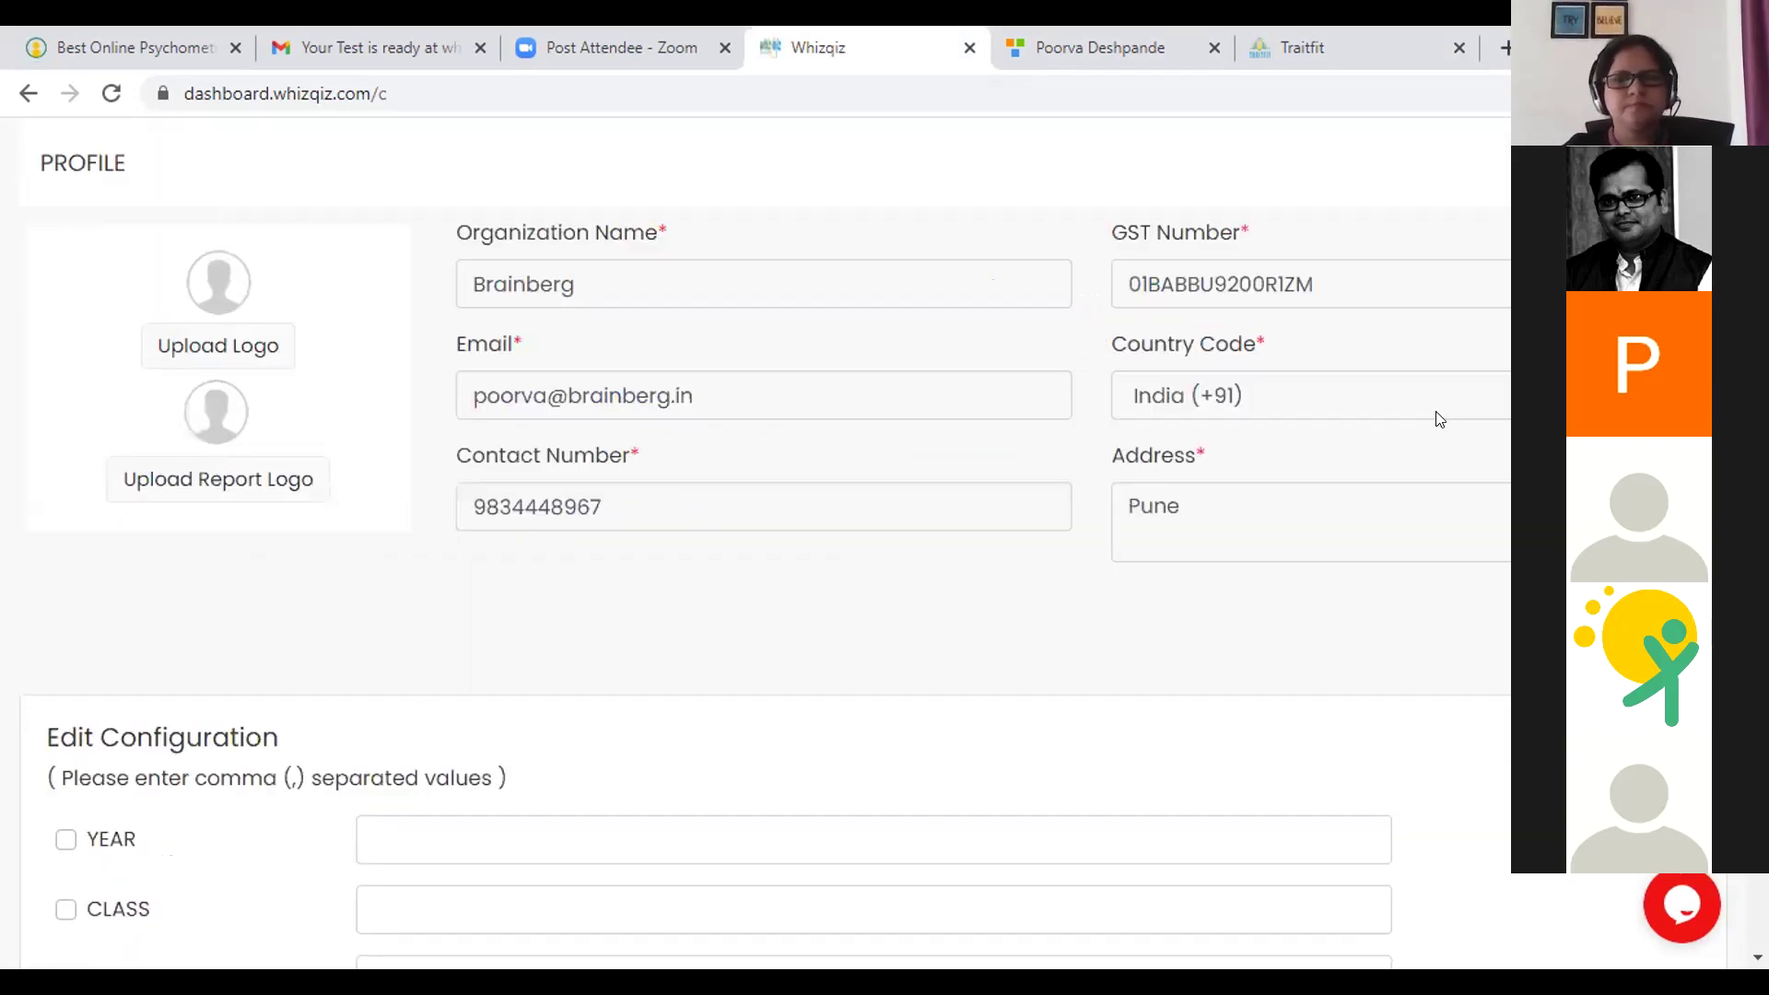
click(251, 348)
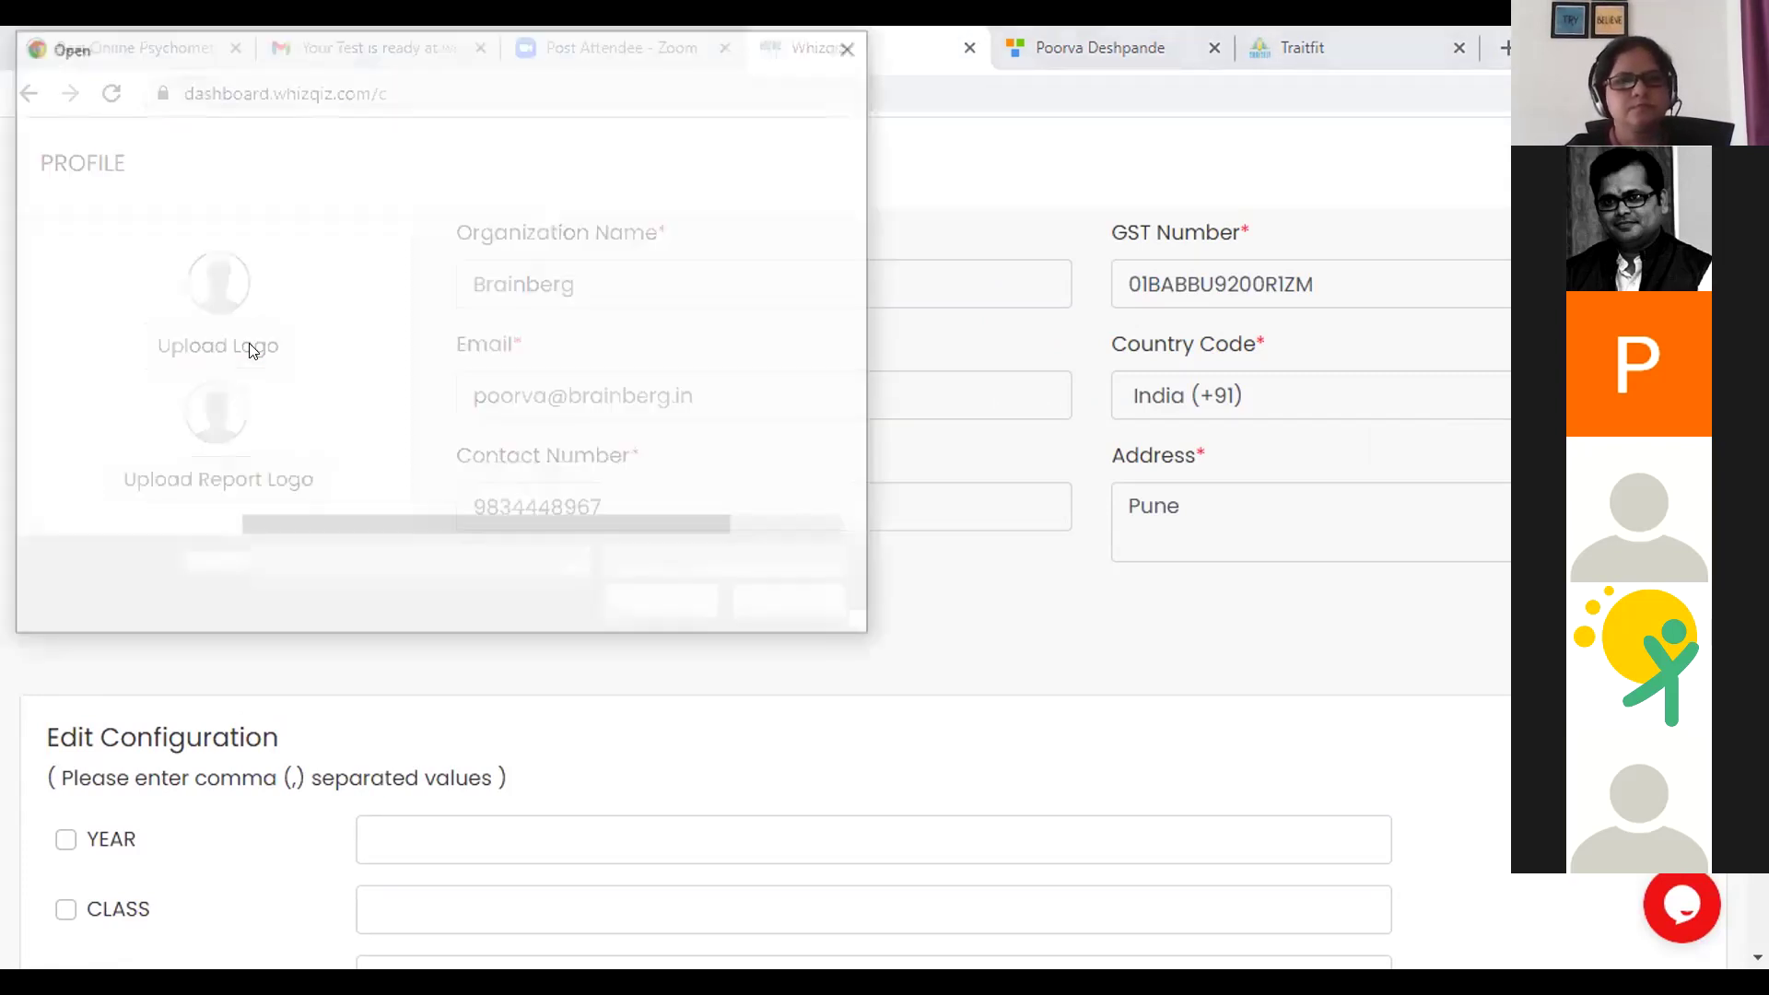
click(853, 51)
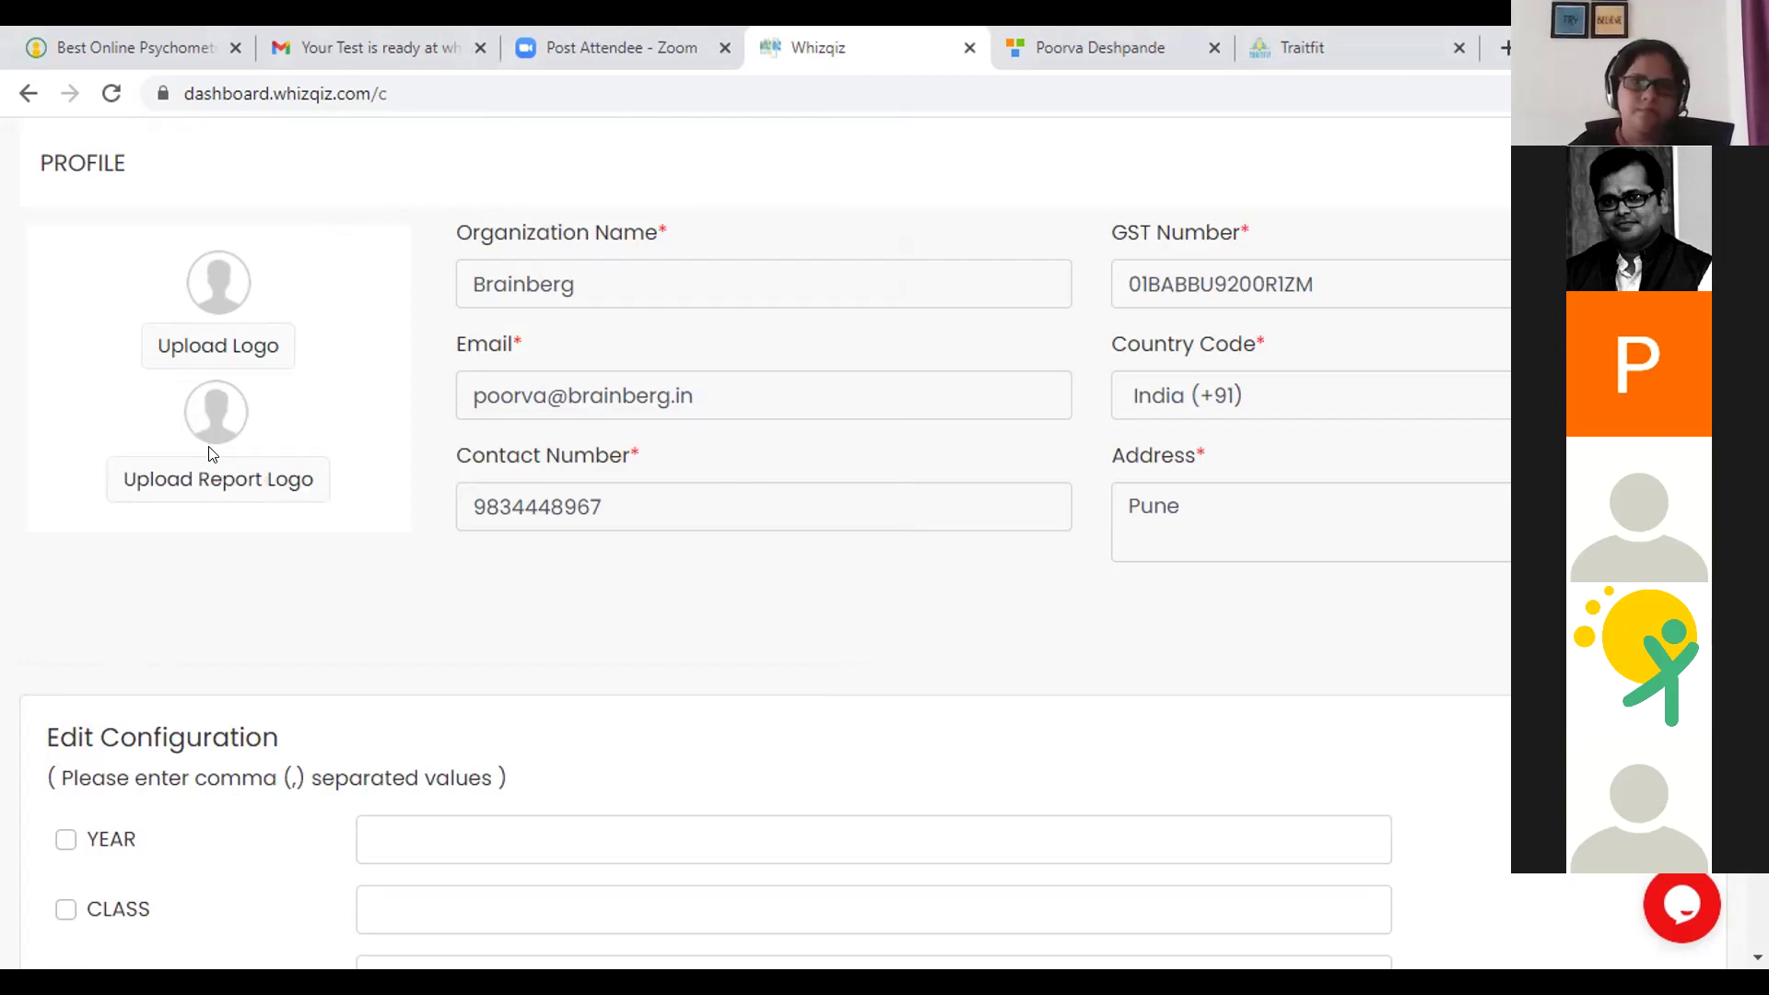
In Traitfit, open the first subject's detailed report PDF, BQKMTBZN-1-4-EN.pdf.
click(1290, 47)
click(1433, 501)
click(1491, 553)
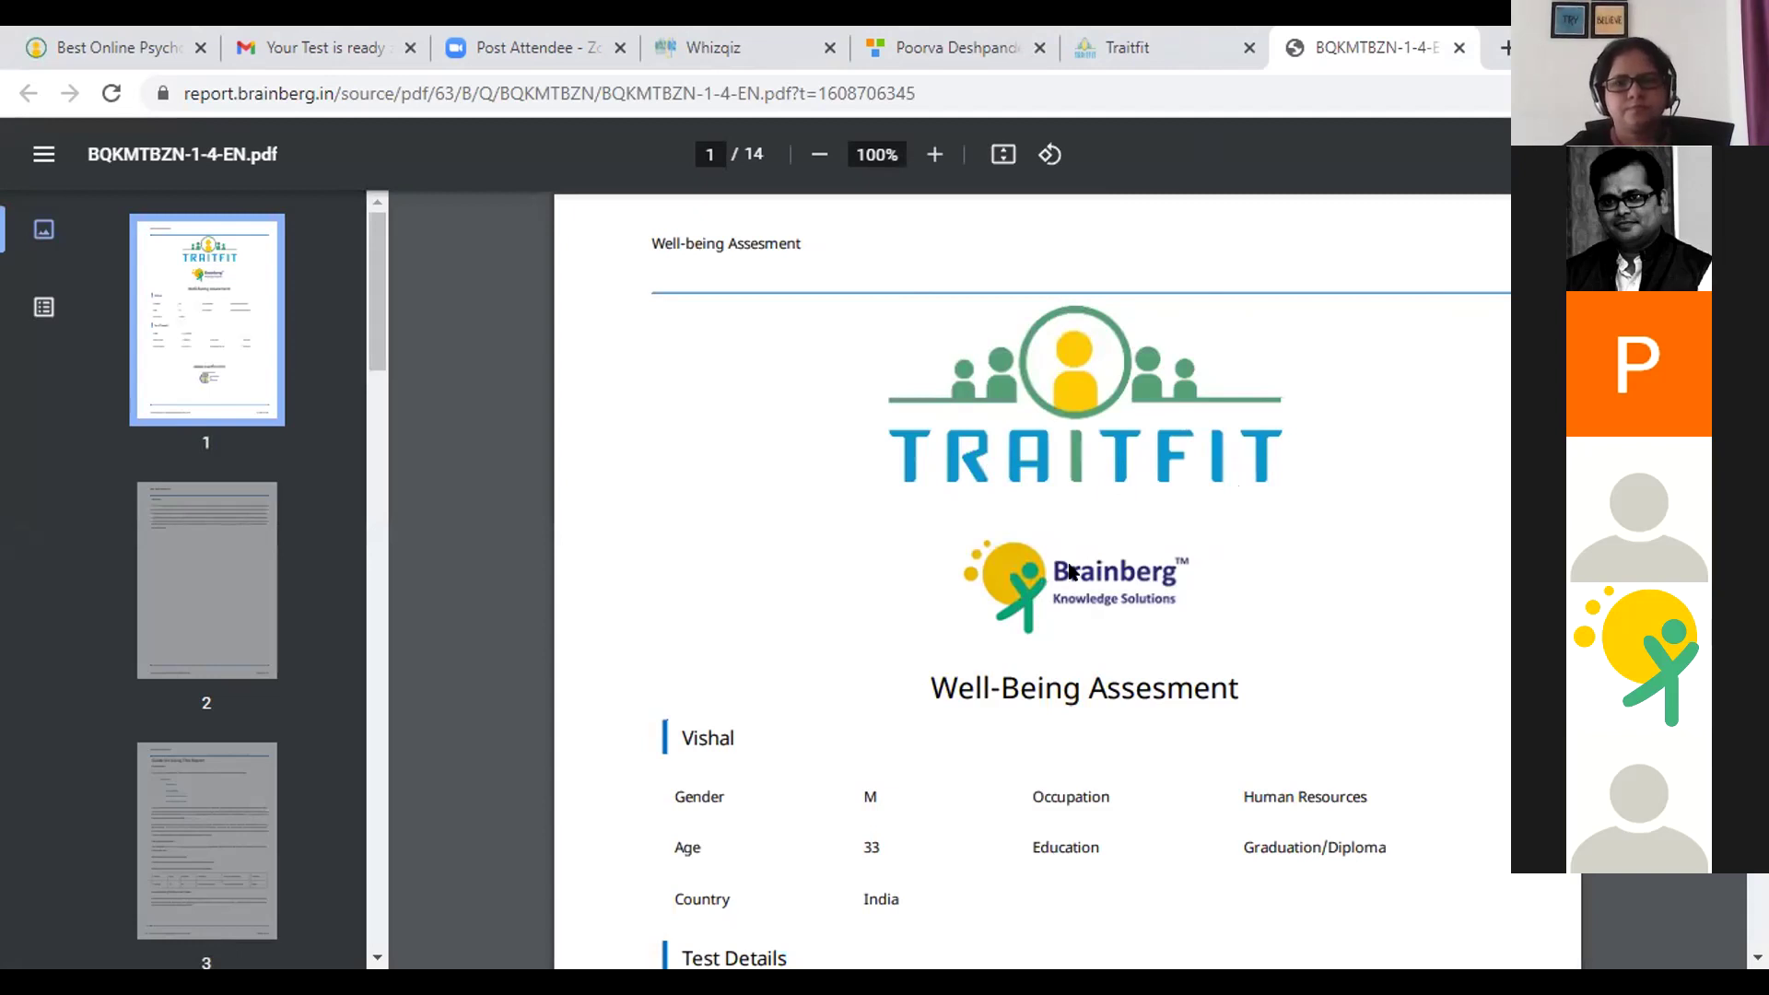
Switch to Traitfit's dashboard with its Completed list, then back to the Whizqiz profile form.
click(1128, 40)
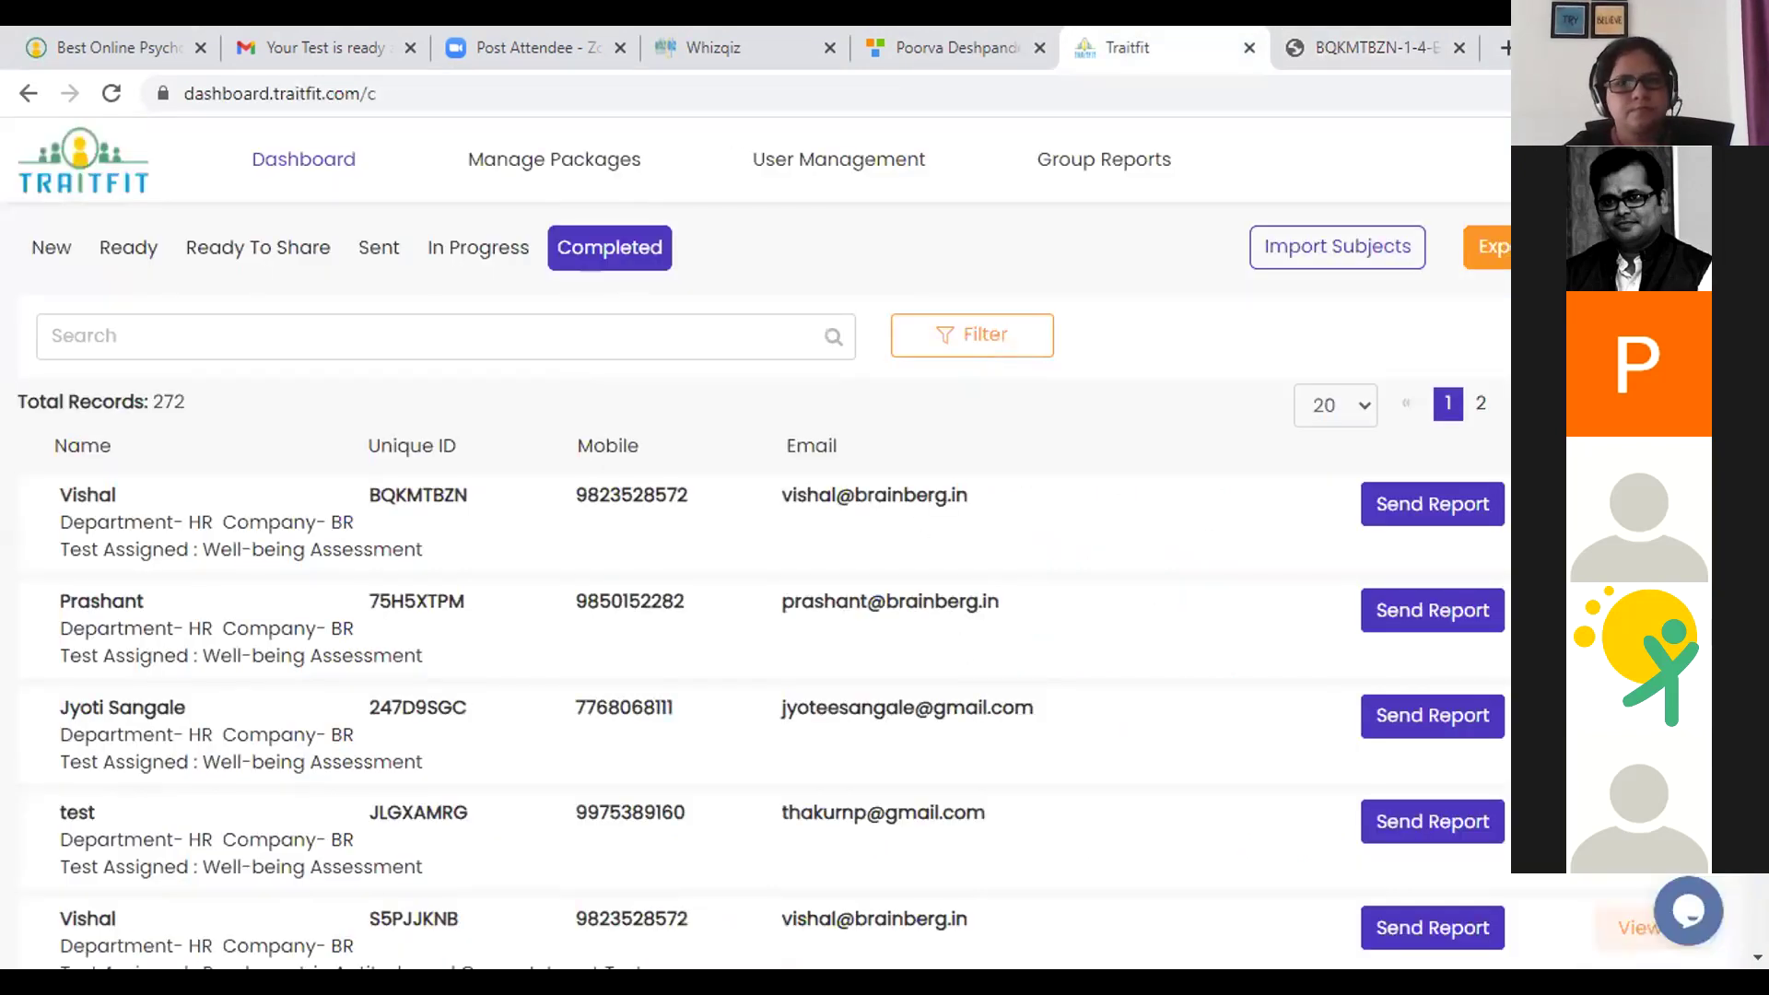
click(770, 34)
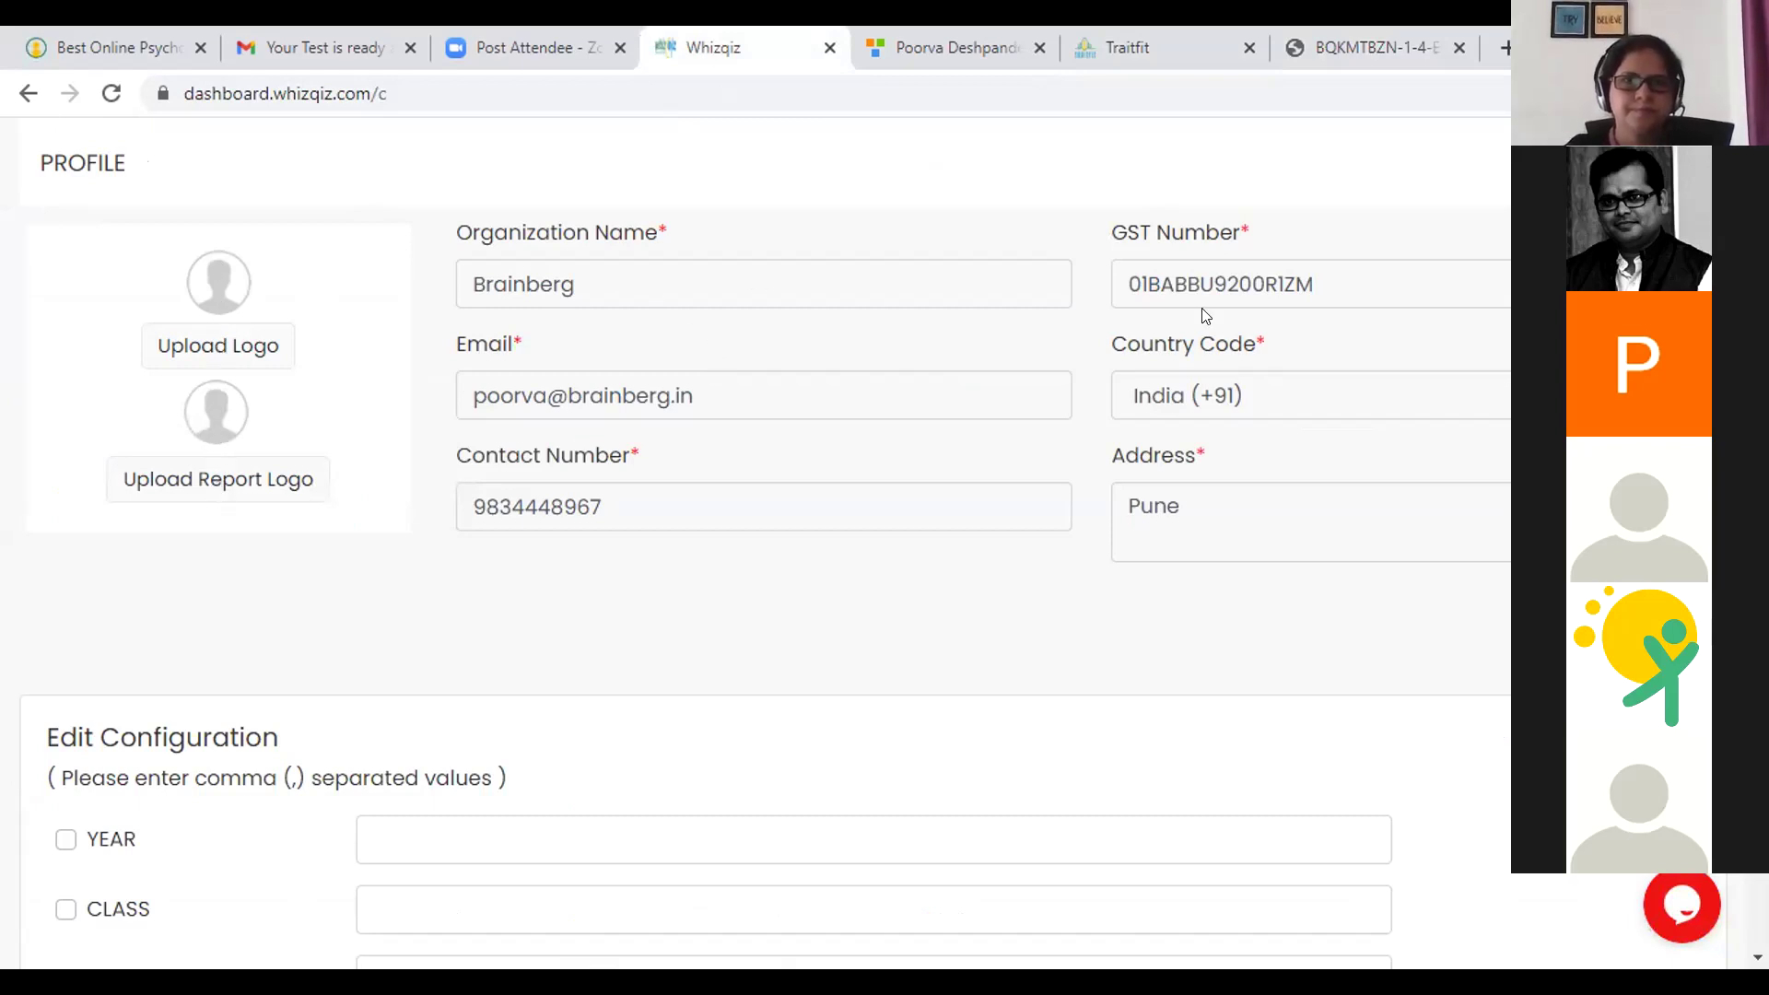
Put the cursor in the blank YEAR field of Whizqiz's Edit Configuration section.
scroll(756, 544, down, 3)
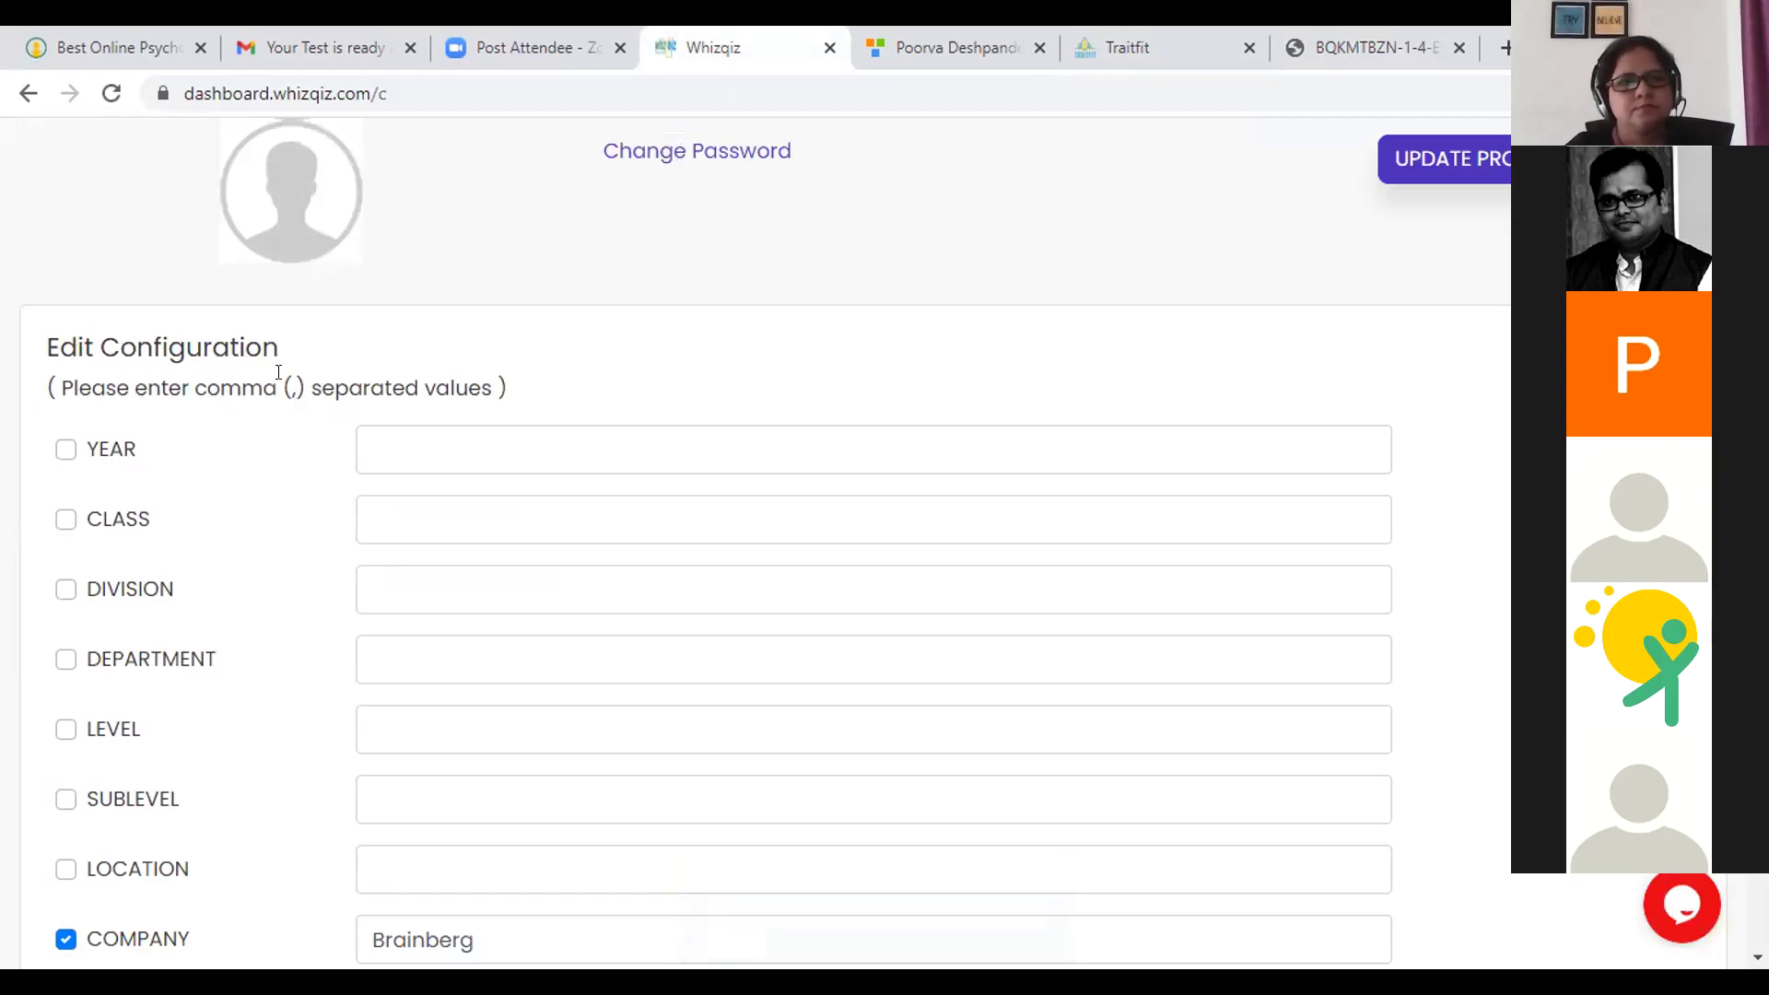
click(414, 435)
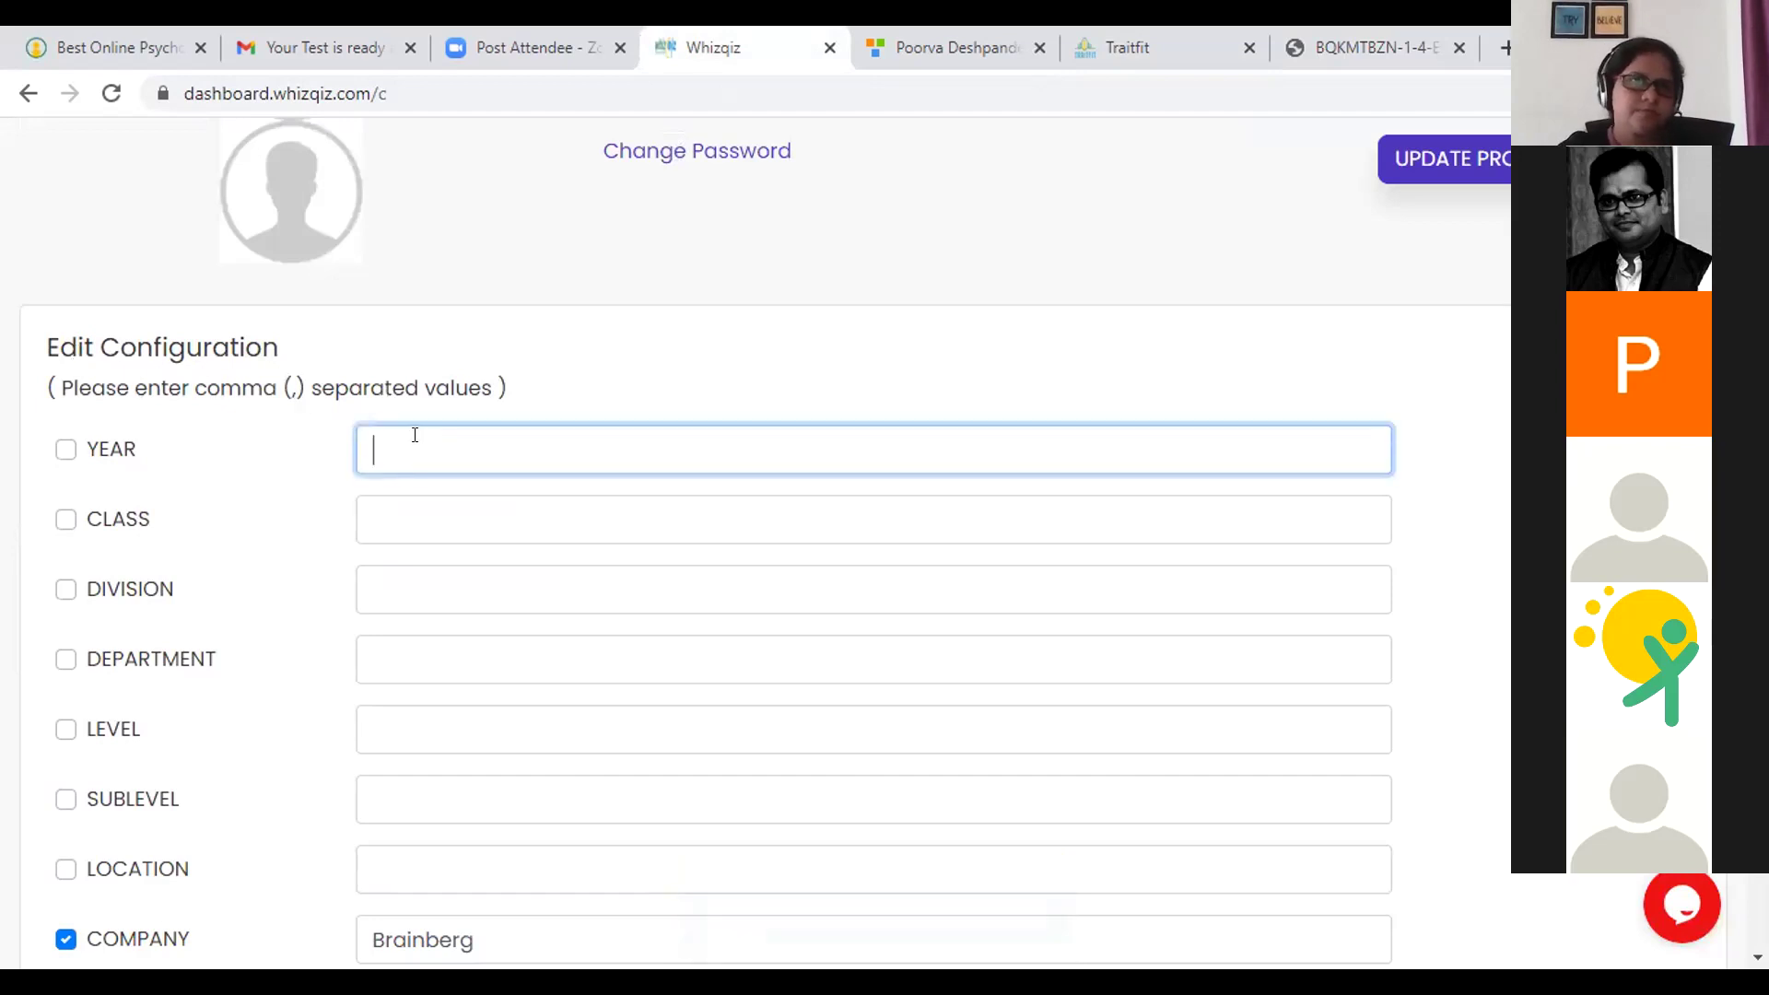
double_click(261, 393)
click(387, 374)
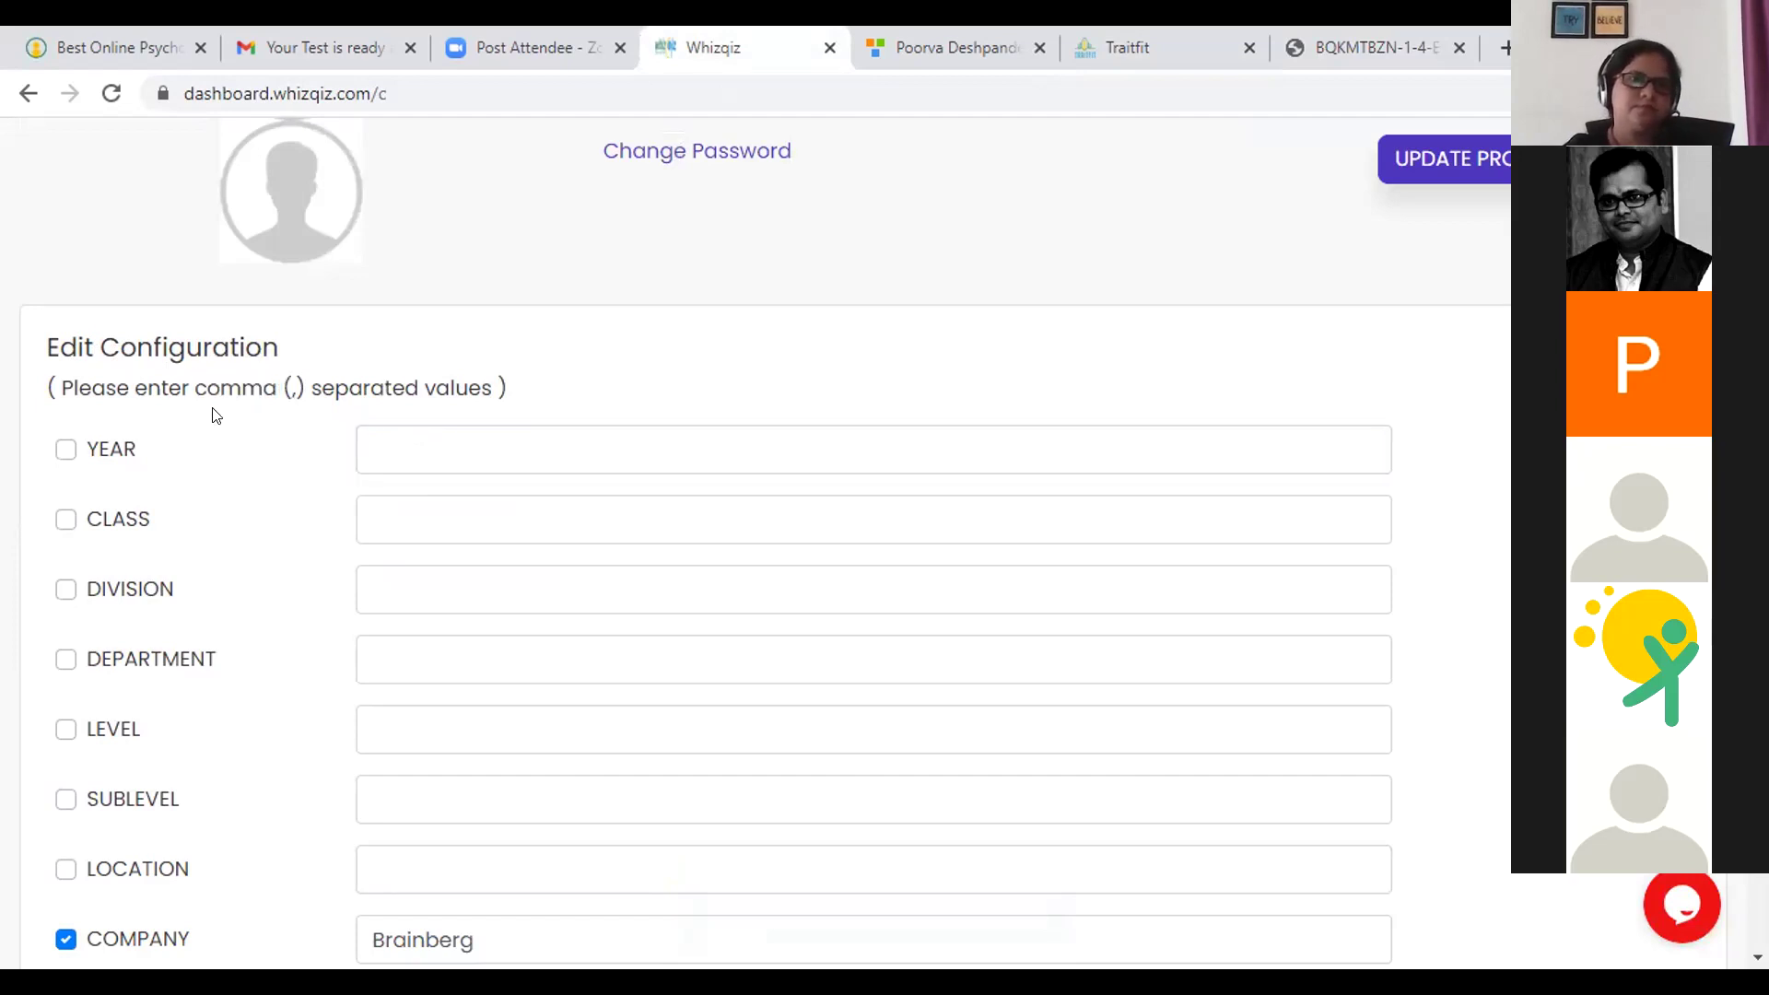
click(447, 439)
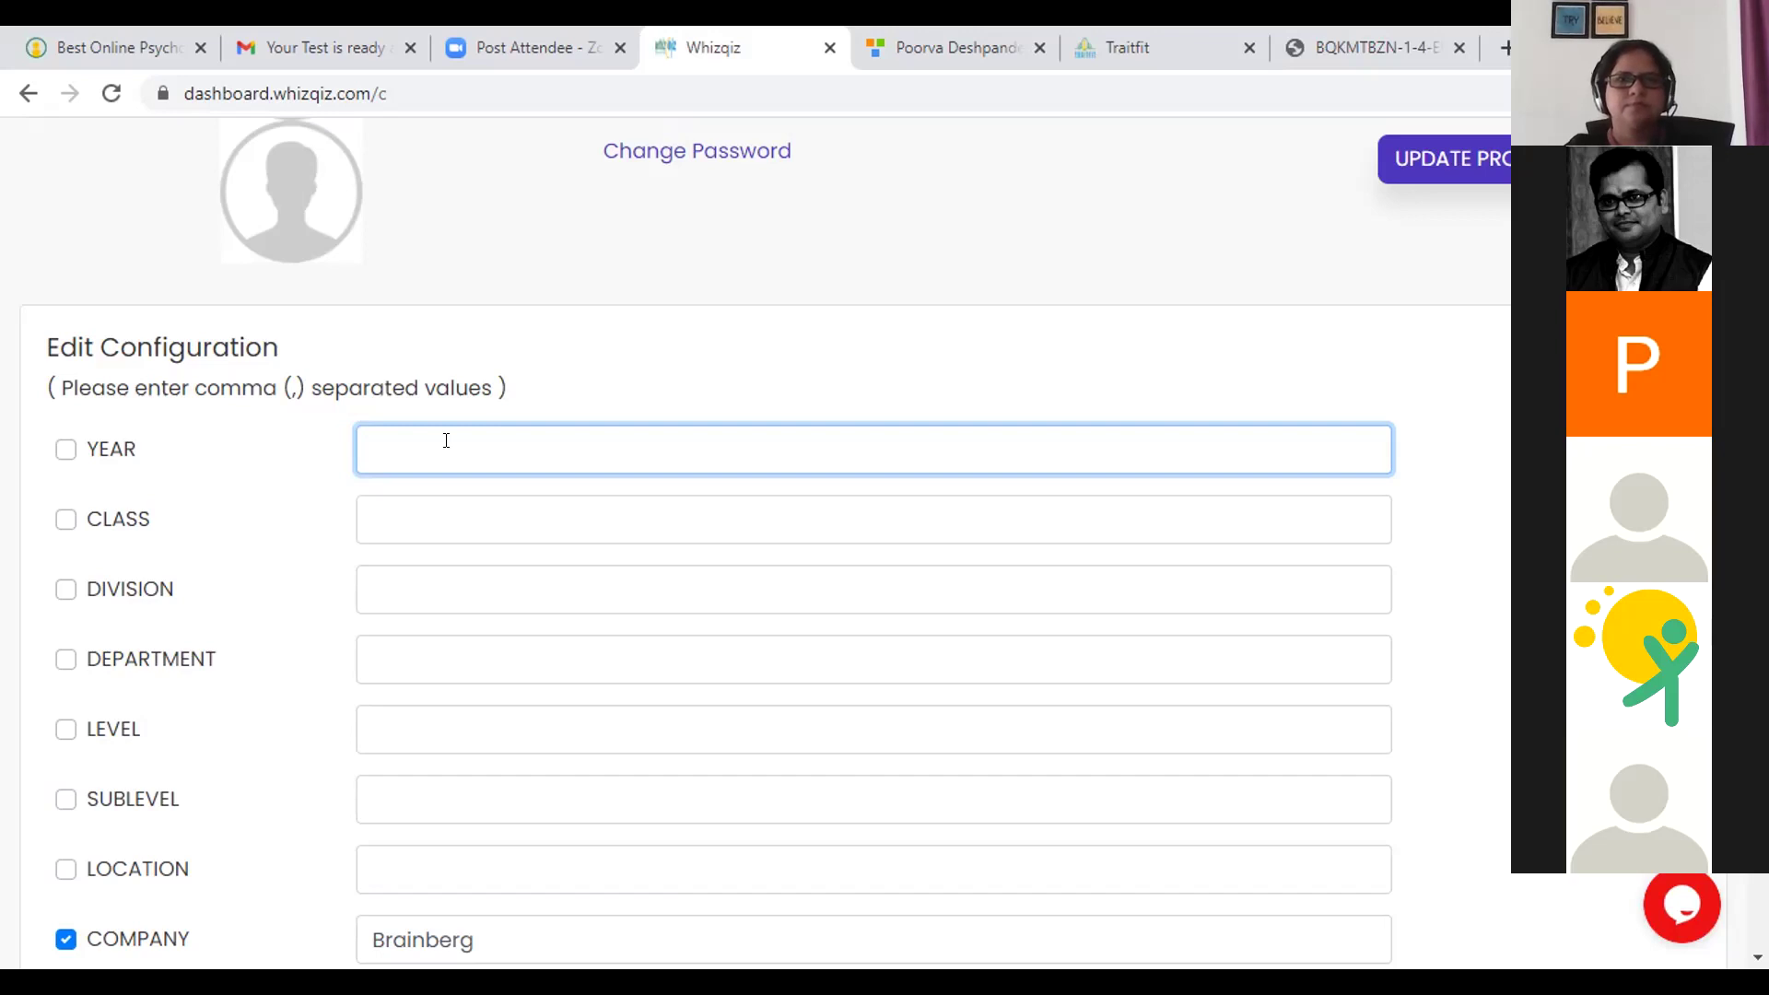
Enter '8th,9th,10th' in YEAR and tick the YEAR option.
text(8th)
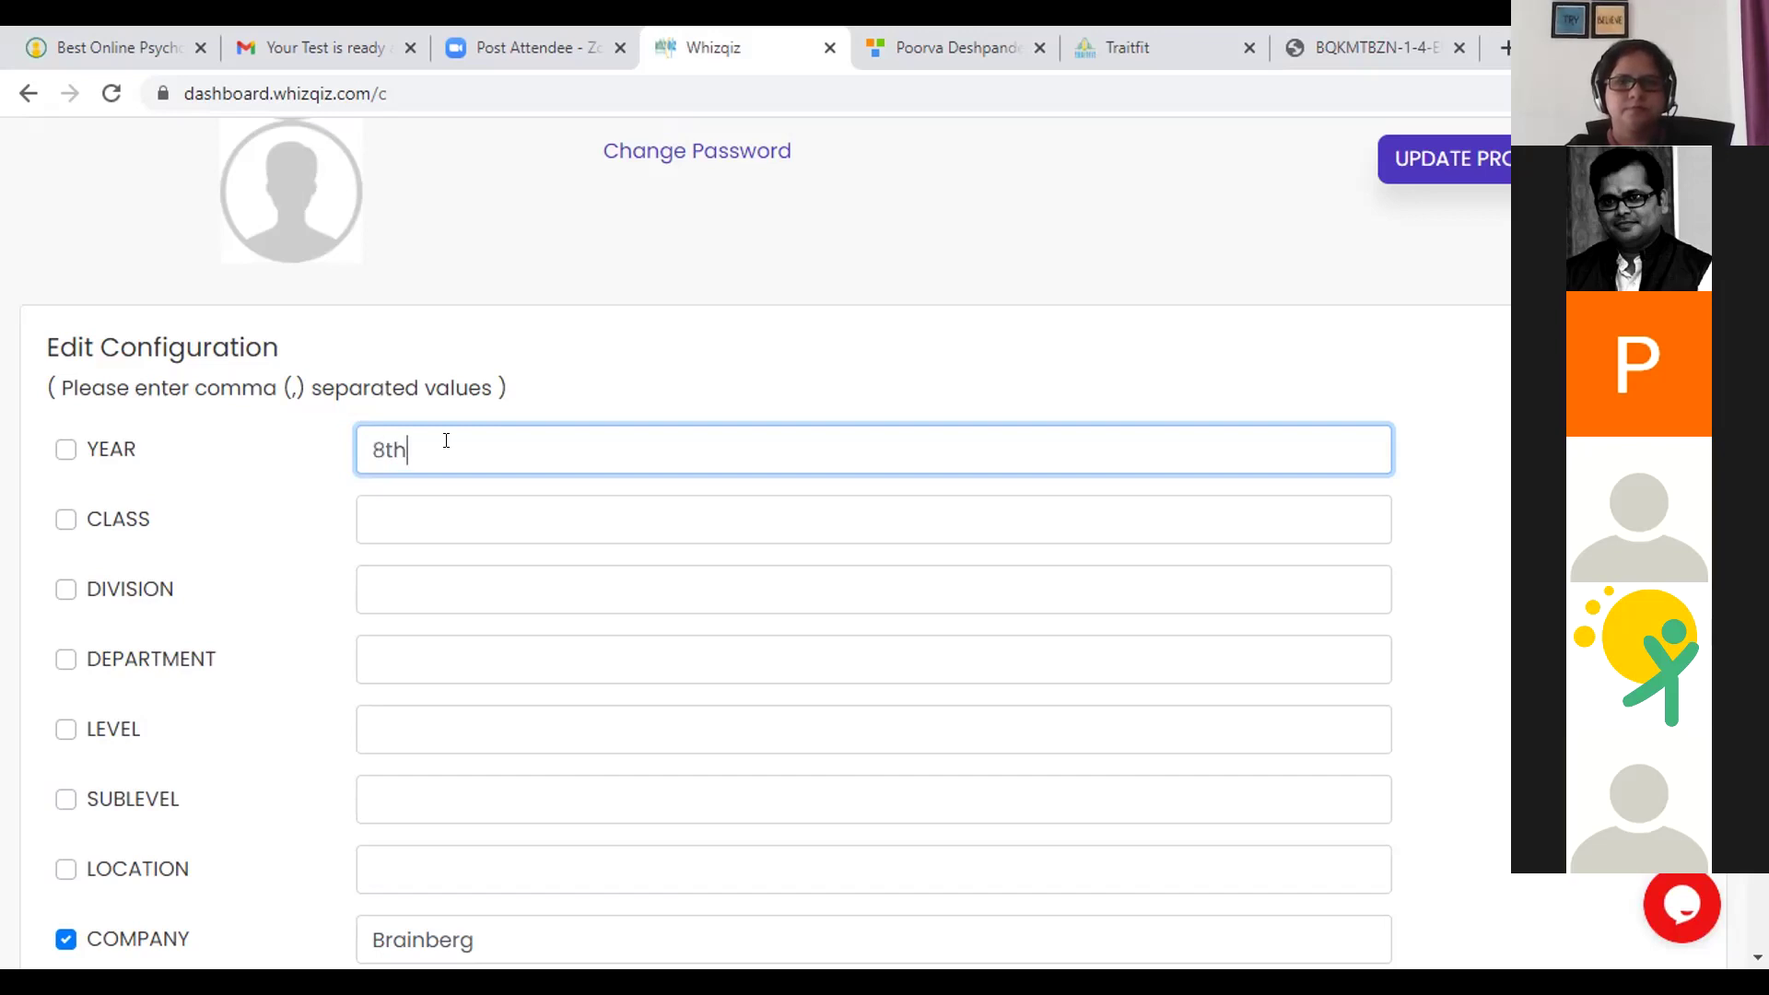
text(,9th)
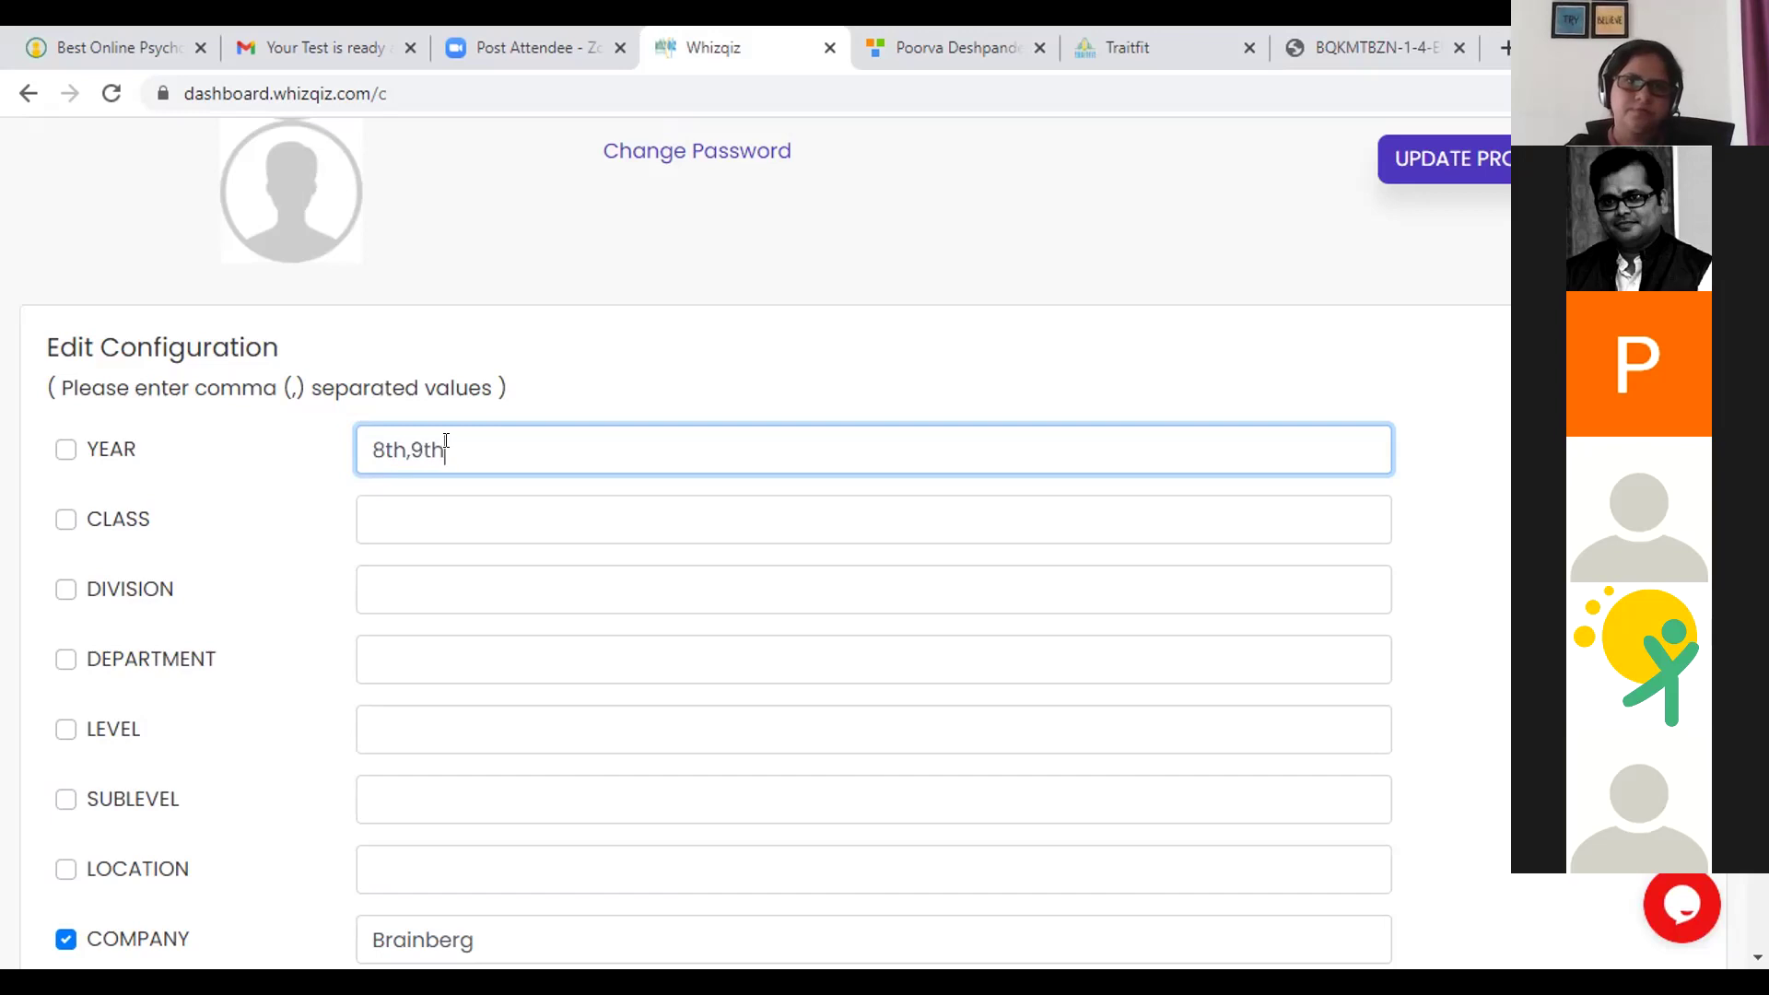
text(,10th)
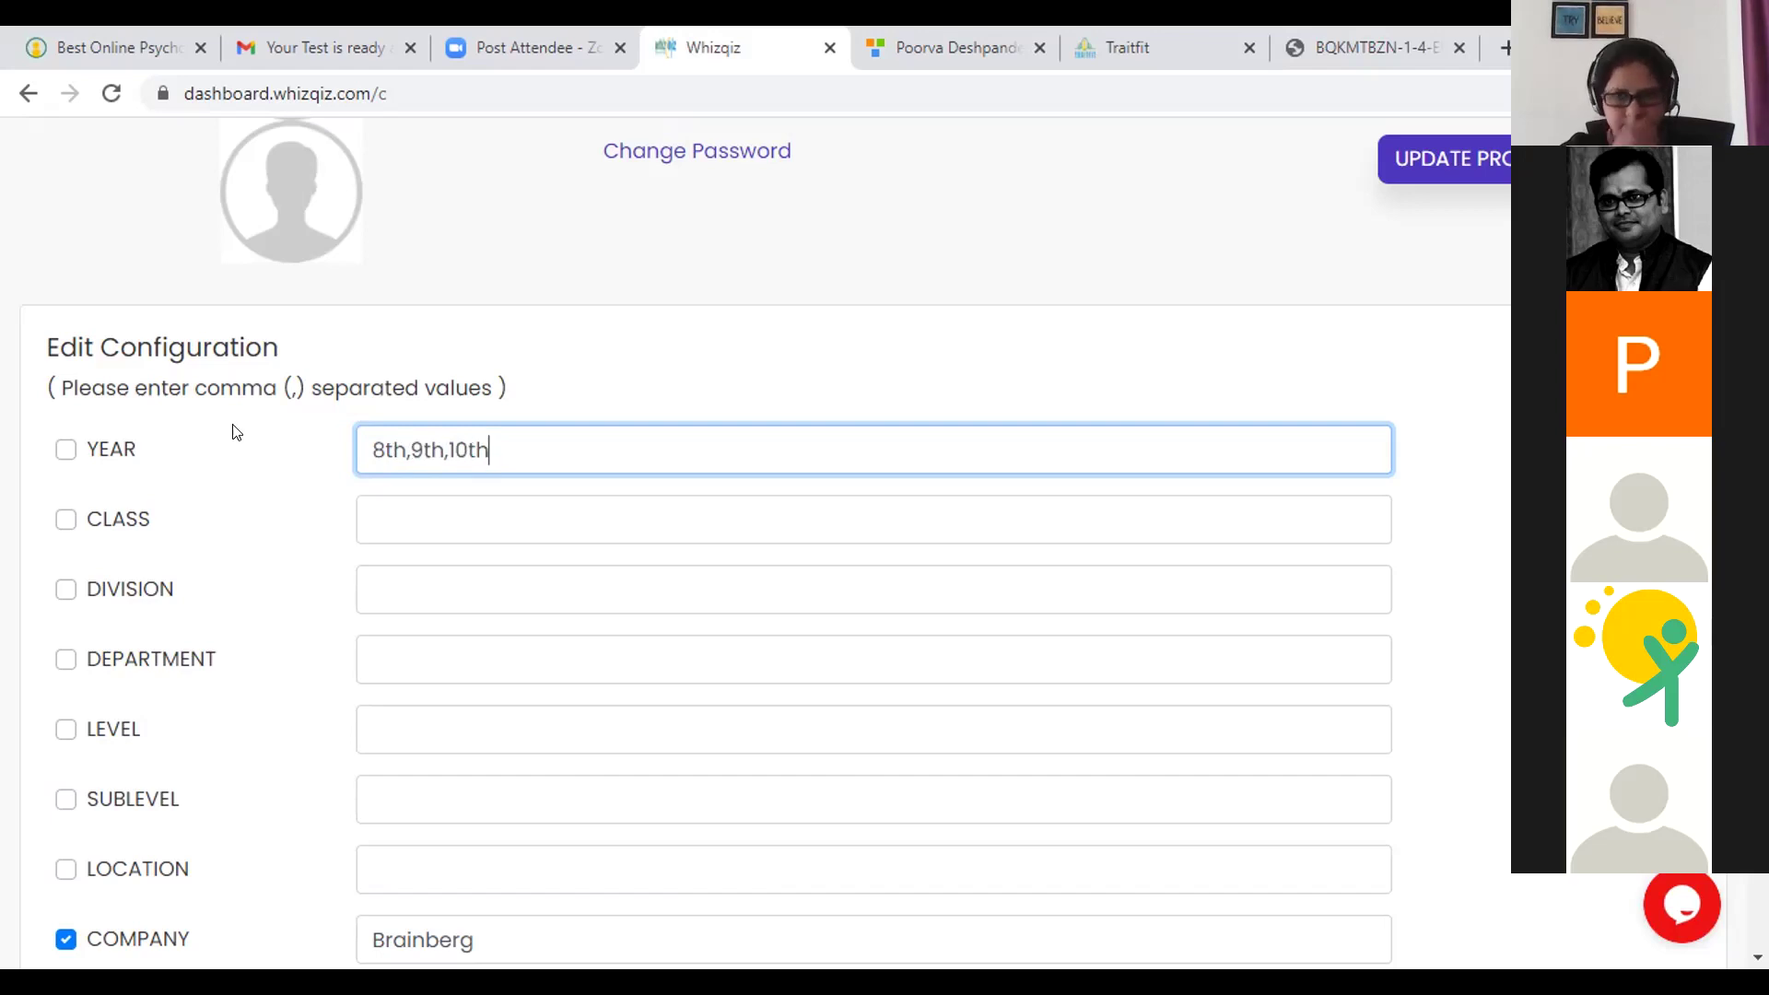
click(66, 452)
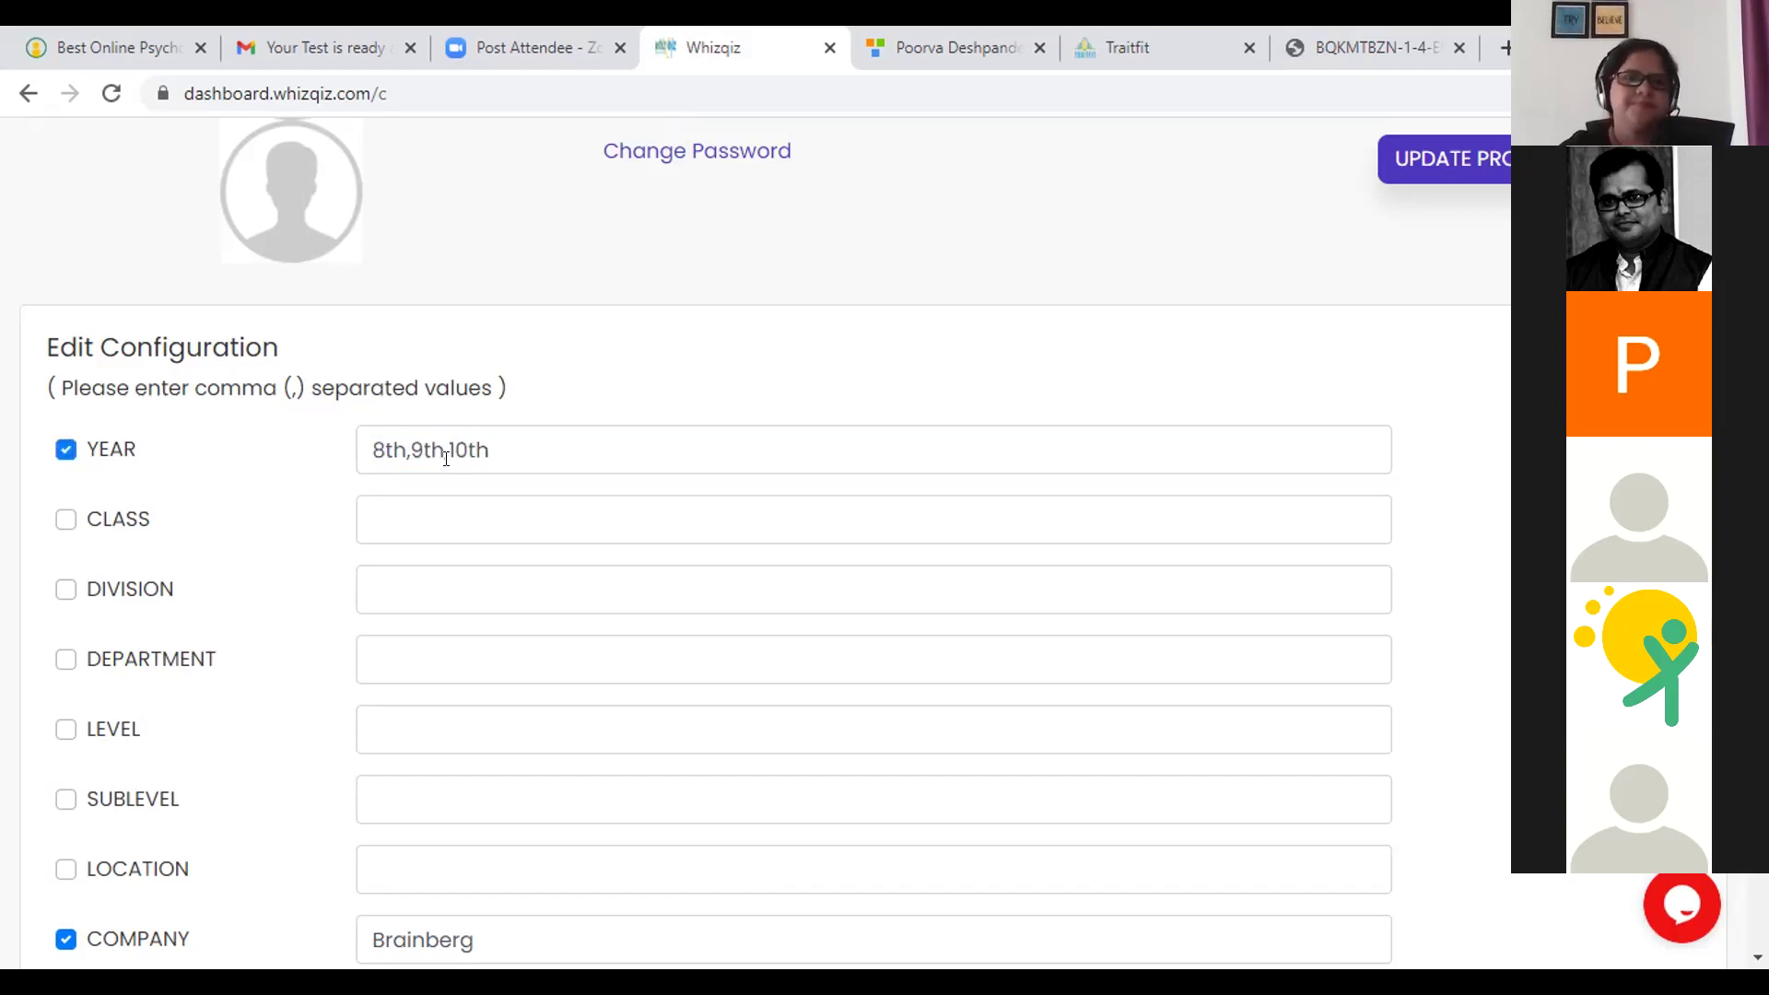
scroll(175, 857, down, 5)
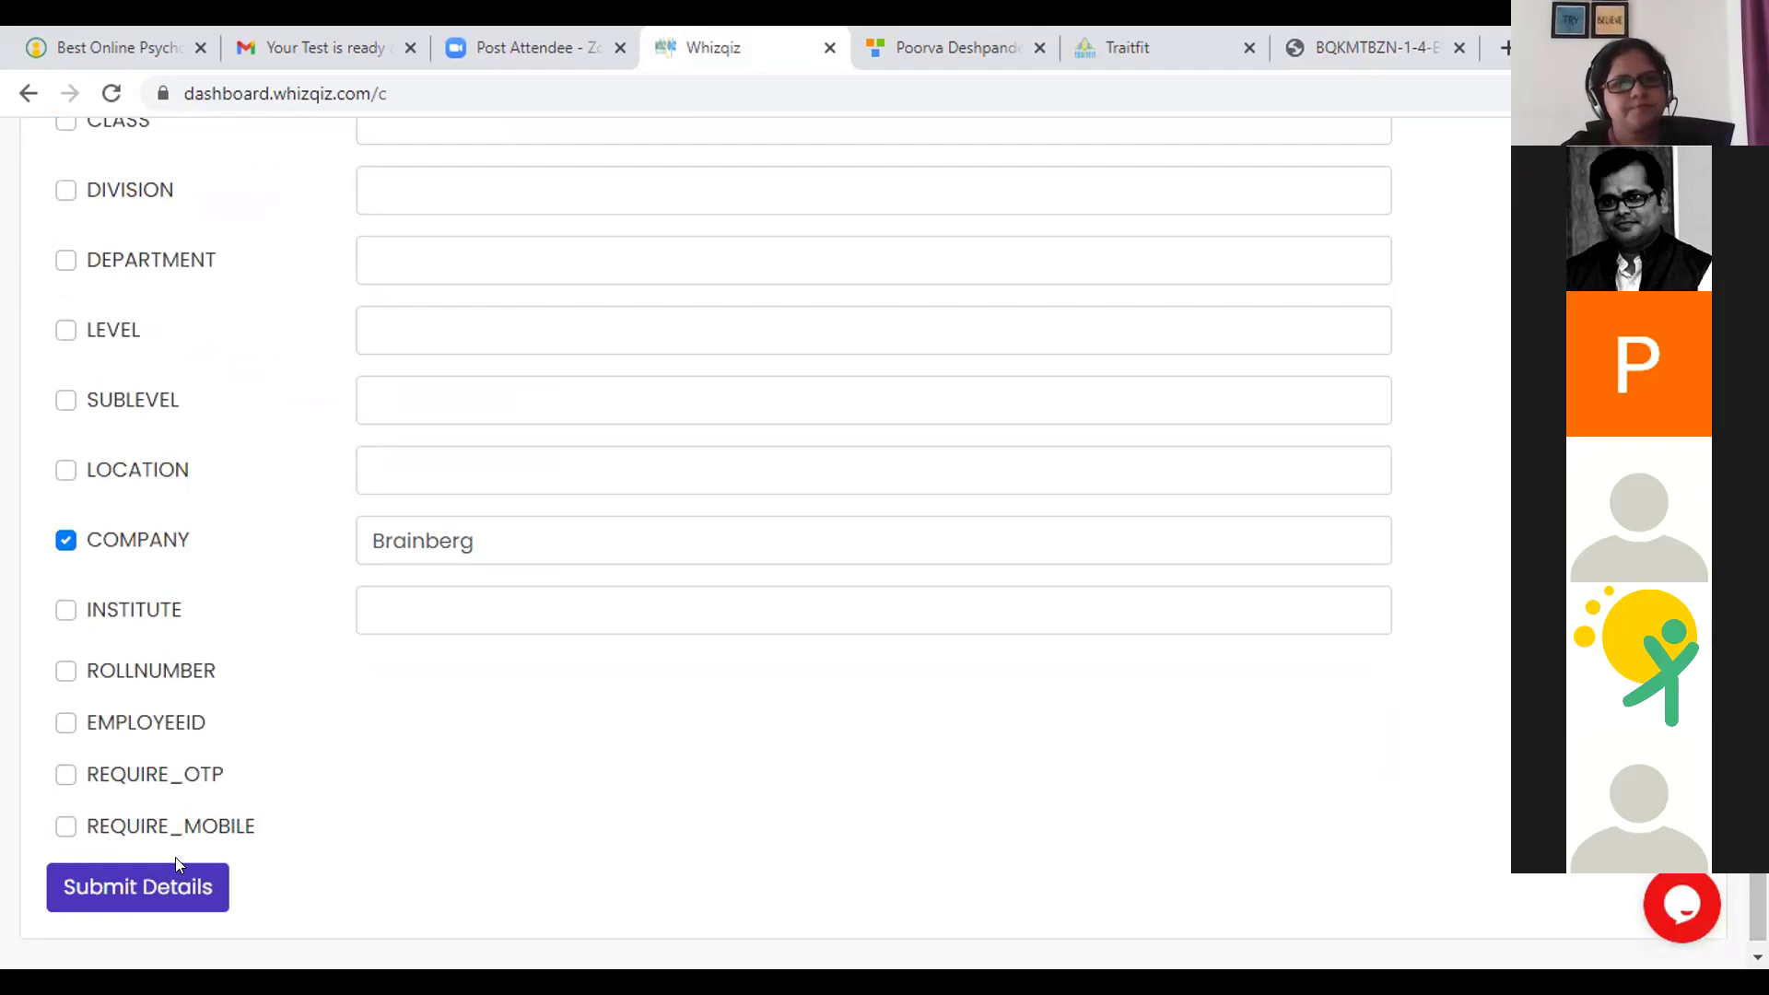
scroll(1395, 541, up, 3)
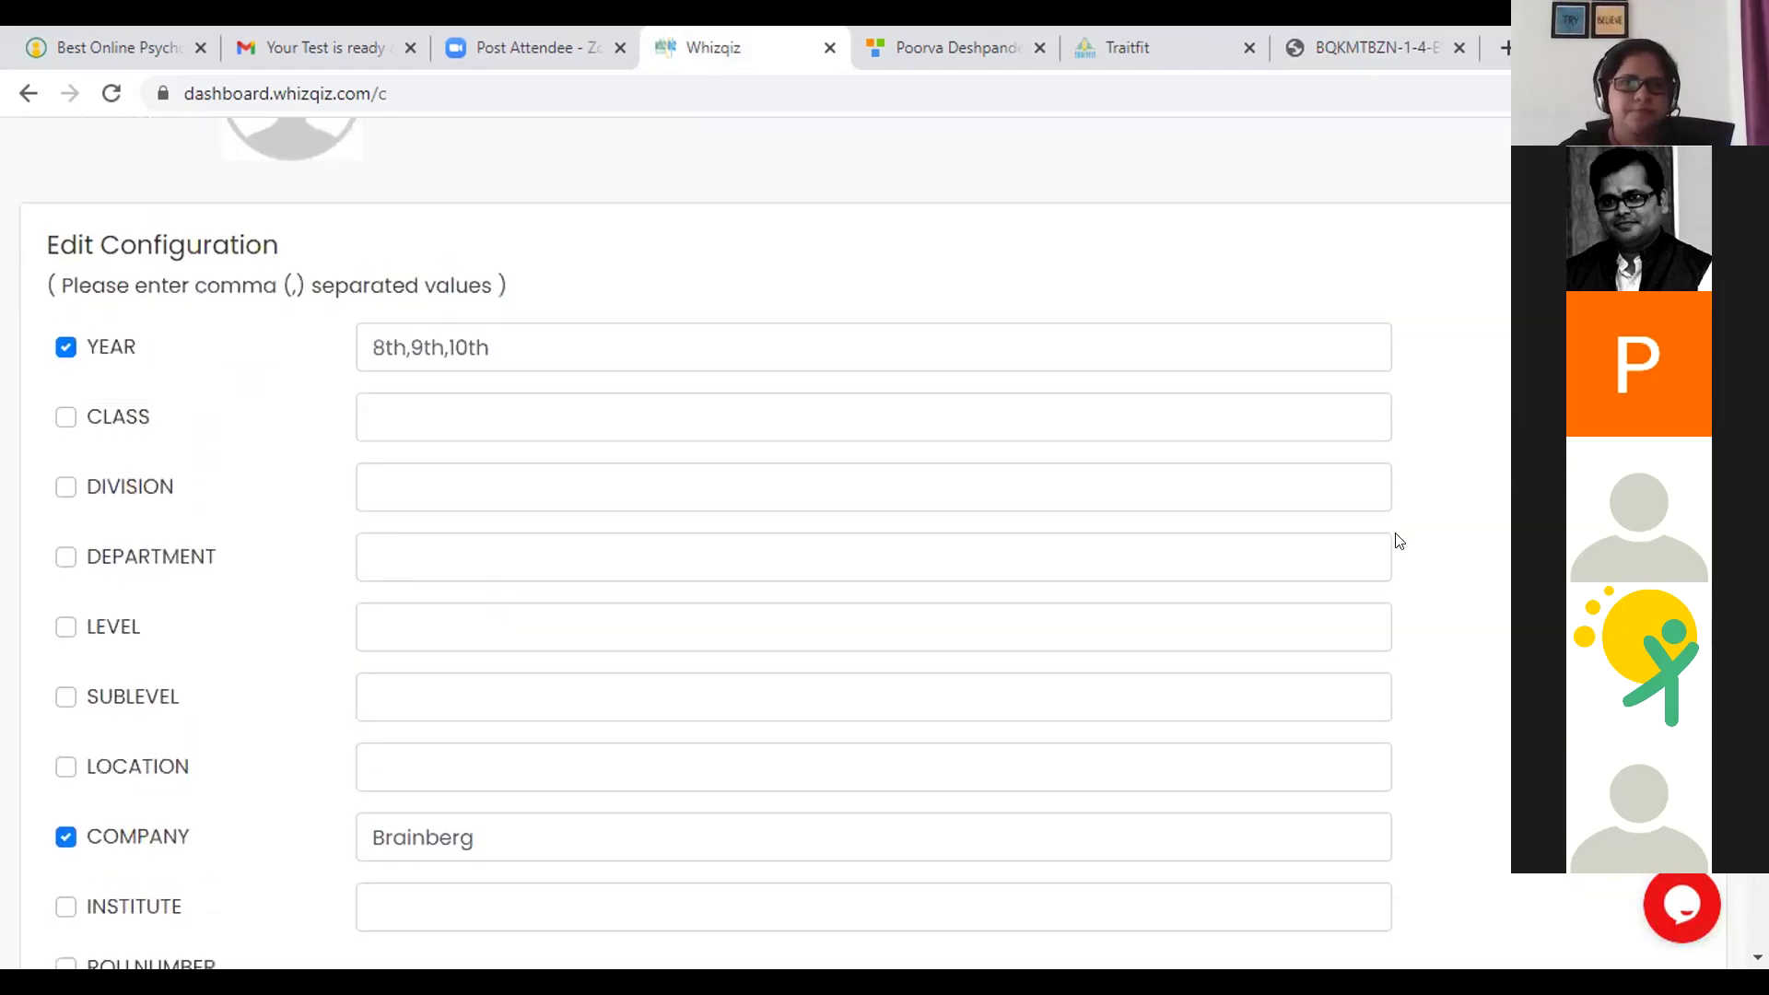
Fill LOCATION with 'Pune, mumbai' and tick the LOCATION option.
click(759, 419)
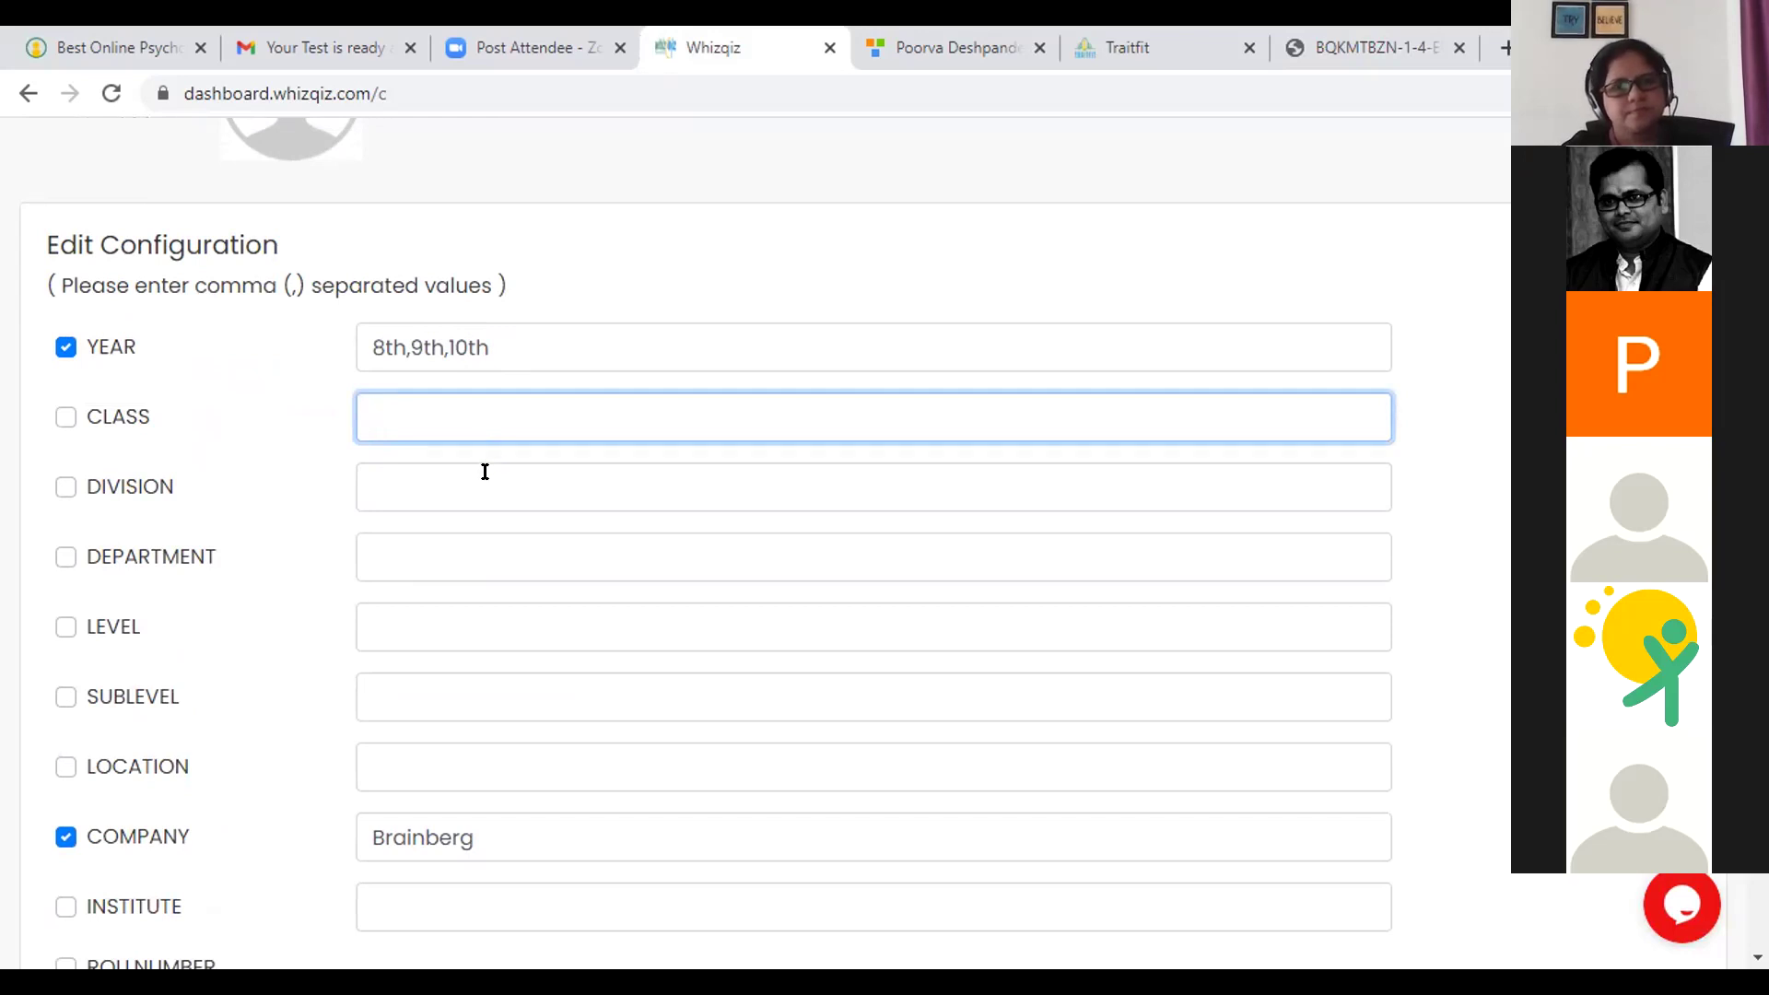
click(367, 486)
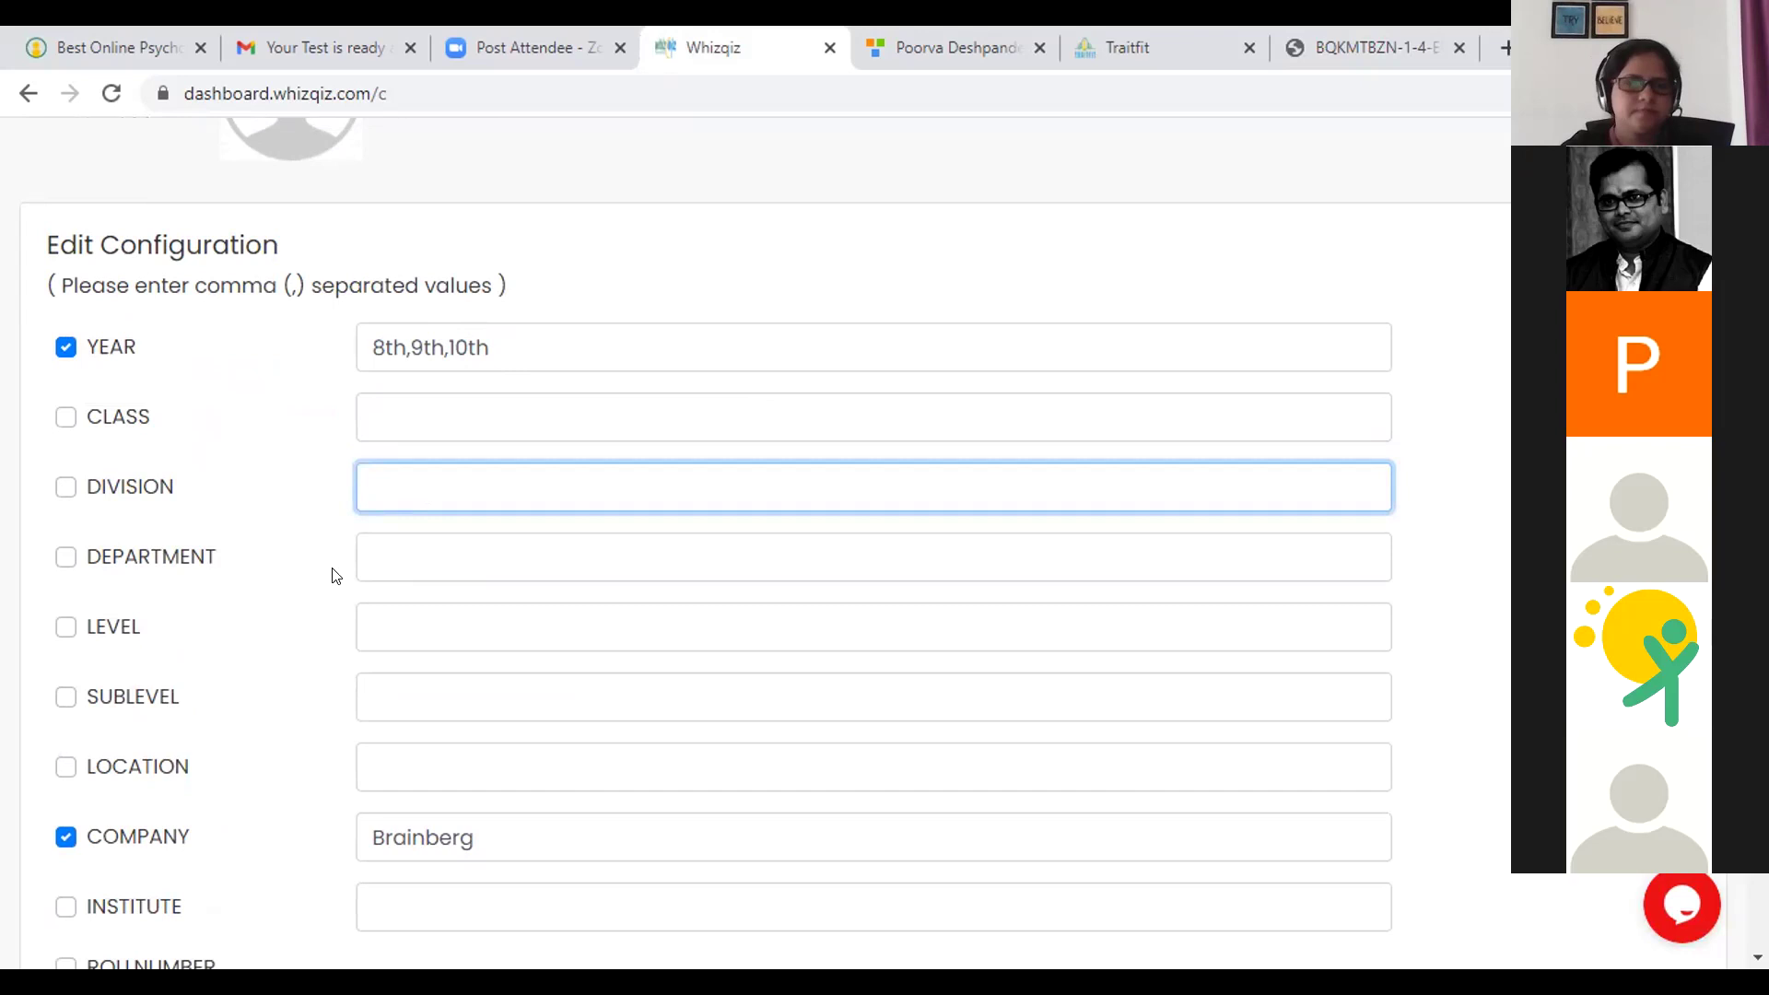
click(444, 553)
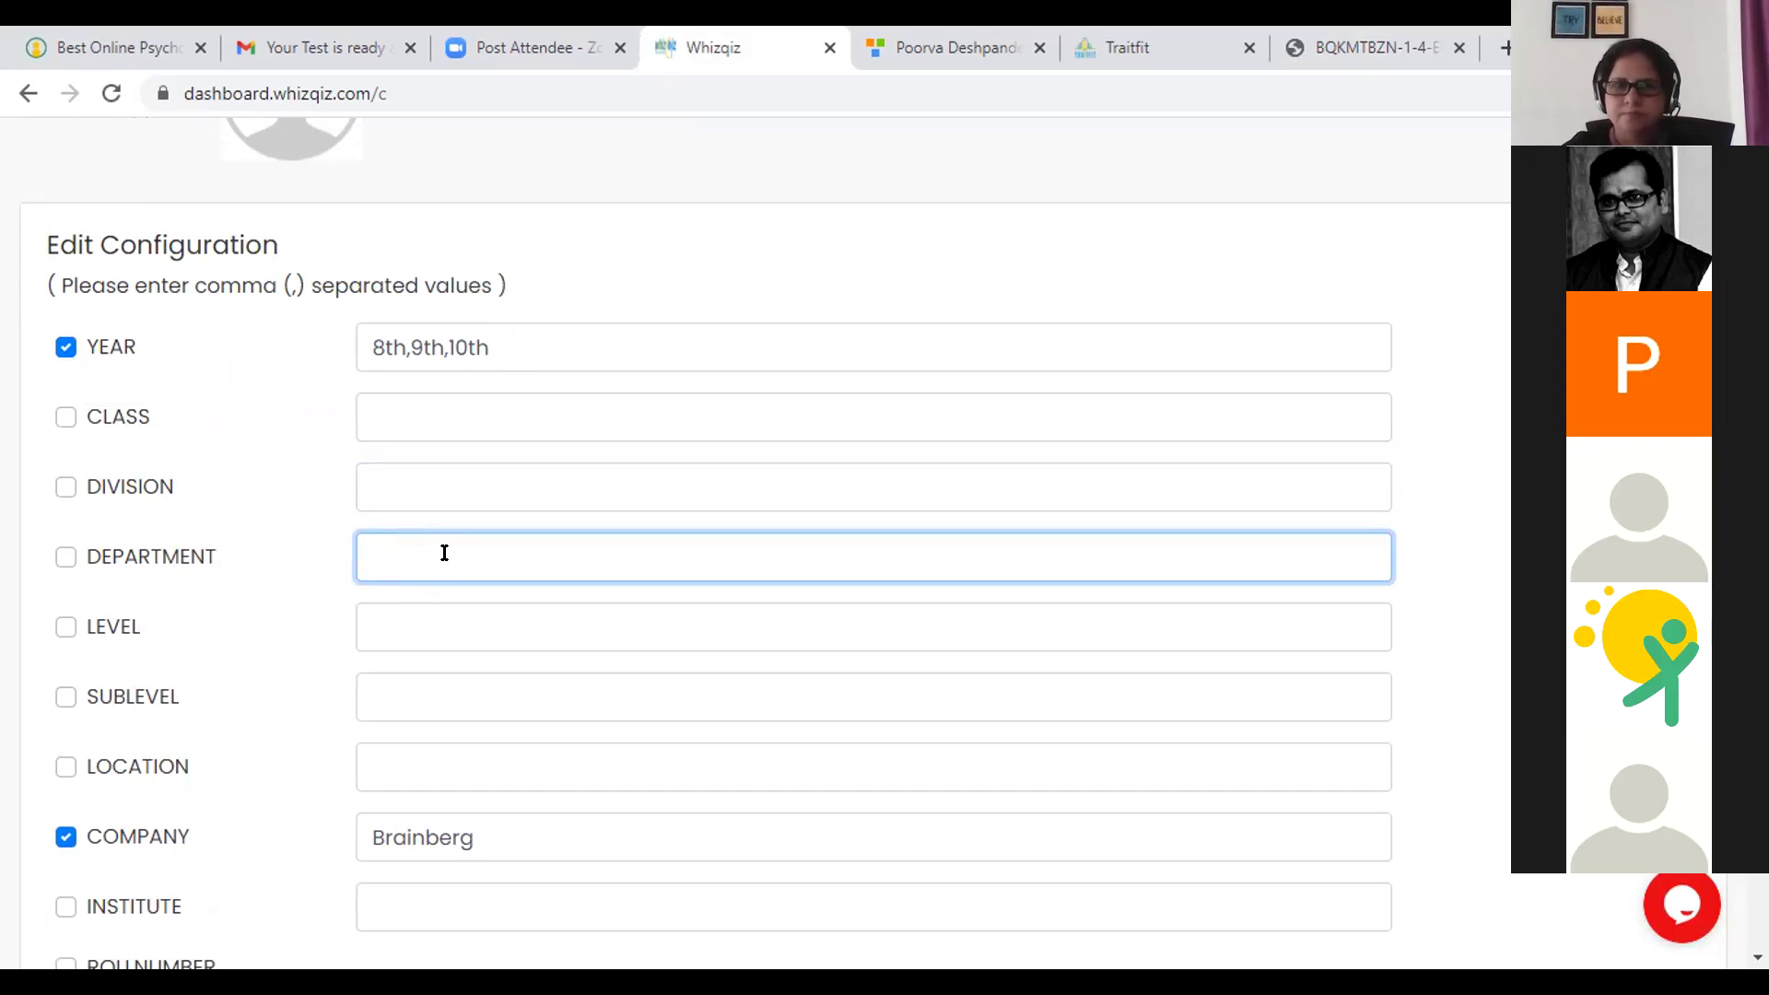
click(424, 638)
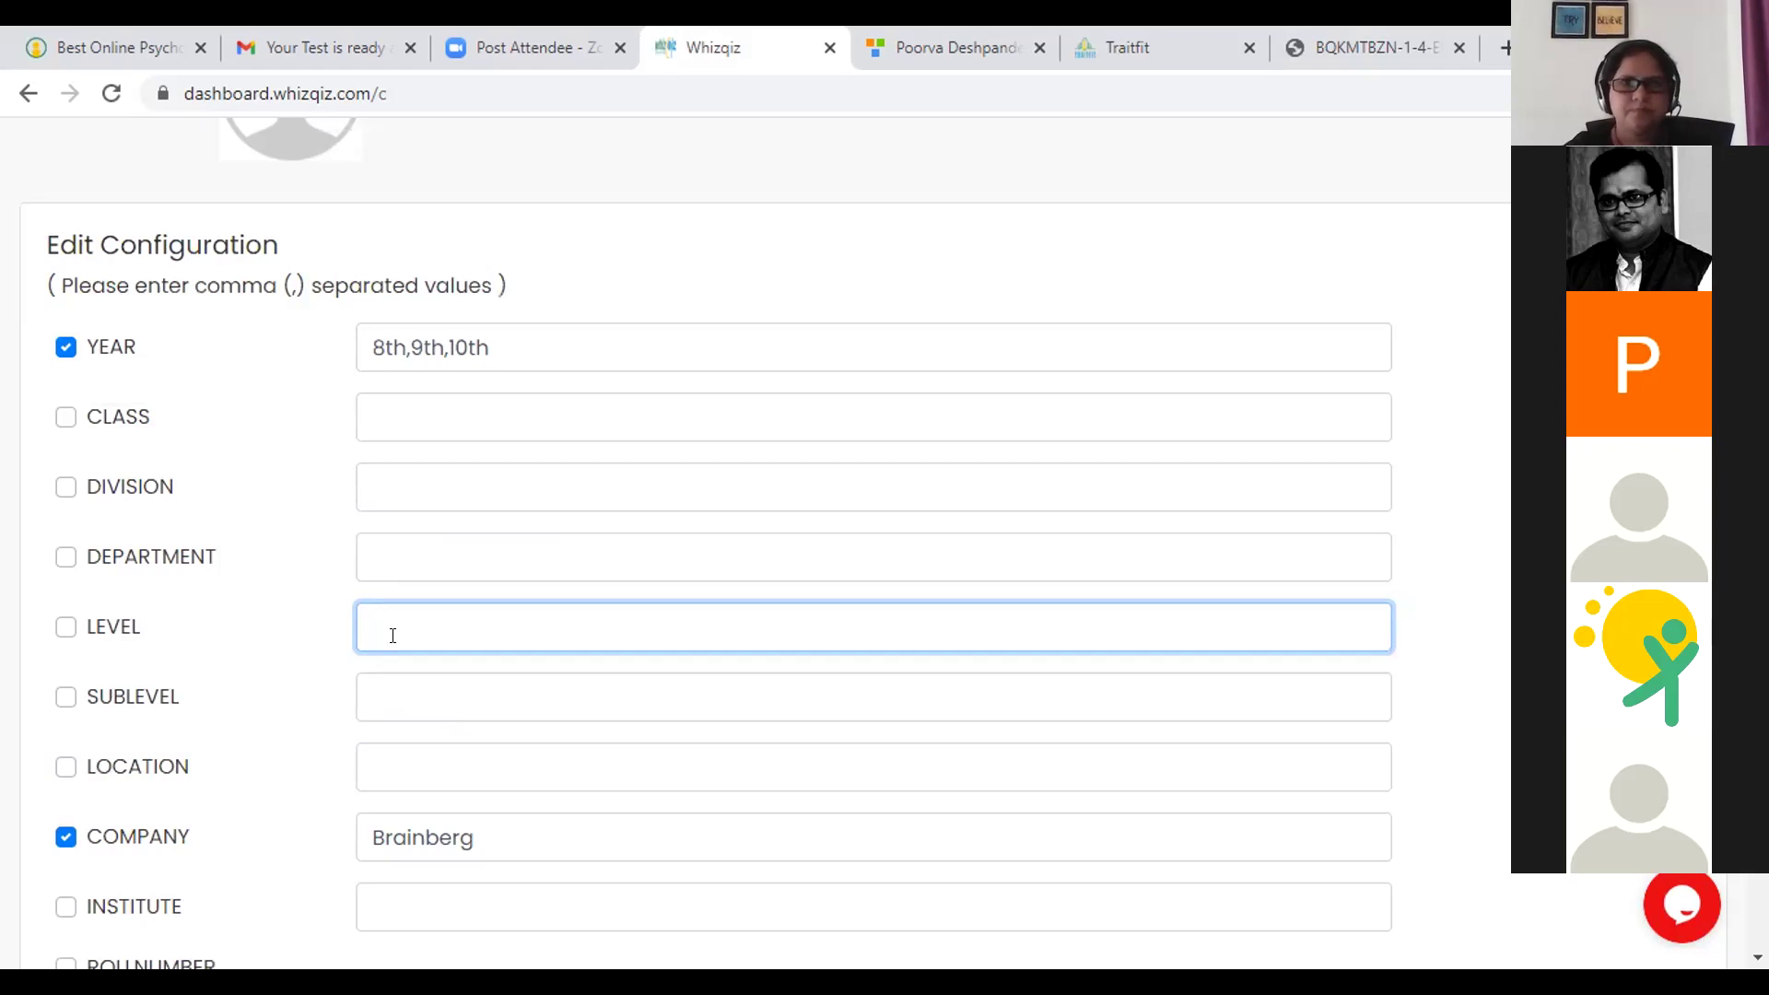
click(394, 688)
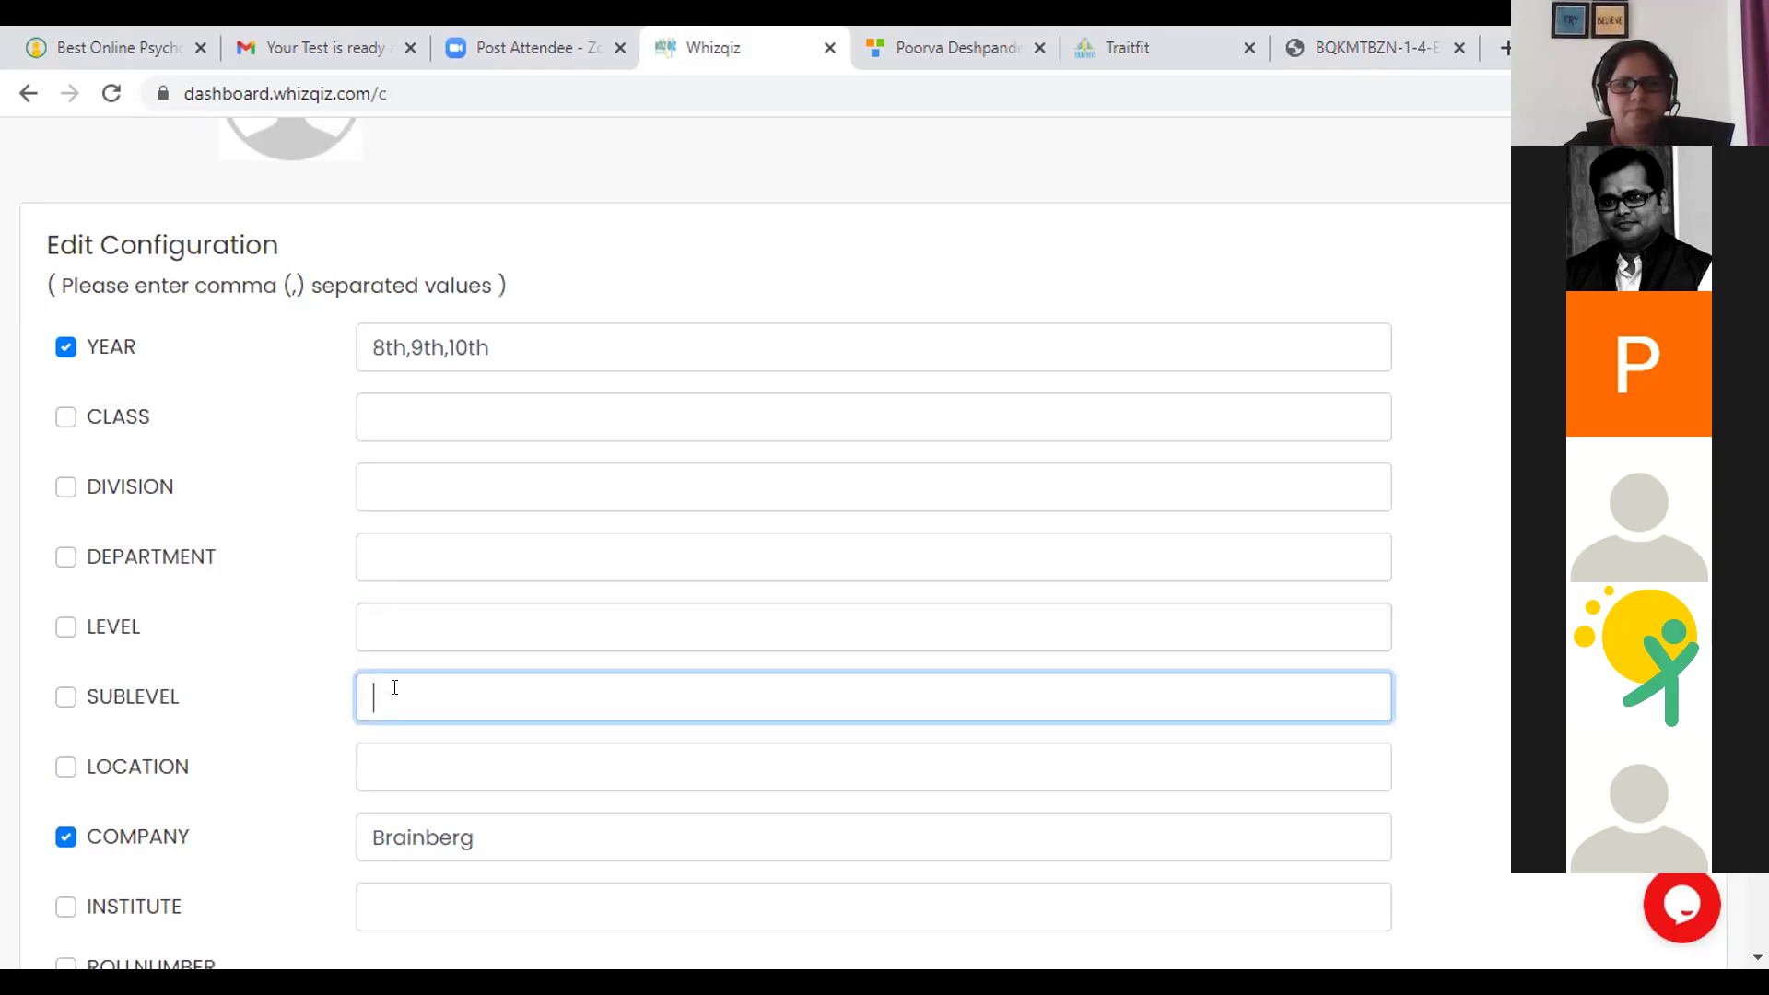
click(430, 640)
click(394, 749)
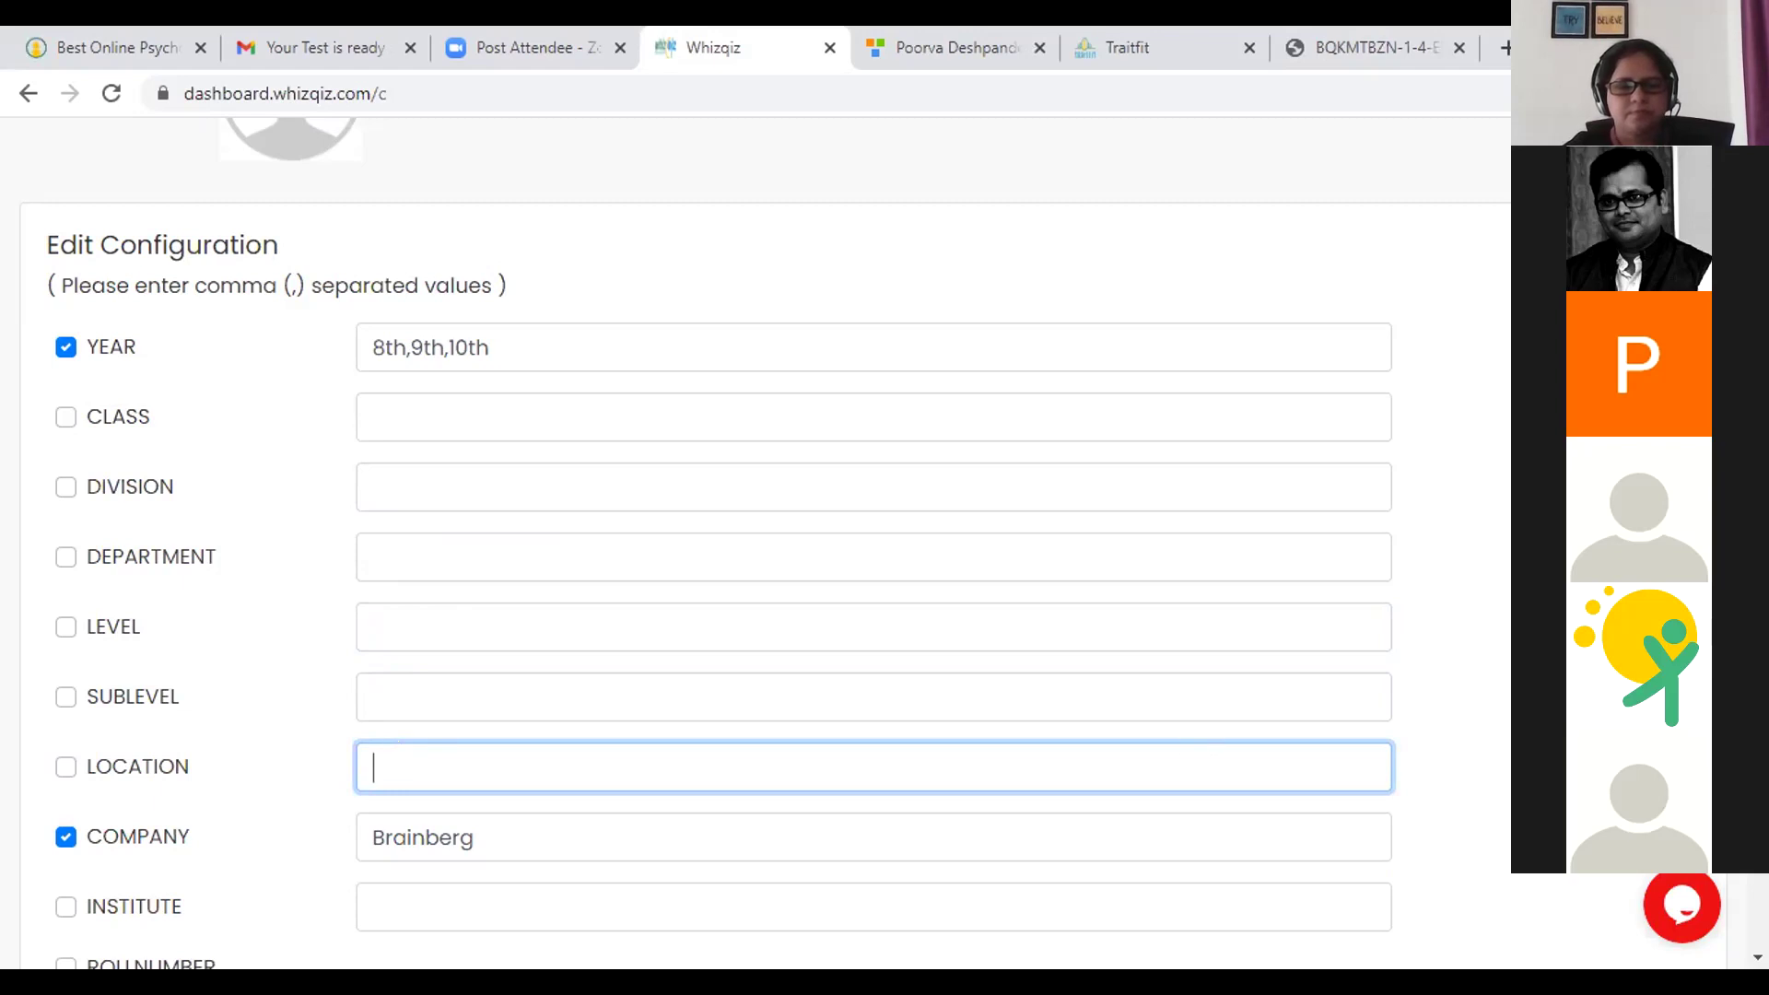
scroll(765, 543, down, 1)
text(Pune, mumbai)
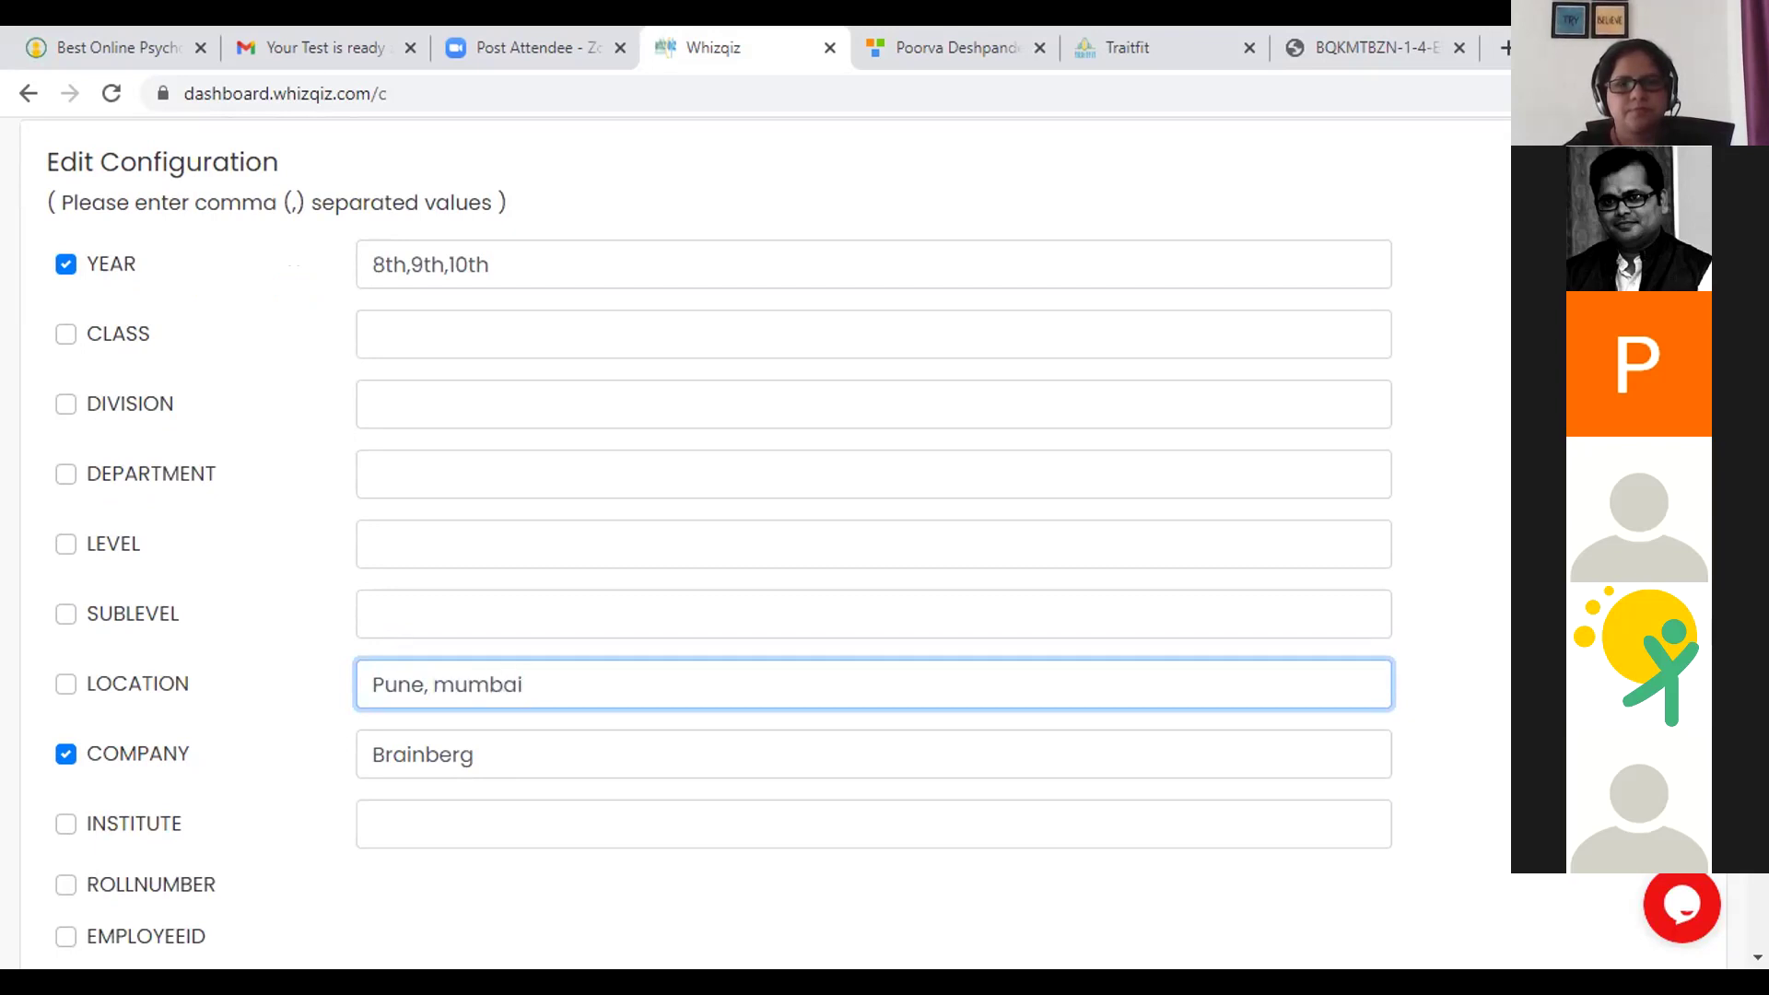
click(66, 683)
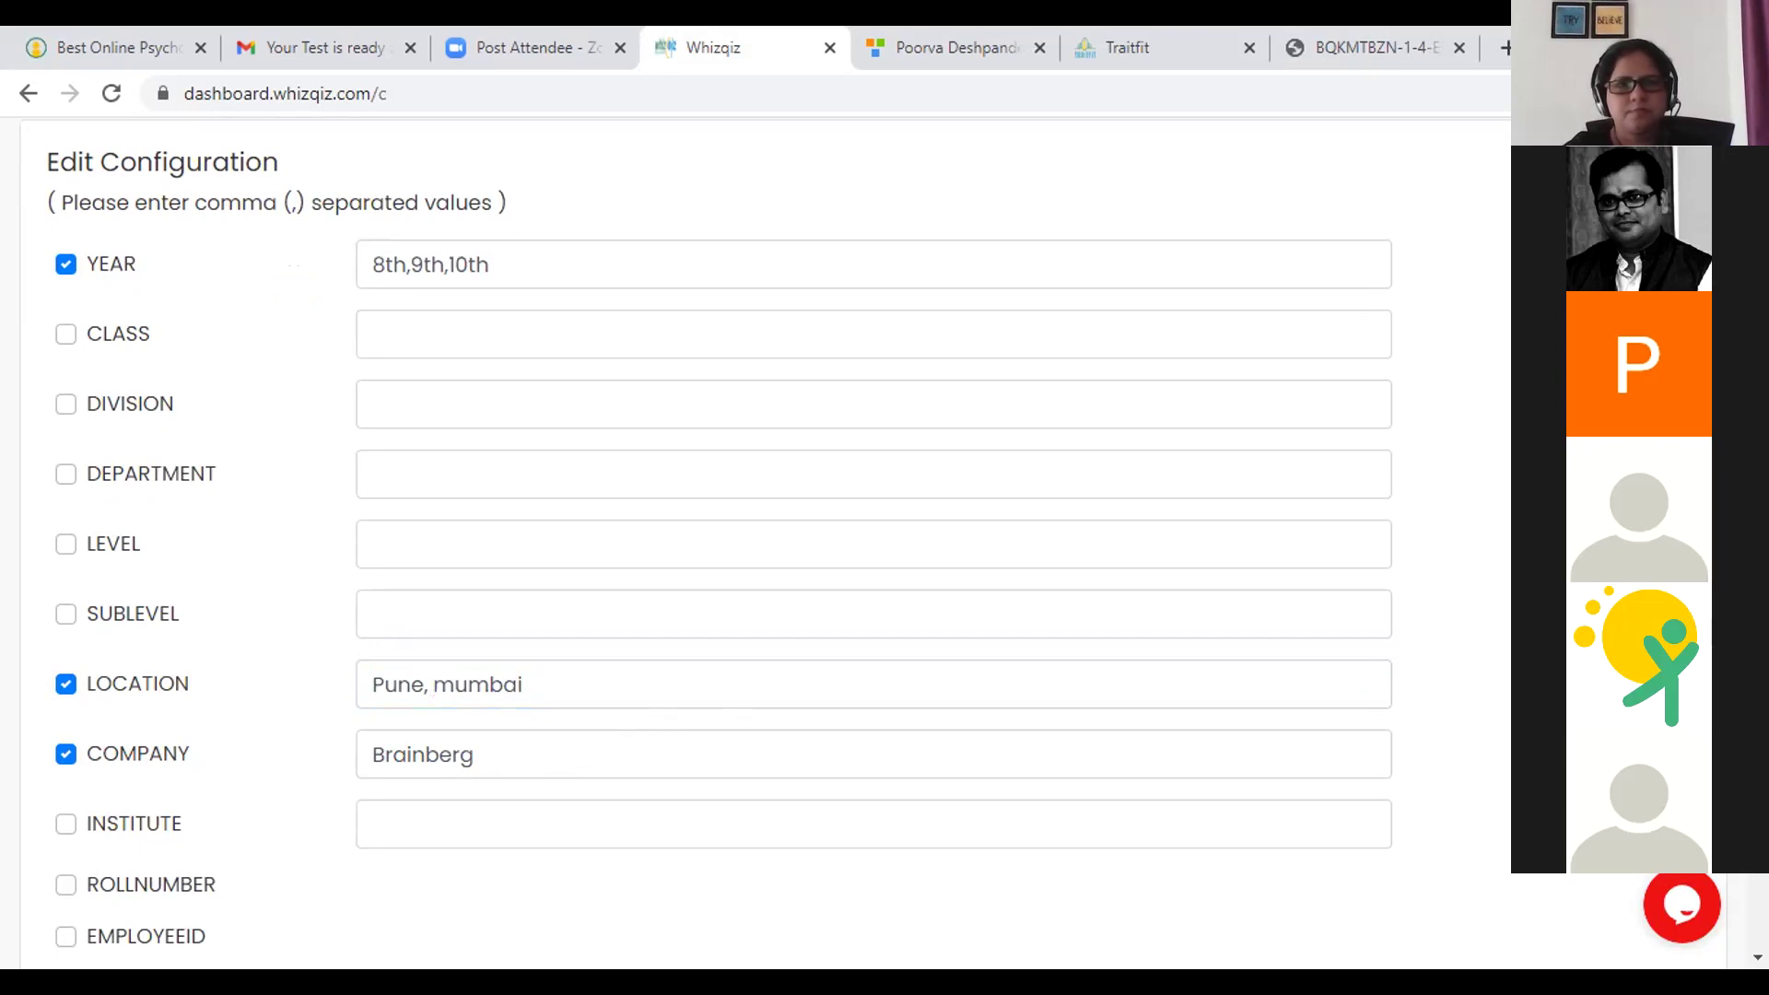
Submit the updated profile configuration details.
scroll(1256, 700, down, 3)
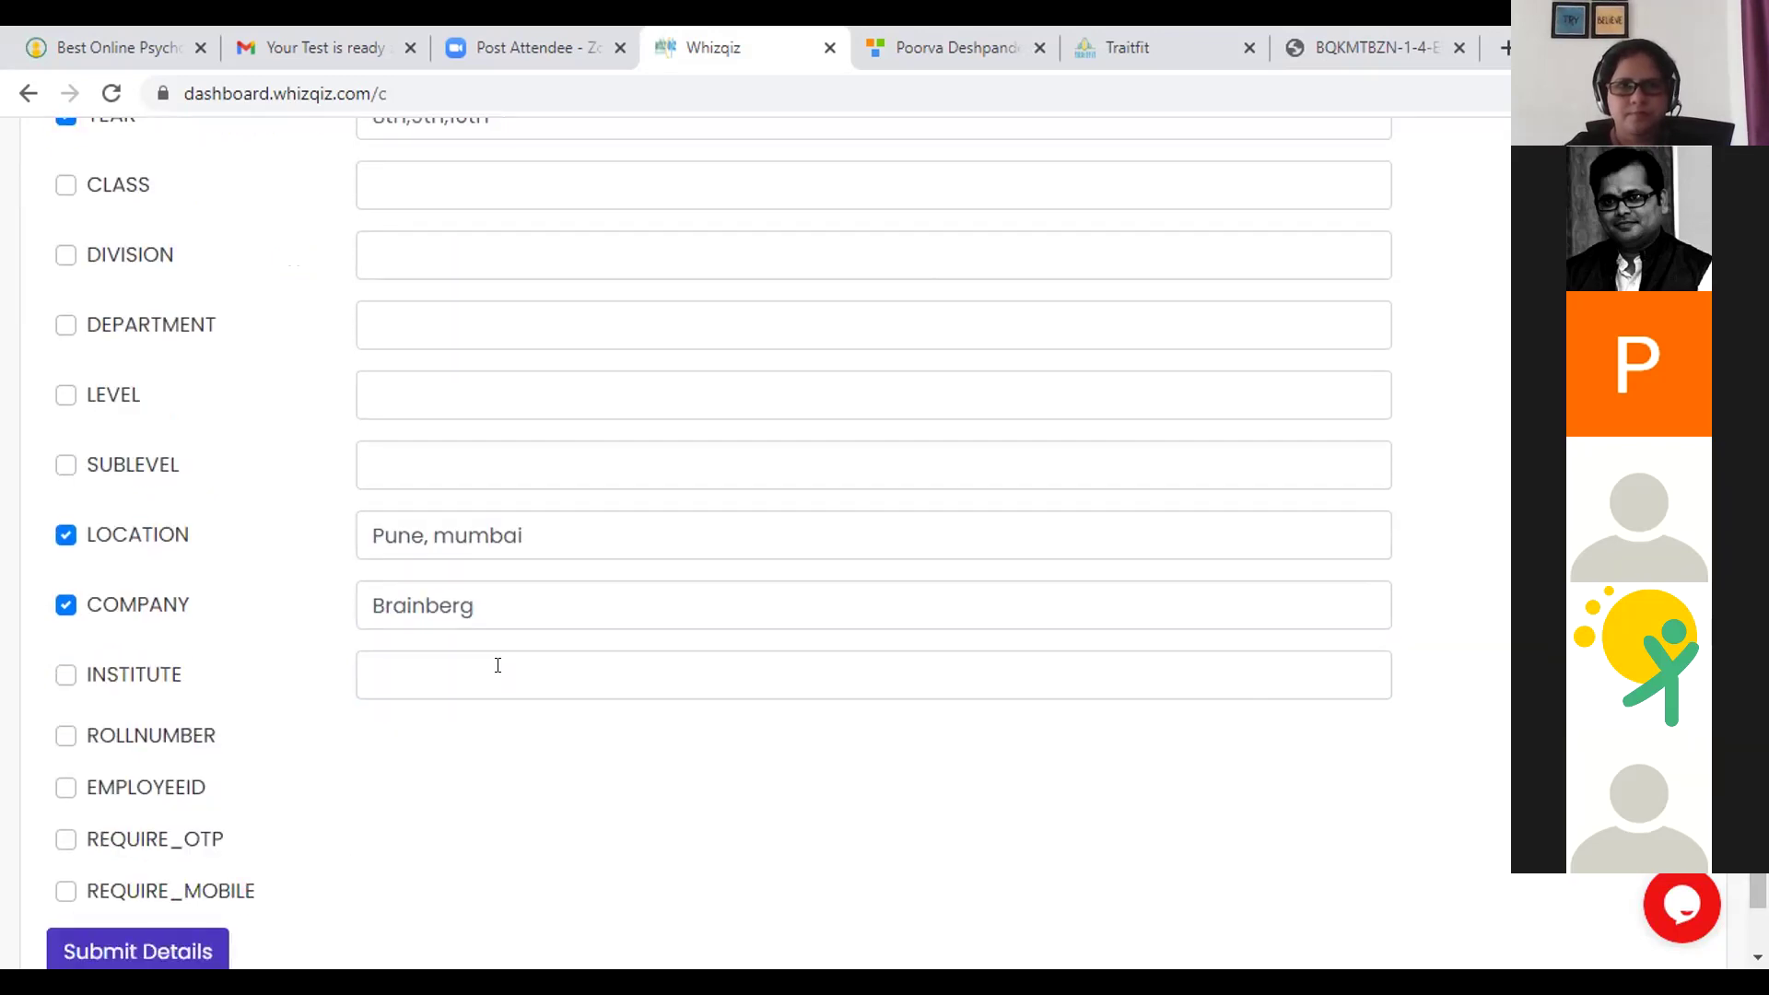
click(505, 678)
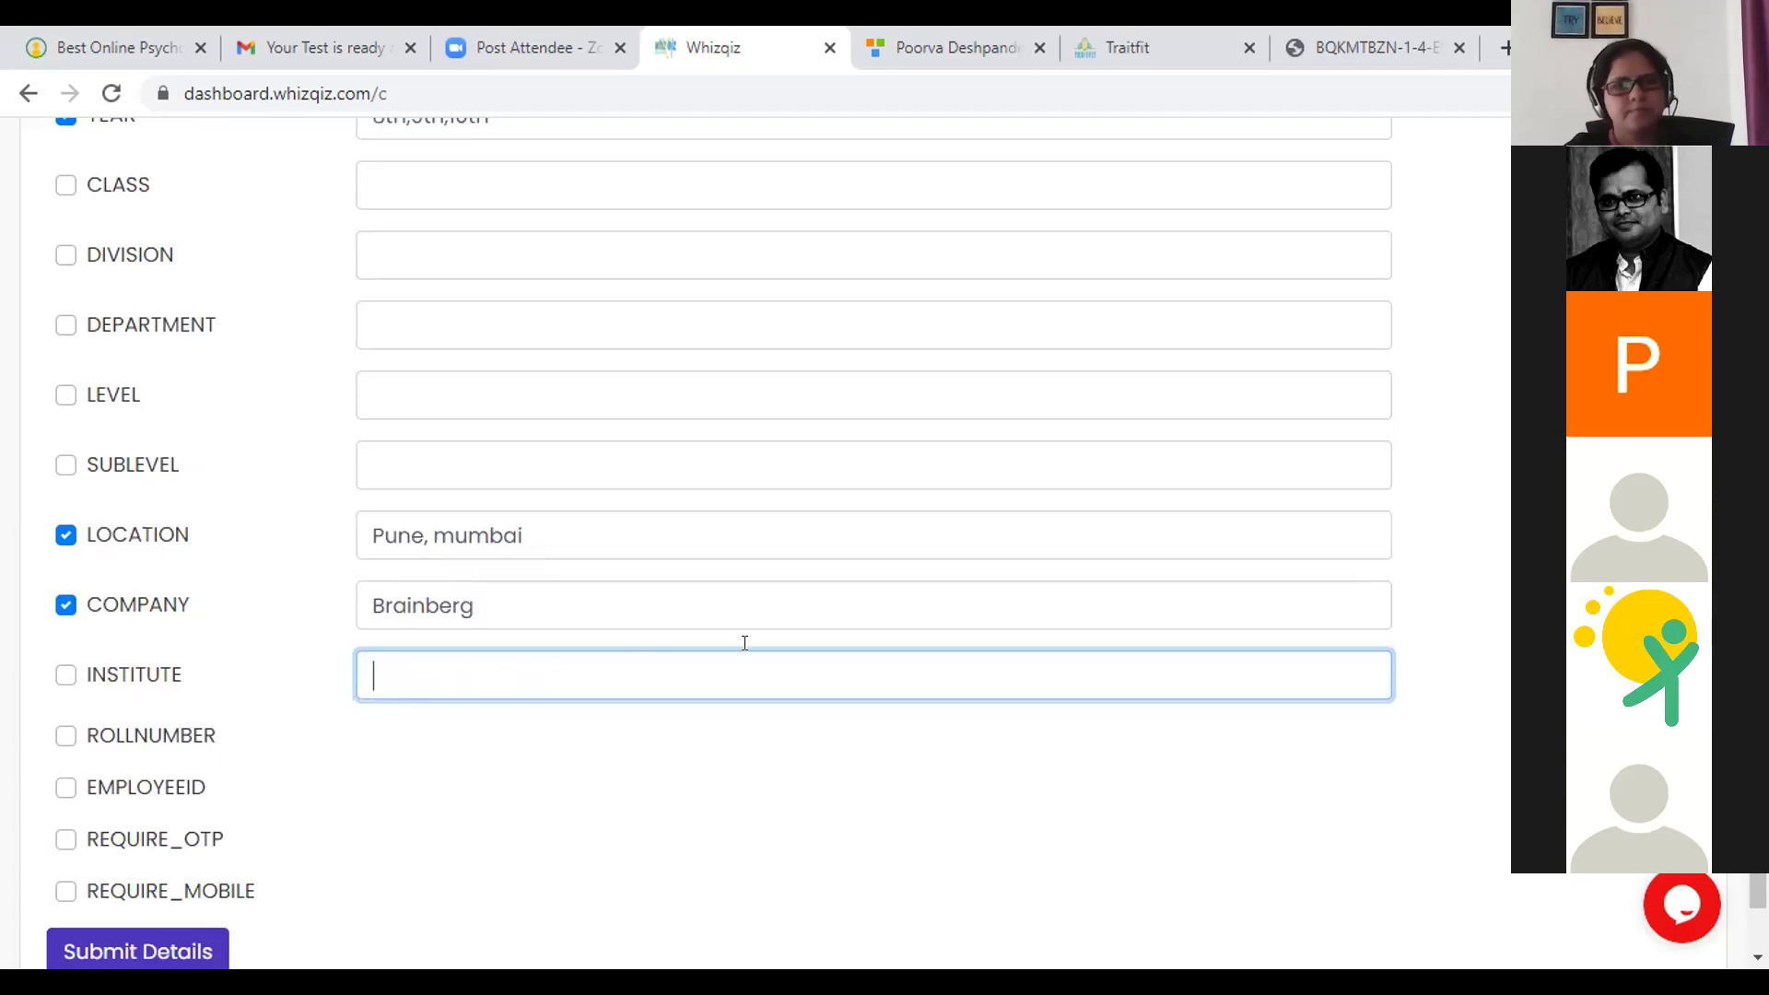
scroll(553, 700, down, 2)
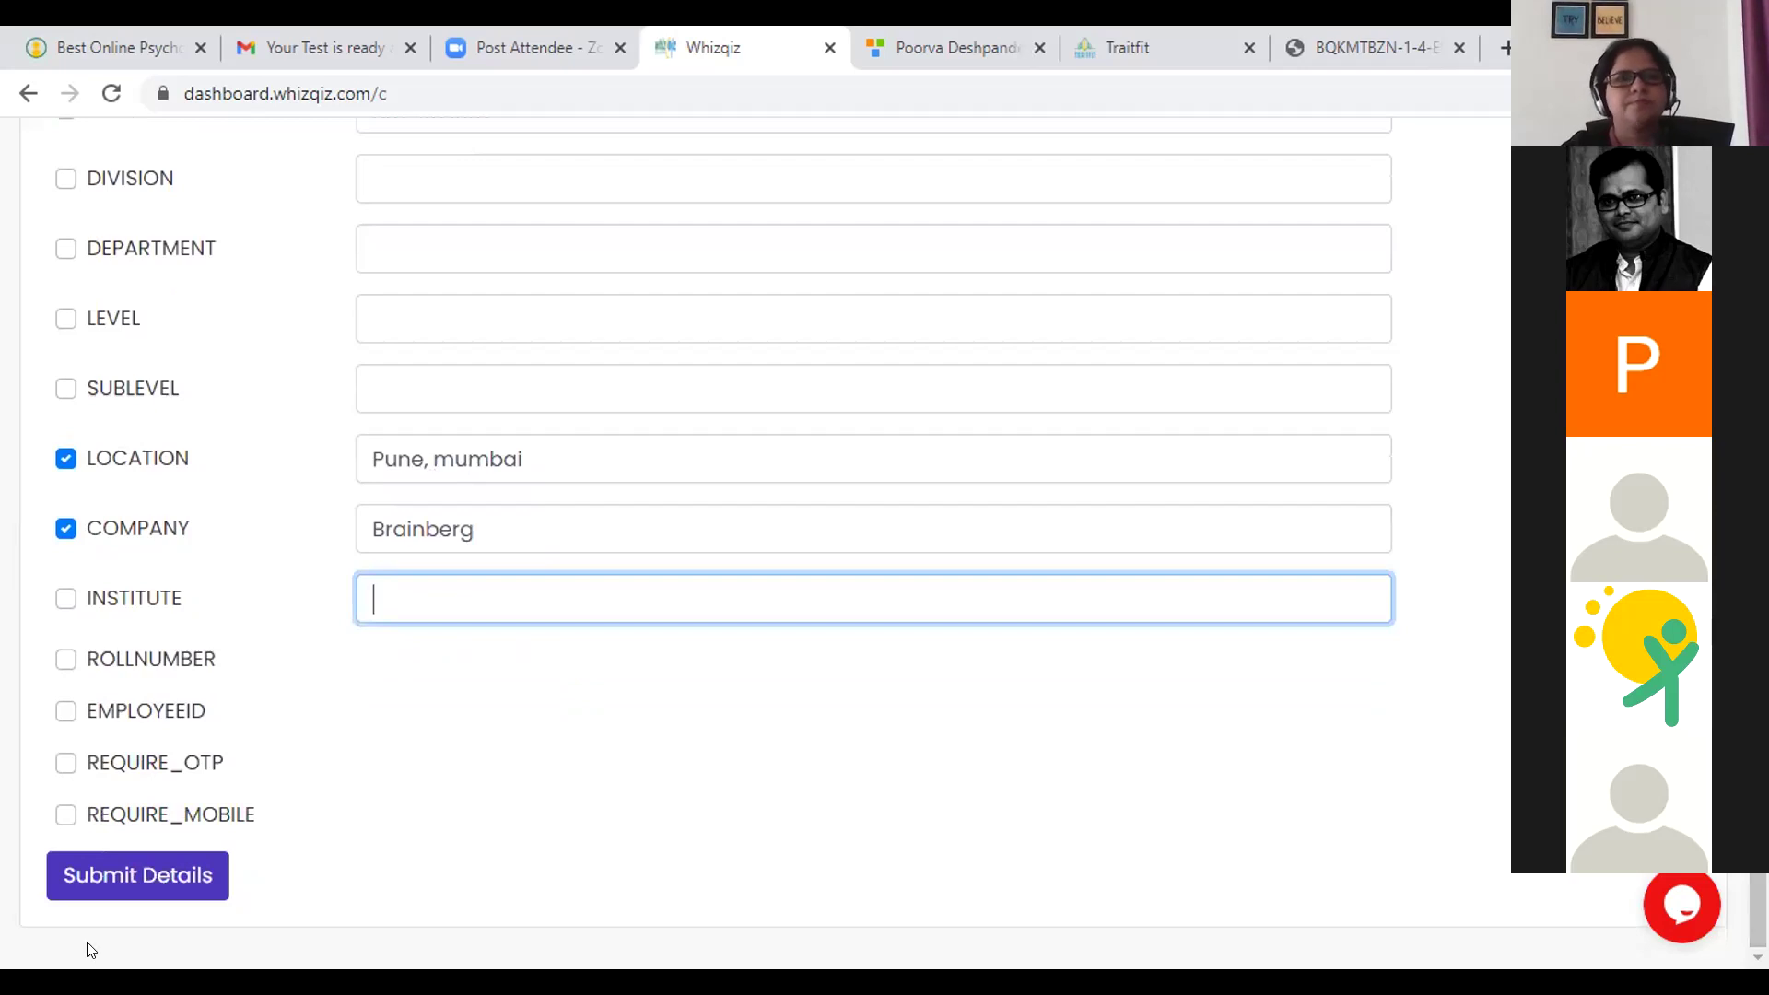
click(186, 894)
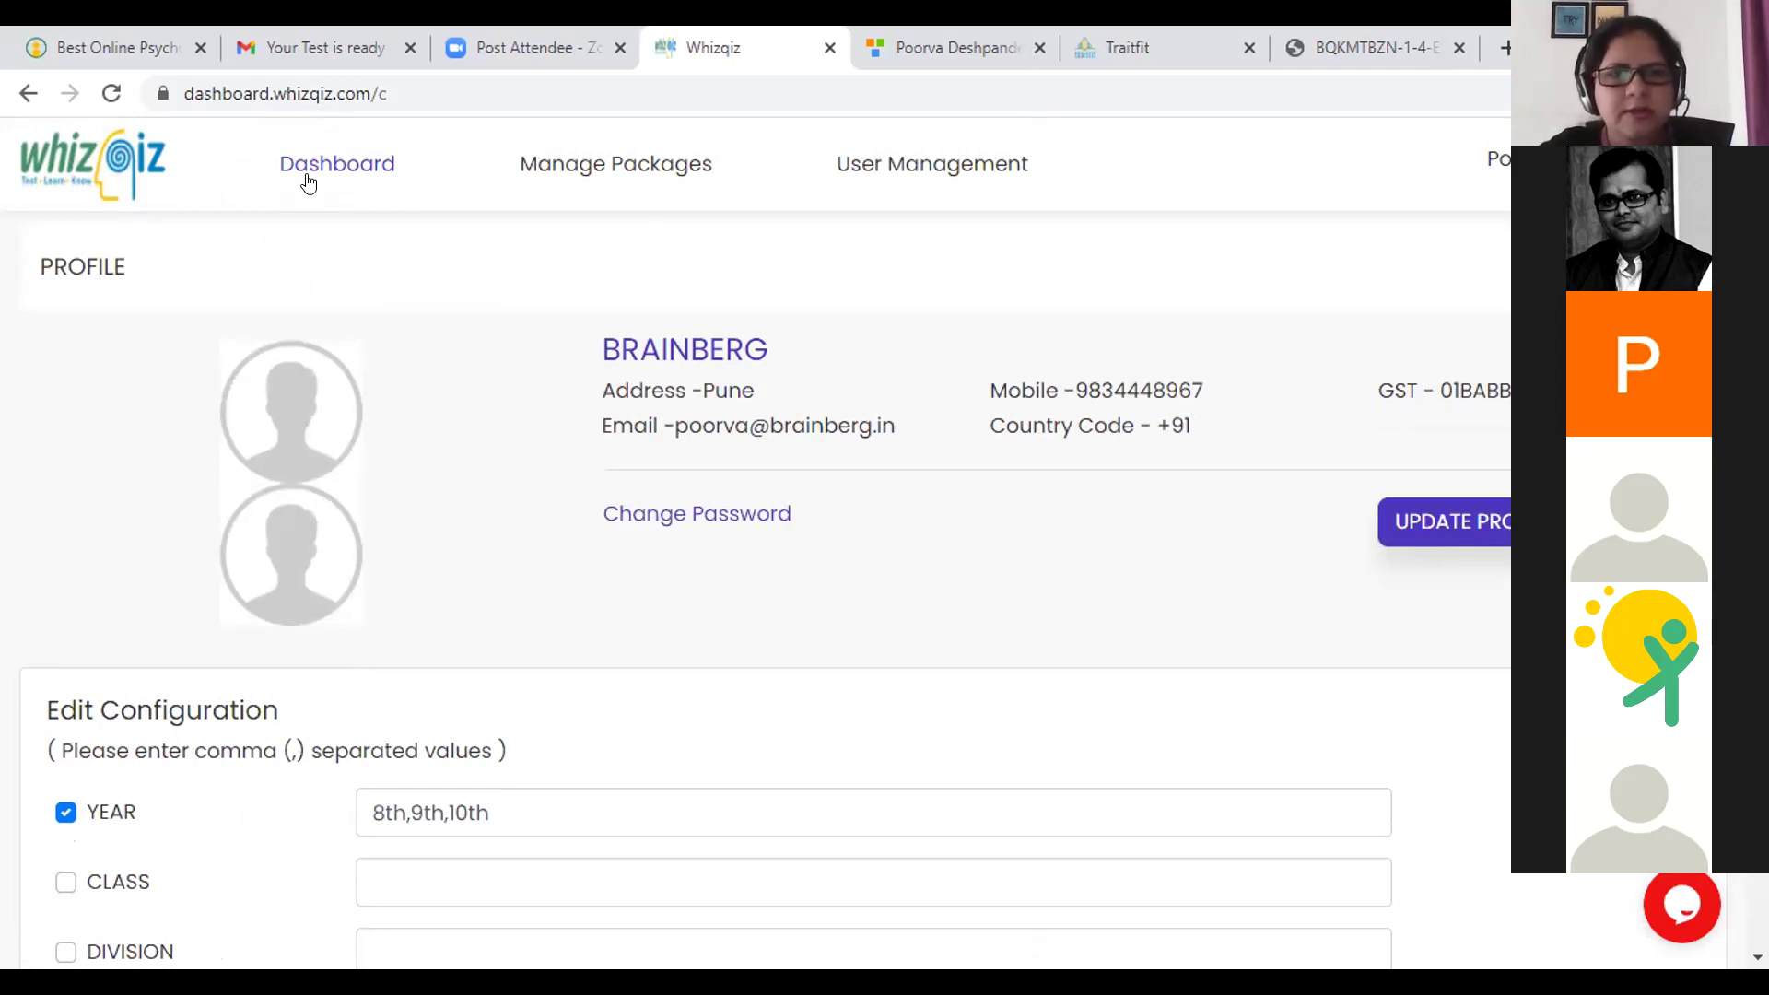
scroll(1398, 307, down, 1)
scroll(1398, 307, up, 1)
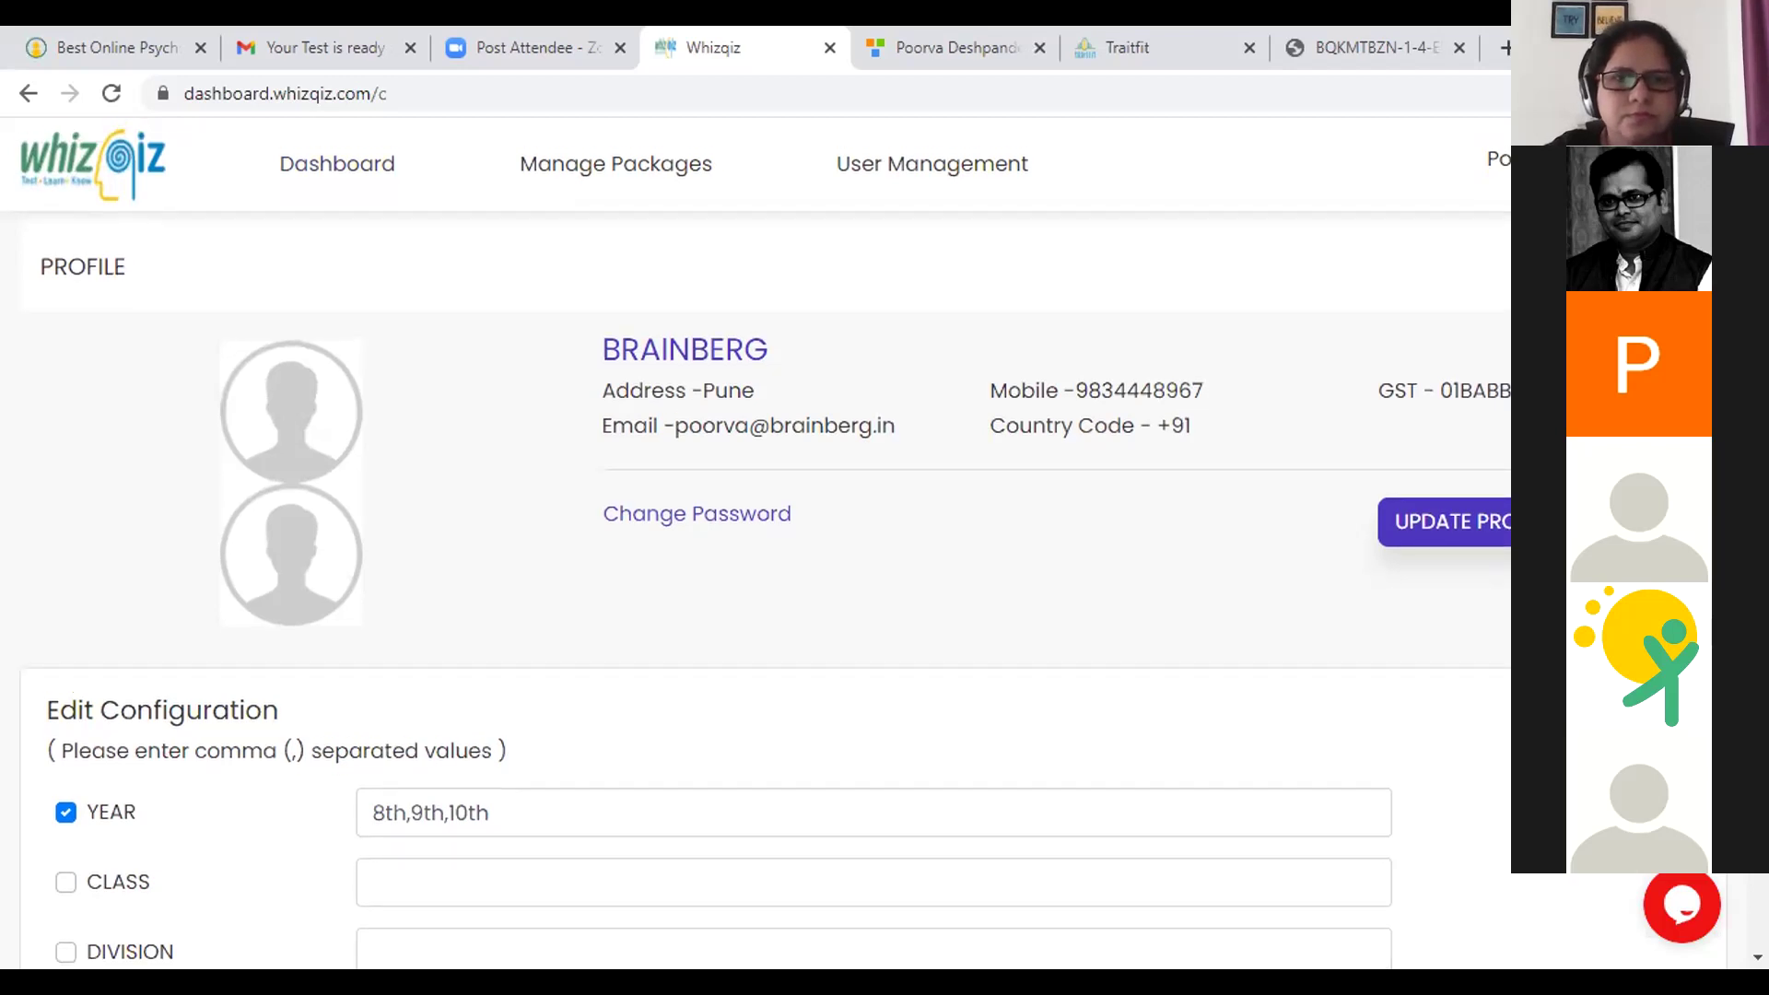
Open the dashboard's Sent list, showing one Aptitude & Career Interest Test record.
click(313, 177)
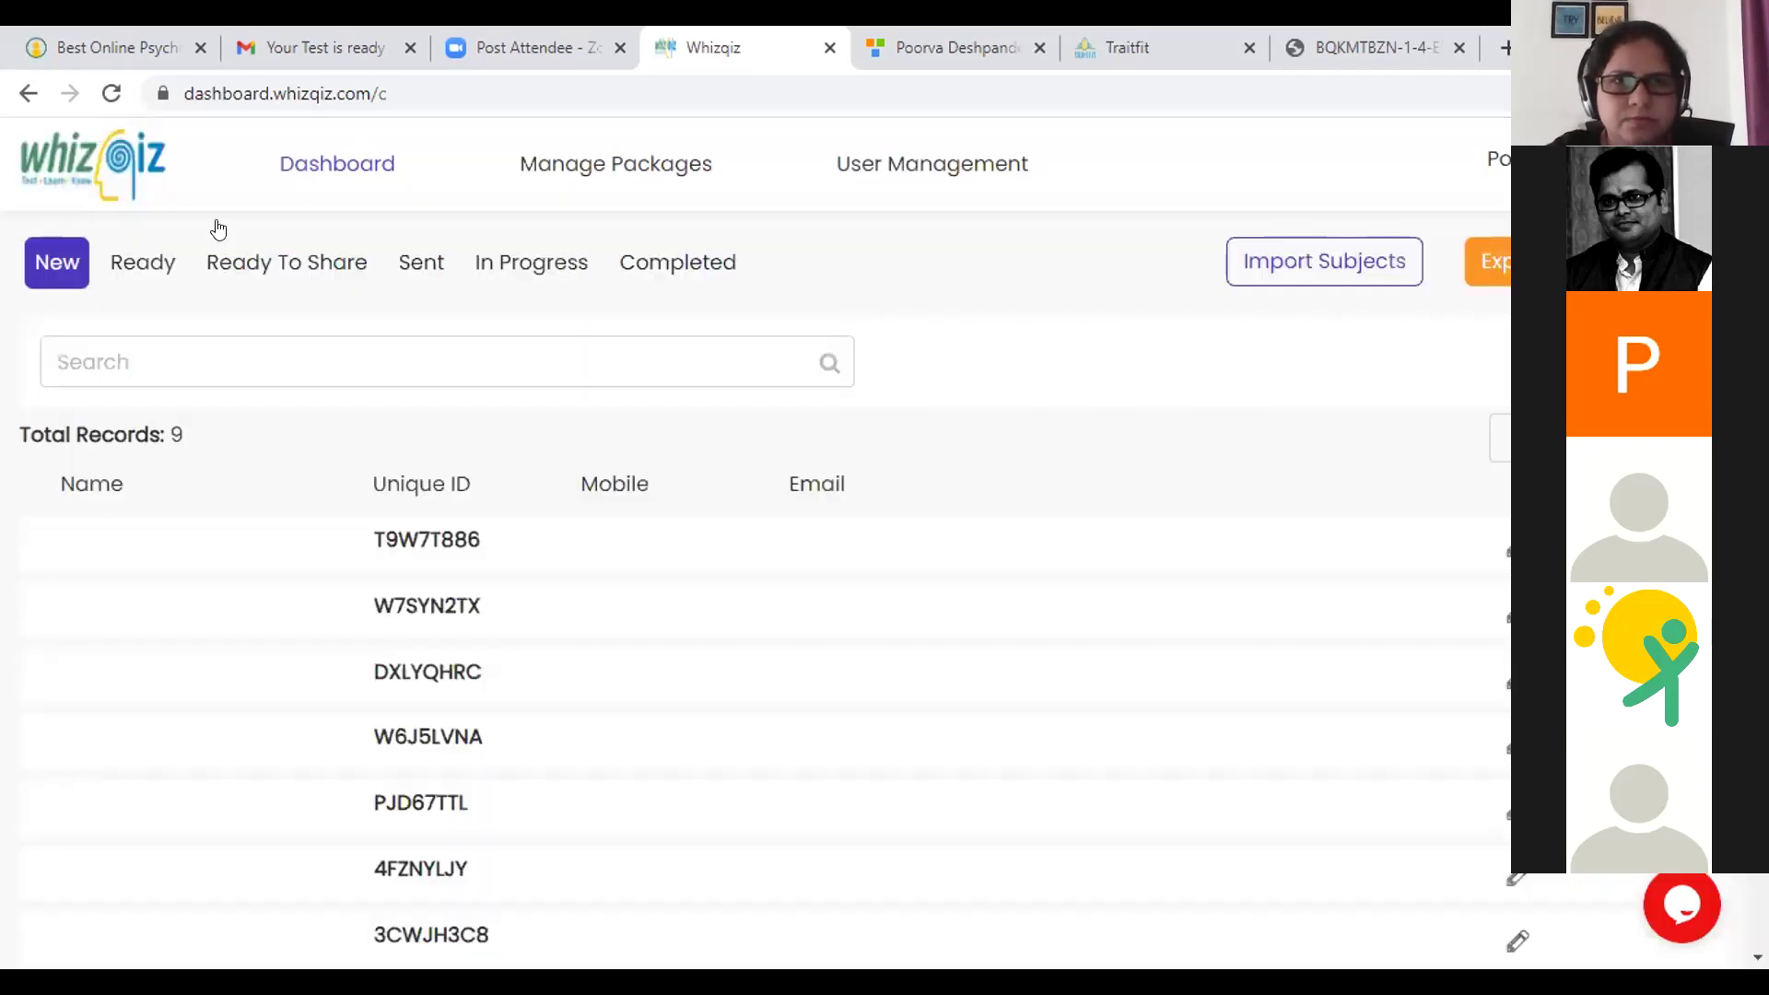
click(149, 269)
click(405, 266)
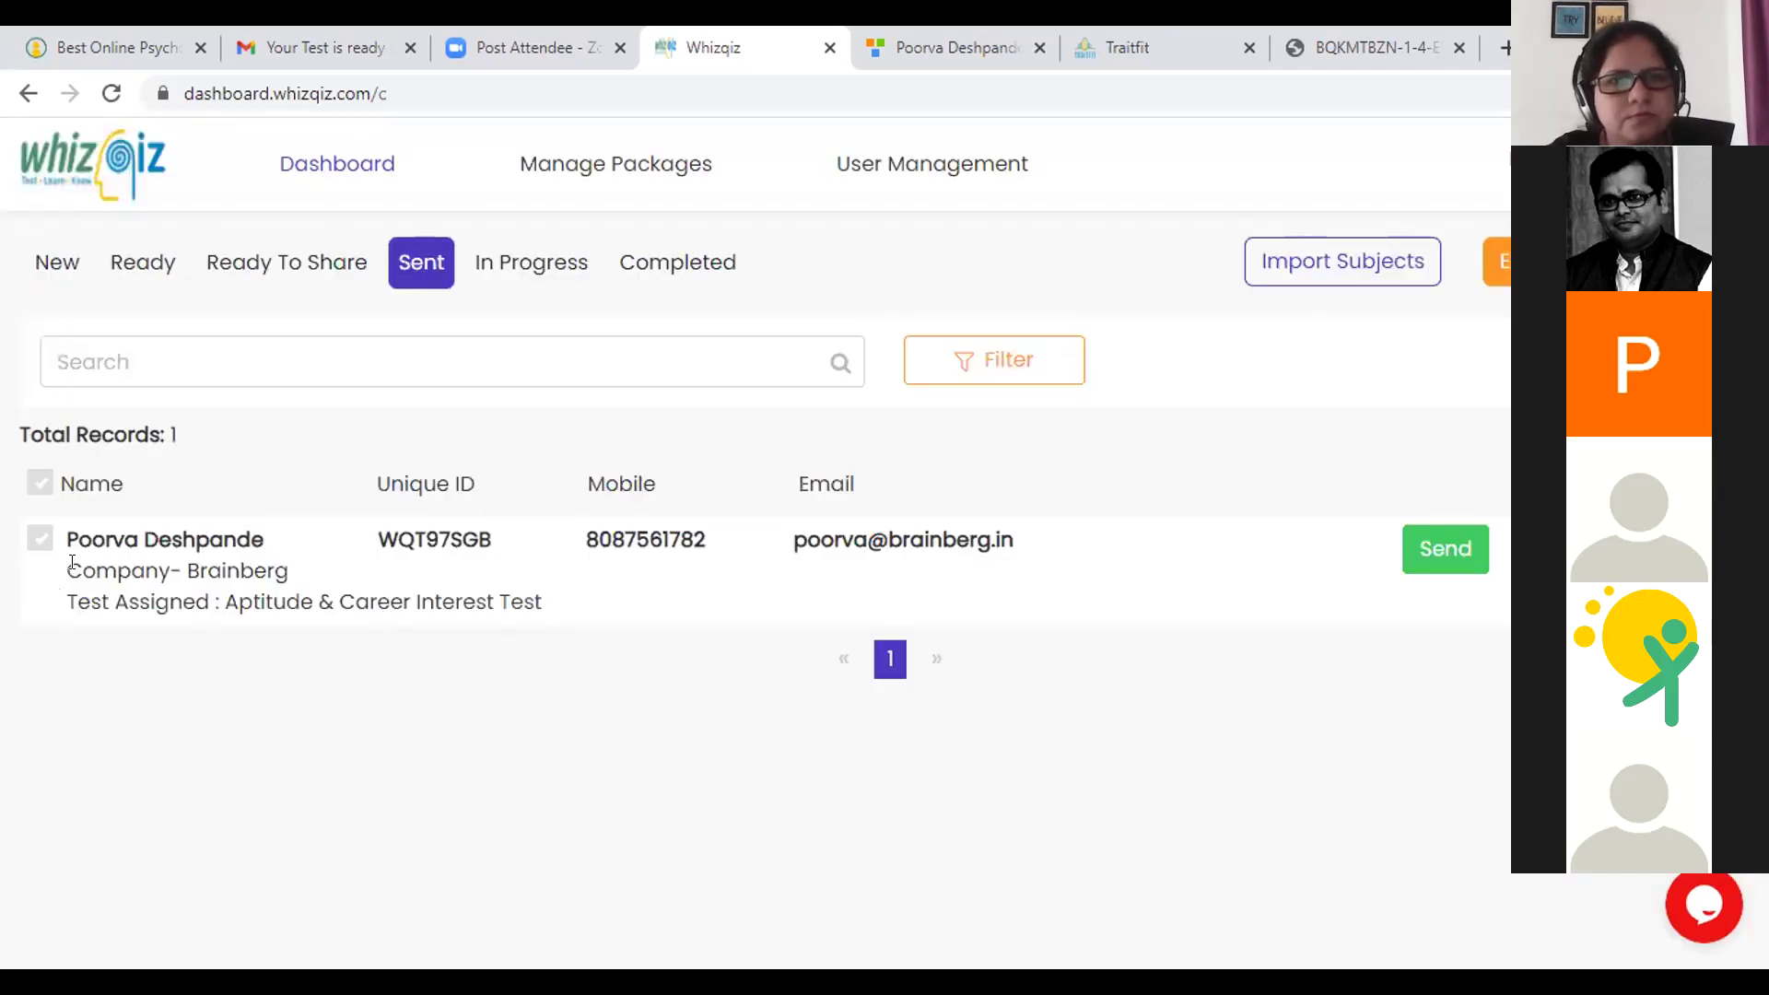
Highlight the sent record's Company- Brainberg line and details to inspect them.
drag(68, 569, 286, 566)
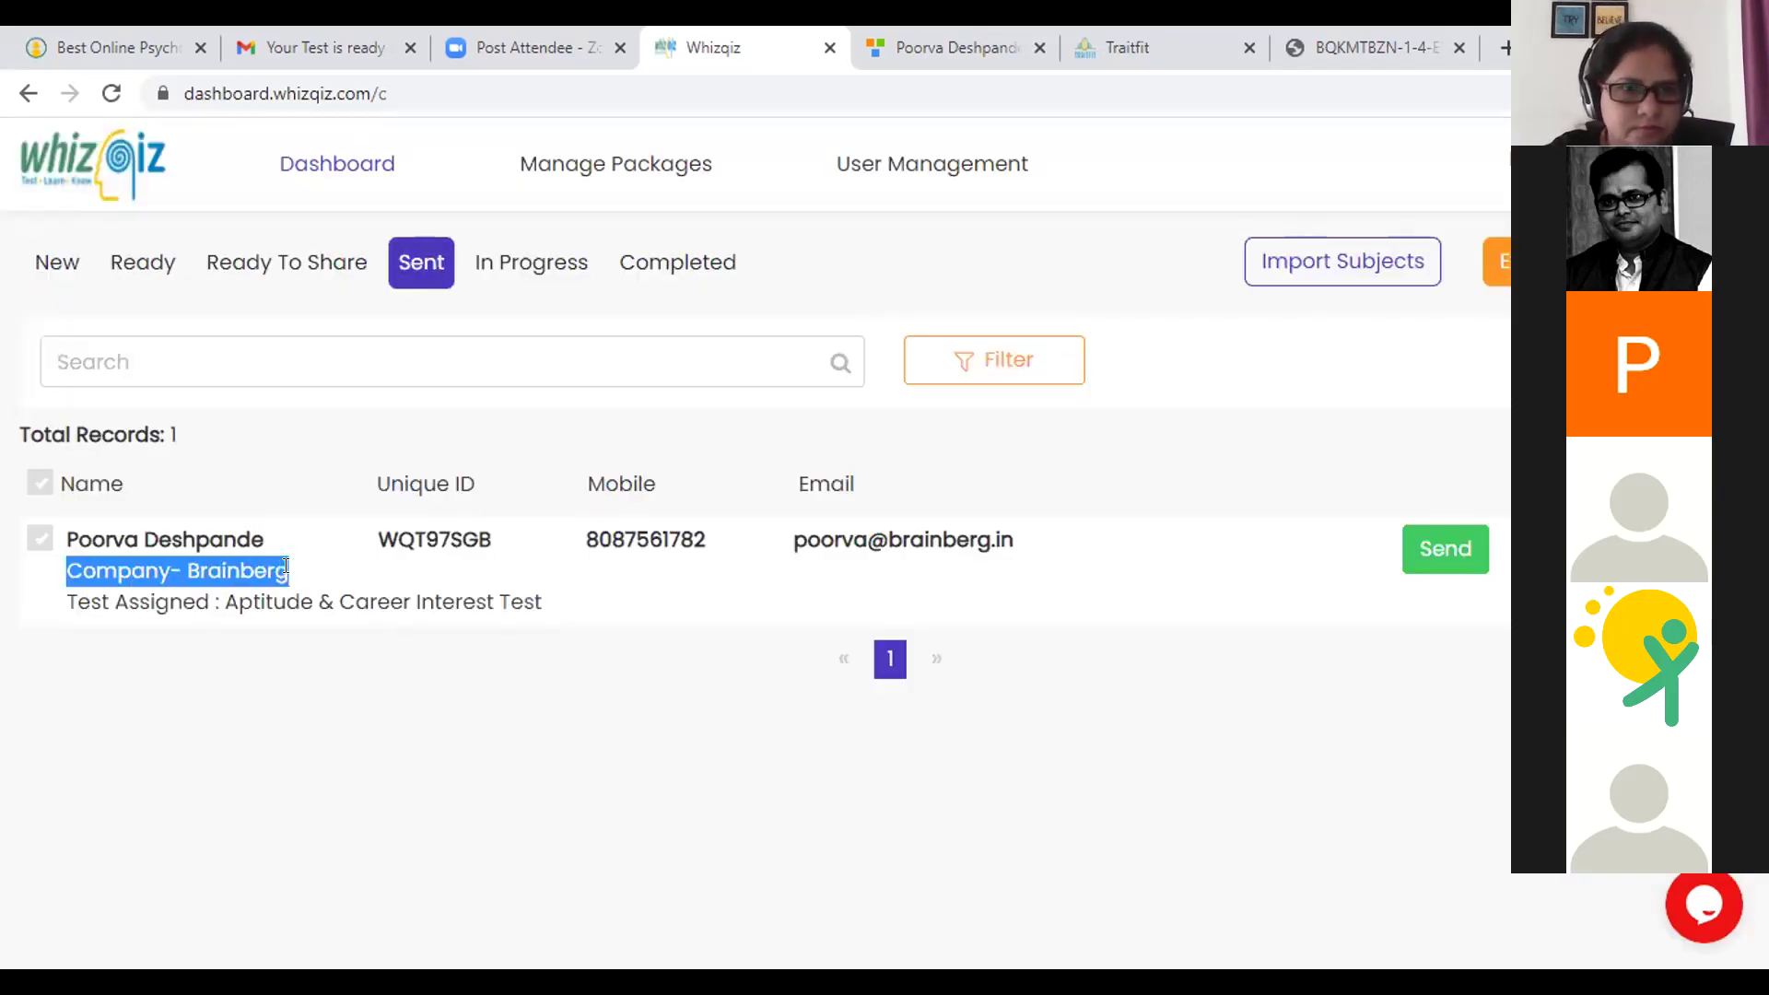
click(286, 566)
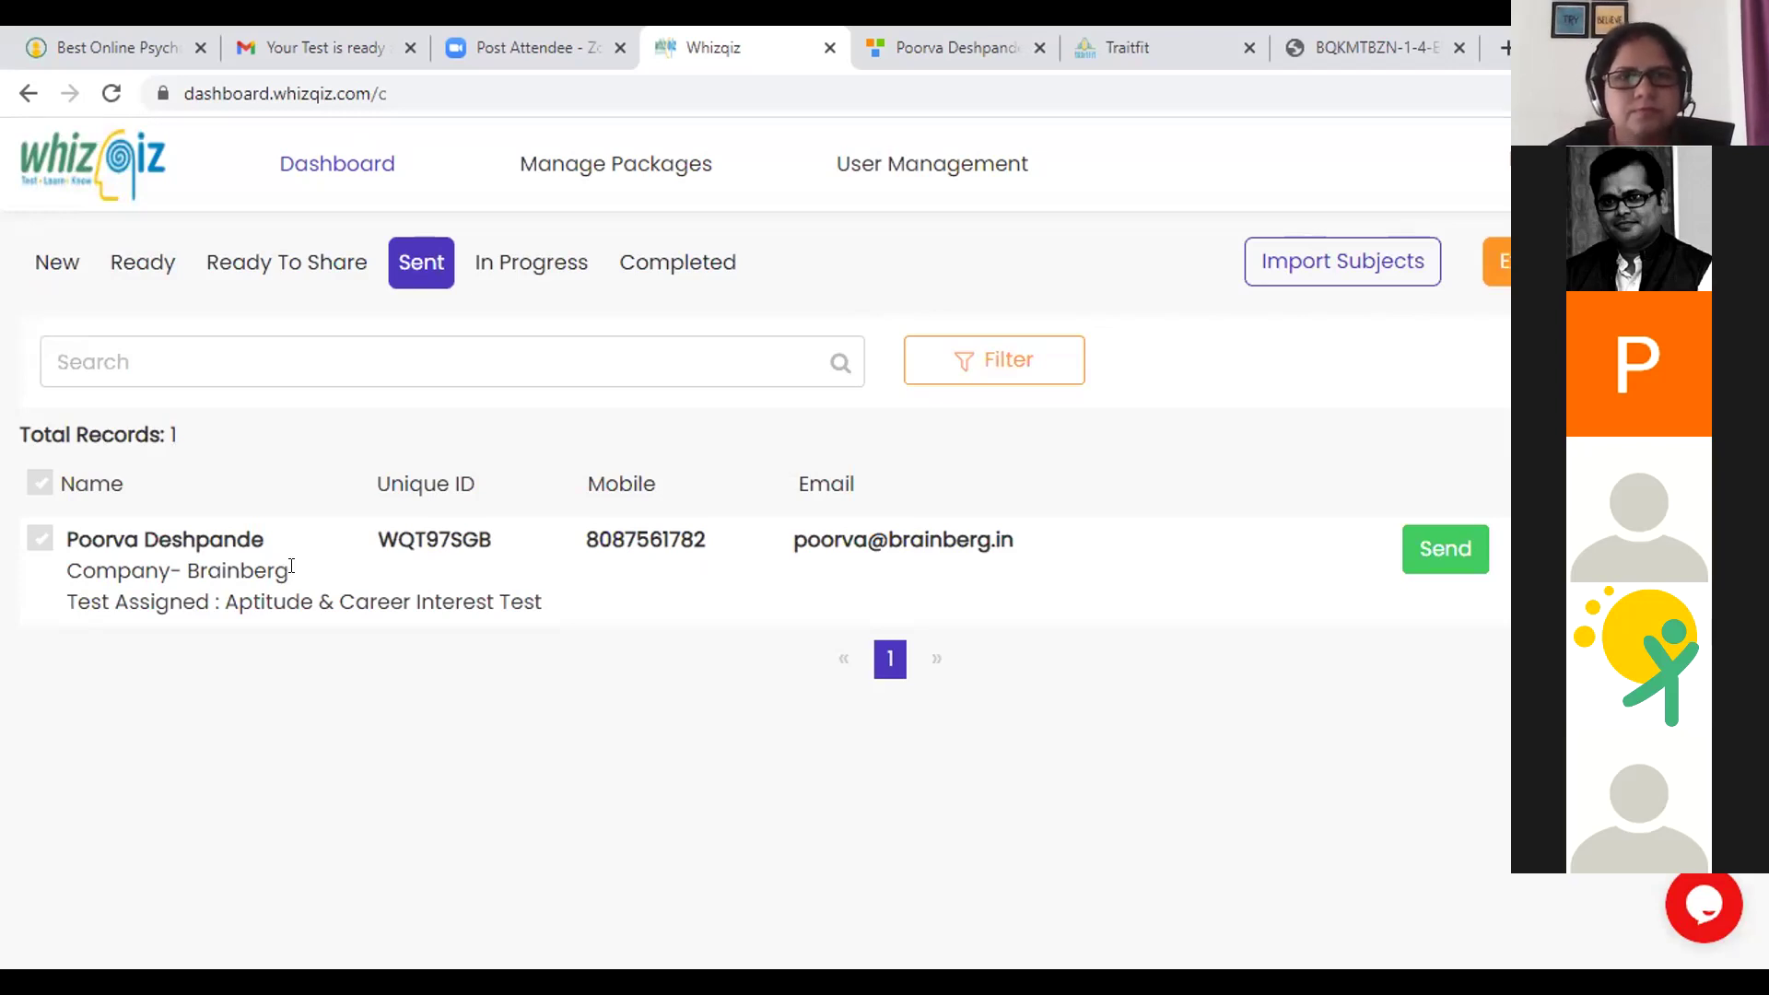
drag(292, 572, 223, 568)
click(223, 568)
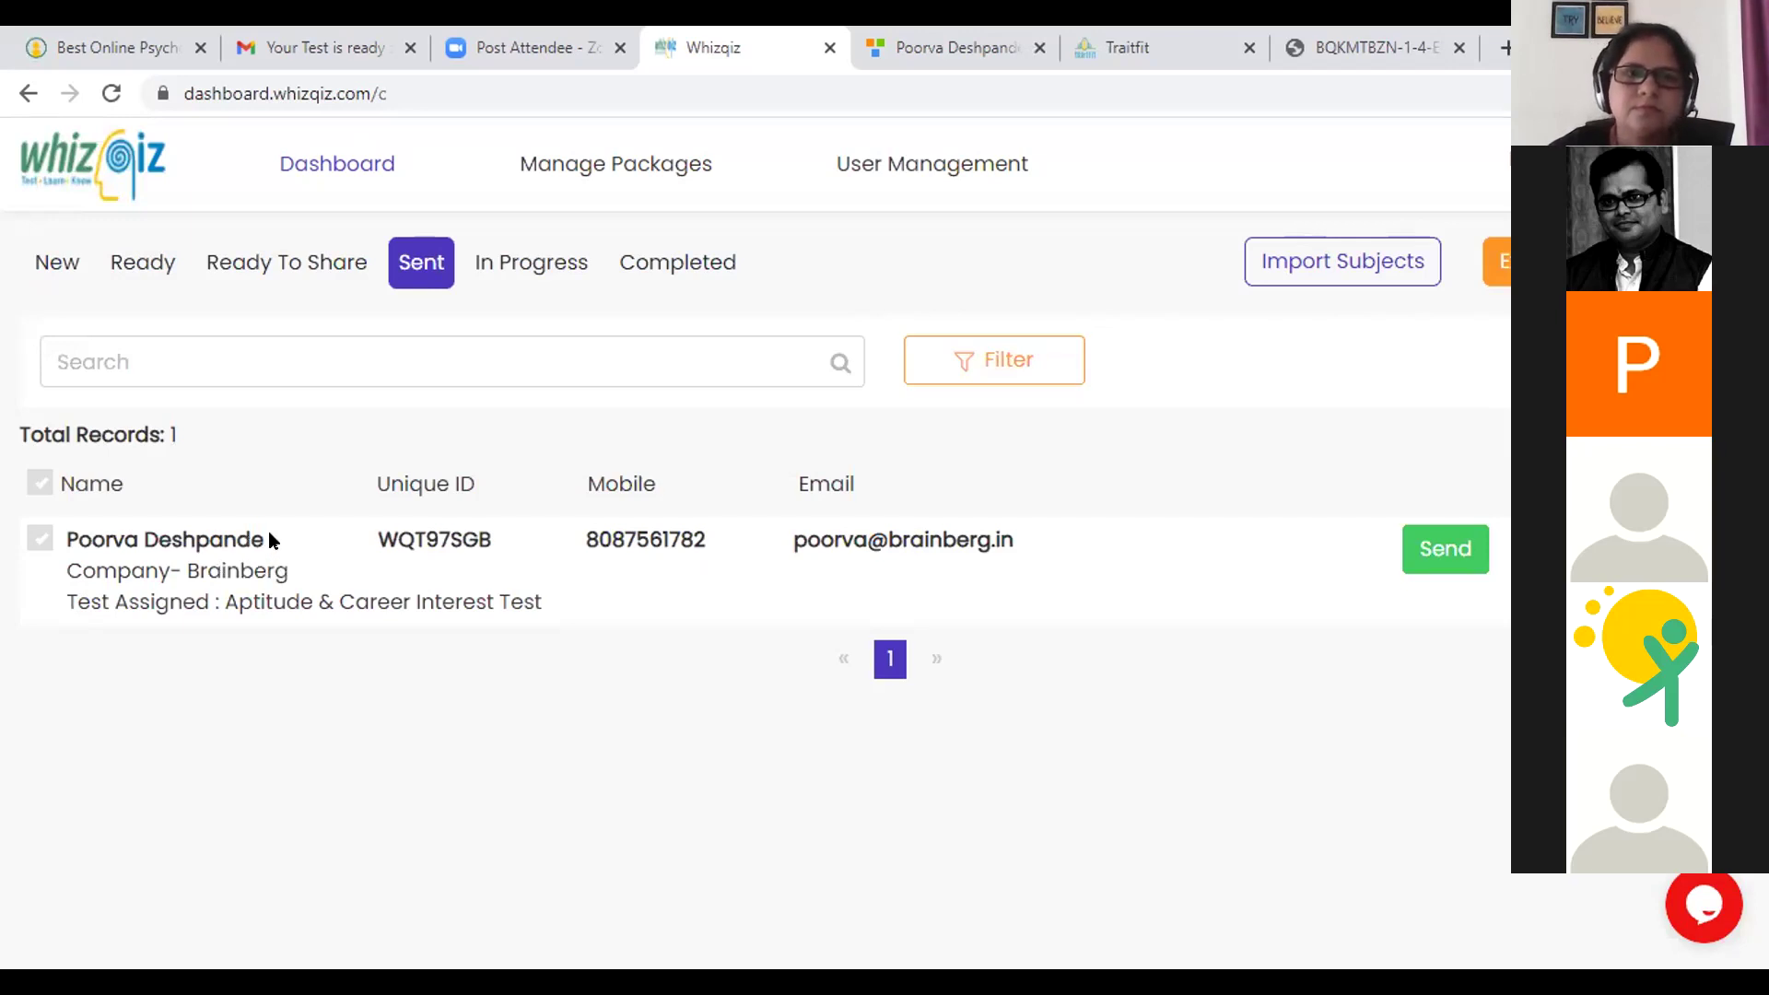
drag(96, 534, 257, 586)
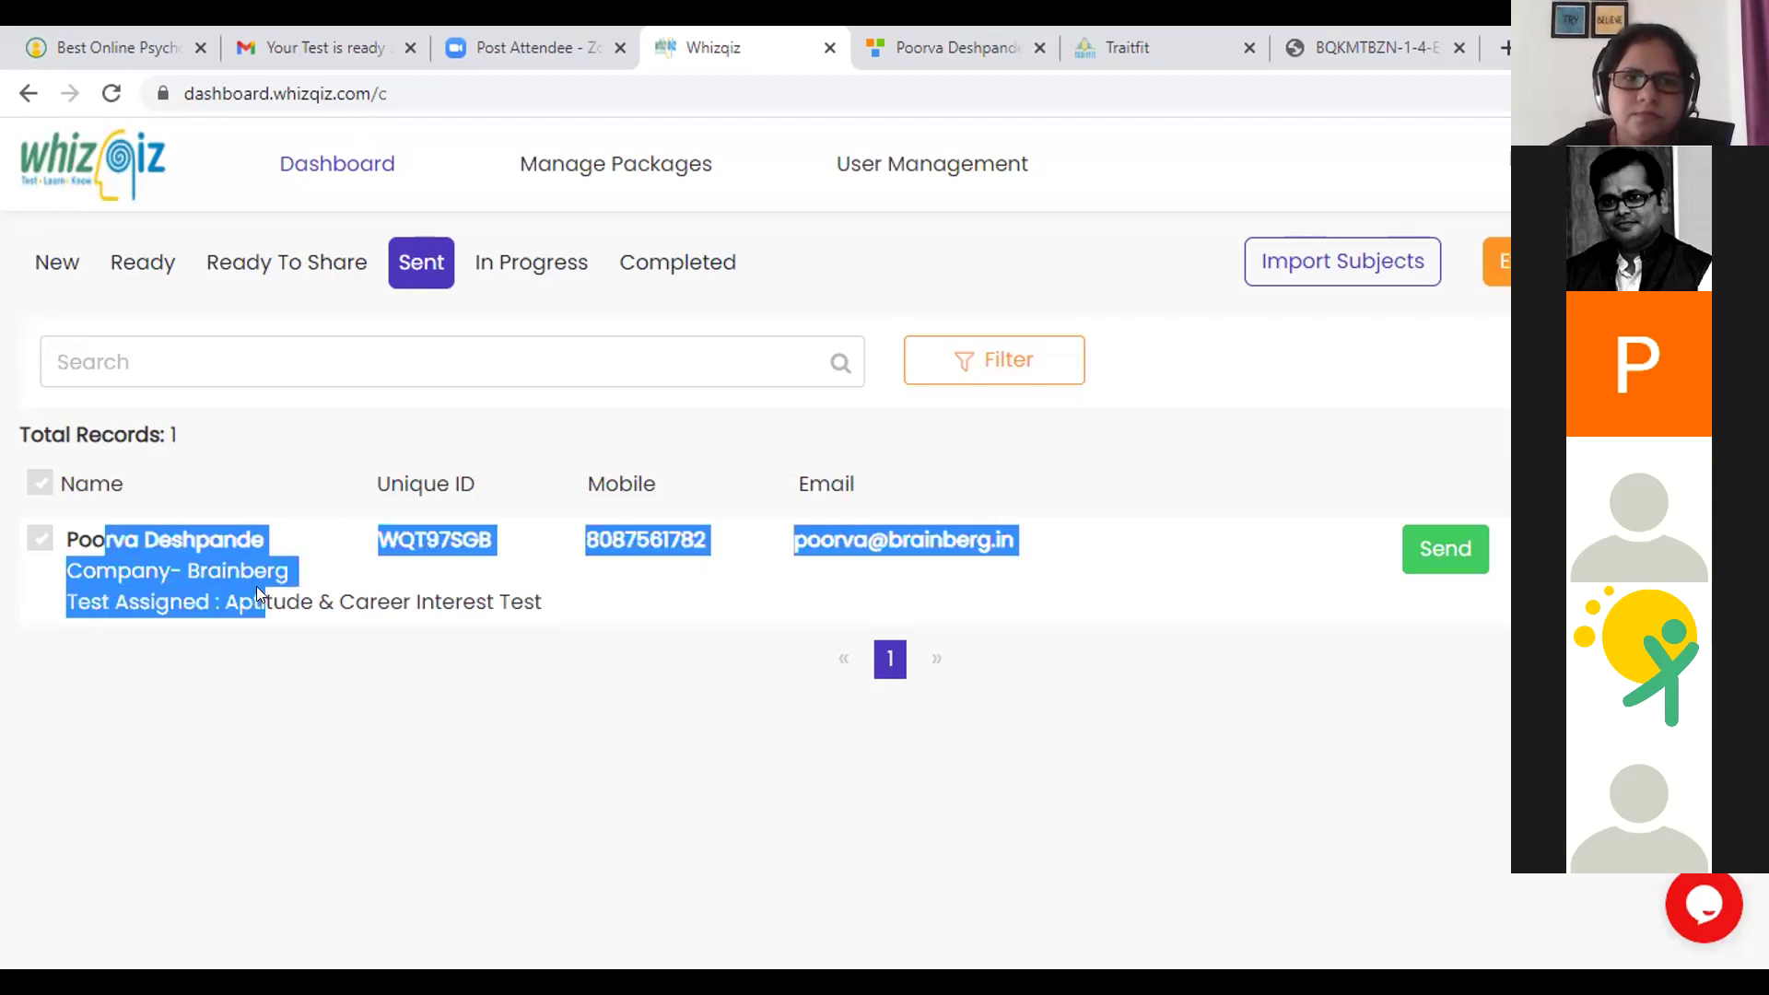
click(263, 576)
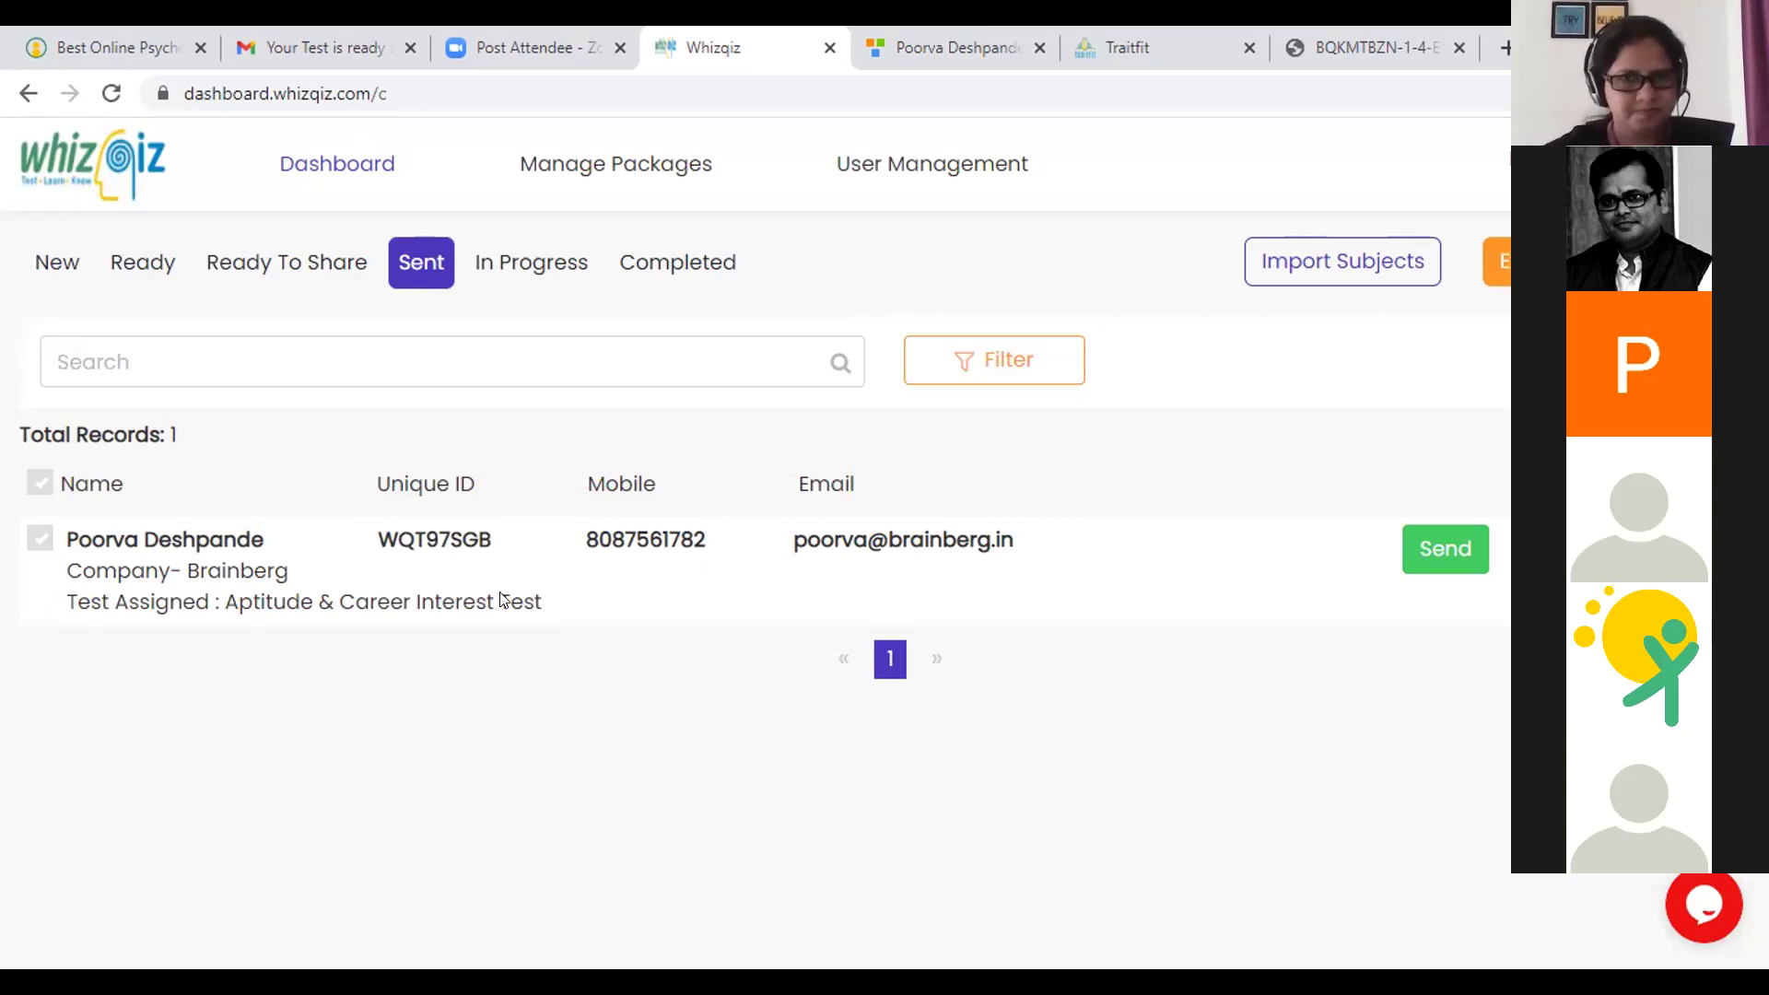
drag(287, 569, 53, 565)
click(315, 582)
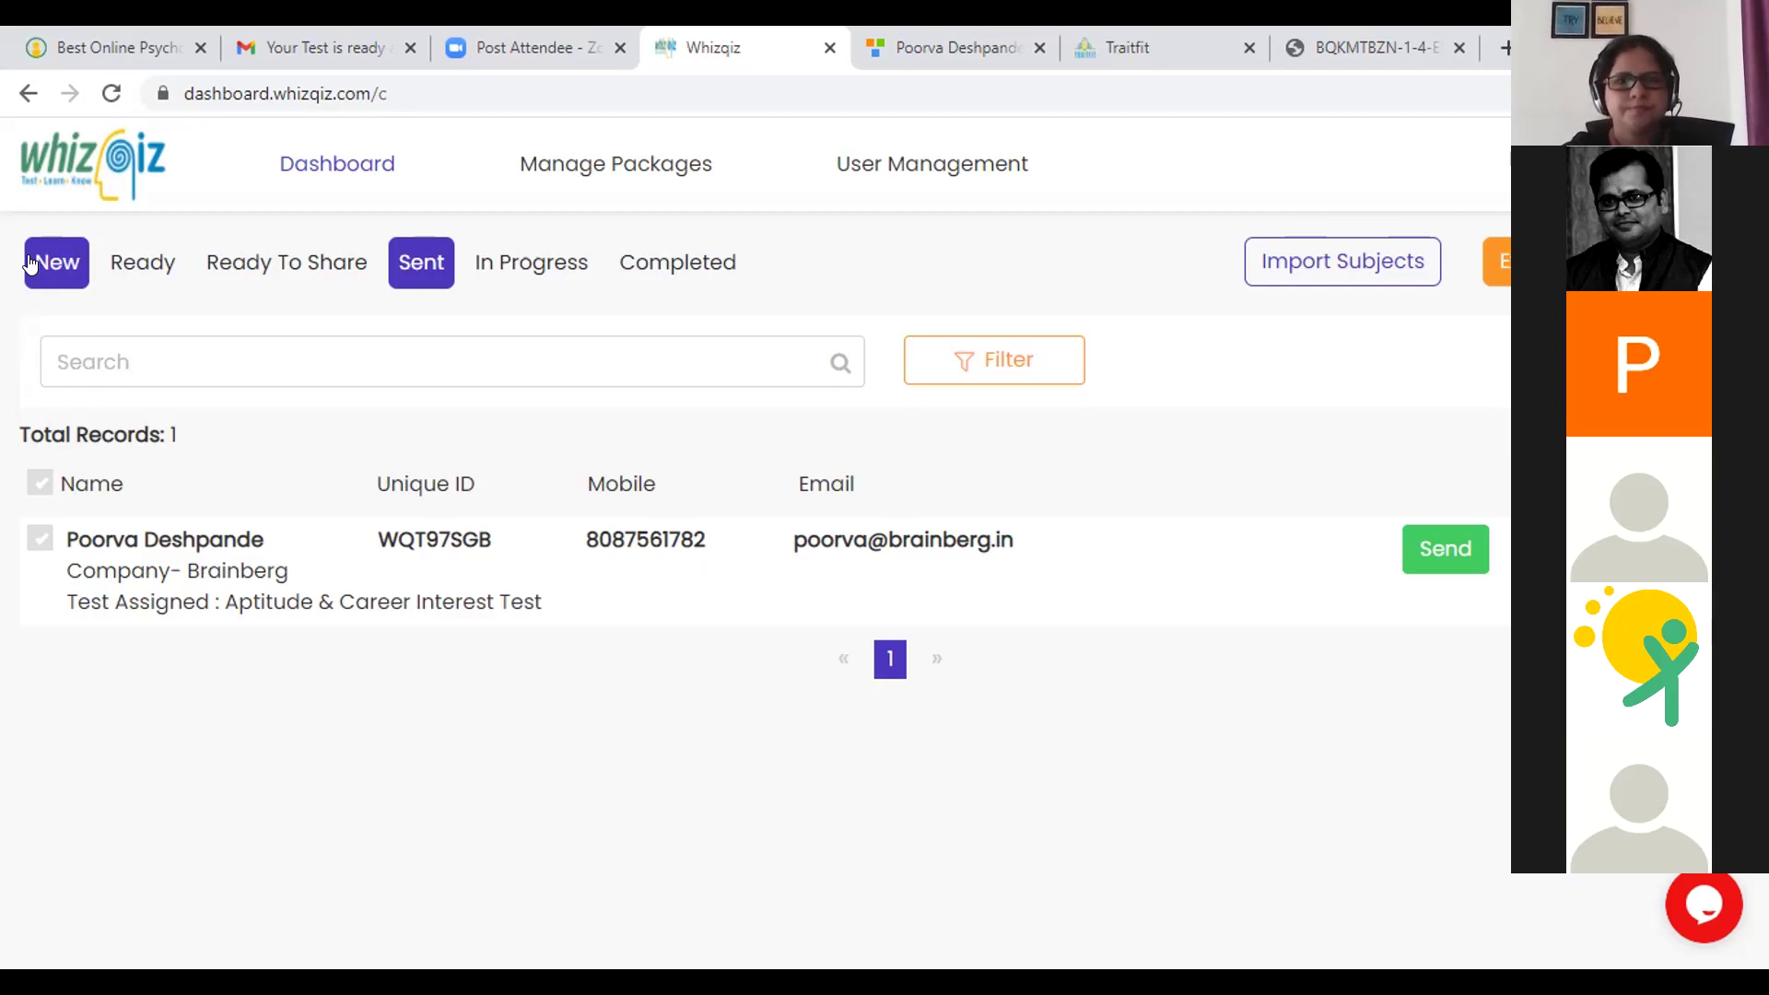
Show New subjects, then open Manage Packages with the 5 and 10 Assessment Packs.
click(29, 264)
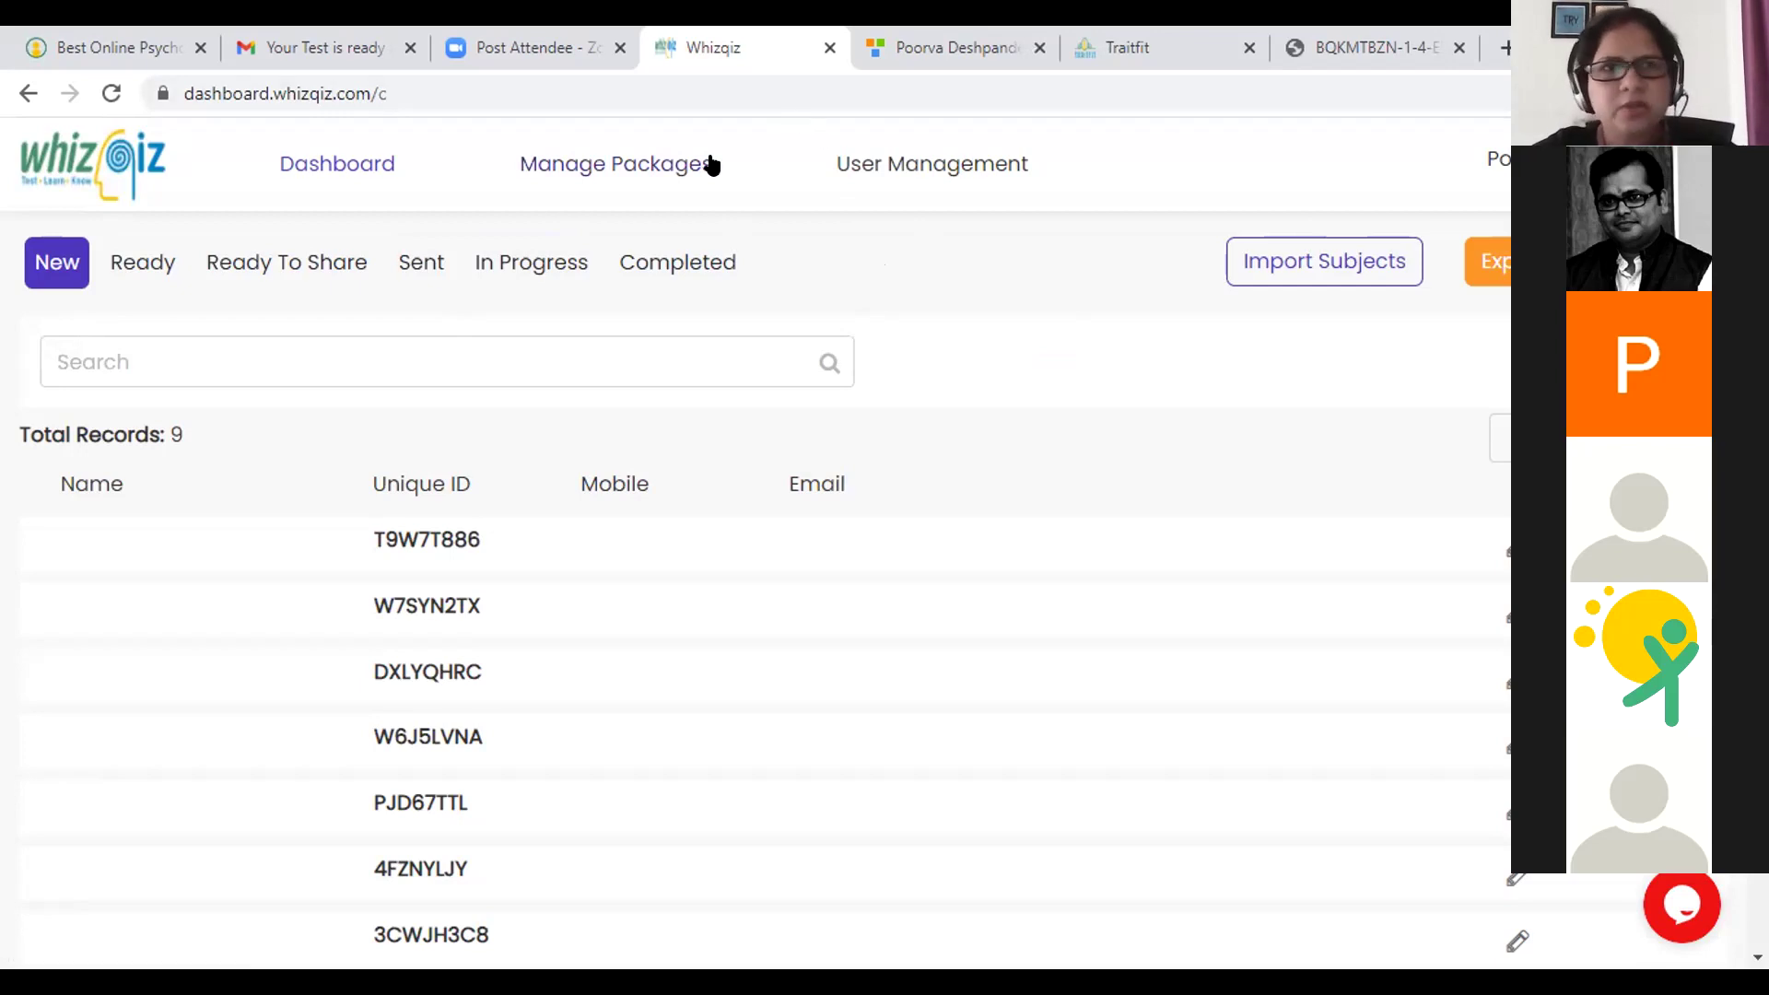
click(641, 164)
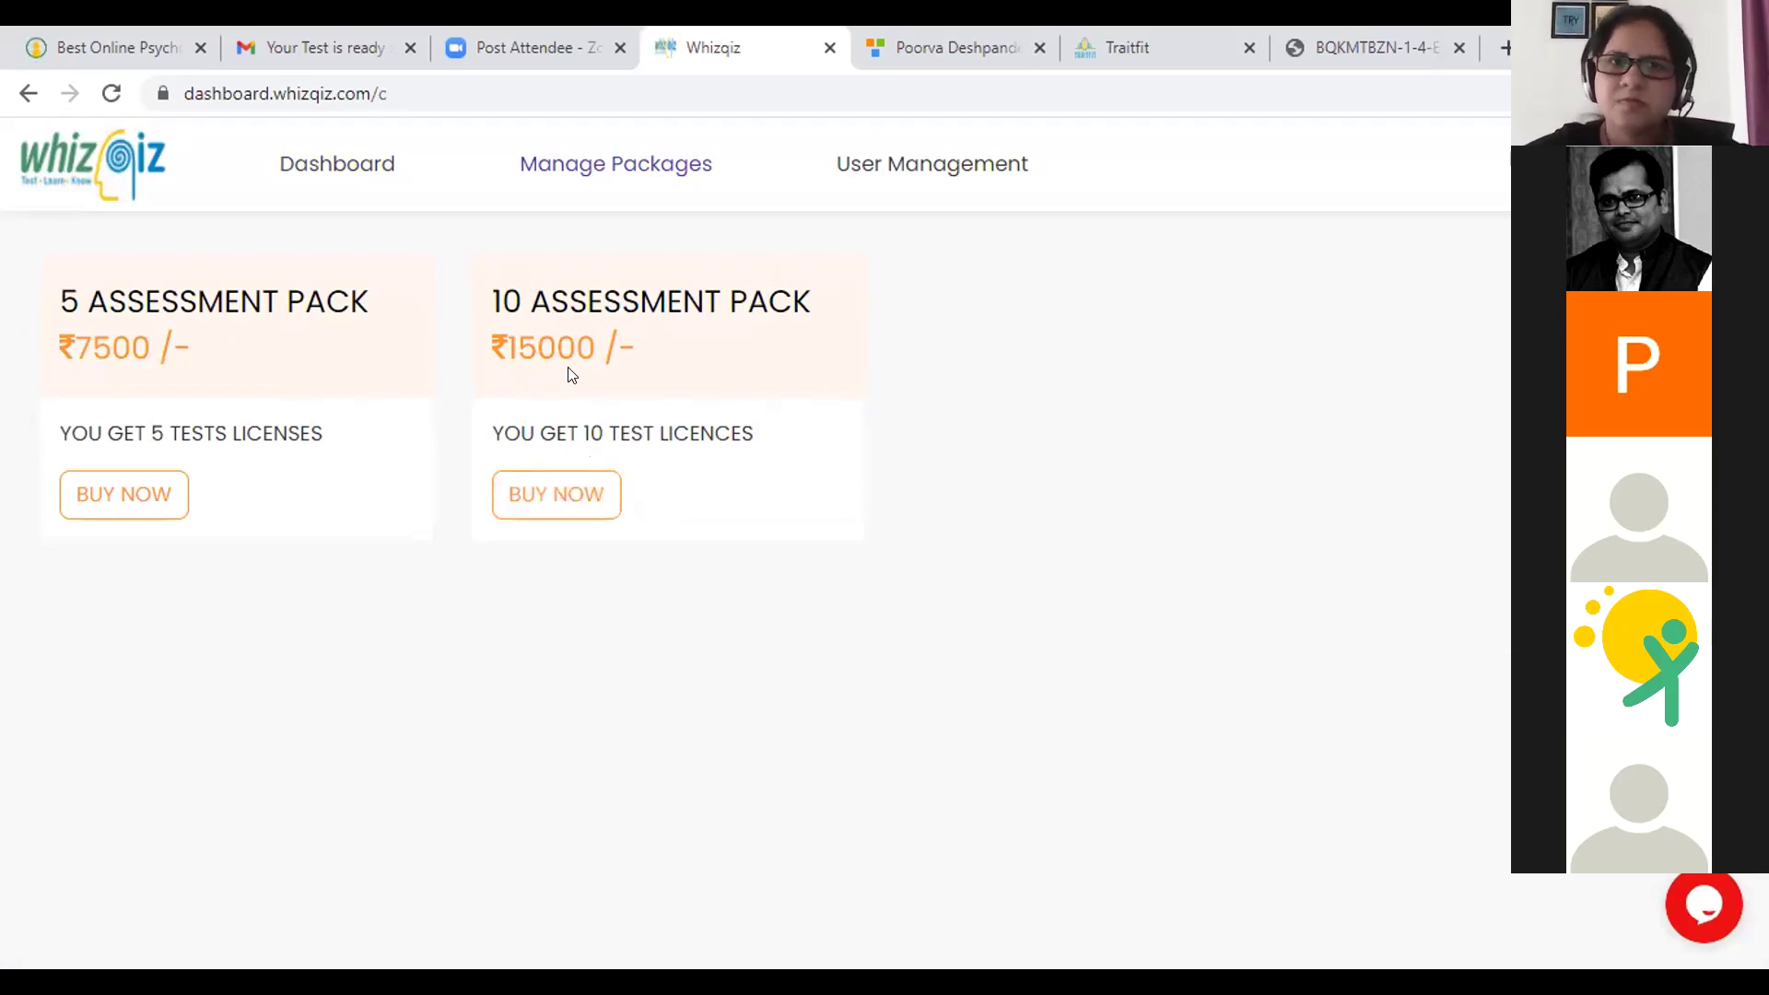
click(566, 492)
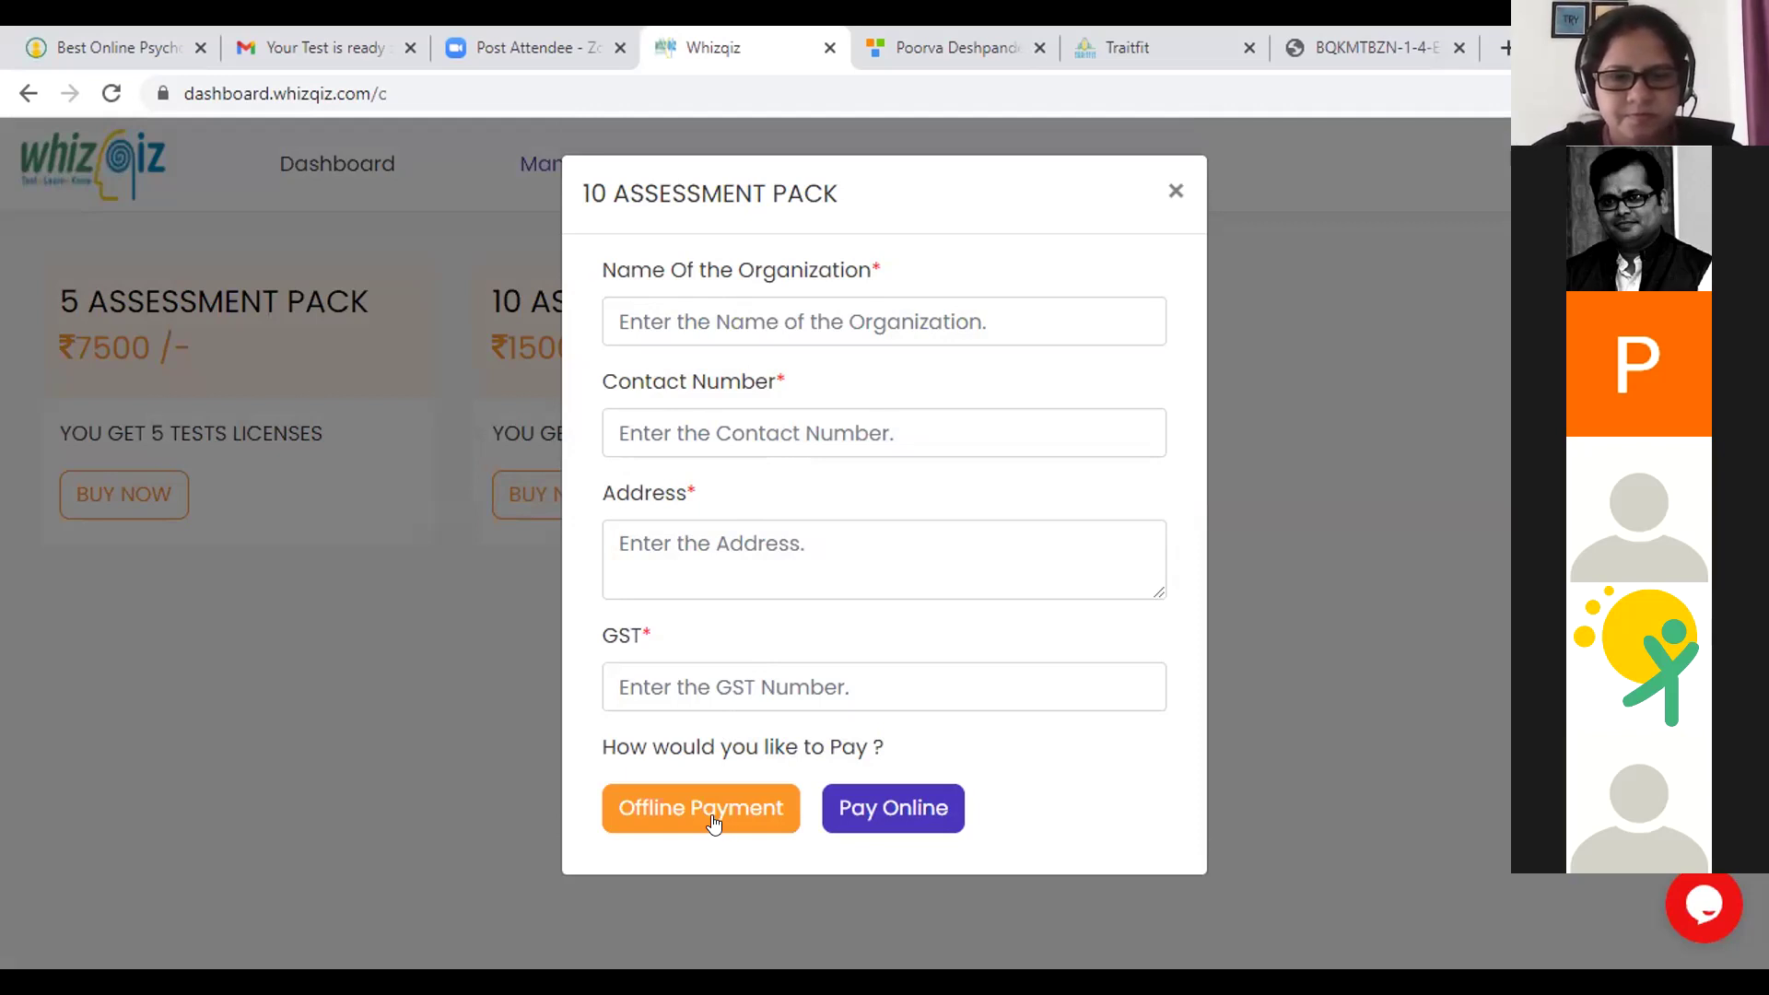
click(1169, 190)
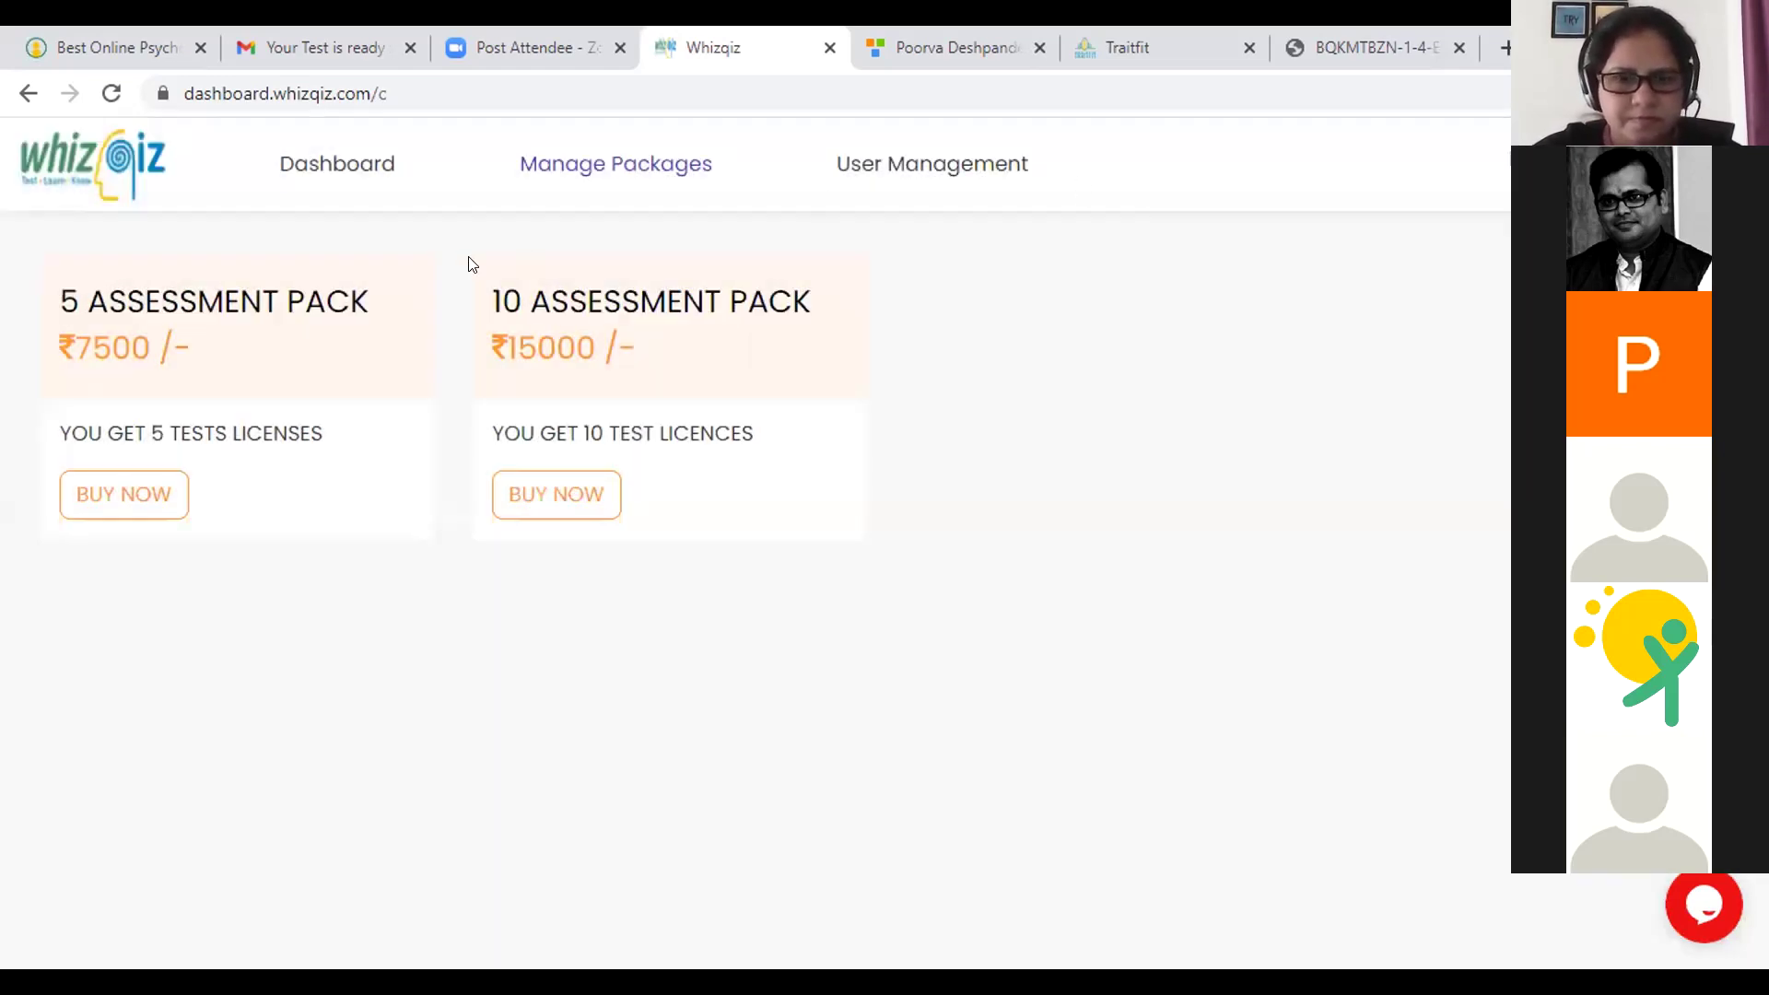
Open Order History, select the 10 Assessment Pack order number, then reload to the dashboard.
click(653, 166)
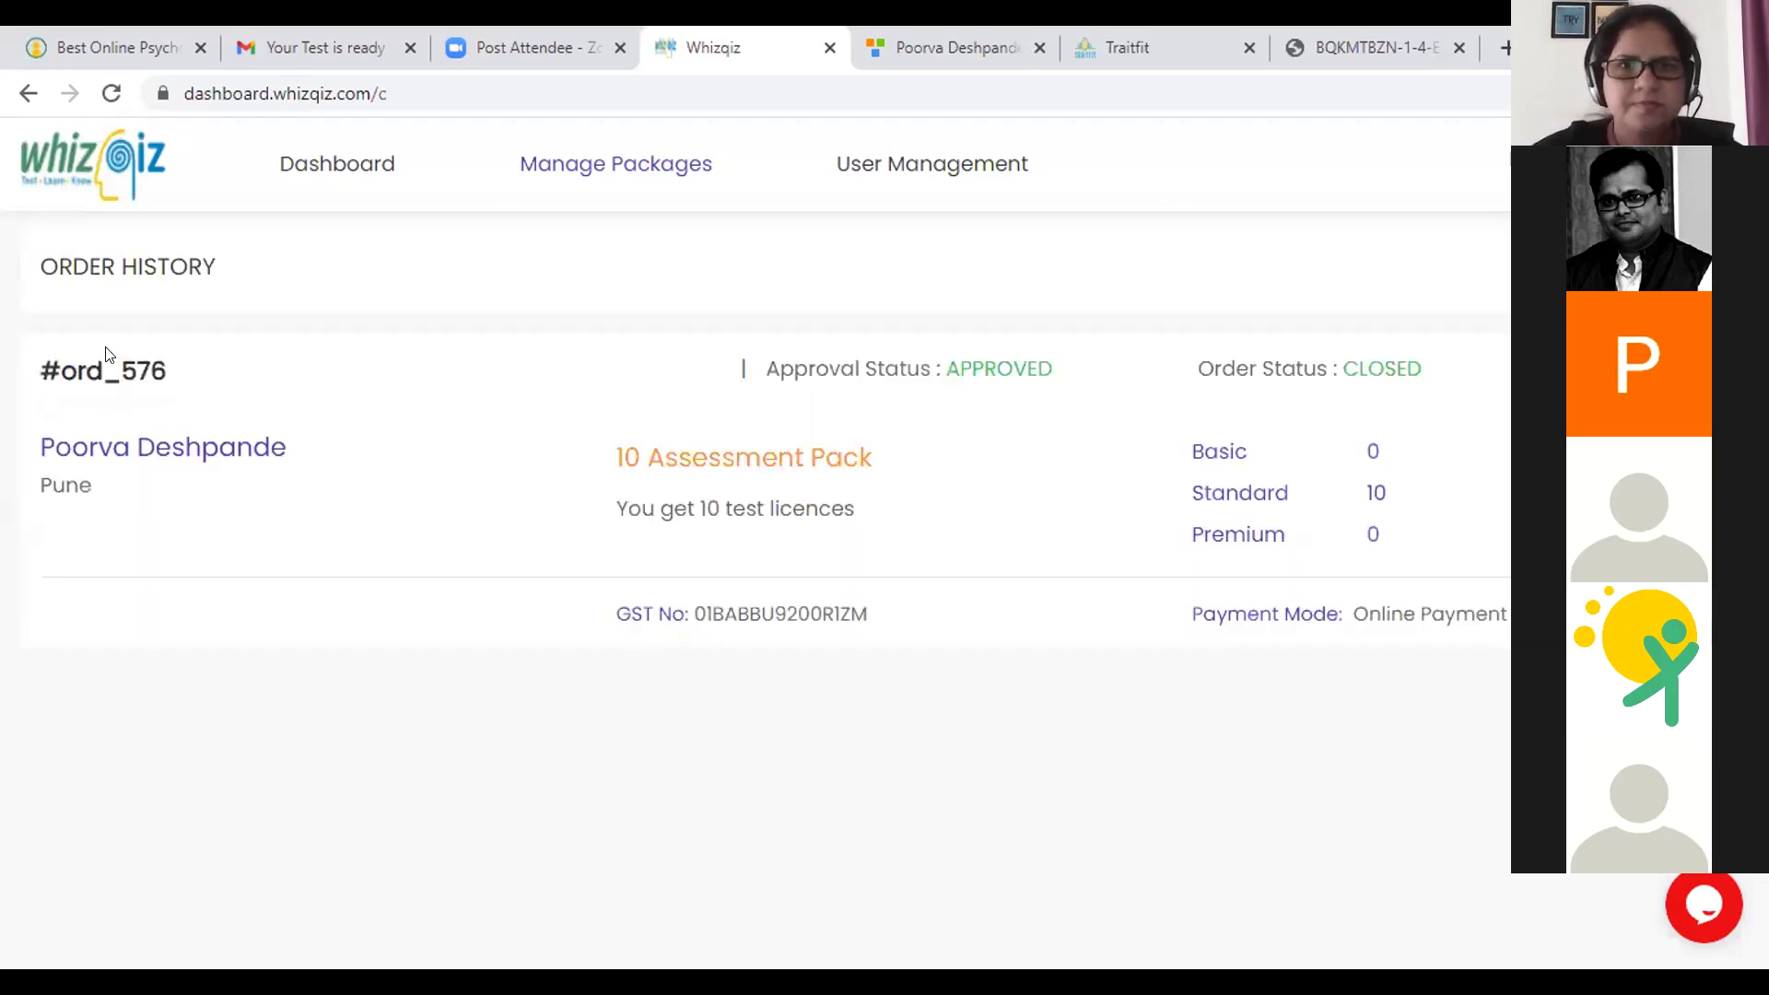
drag(57, 369, 218, 367)
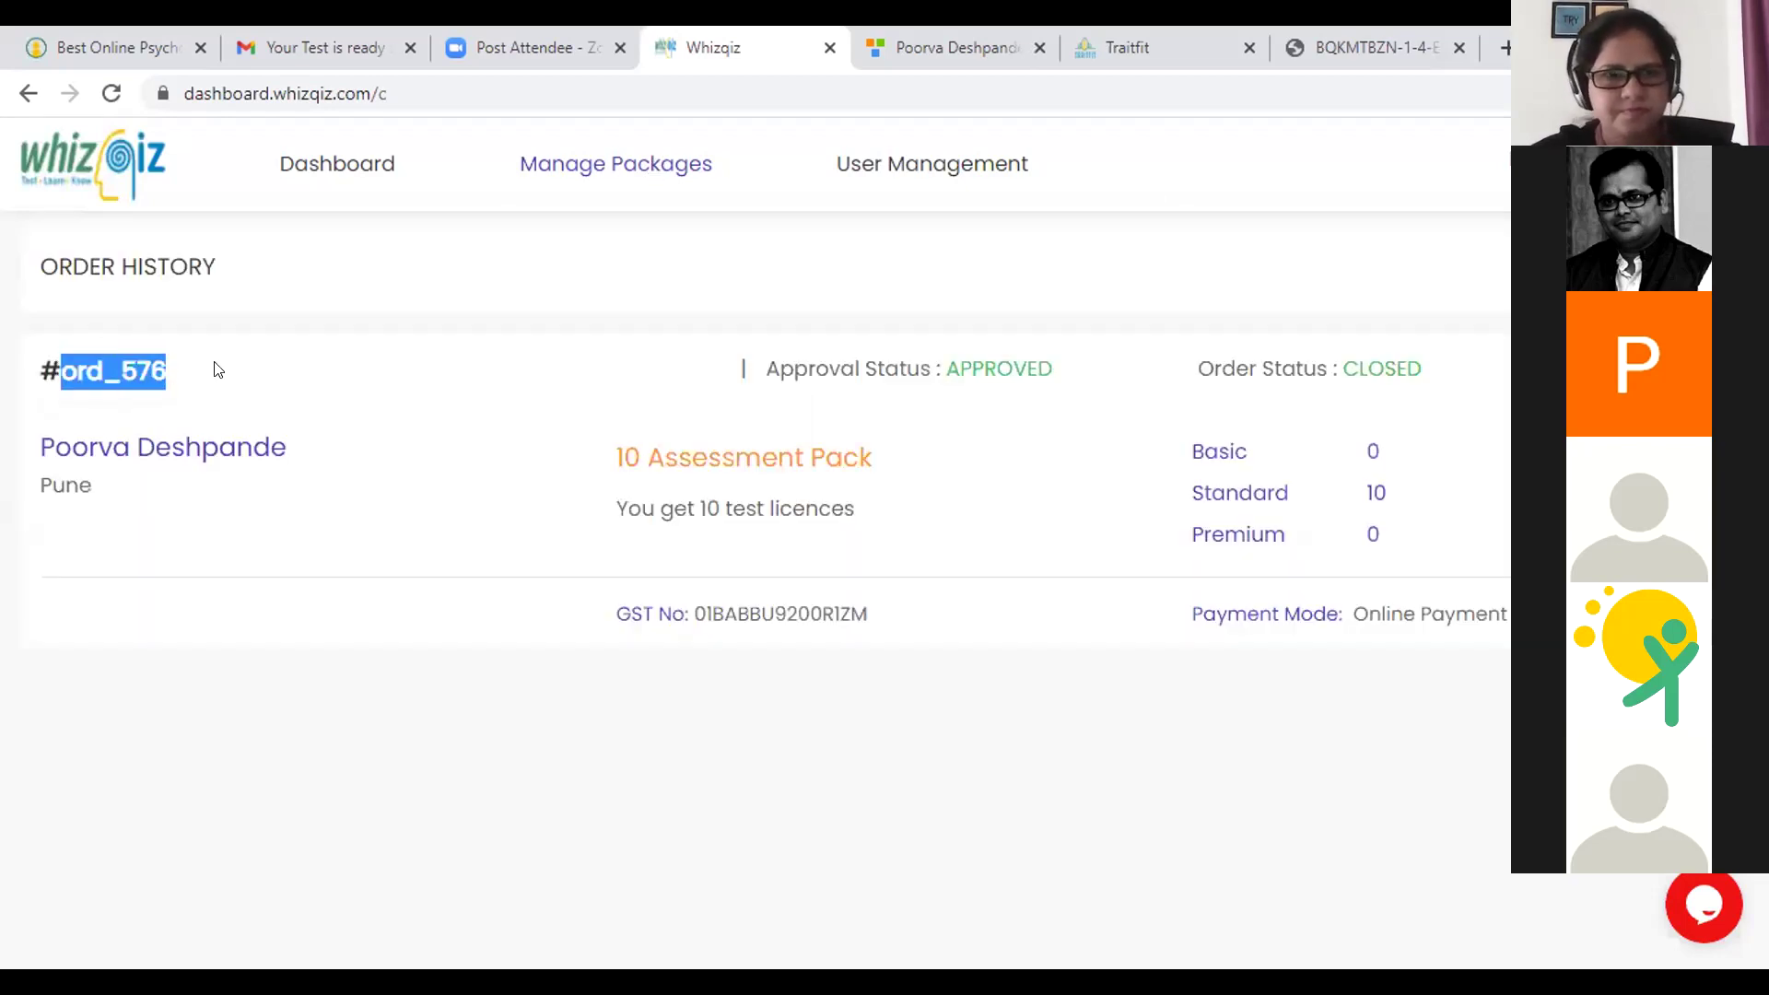
click(120, 369)
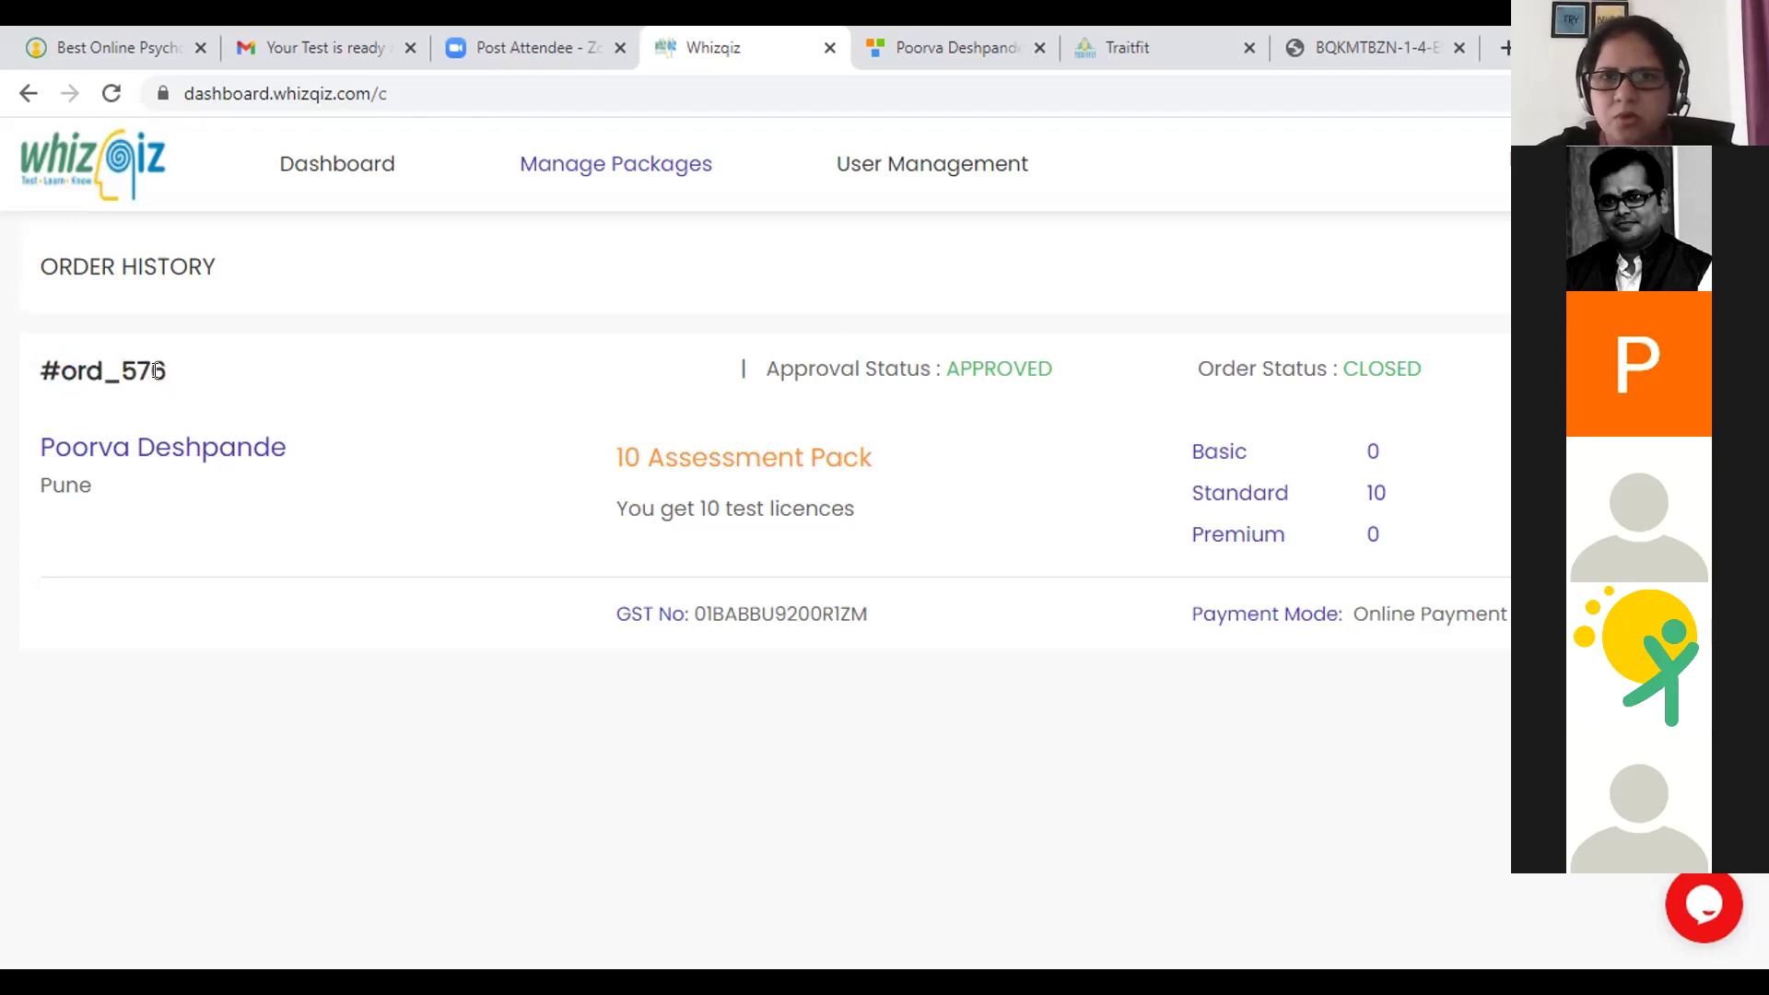
drag(121, 369, 168, 375)
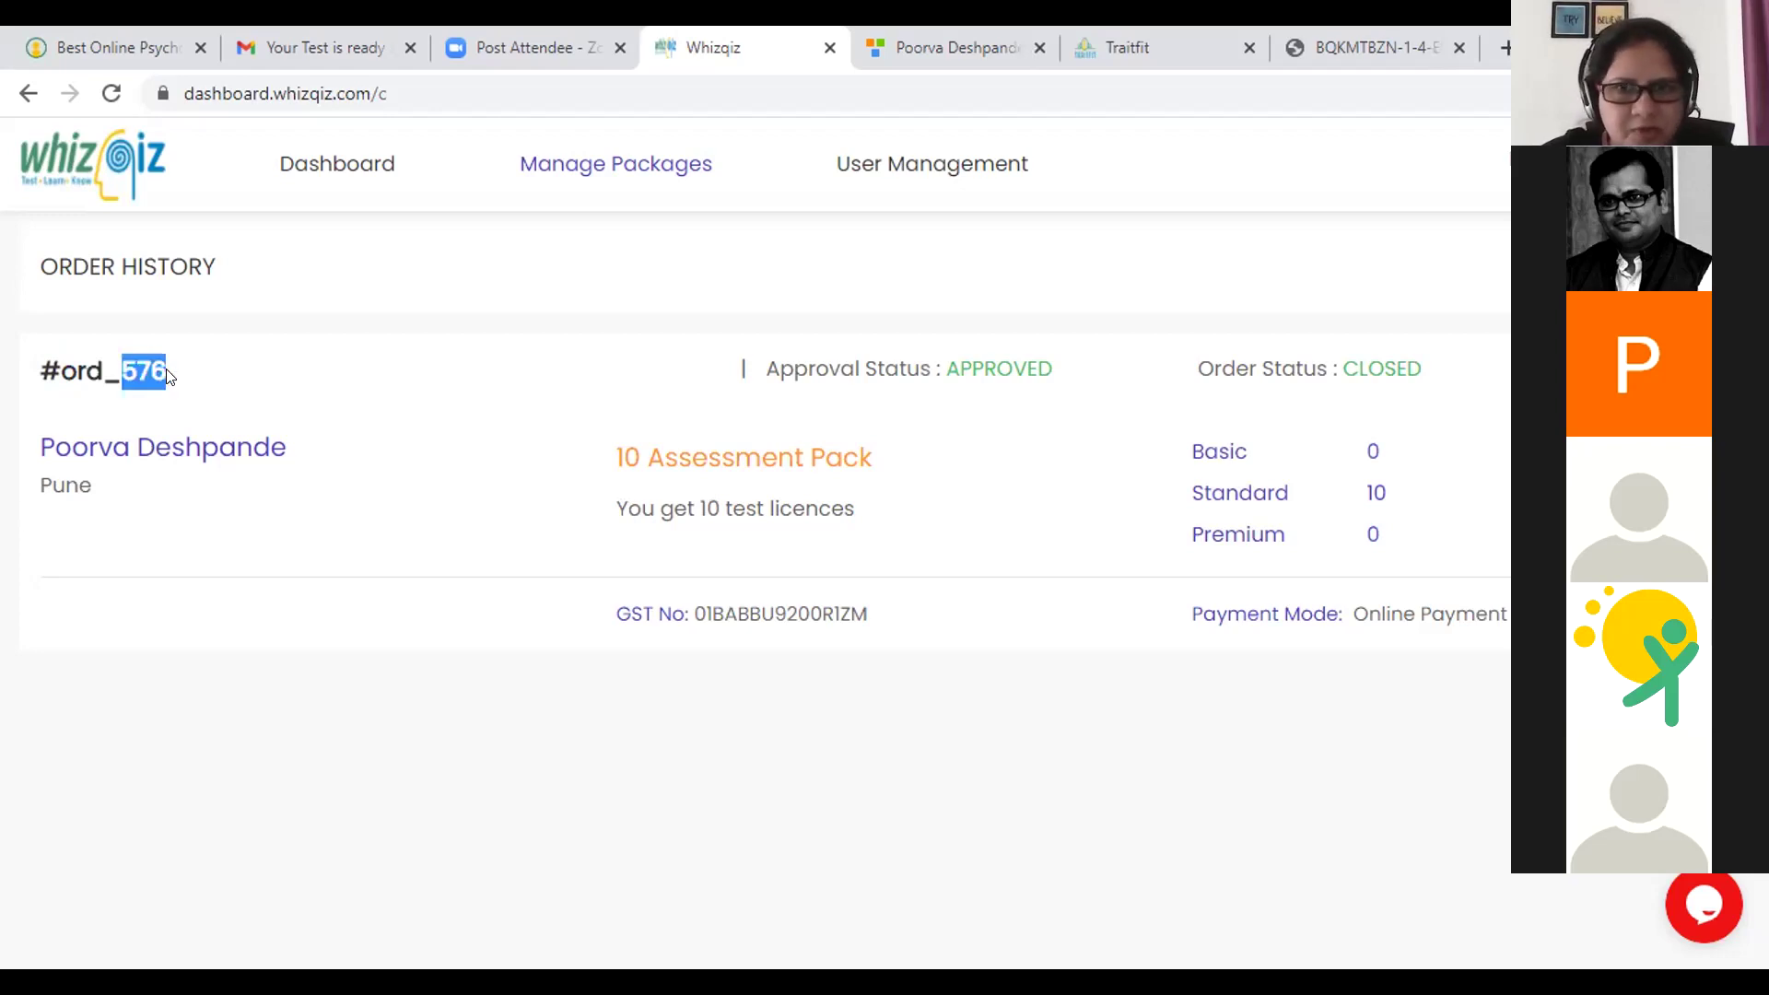
click(231, 374)
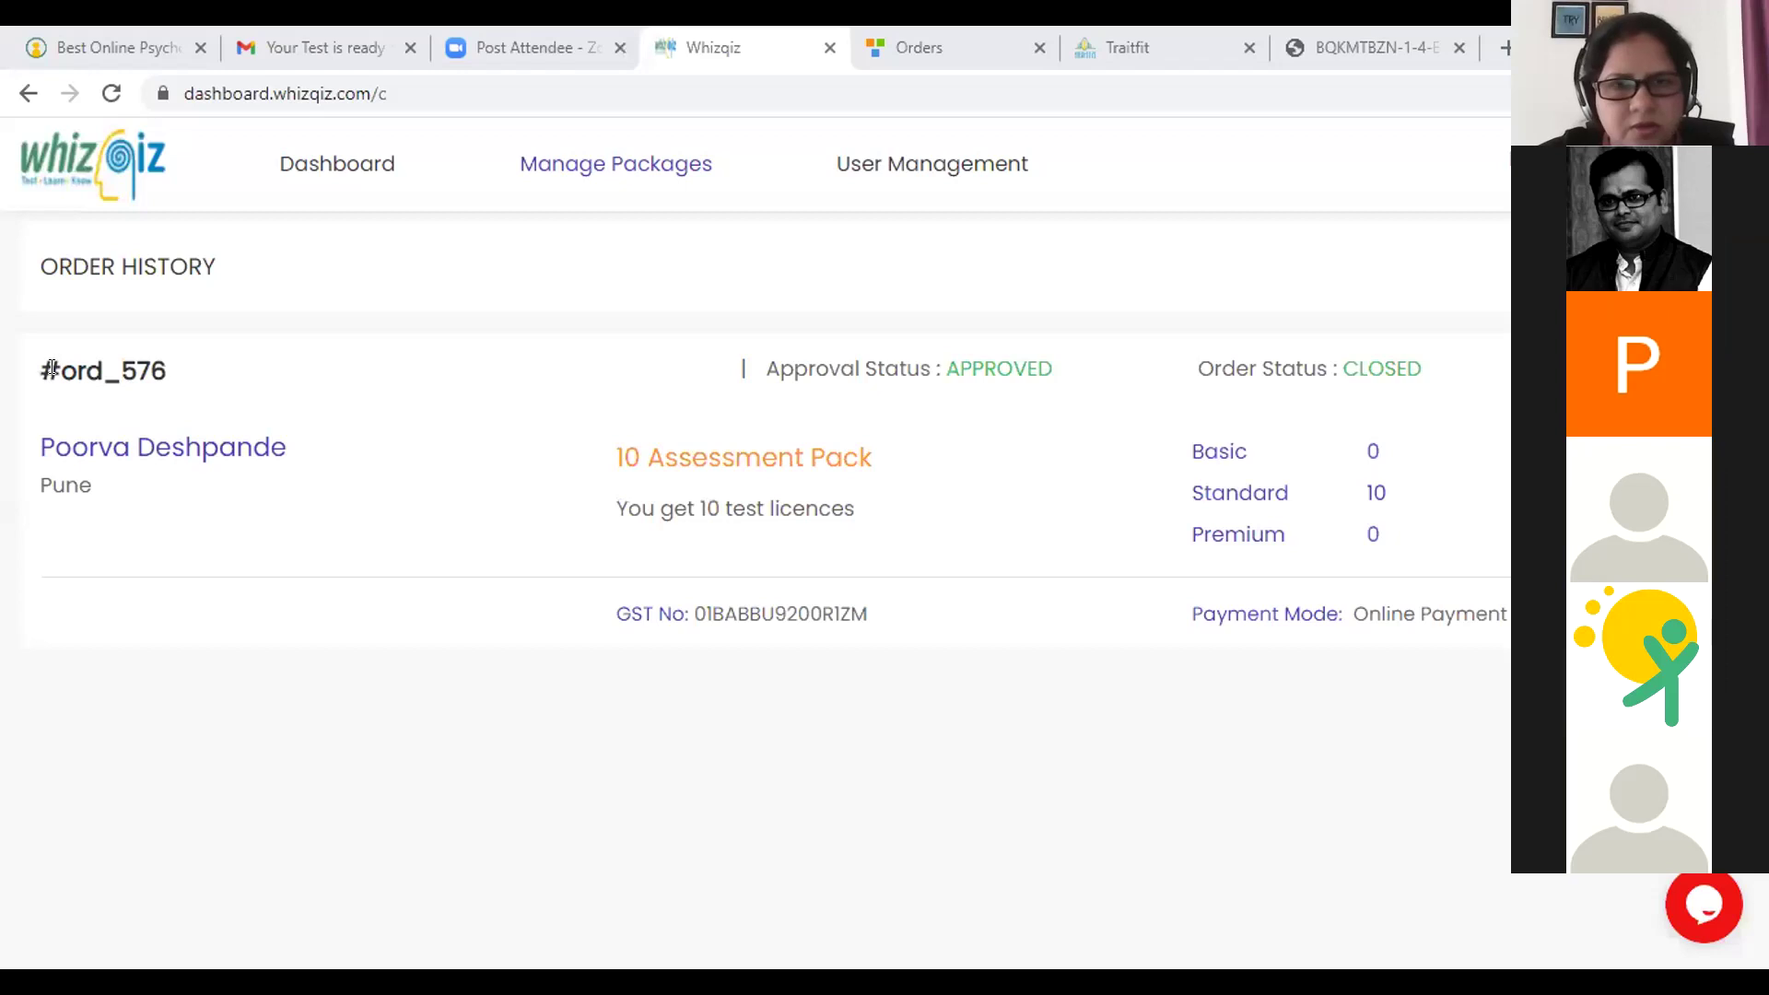
drag(53, 369, 180, 390)
click(181, 390)
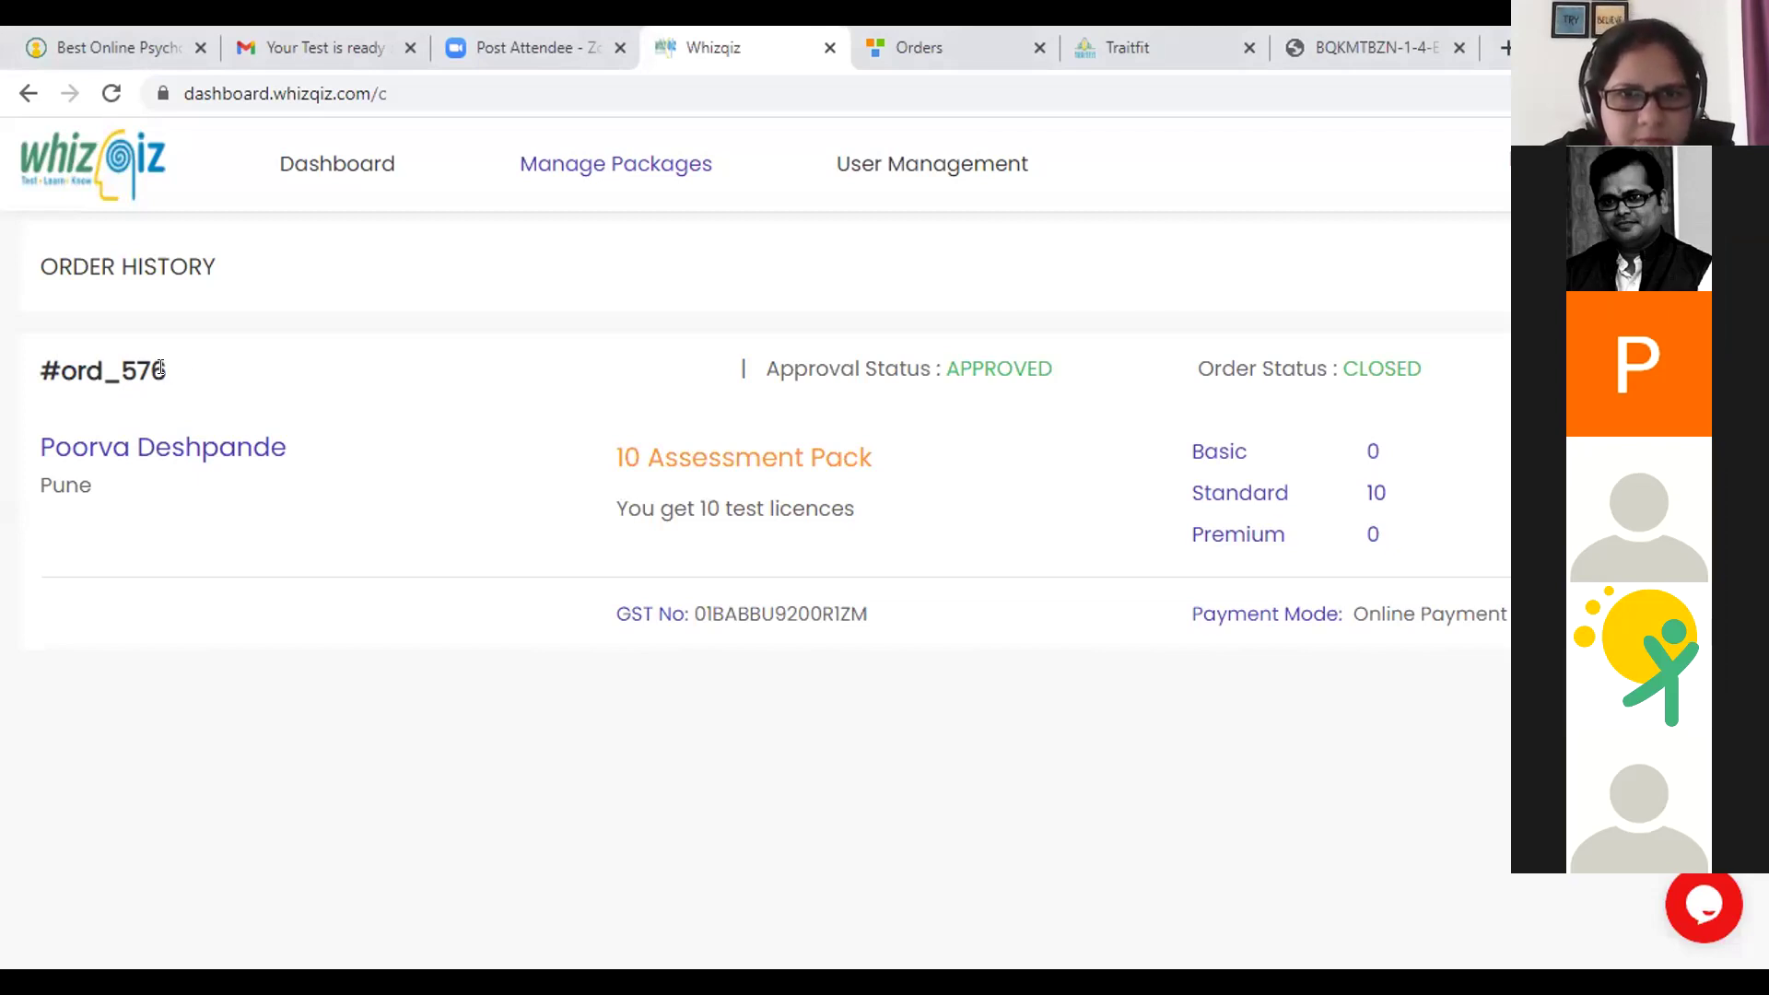
drag(160, 369, 58, 371)
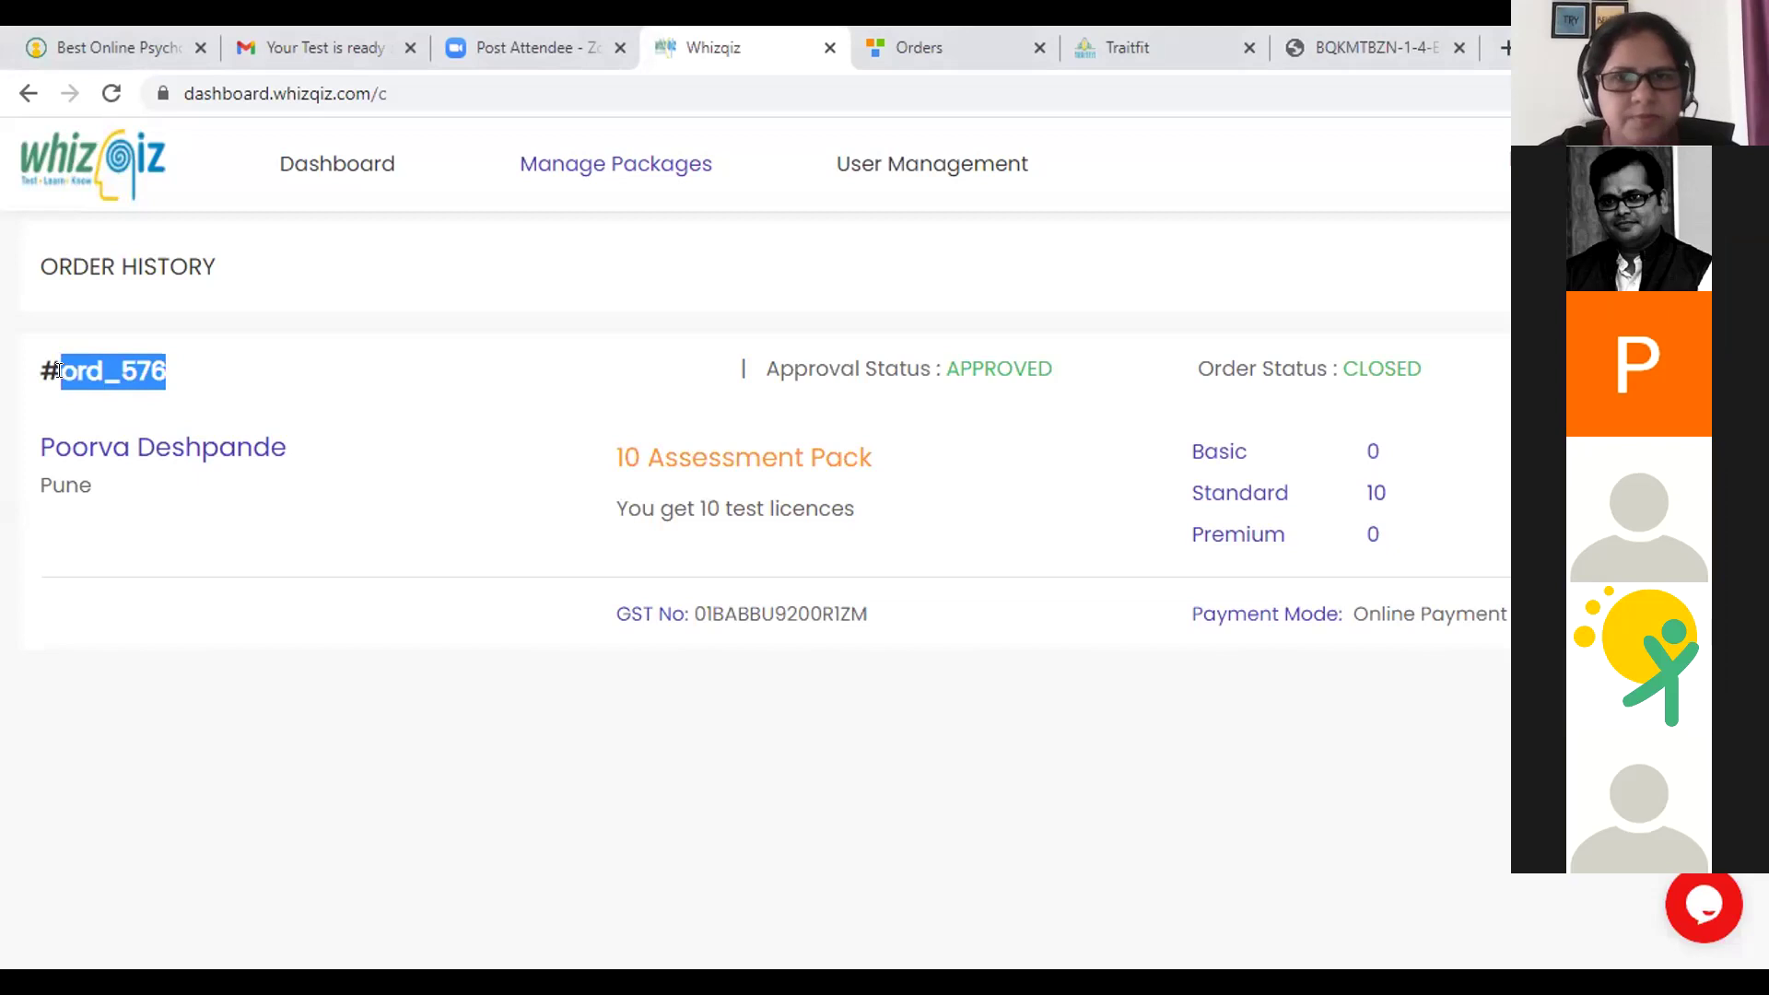
click(58, 371)
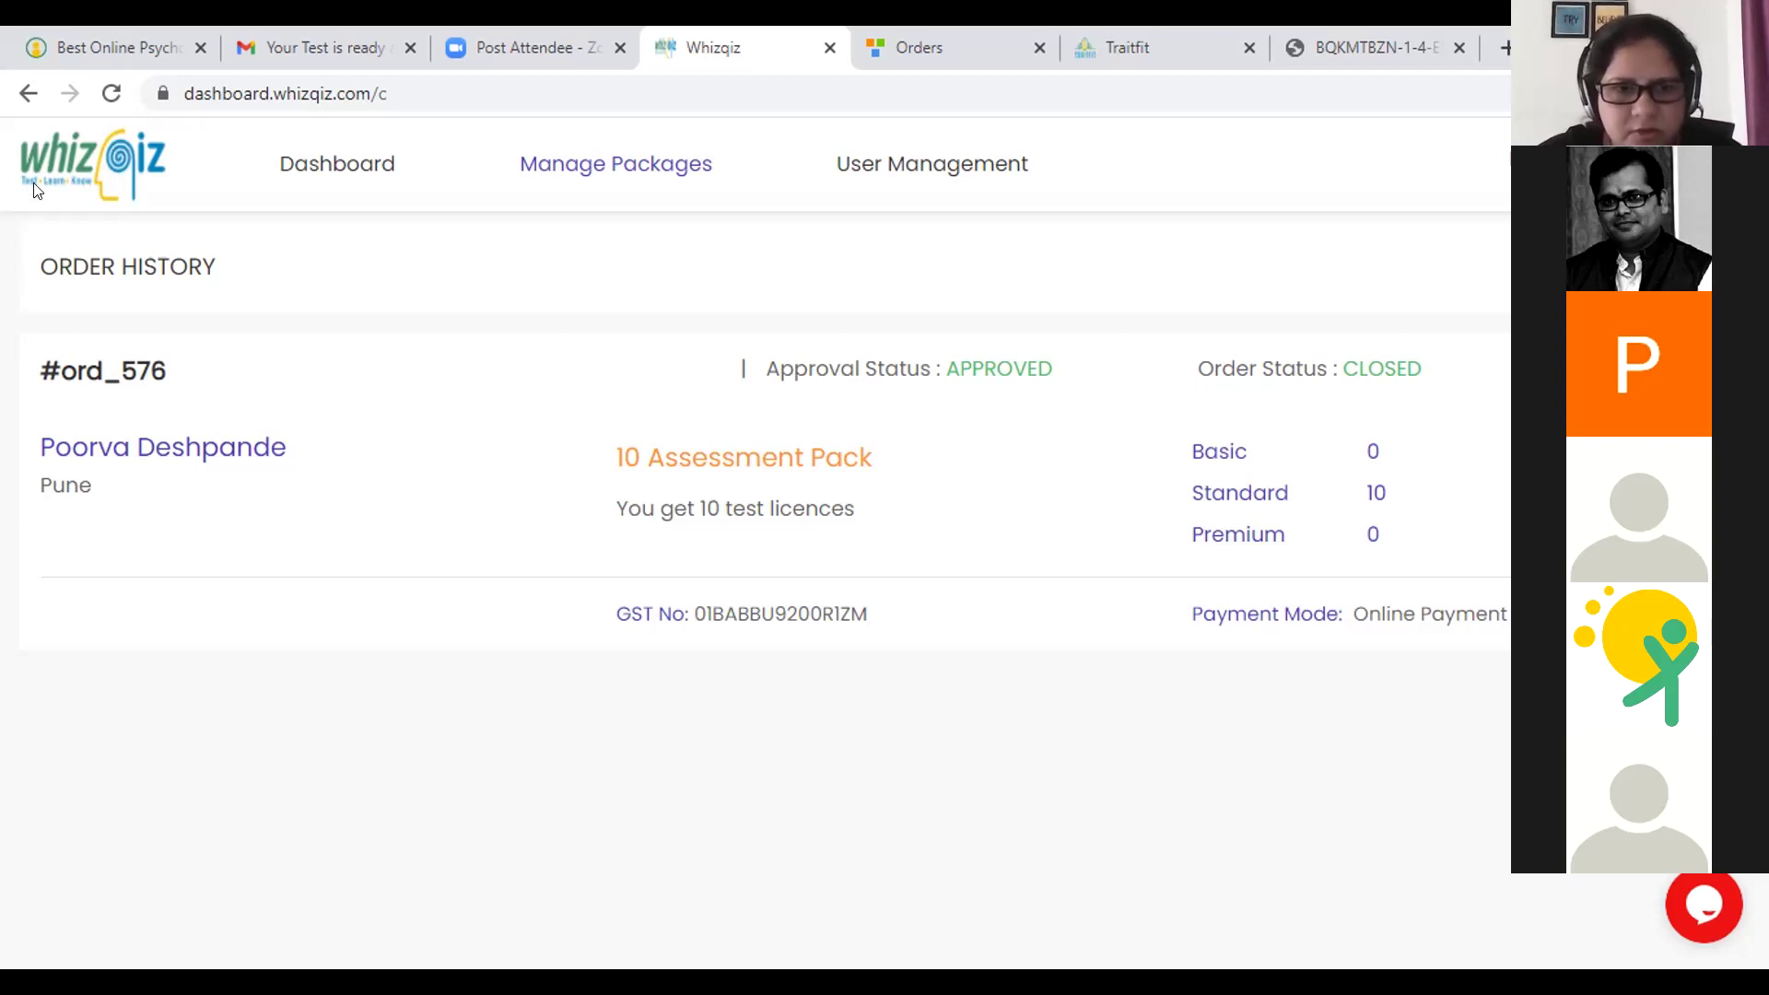
click(110, 91)
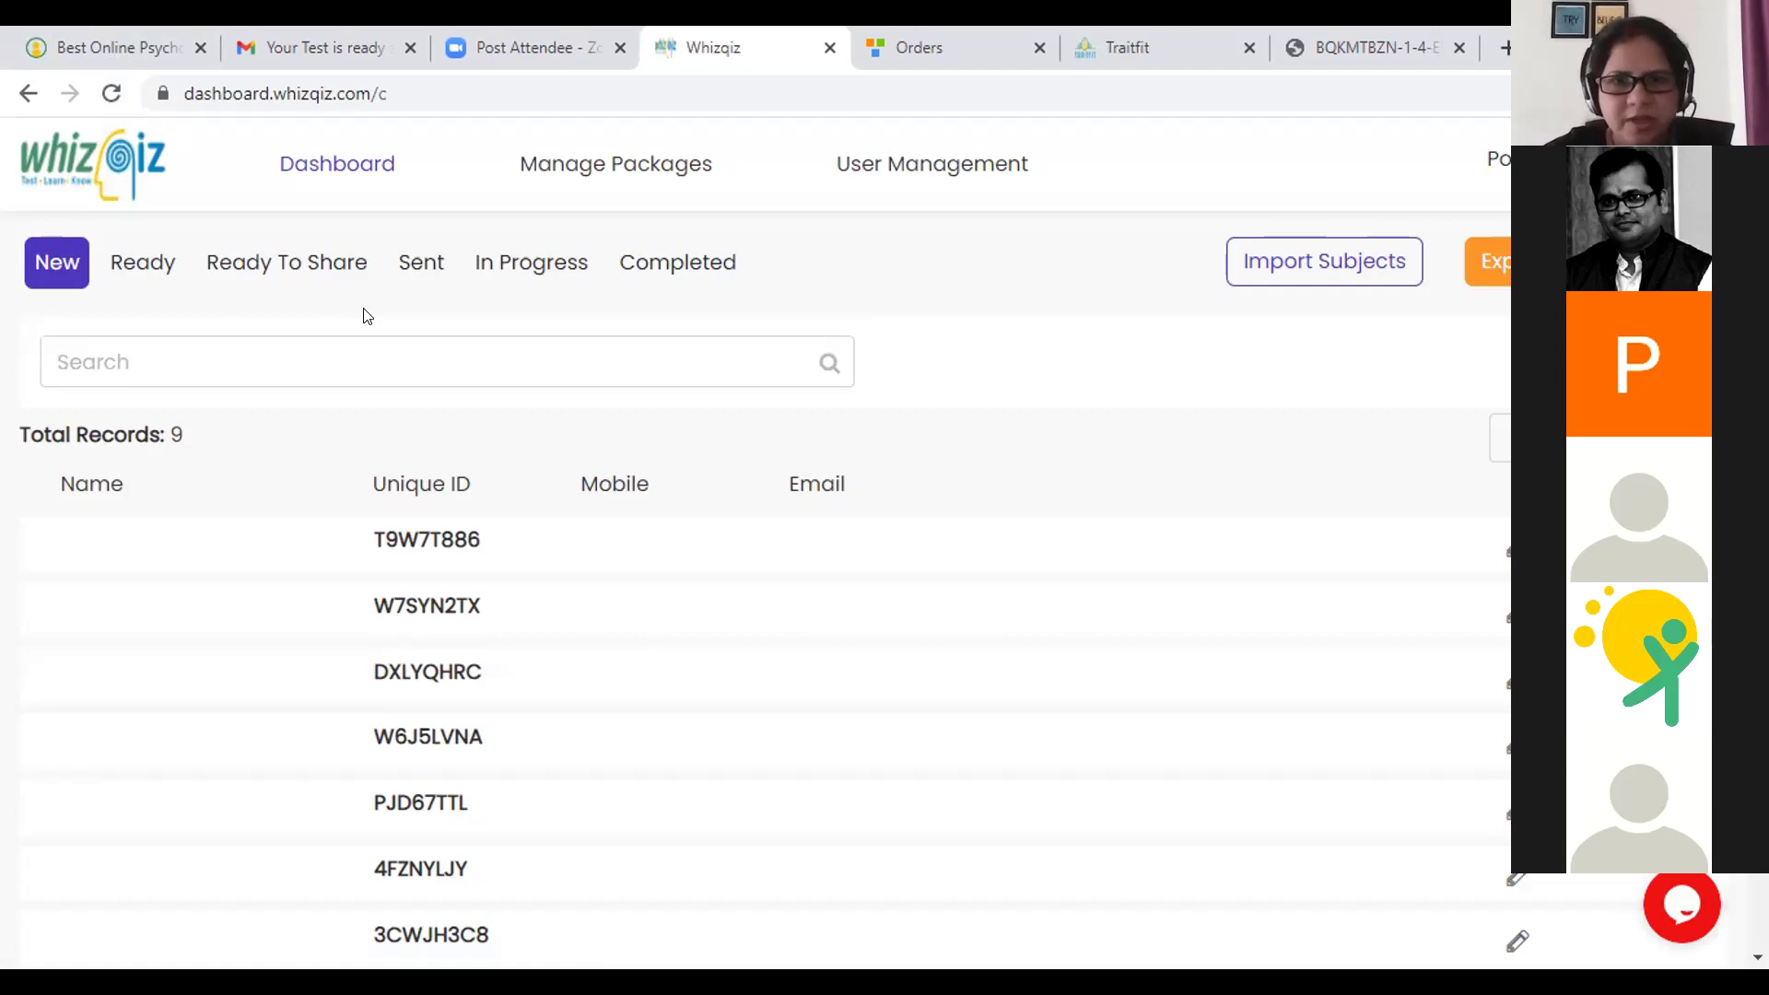
Start a 10 Assessment Pack order and autofill its GST field with a saved GST number.
click(599, 175)
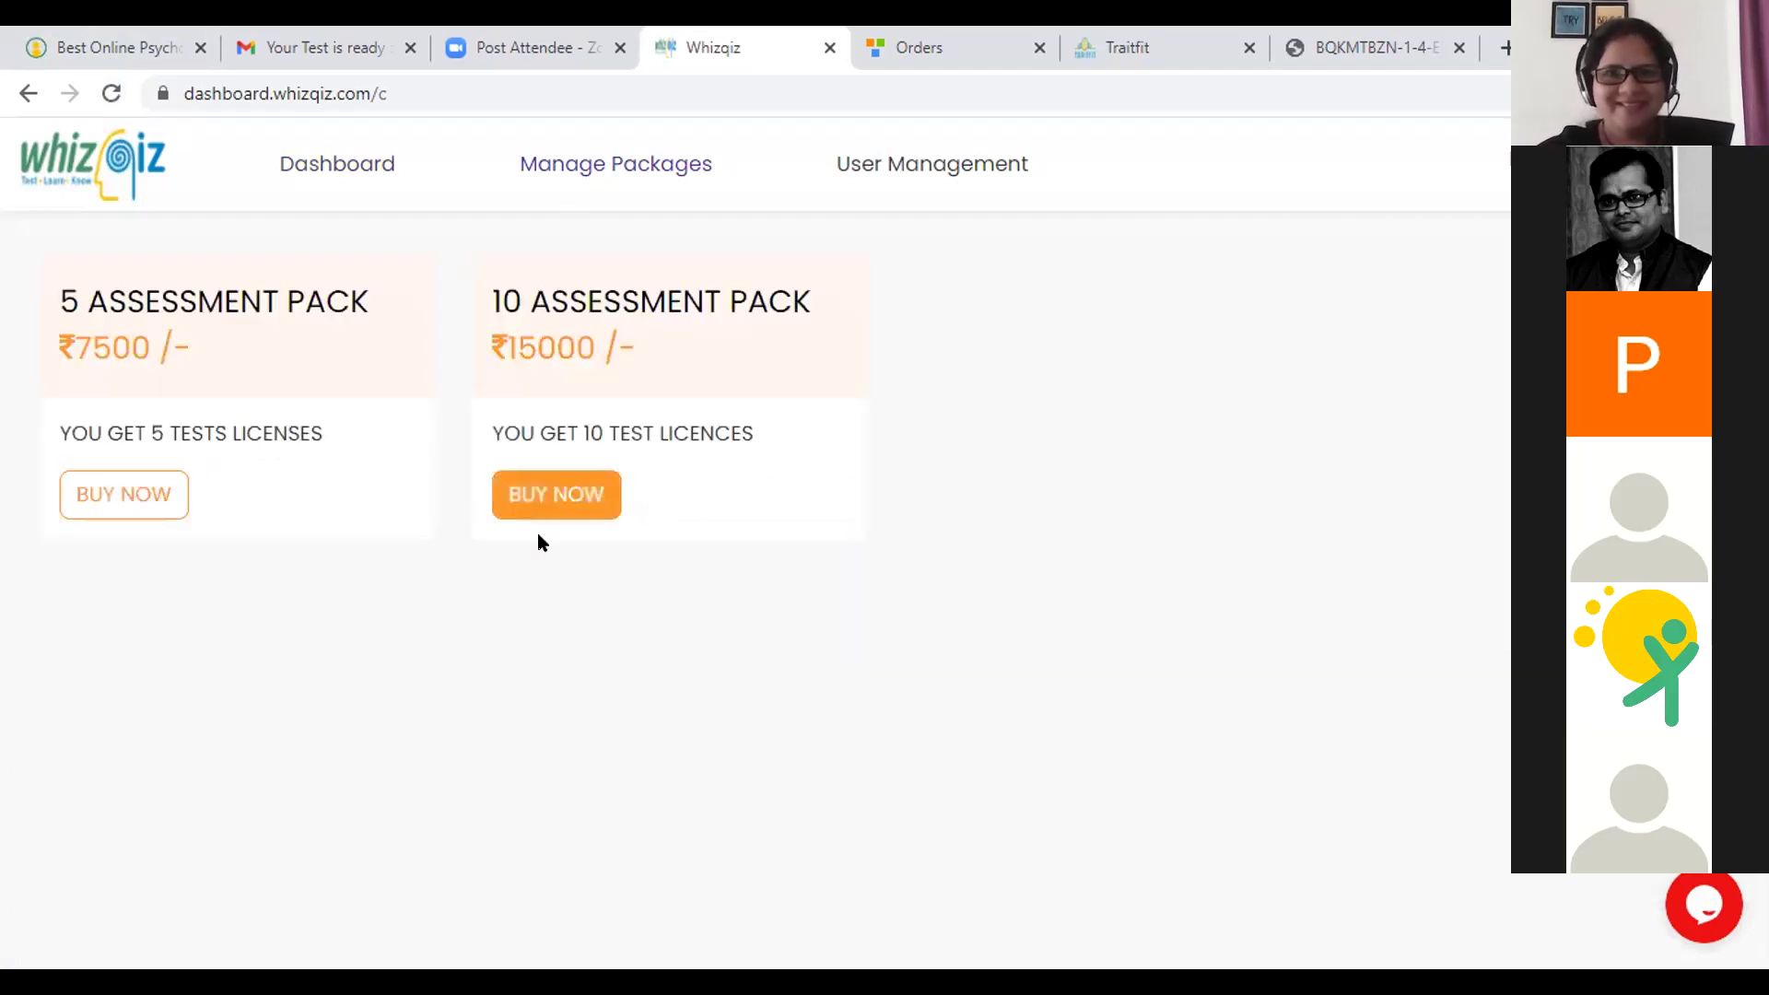
click(548, 505)
click(774, 682)
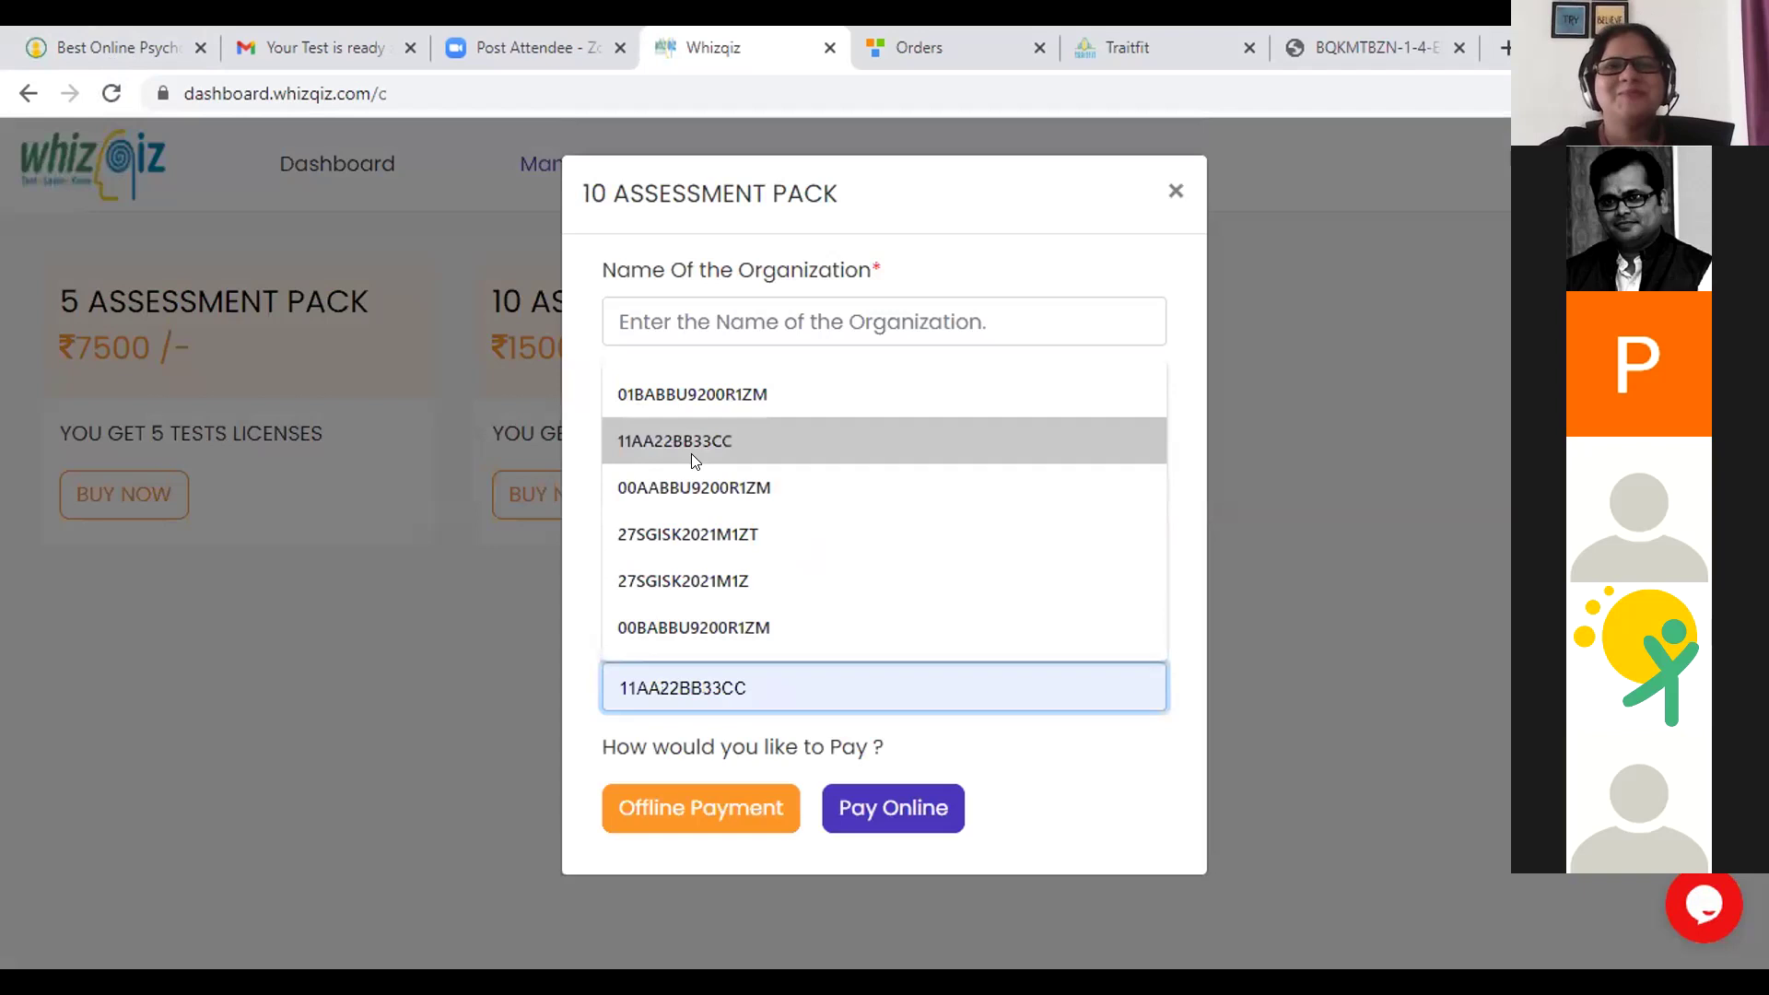
click(730, 403)
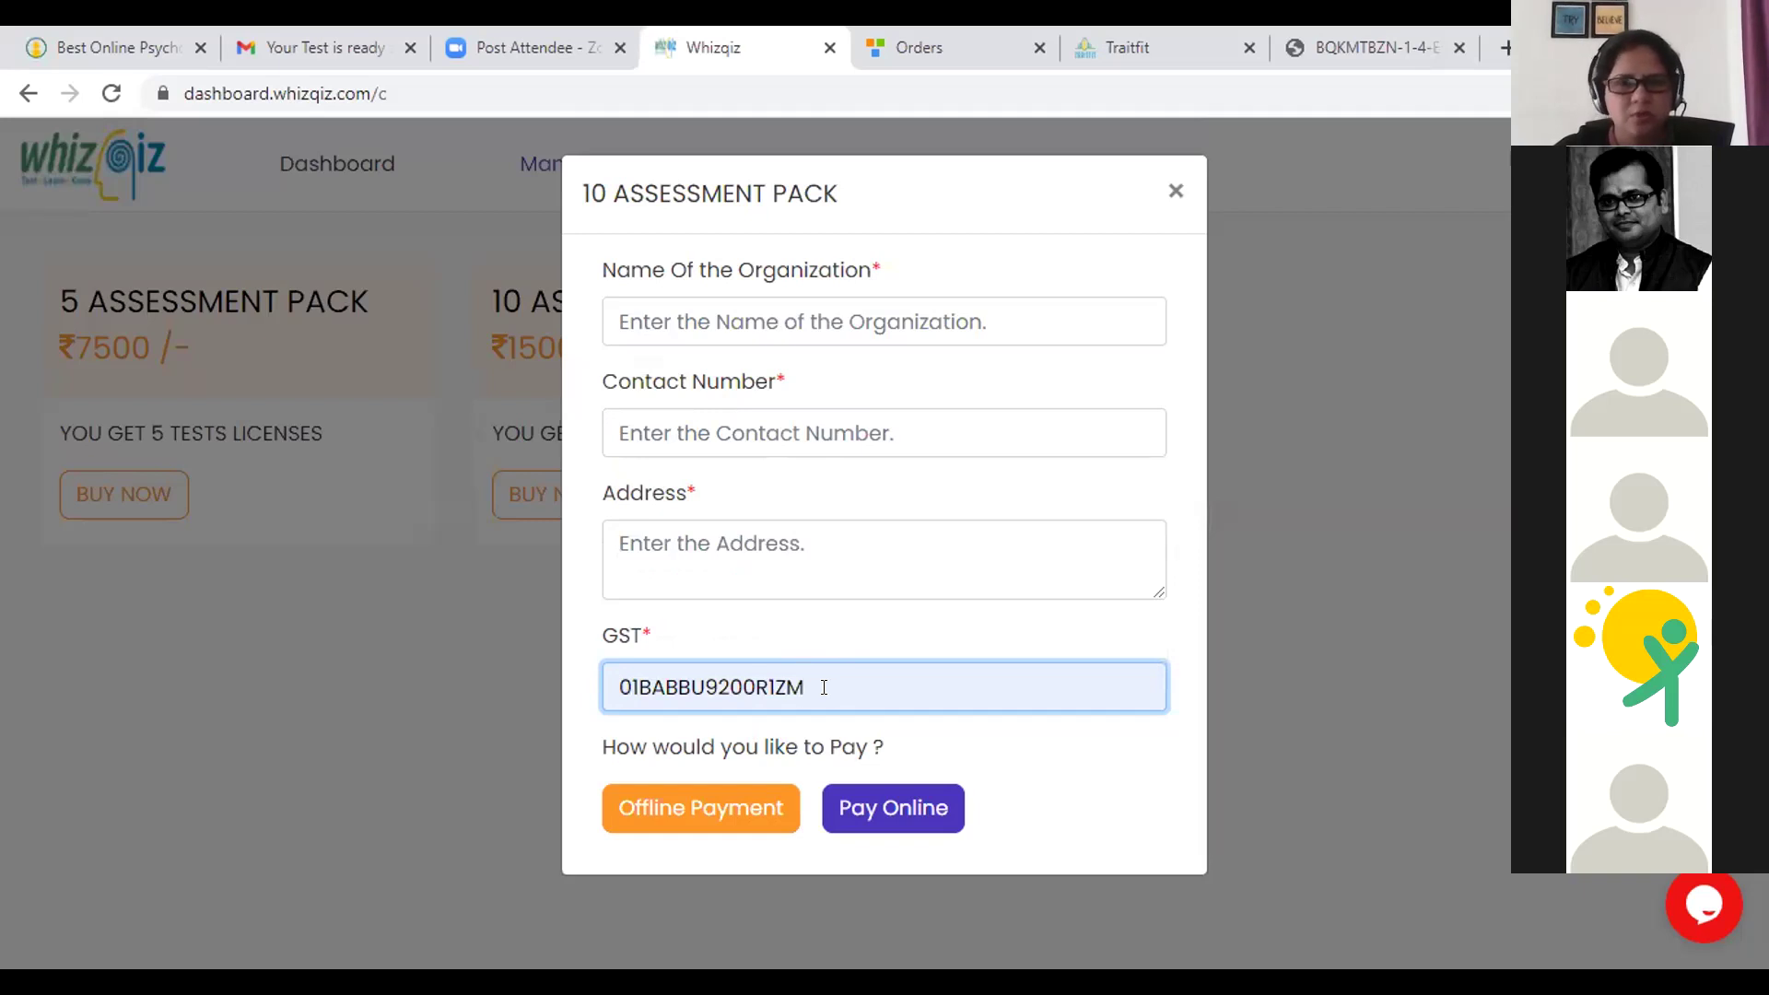
click(857, 643)
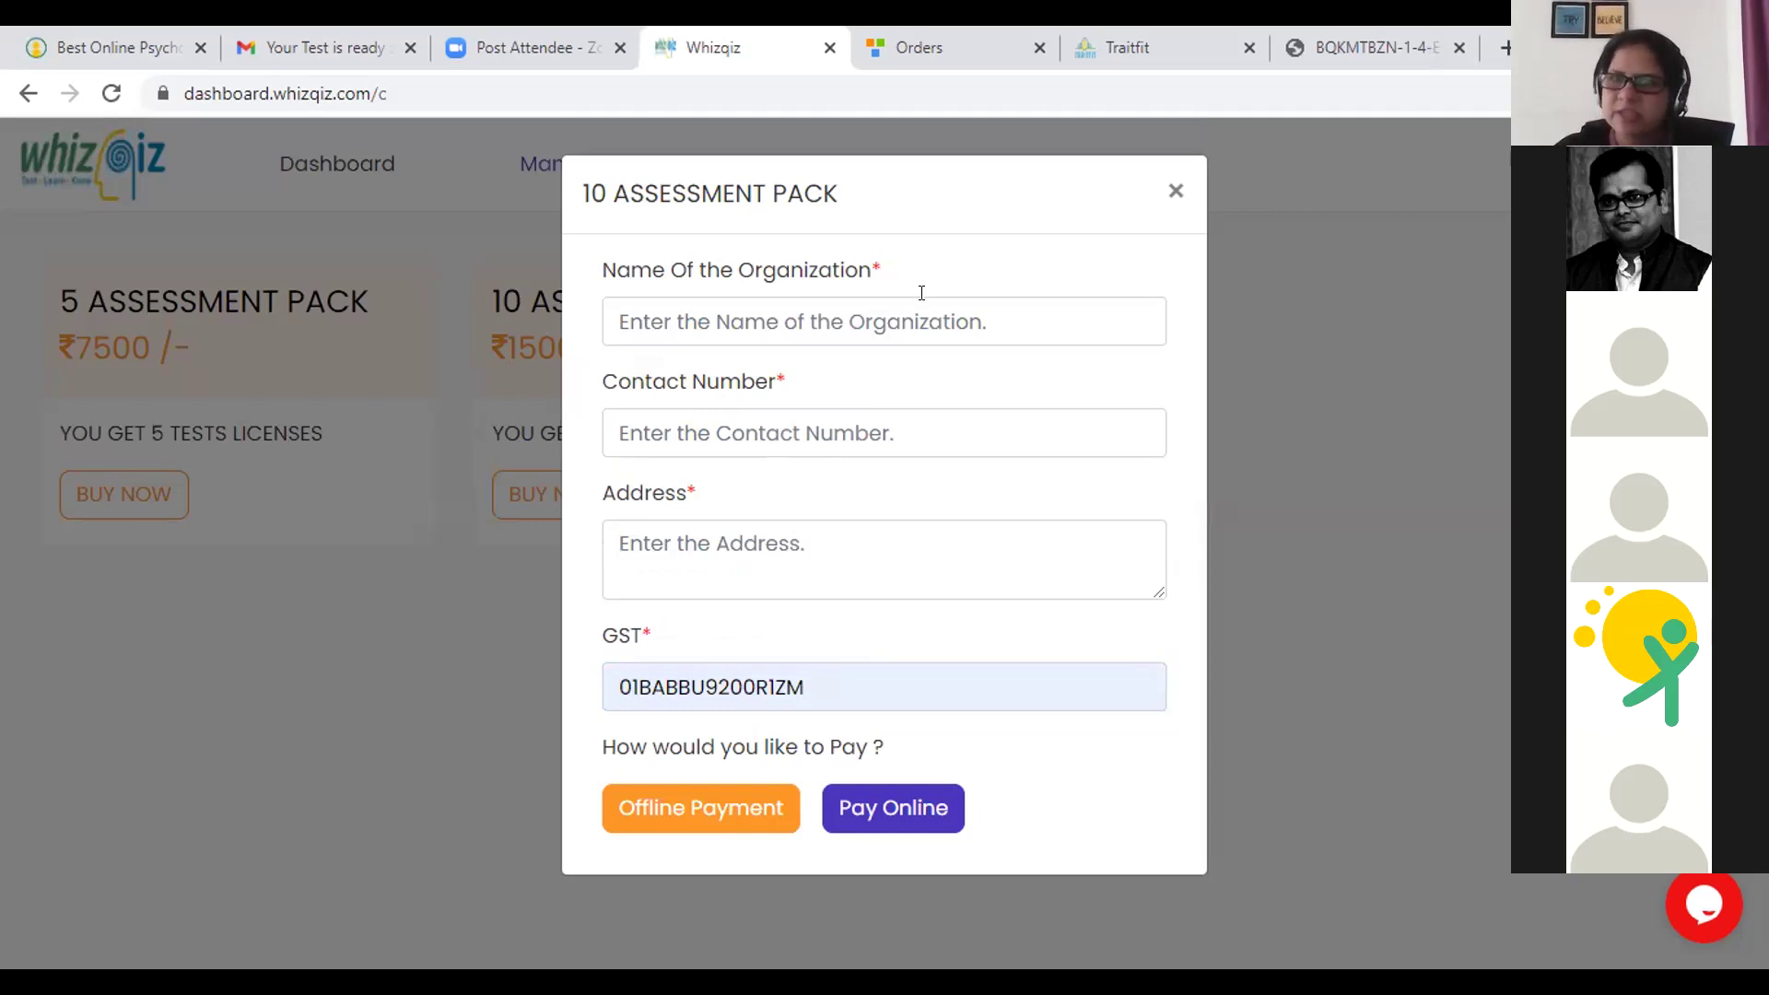
Close the 10 Assessment Pack order form unsubmitted, leaving both pack offers visible.
click(1172, 190)
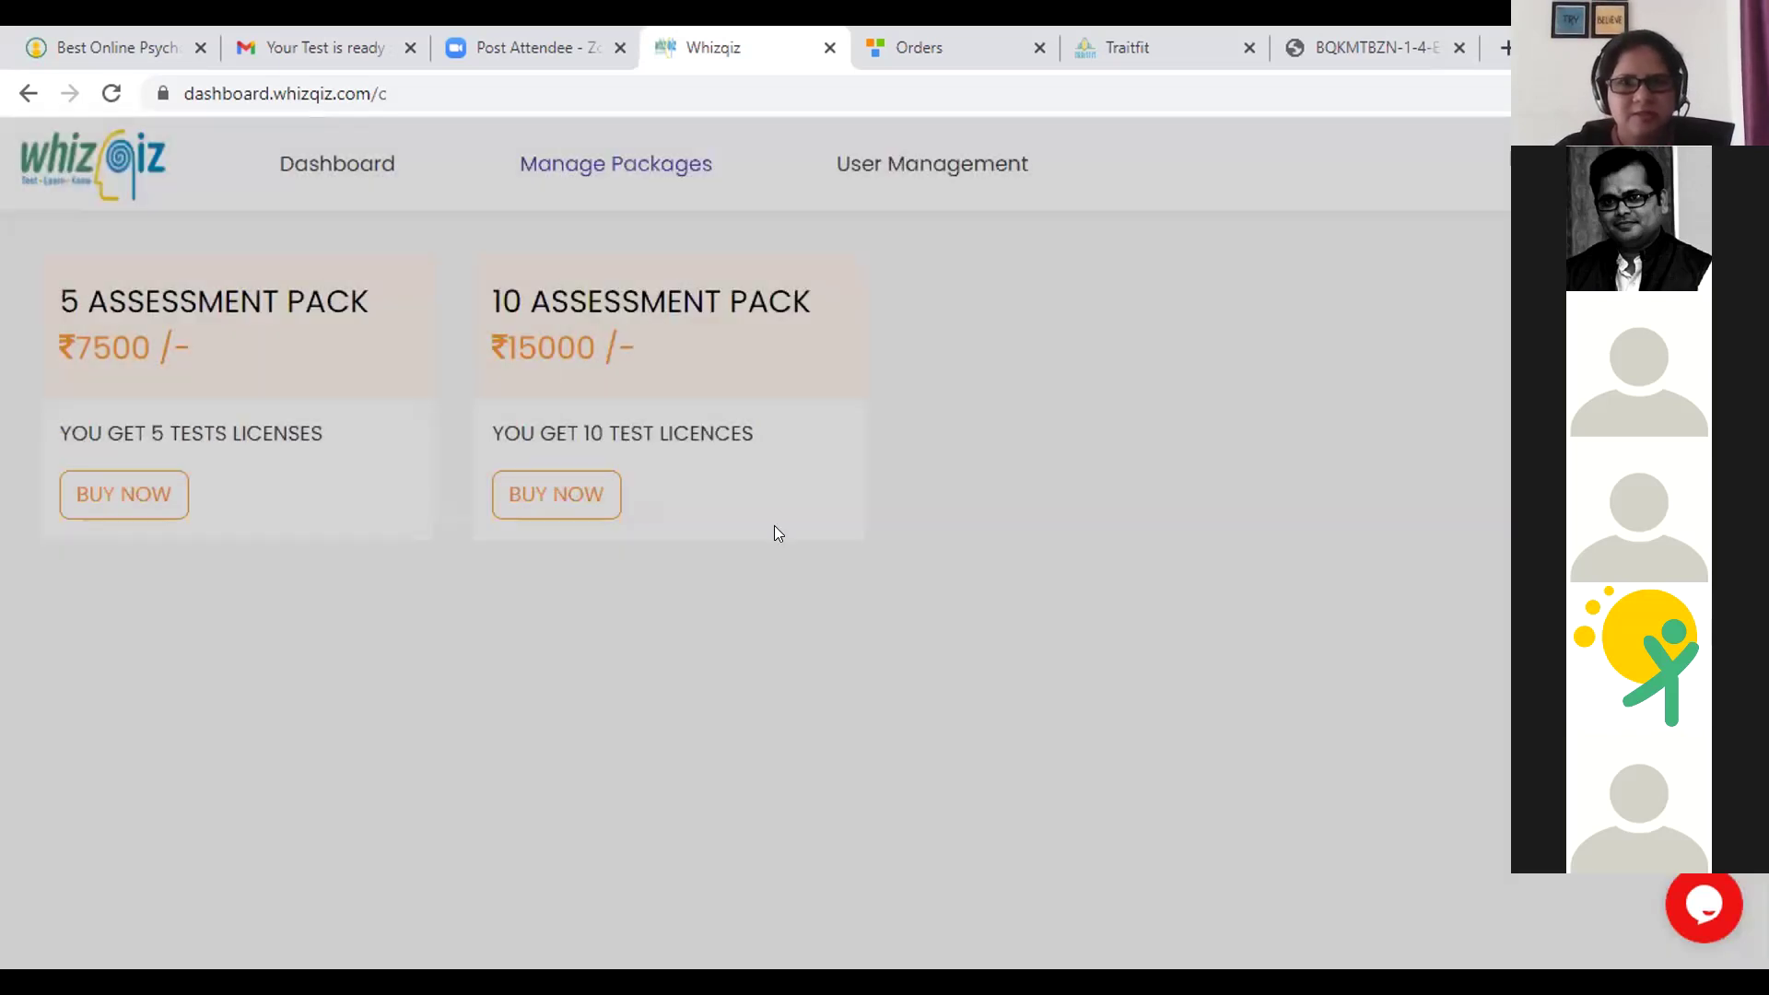
drag(760, 442, 680, 308)
click(1013, 418)
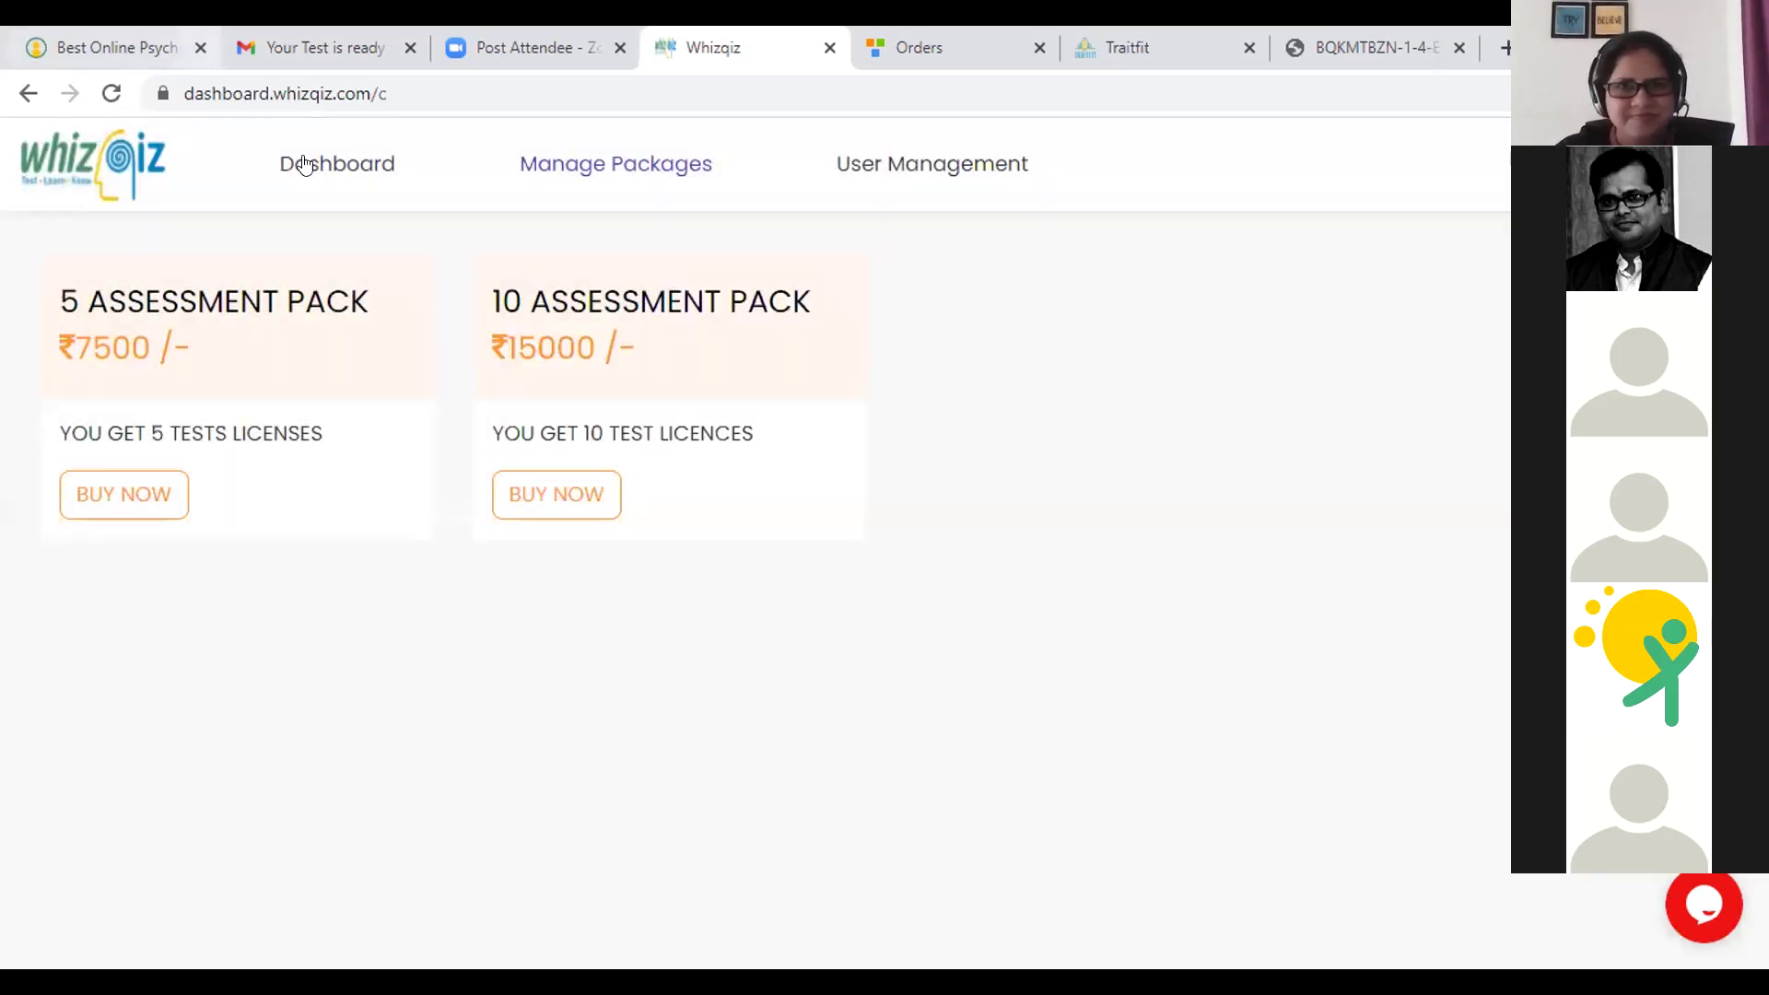
Return to the Dashboard and look over the New subjects list's 9 records.
click(329, 178)
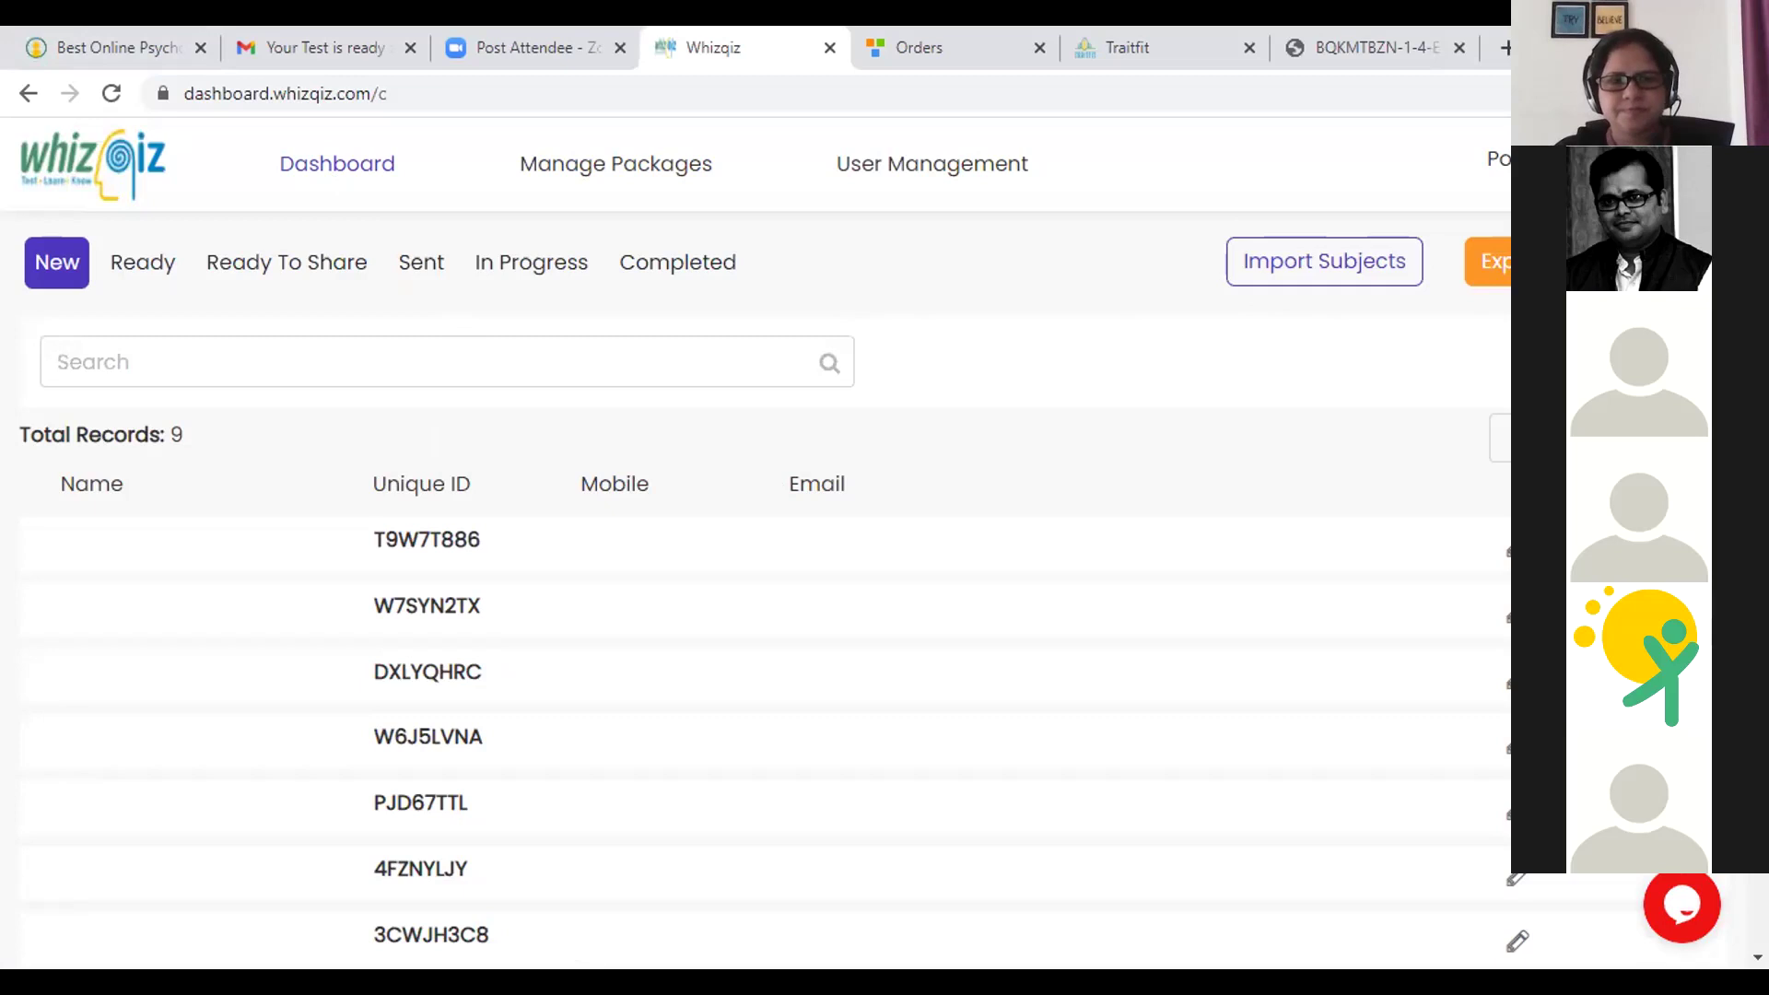
scroll(765, 543, down, 1)
scroll(765, 544, up, 1)
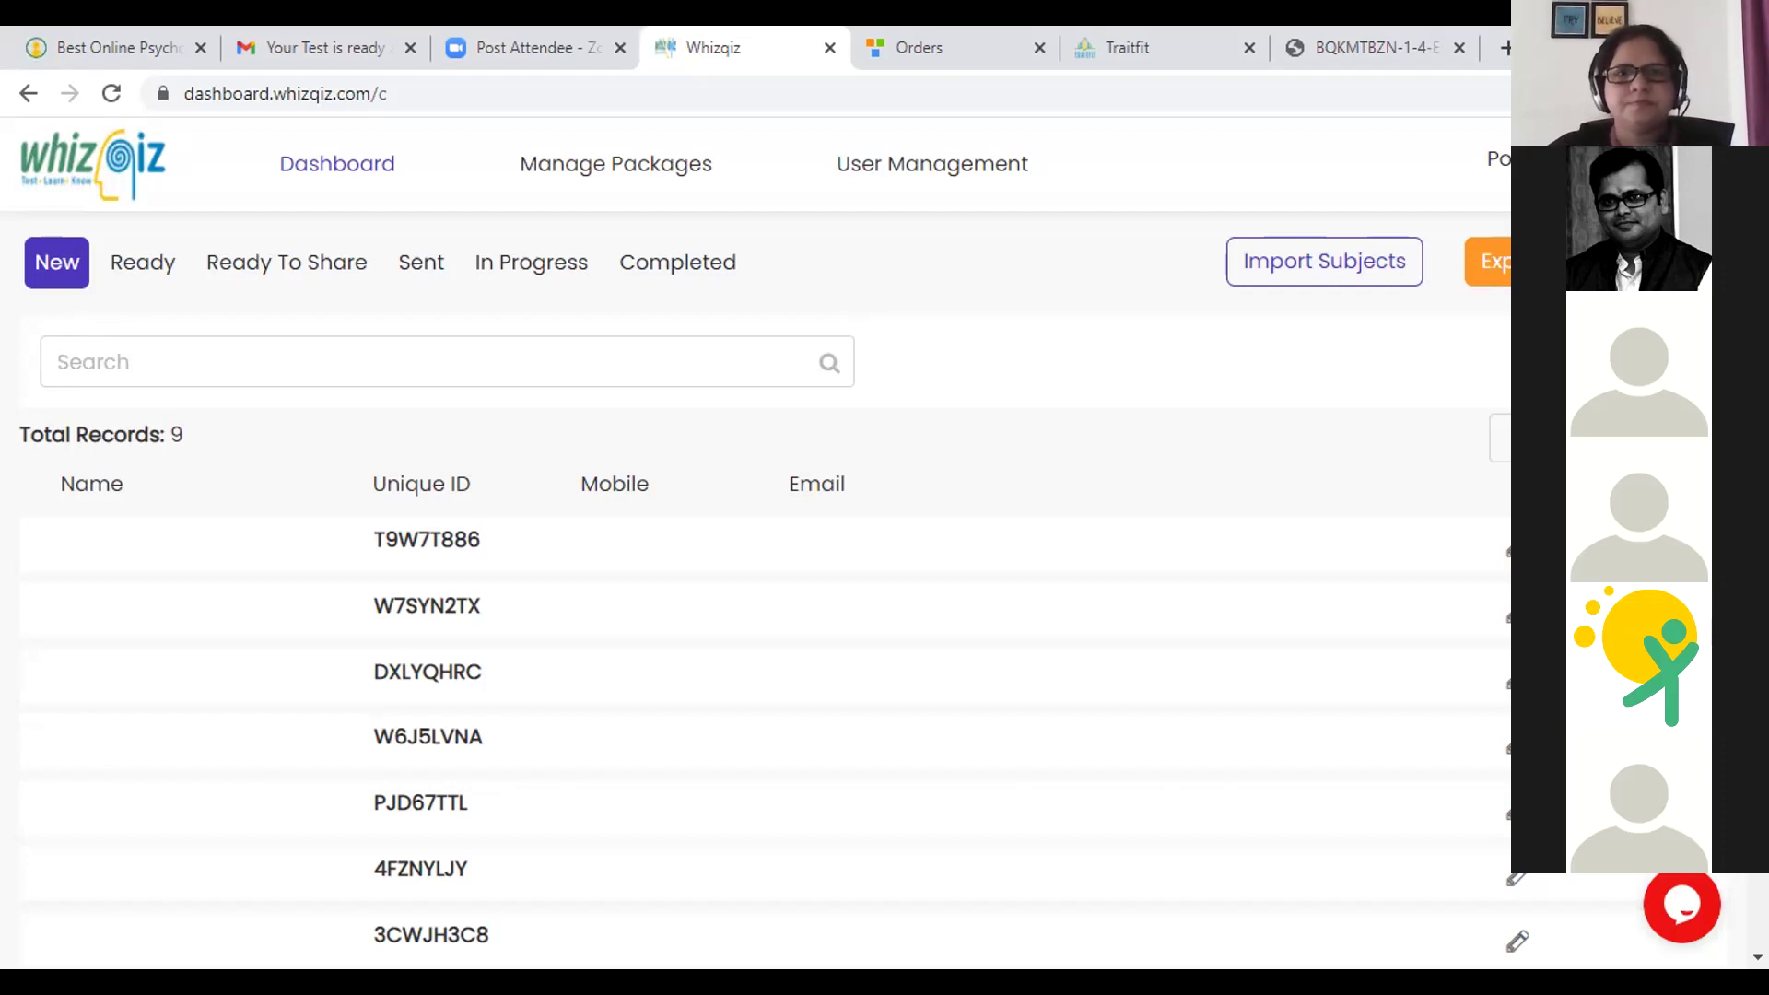
click(1397, 247)
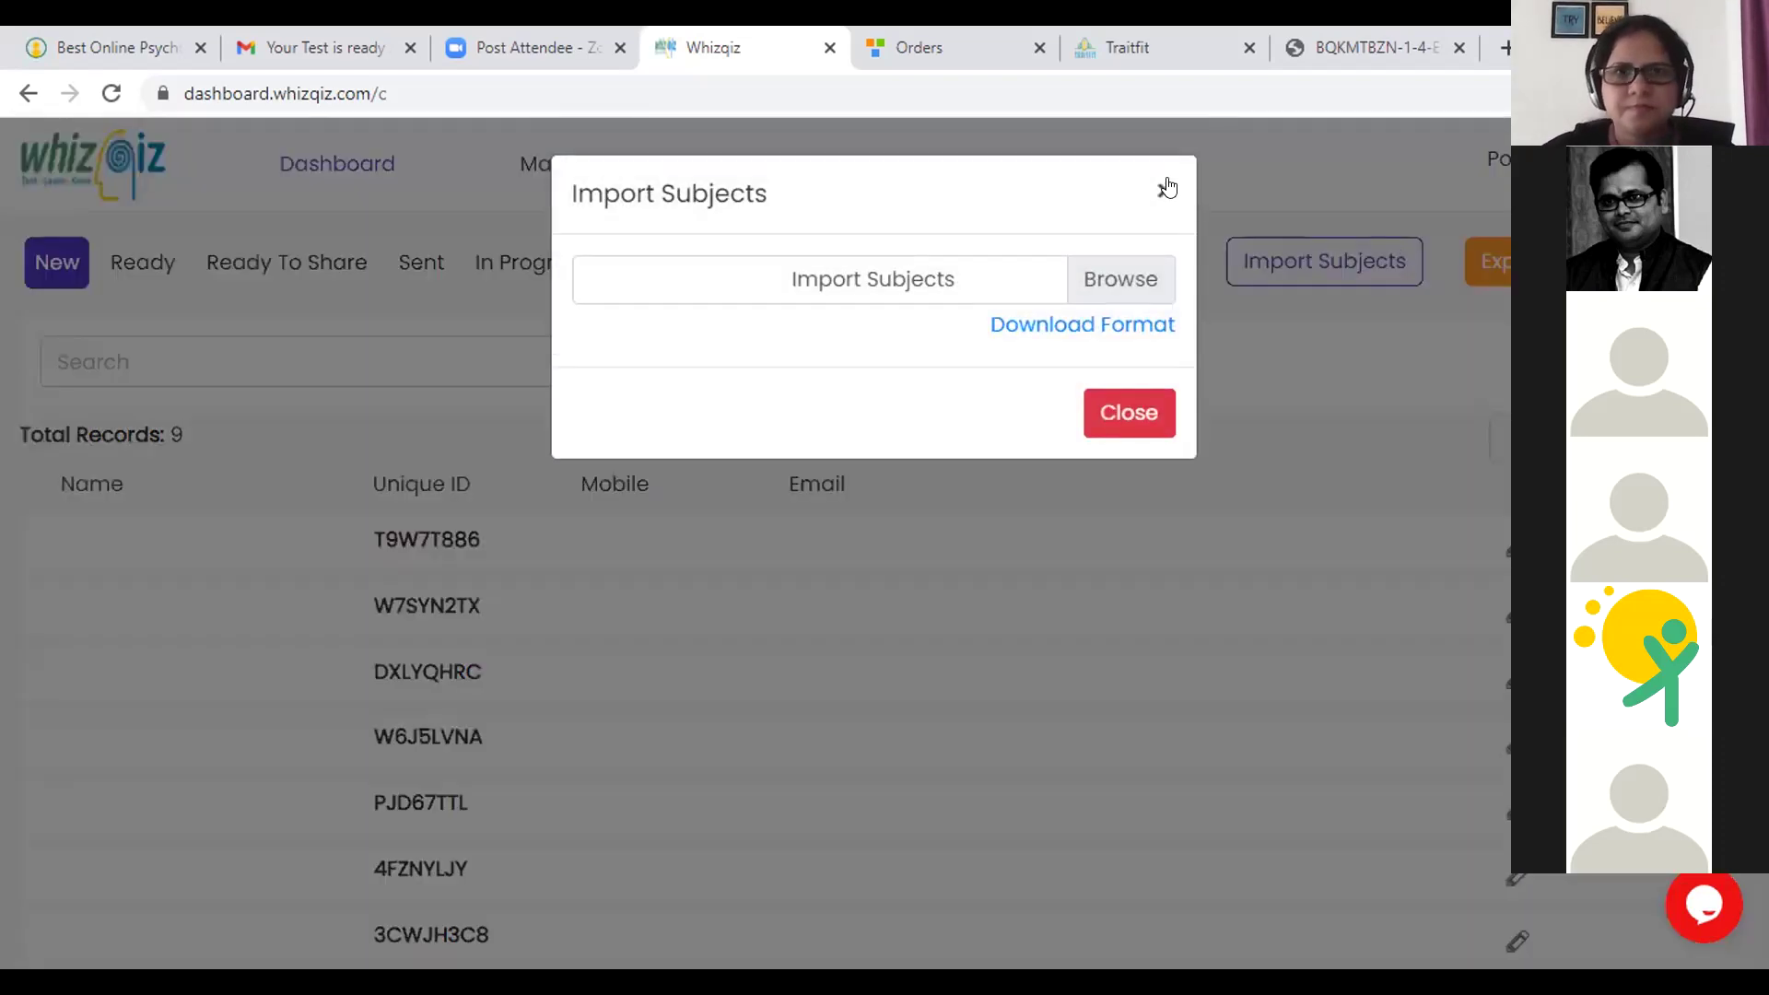
click(1166, 188)
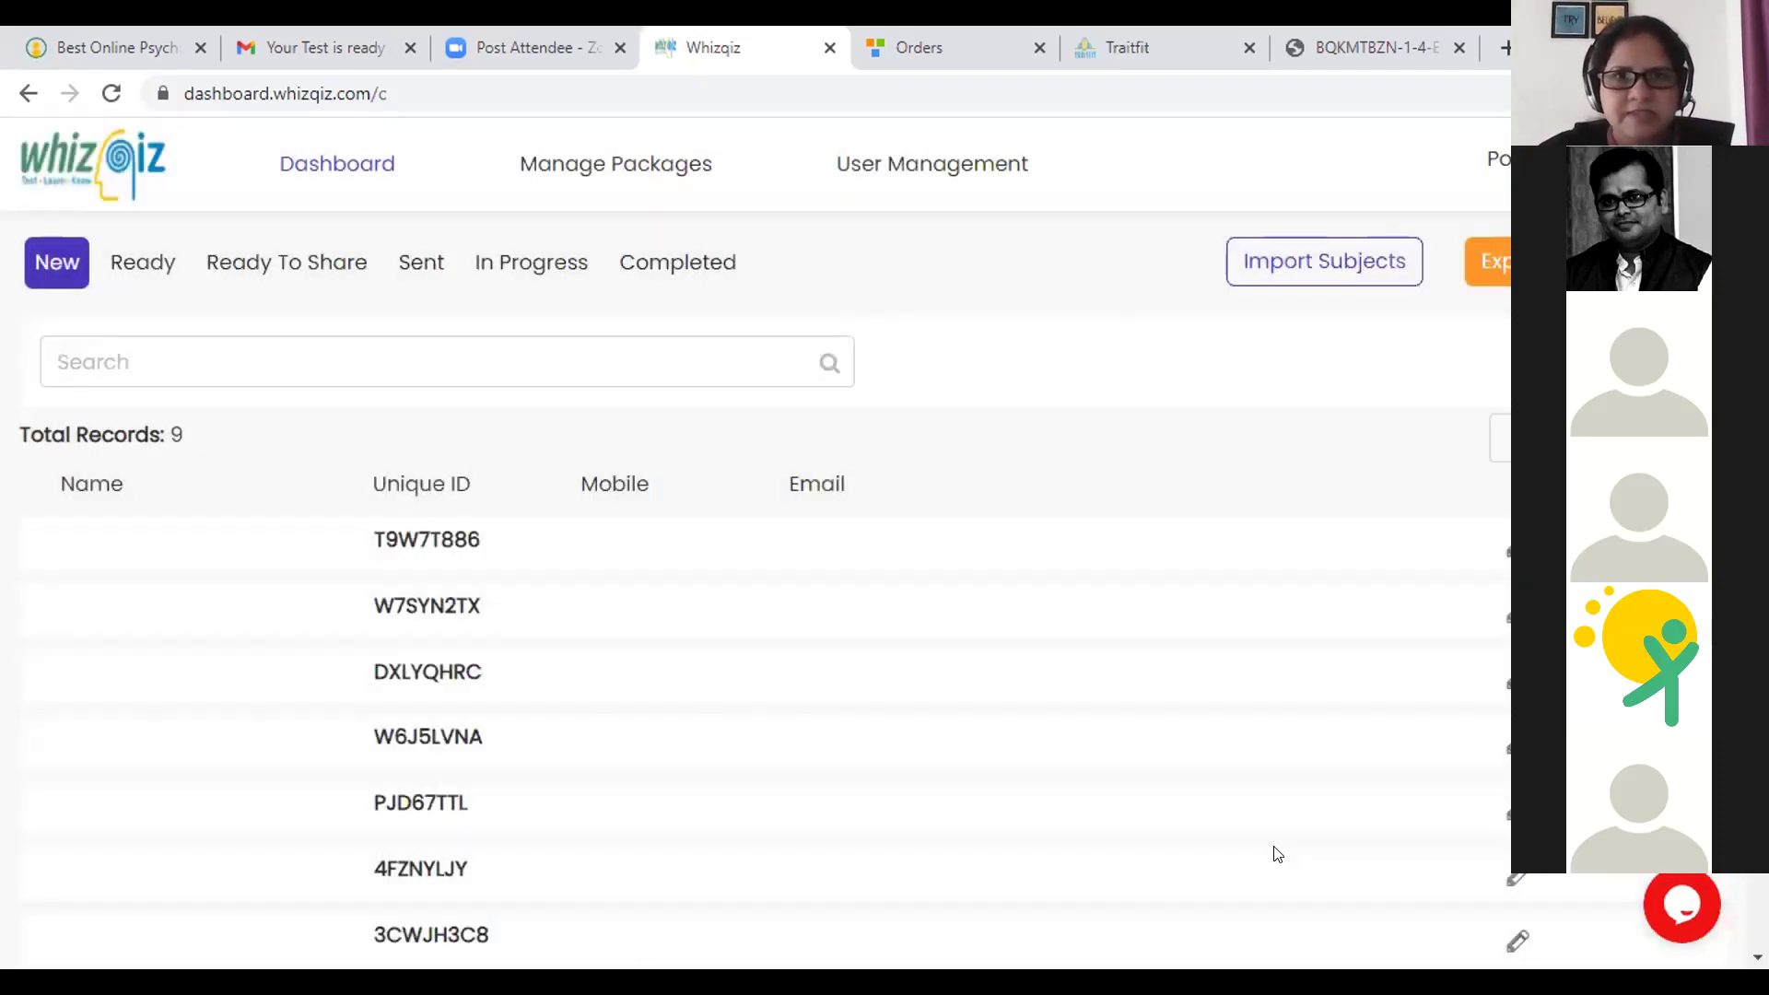
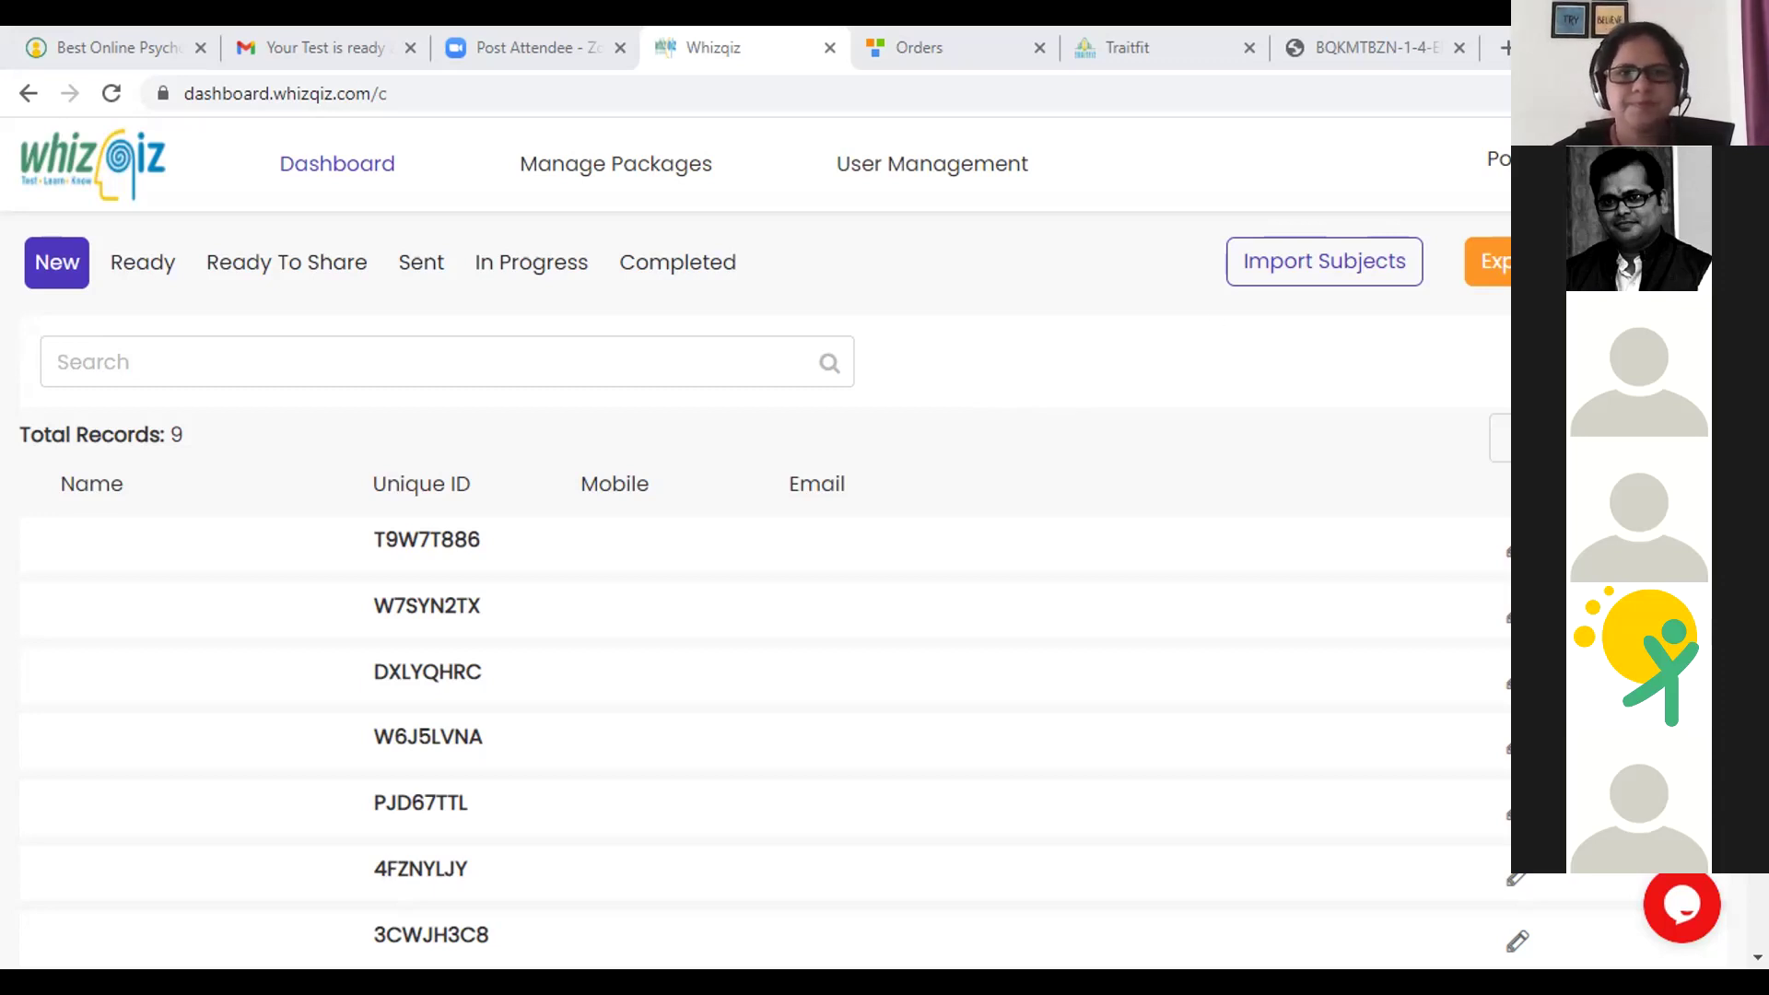
Scroll down the dashboard's New subjects list and back up to review it.
scroll(755, 553, down, 2)
scroll(756, 553, up, 2)
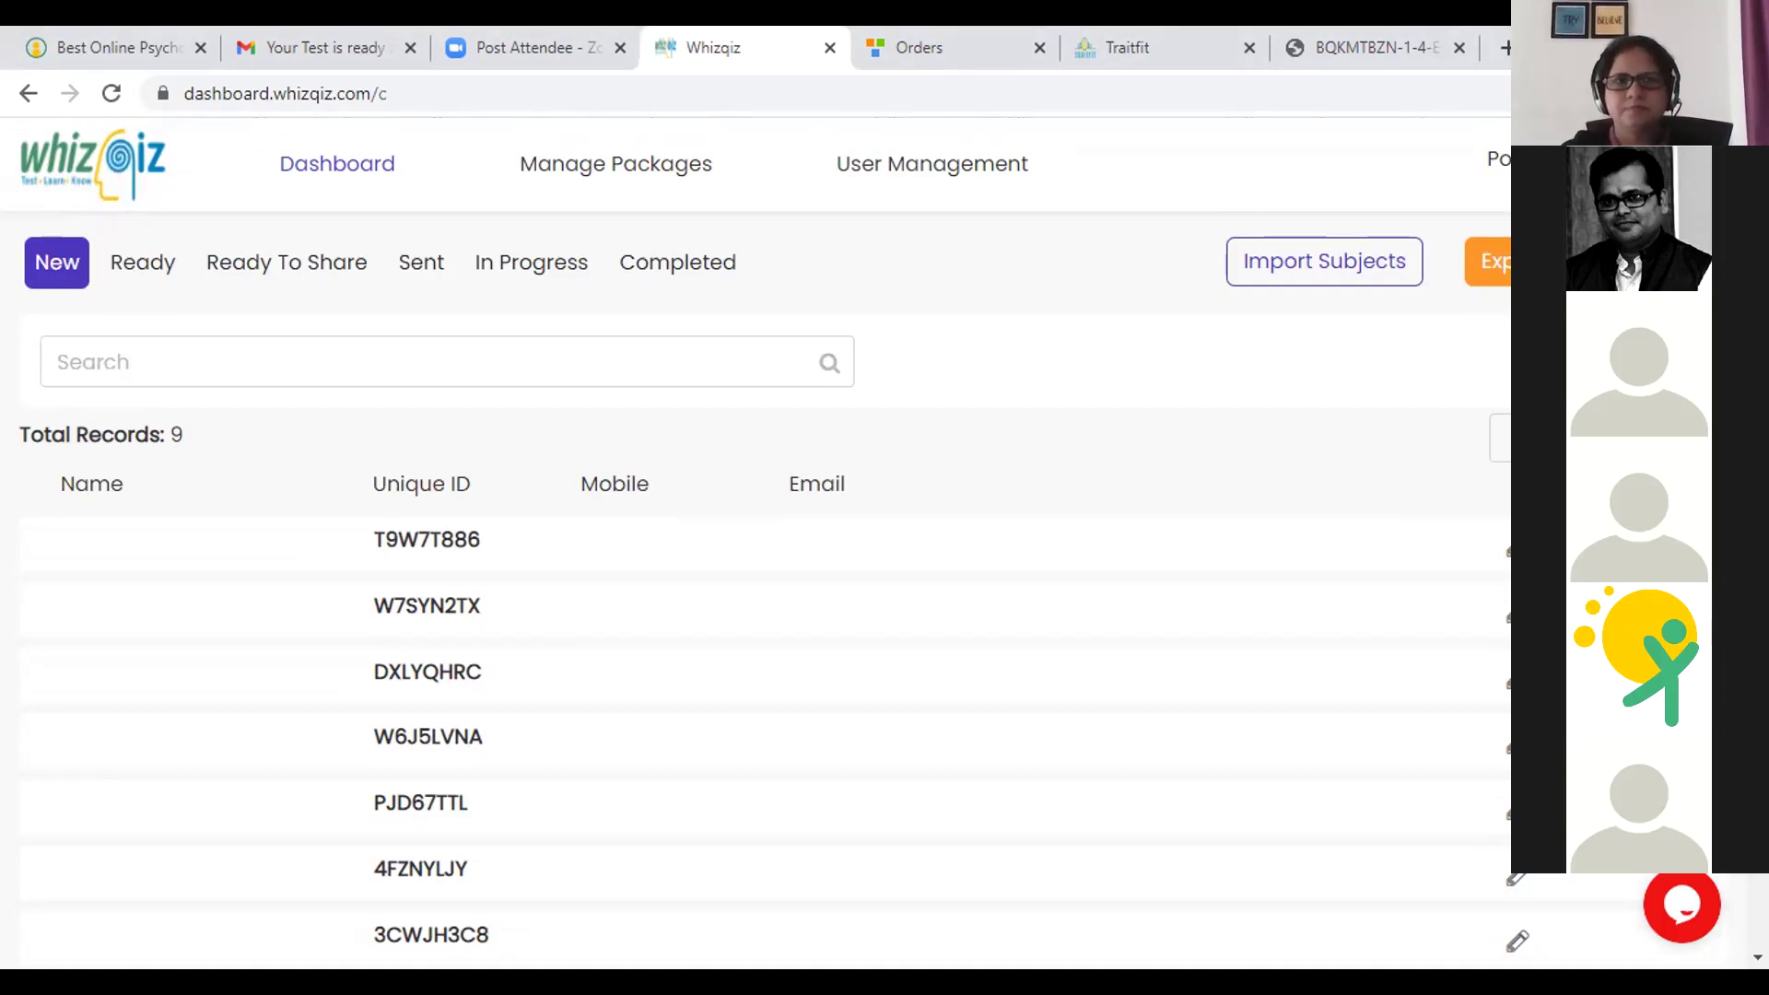
click(670, 163)
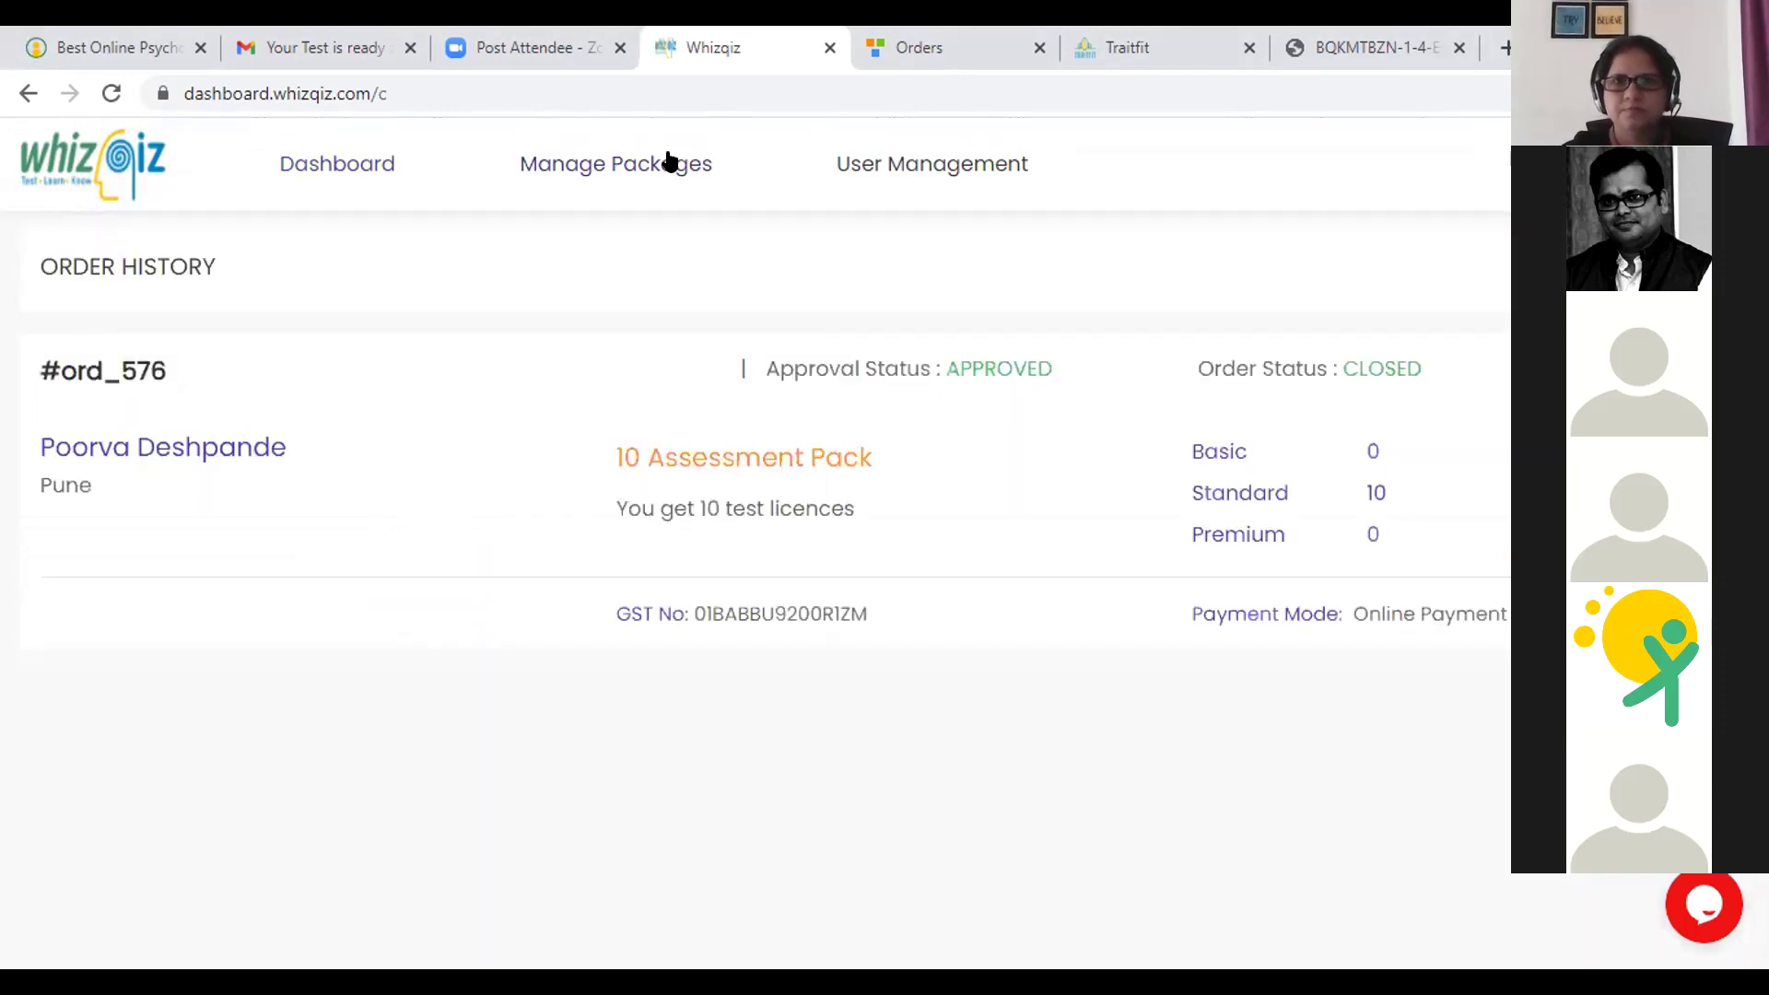
drag(58, 369, 166, 371)
click(157, 367)
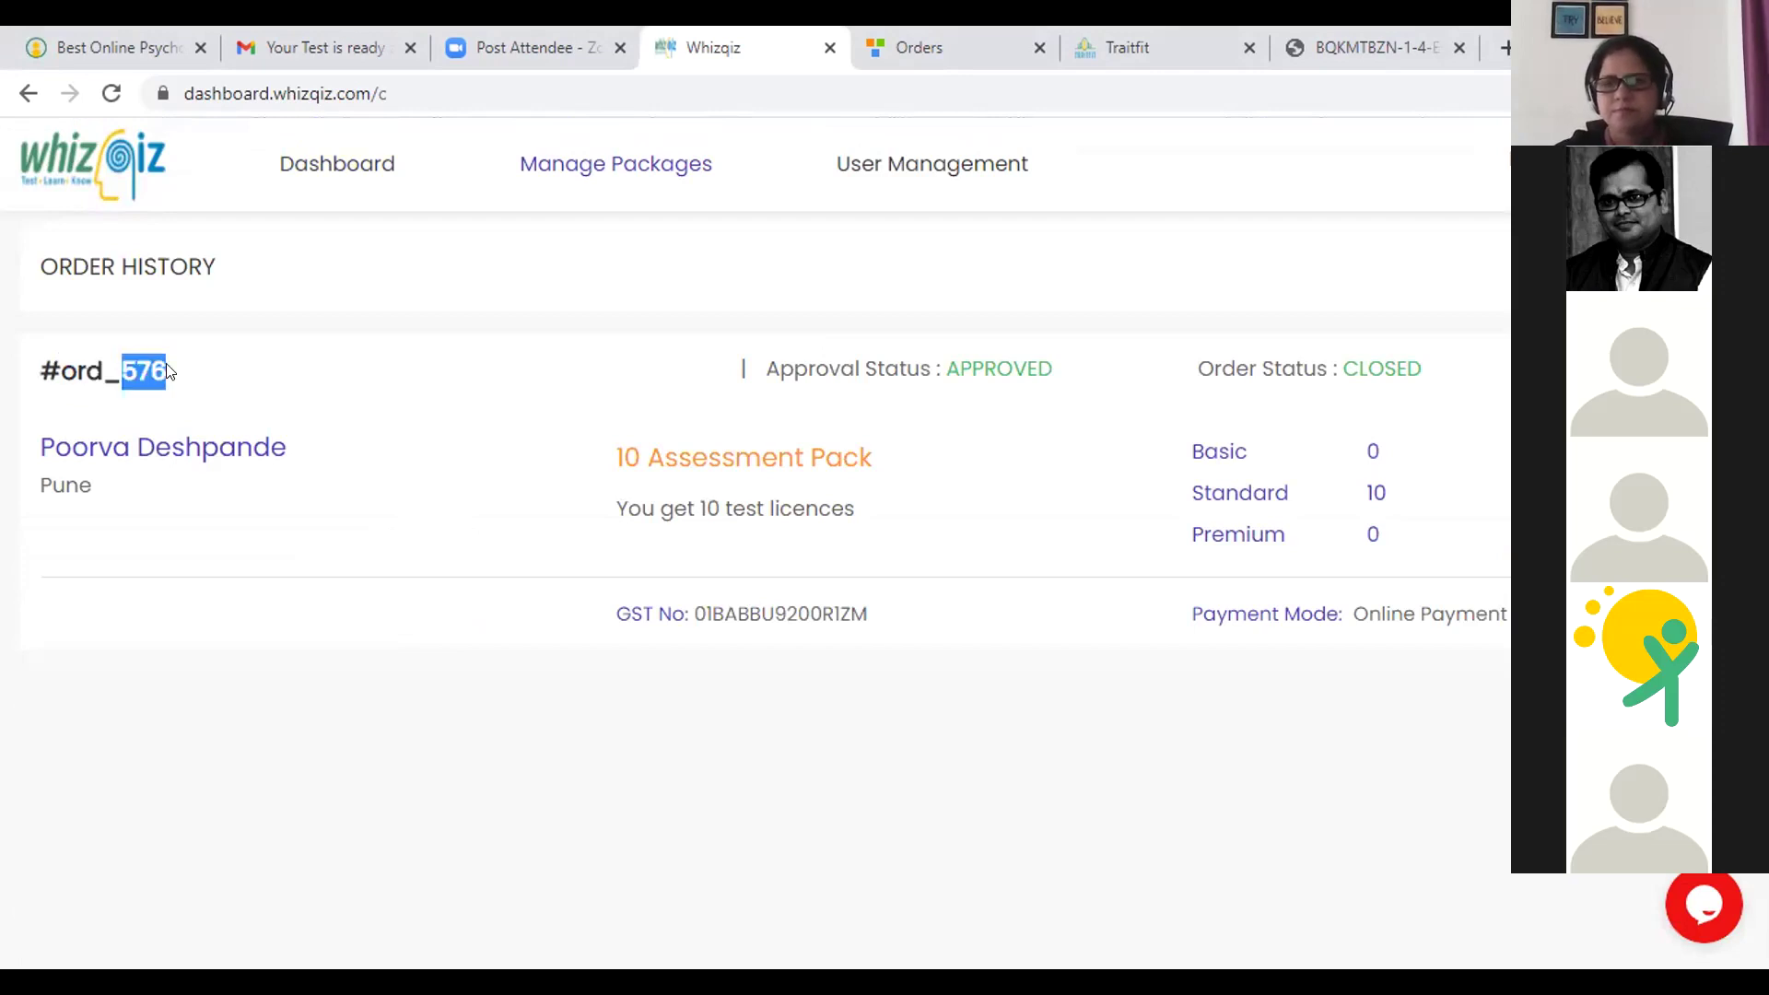
click(167, 368)
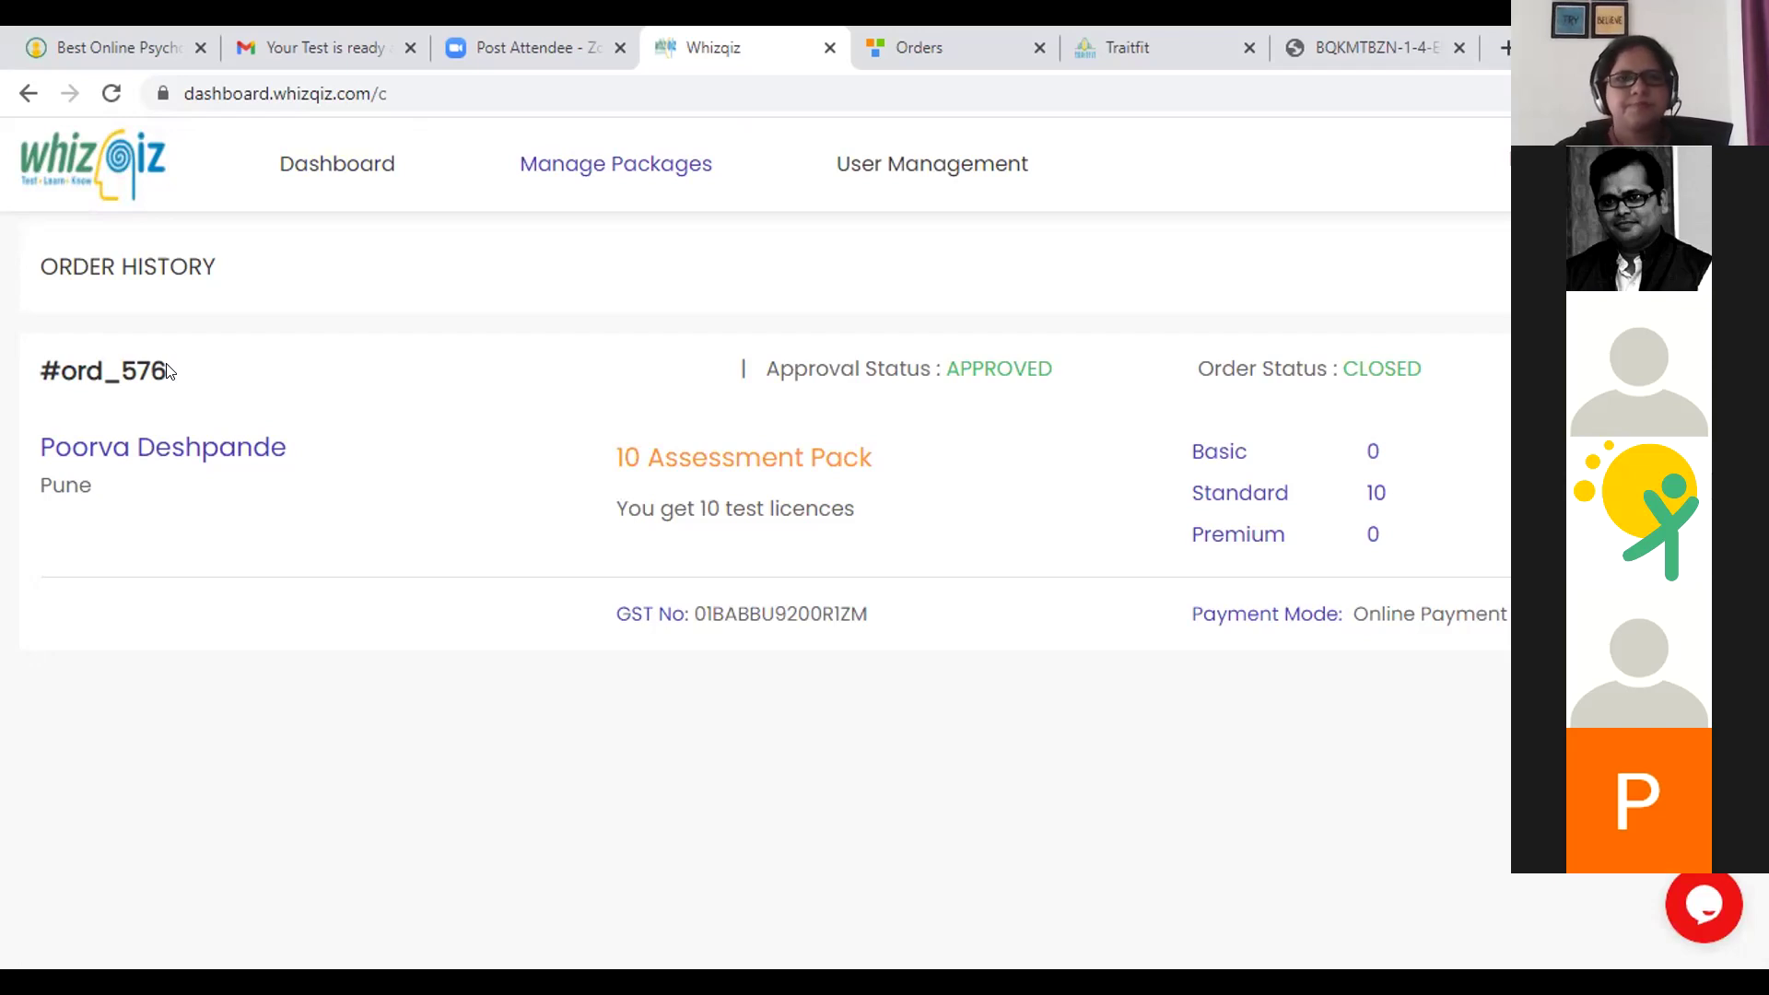
Return to the dashboard, close the edit form, and reopen the first New subject for editing.
click(310, 170)
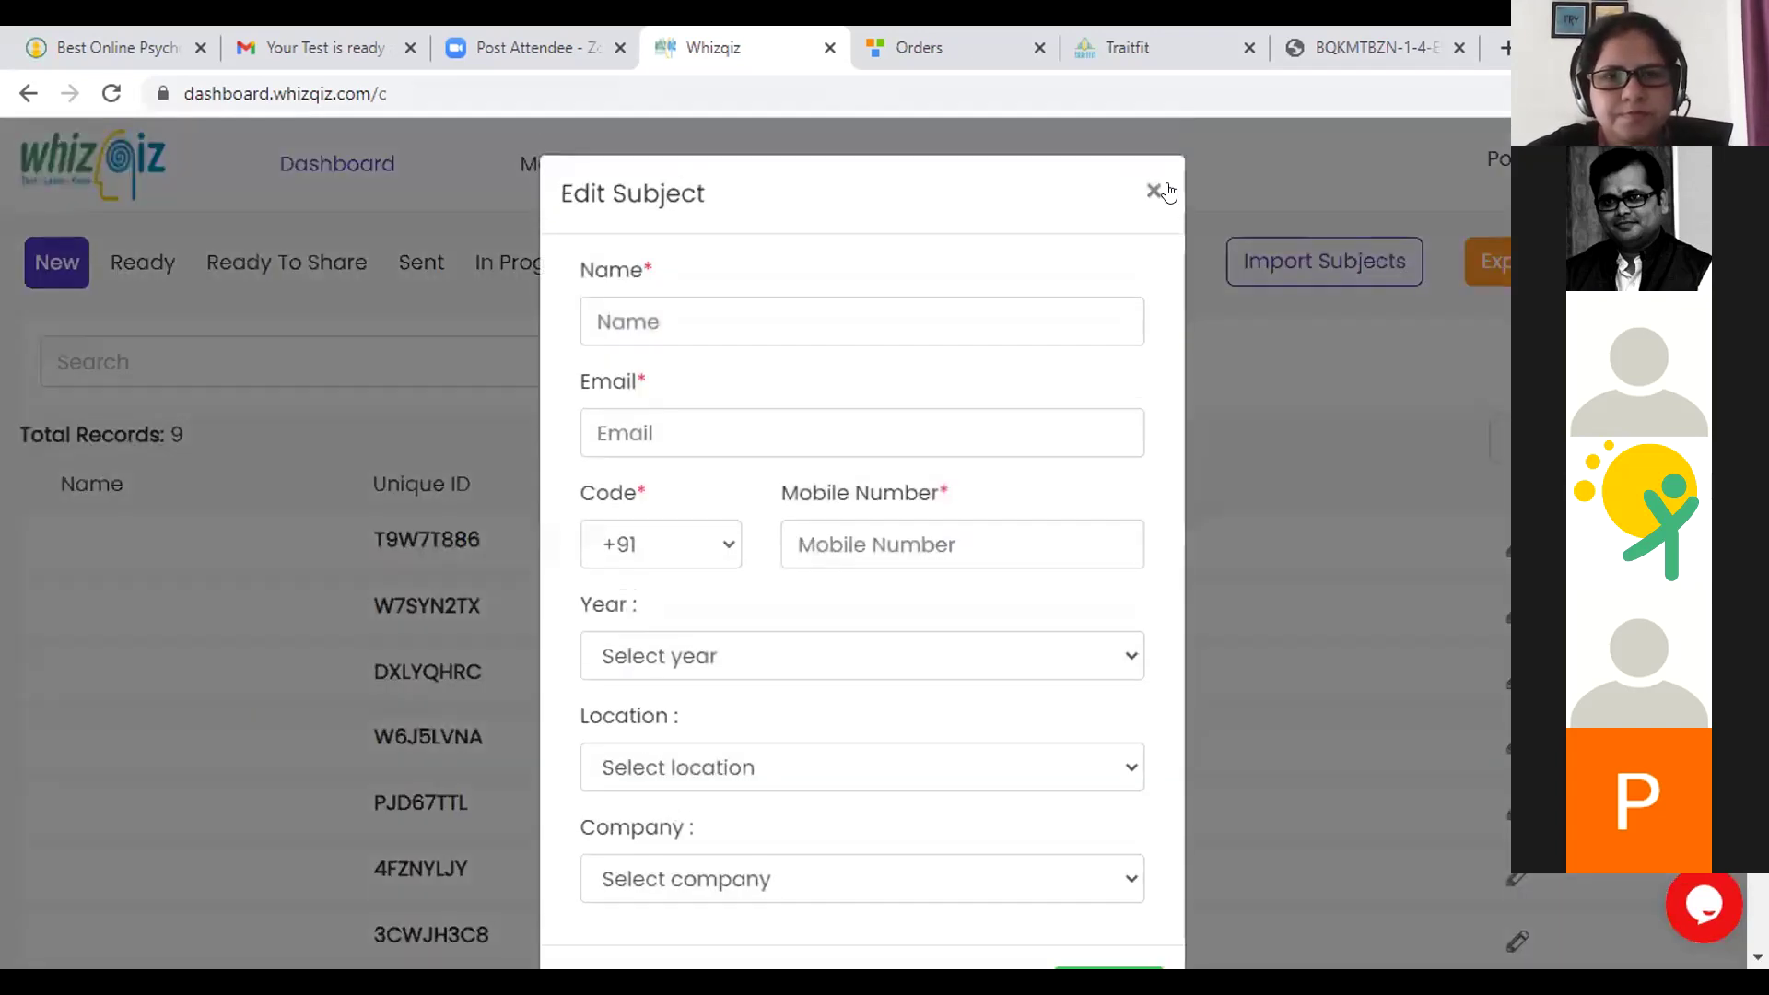
click(1155, 185)
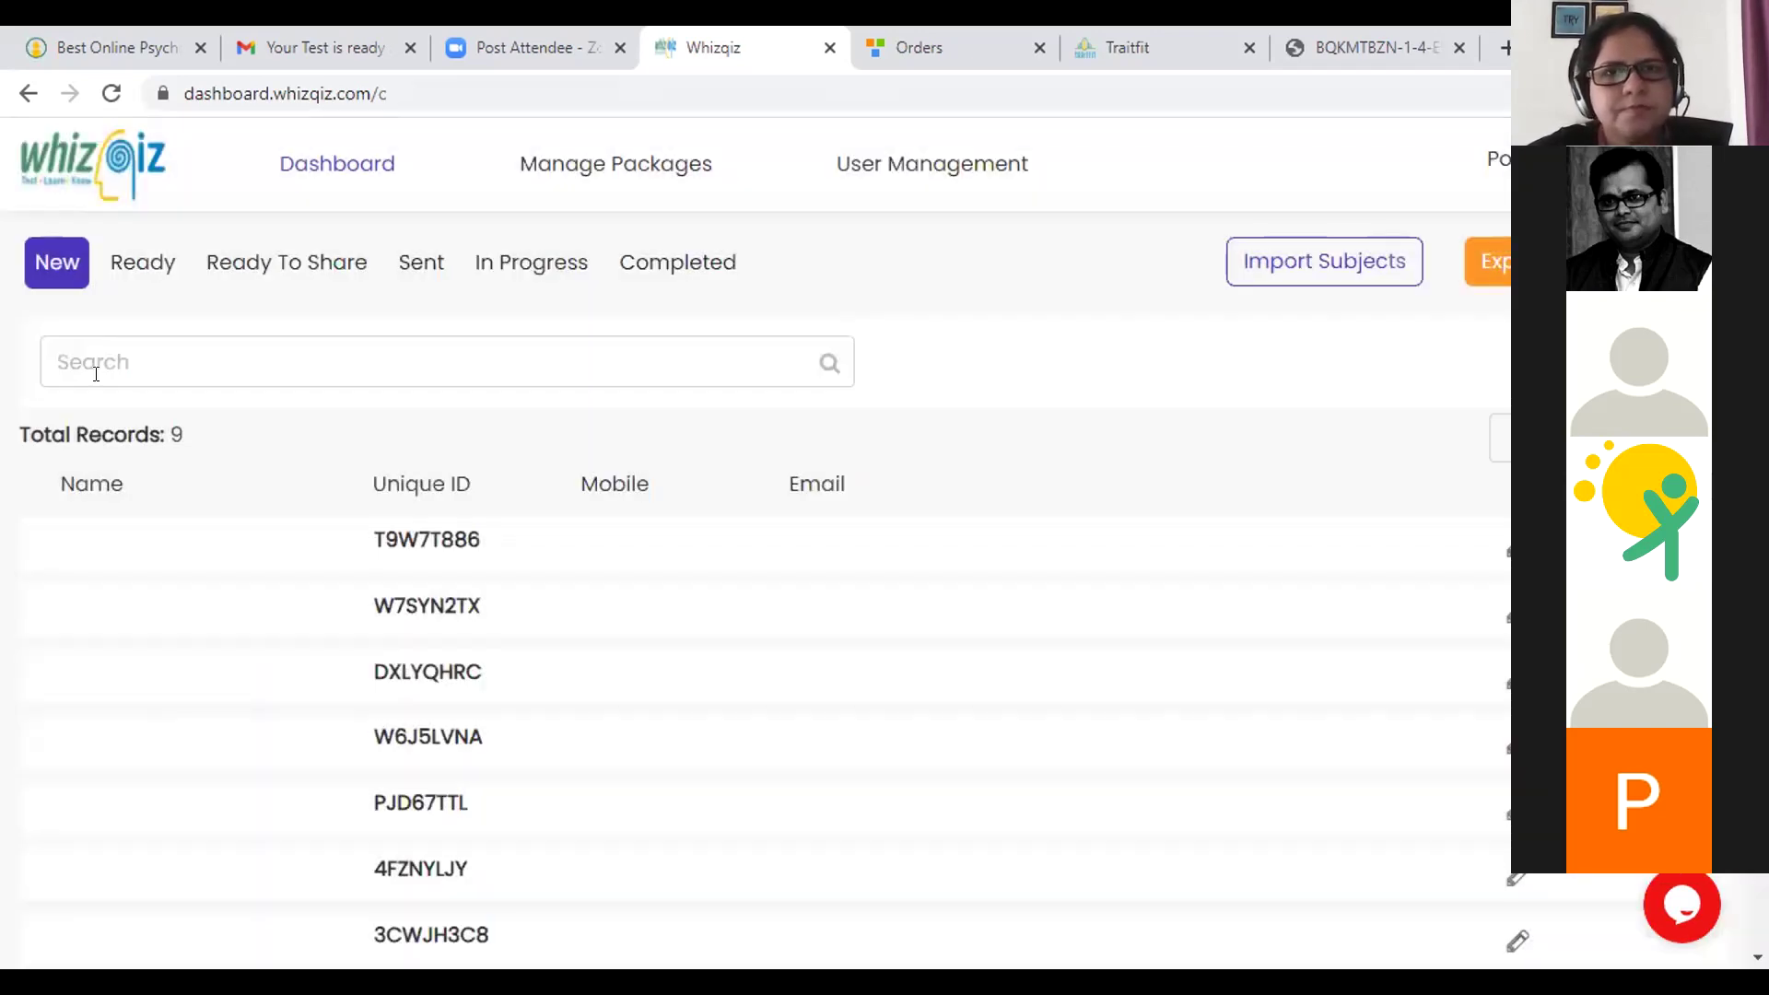
click(1505, 553)
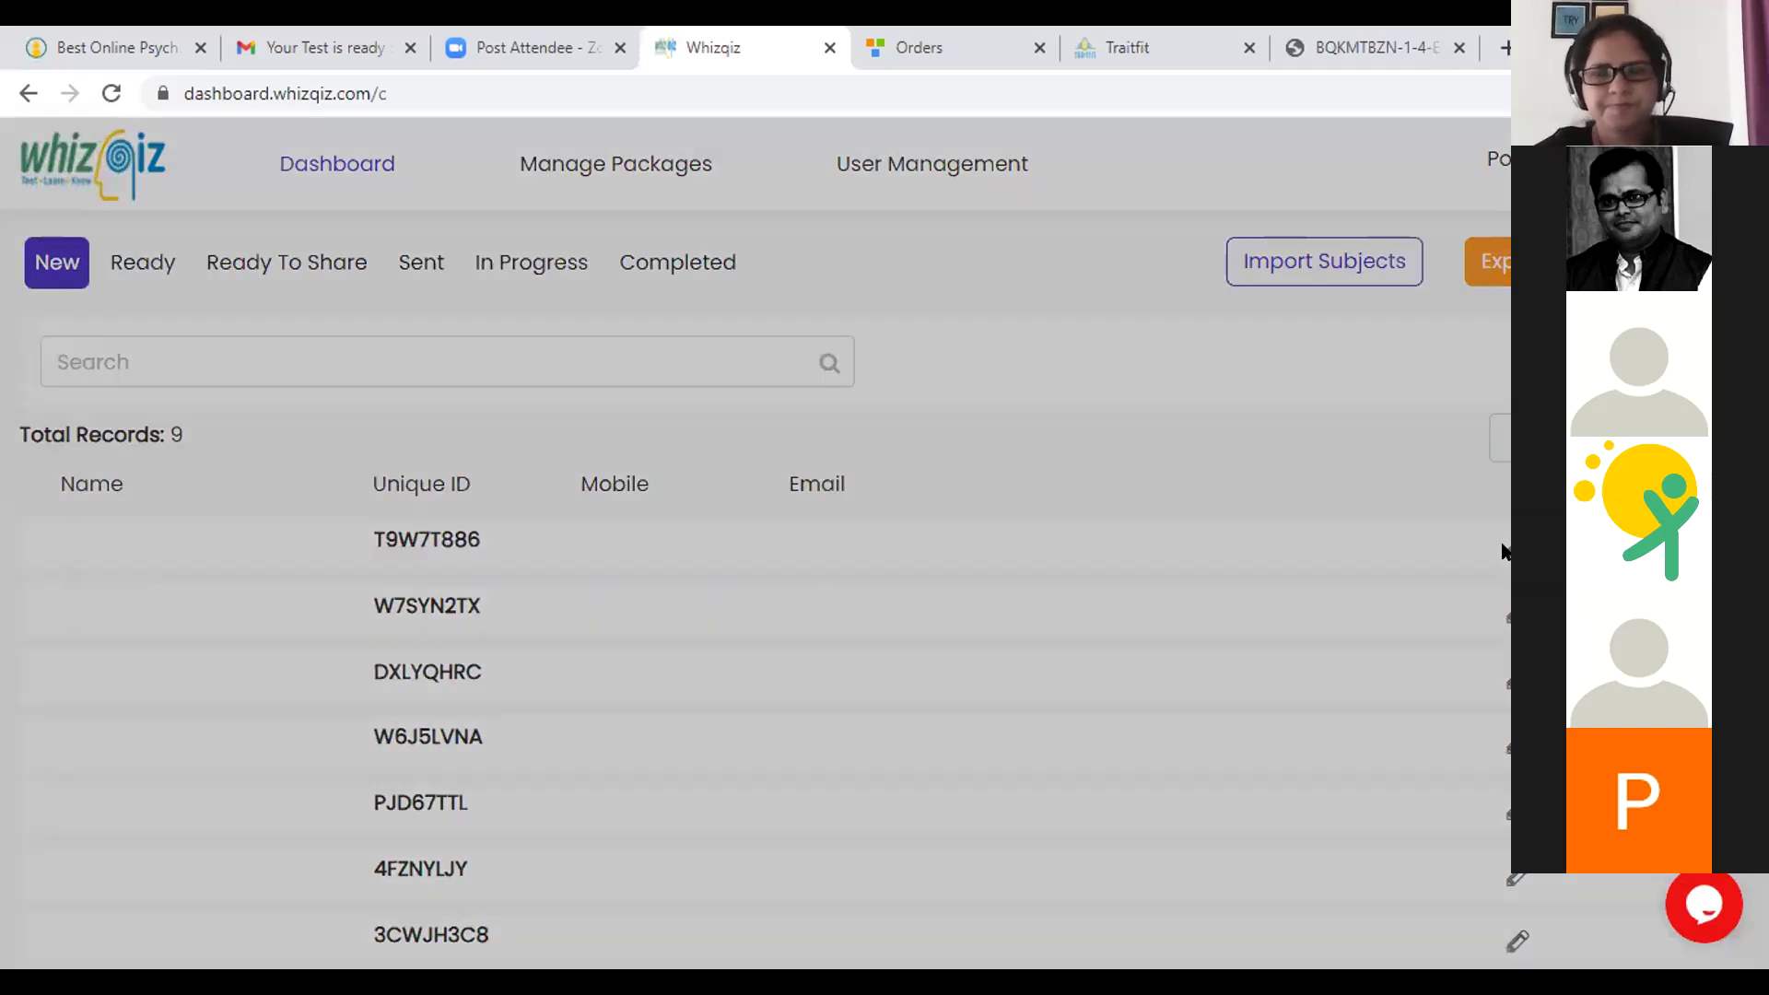
Autofill the subject's name, e-mail and mobile number, and set Year to 8th.
click(879, 333)
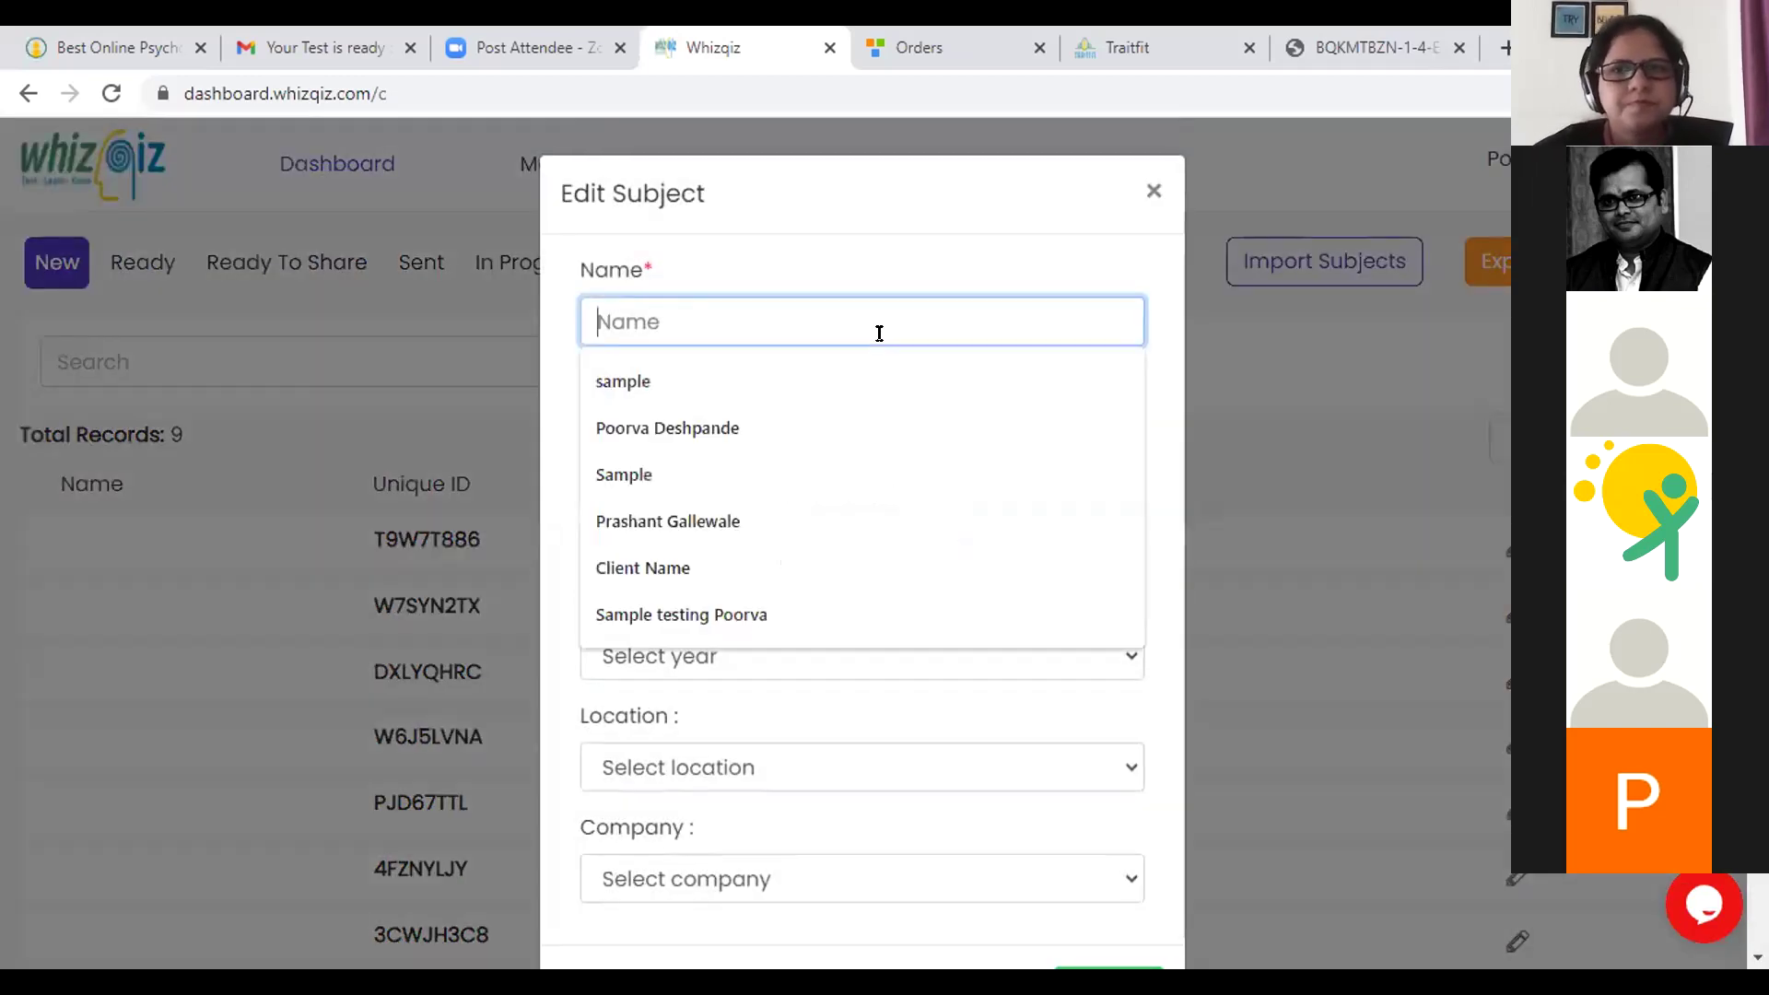
click(893, 382)
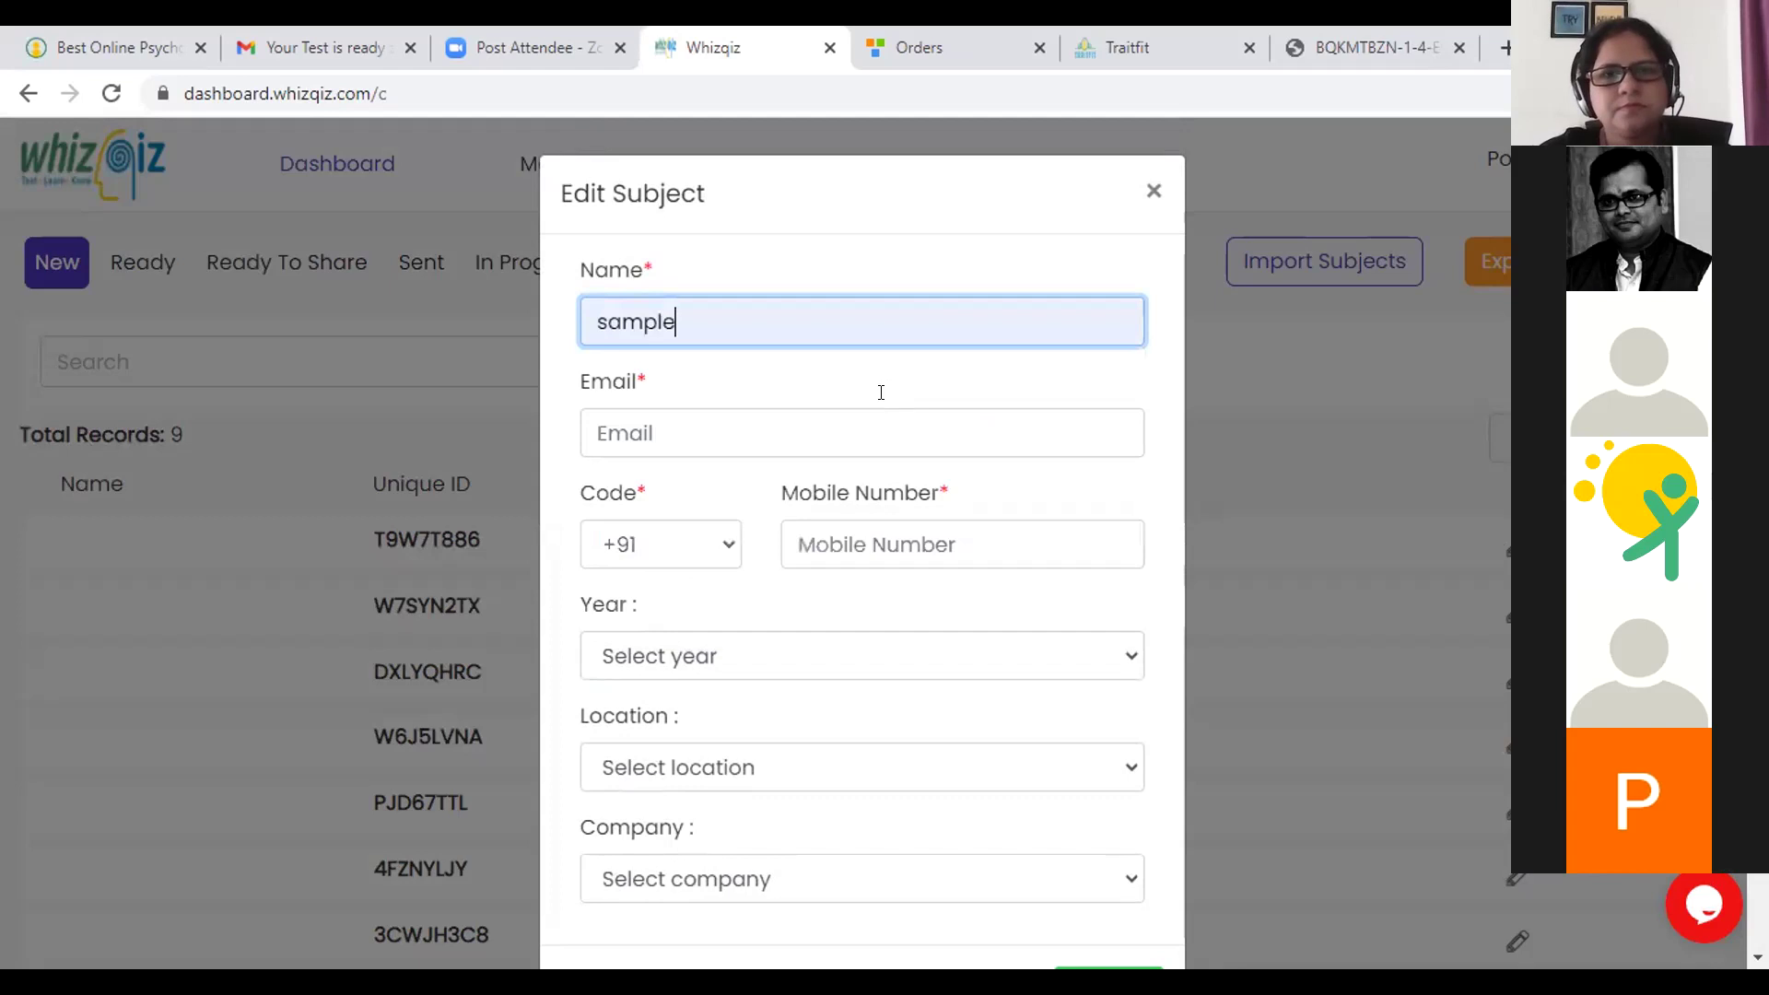
click(837, 435)
click(833, 477)
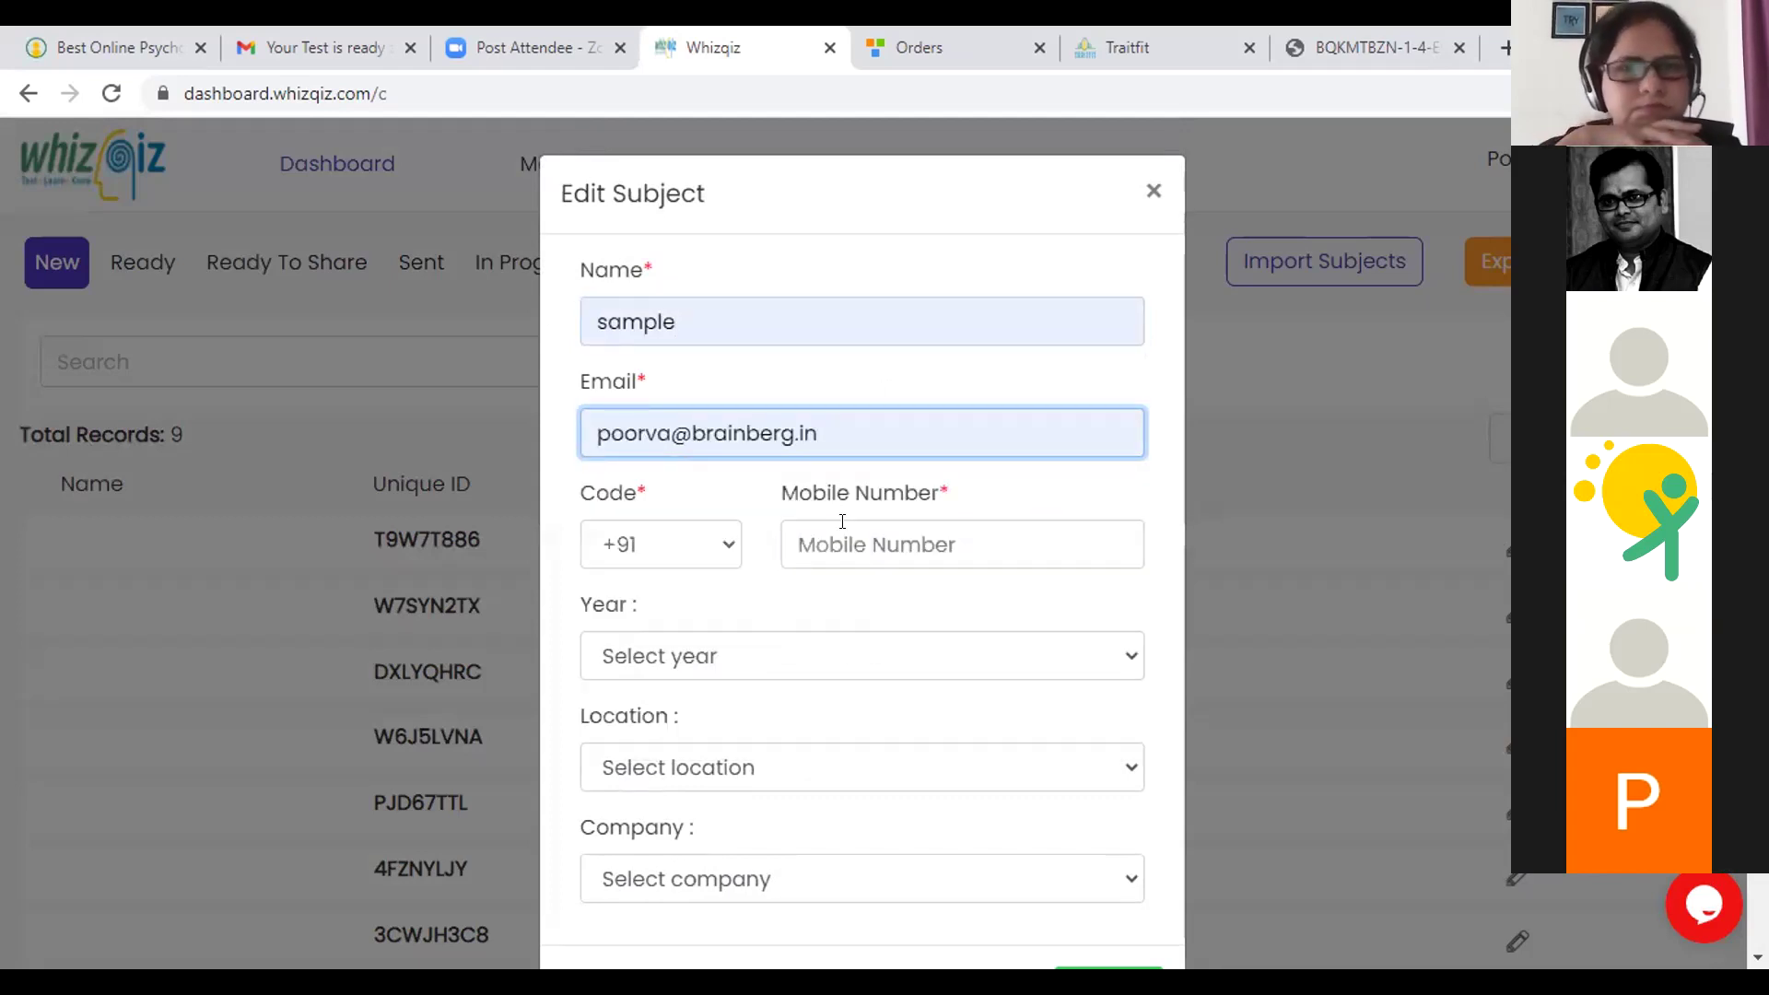
click(844, 544)
click(856, 594)
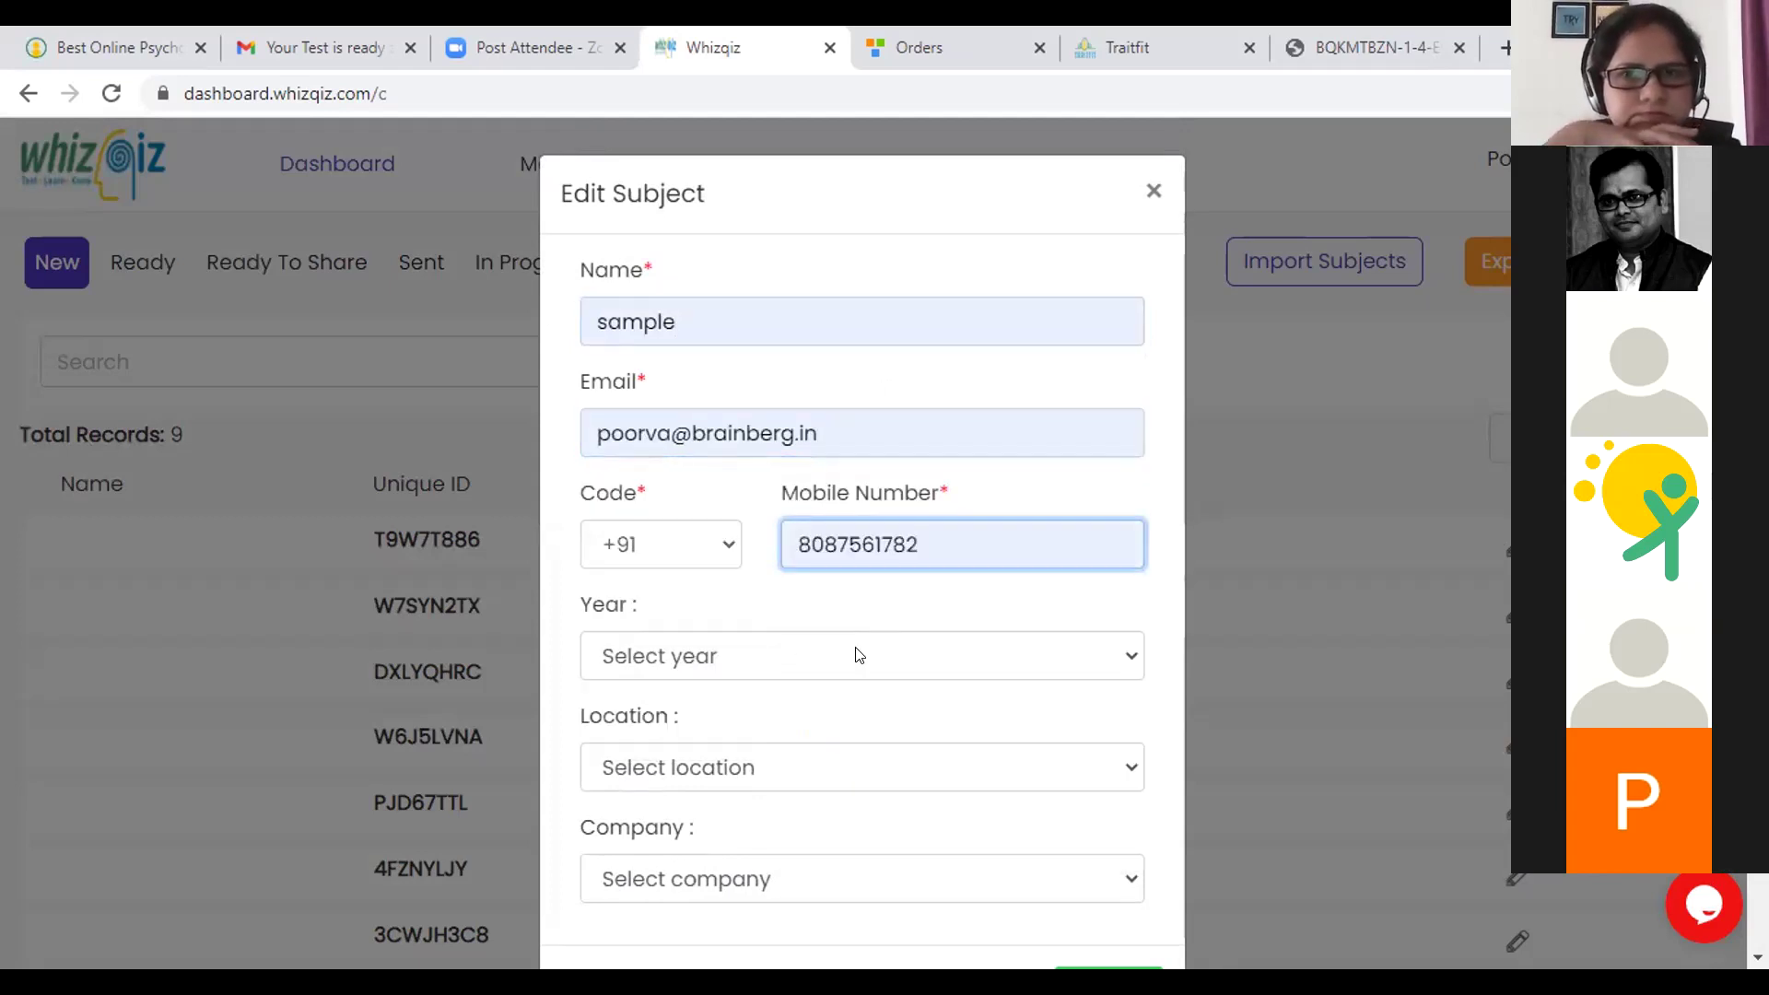
click(857, 656)
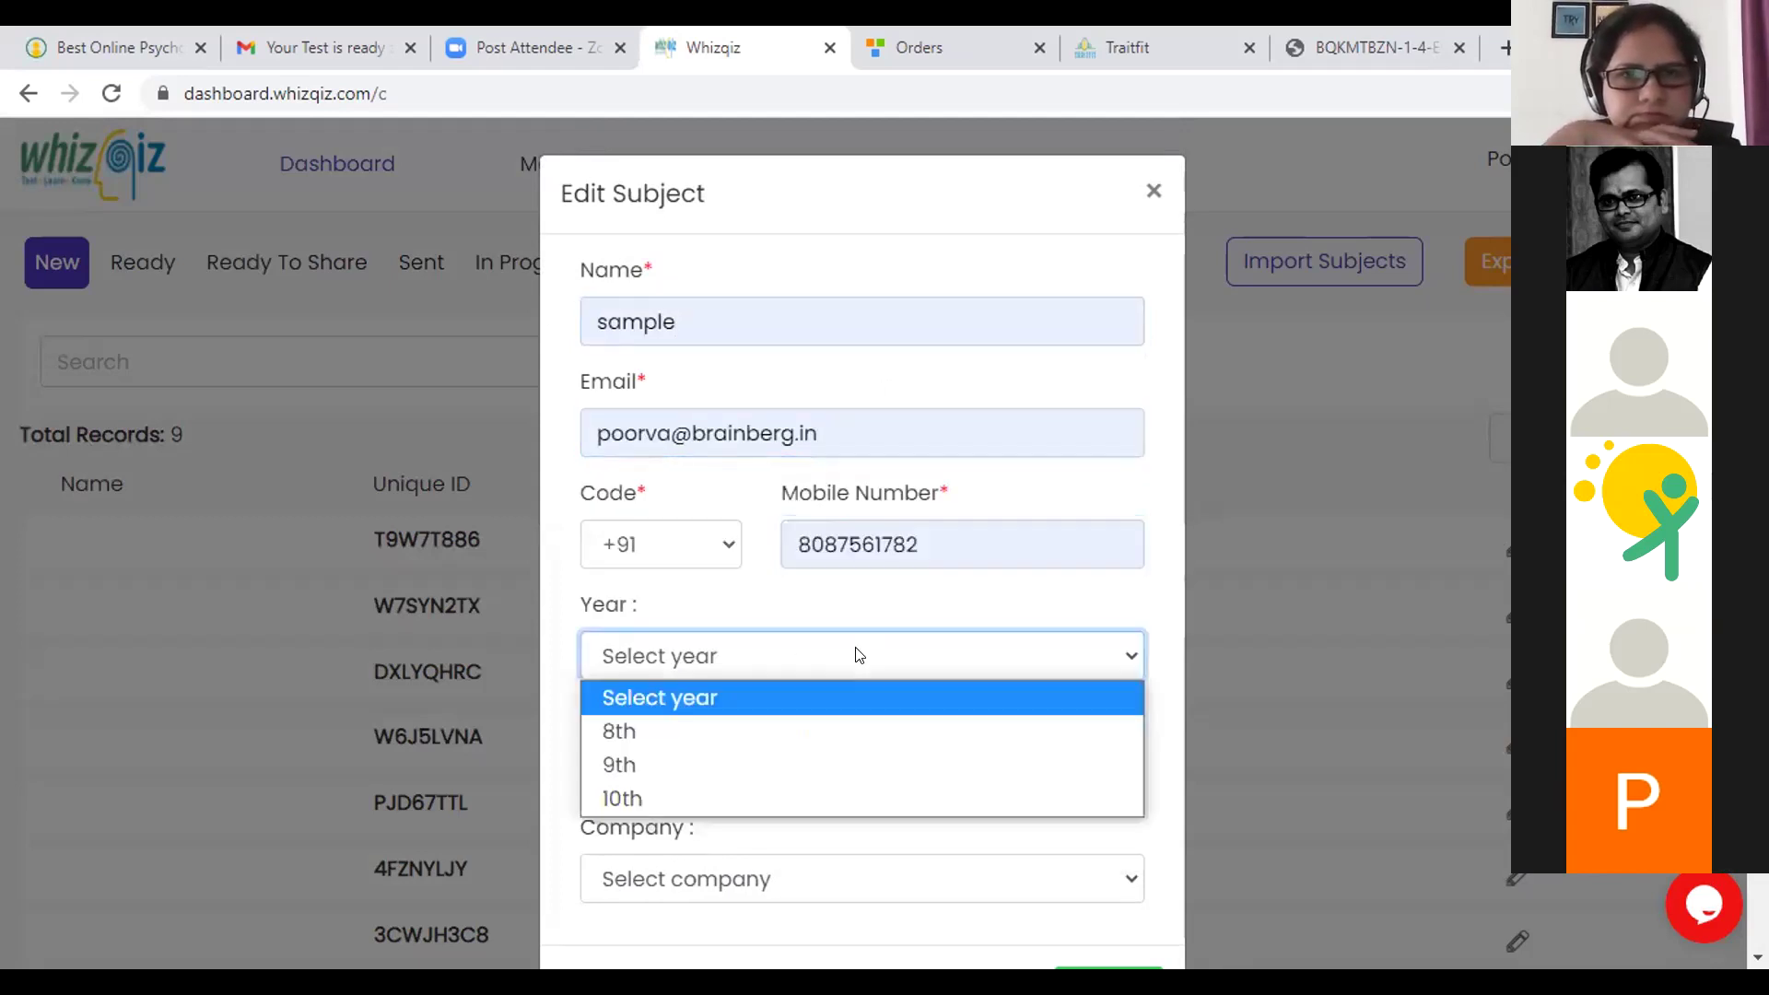
click(853, 731)
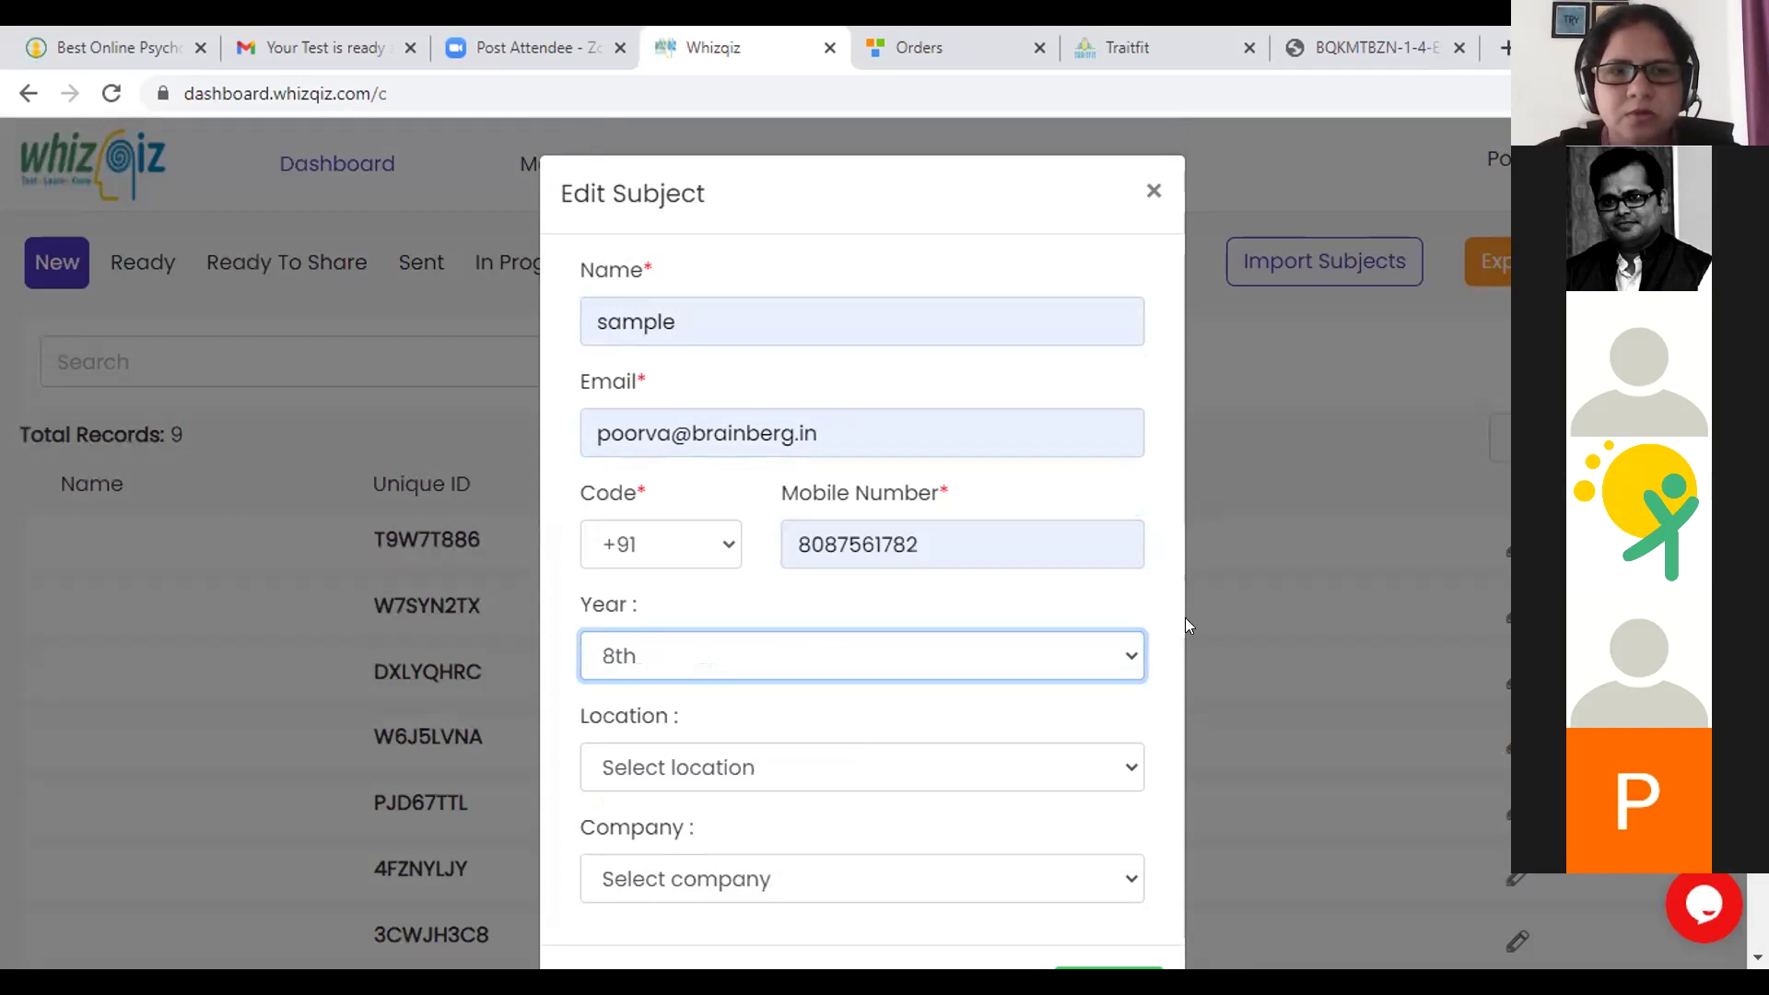
Replace the placeholder with the subject's full name and save the subject details.
scroll(853, 731, down, 1)
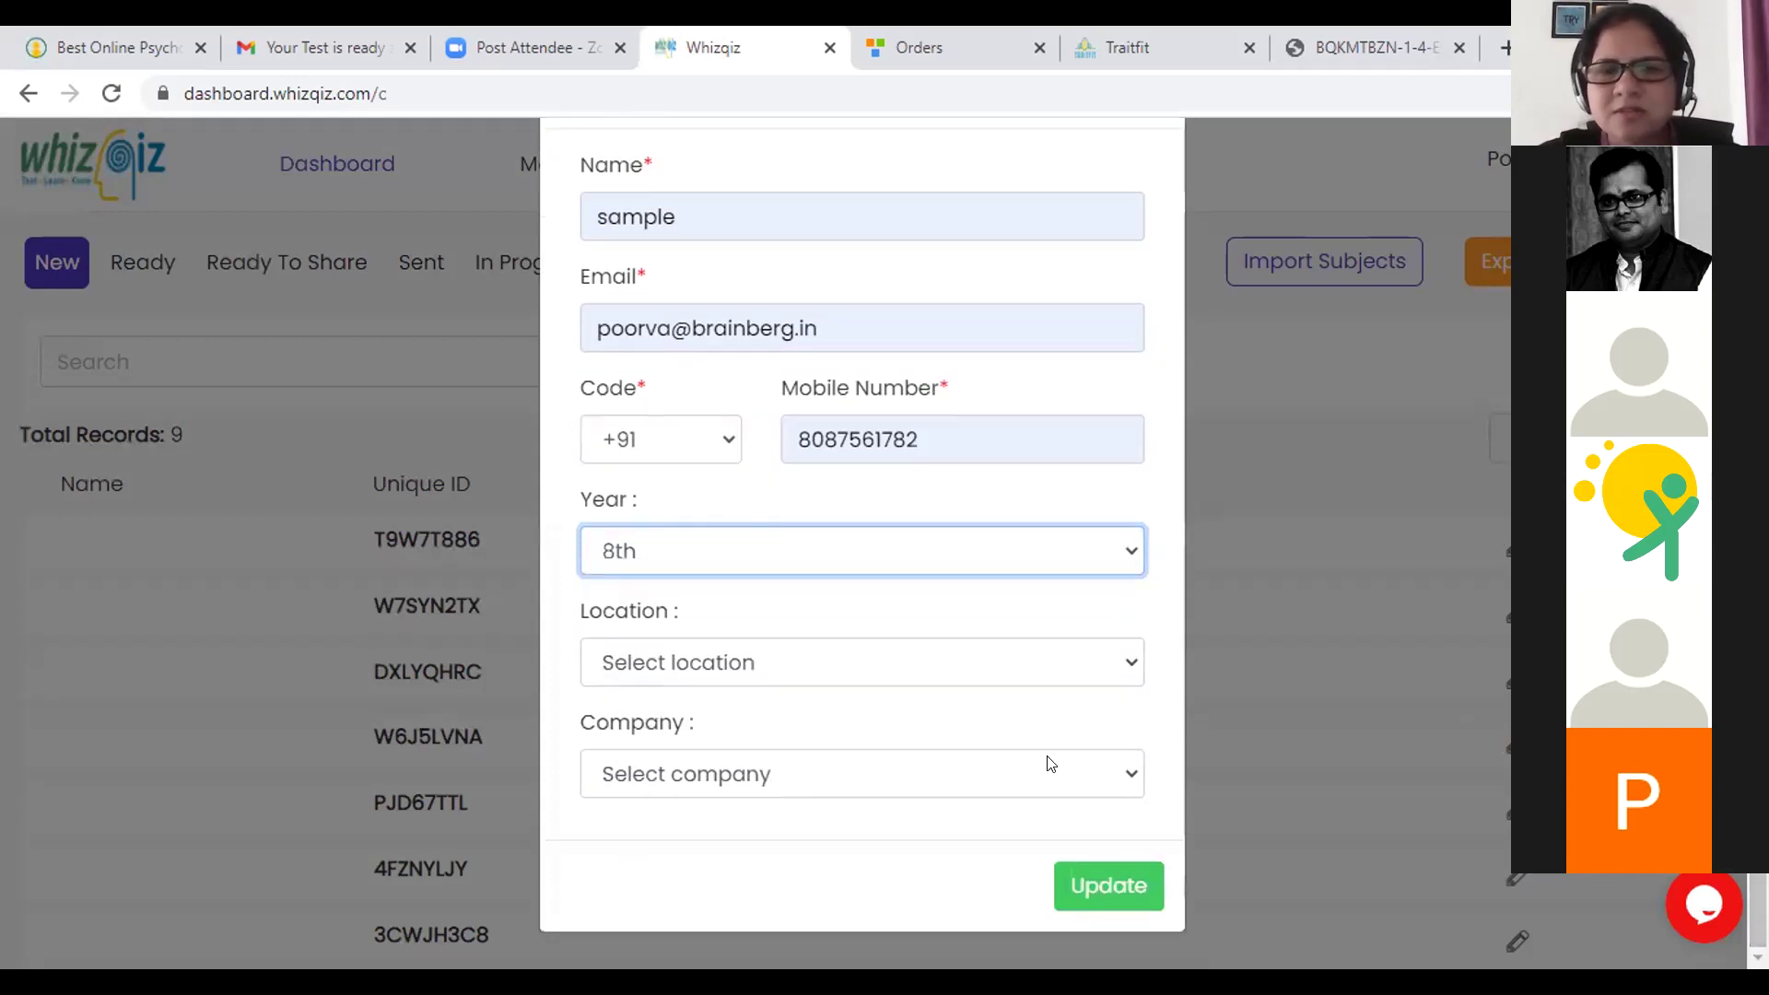
scroll(1135, 740, up, 1)
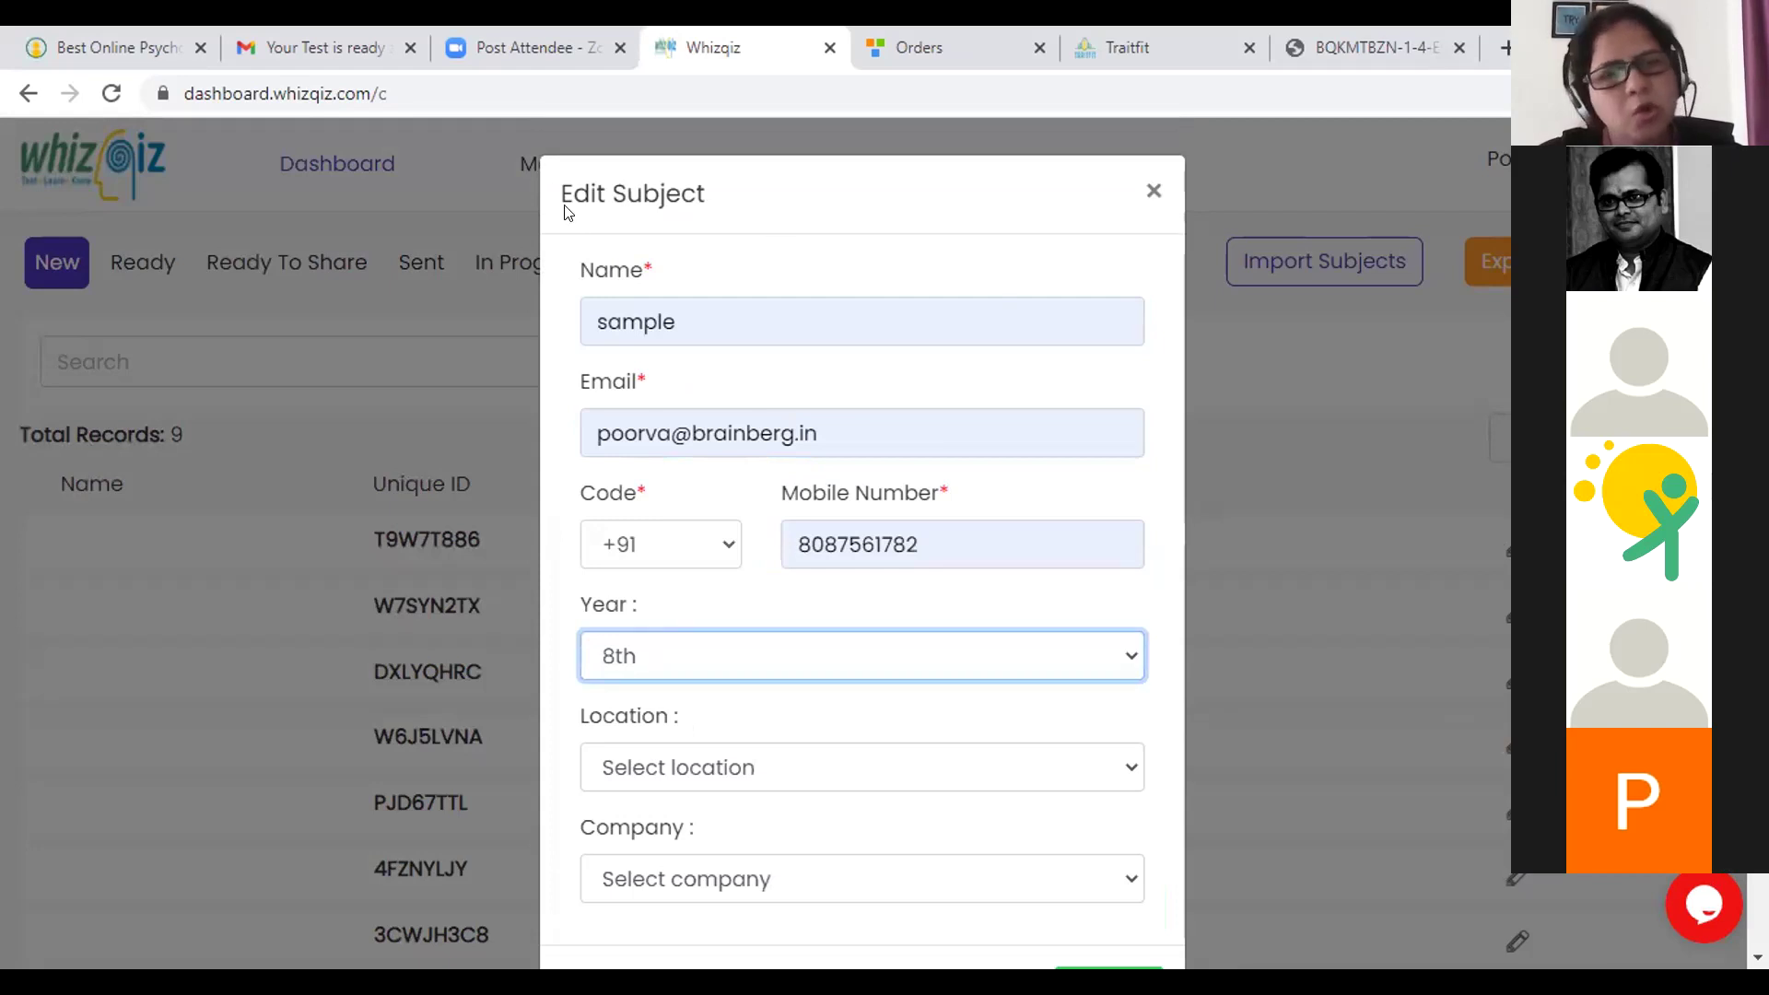
drag(684, 312, 581, 310)
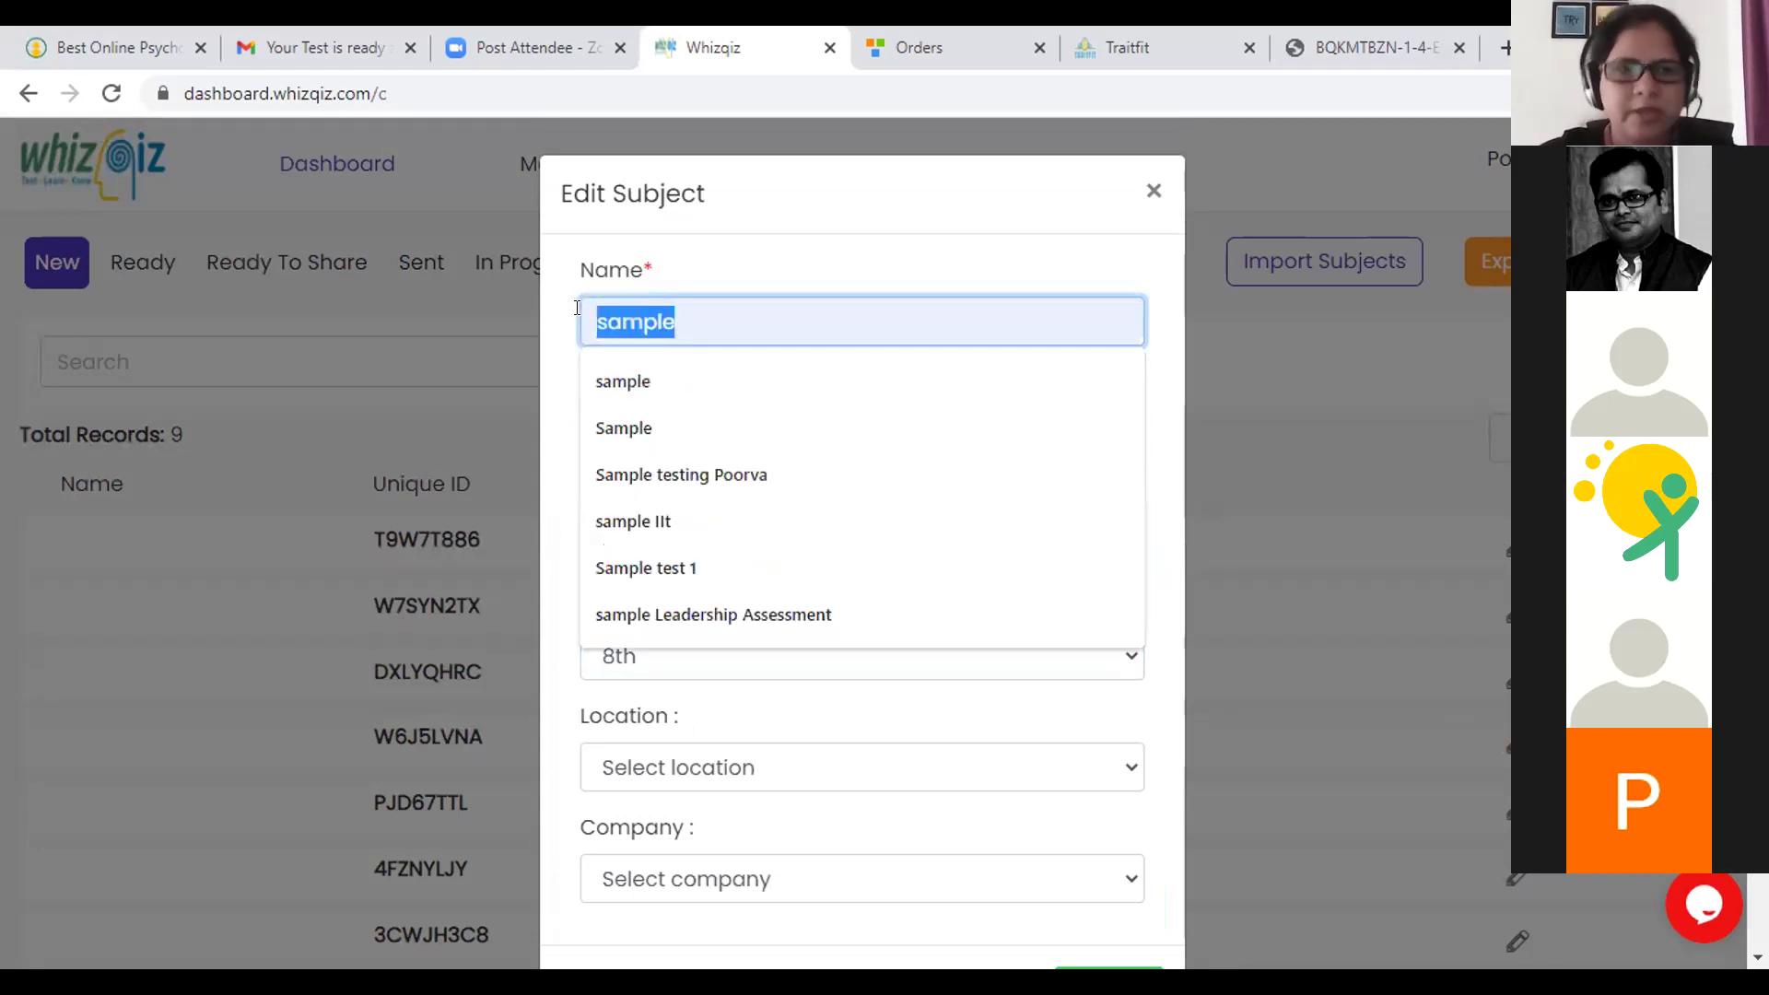
text(poorva)
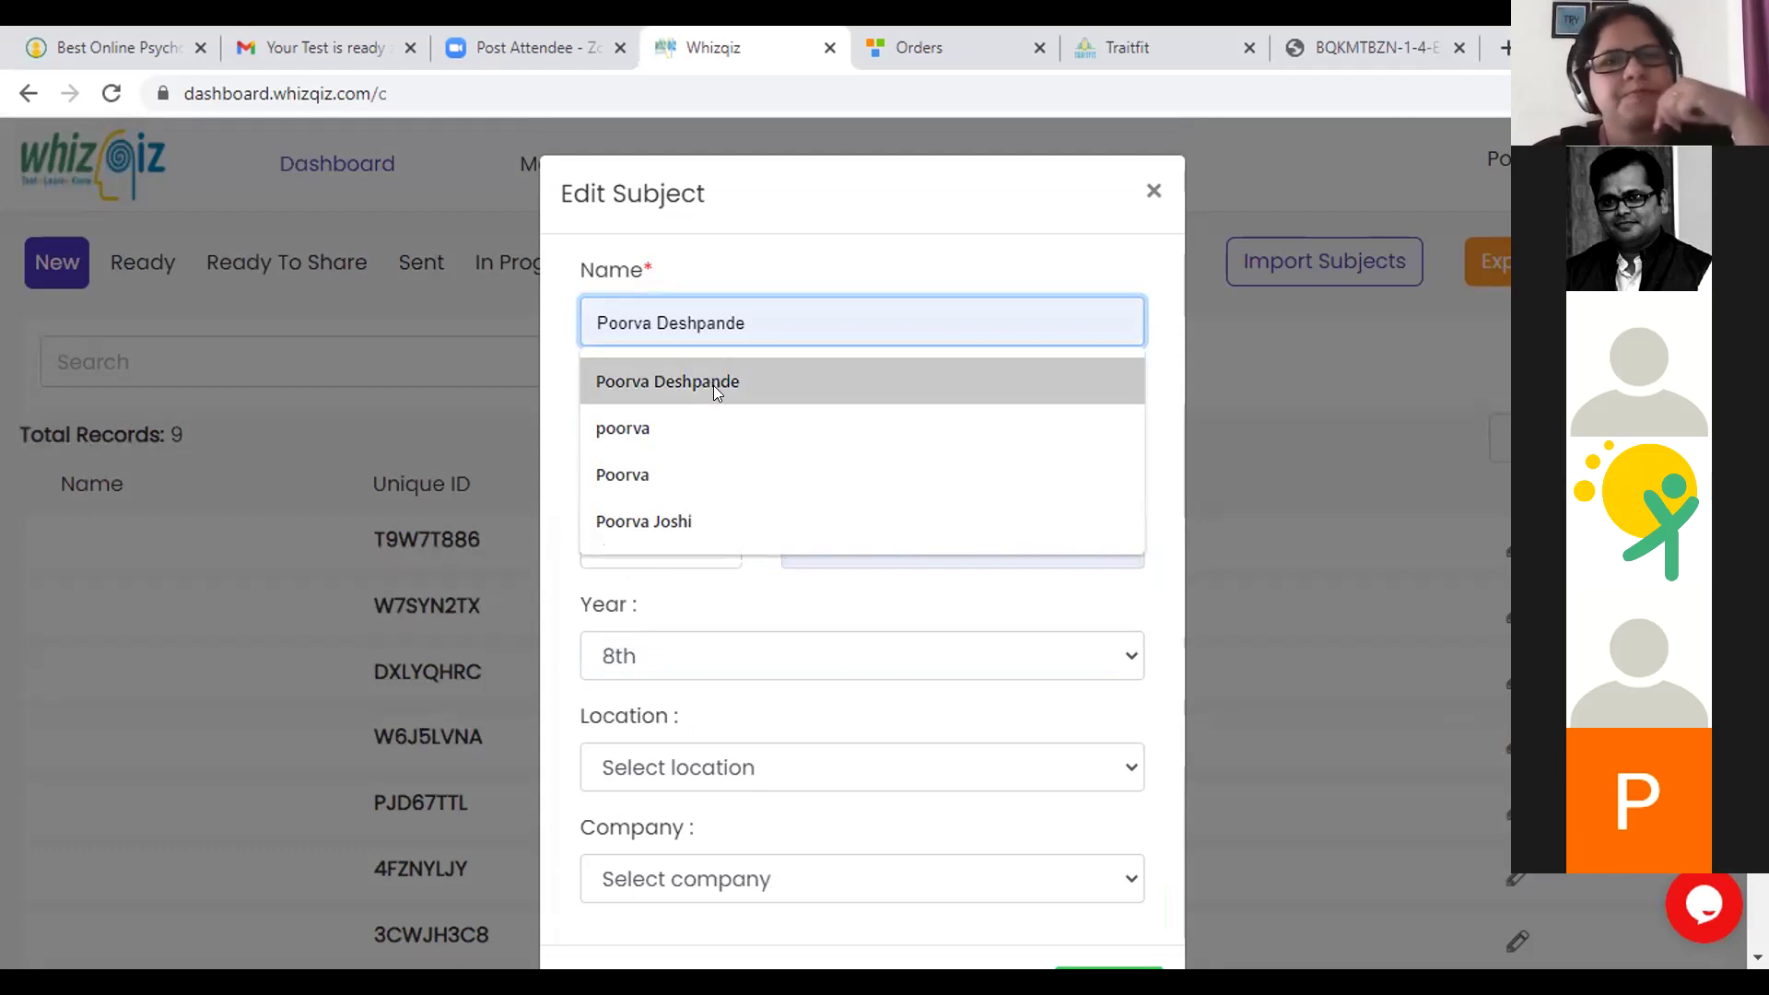
click(713, 385)
scroll(862, 544, down, 1)
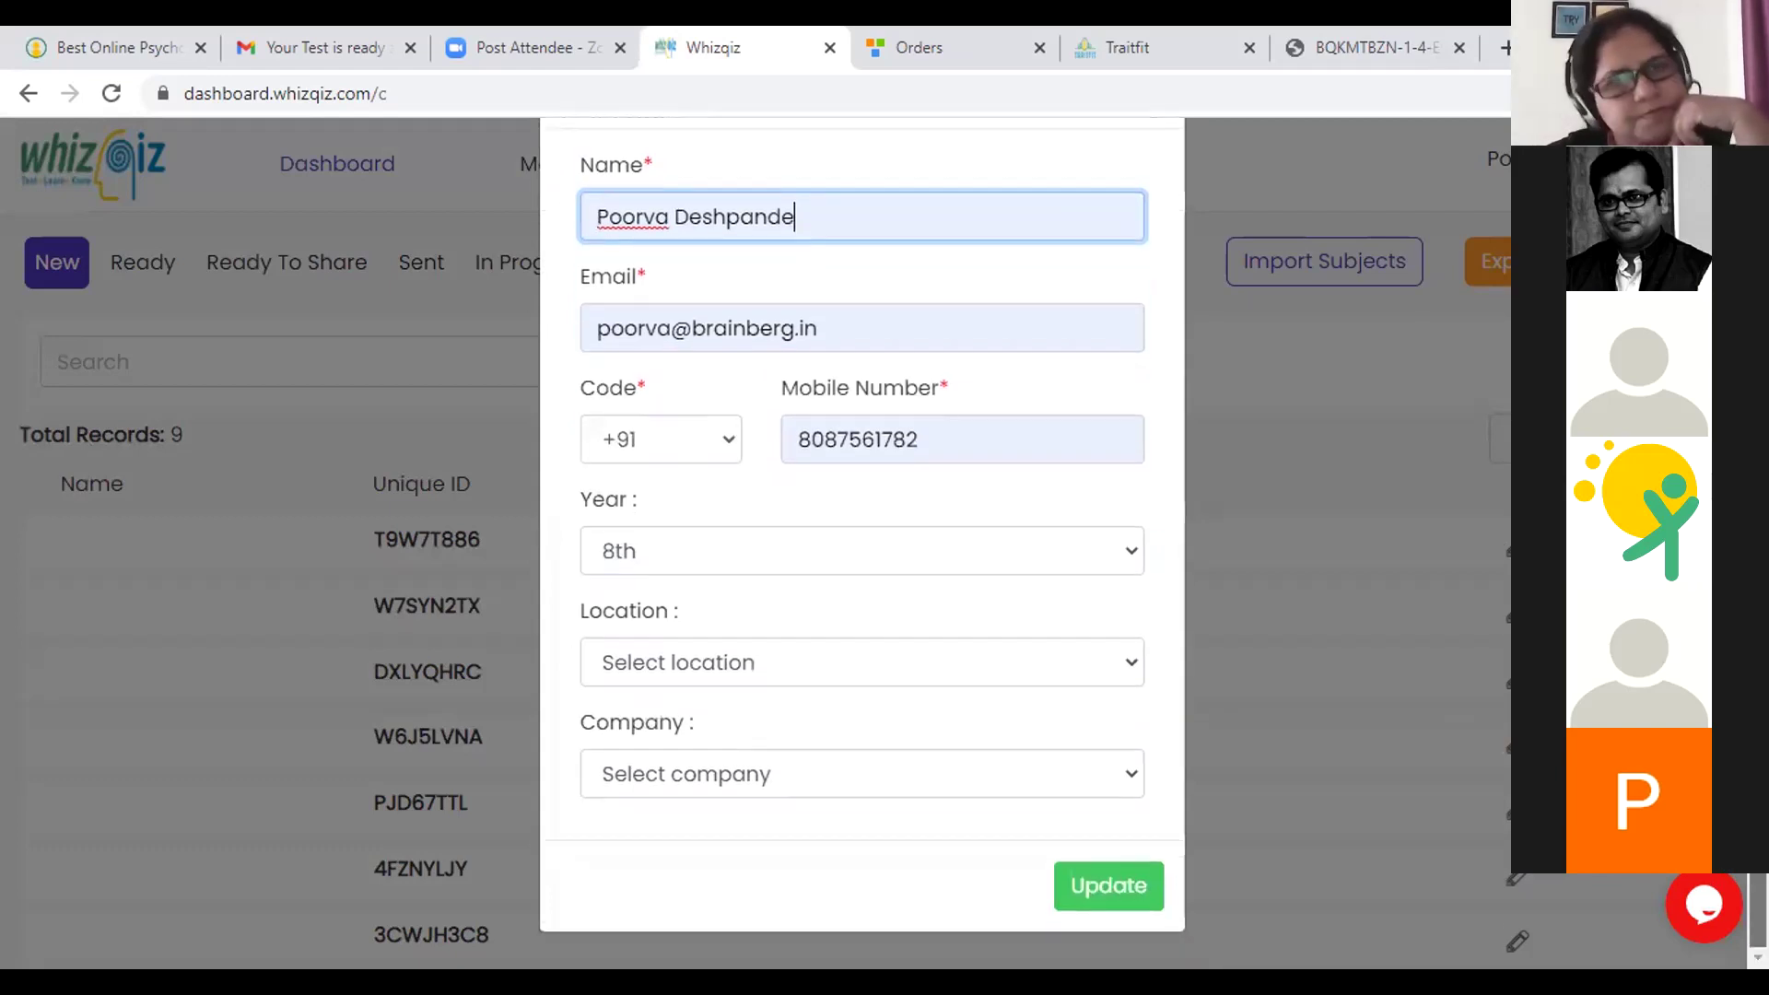
click(1099, 883)
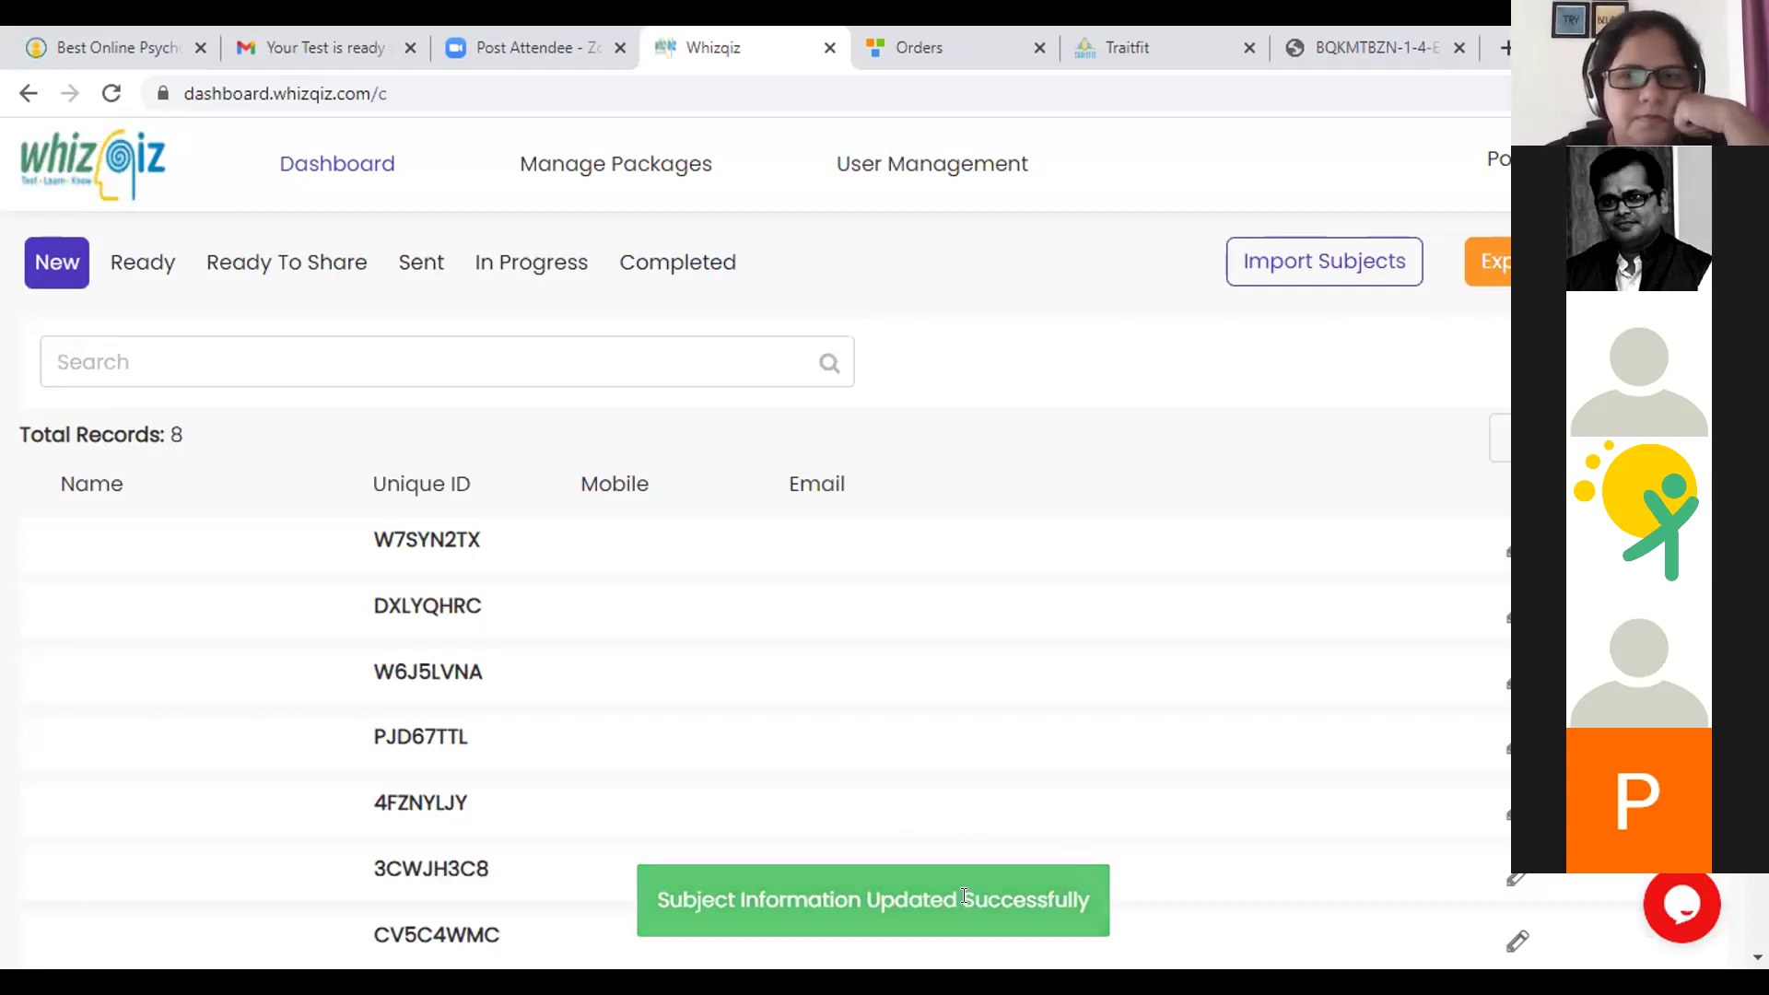
Assign the Aptitude & Career Interest Test to the Ready subject, then view Ready To Share.
click(154, 266)
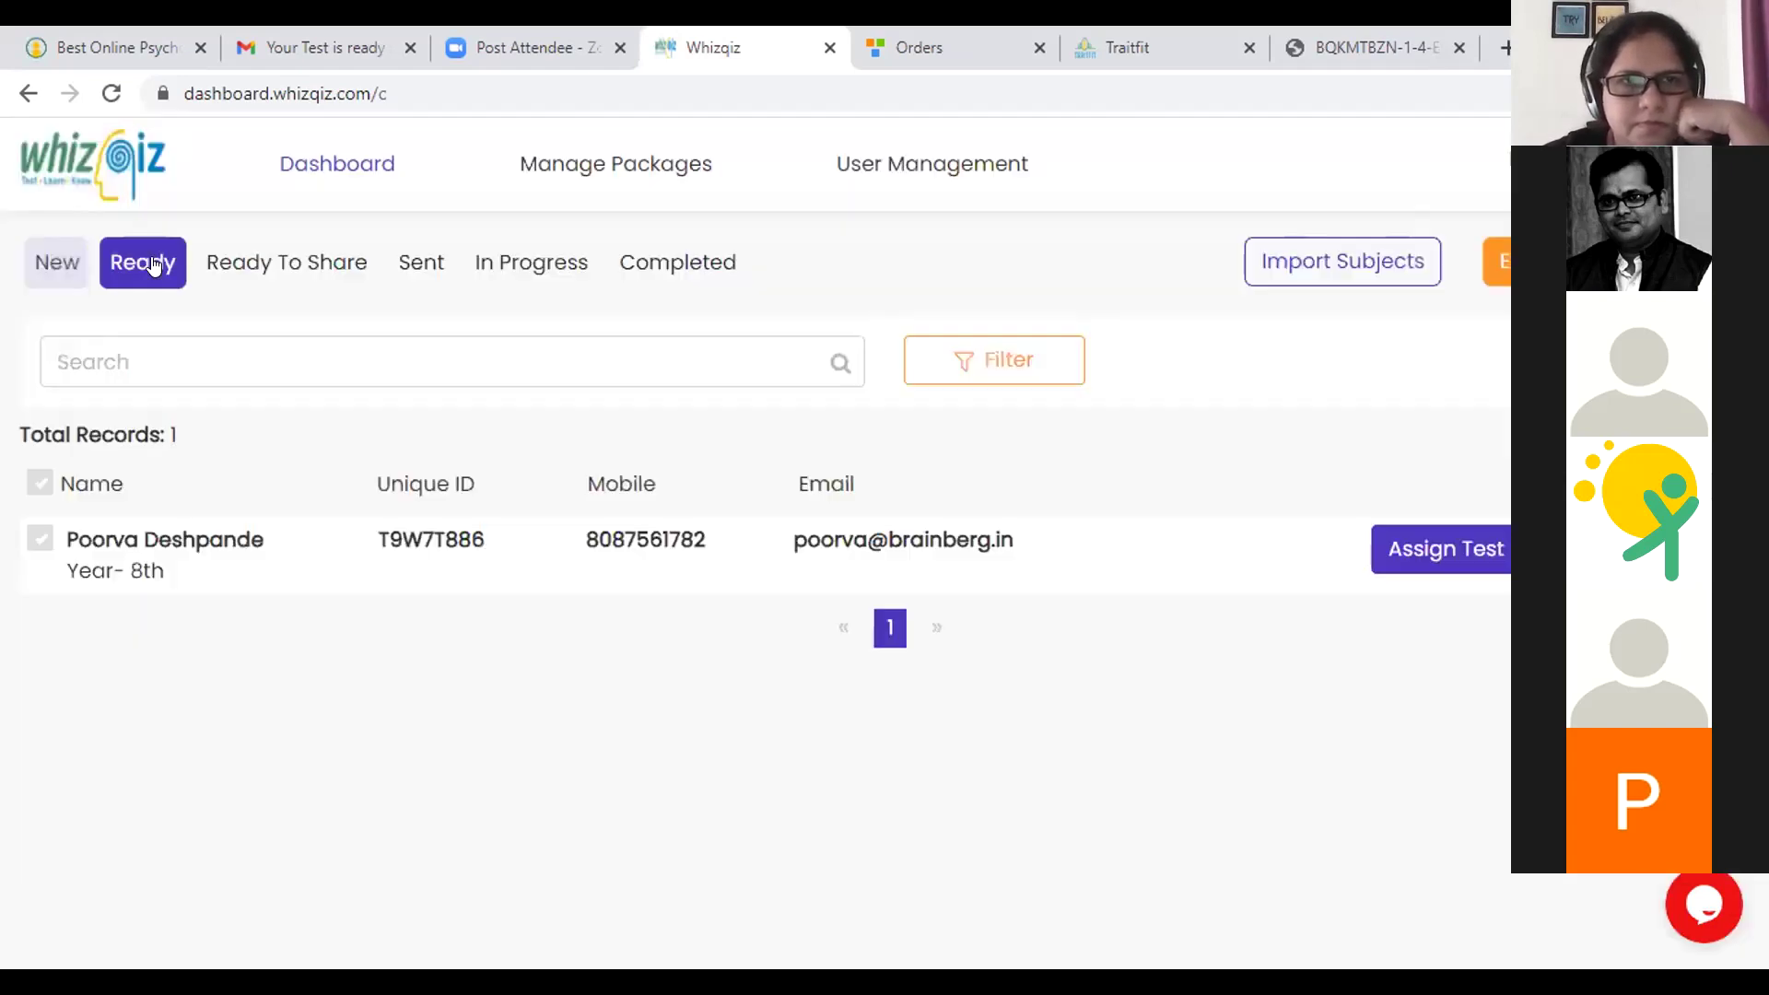
click(1443, 558)
click(837, 282)
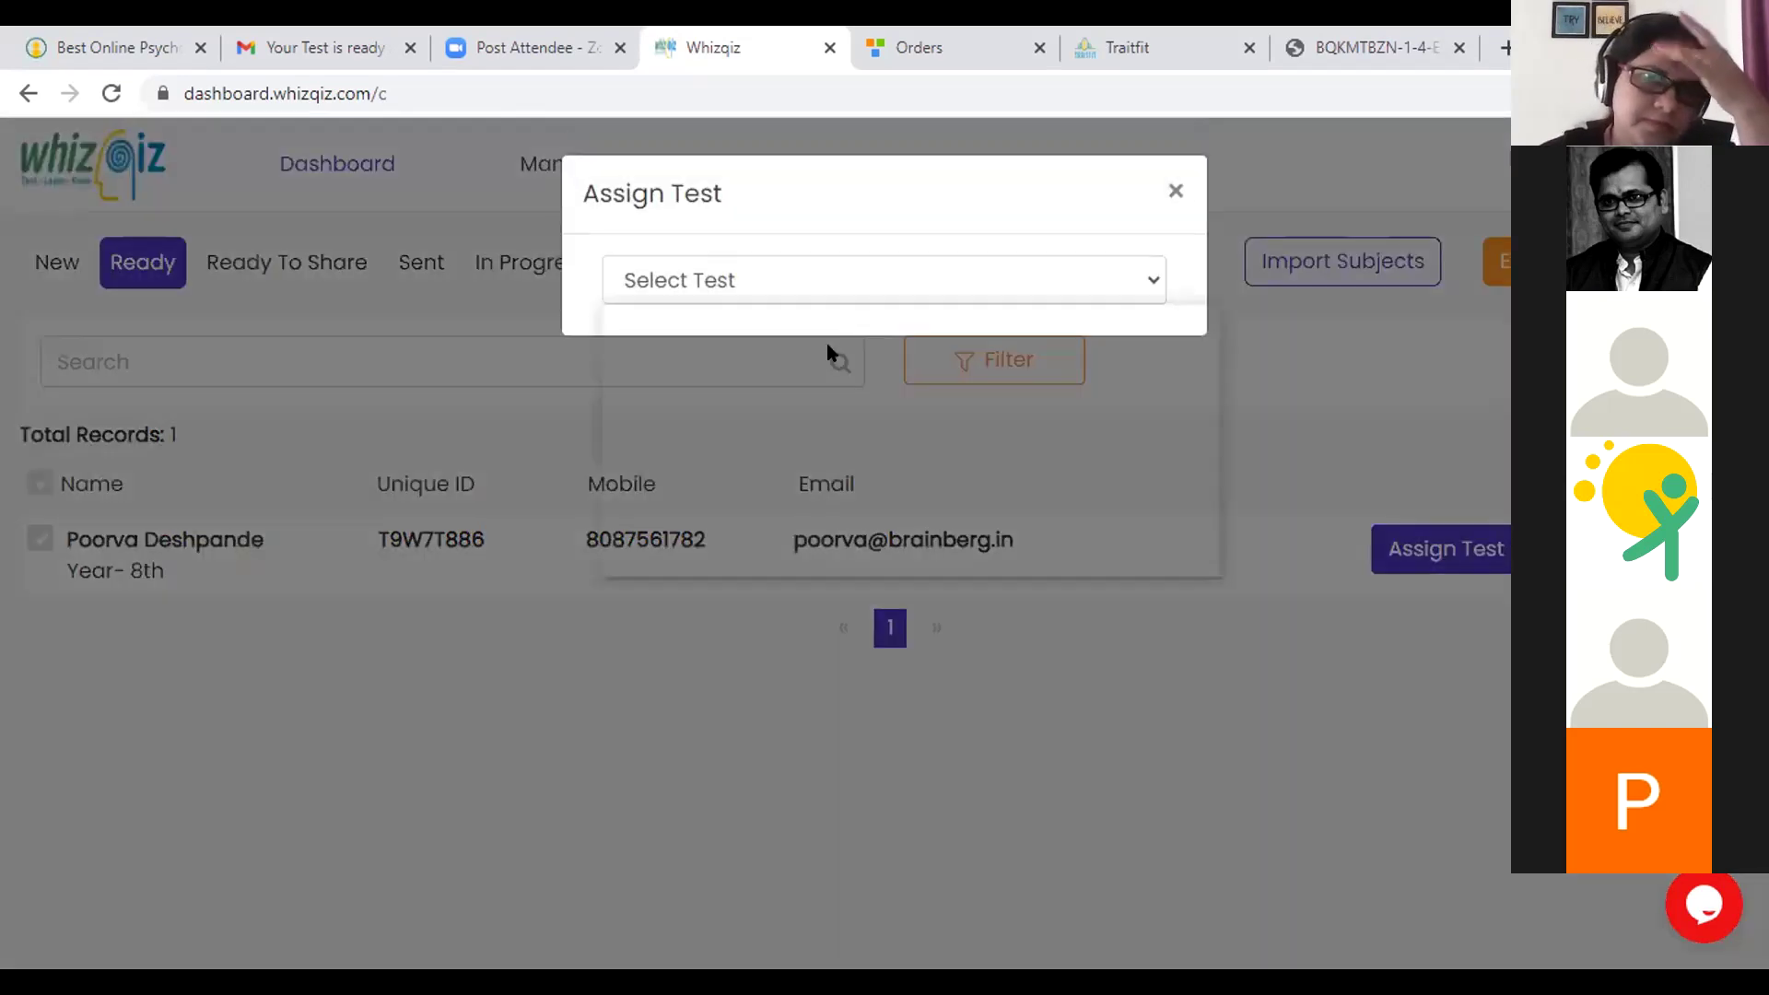
click(833, 454)
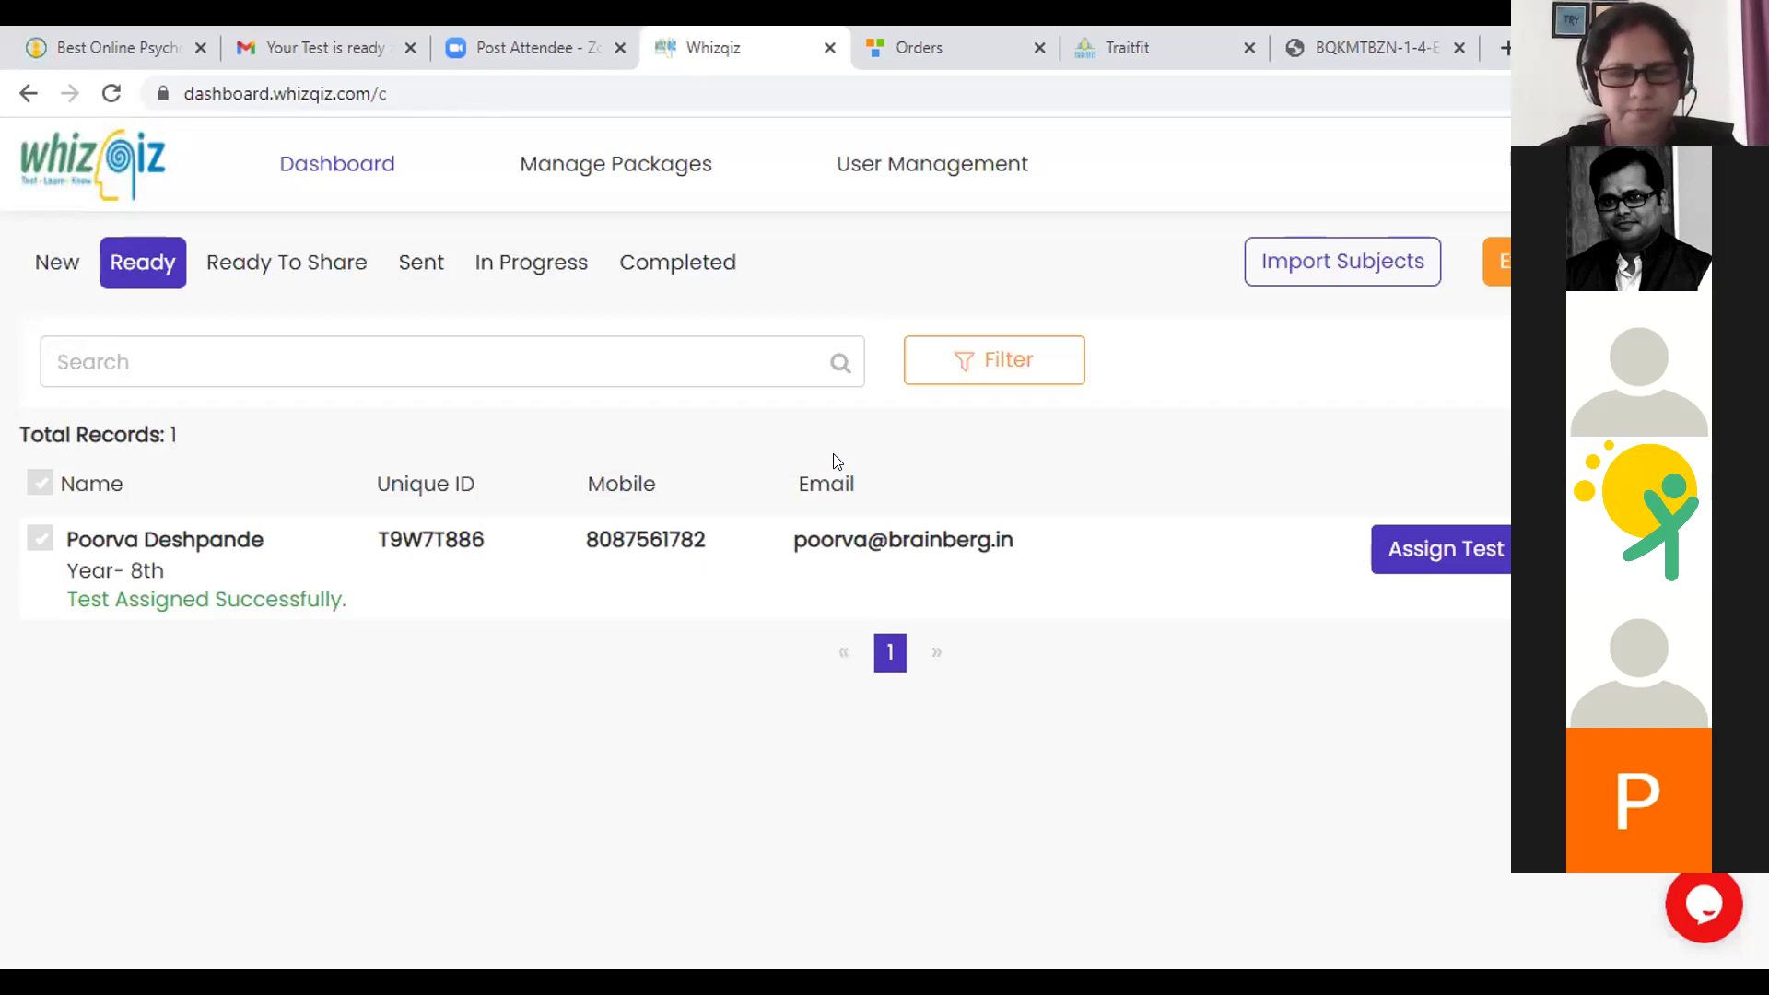
click(310, 286)
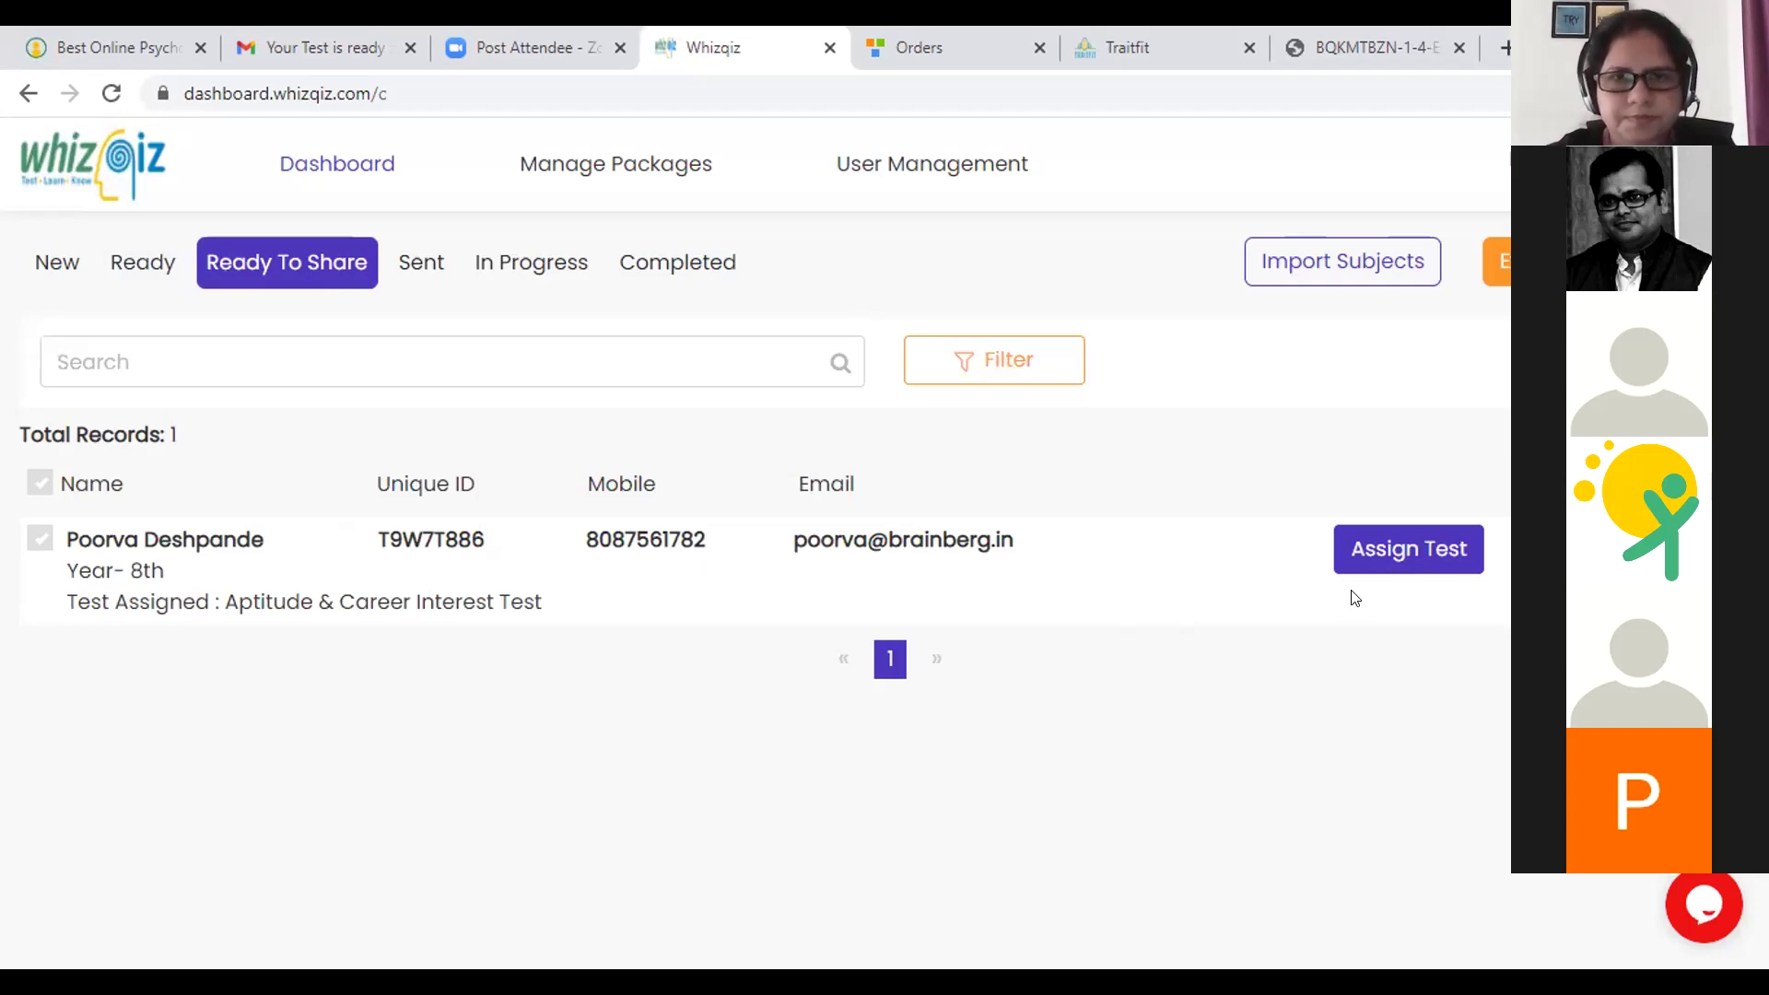
Review the subject's assigned test and details in Ready To Share, closing both unchanged.
click(1431, 555)
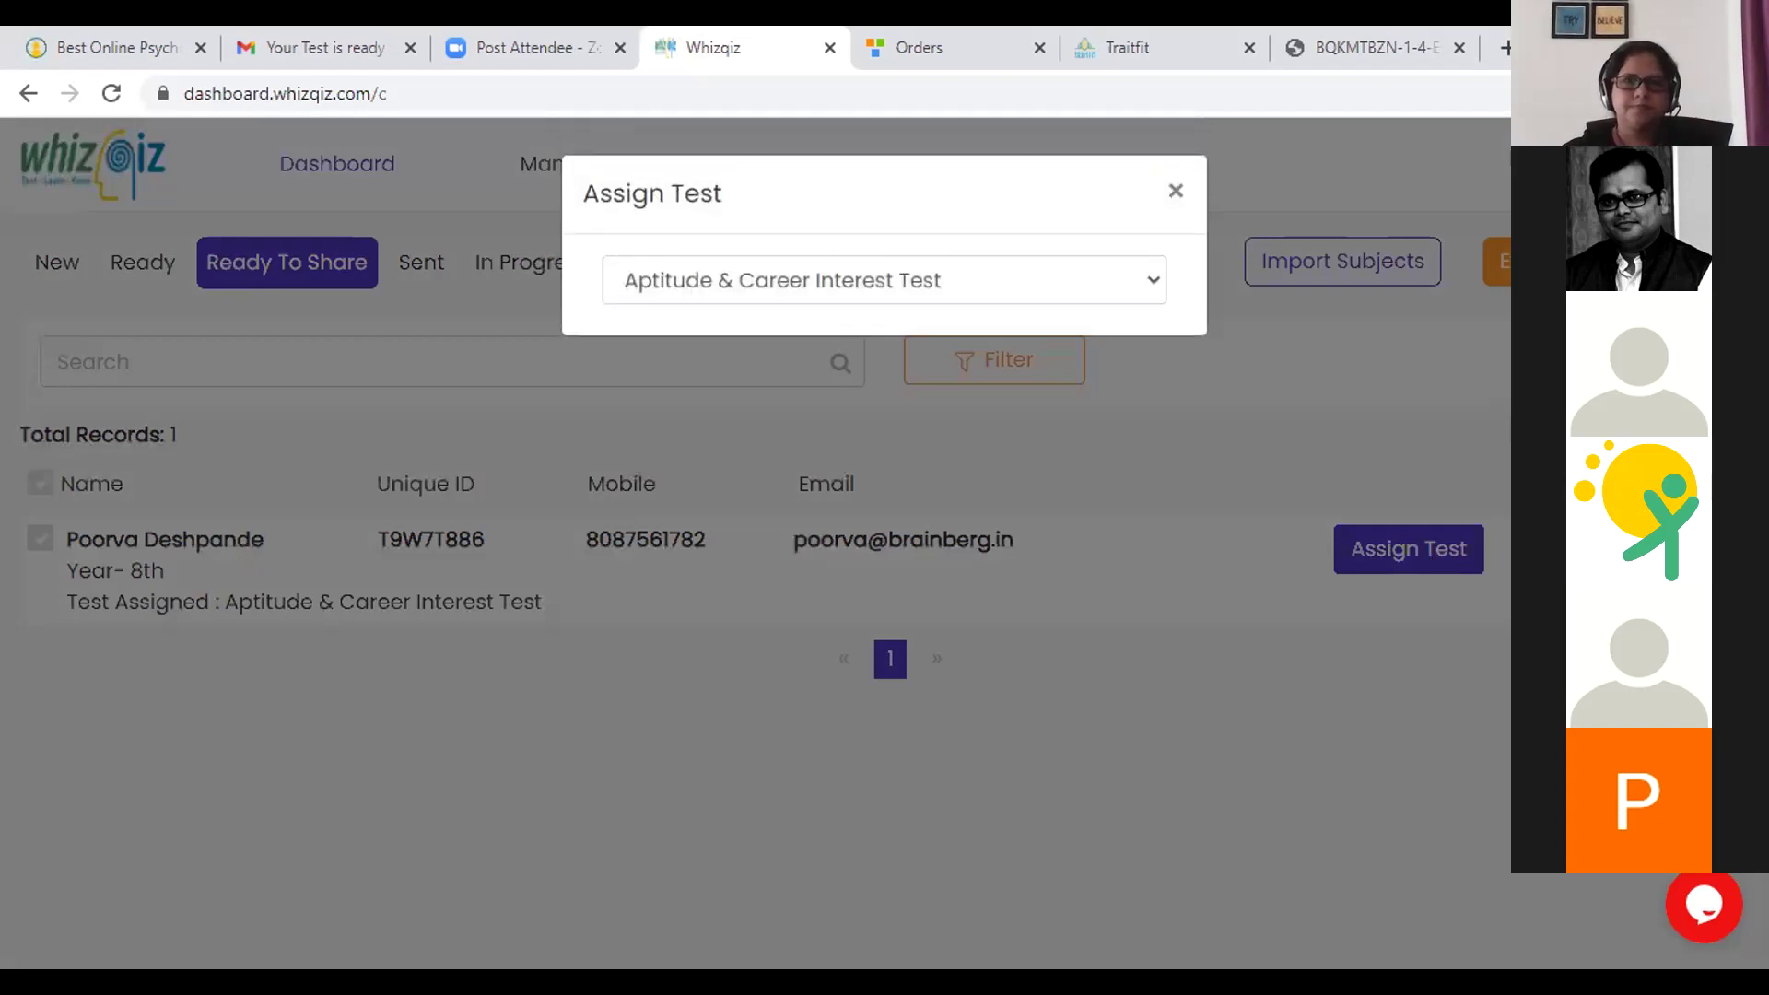
click(1172, 191)
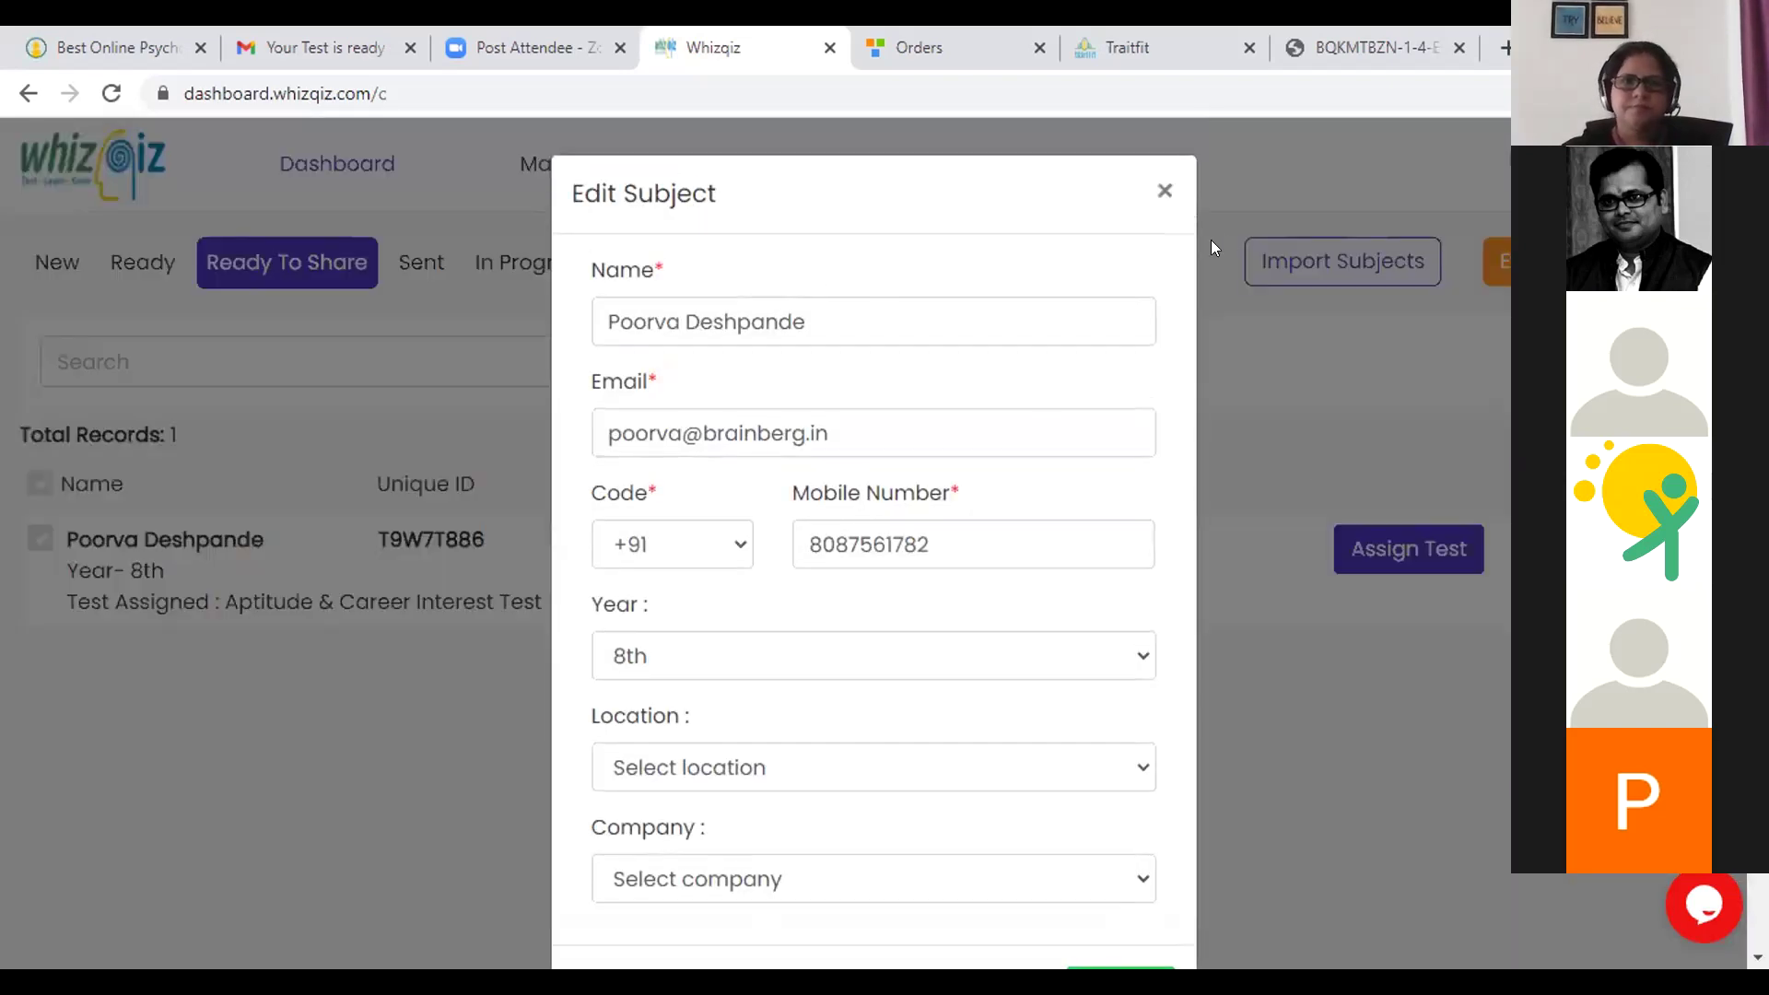
click(1165, 194)
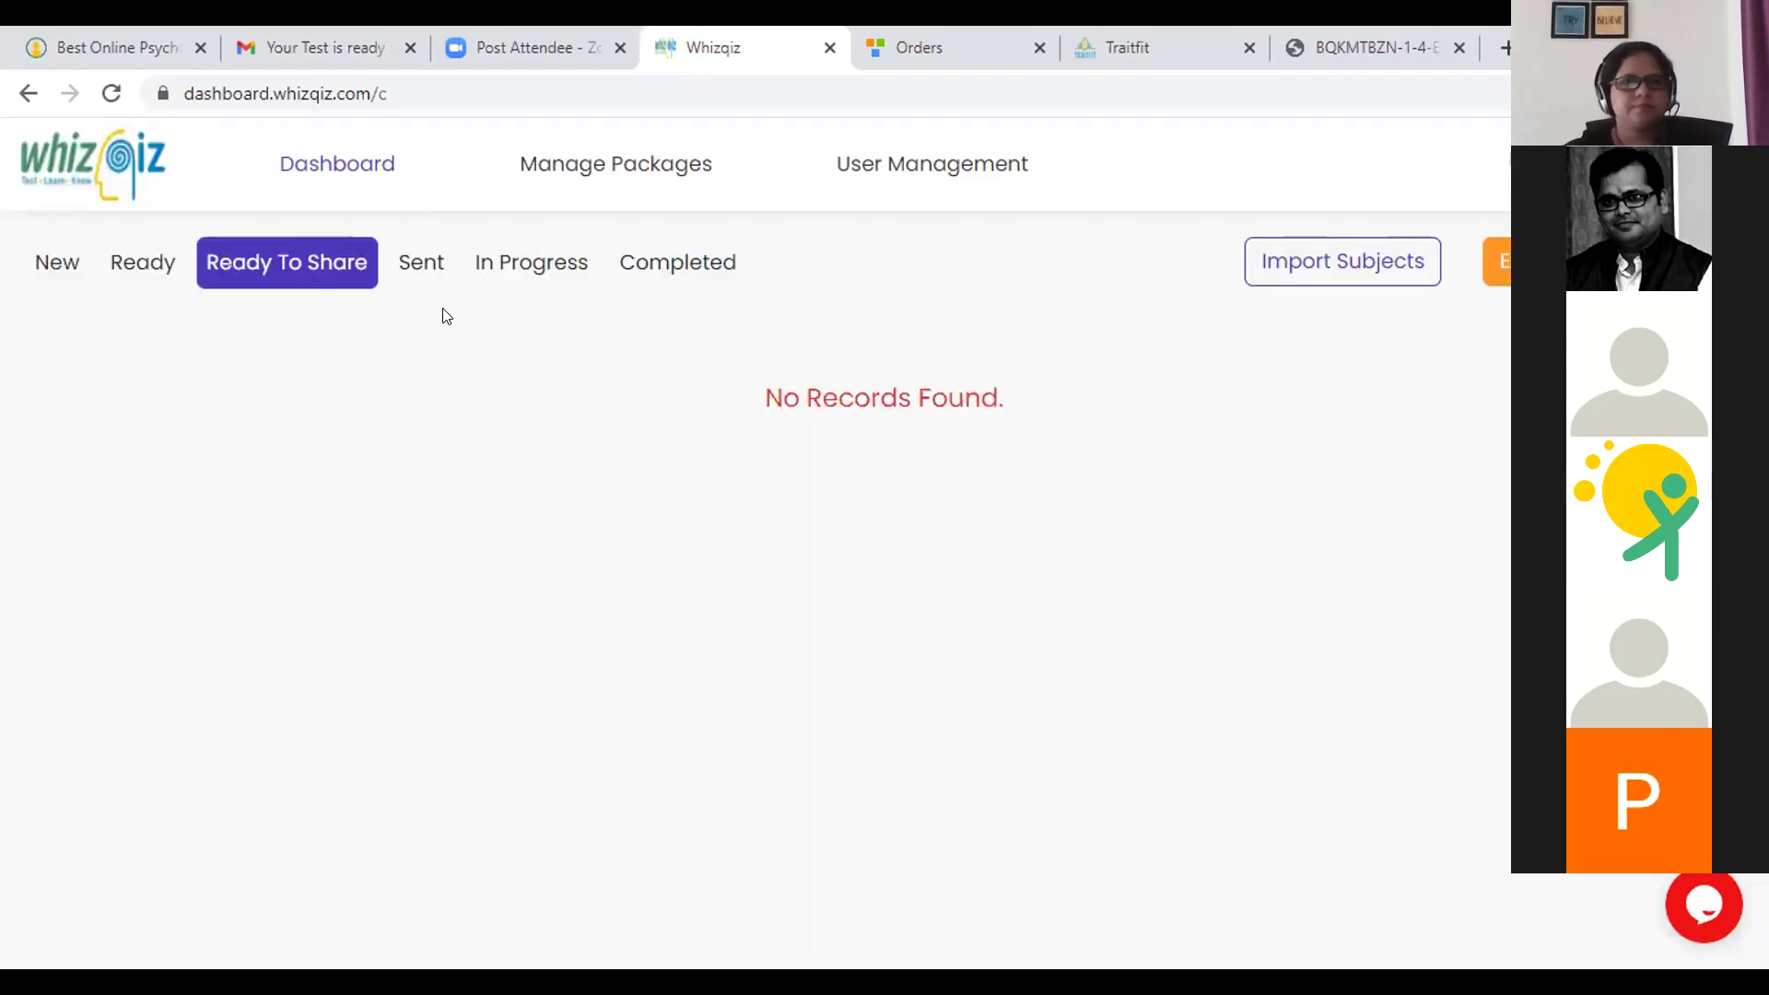
View the Sent, In Progress and Completed test lists in turn.
click(423, 275)
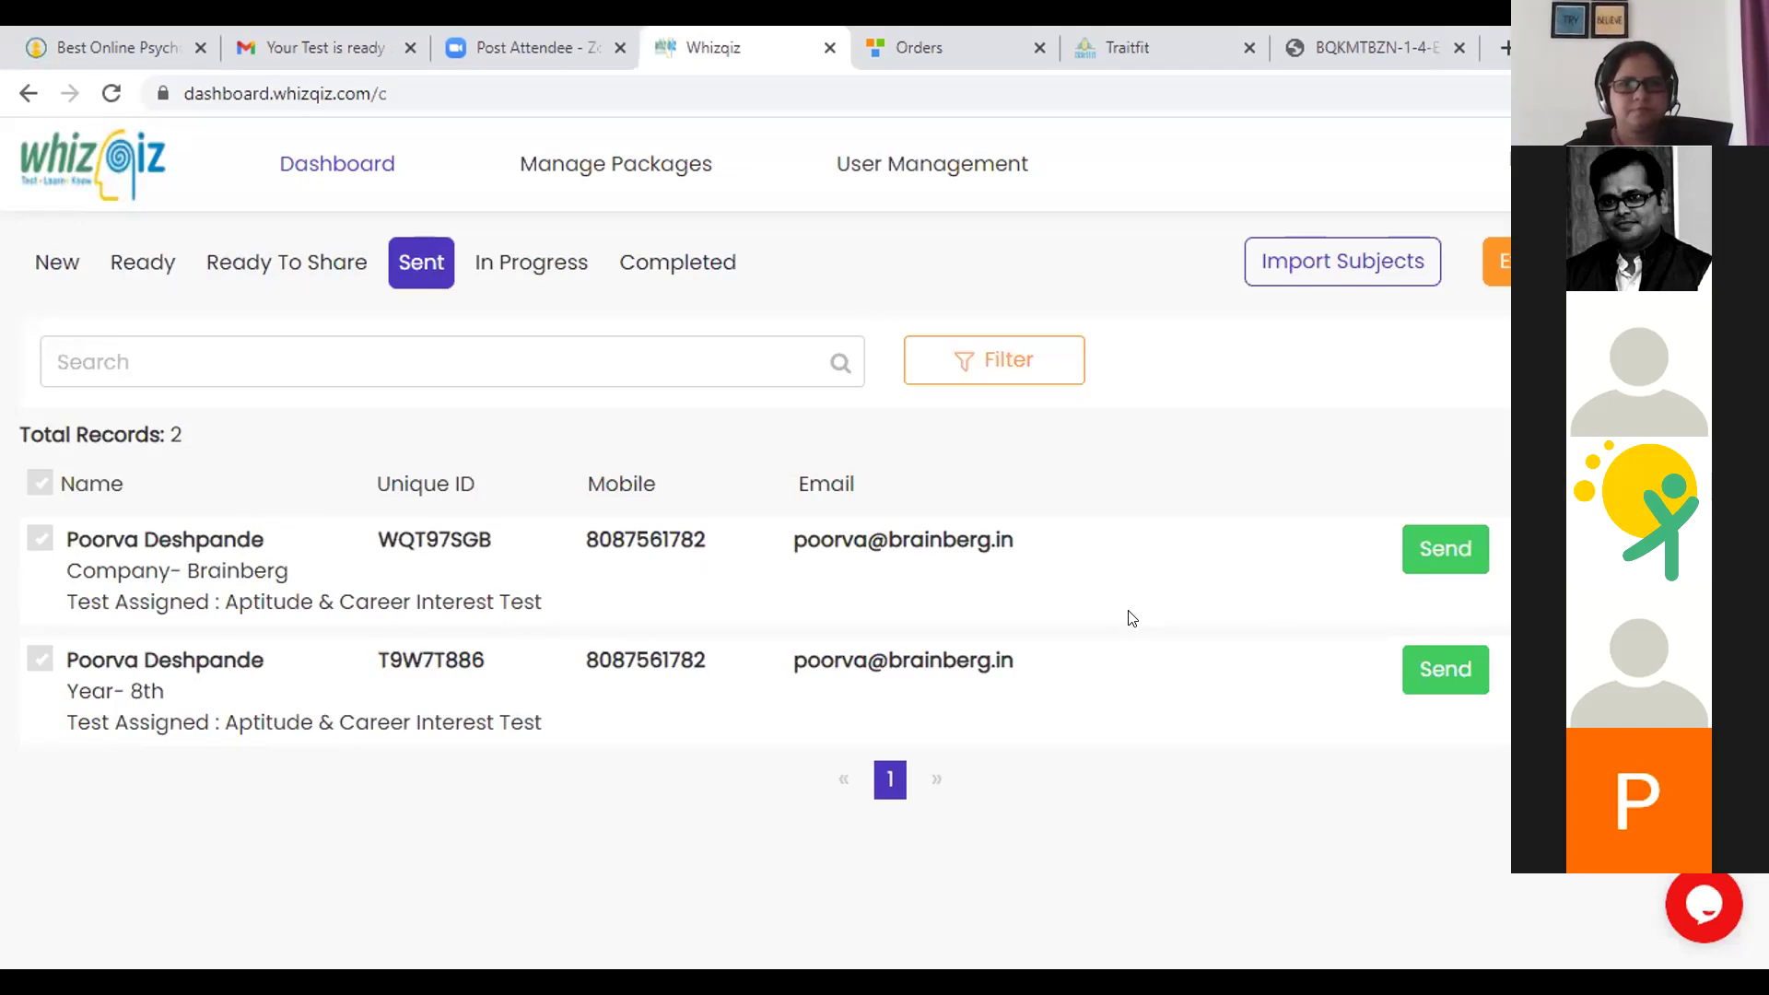
click(571, 266)
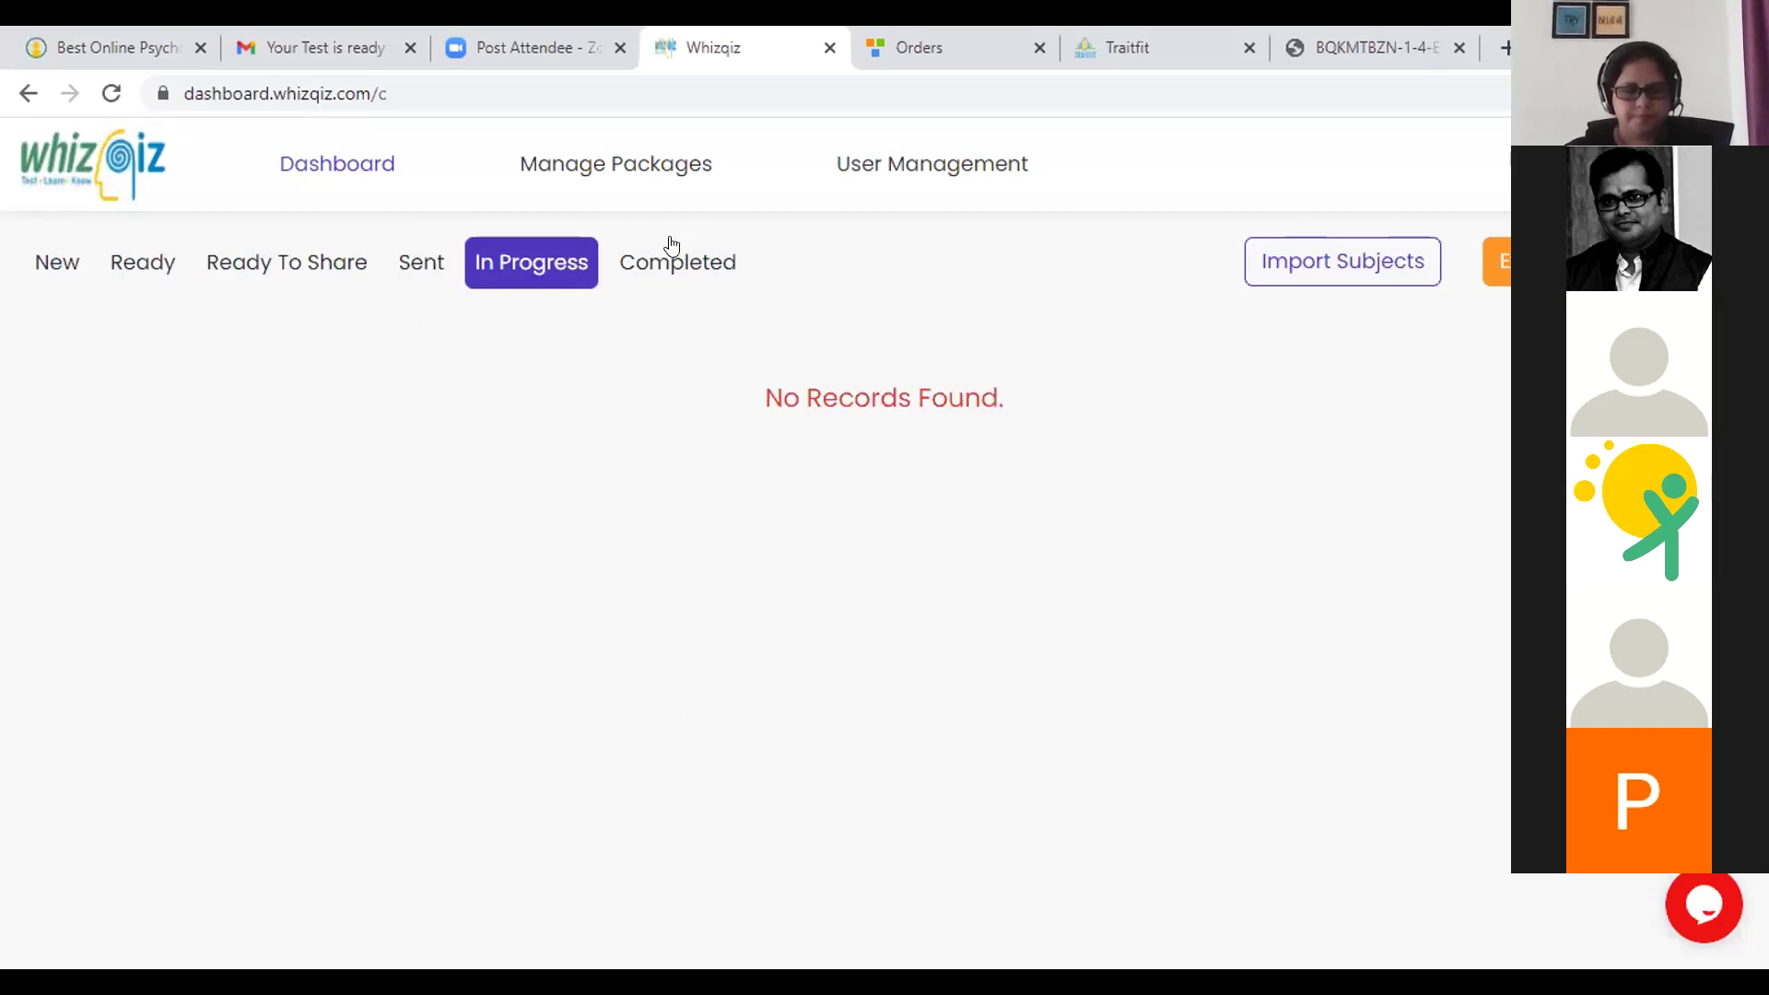
click(679, 266)
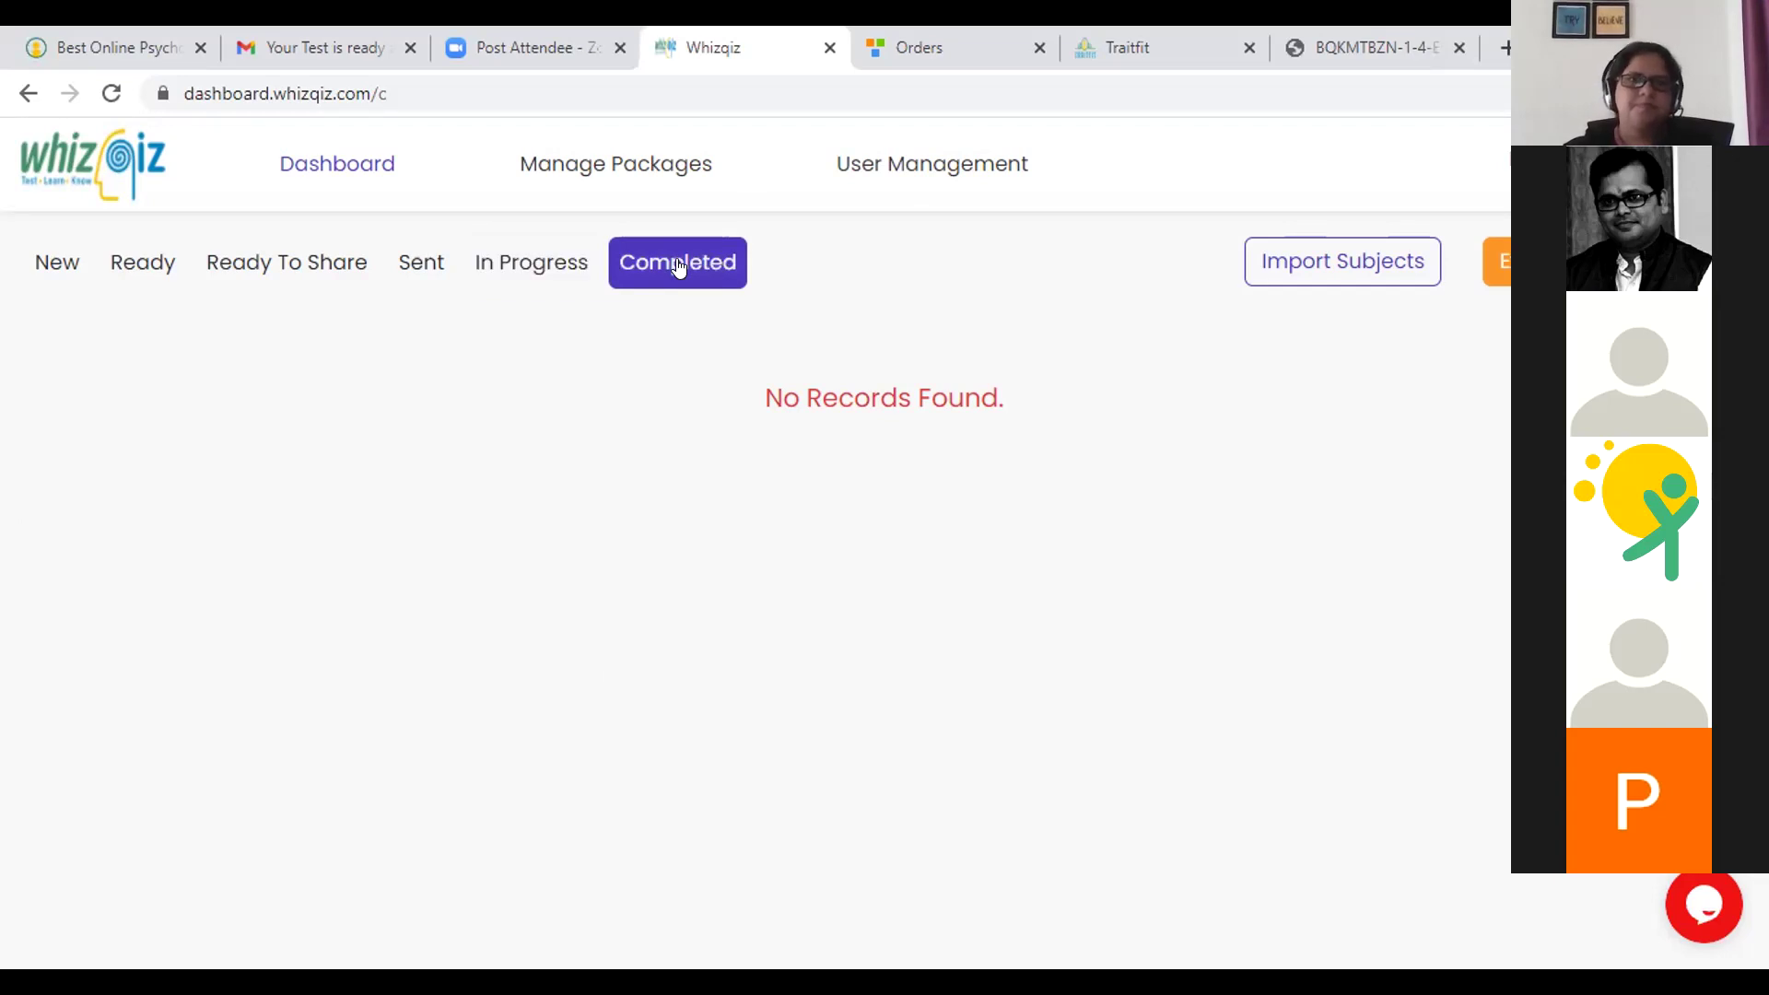
click(1122, 55)
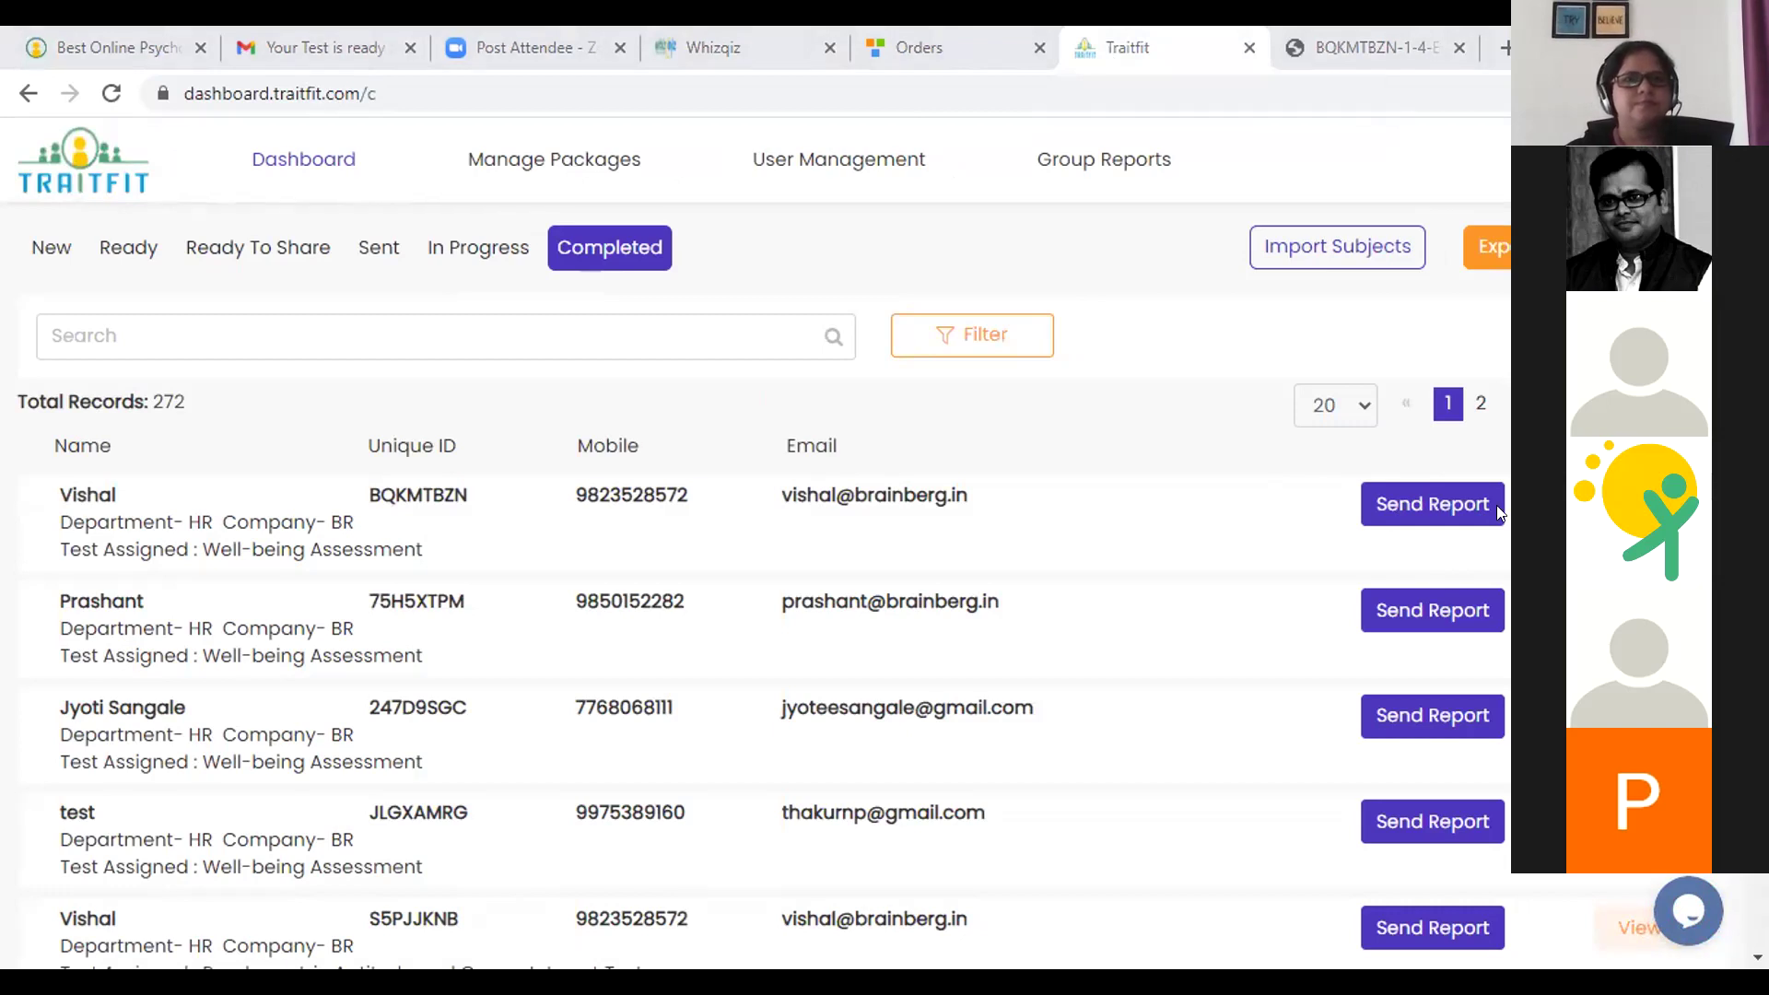
click(1422, 512)
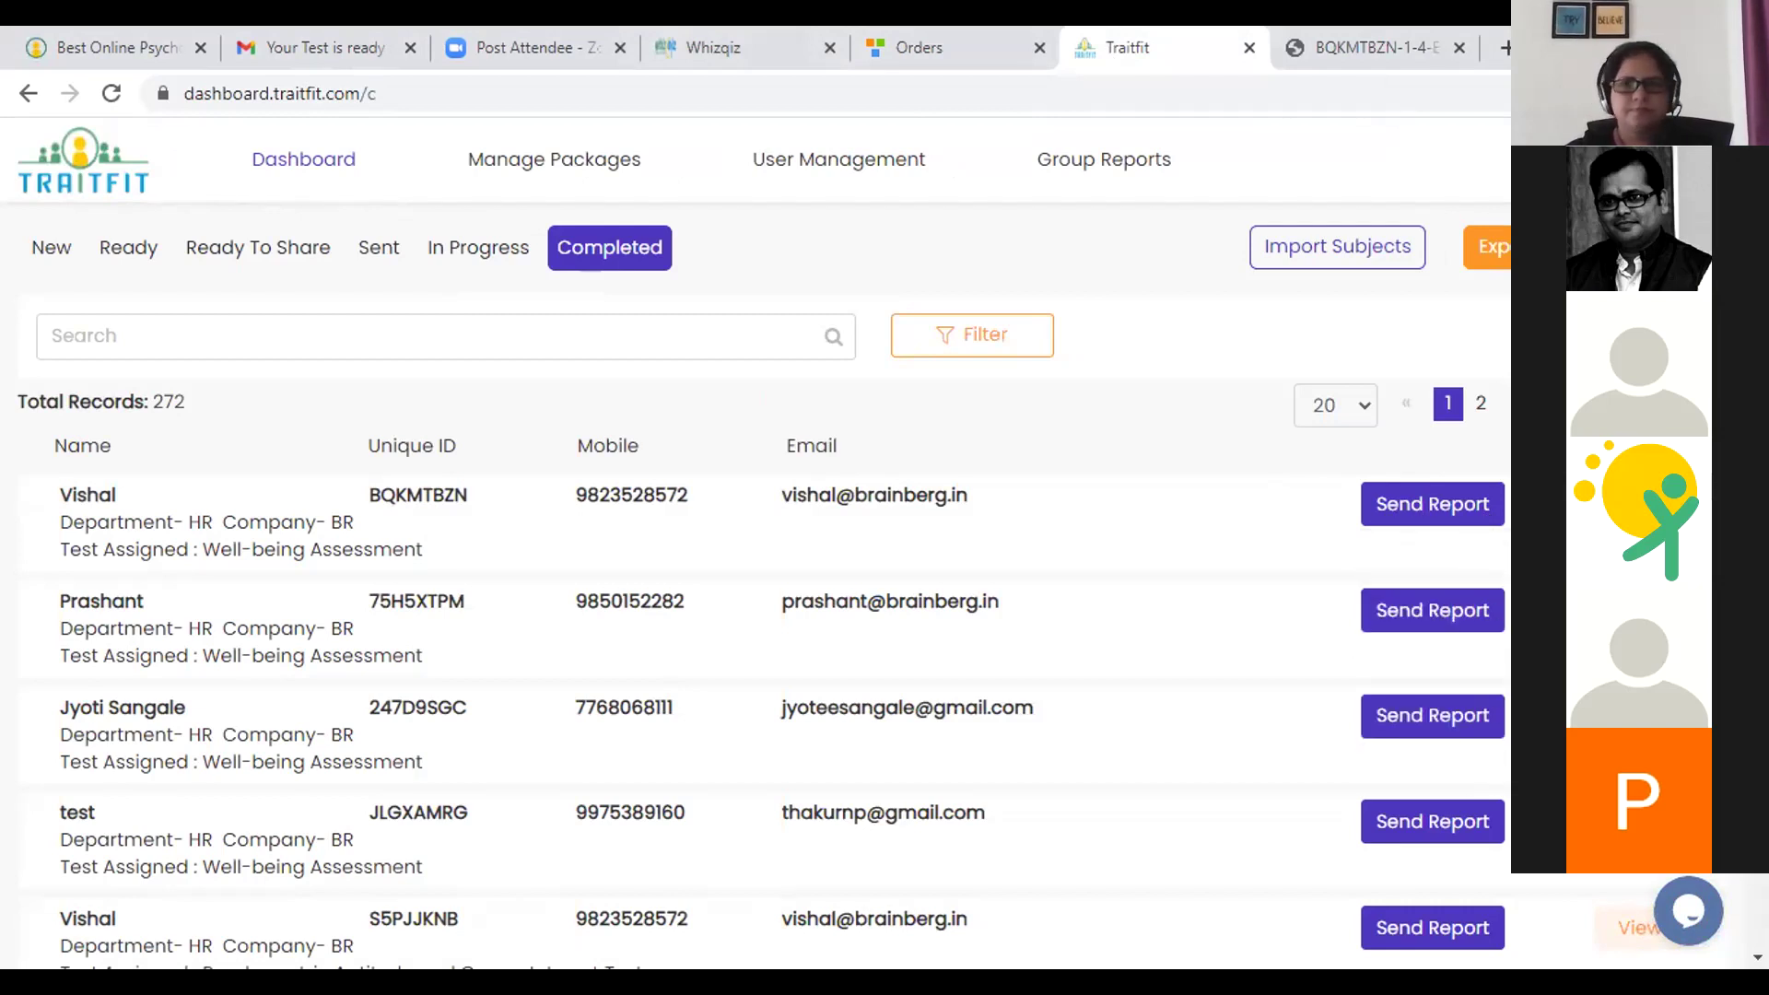
click(711, 47)
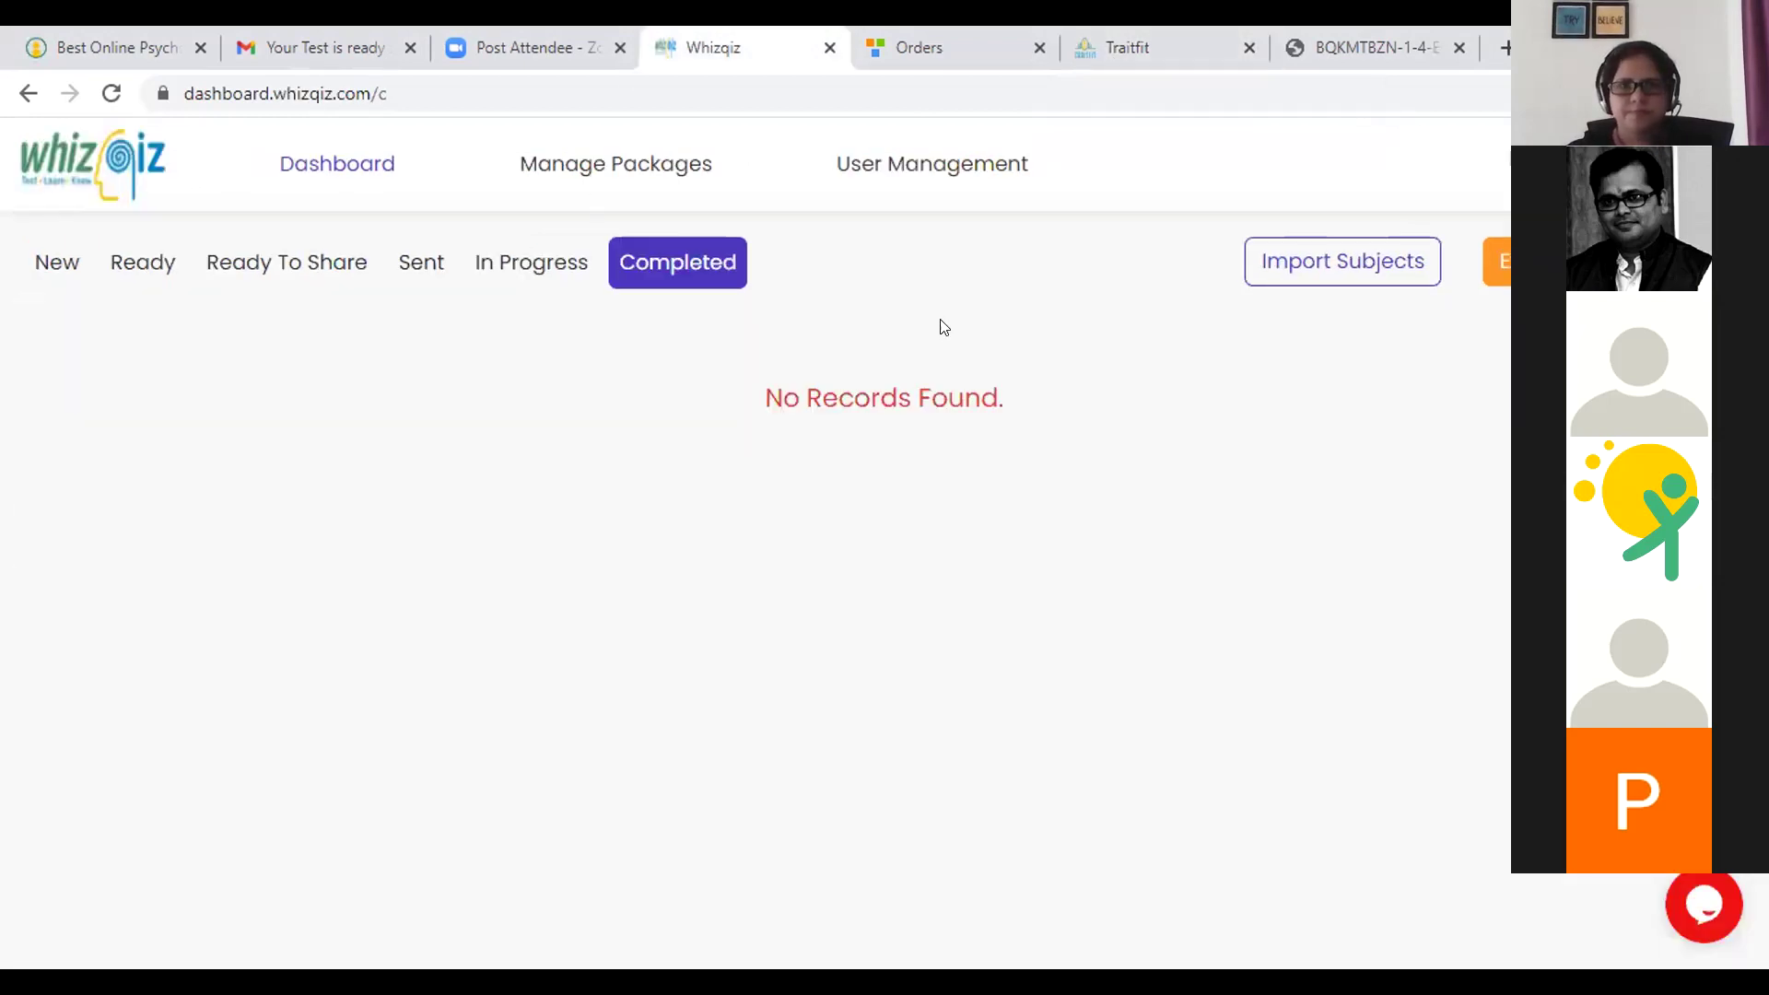
Open the organization profile, review its e-mail and mobile, and save the profile details.
click(1548, 239)
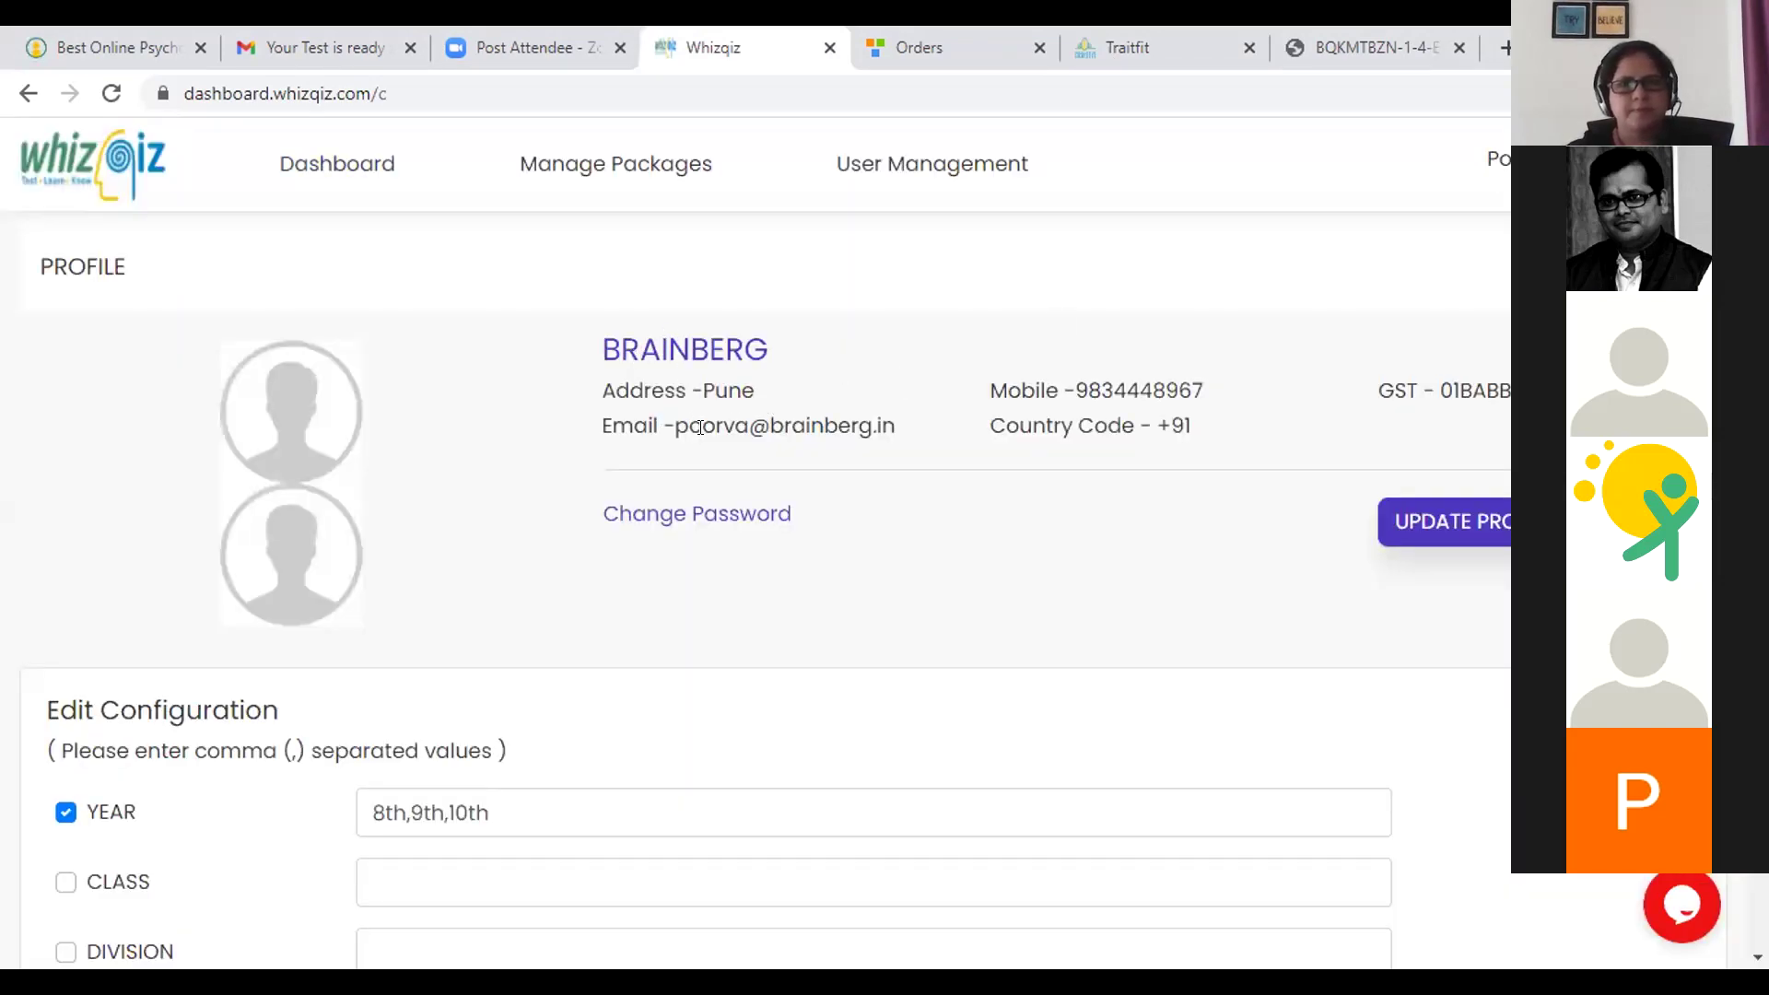
drag(676, 427, 872, 431)
drag(1072, 390, 1193, 391)
click(438, 458)
click(1500, 509)
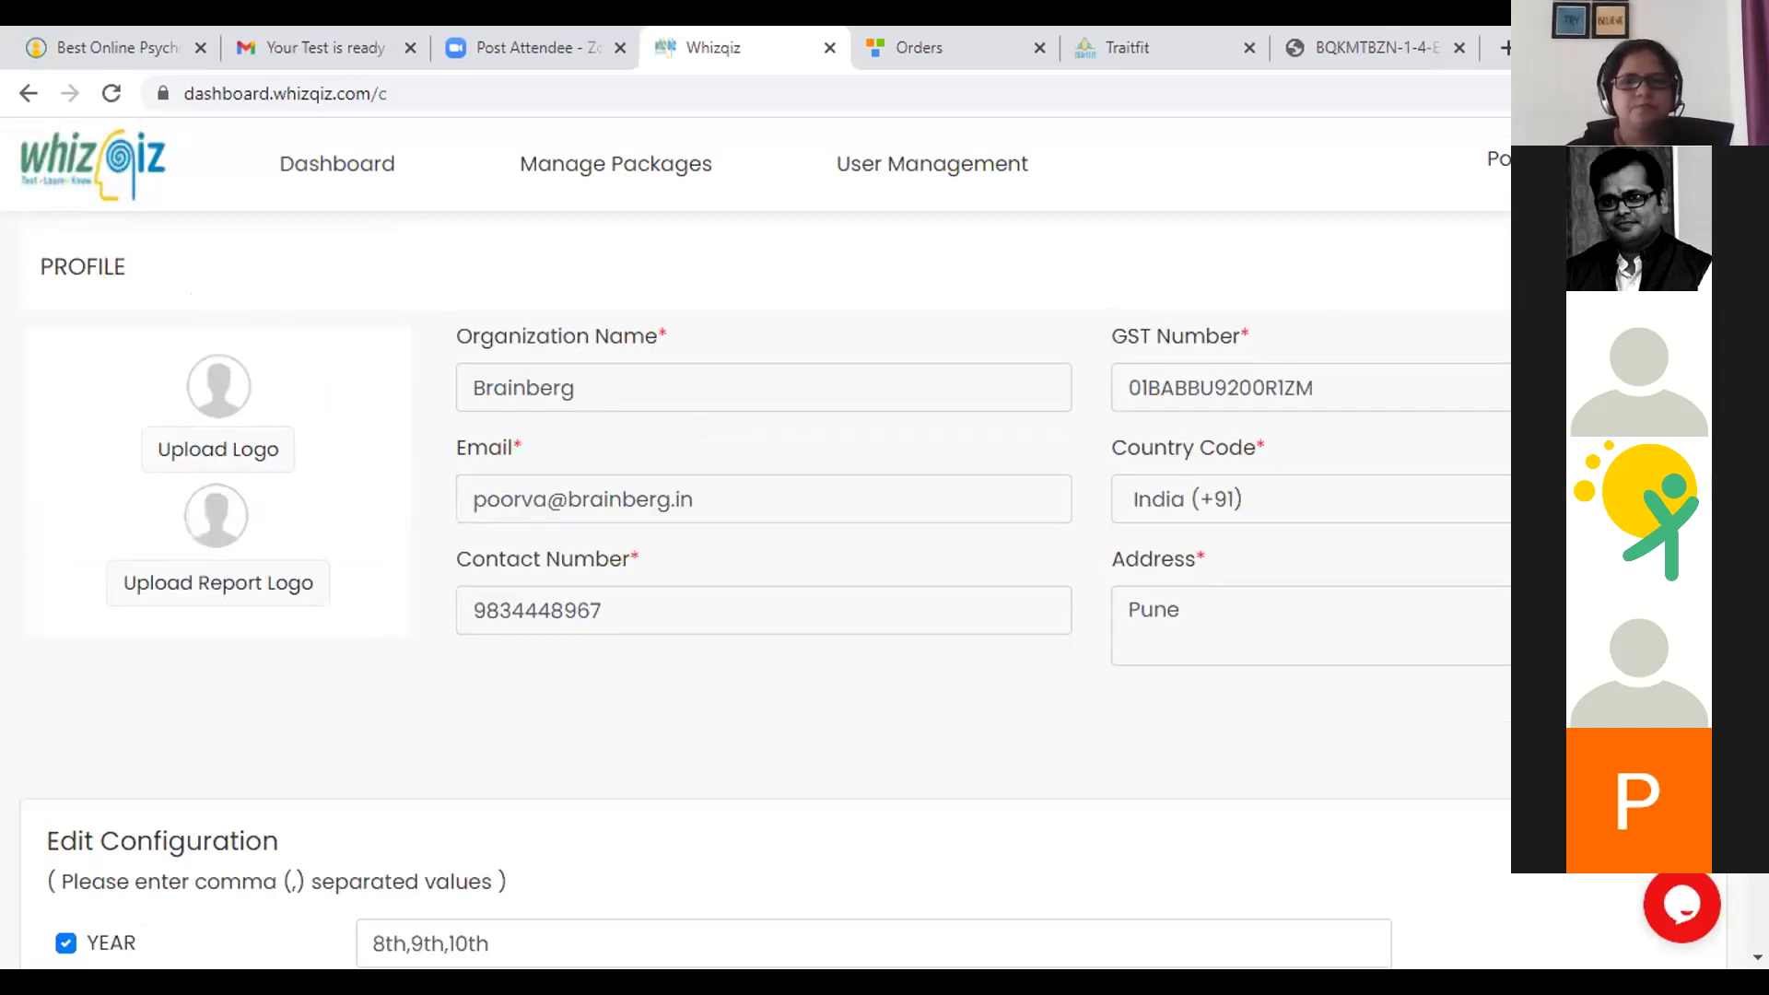
click(1493, 700)
Open the Change Password form and close it without changing the password.
click(675, 517)
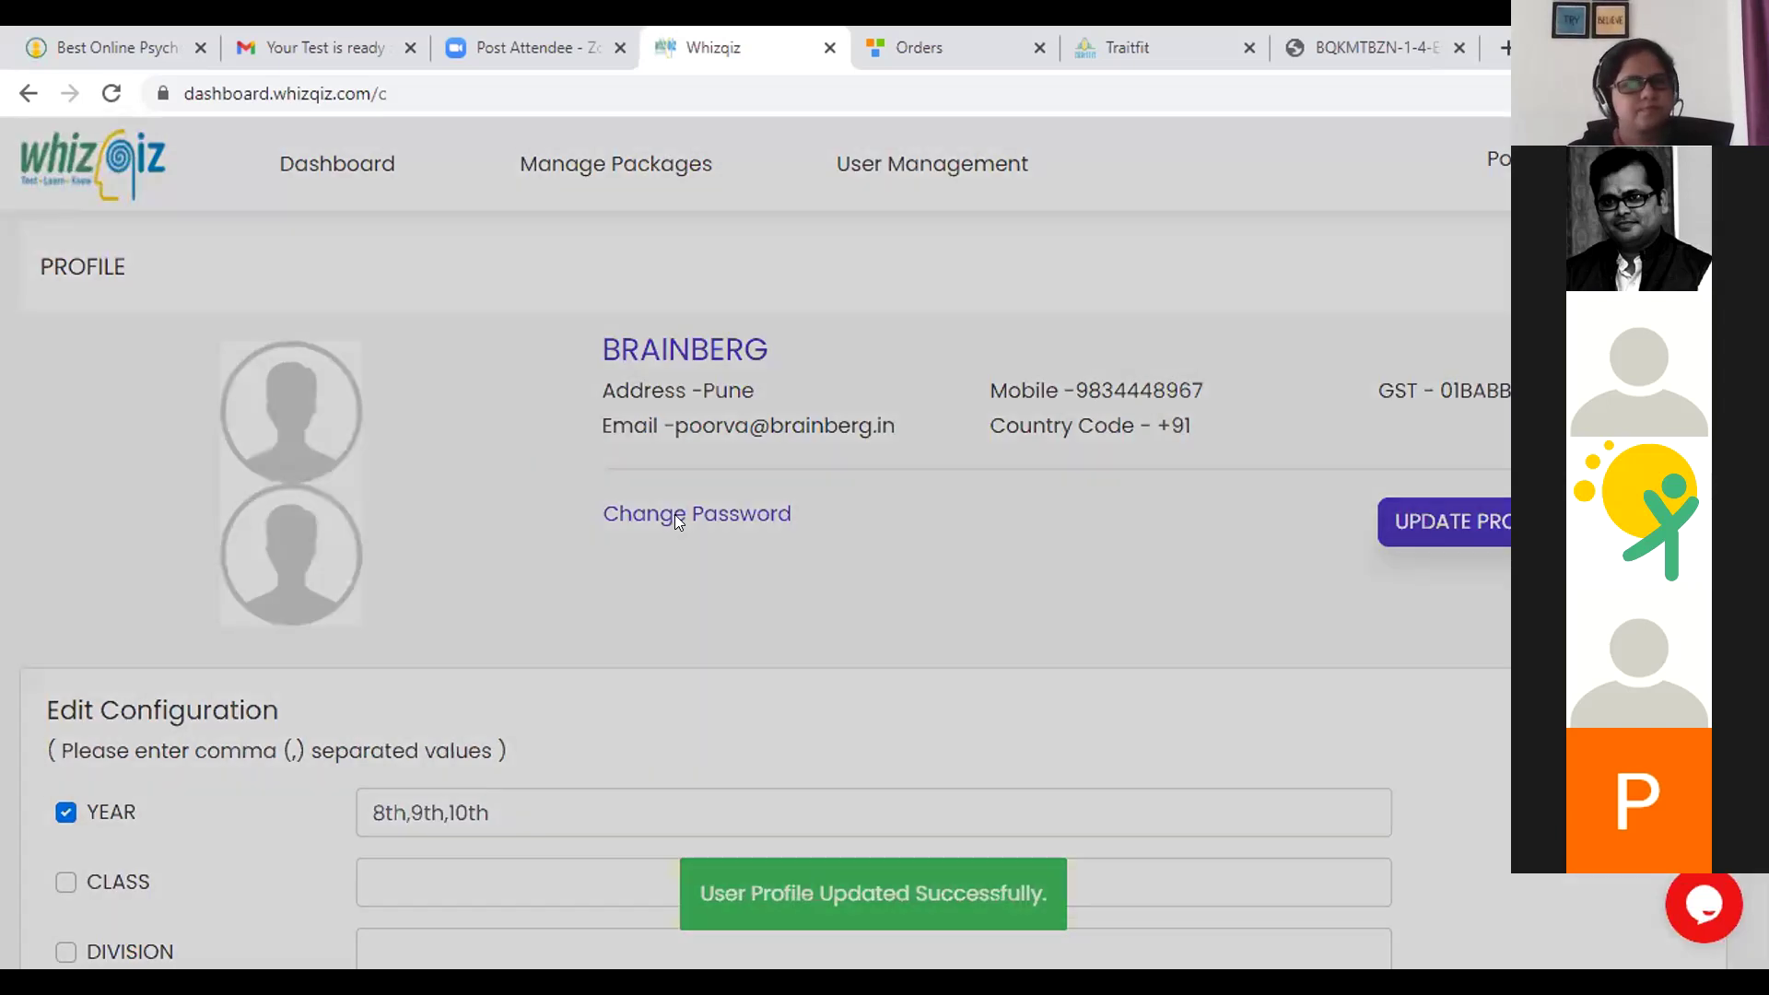
click(723, 311)
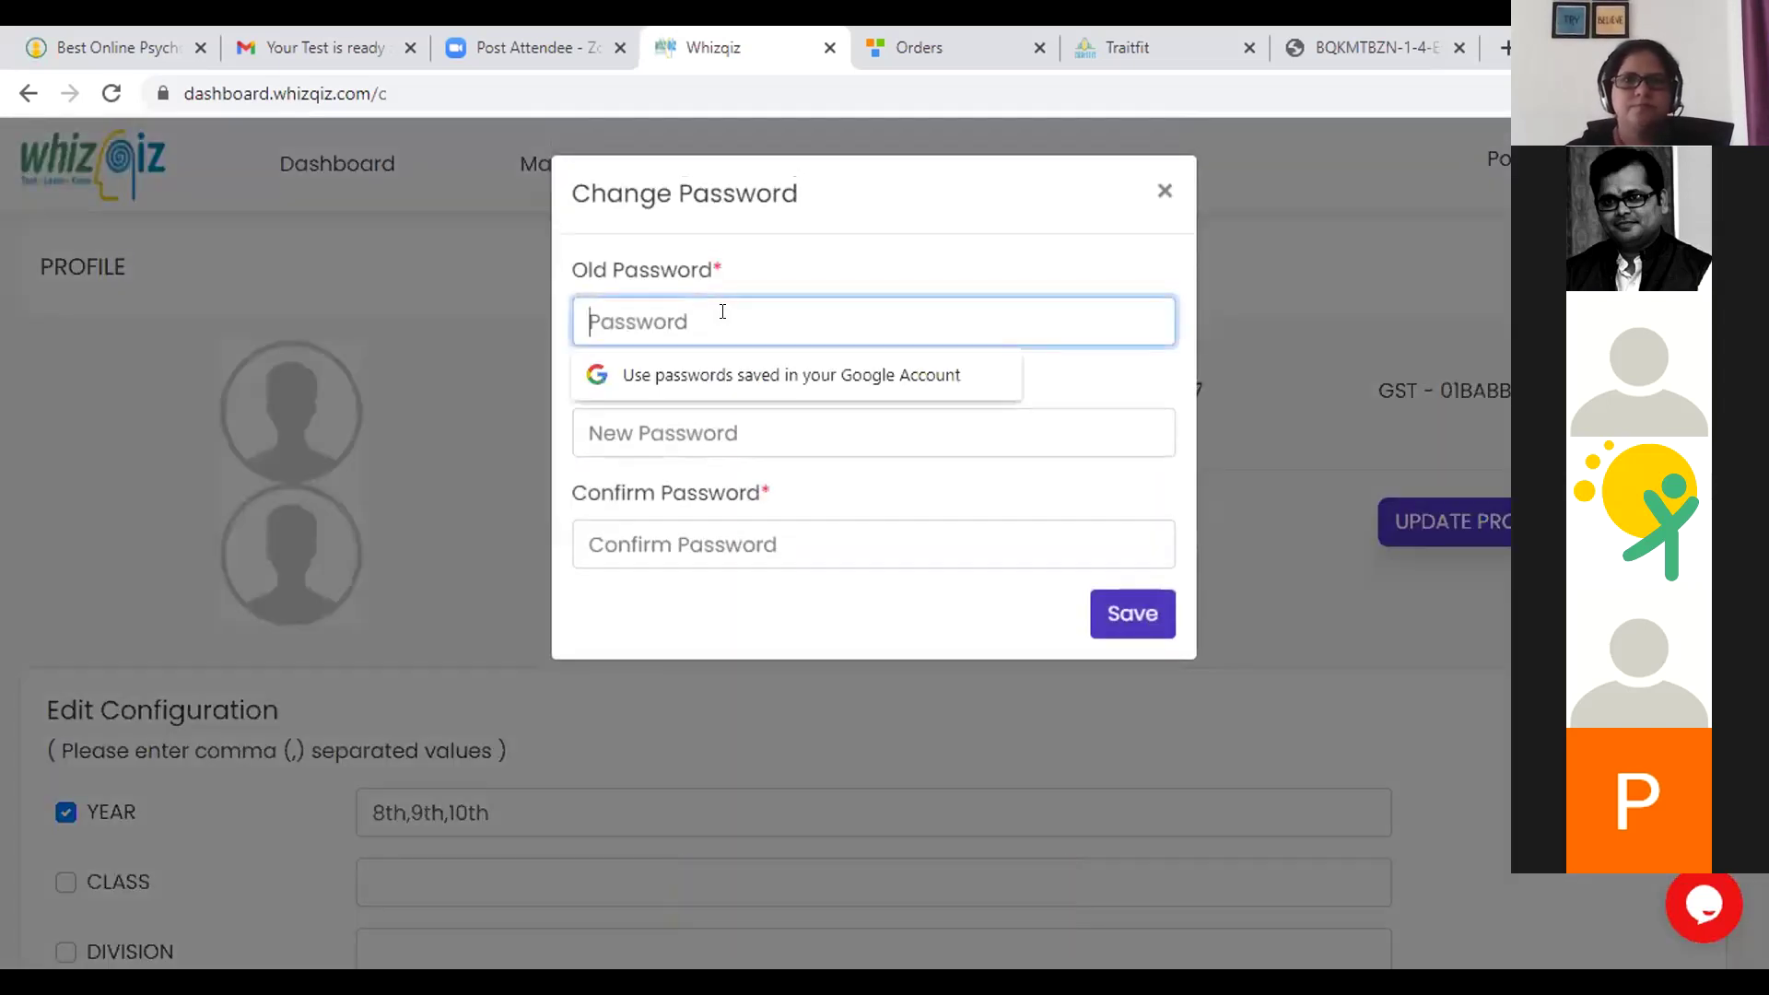
click(715, 431)
click(713, 535)
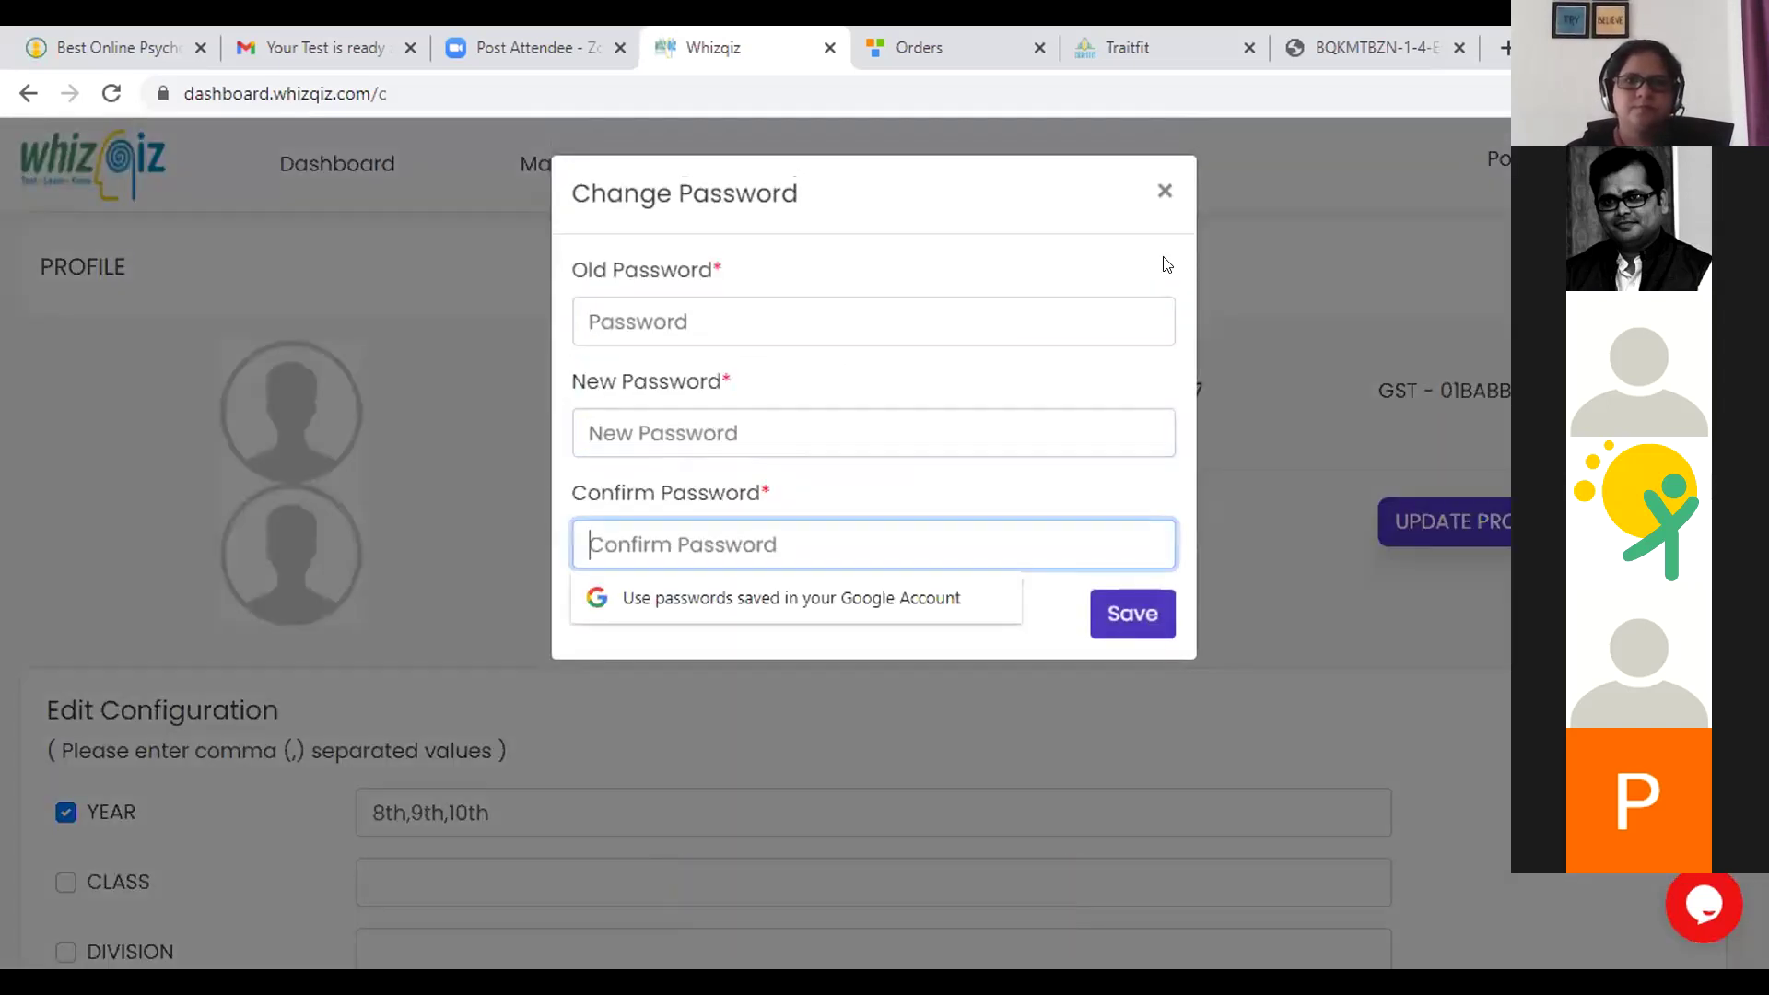
click(1165, 192)
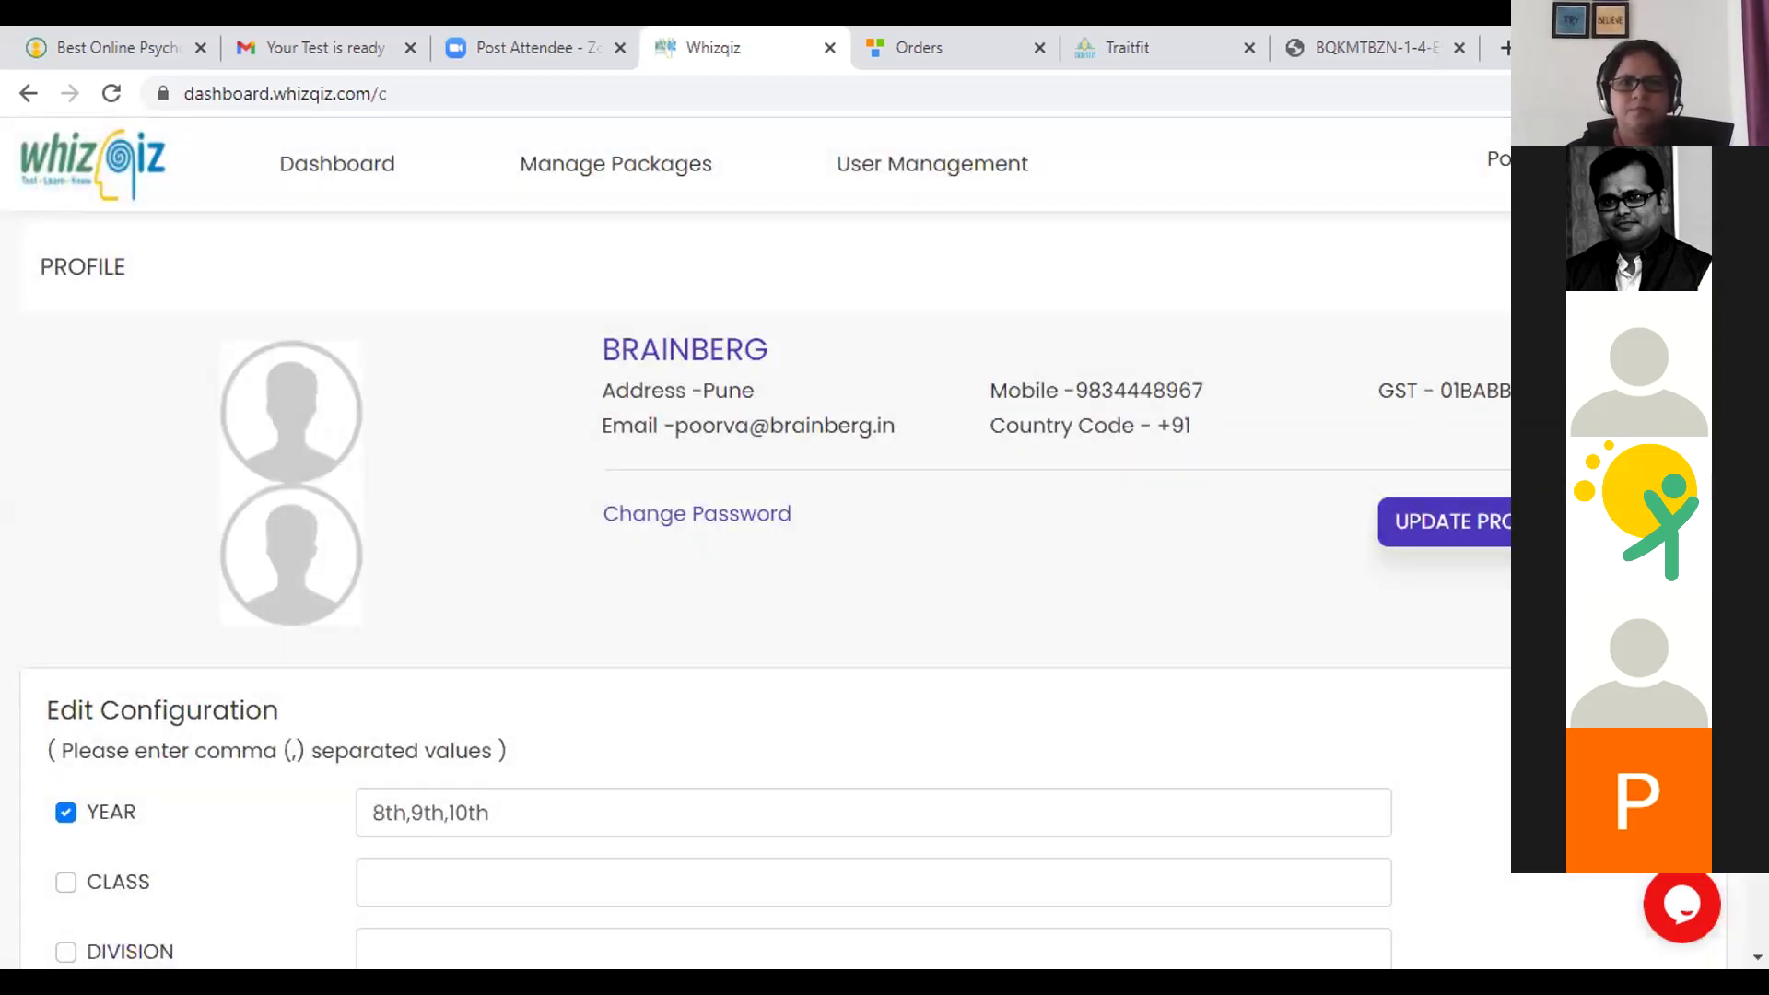
Submit the Edit Configuration with Year, Location (Pune,mumbai) and Company (Brainberg) enabled.
scroll(1056, 535, down, 3)
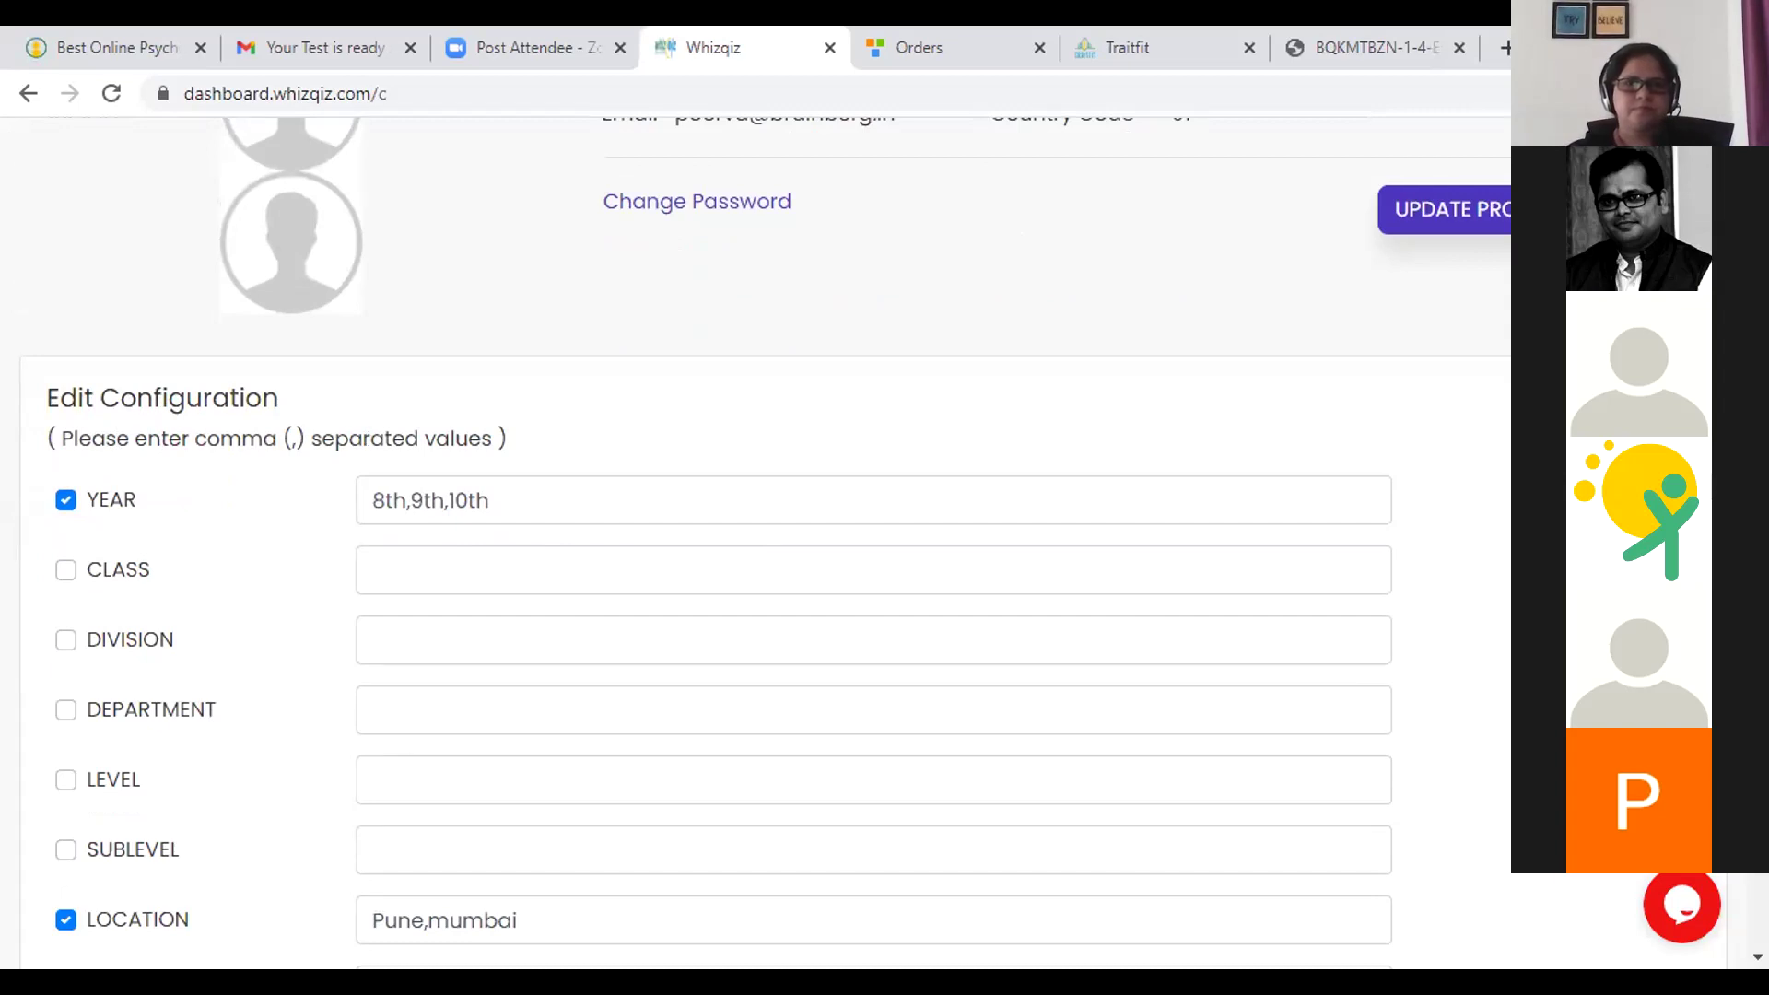
scroll(611, 579, down, 1)
click(408, 387)
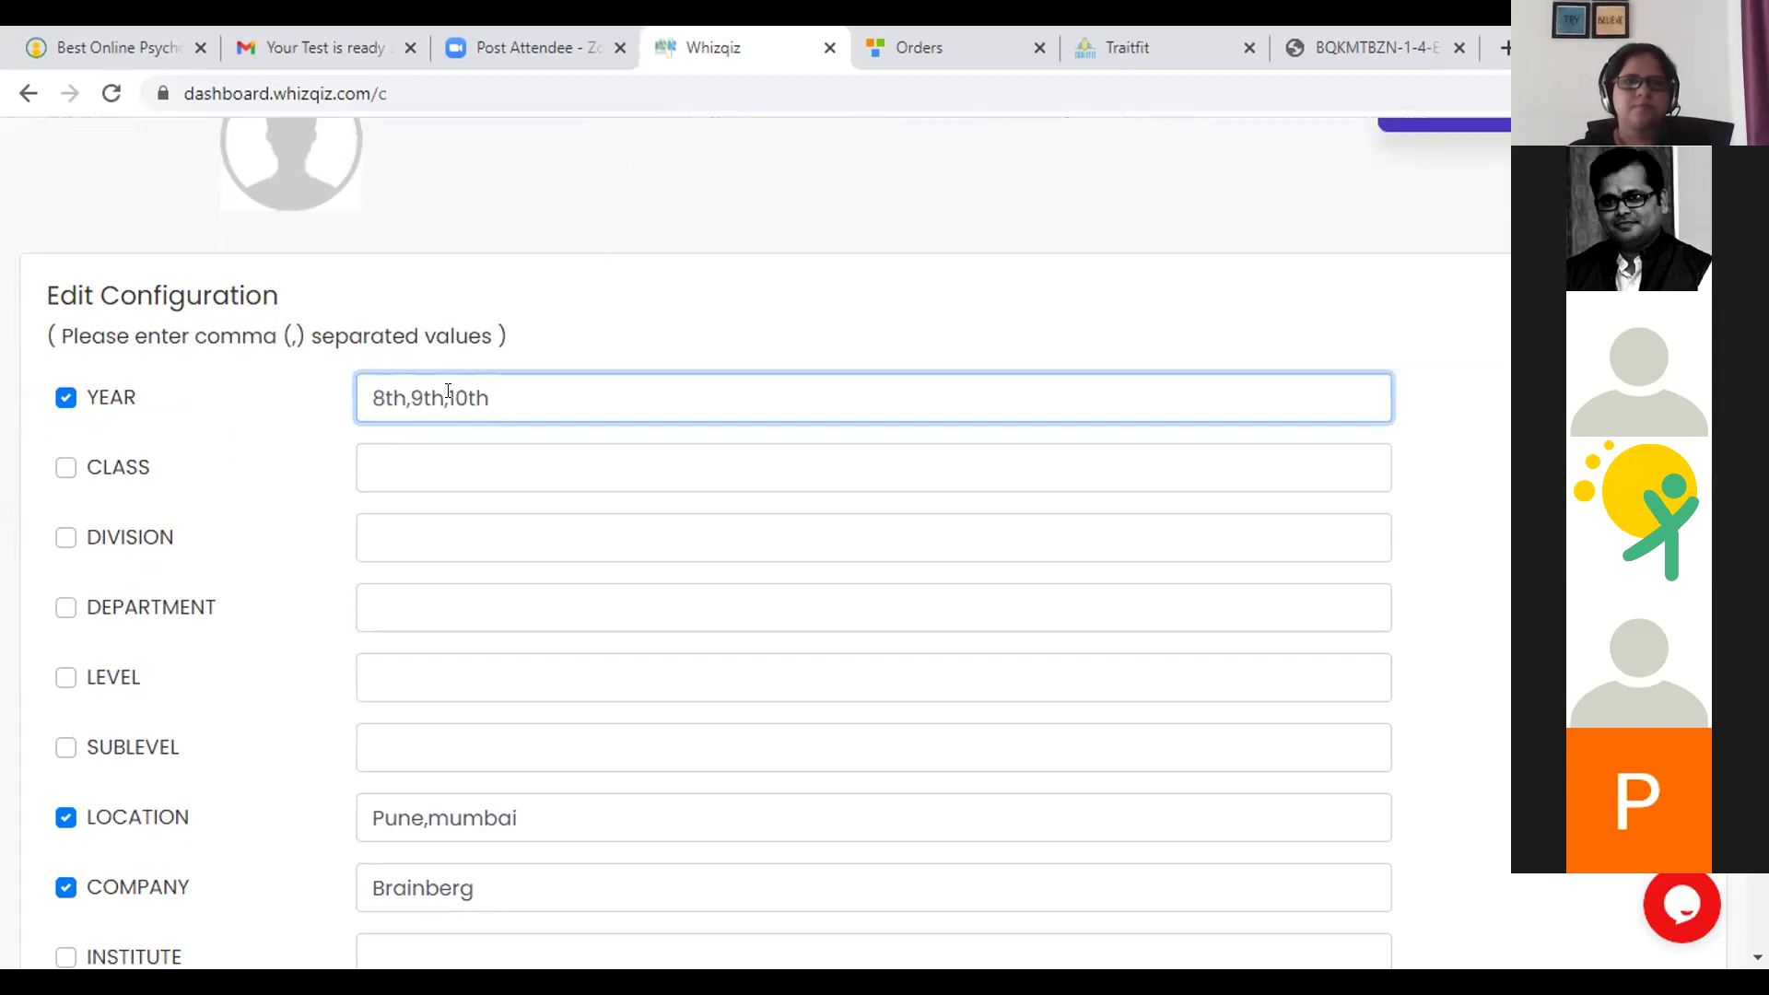
click(356, 498)
scroll(700, 553, down, 4)
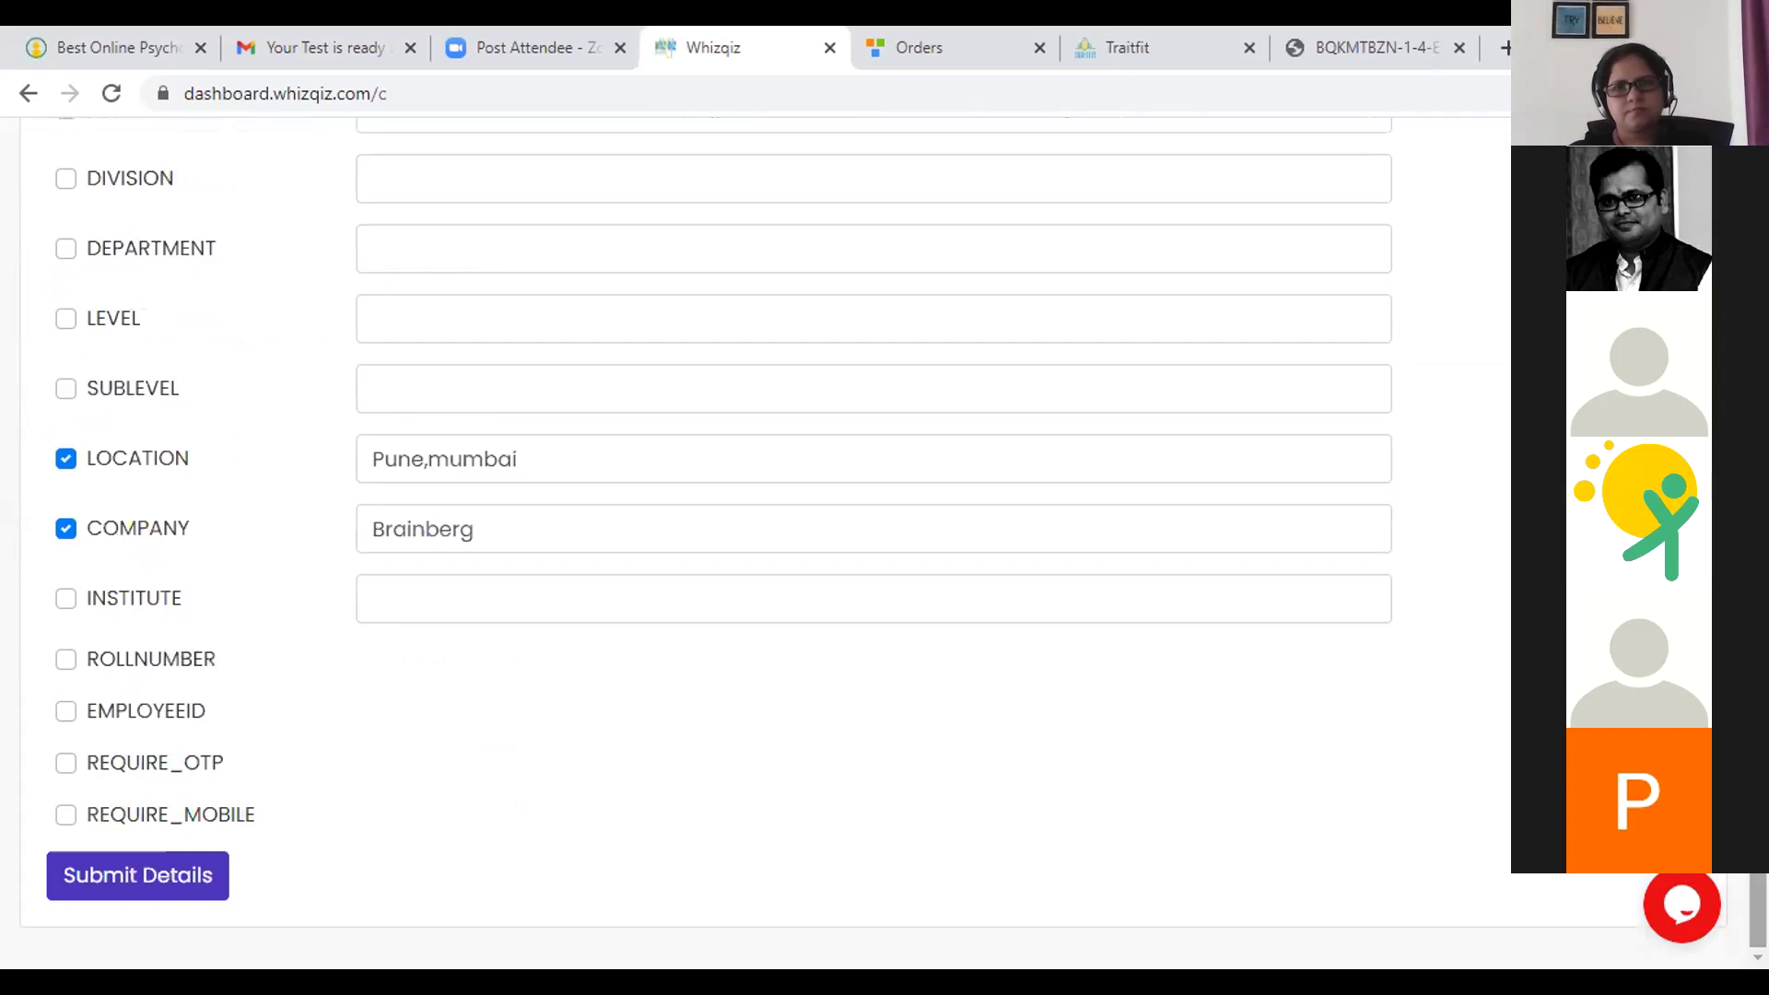
click(184, 892)
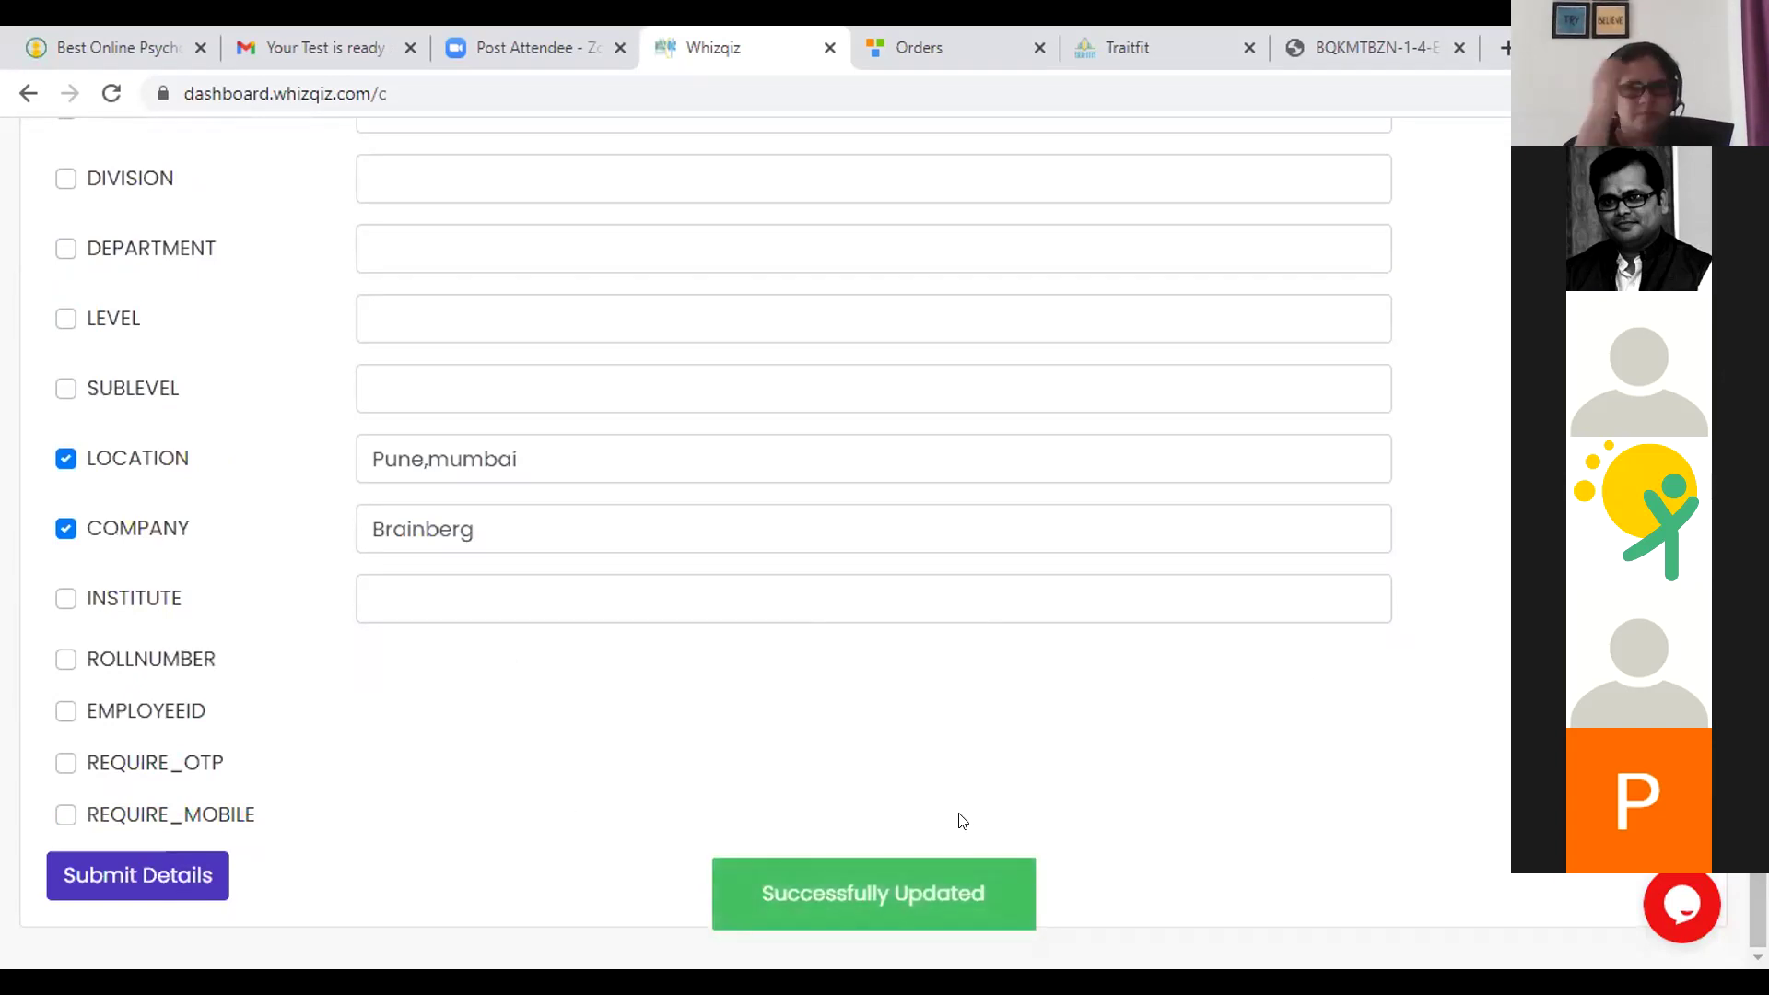
scroll(885, 534, up, 3)
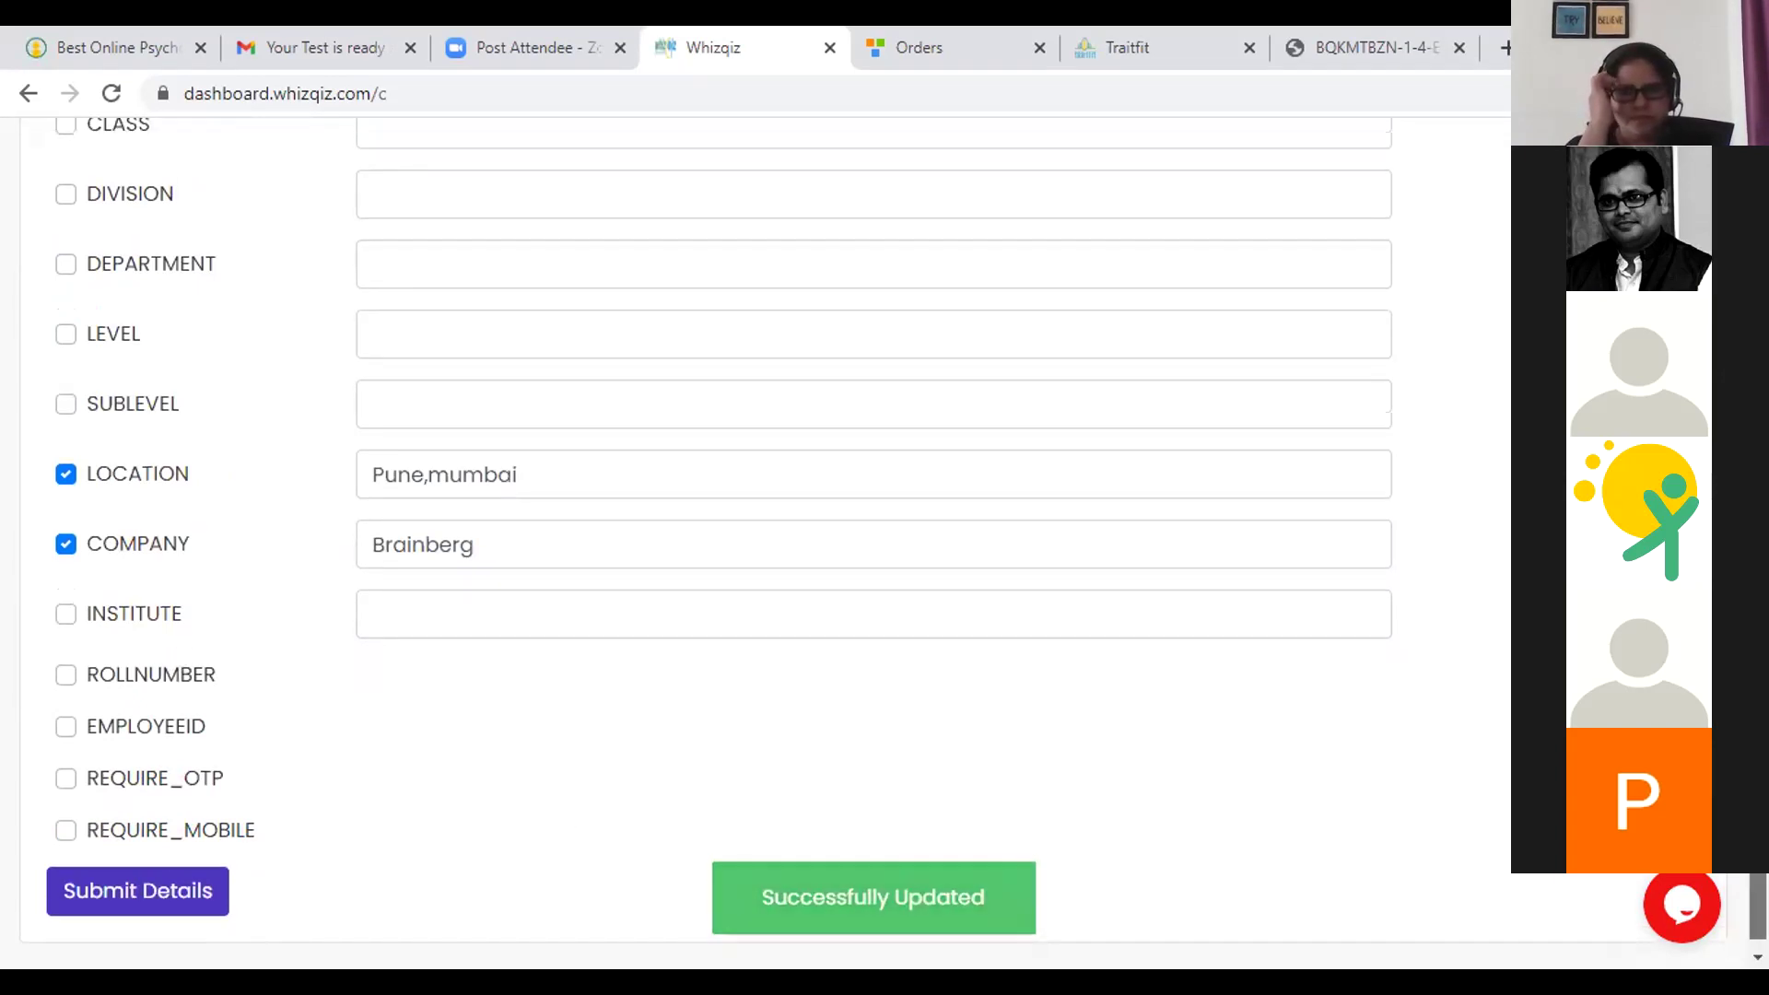
scroll(766, 544, up, 5)
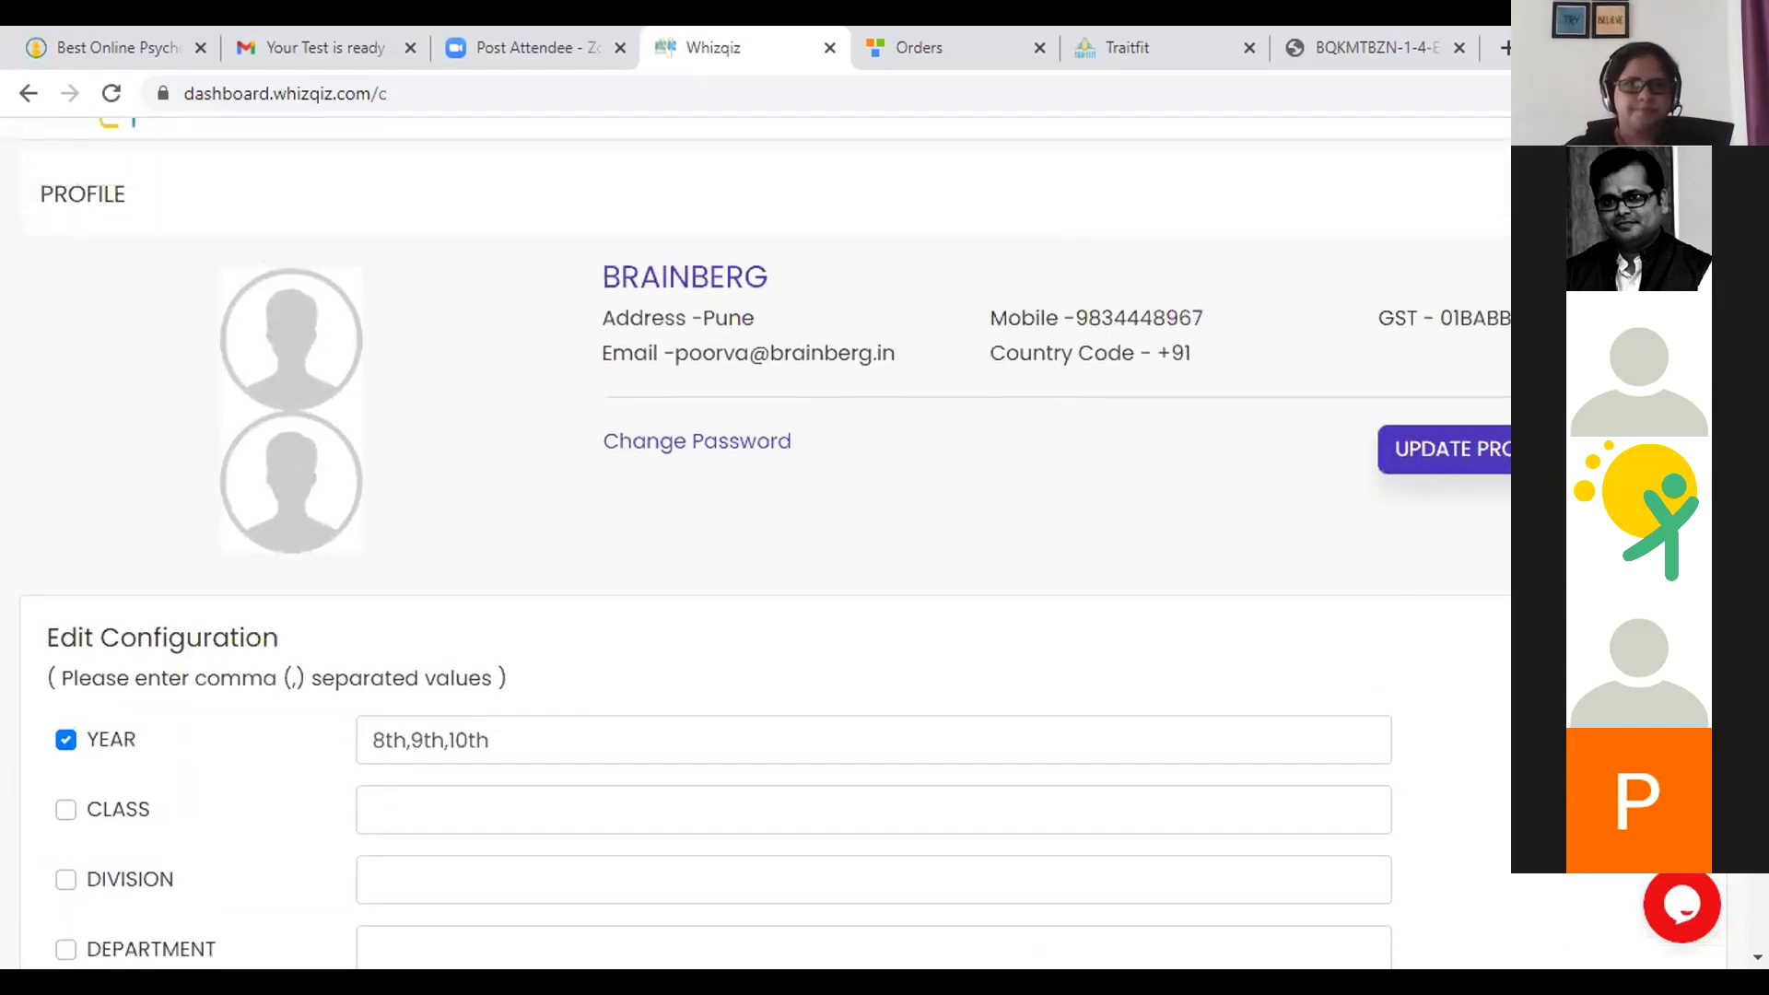
scroll(338, 224, up, 1)
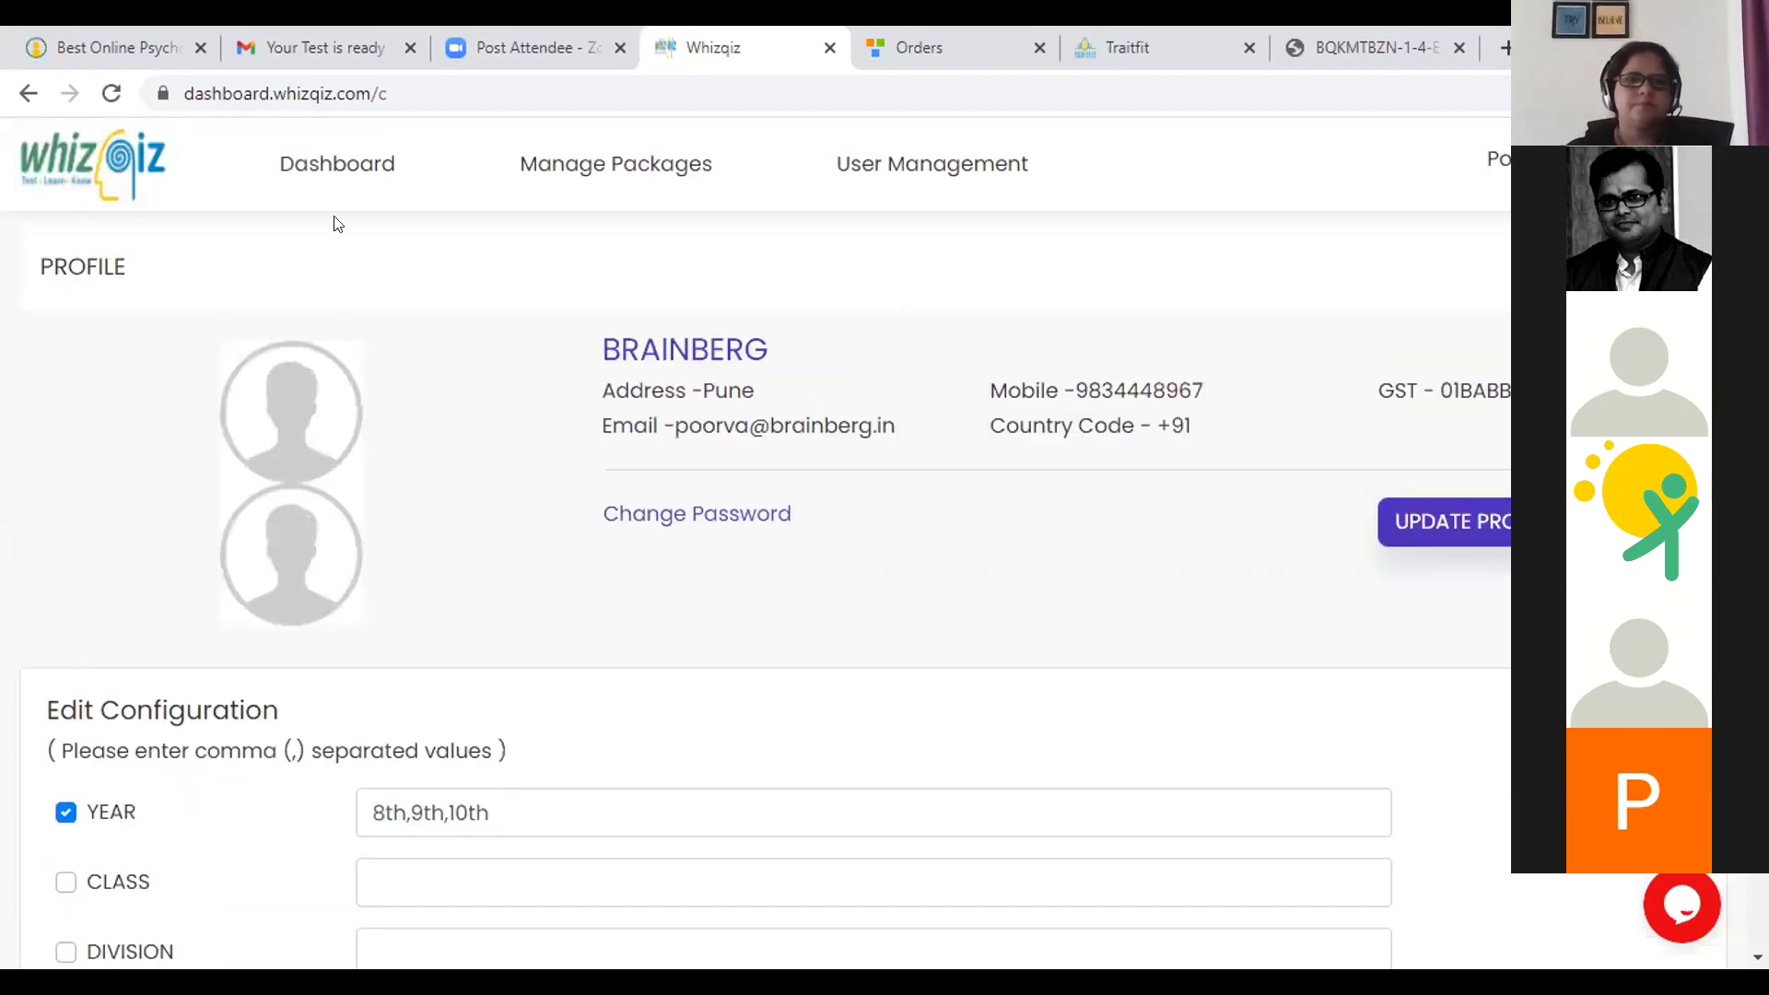
Go back to the dashboard and step through the Ready, Ready To Share and Sent lists.
click(329, 184)
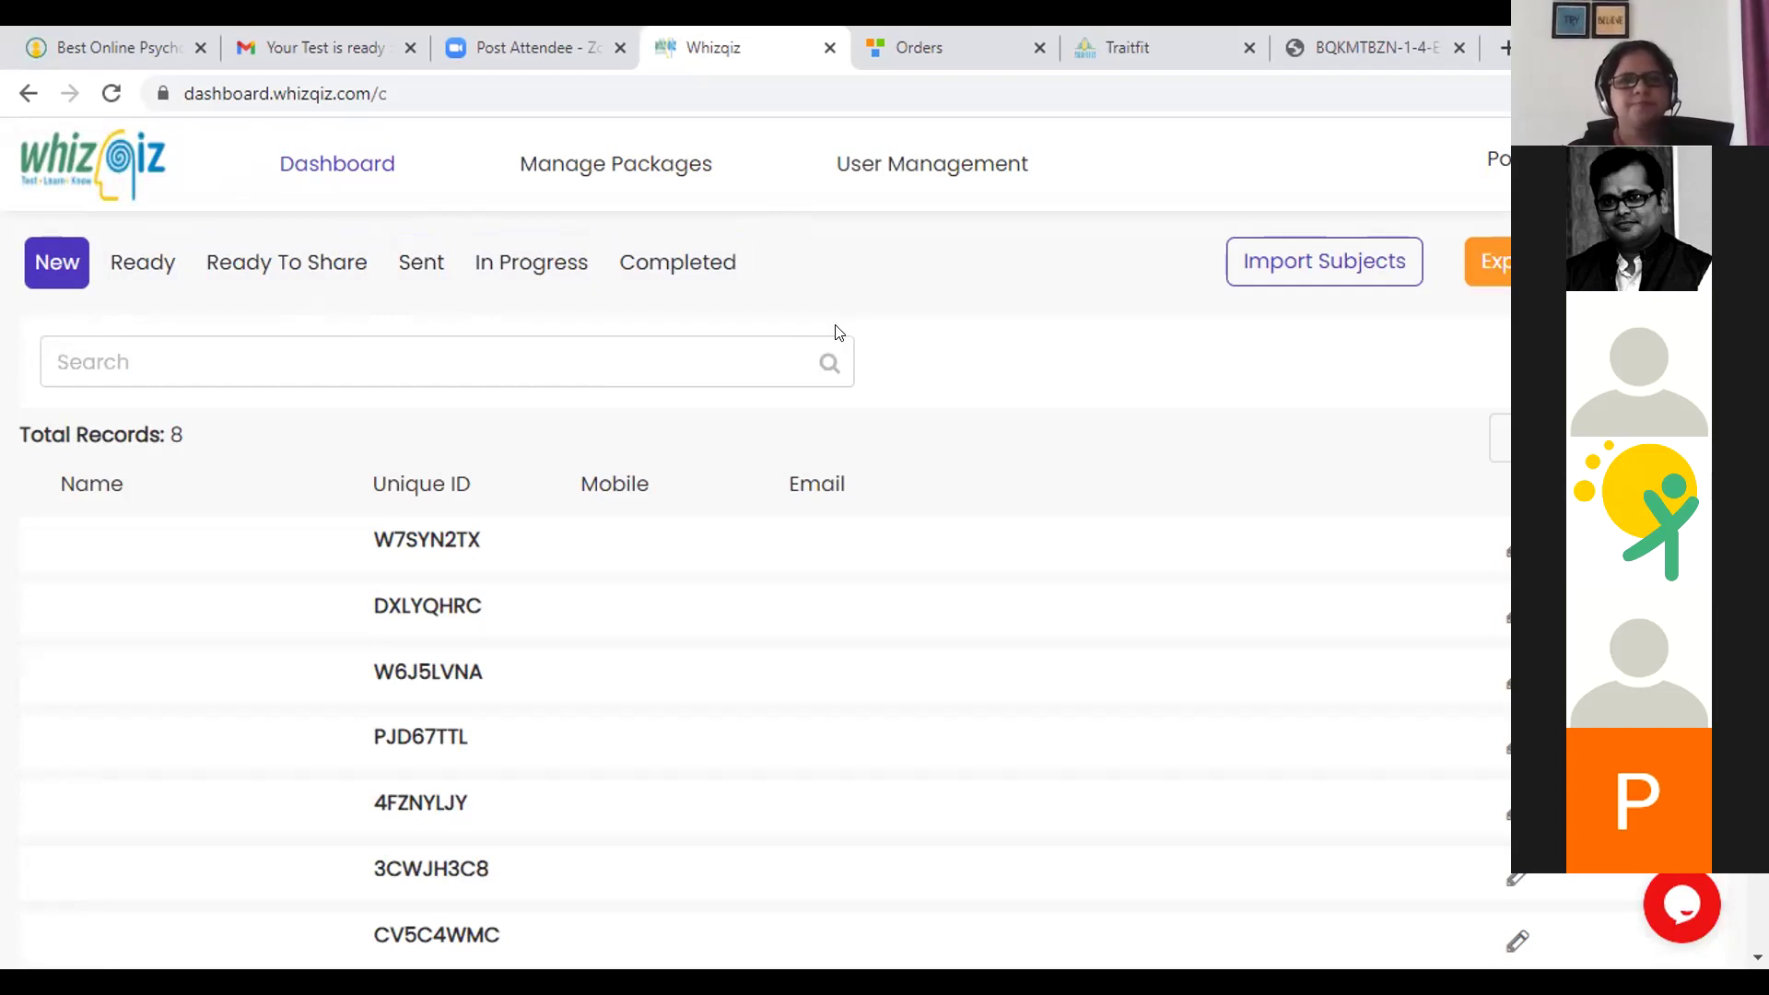
click(137, 288)
click(361, 265)
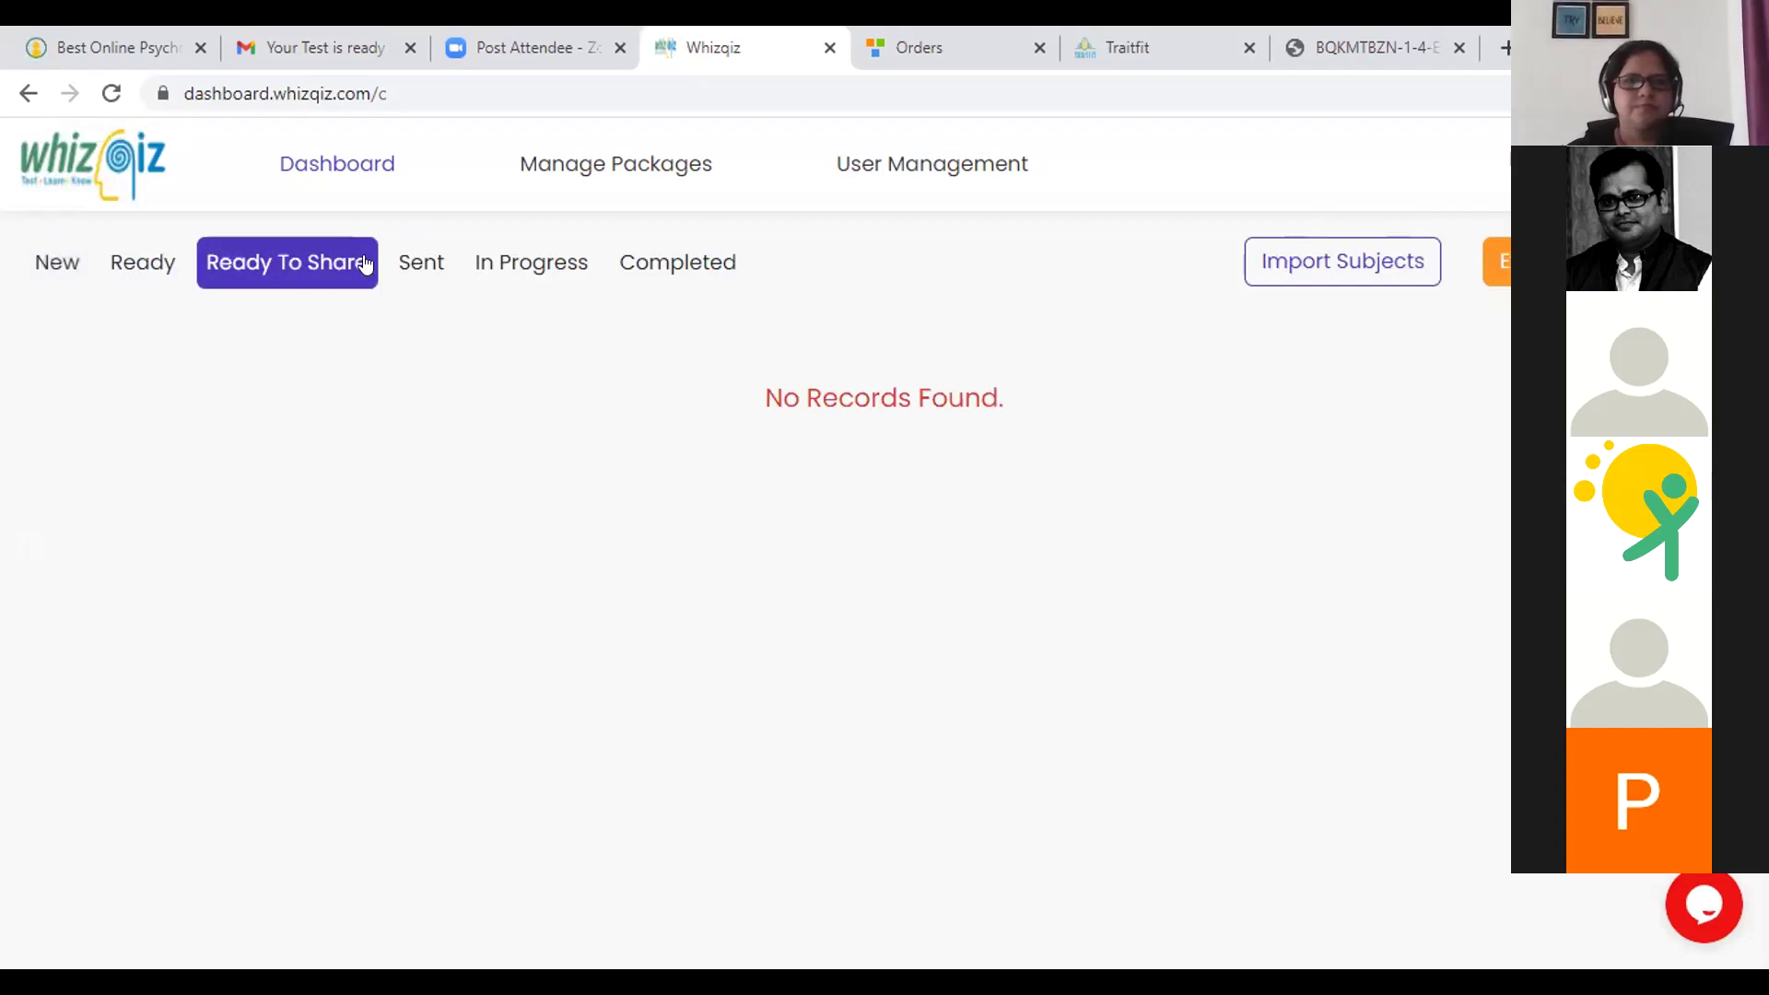
click(398, 263)
Search the Sent records for the subject's name, then clear the search.
click(284, 356)
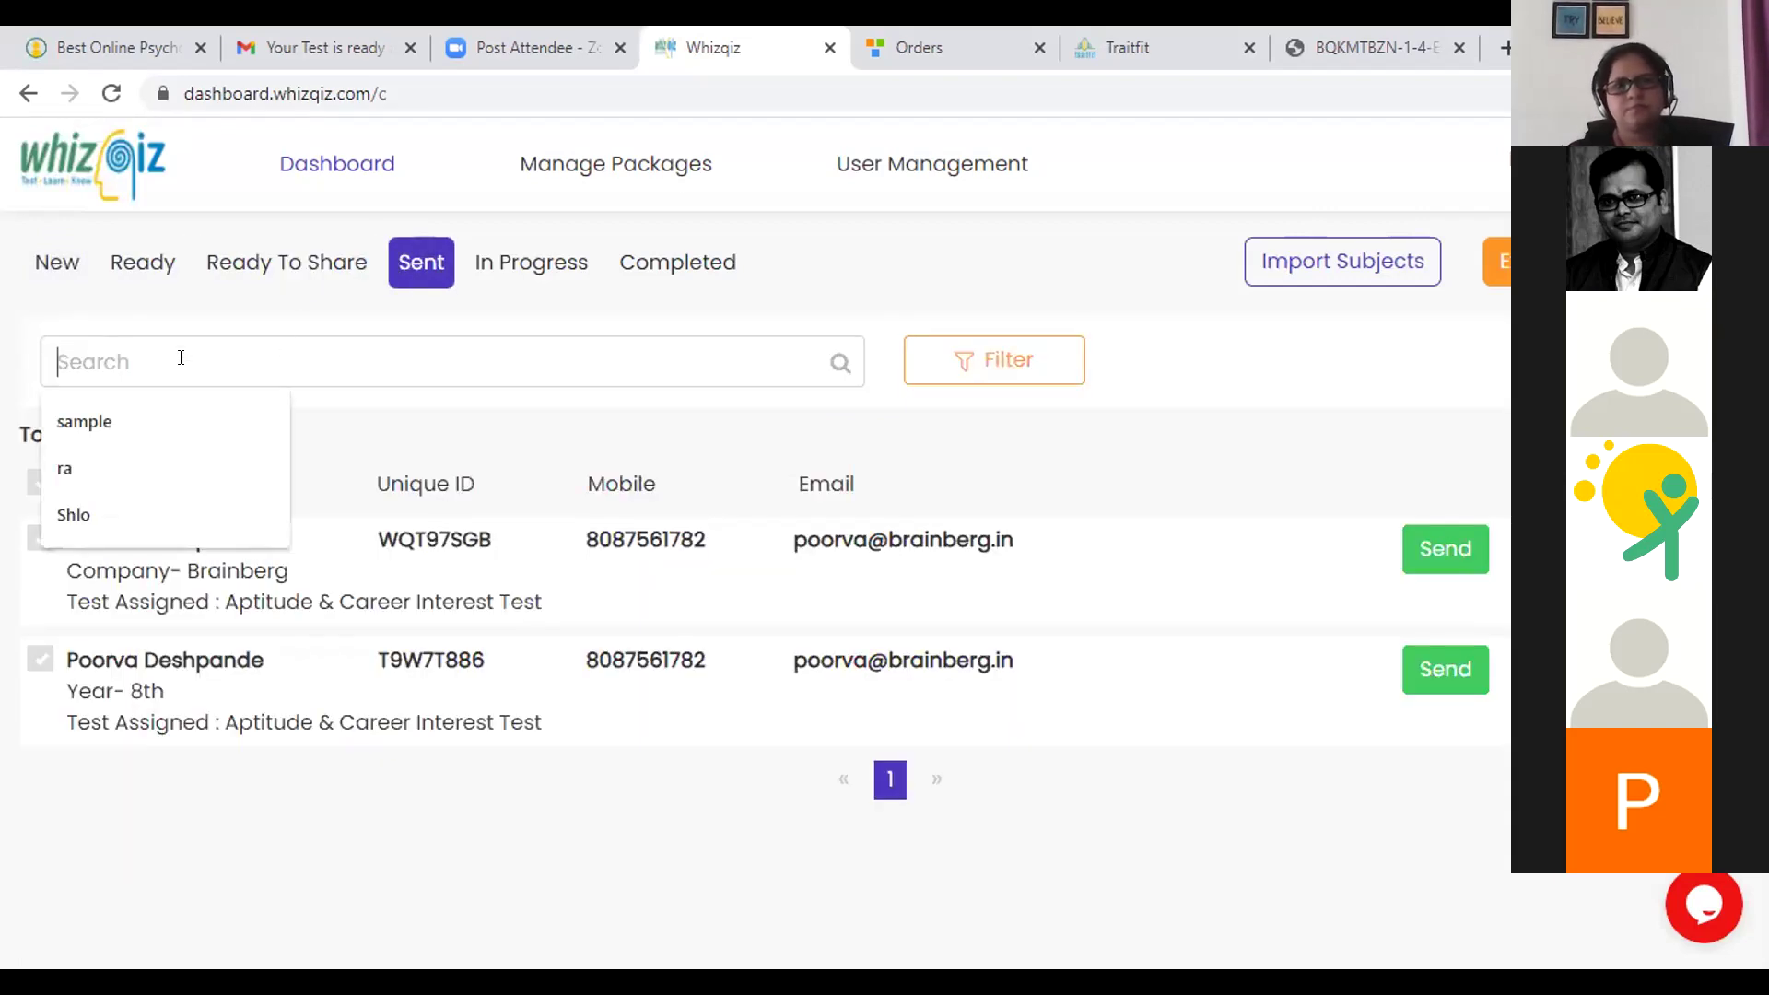
click(252, 330)
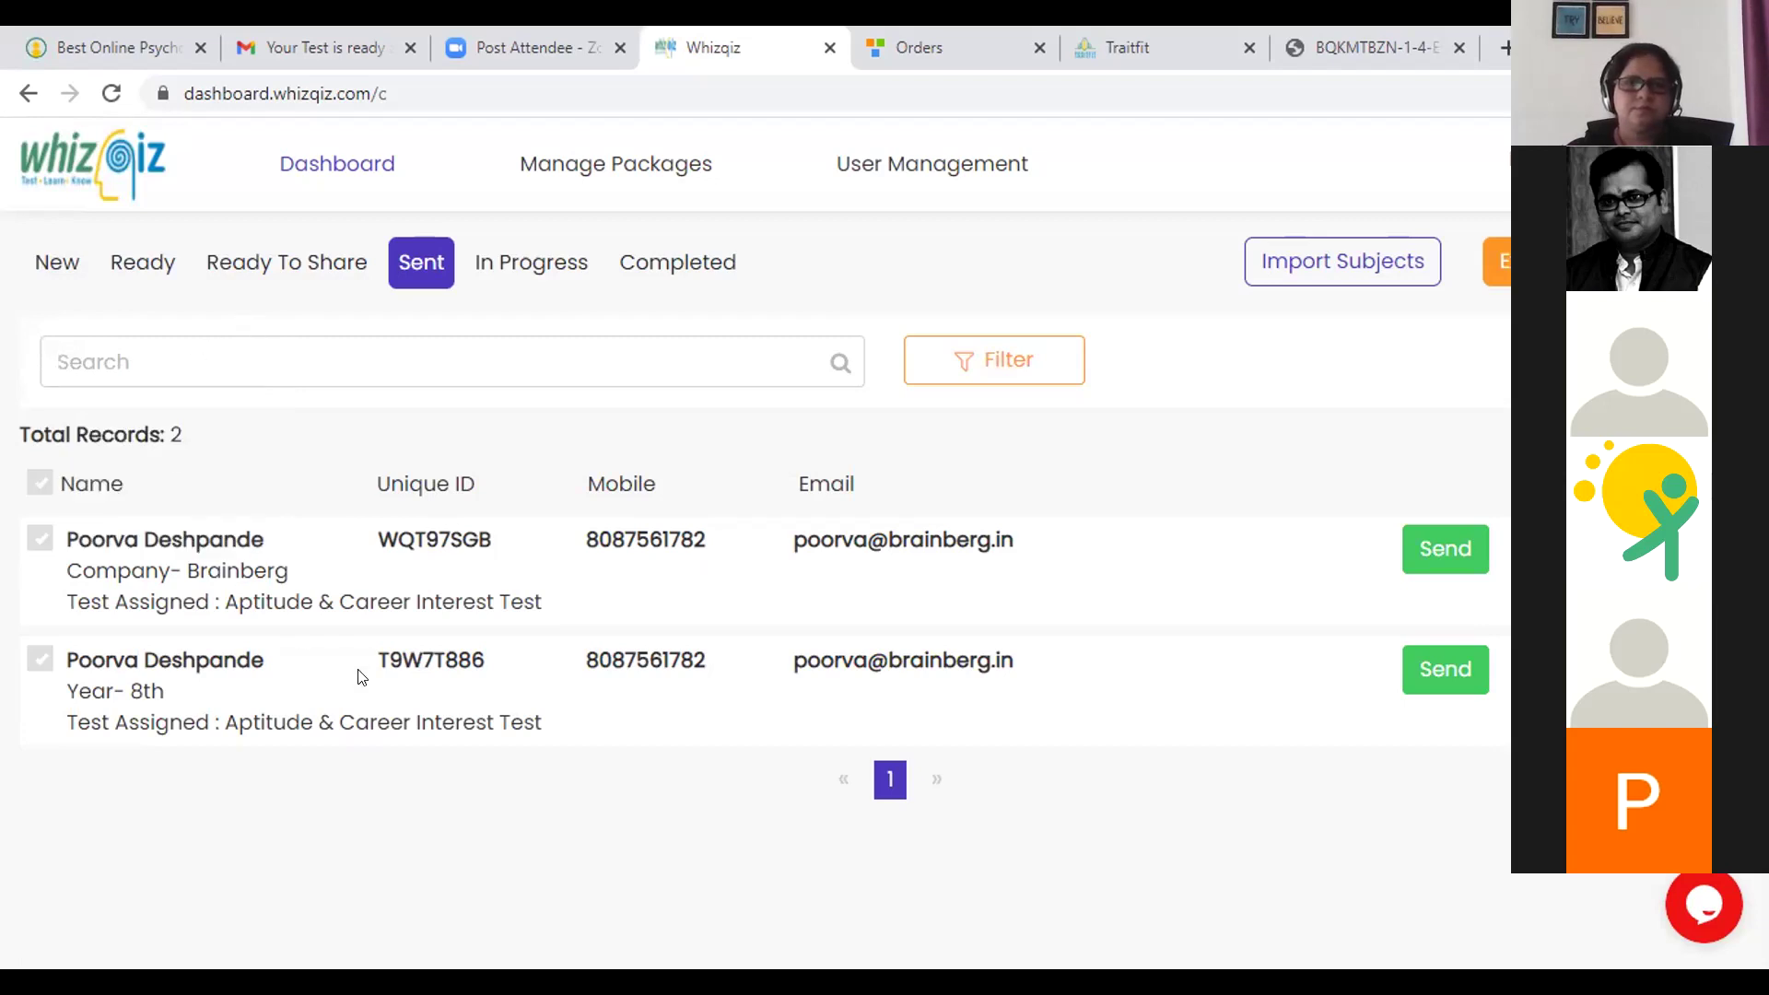
click(473, 366)
text(poorva)
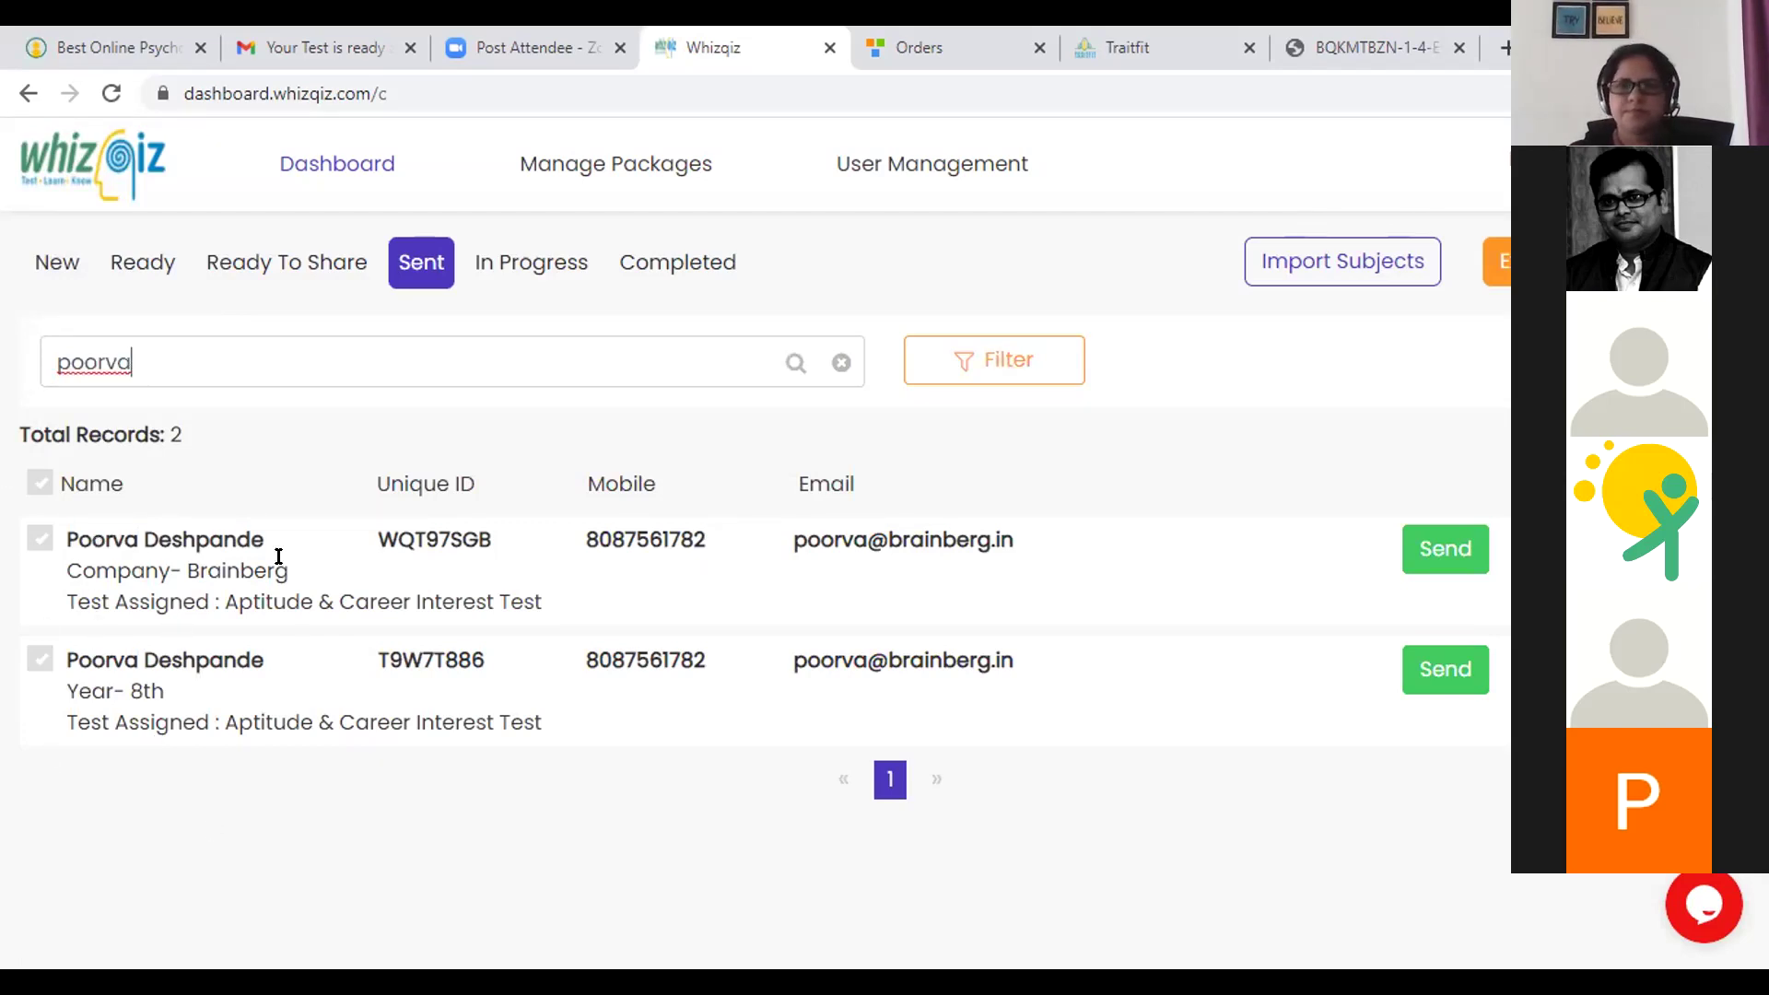
click(305, 434)
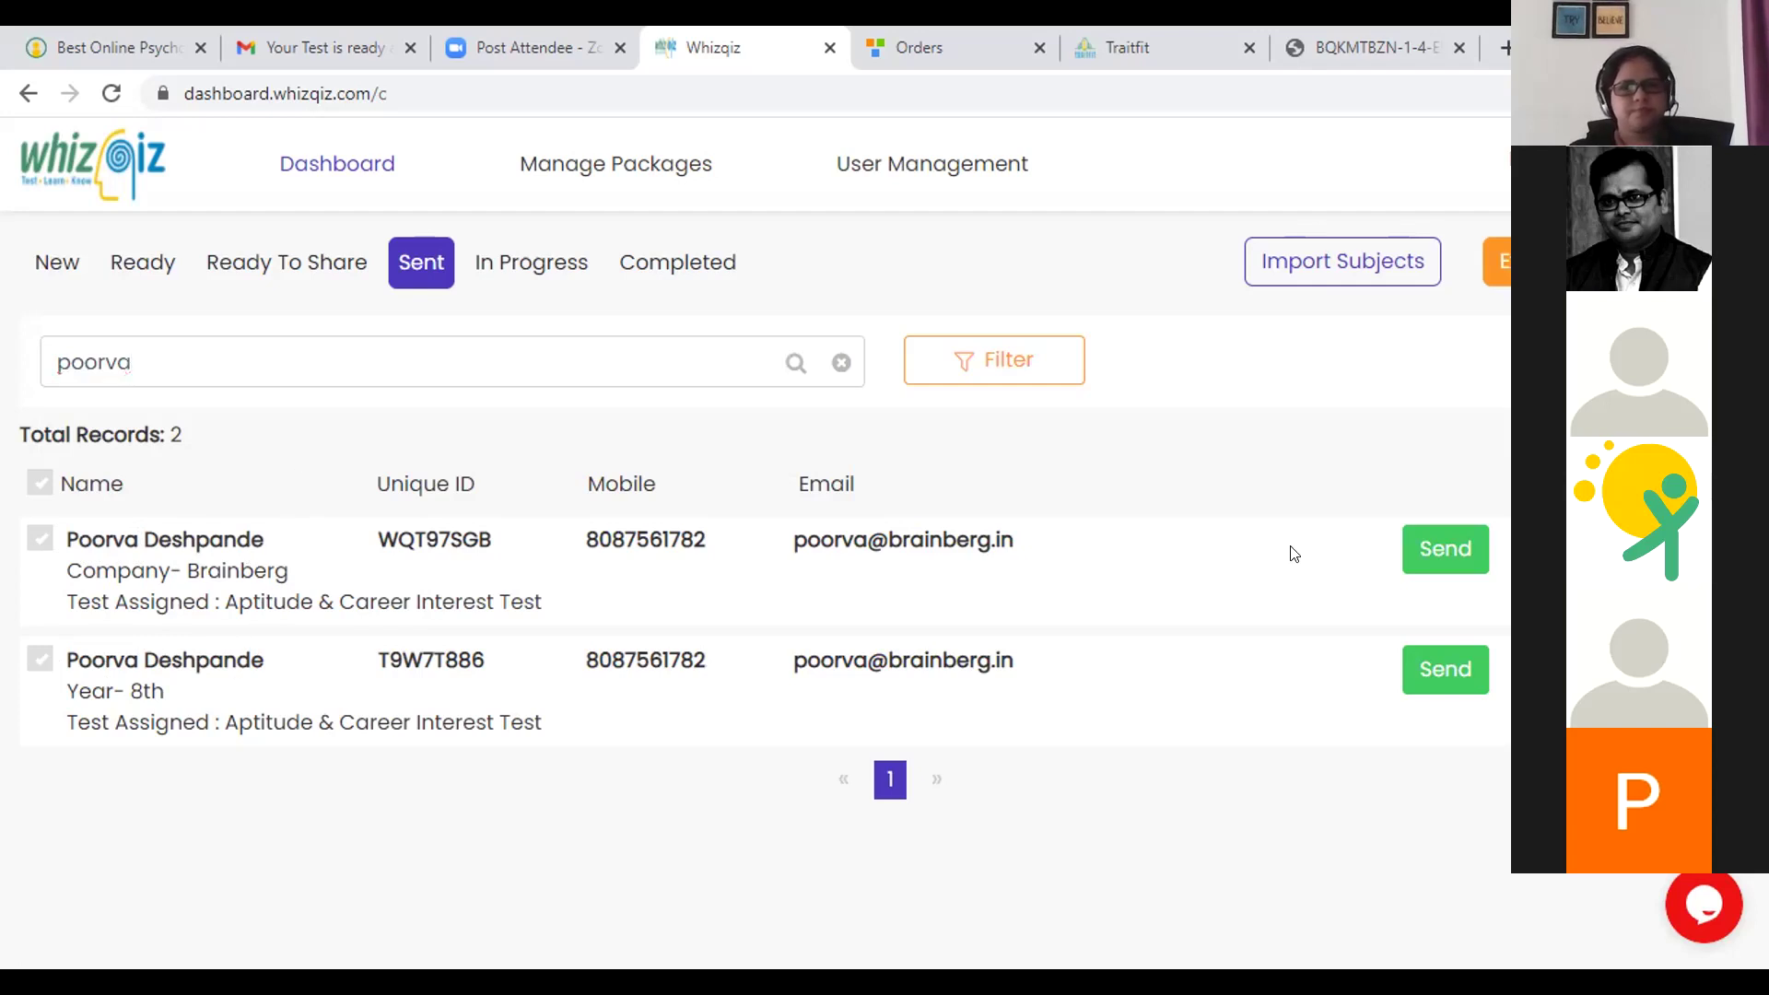
click(840, 363)
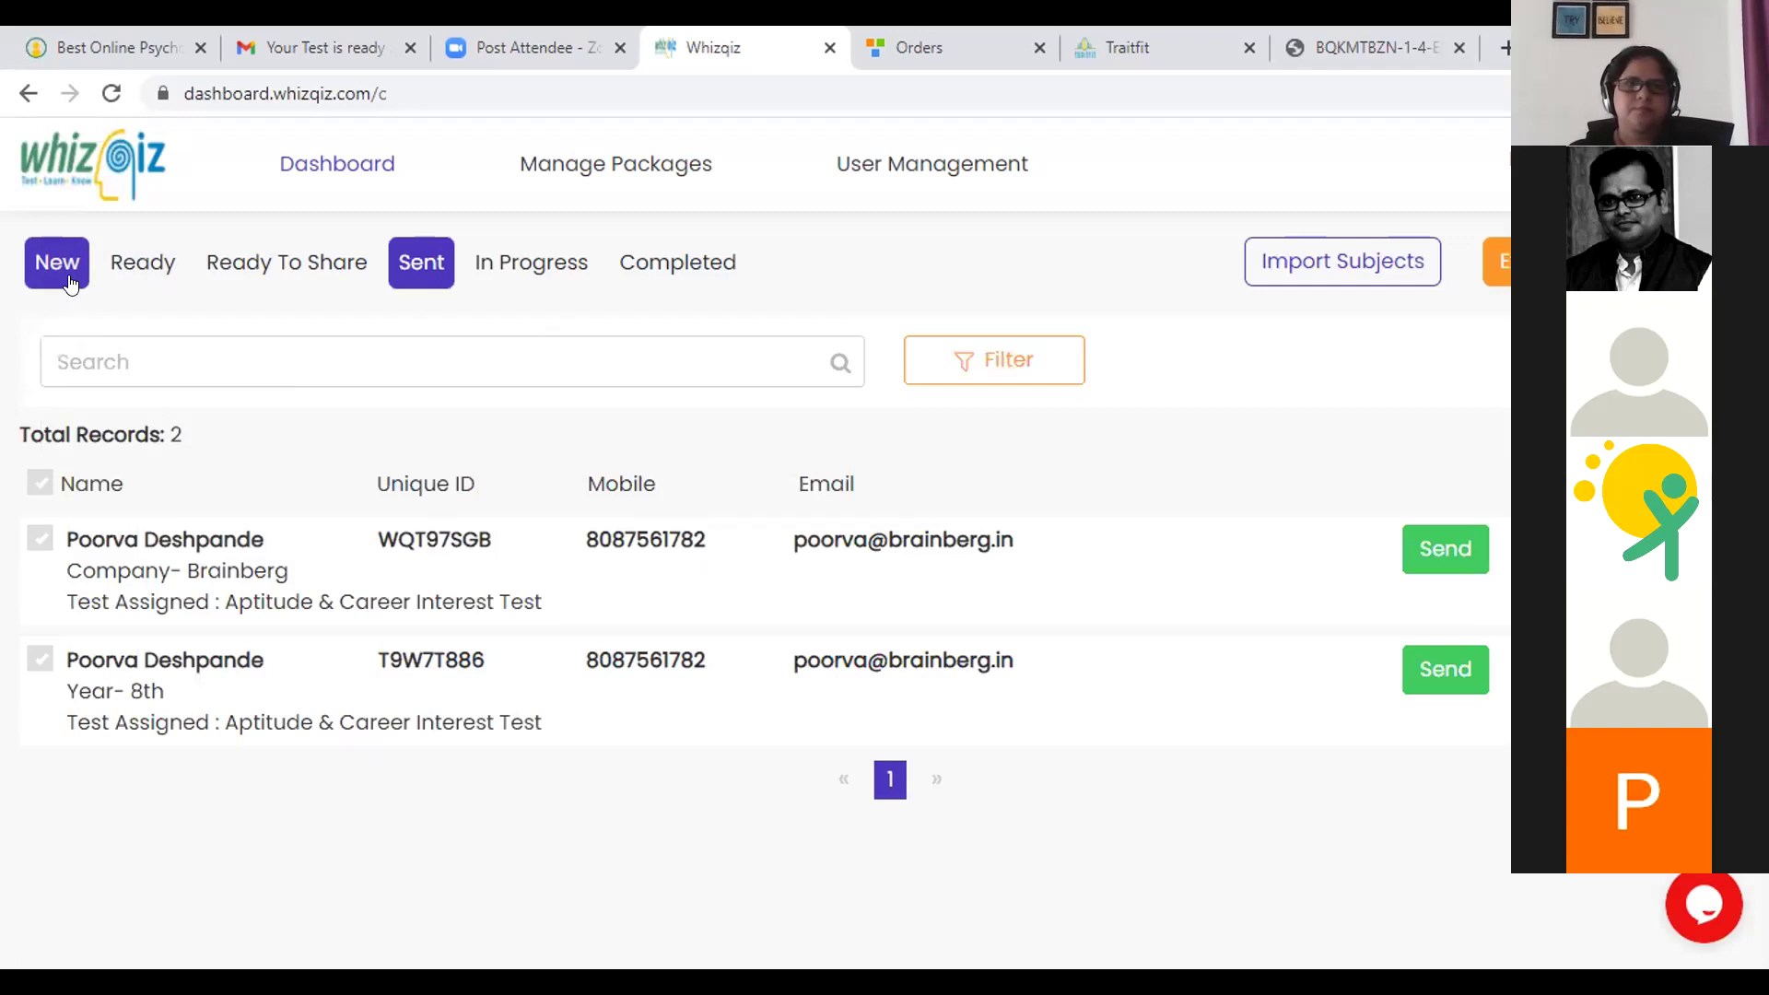
Show the dashboard's New subjects list.
click(70, 283)
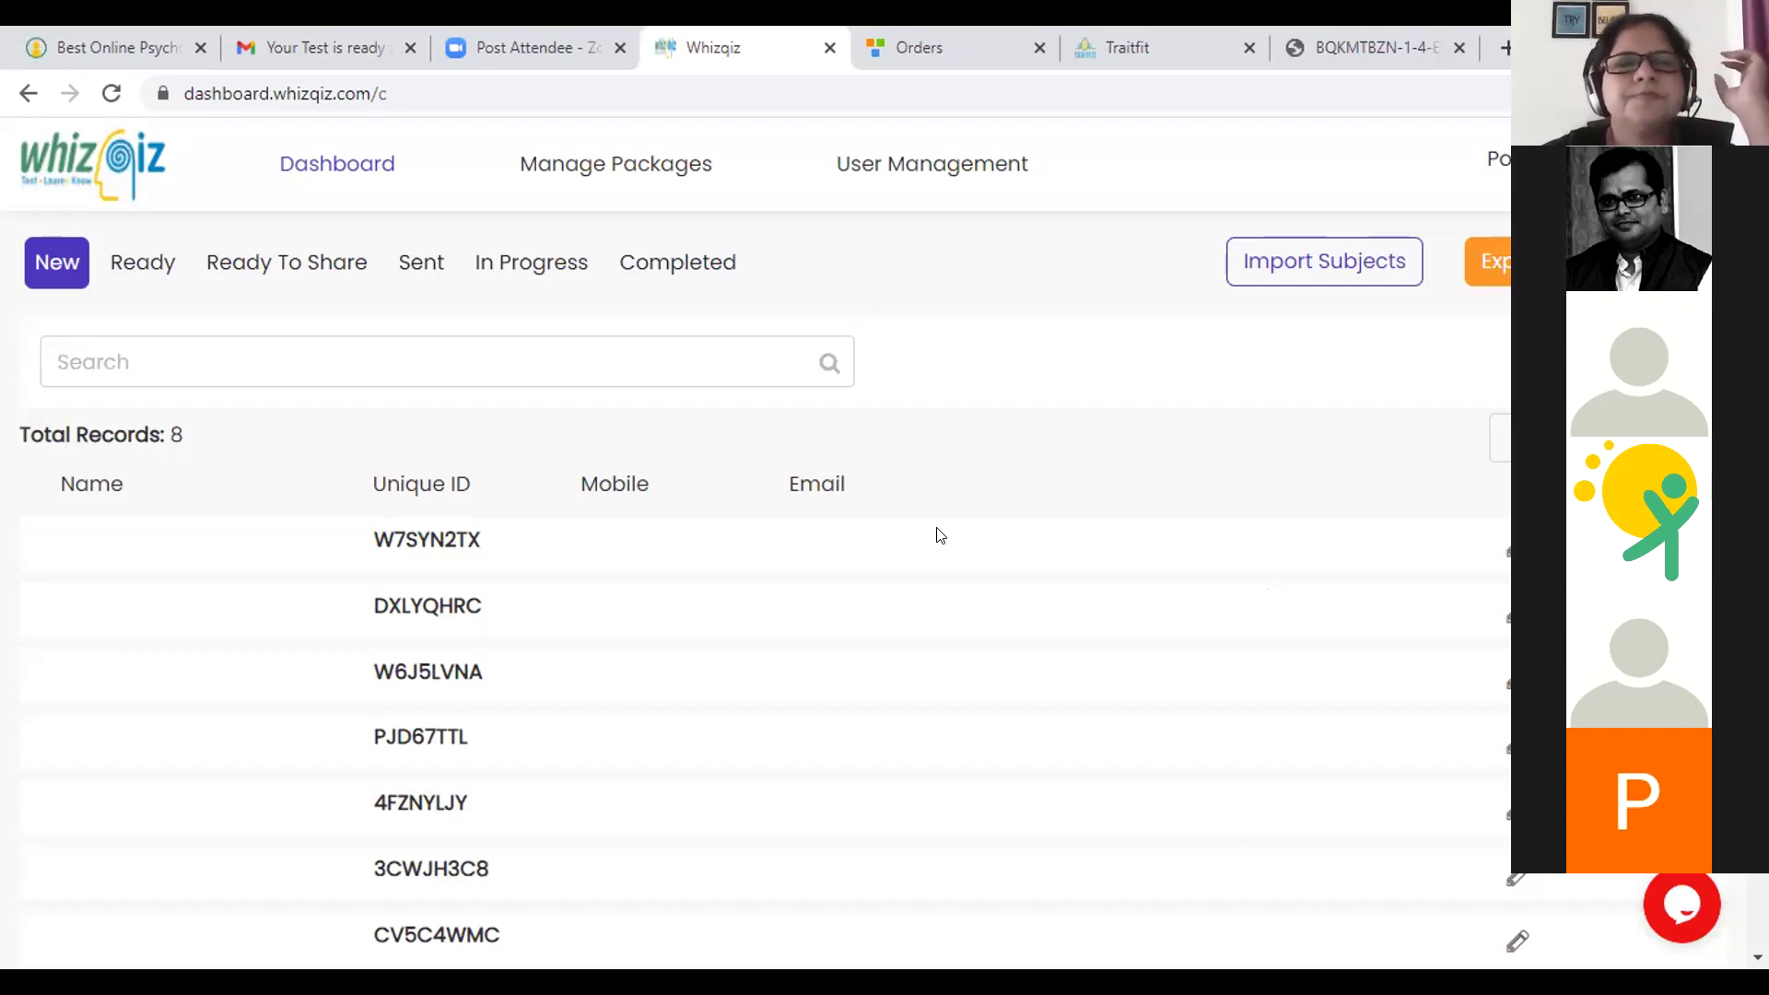
View the Brainberg V2 Subject lookup list of 69,393 subject records, then go back to Whizqiz.
click(956, 52)
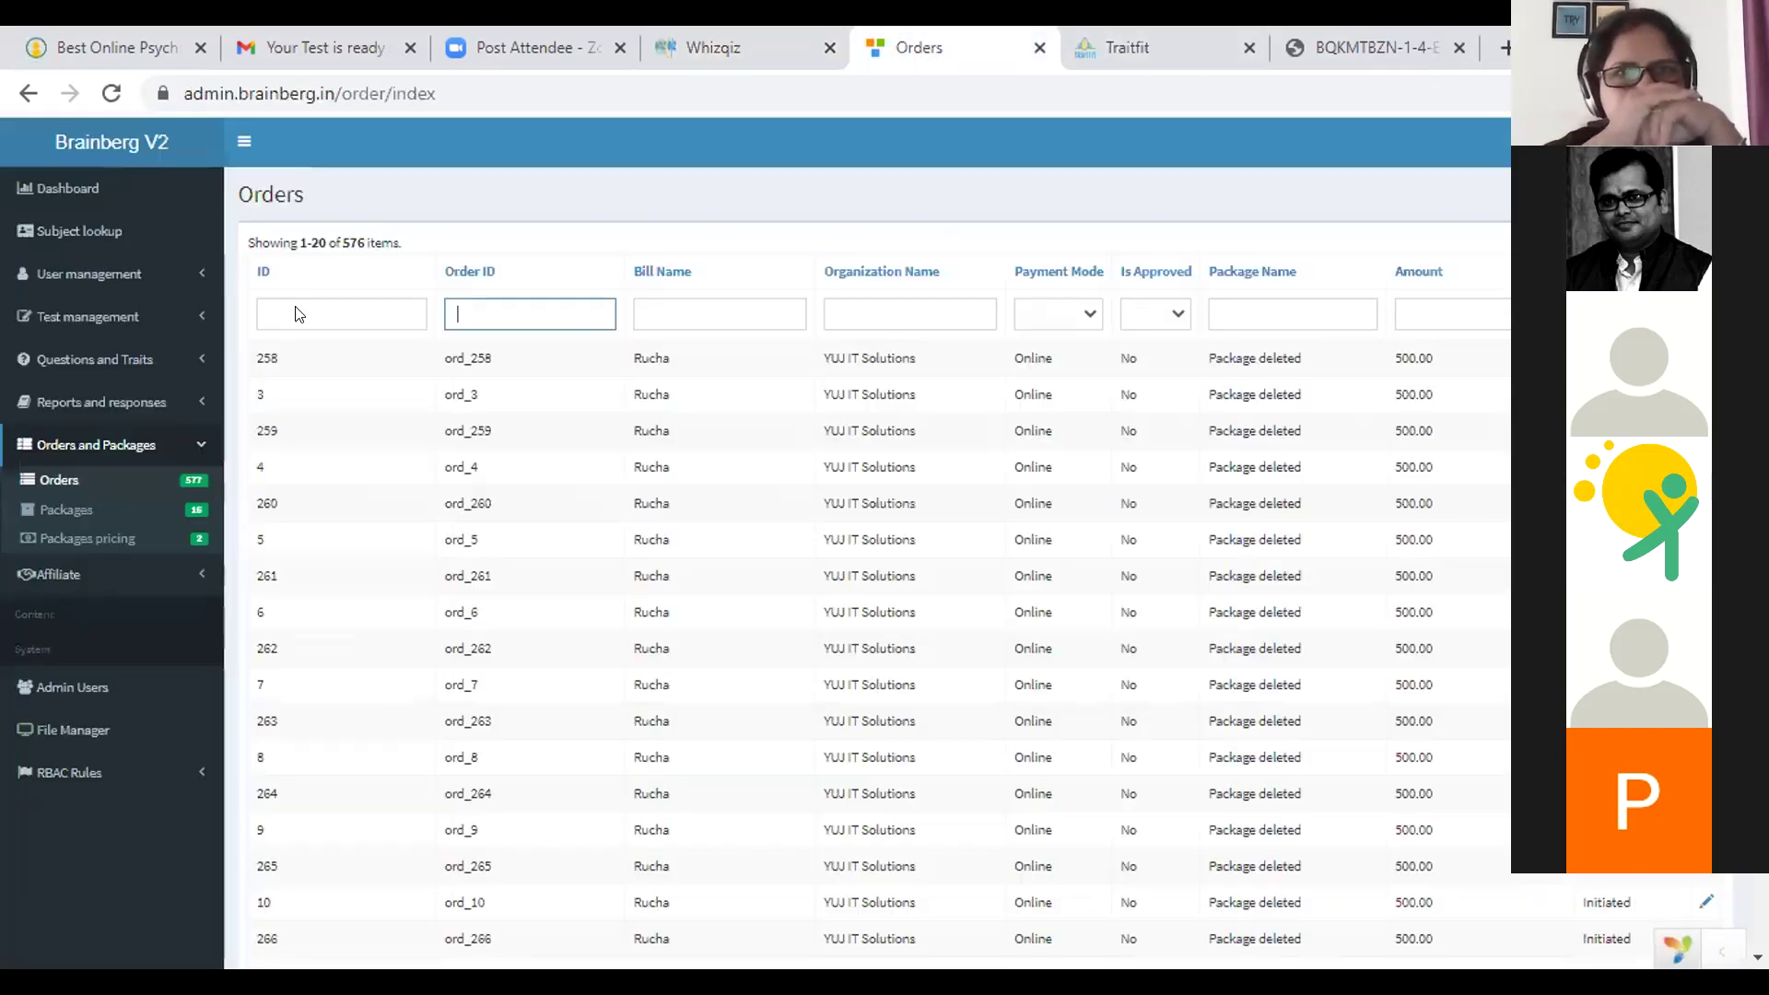
click(143, 235)
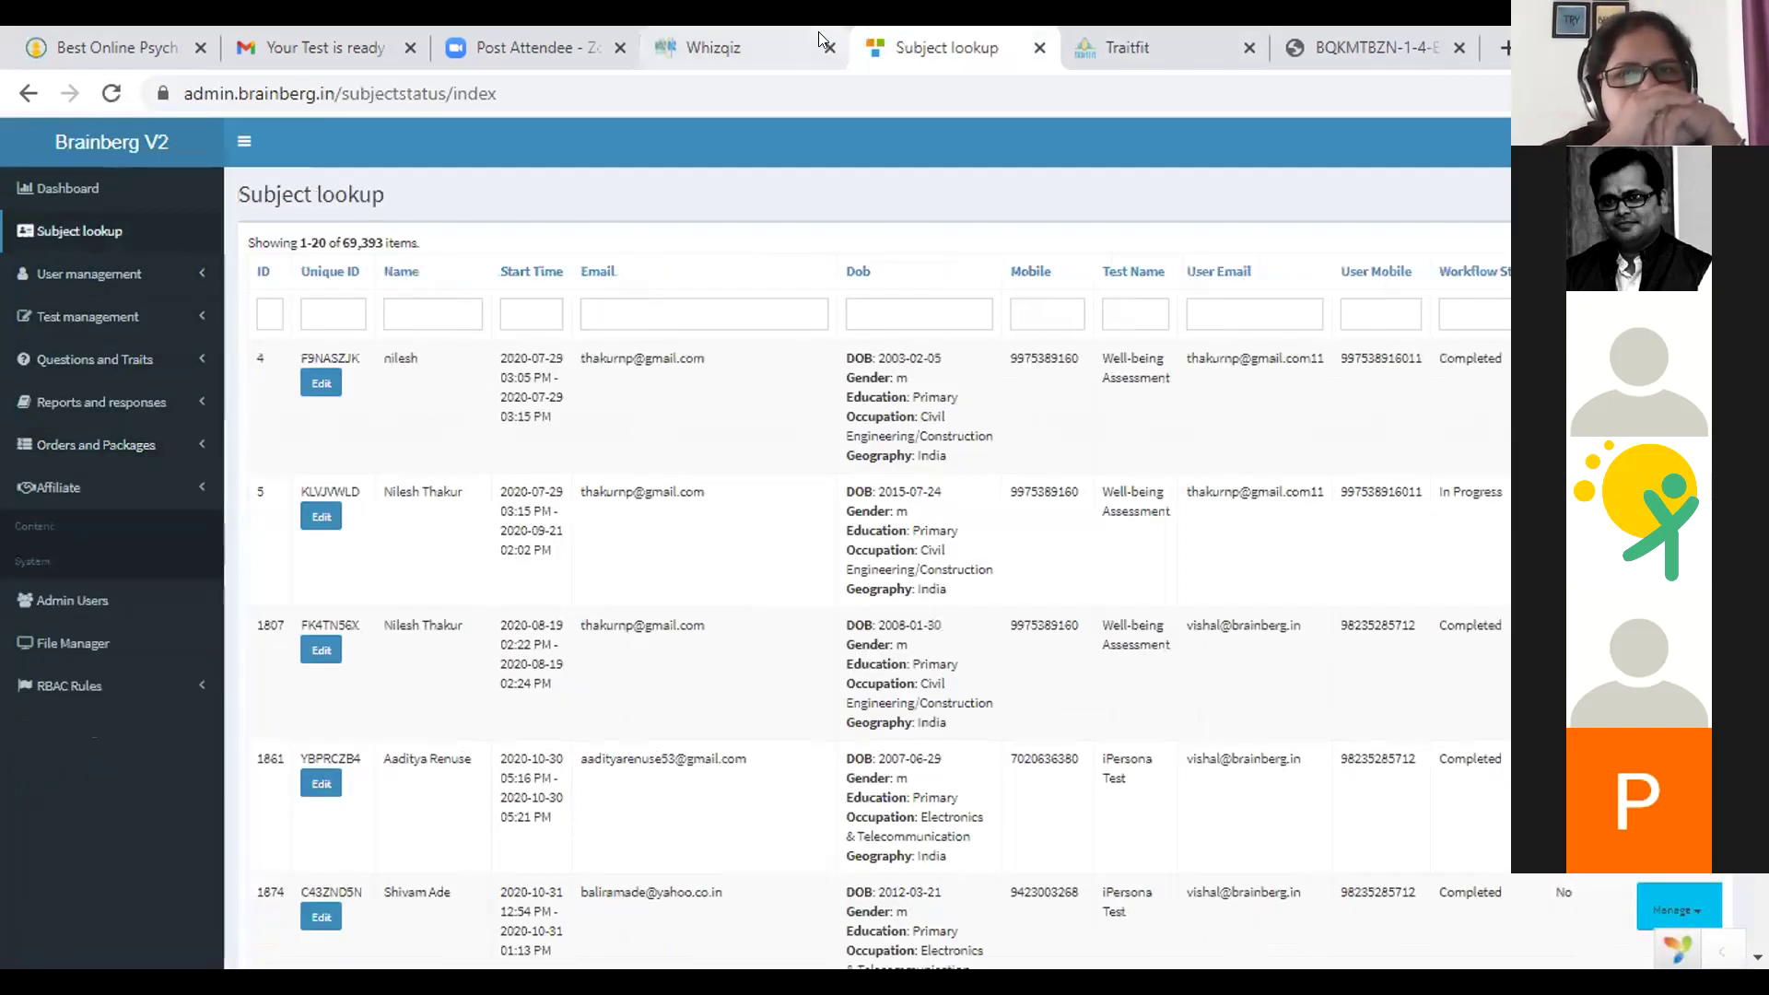
click(819, 33)
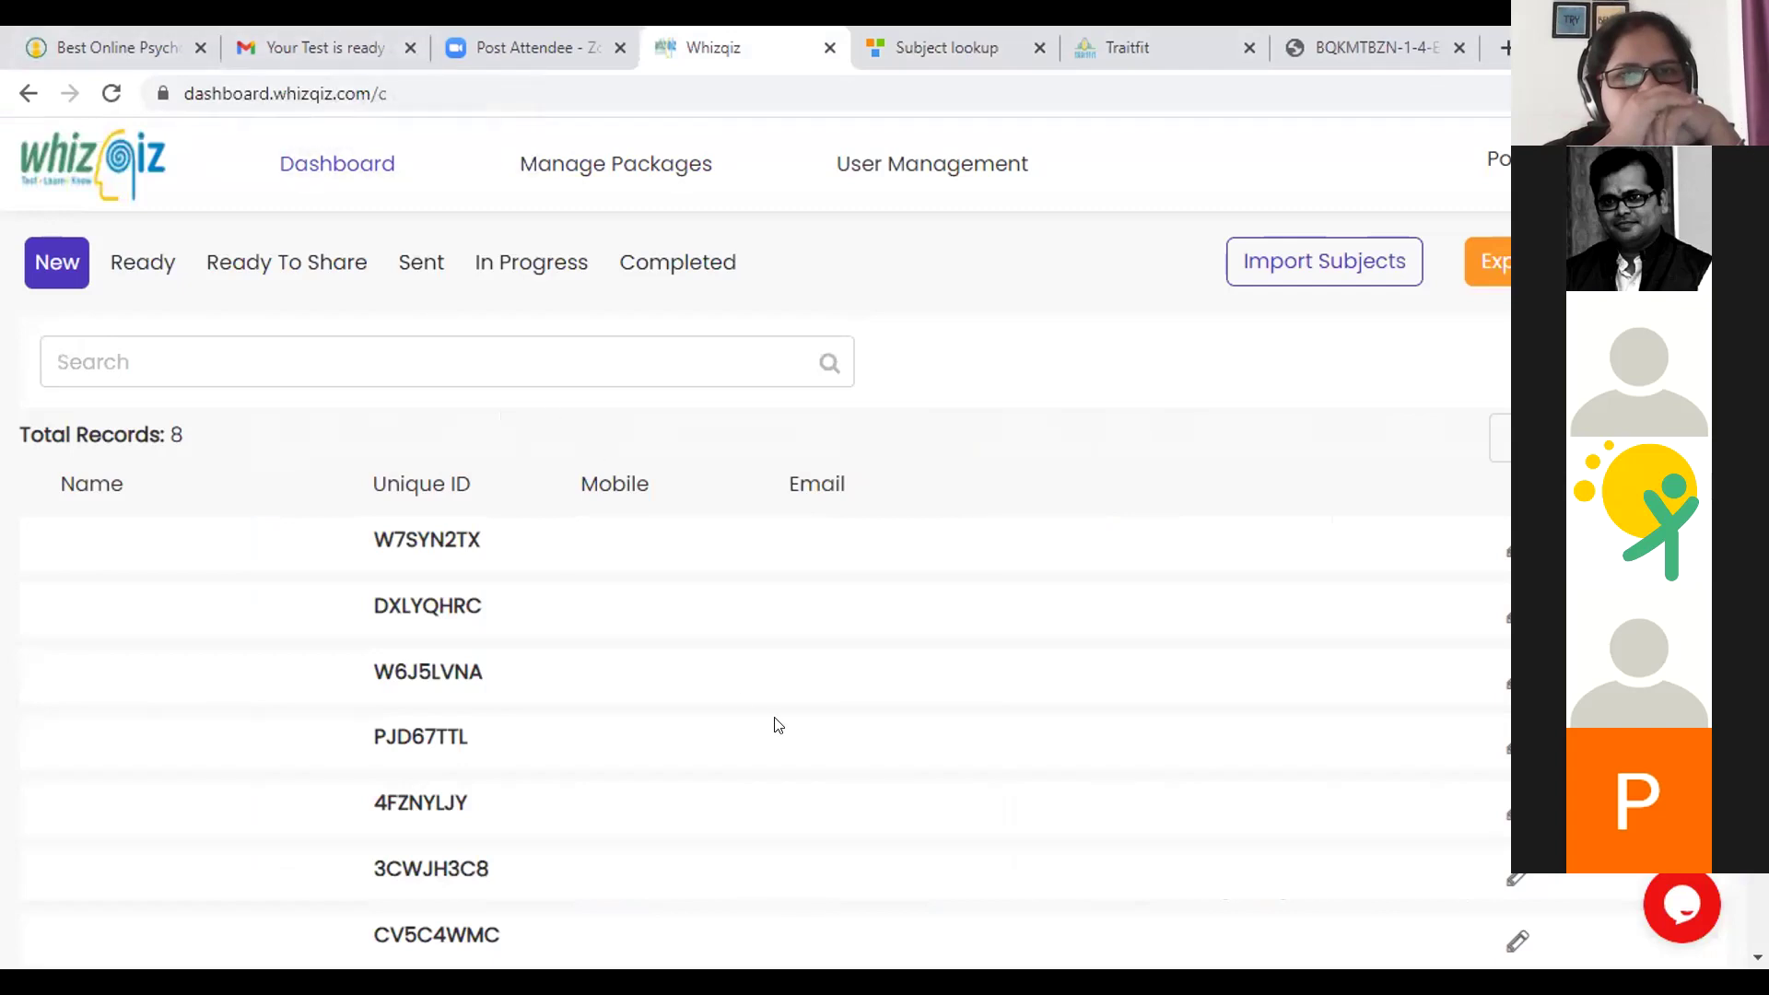